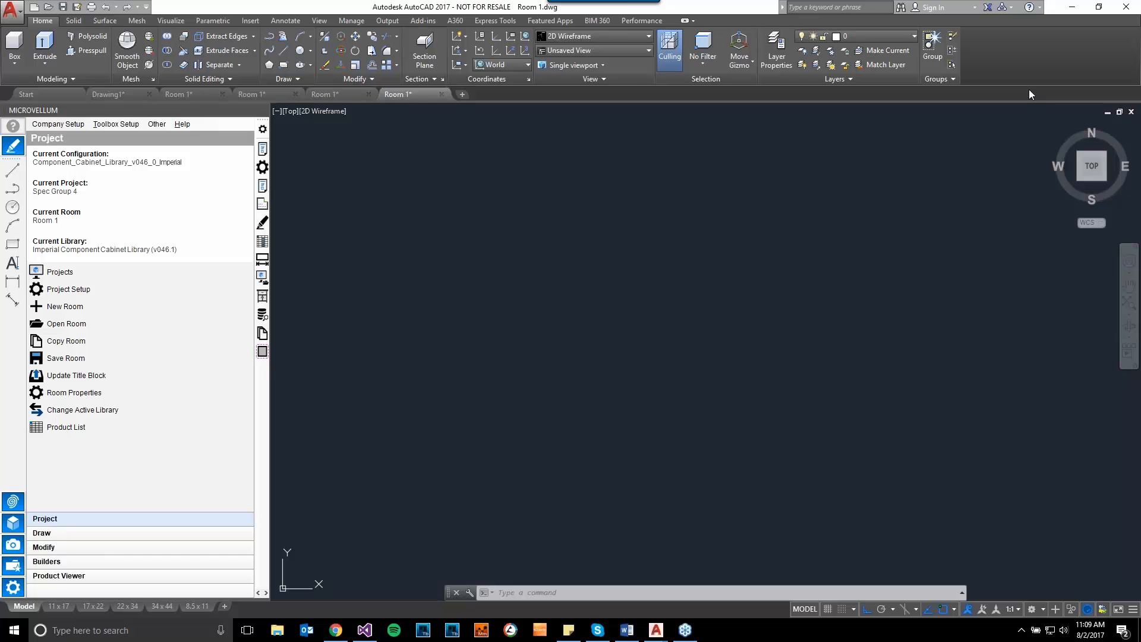
- Open Project Setup, review the Global Variables and Project Wizard settings, and close it without changes
click(80, 287)
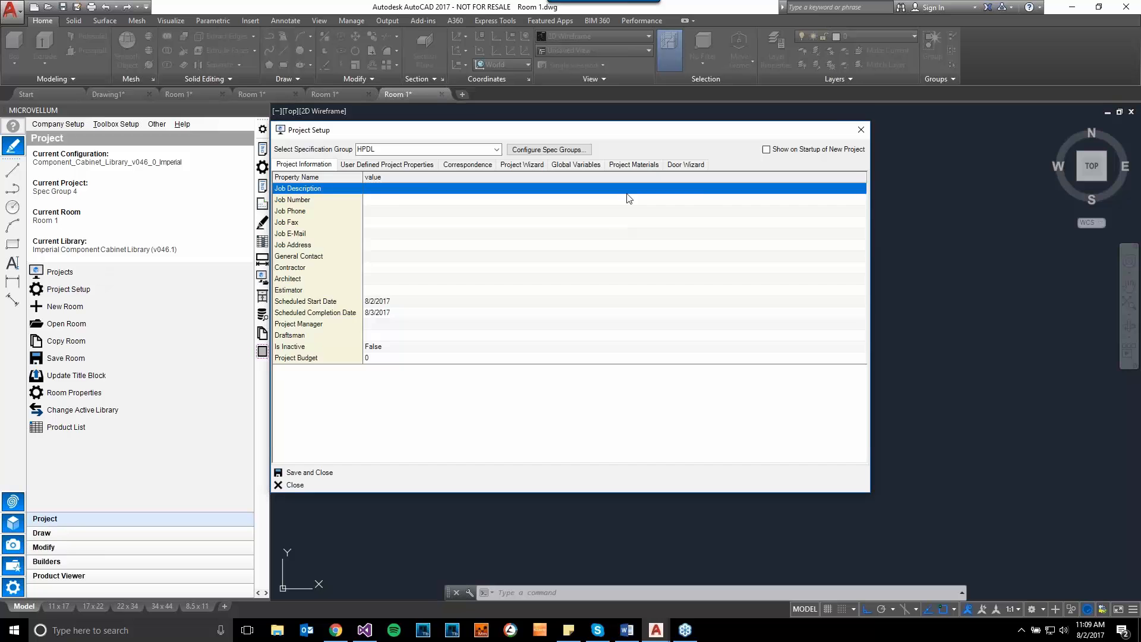
click(577, 165)
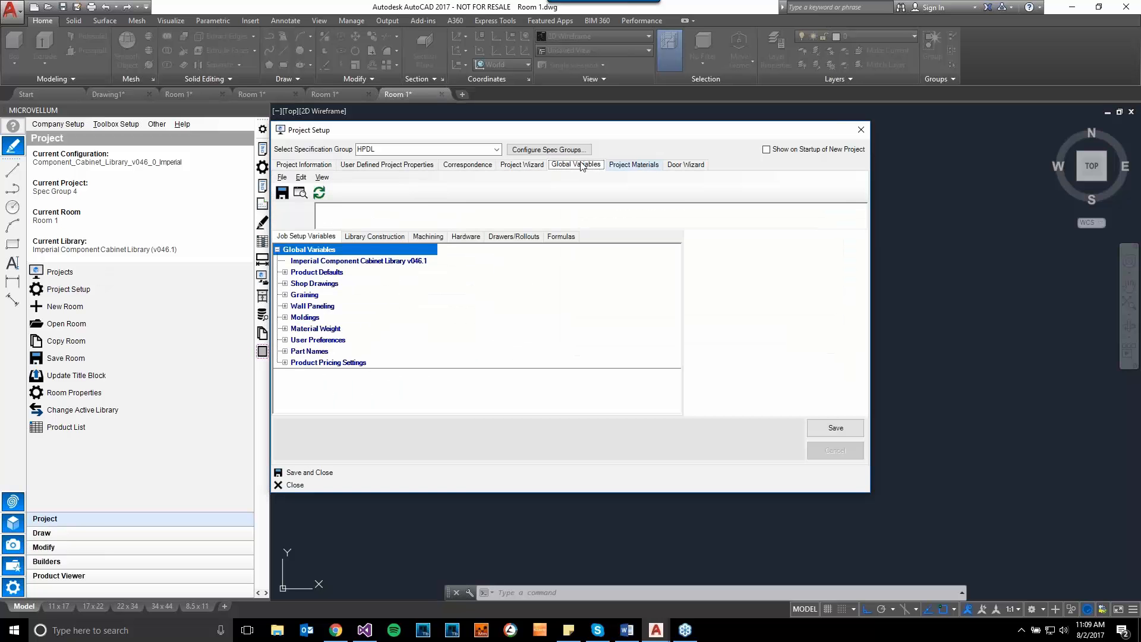
click(522, 165)
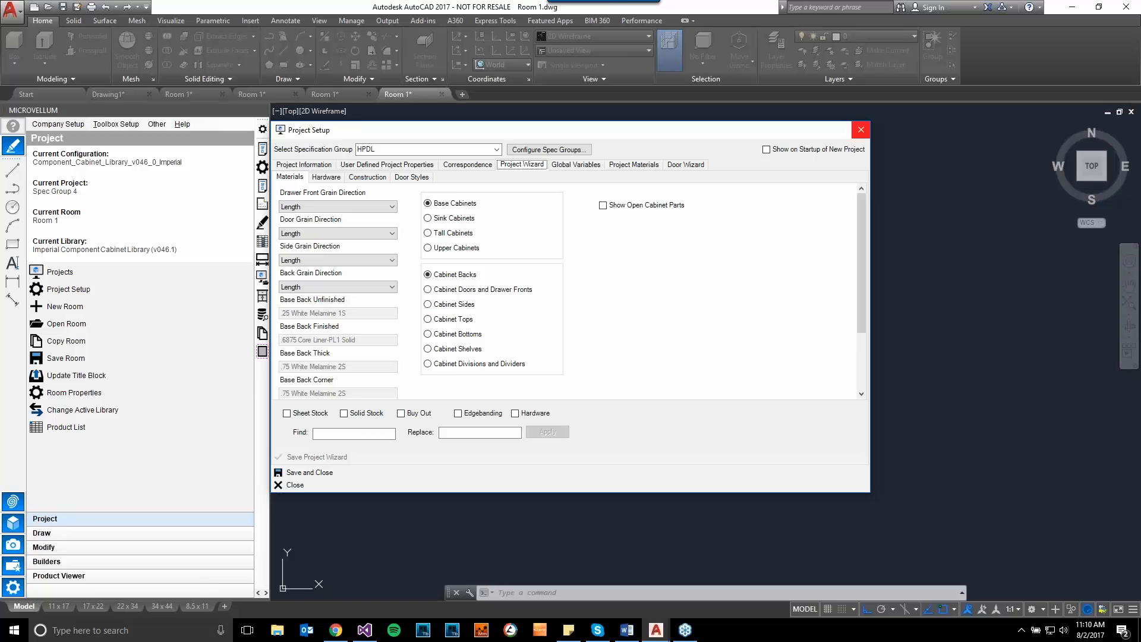
click(860, 130)
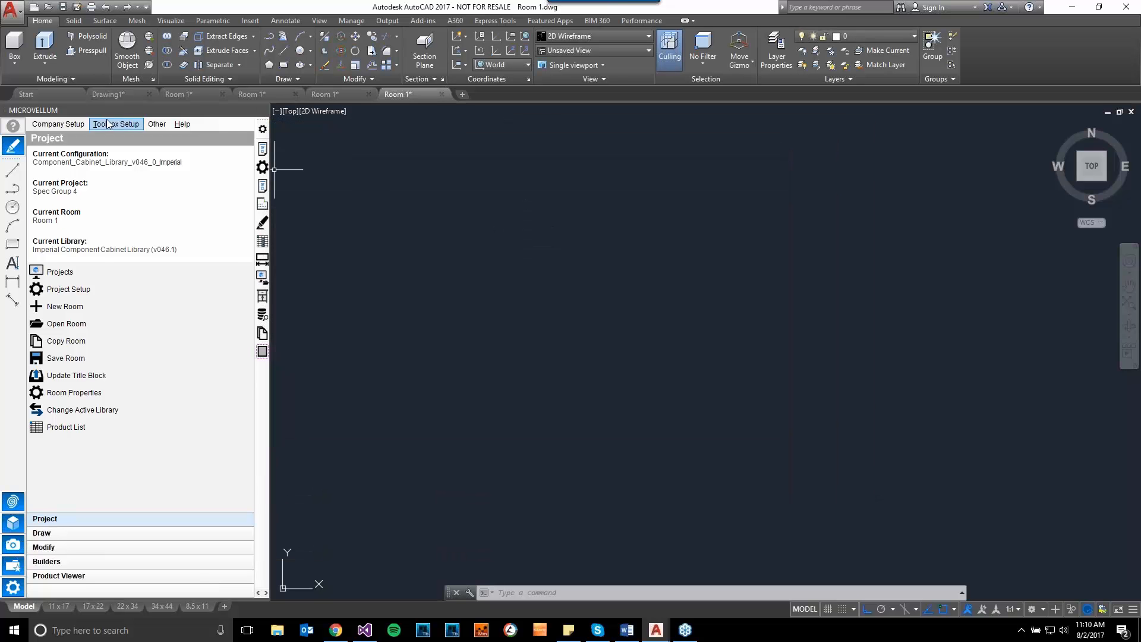
- Open Advanced Project Setup and reposition the specification group window
click(108, 125)
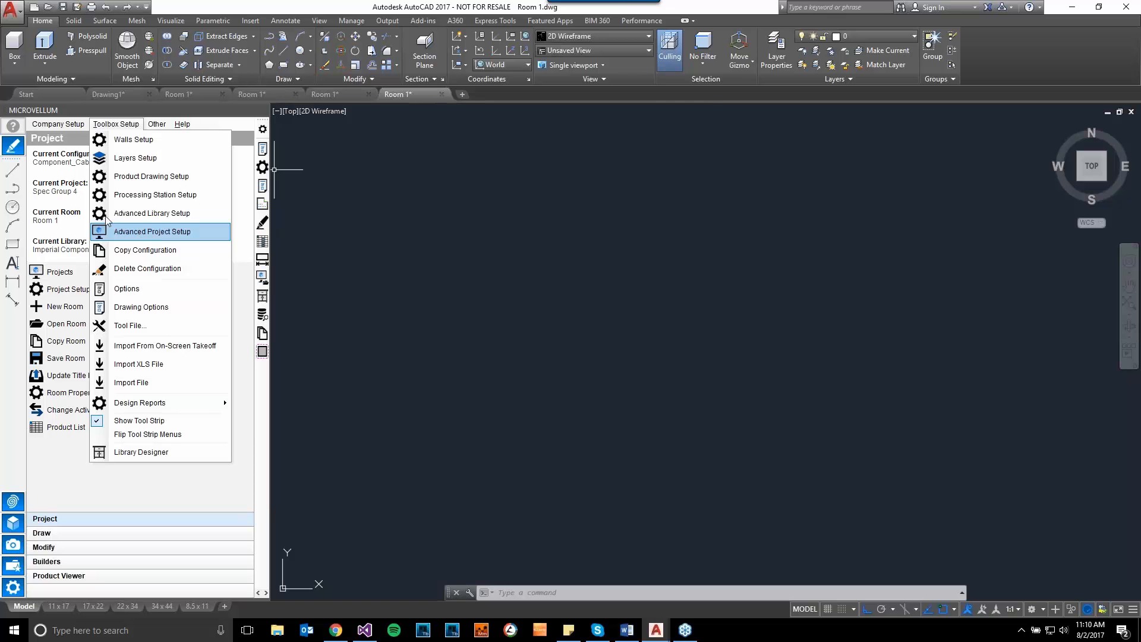
click(139, 235)
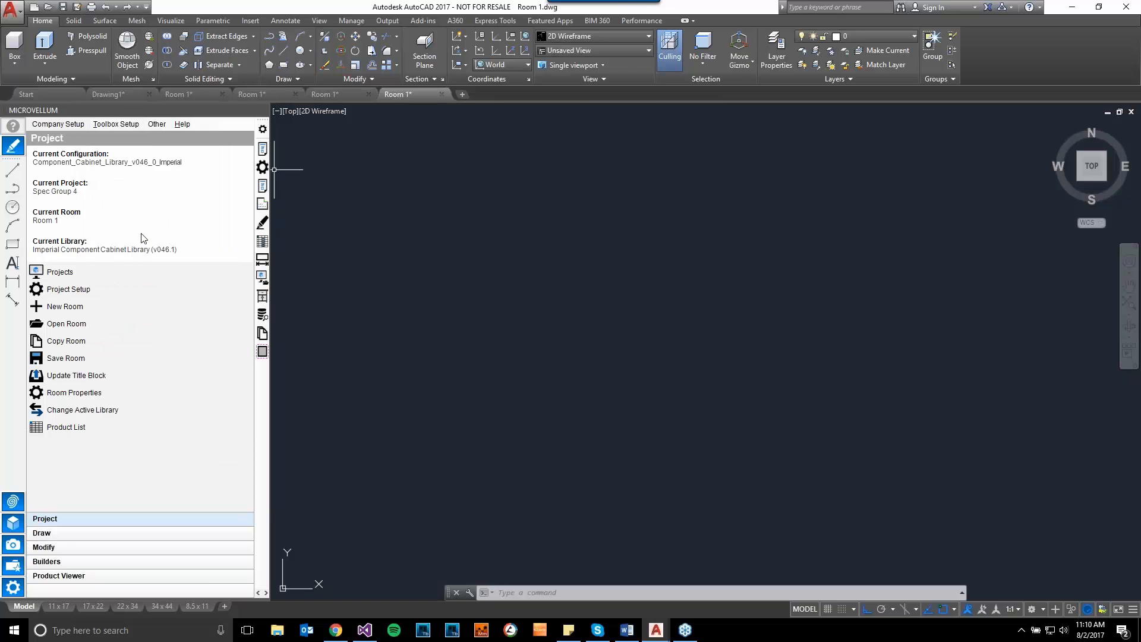
drag(670, 148, 637, 140)
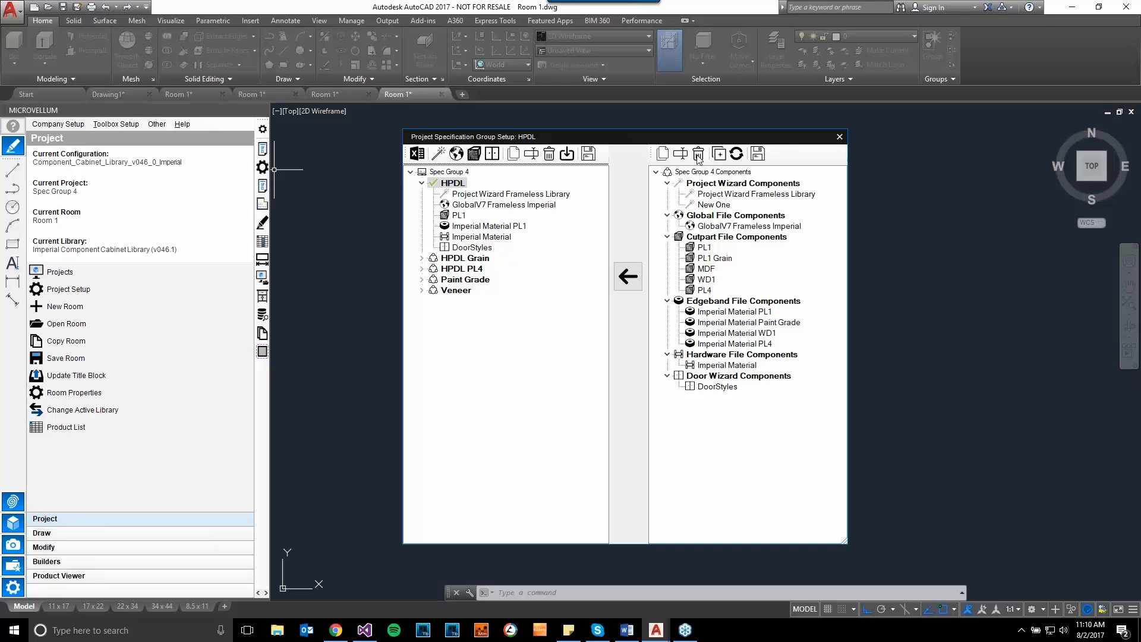
drag(642, 142, 615, 144)
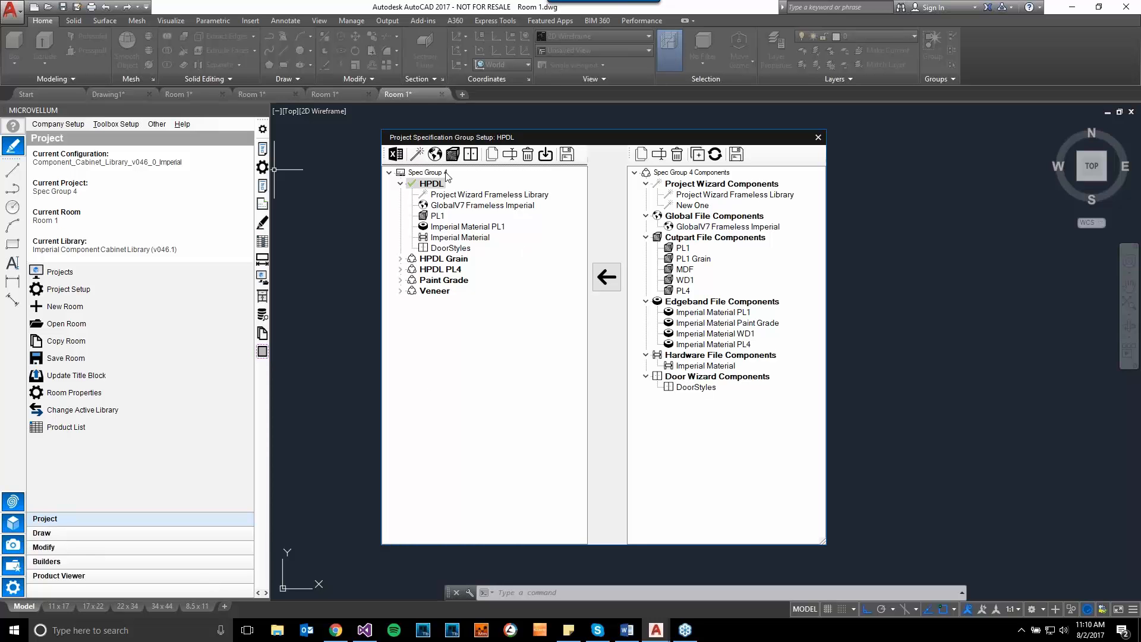
- Inspect the components of the HPDL Grain specification group, then return to the expanded HPDL group
click(400, 259)
click(401, 335)
click(401, 334)
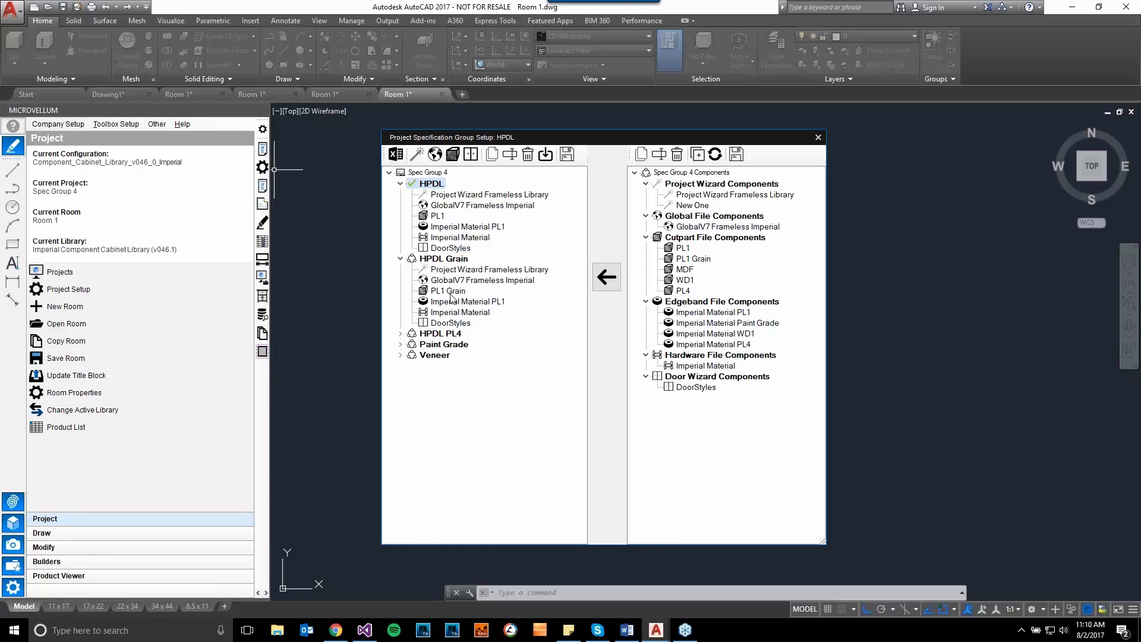
click(405, 261)
double_click(423, 185)
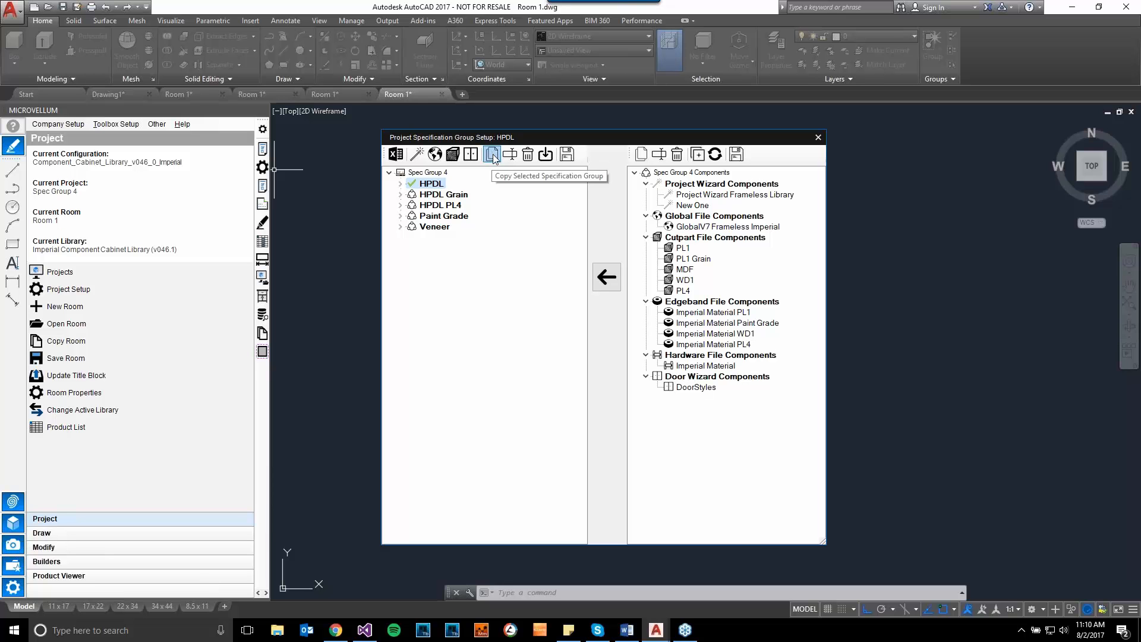
double_click(408, 185)
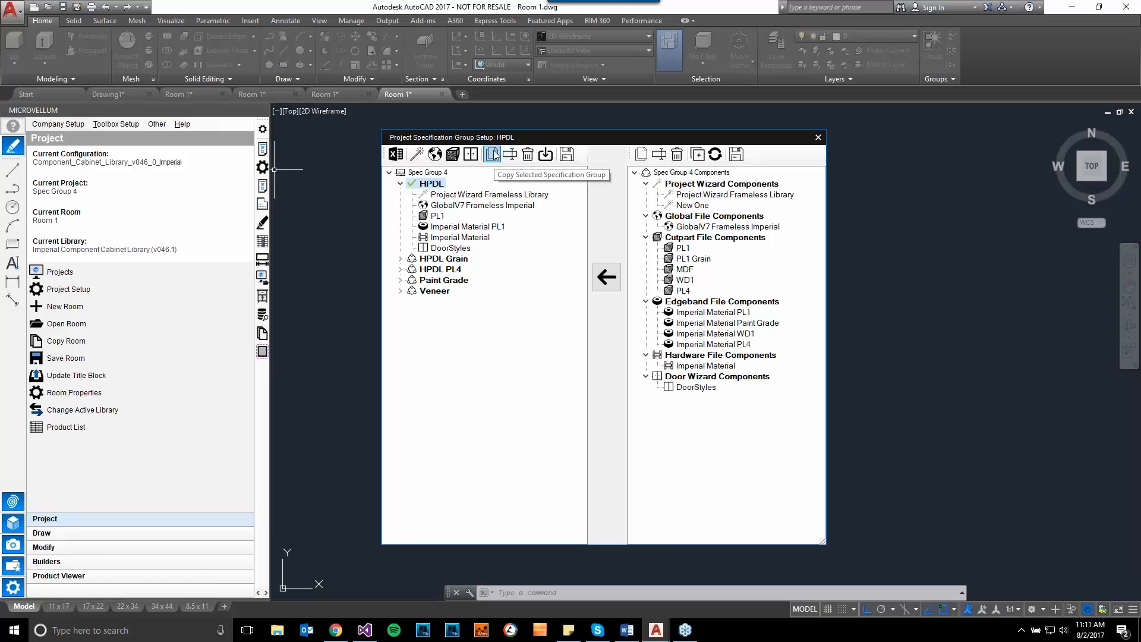
- Begin copying the HPDL specification group and name the copy HPDL PL5
click(492, 155)
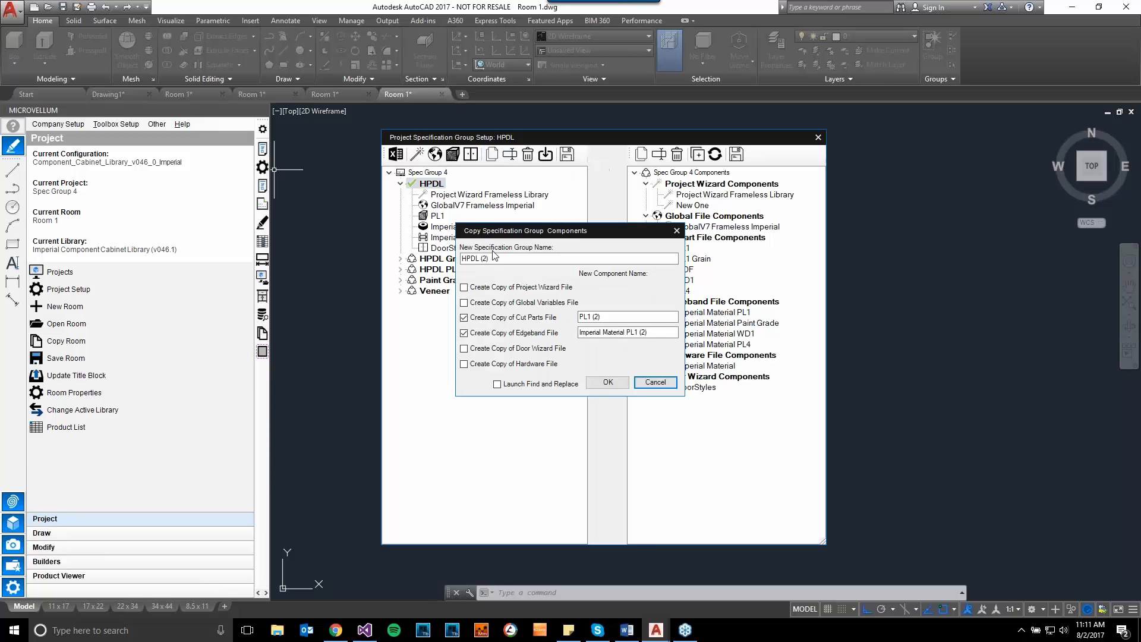
click(505, 259)
key(BackSpace)
key(BackSpace)
key(BackSpace)
key(BackSpace)
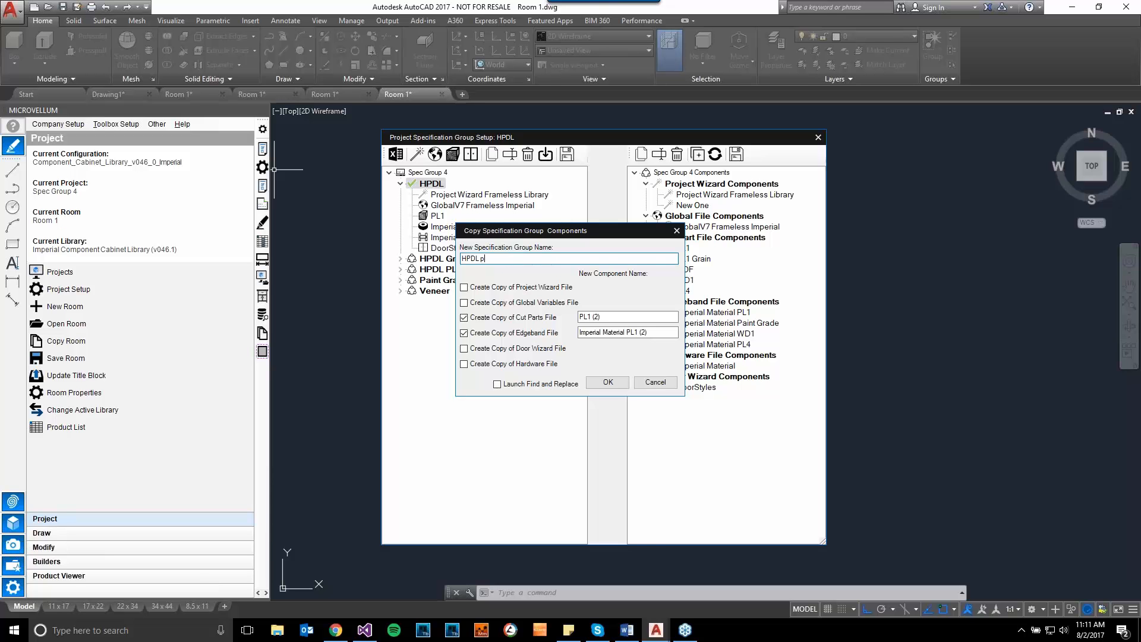
text(PL5)
- Name the cut parts copy PL5 and the edgeband copy Imperial Material PL5, enable Launch Find and Replace, and confirm the copy
click(616, 317)
key(BackSpace)
key(BackSpace)
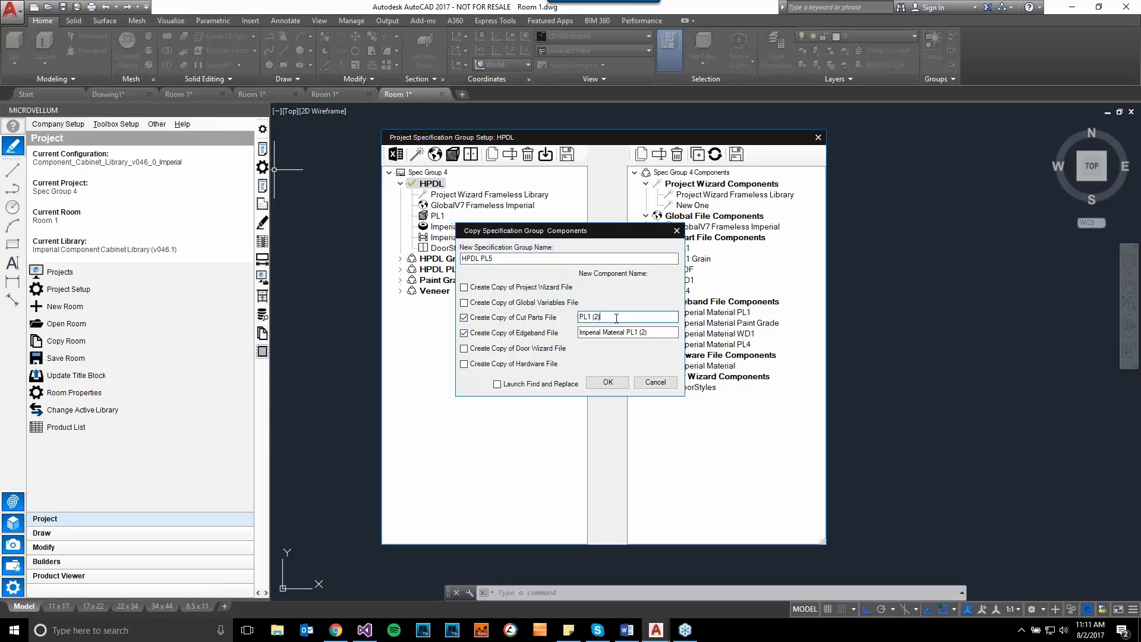
key(BackSpace)
key(BackSpace)
key(BackSpace)
key(BackSpace)
key(BackSpace)
key(BackSpace)
key(BackSpace)
key(BackSpace)
text(5)
key(BackSpace)
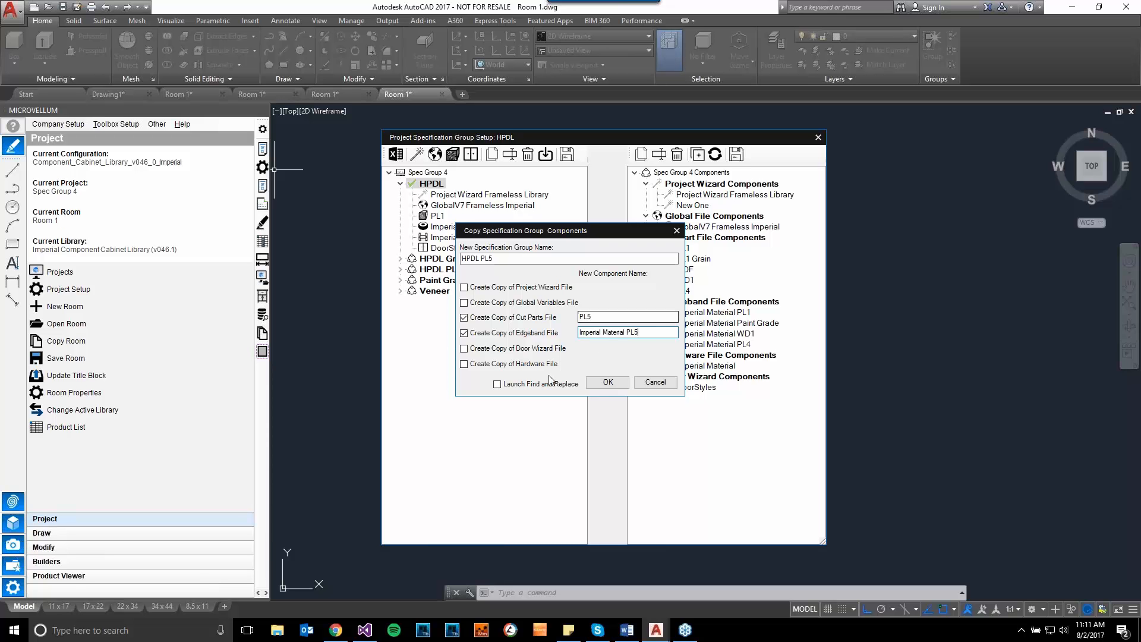
click(507, 384)
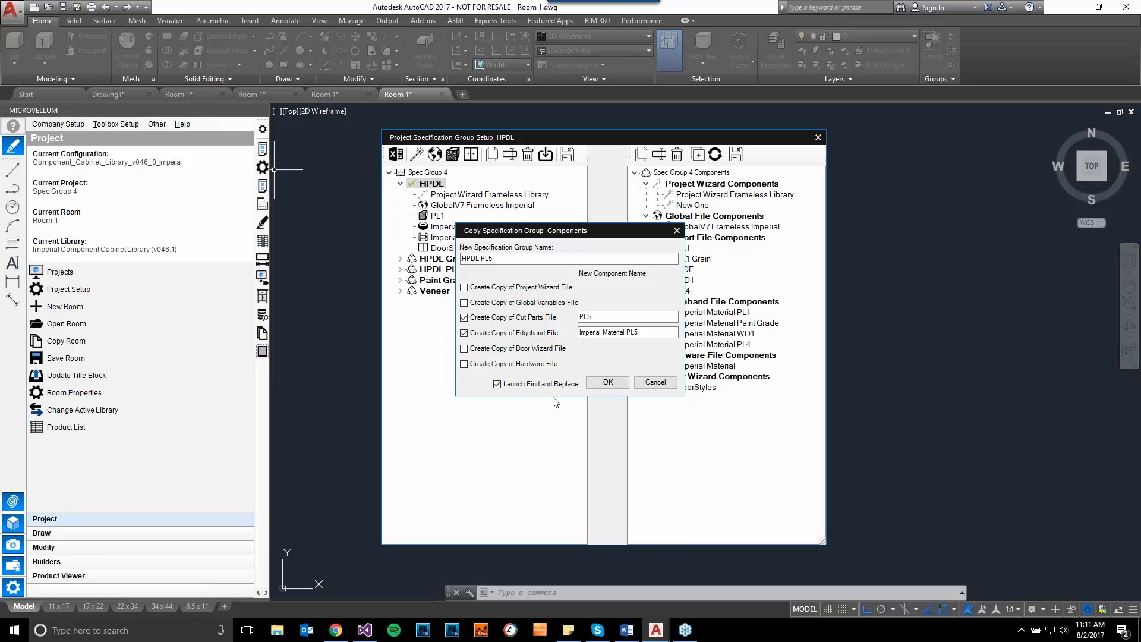
click(608, 382)
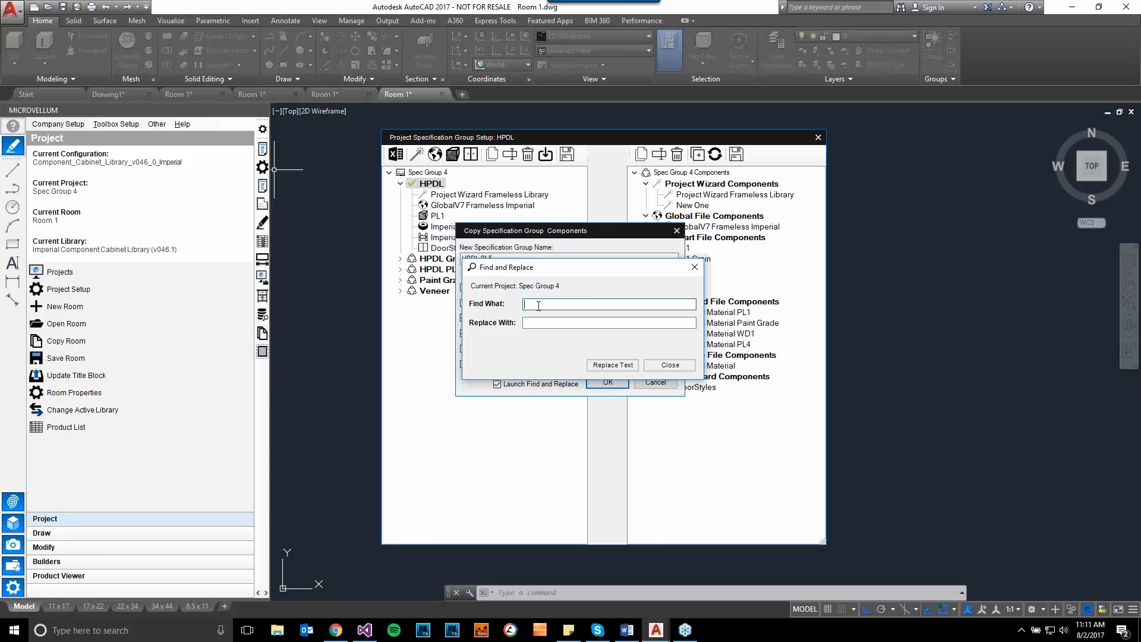
- Replace PL1 with PL5 throughout the copied cut part and edgeband material records
text(PL1)
click(546, 323)
text(PL5)
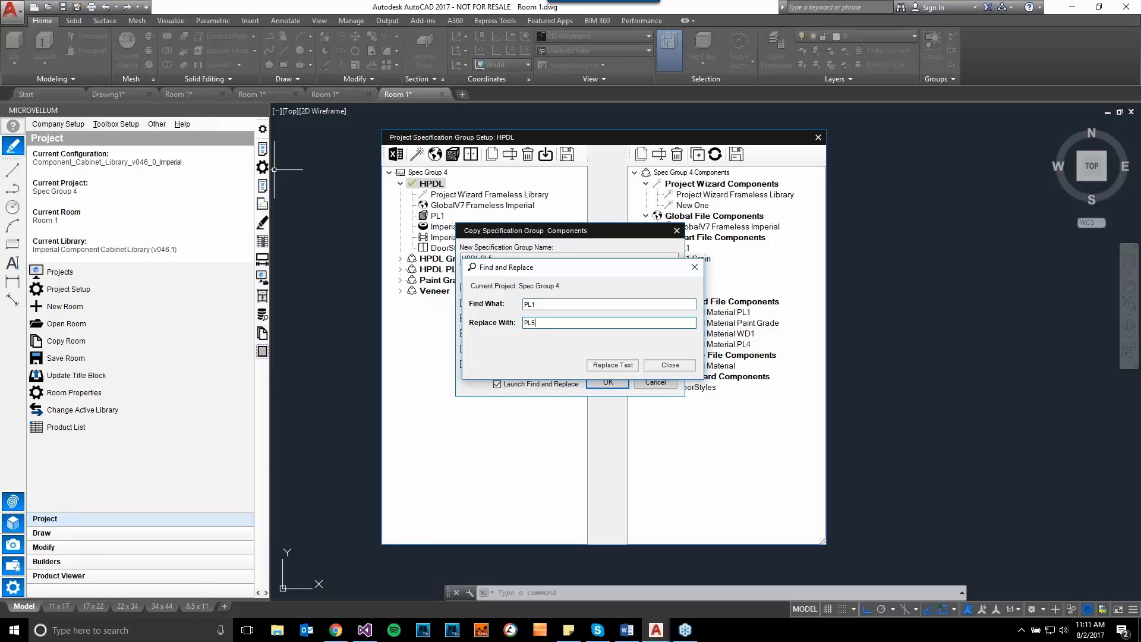
click(606, 363)
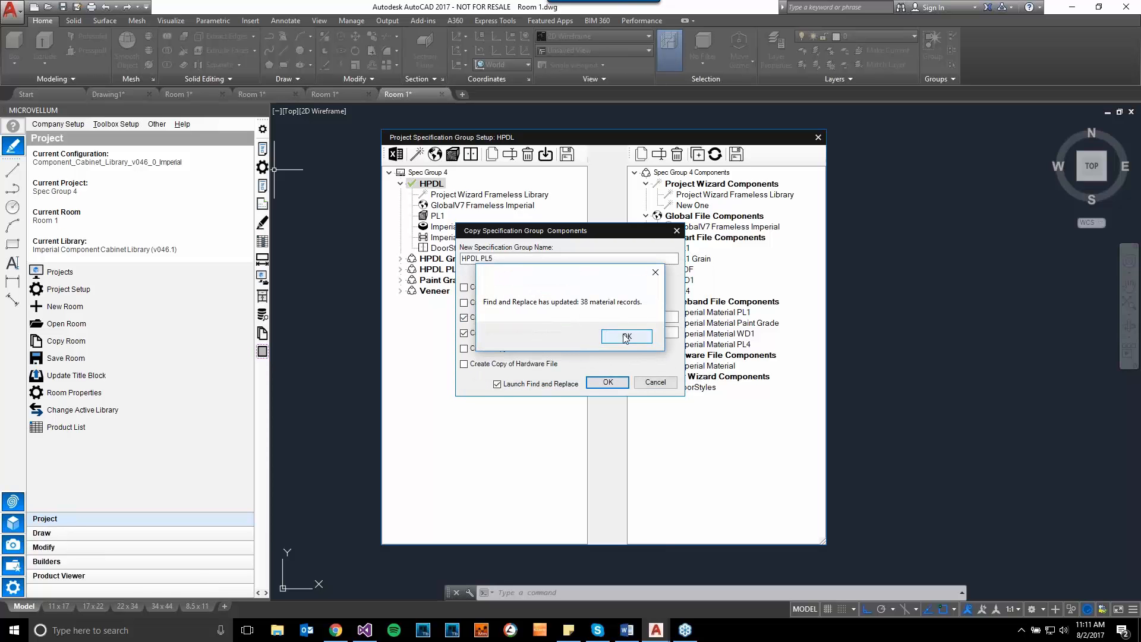
click(621, 332)
click(613, 333)
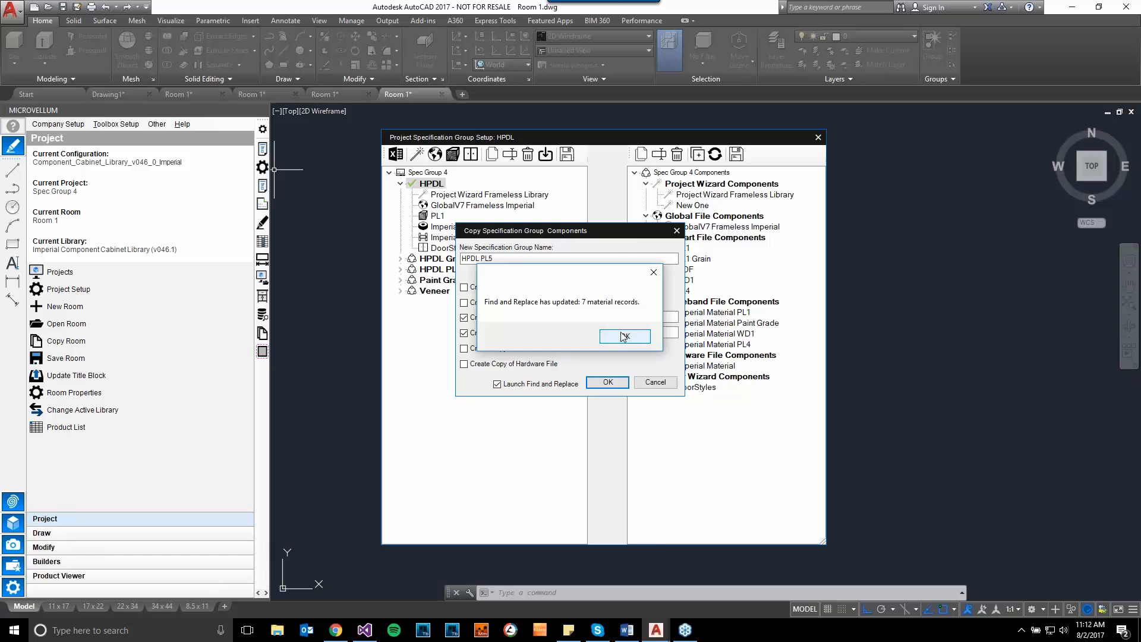
click(613, 335)
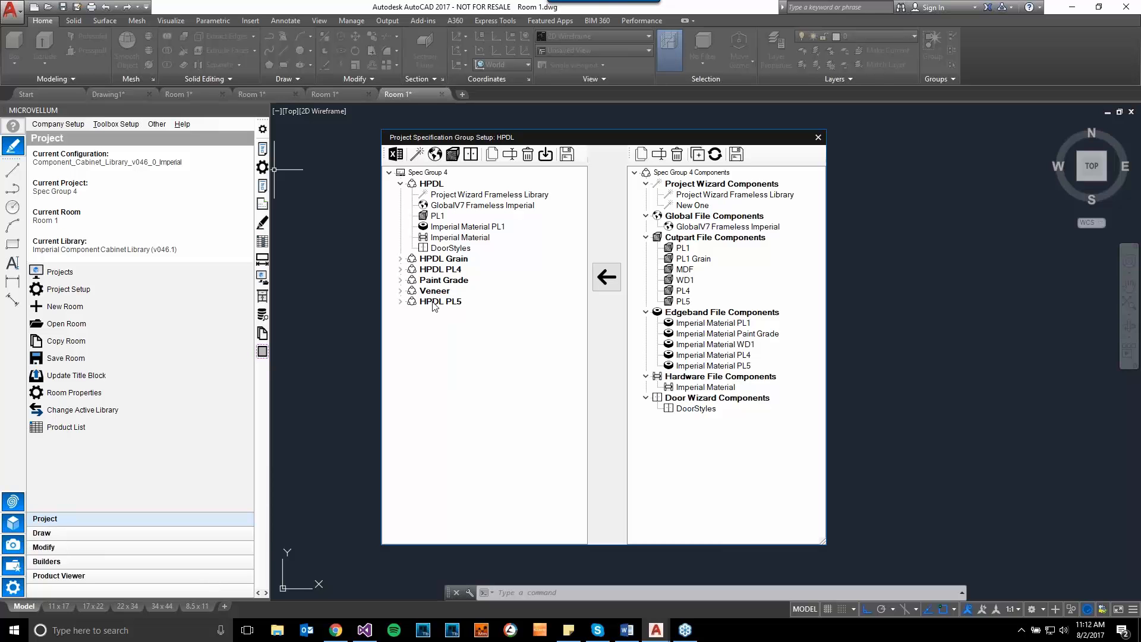
- Activate the HPDL PL5 group, examine its cut part materials, and locate the Access_Panel_Open material in the sheet stock library
click(400, 301)
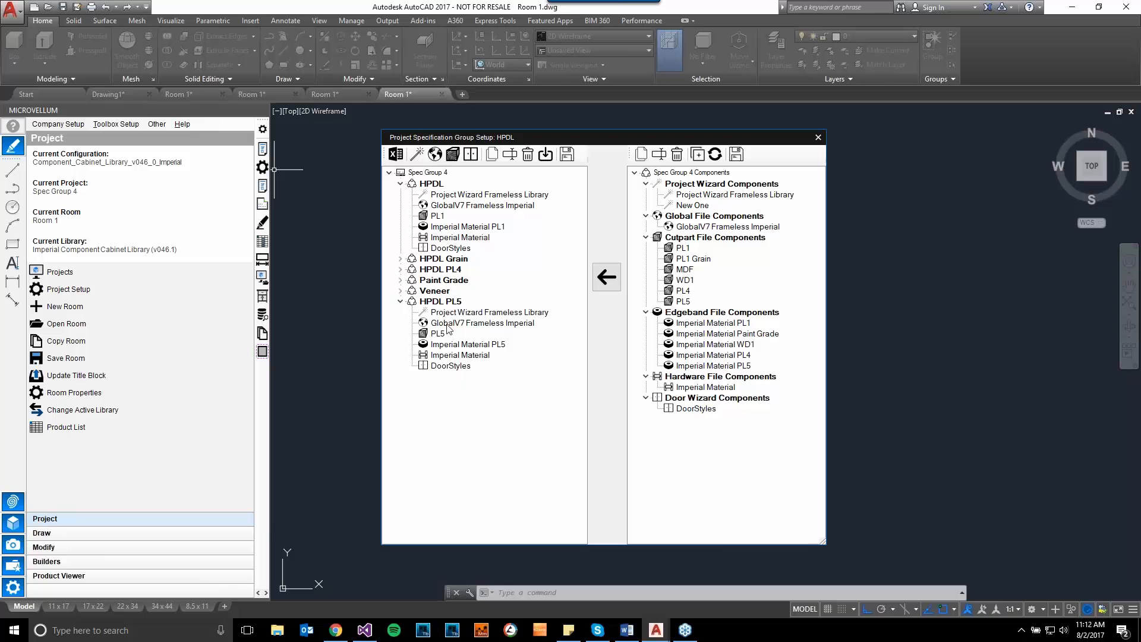
click(446, 302)
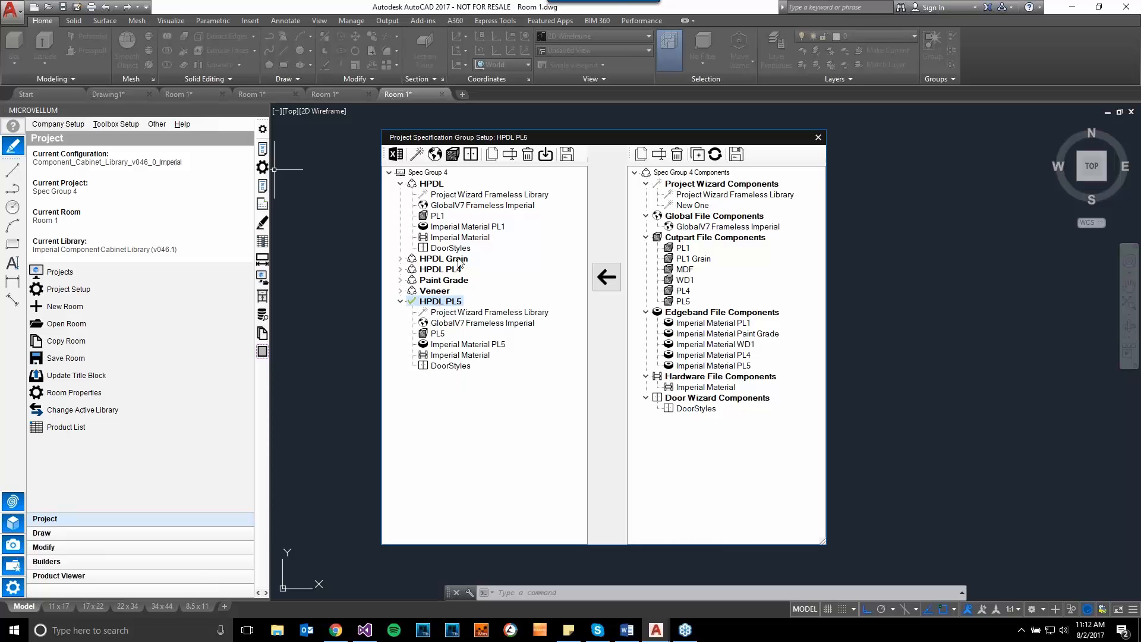
click(455, 158)
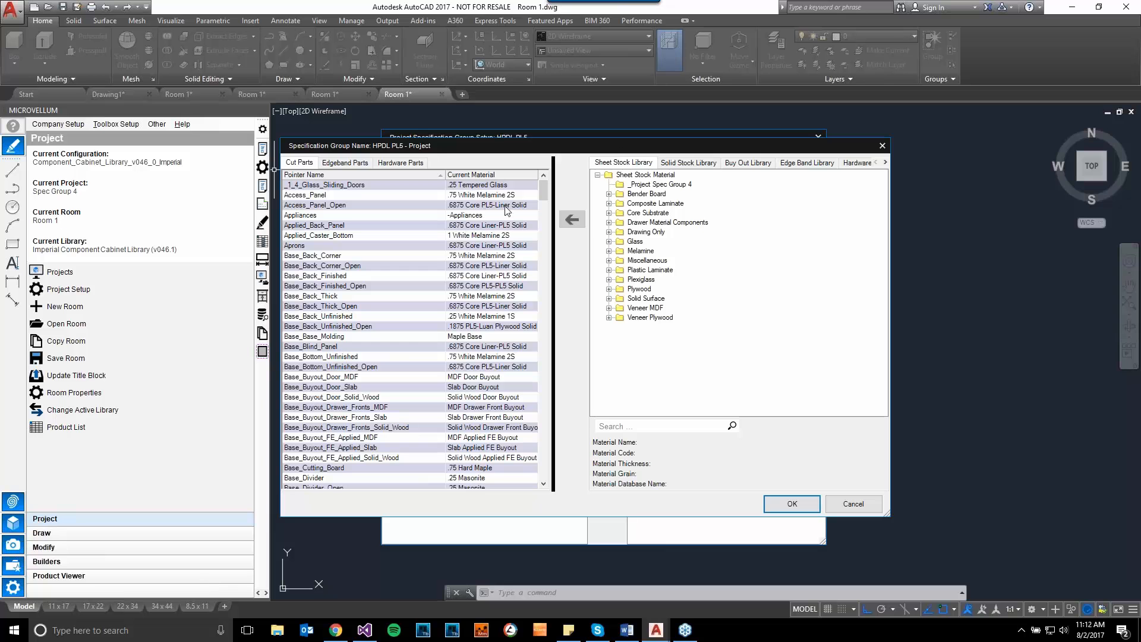
click(487, 206)
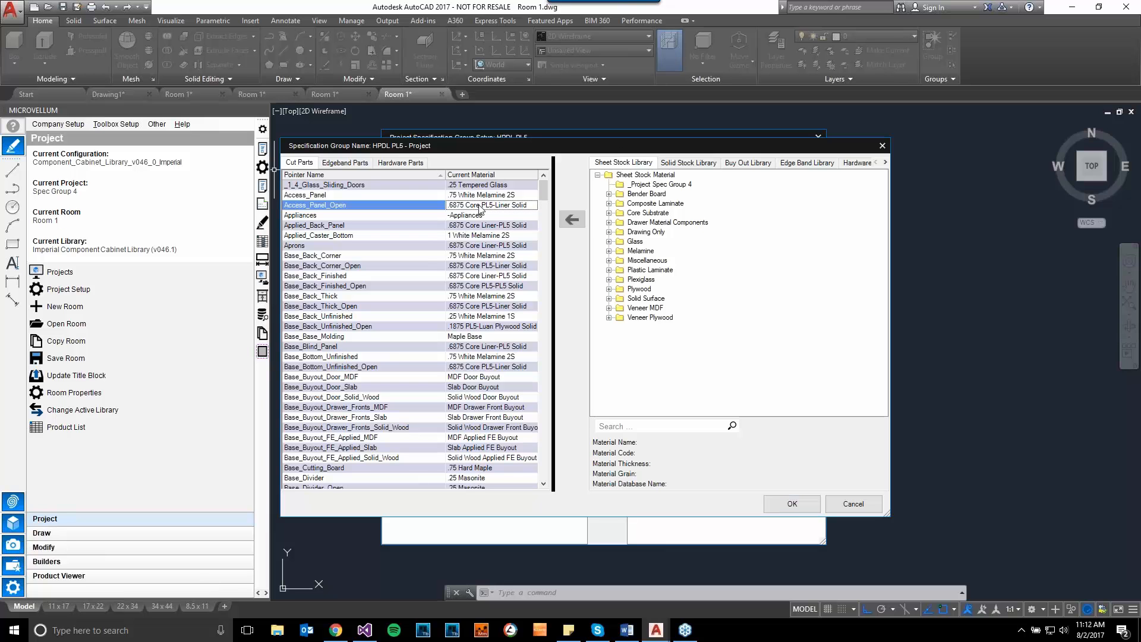
right_click(480, 206)
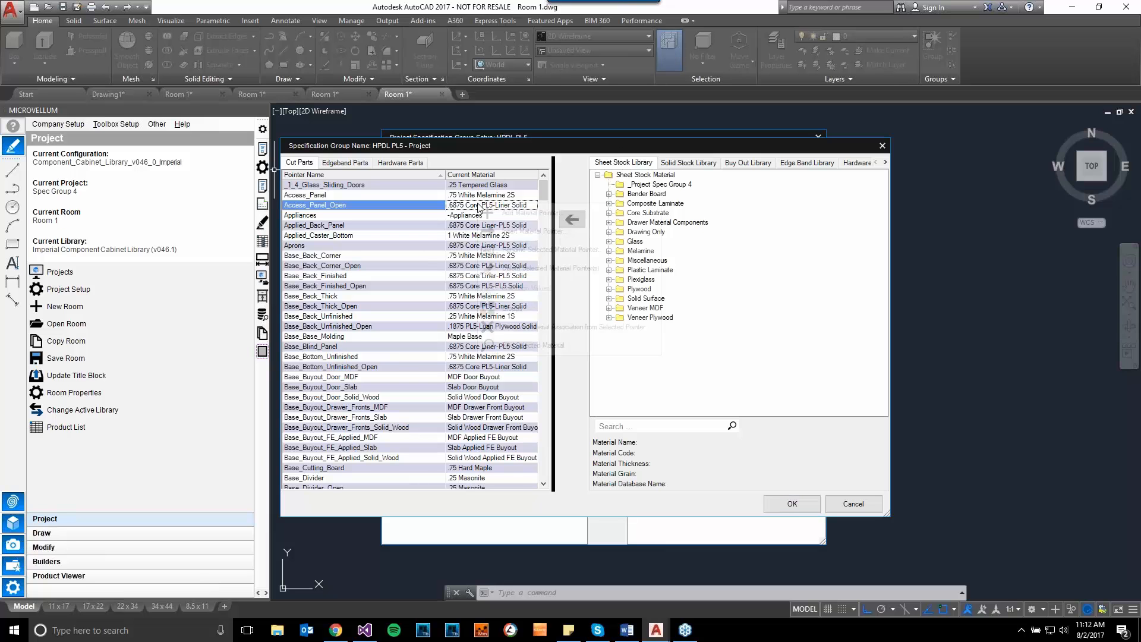
click(526, 343)
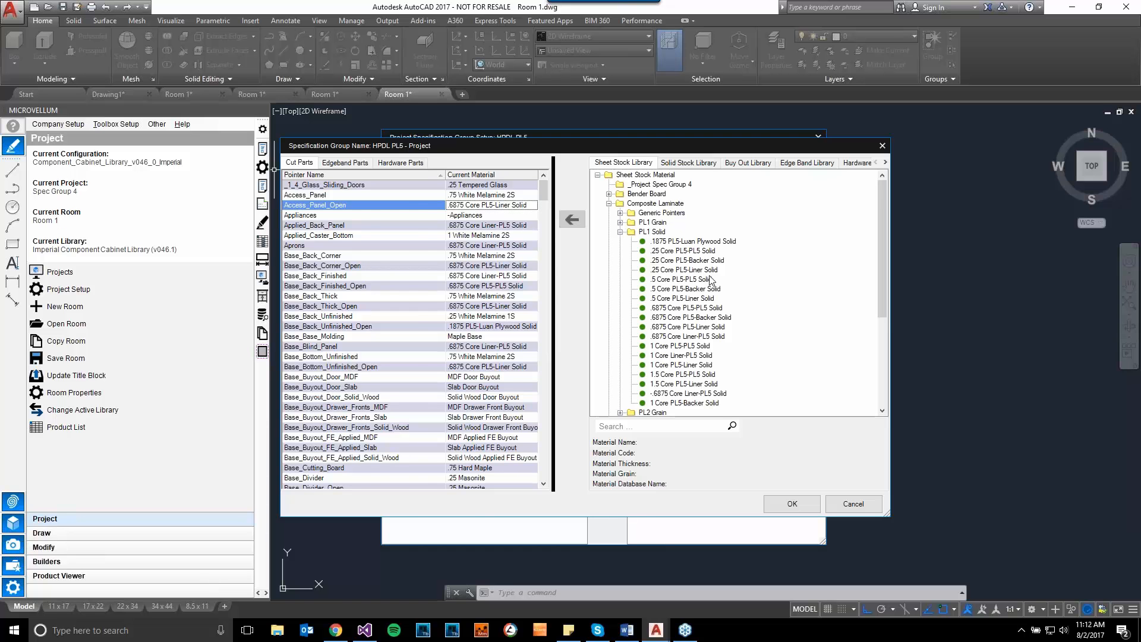
click(839, 506)
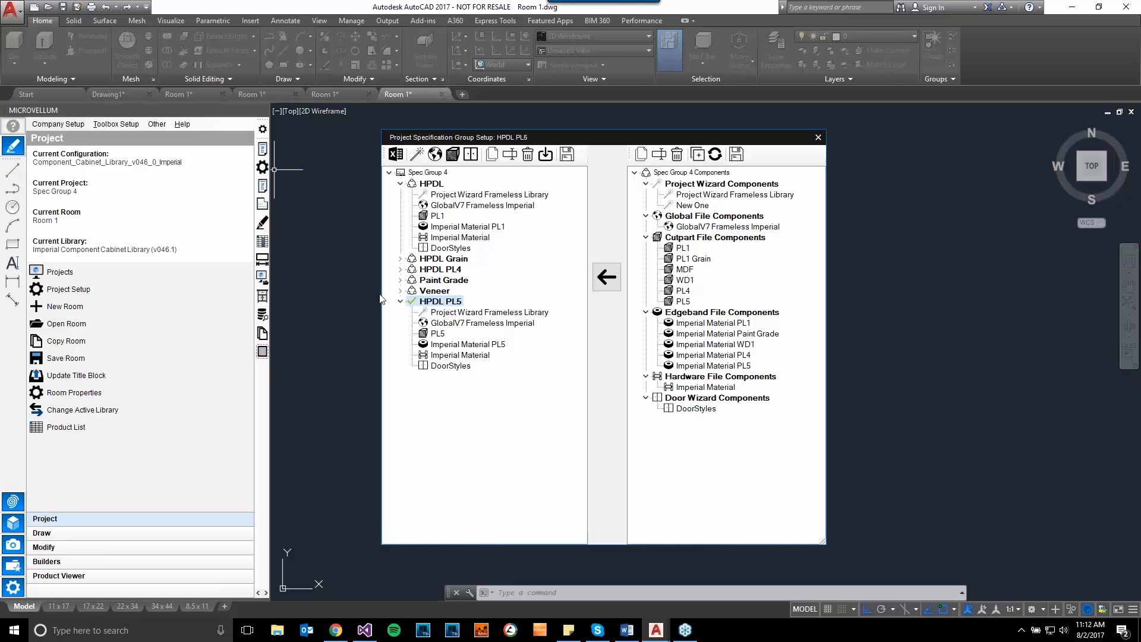
- Expand the Veneer and Paint Grade groups and check which groups share the GlobalV7 Frameless Imperial and PL1 components
click(402, 291)
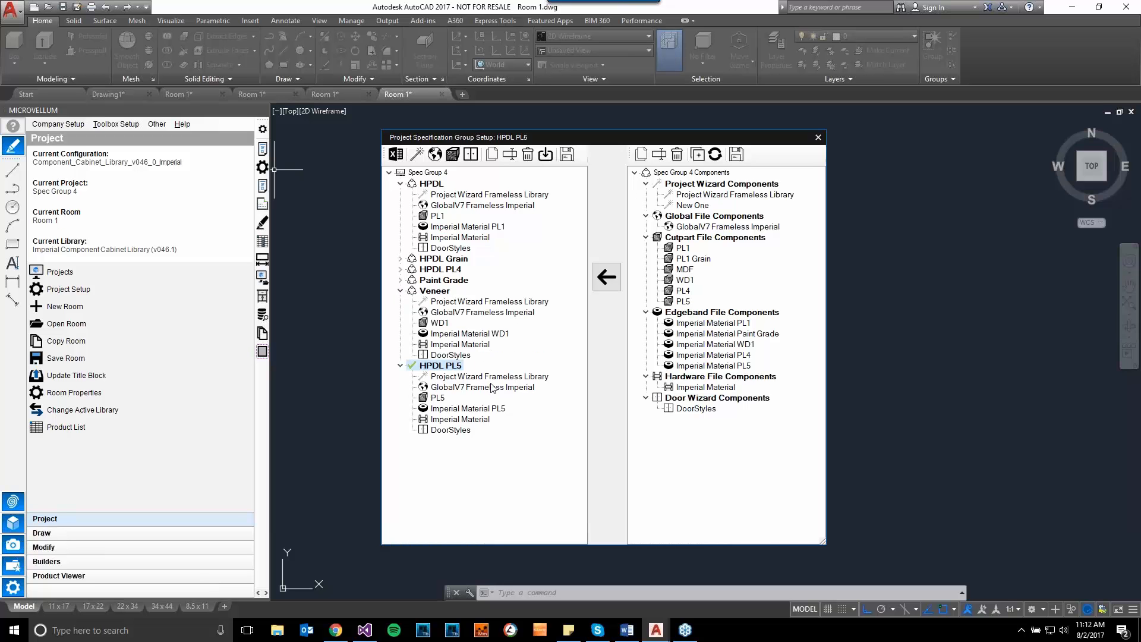
click(400, 280)
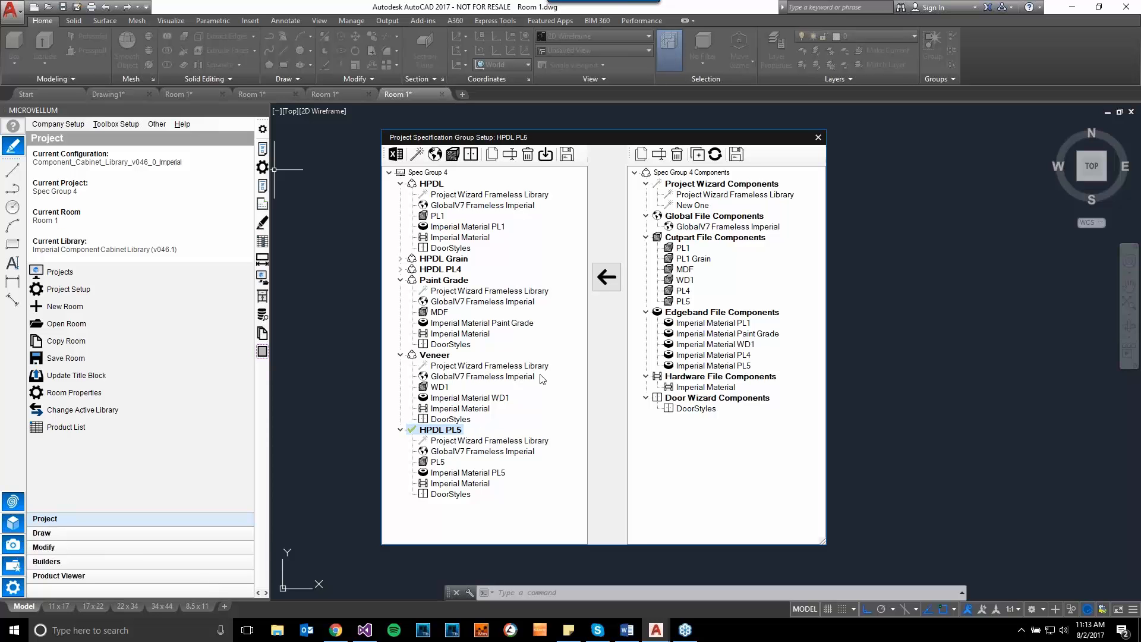
click(482, 453)
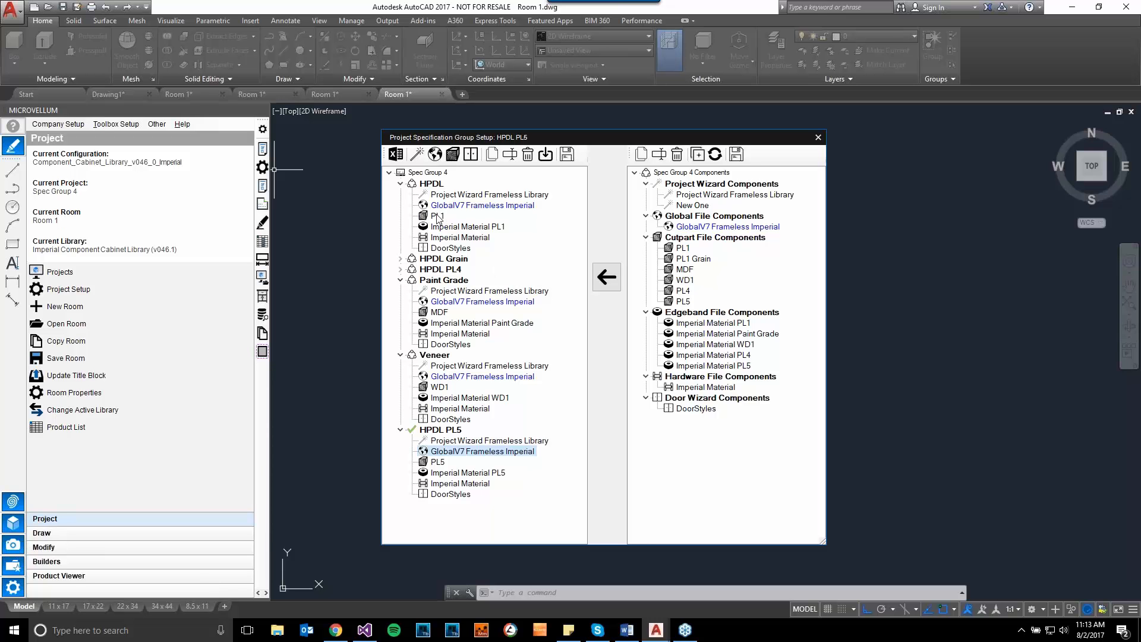
click(688, 250)
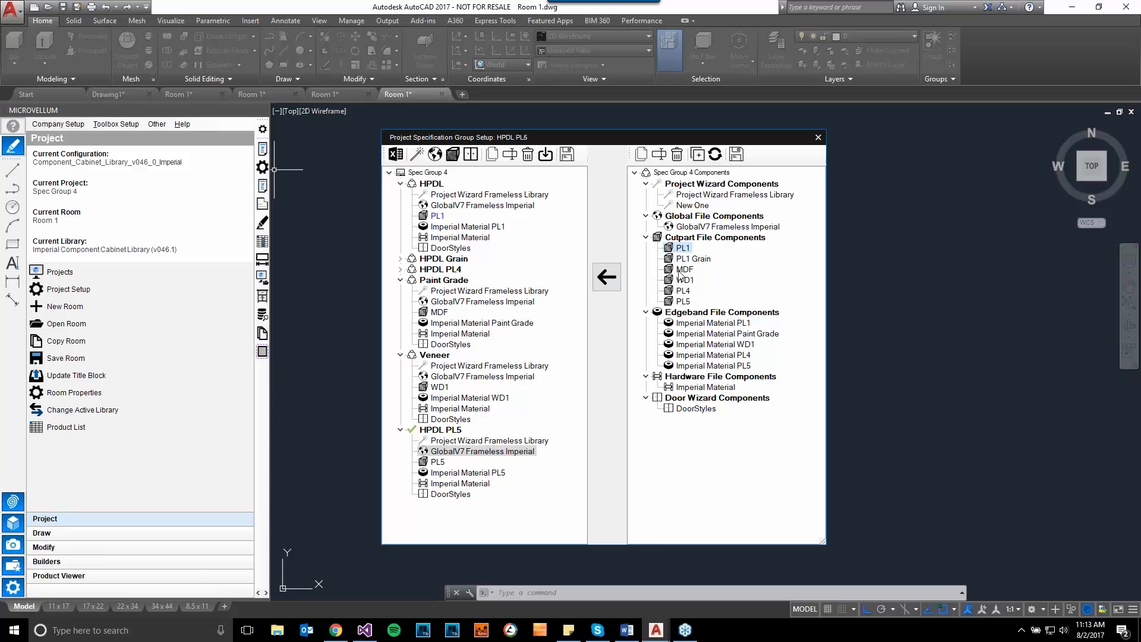
- Replace the project wizard component of the HPDL PL5 group with New One
click(450, 442)
click(702, 205)
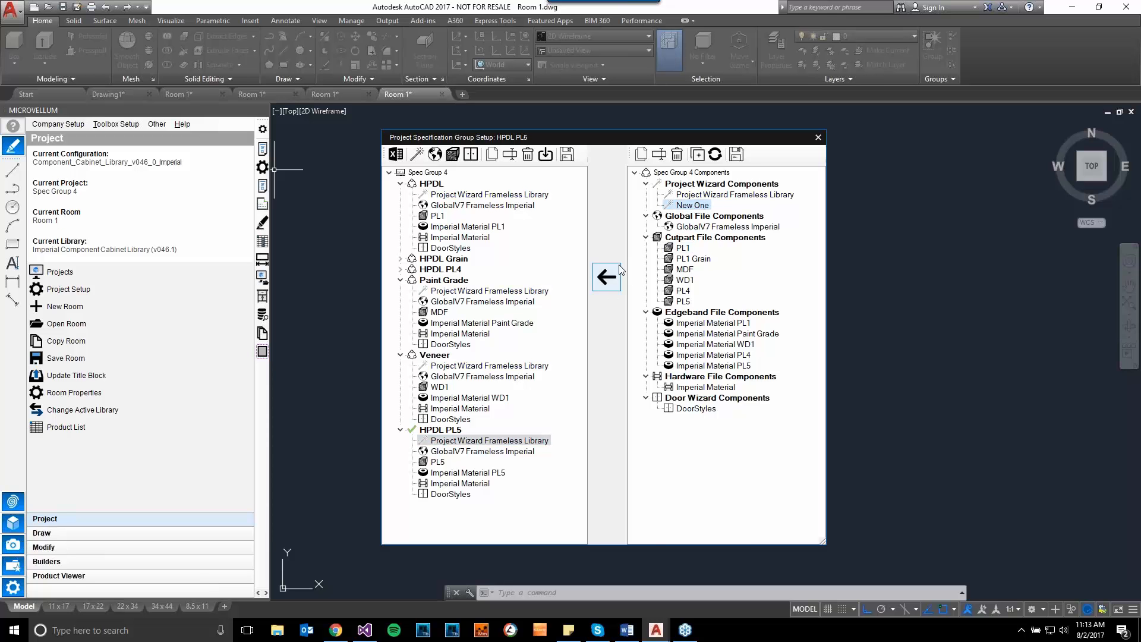
click(606, 281)
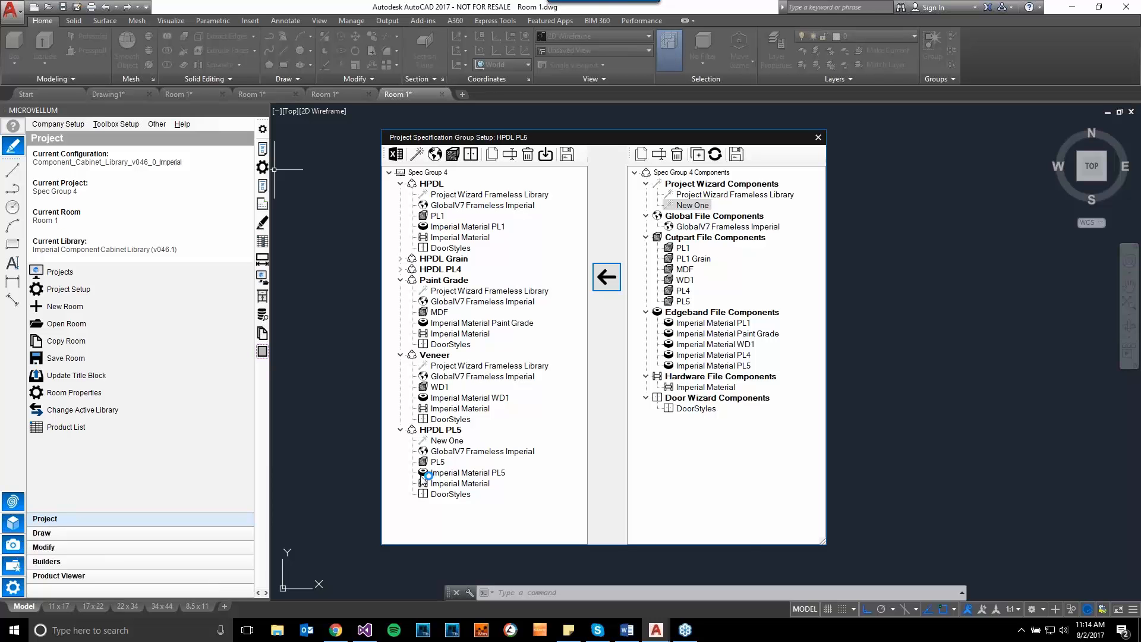
- Try to assign the New One project wizard component in place of the GlobalV7 Frameless Imperial global file of HPDL PL5
click(443, 452)
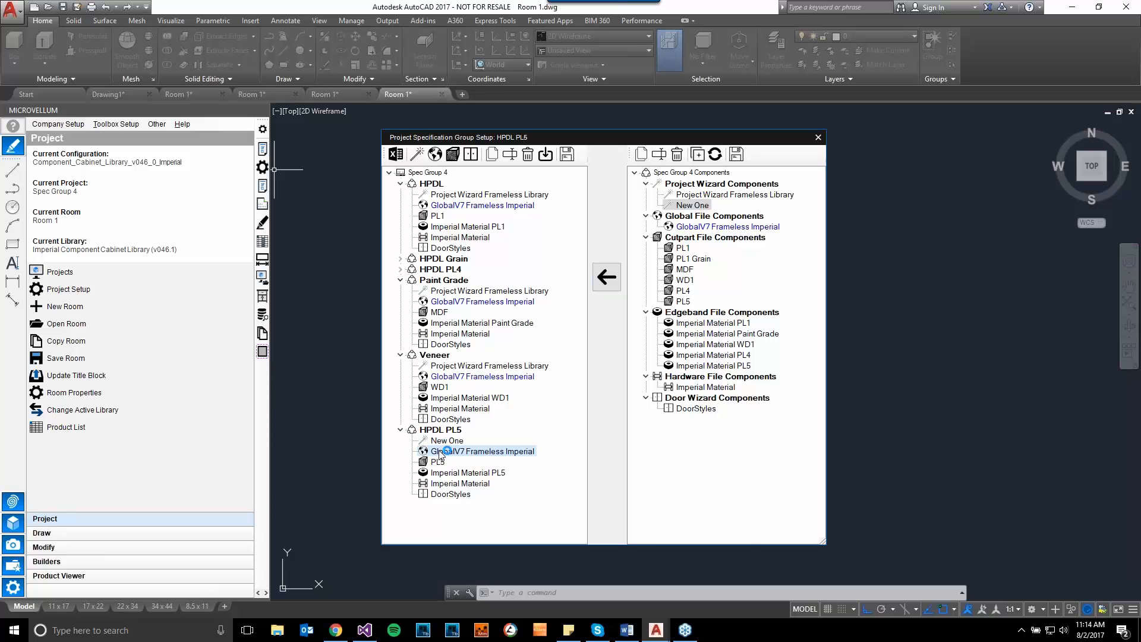
click(606, 277)
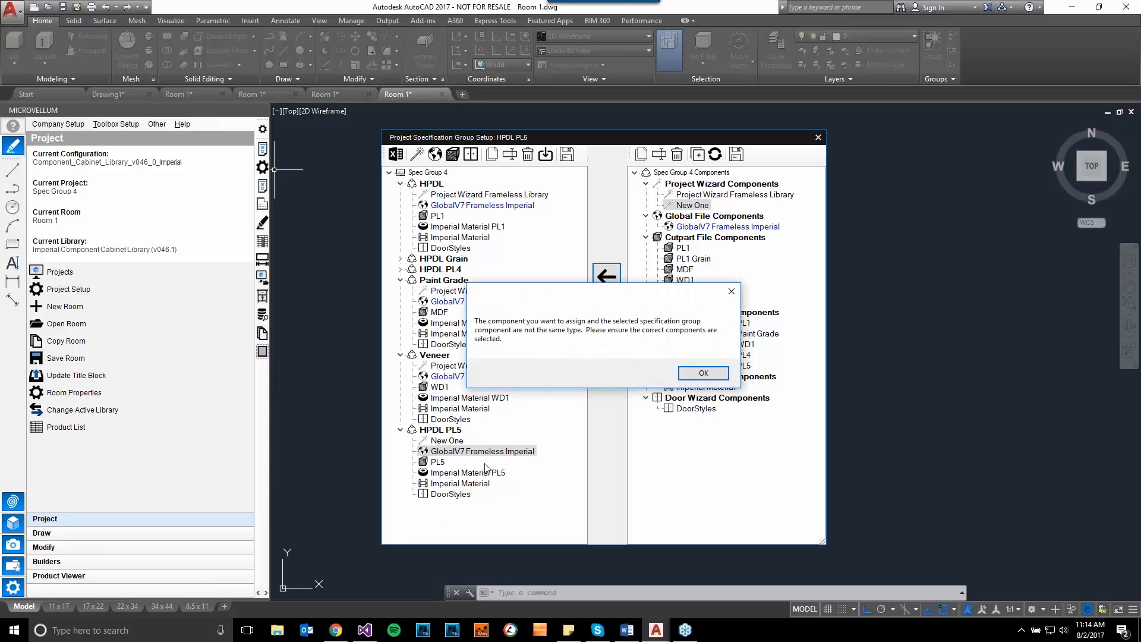
click(701, 372)
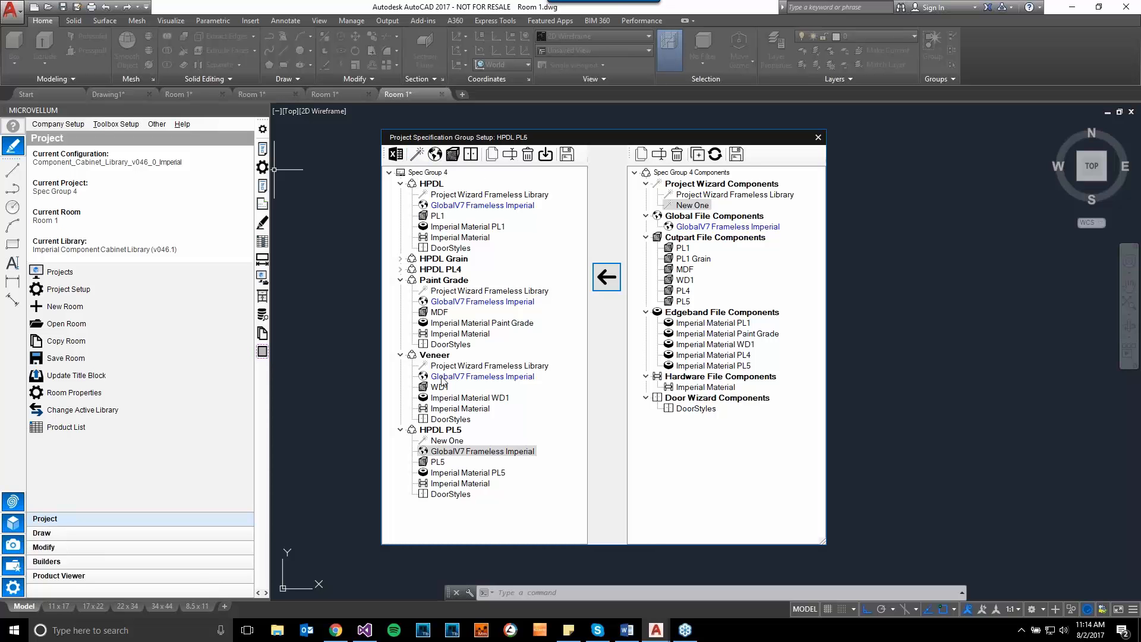
- Activate the HPDL PL5 group and examine its material settings in the project wizard
click(420, 431)
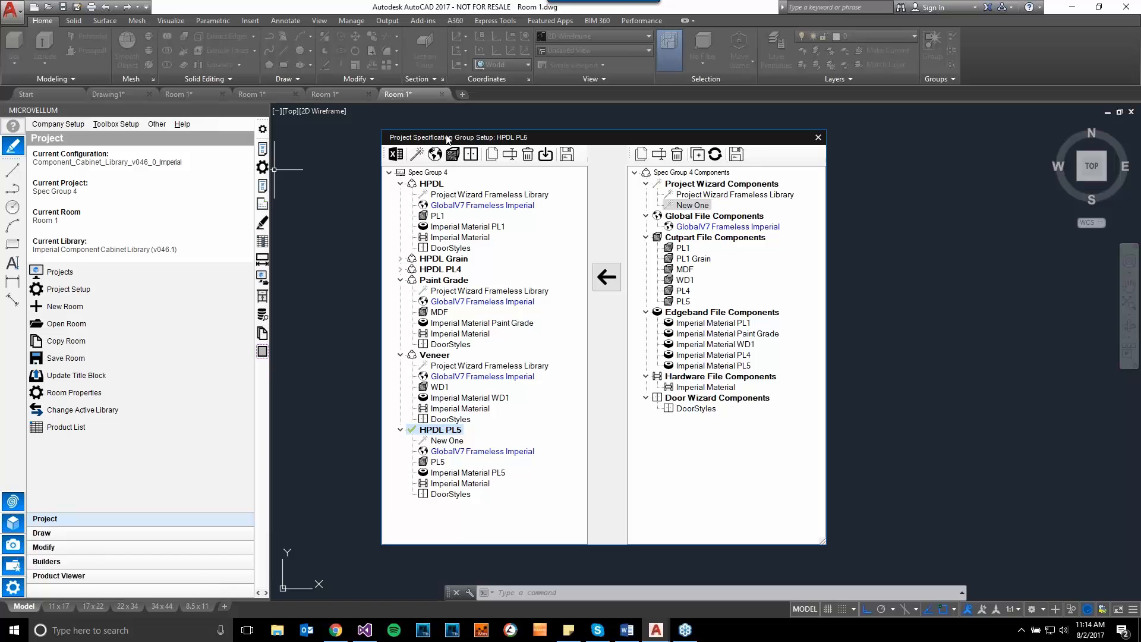
click(417, 156)
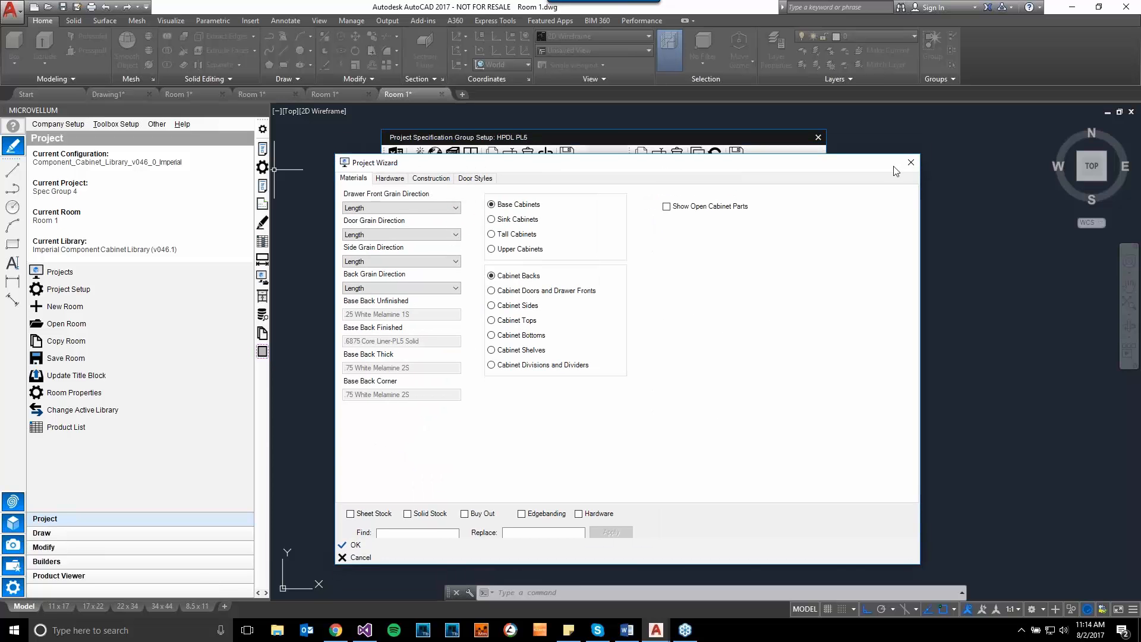
click(911, 164)
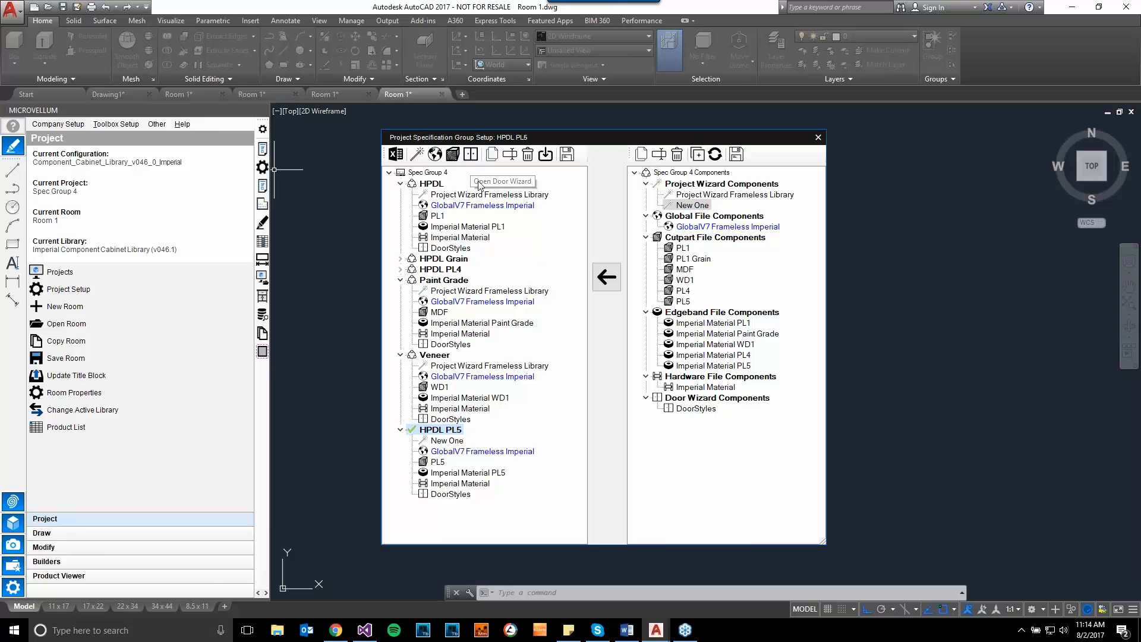
- Examine the HPDL PL5 workbooks in the Workbook Designer, enlarging the W workbook to read its prompts
click(396, 155)
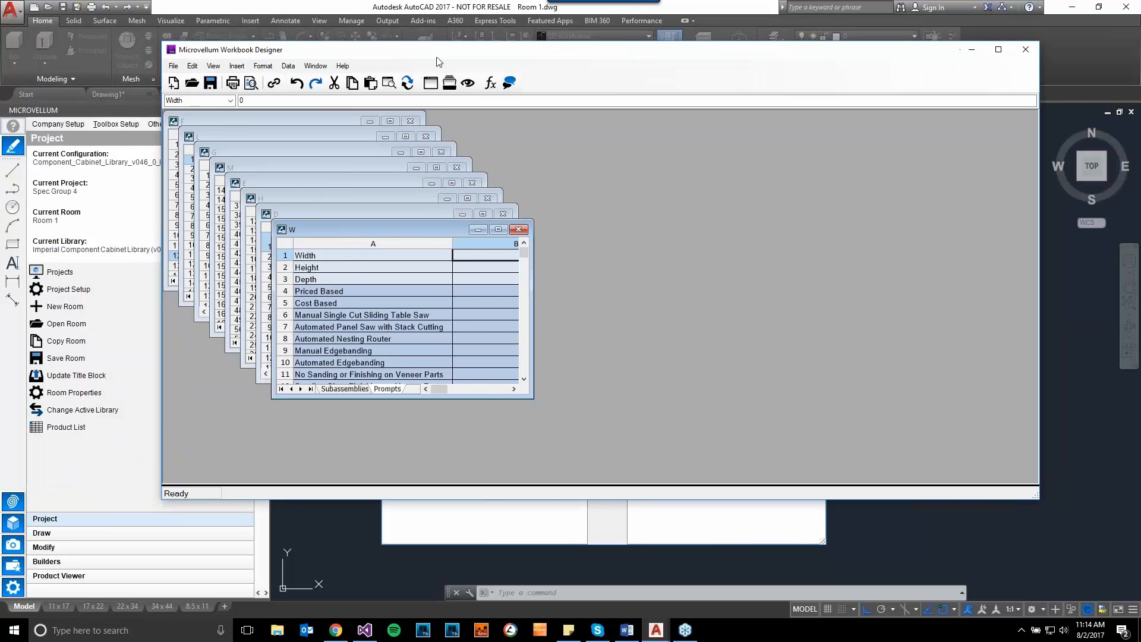
drag(390, 236, 438, 260)
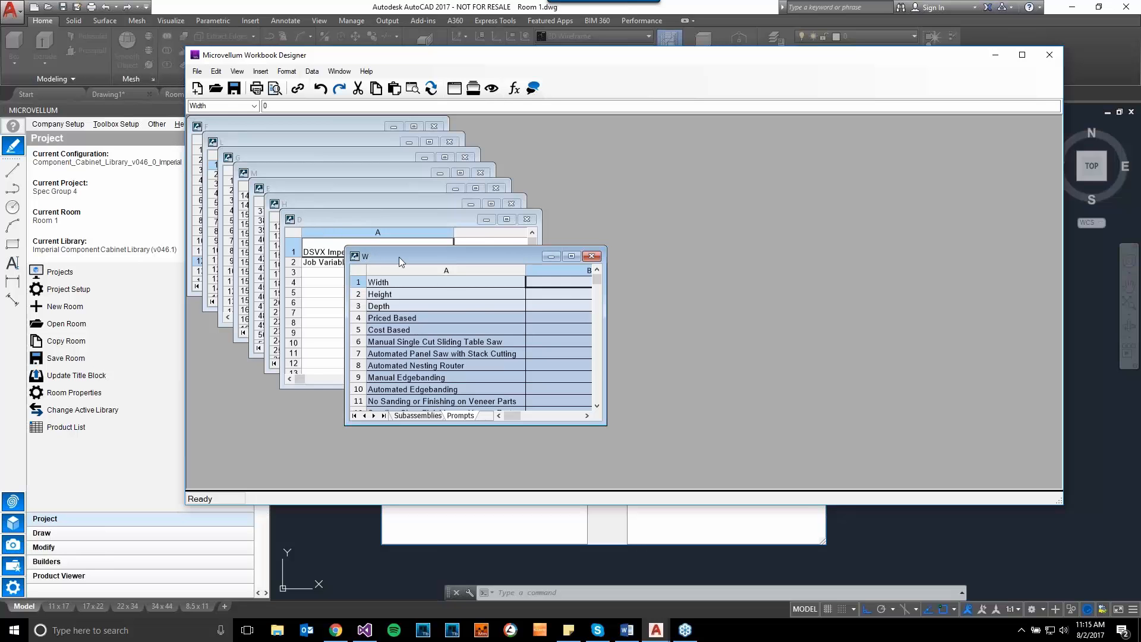
drag(396, 260, 665, 205)
drag(870, 369, 1023, 479)
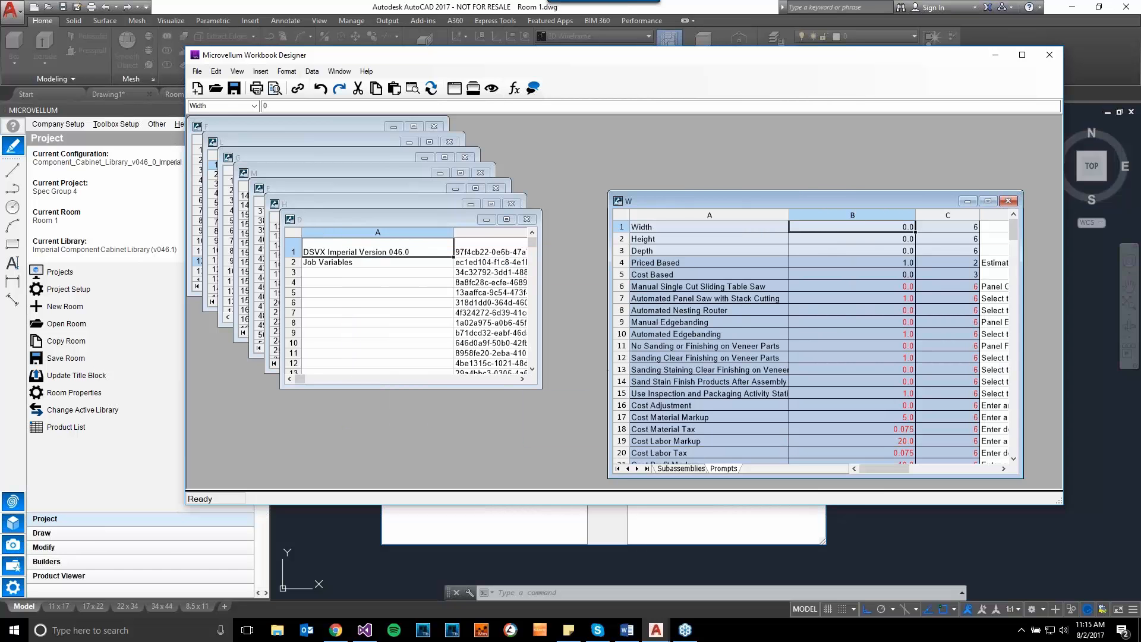
drag(863, 200, 803, 150)
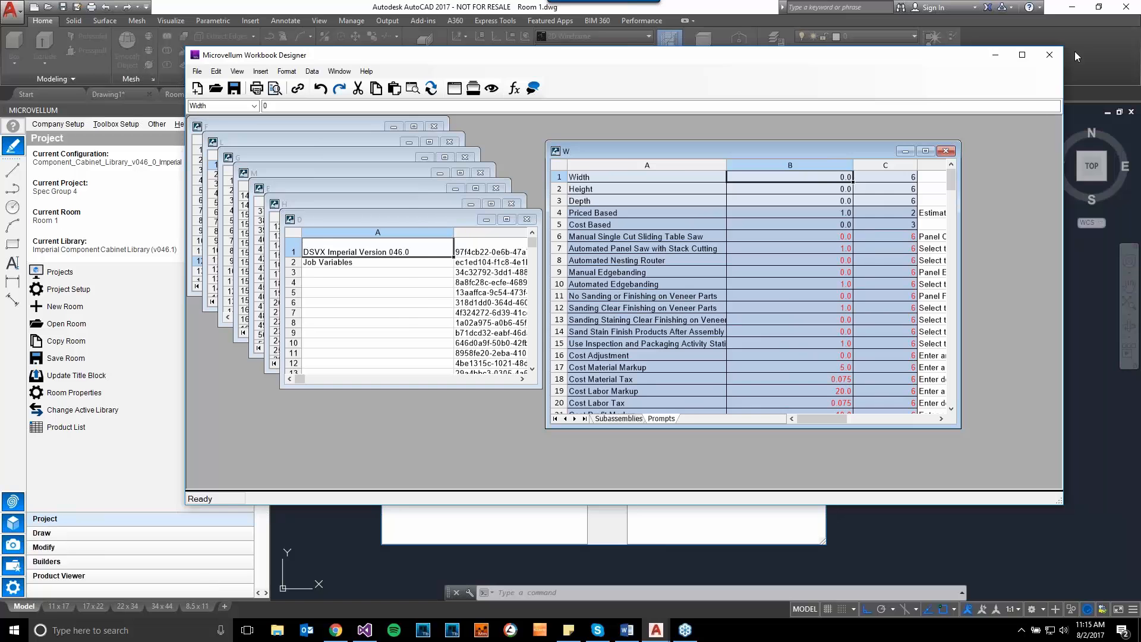
click(1050, 55)
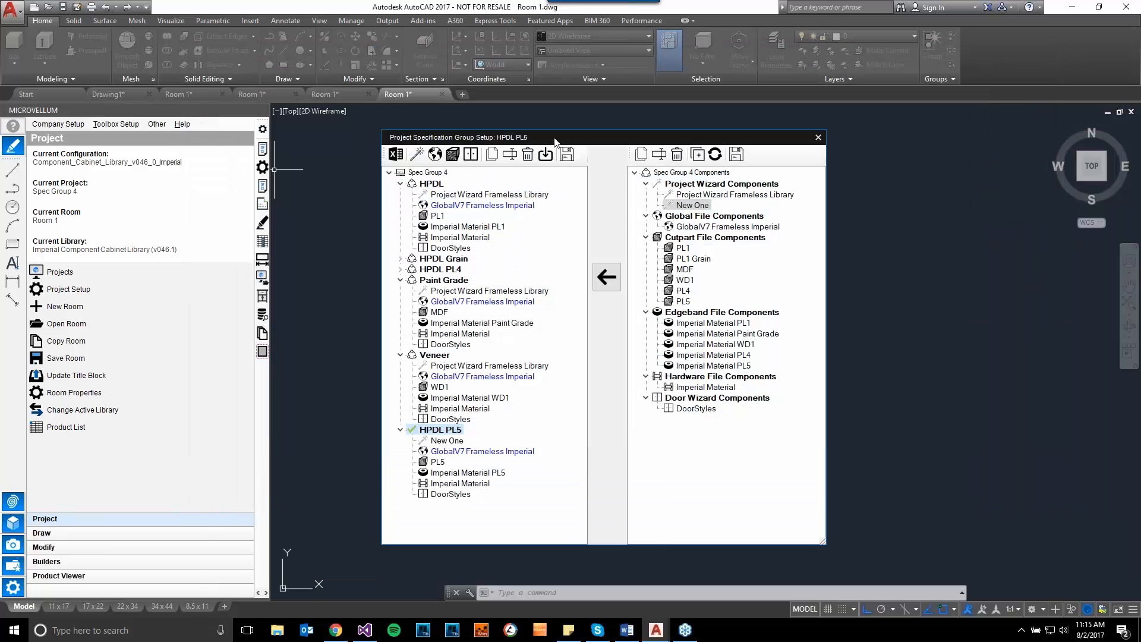
drag(554, 141, 557, 140)
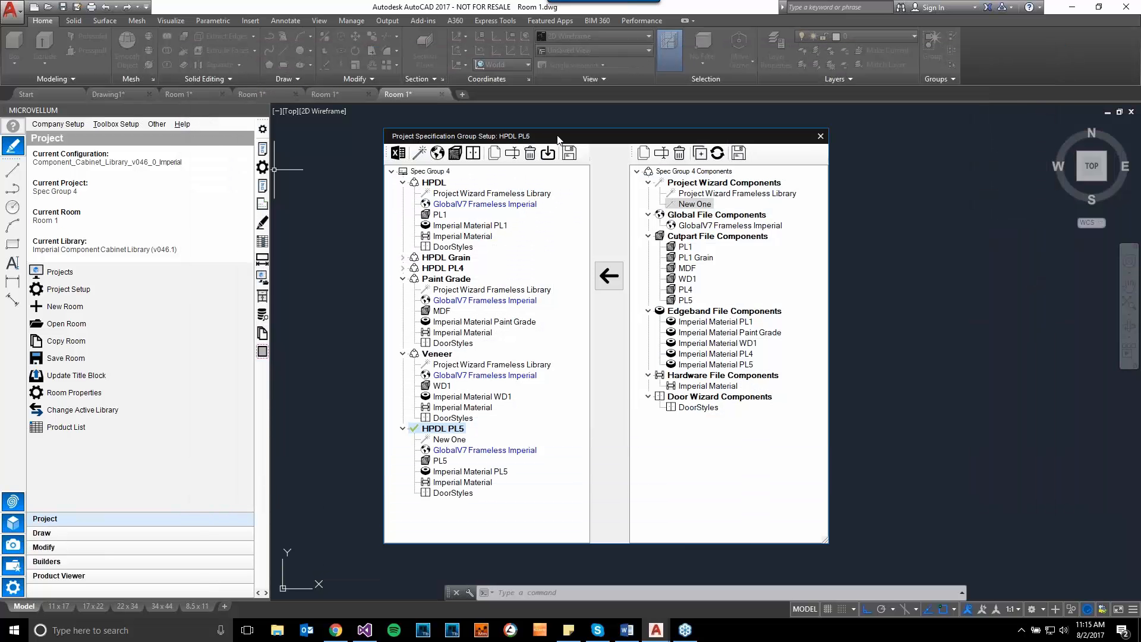
- Delete the HPDL specification group from the project
click(434, 184)
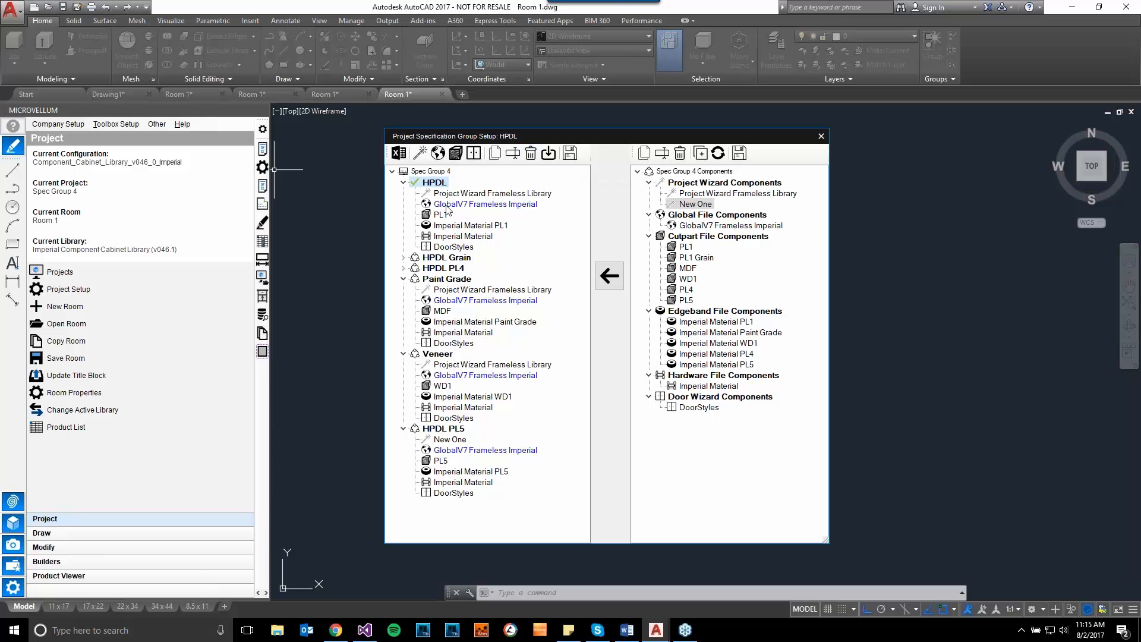
click(531, 156)
click(628, 363)
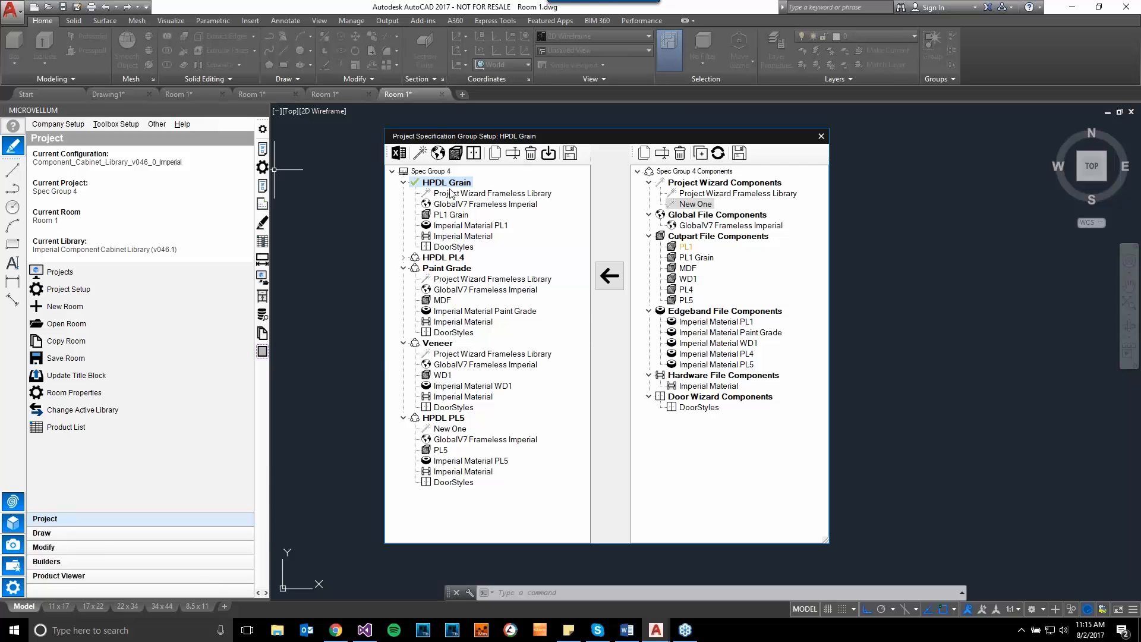
- Expand the HPDL PL4 group and replace the PL1 Grain cut part component of the HPDL Grain group with PL1
click(683, 247)
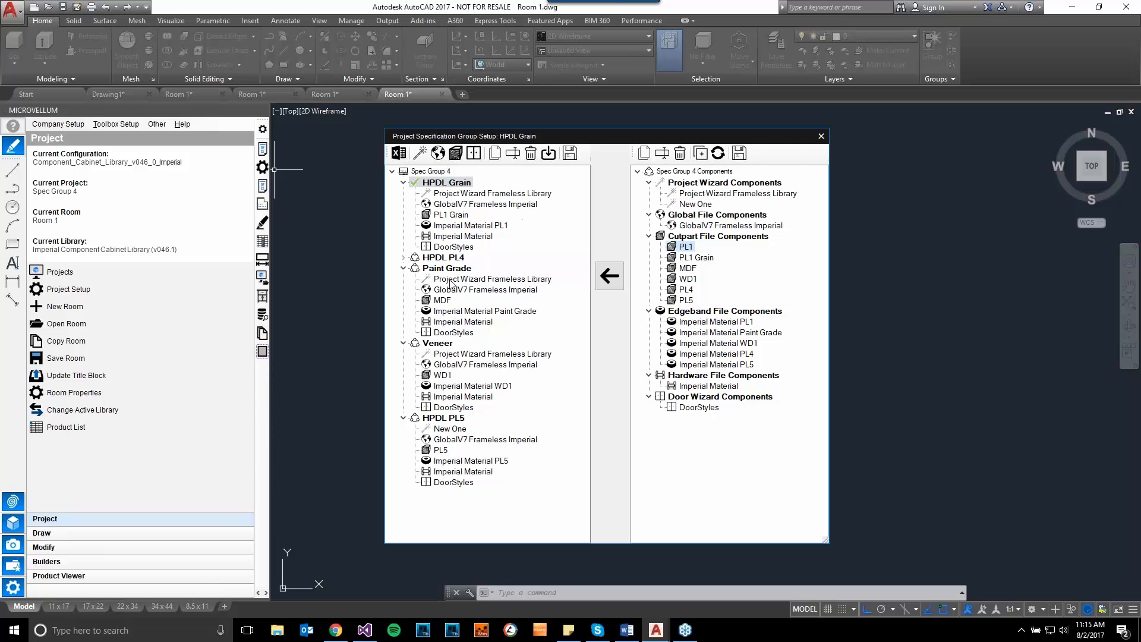
click(405, 258)
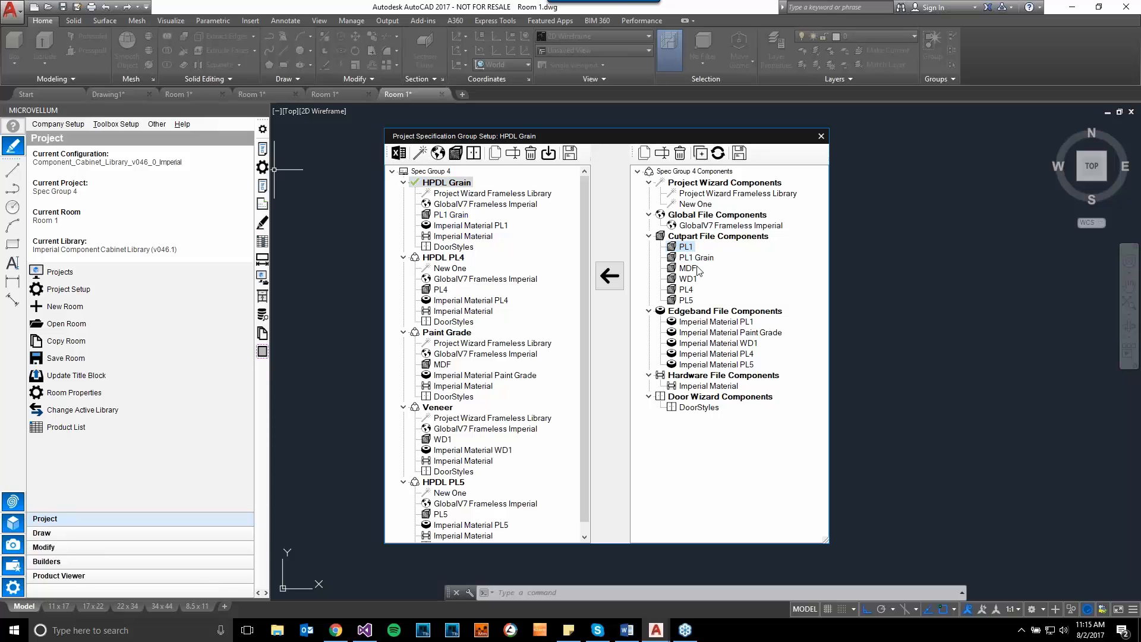
click(447, 216)
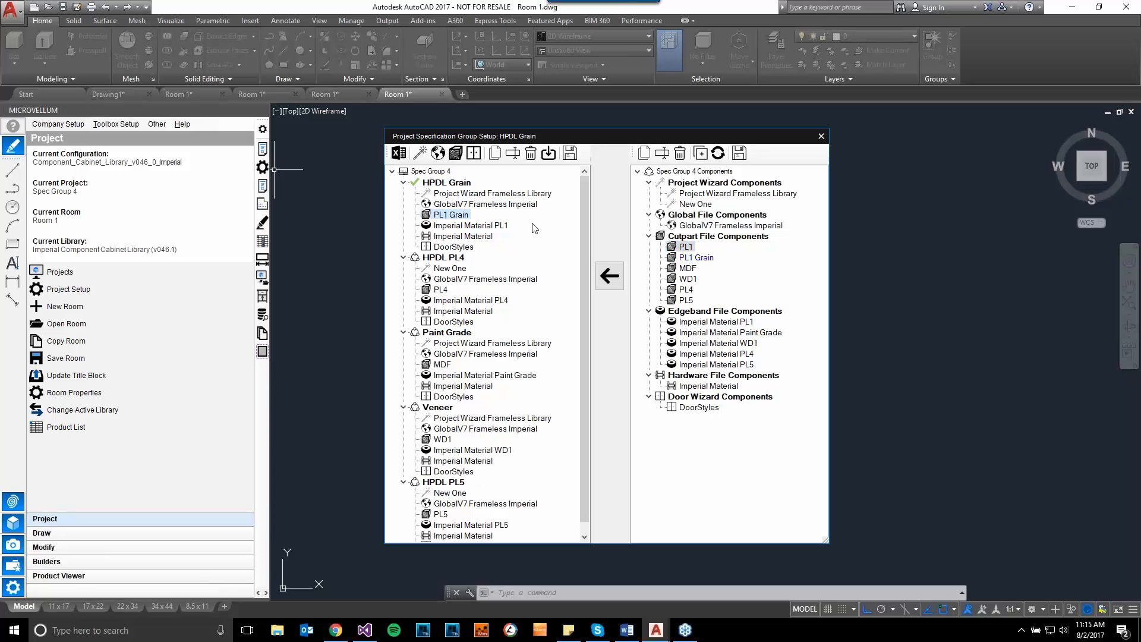
click(610, 275)
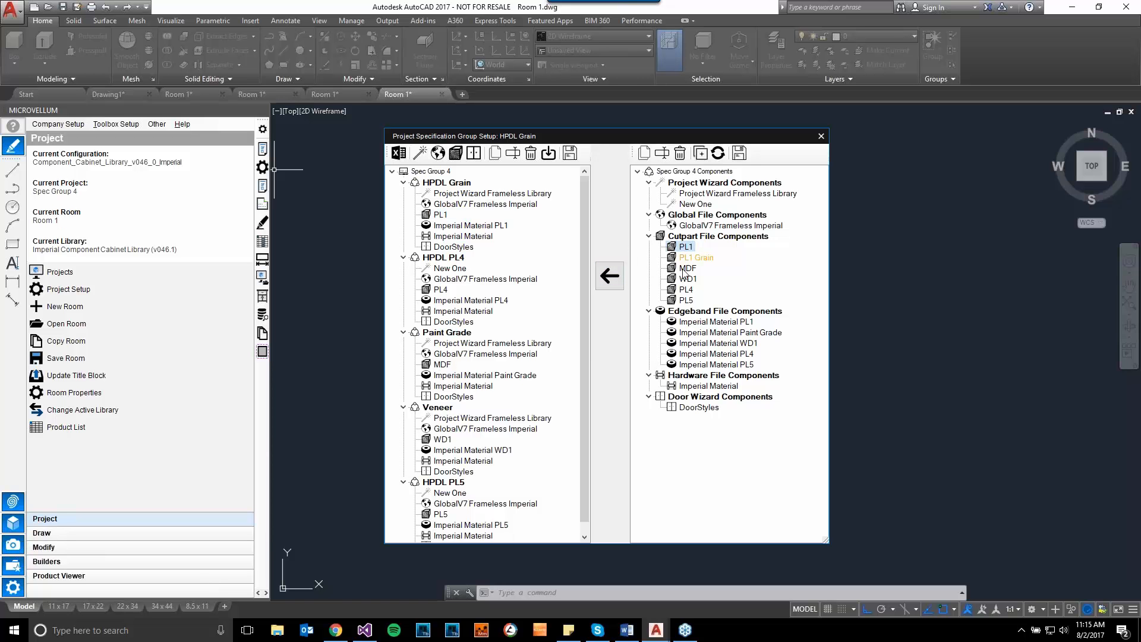
click(442, 216)
- Create a new project wizard component named New One 2 from Project Wizard Frameless Library
click(703, 198)
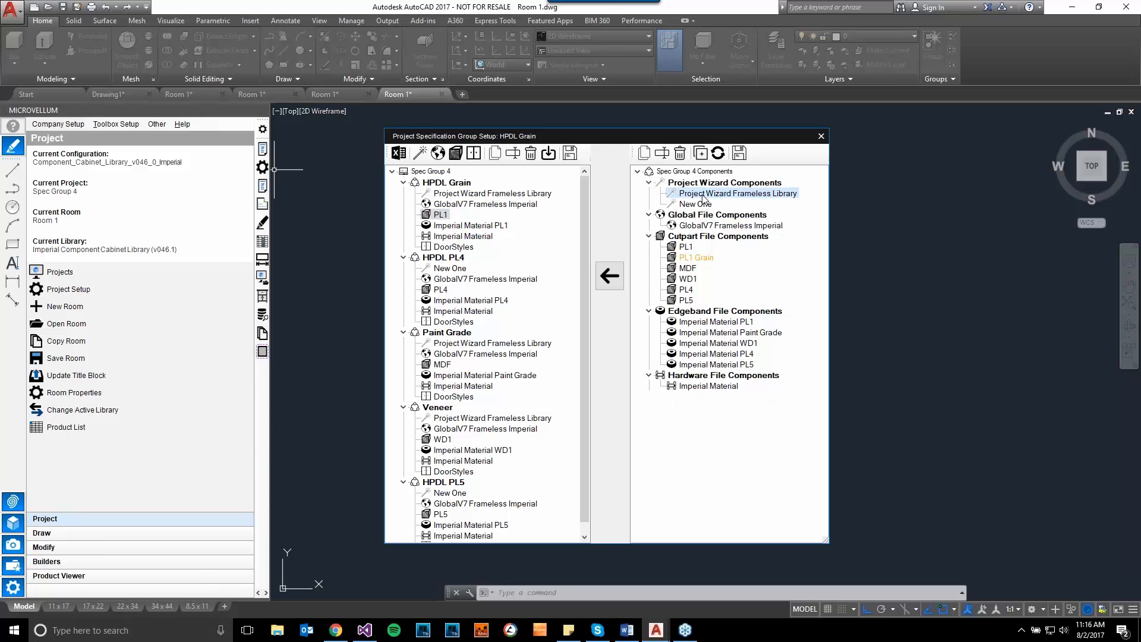
click(644, 153)
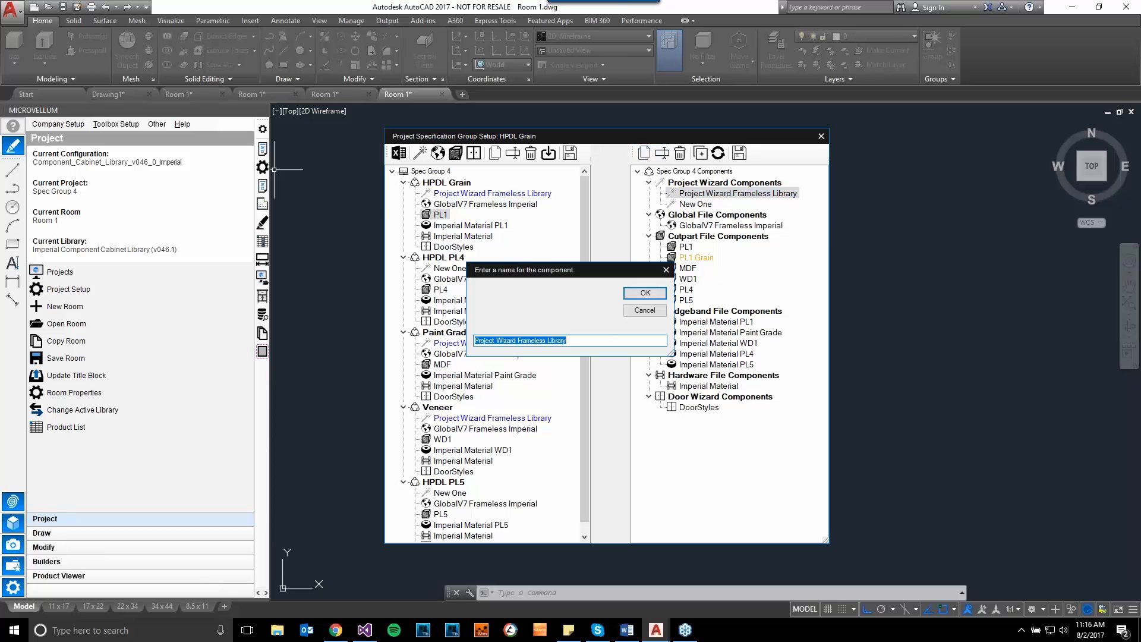
text(New o)
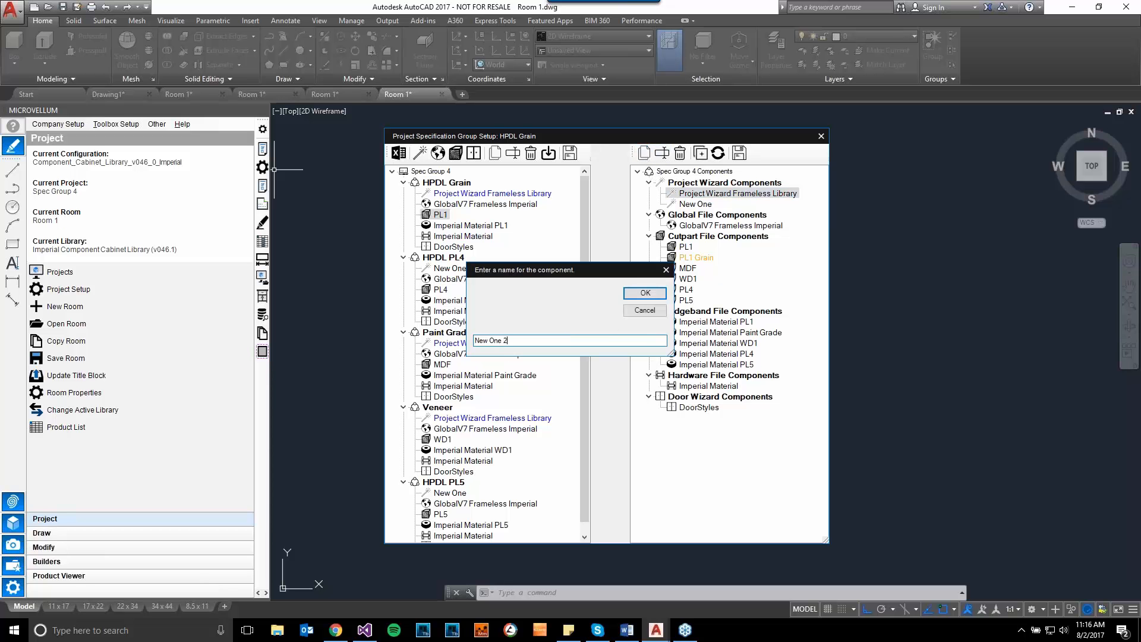
click(646, 293)
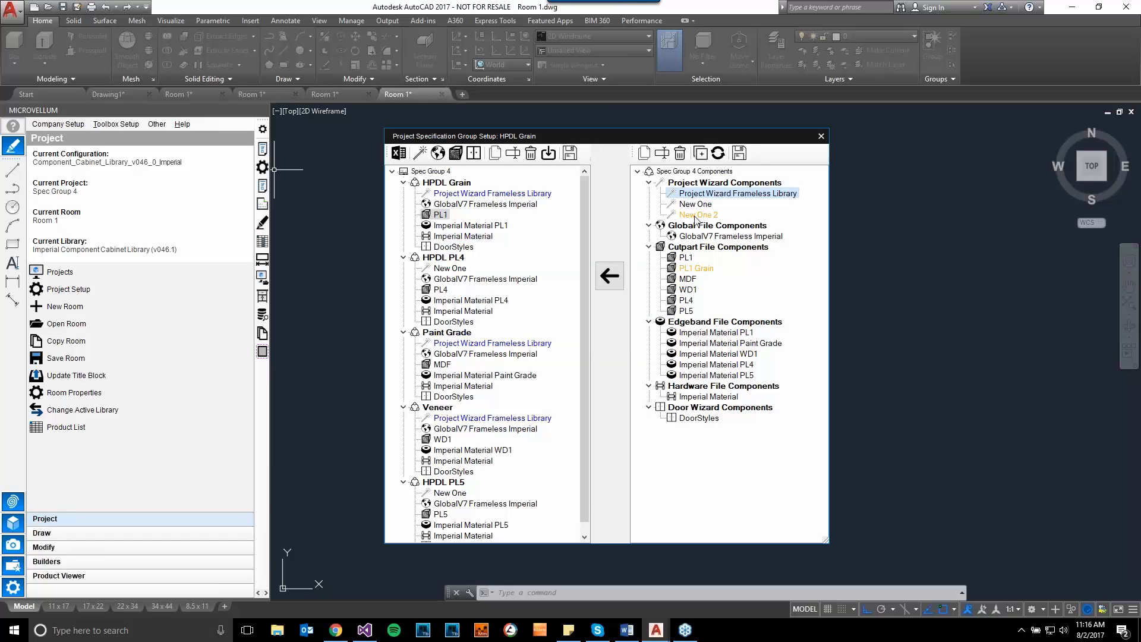
click(695, 215)
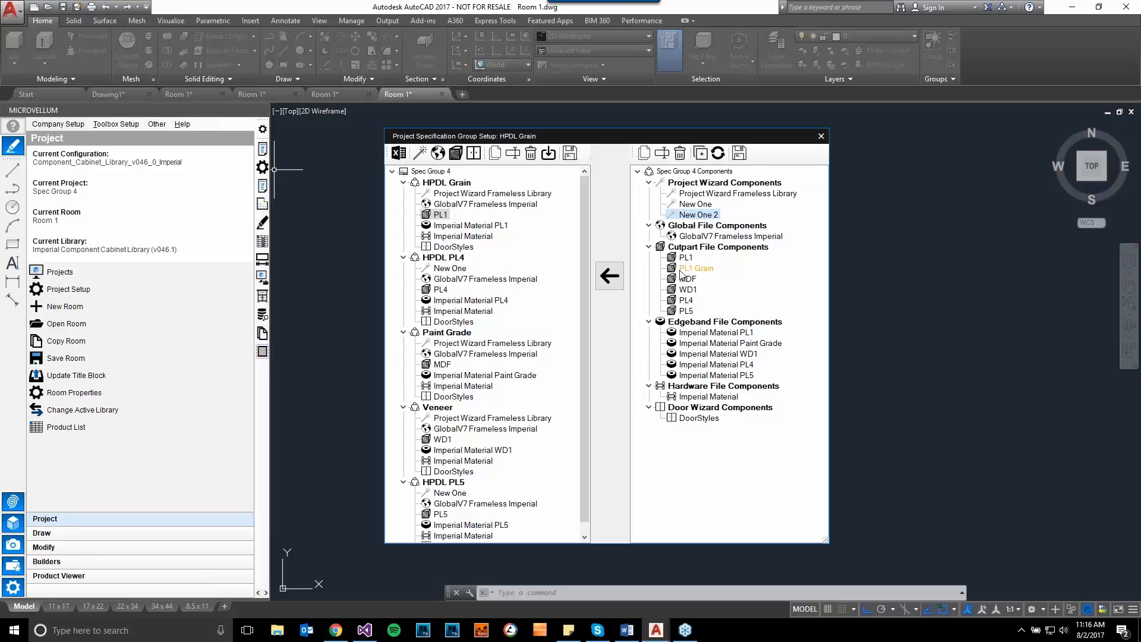
- Look through the template components available in the Imperial Component Cabinet Library (v046.1) without adding any
click(701, 156)
click(667, 234)
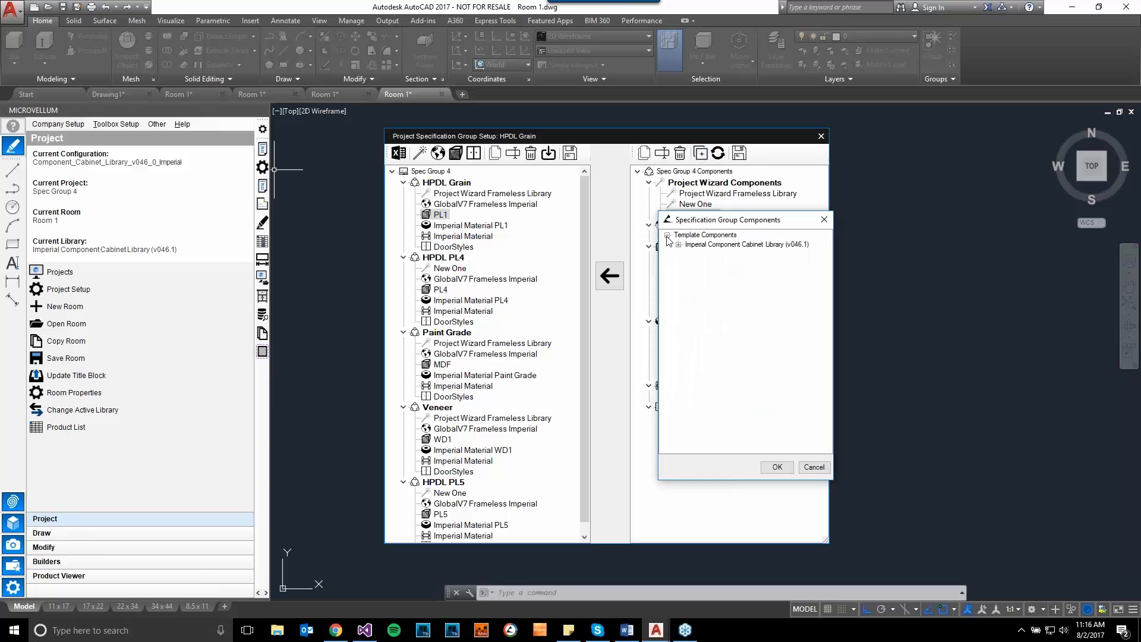
click(678, 244)
click(812, 468)
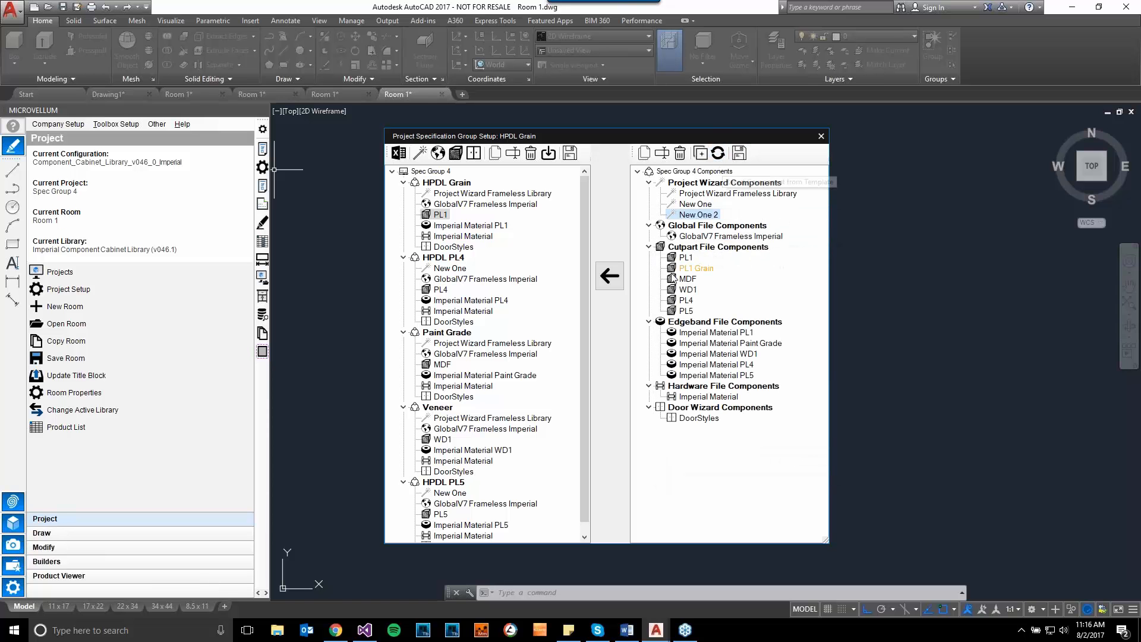
- Replace the GlobalV7 Frameless Imperial global file component from the template
click(704, 236)
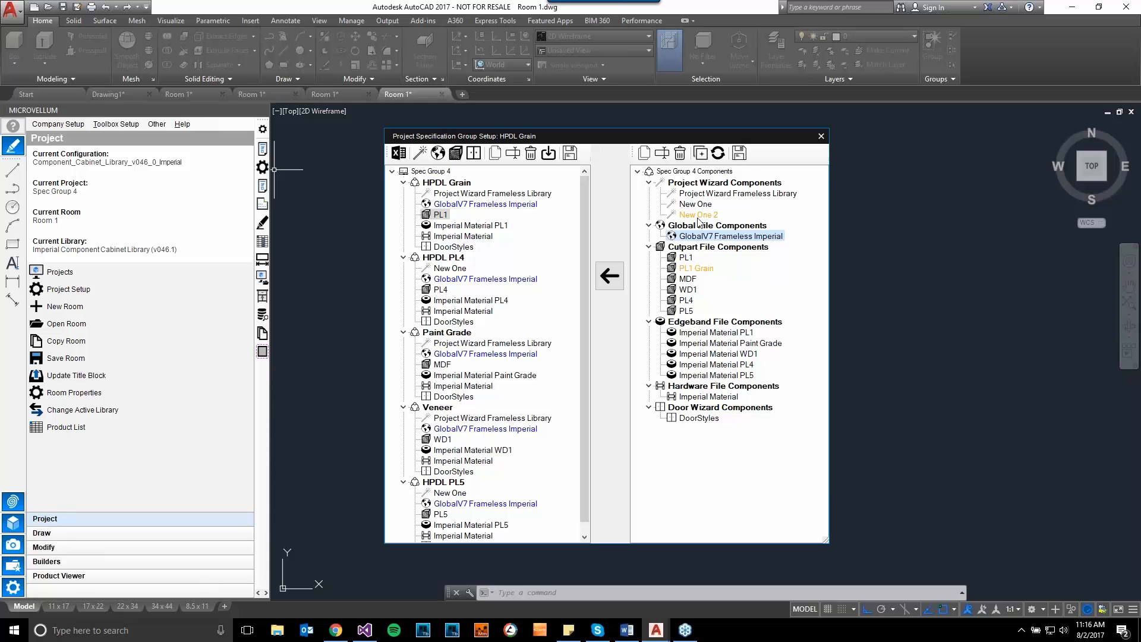
click(718, 153)
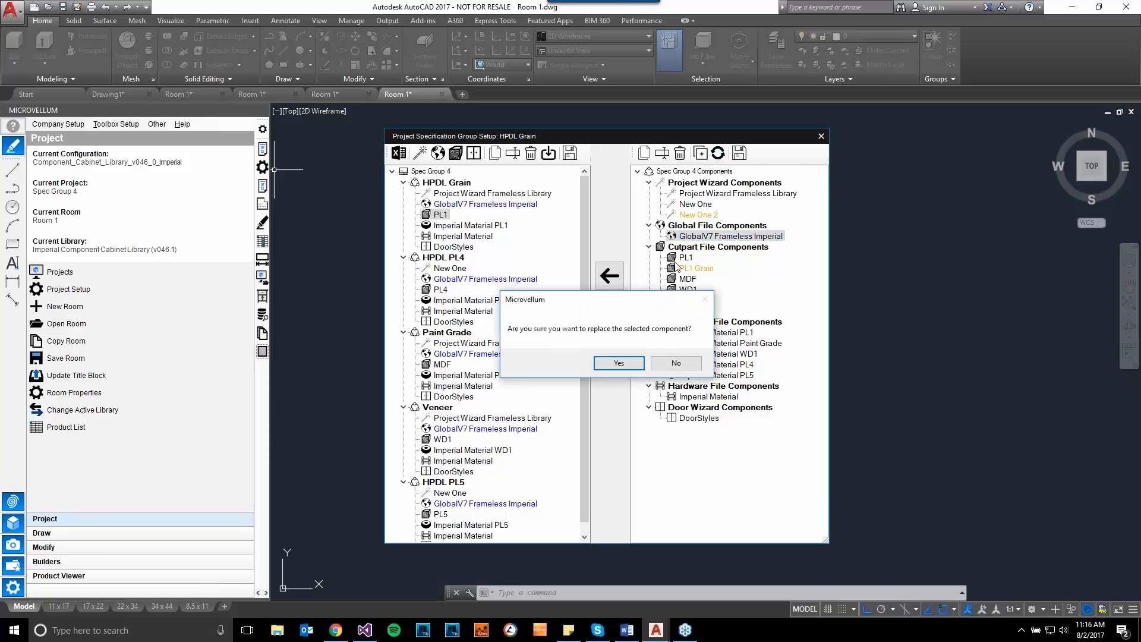
click(619, 363)
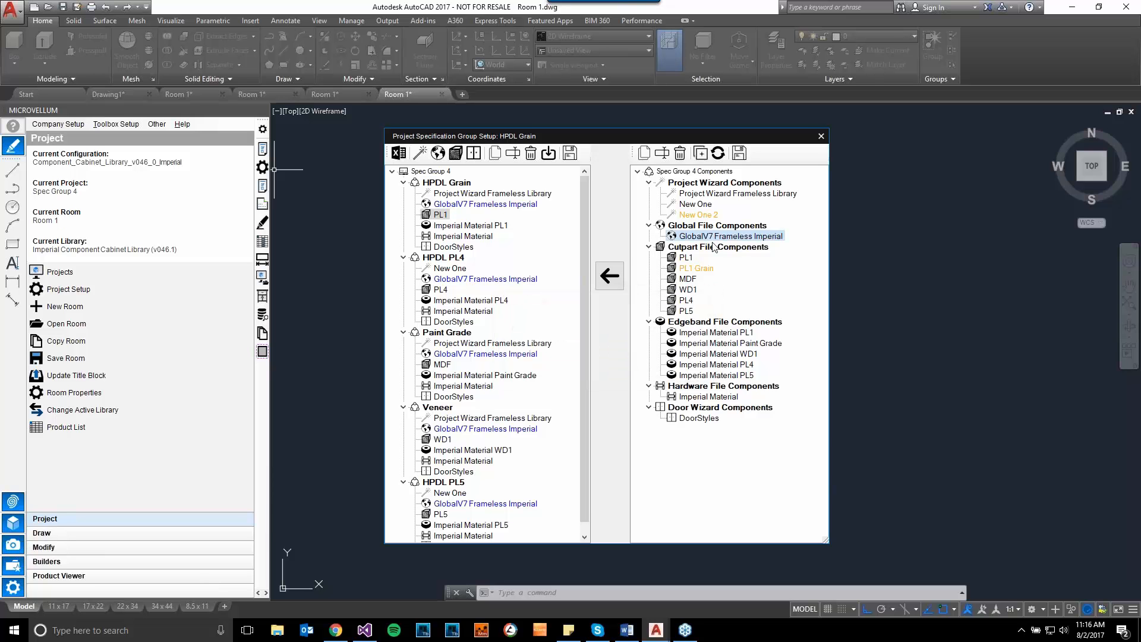
- Activate the HPDL PL5 group, save it to the template with its new components, and close the specification group setup
drag(621, 140, 618, 138)
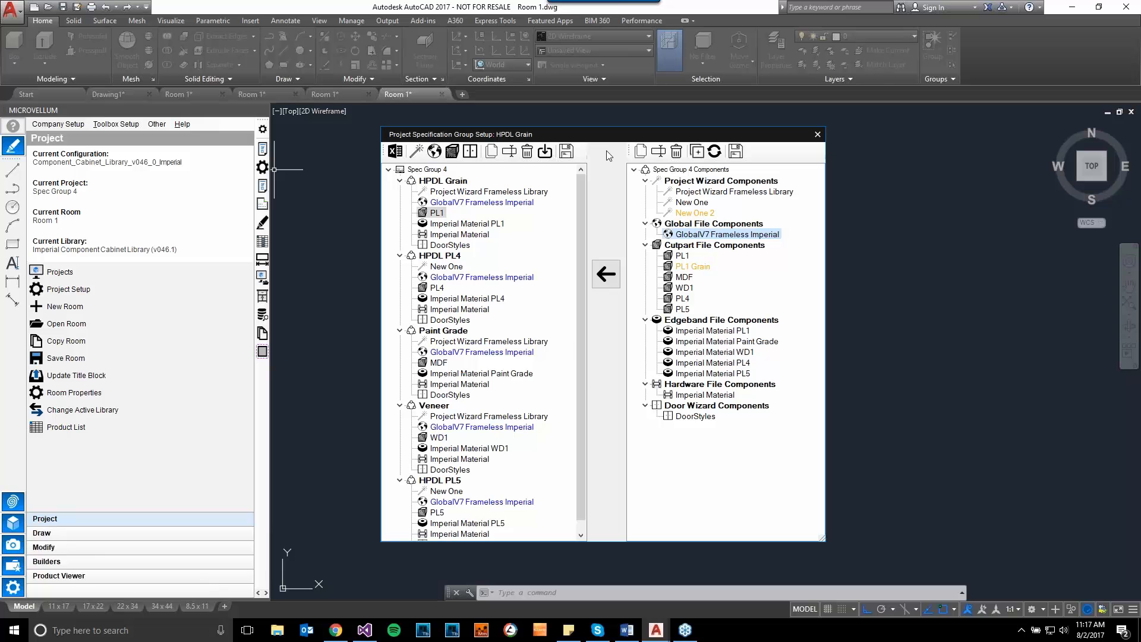
drag(581, 341, 582, 394)
click(450, 470)
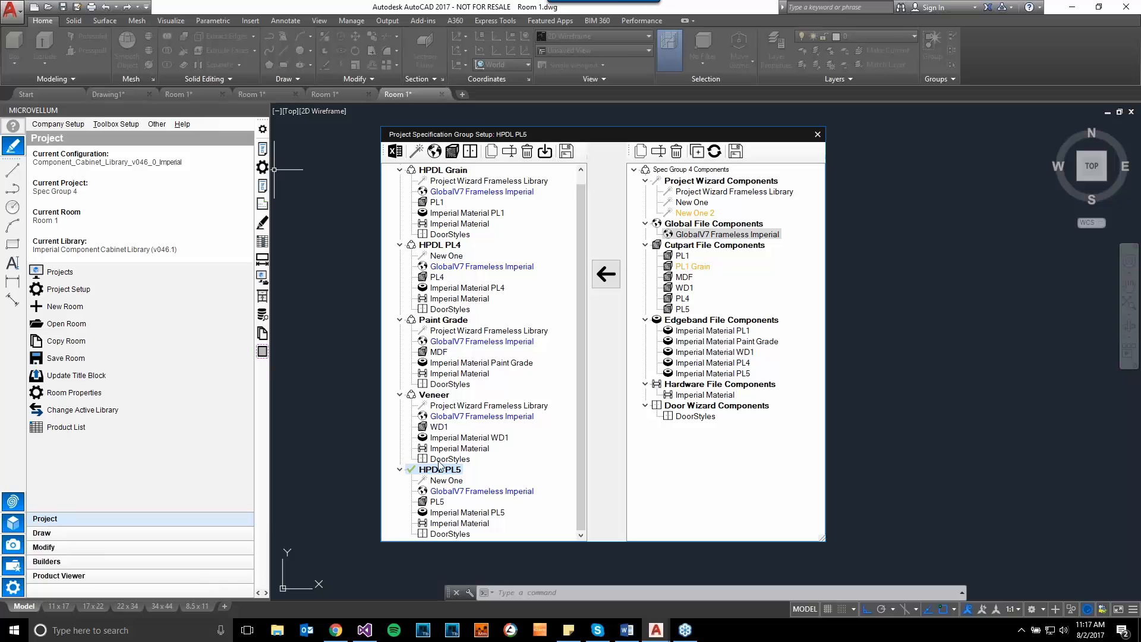
drag(607, 143, 603, 134)
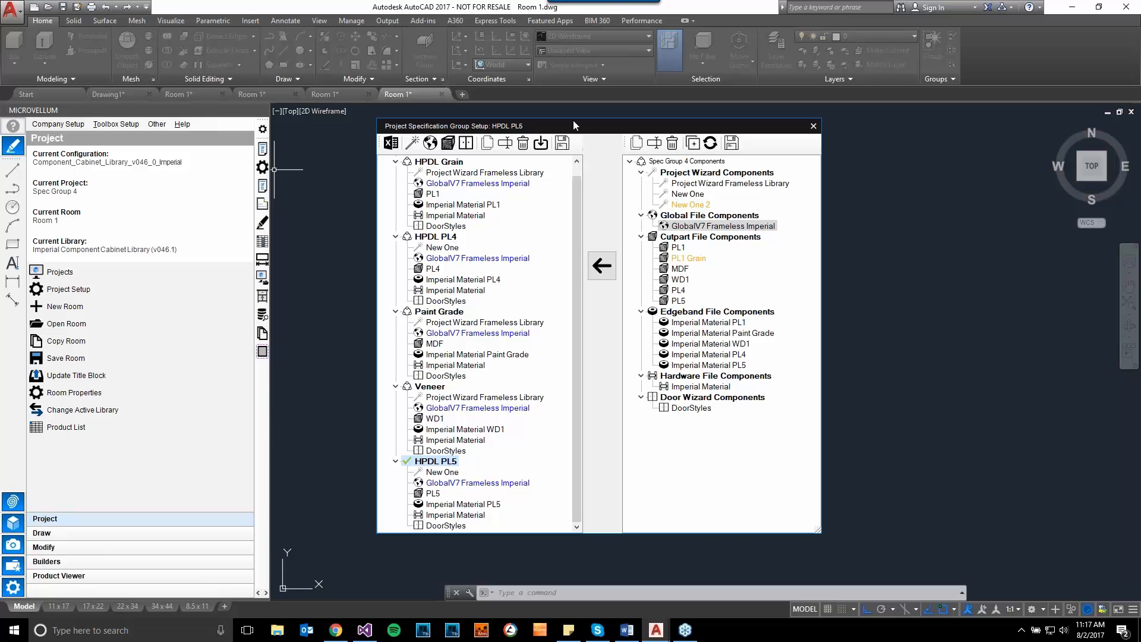
drag(586, 136, 588, 141)
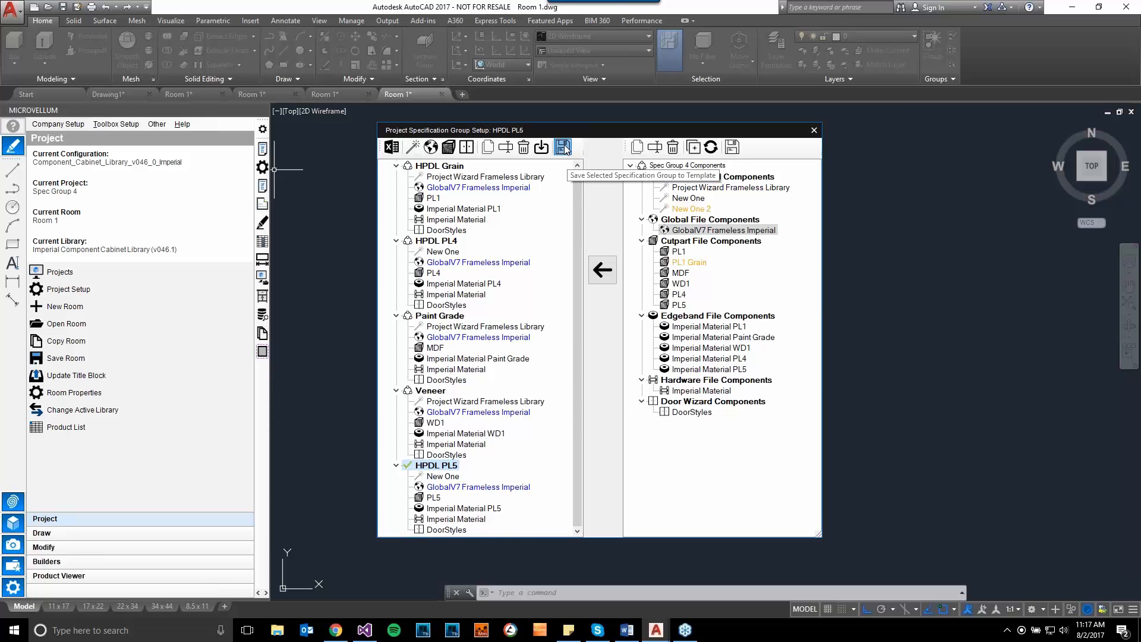
click(563, 148)
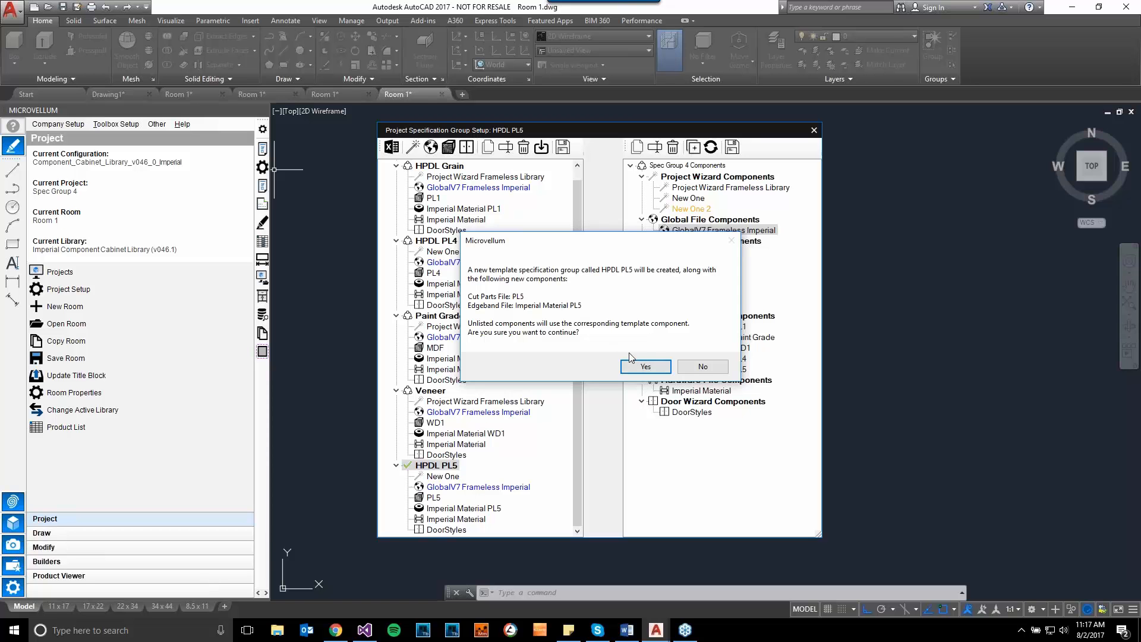
click(644, 367)
click(605, 356)
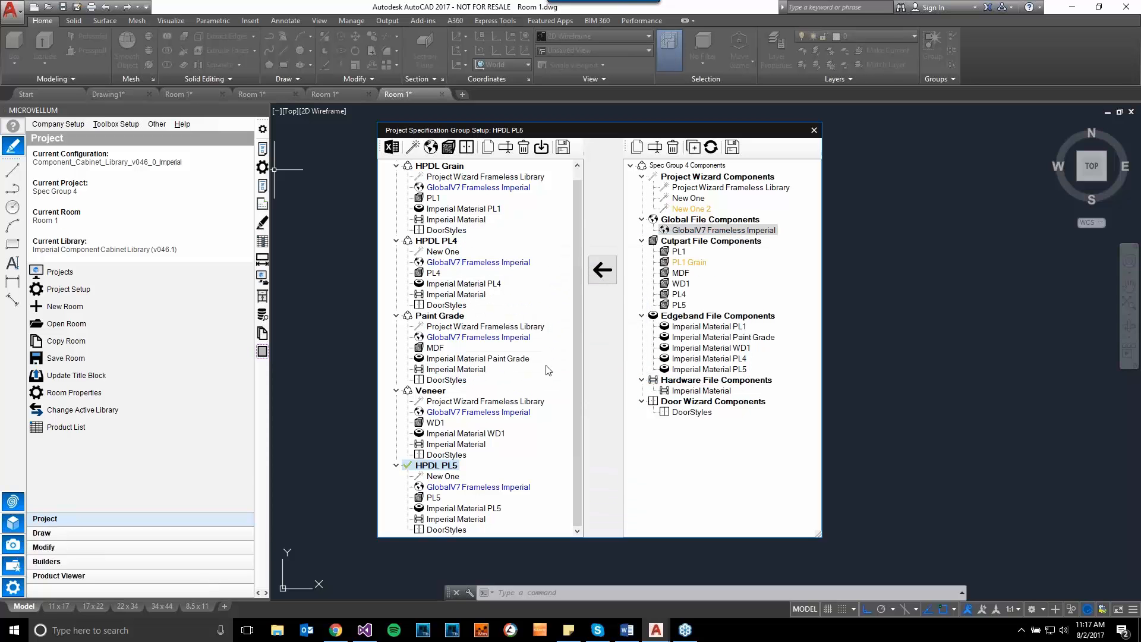
click(814, 130)
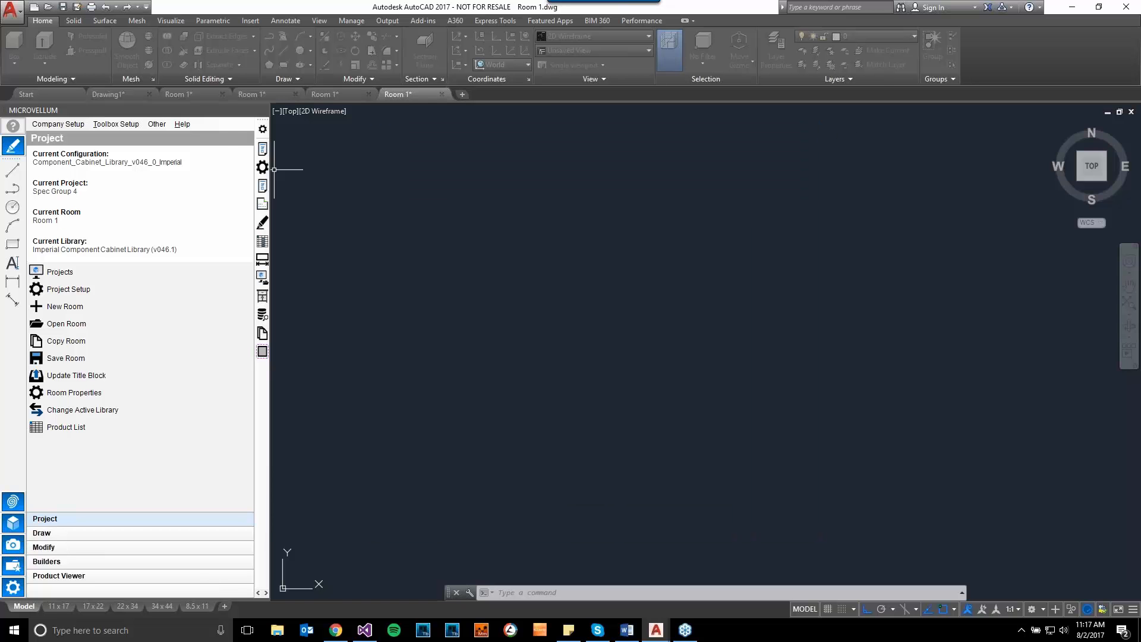
- Open the template specification group setup for the Imperial Component Cabinet Library (v046.1) and expand the HPDL PL5 group
click(115, 124)
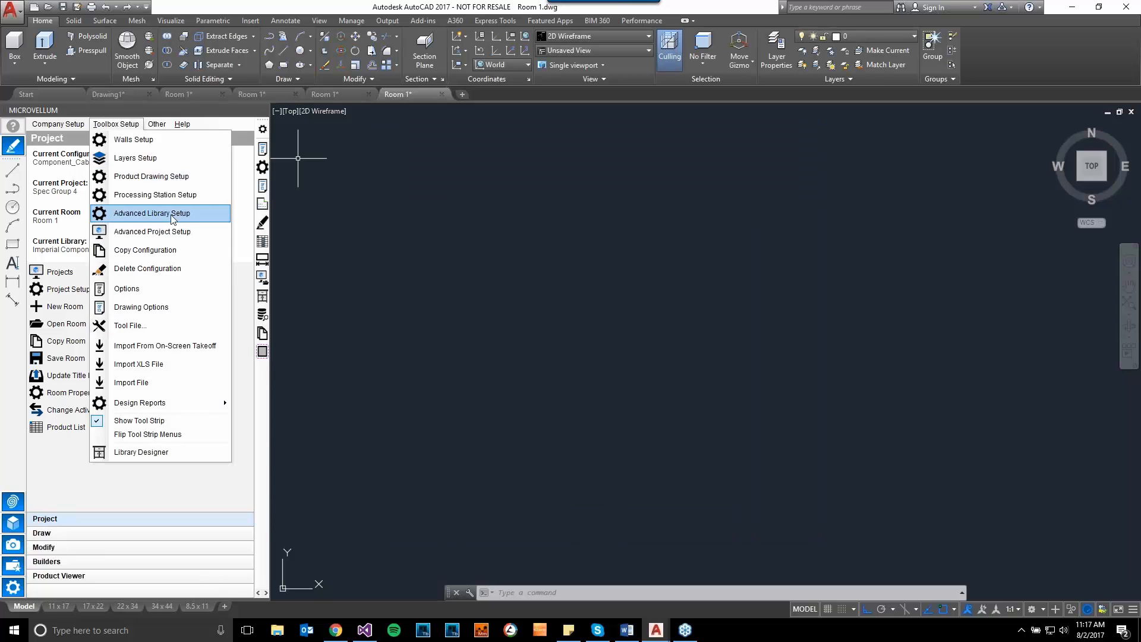
click(143, 214)
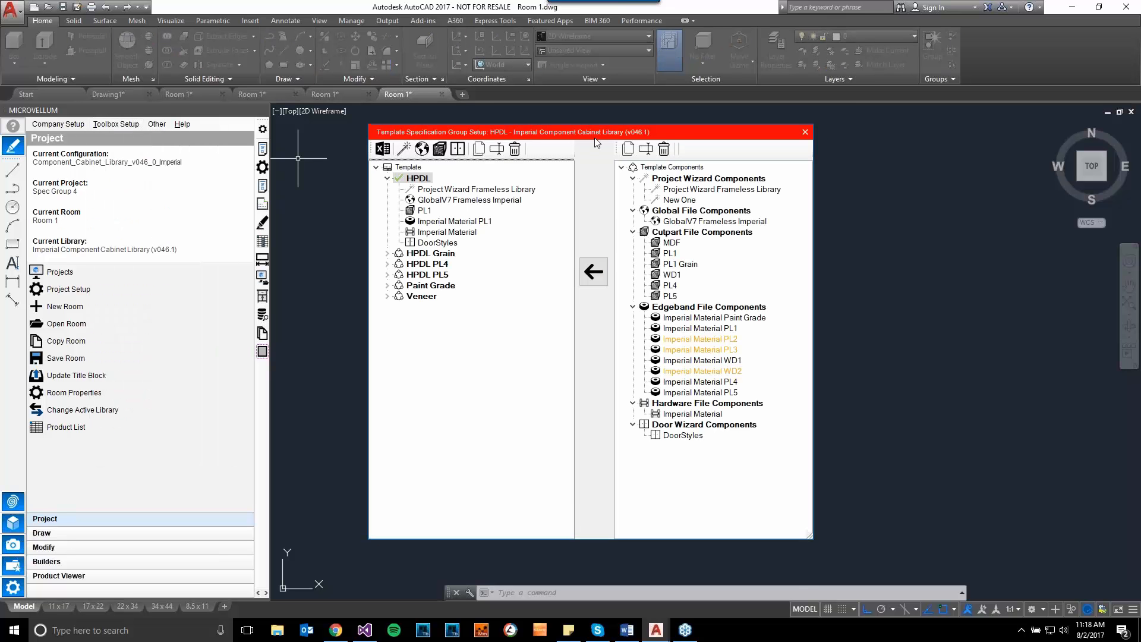
drag(451, 131, 486, 154)
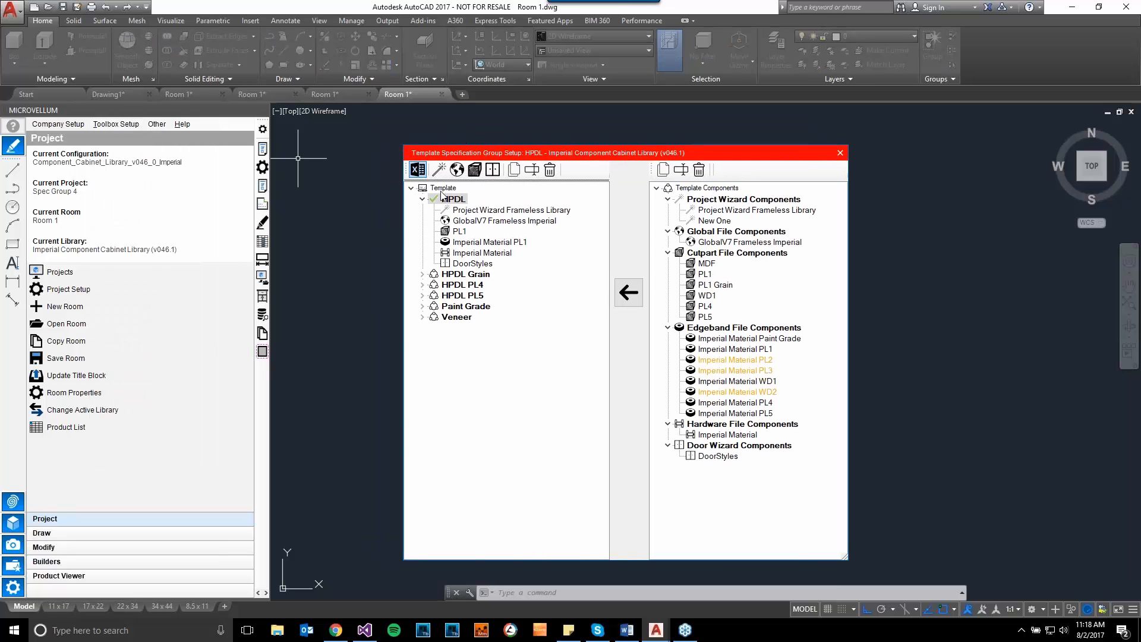
drag(711, 157, 704, 155)
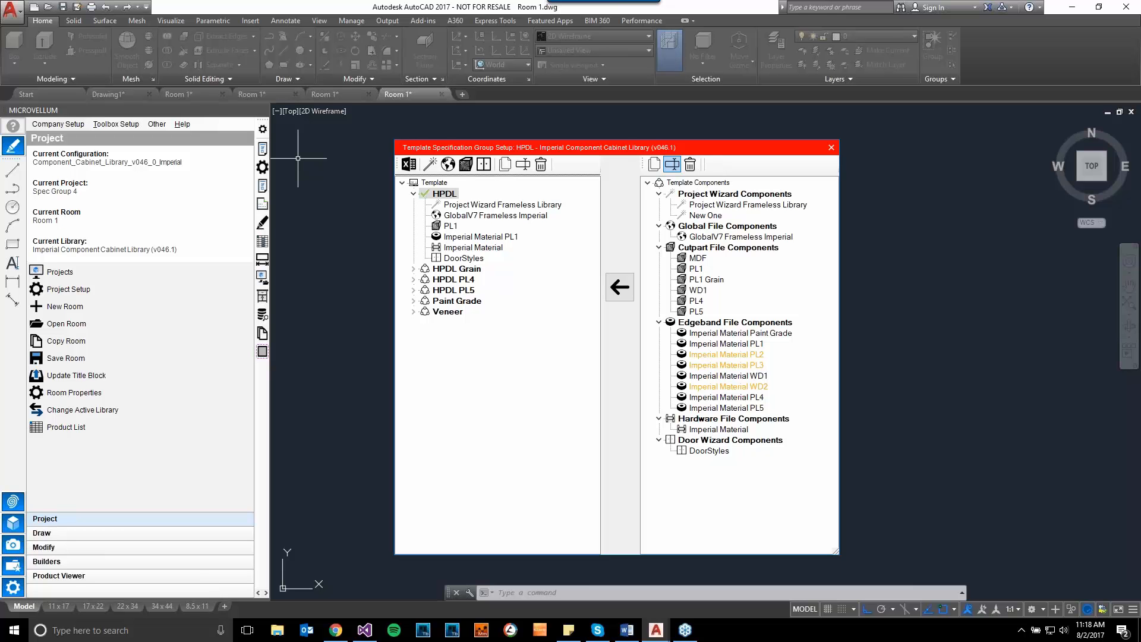
click(414, 290)
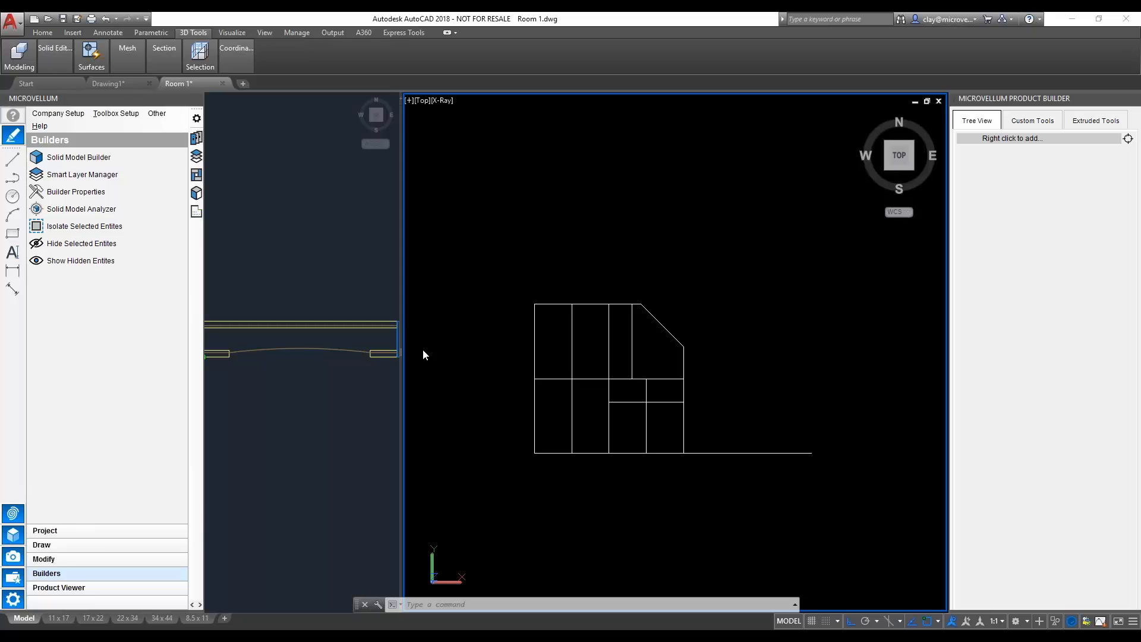
- Examine the numbered section profiles in the 2D wireframe viewport, from section 28 back up to the earliest ones
scroll(302, 395, down, 2)
click(316, 372)
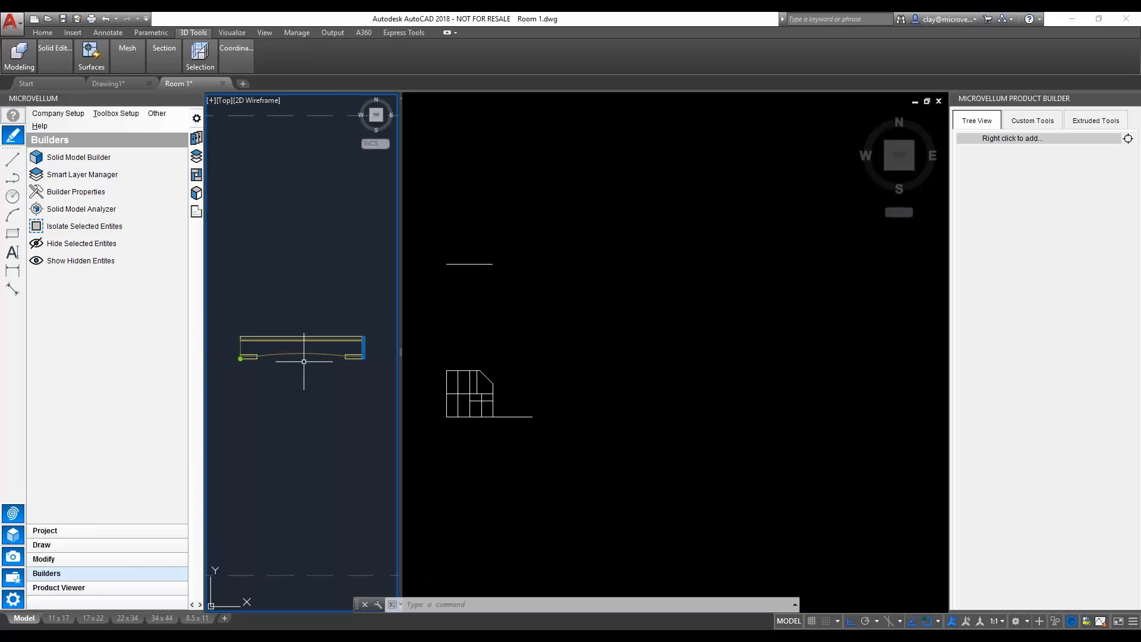
scroll(293, 292, down, 3)
middle_drag(293, 292, 304, 424)
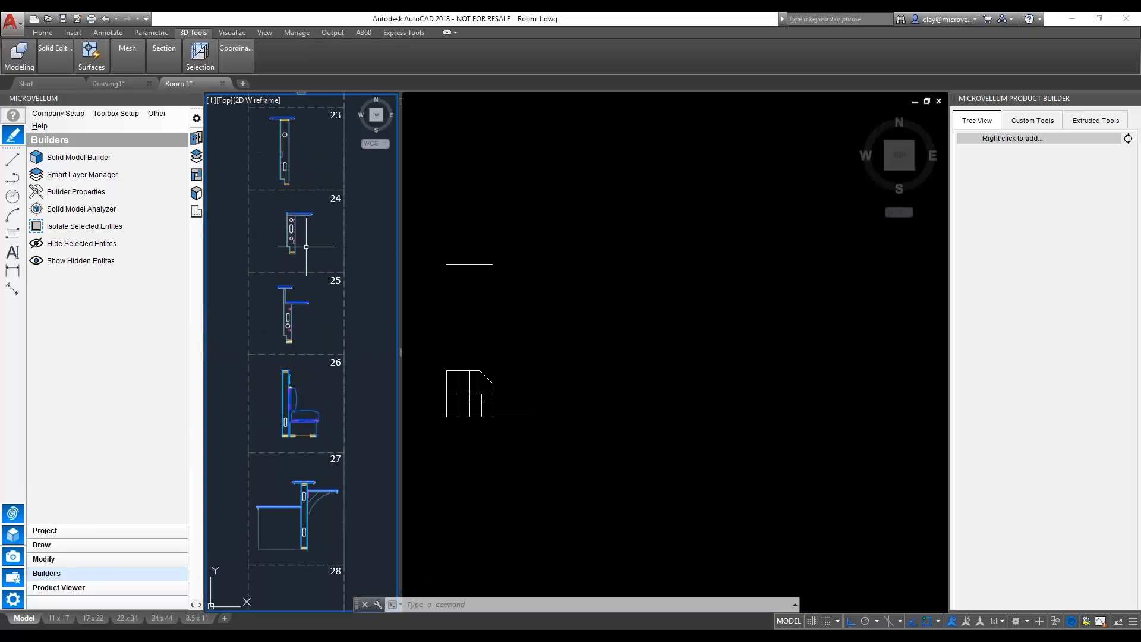
middle_drag(305, 247, 290, 428)
middle_drag(294, 268, 294, 427)
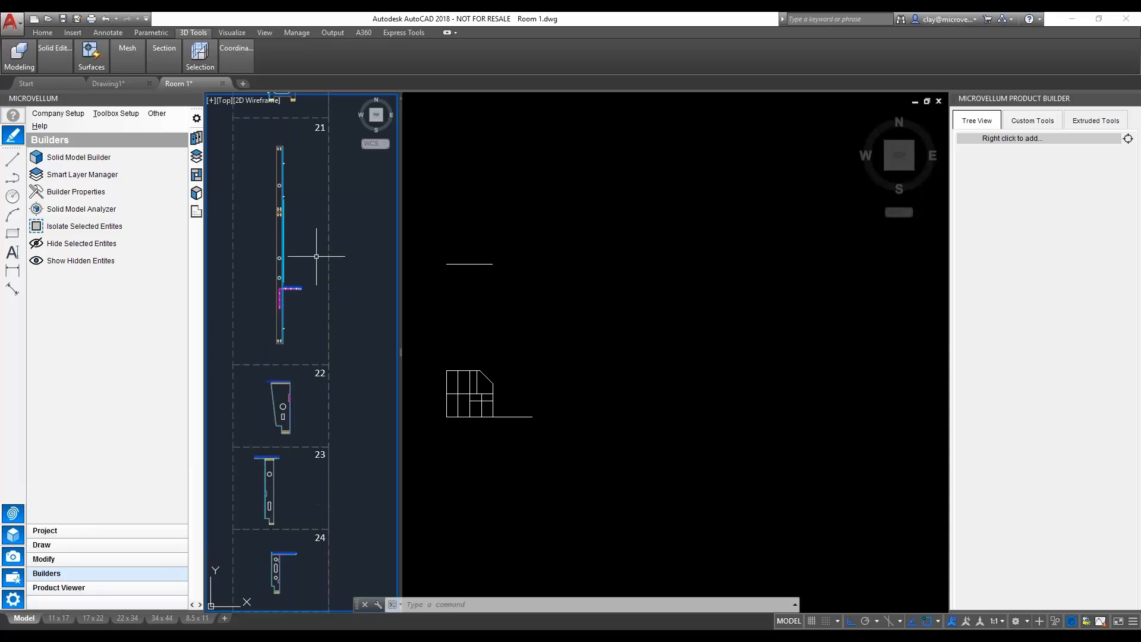
mouse_move(314, 247)
middle_down()
mouse_move(311, 383)
mouse_move(303, 373)
middle_up()
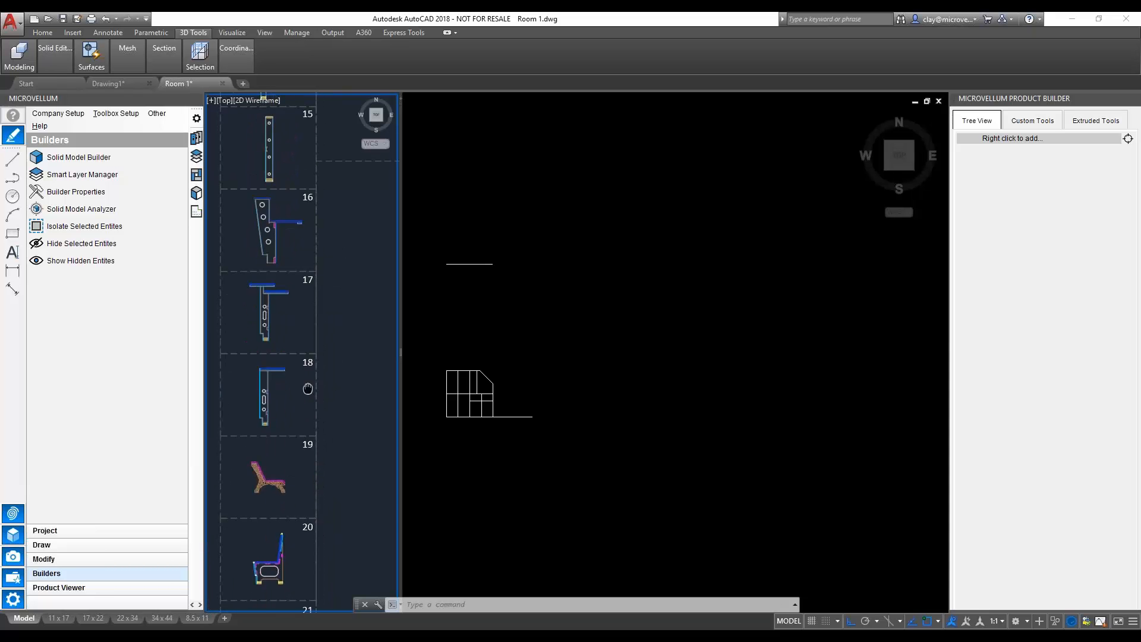
scroll(319, 279, down, 2)
scroll(319, 280, down, 5)
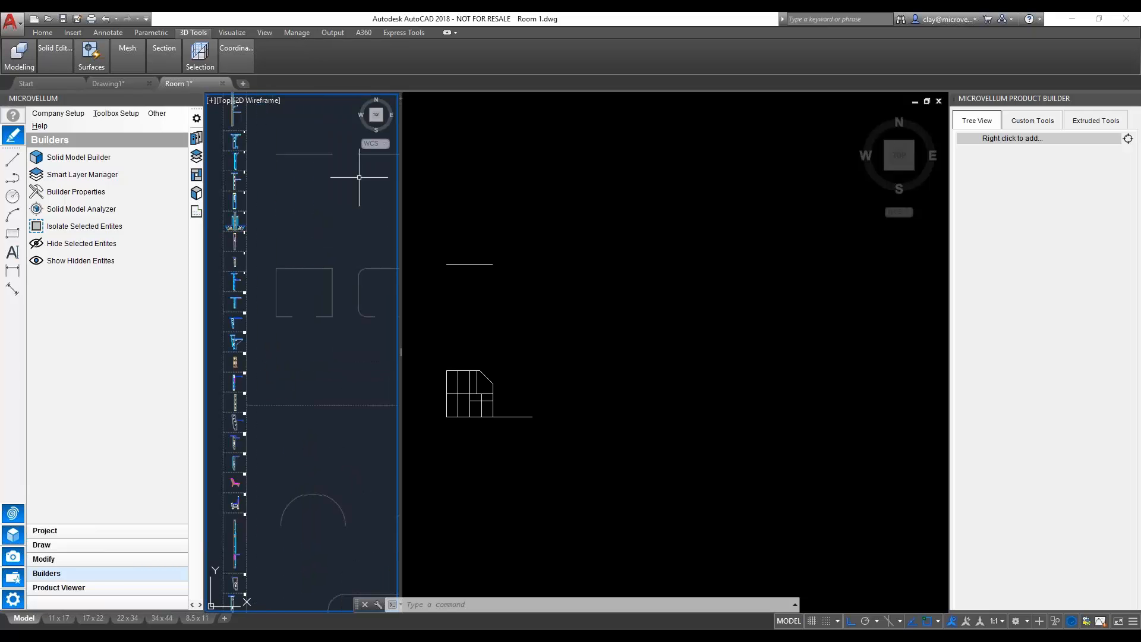
scroll(237, 394, up, 7)
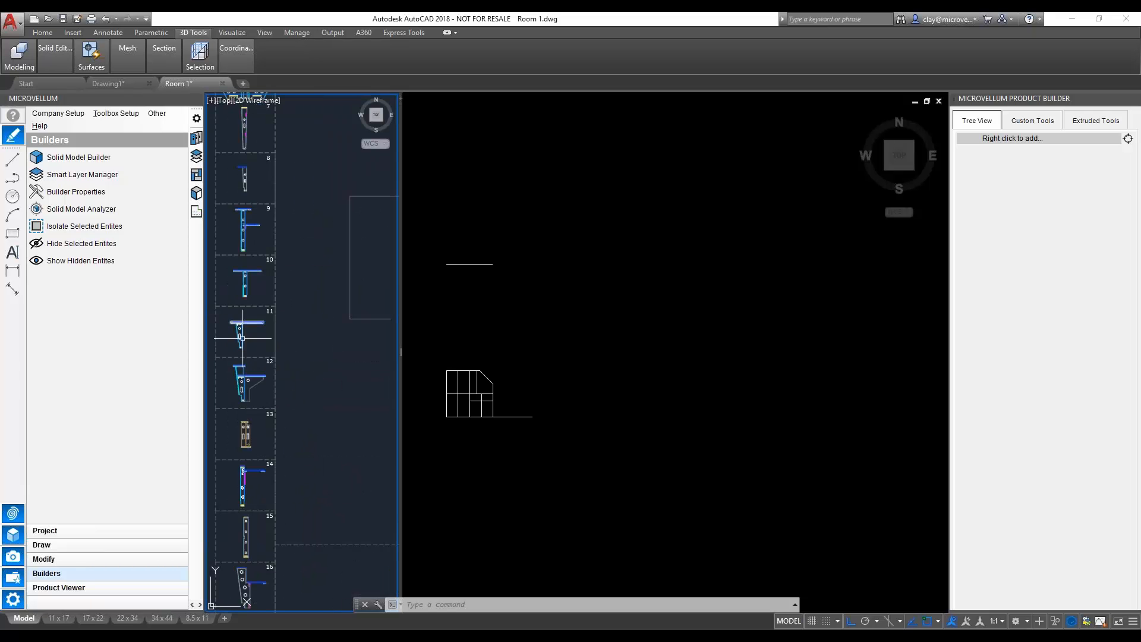
scroll(318, 307, down, 4)
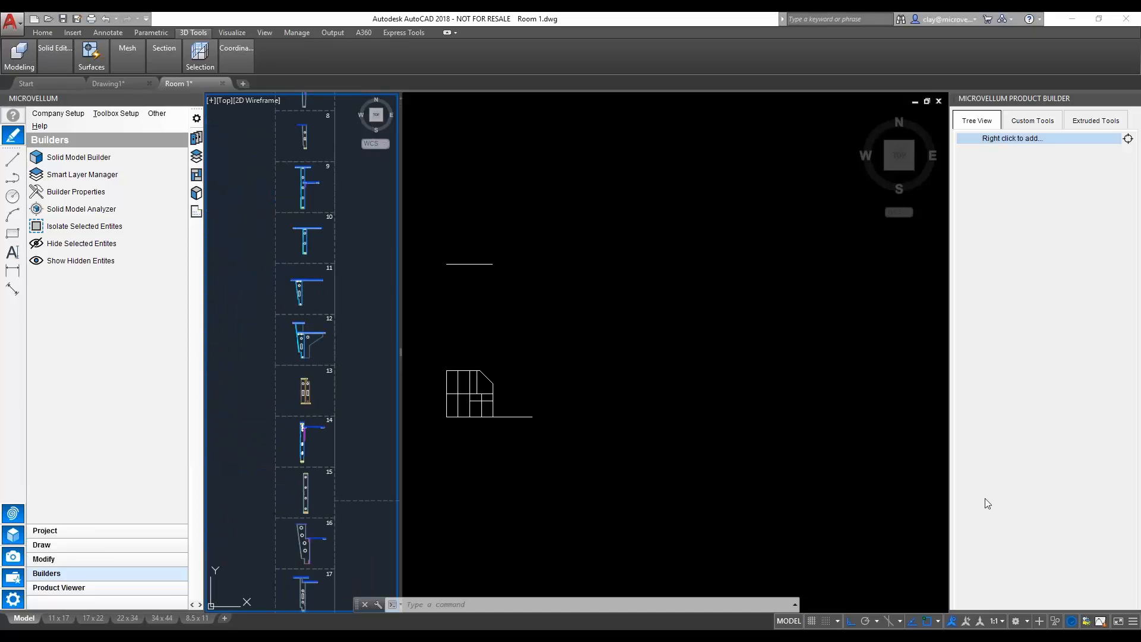
- Return through the numbered section profiles to section 28 and examine it up close
click(360, 459)
click(343, 490)
middle_drag(331, 509, 305, 338)
middle_drag(281, 541, 281, 353)
mouse_move(288, 517)
middle_down()
mouse_move(299, 315)
mouse_move(304, 372)
middle_up()
scroll(274, 428, up, 4)
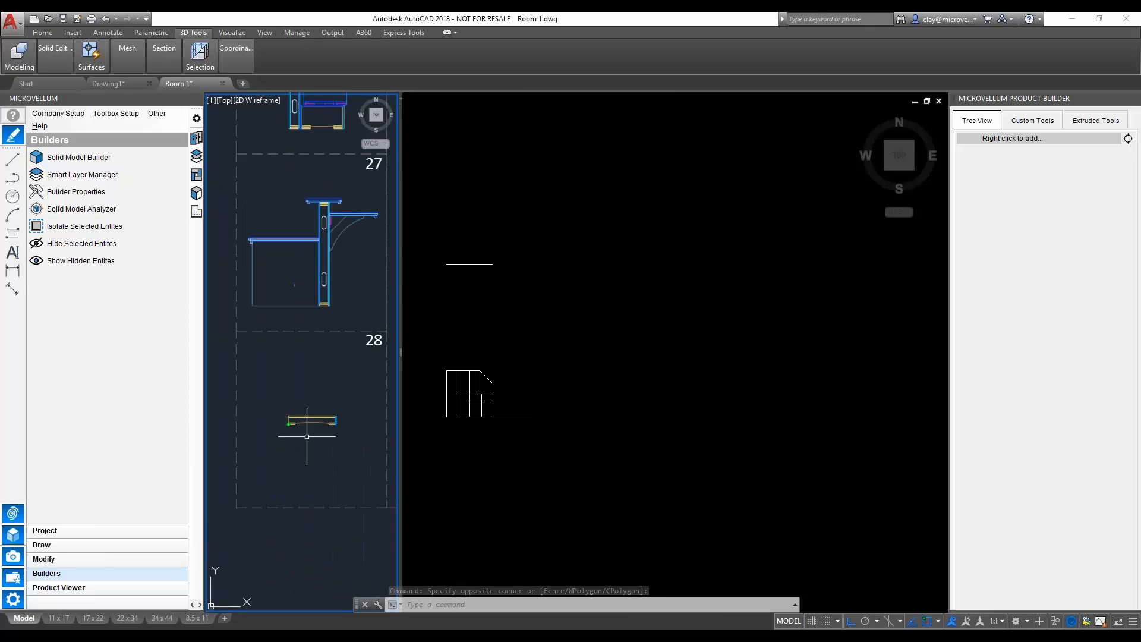
scroll(306, 436, up, 6)
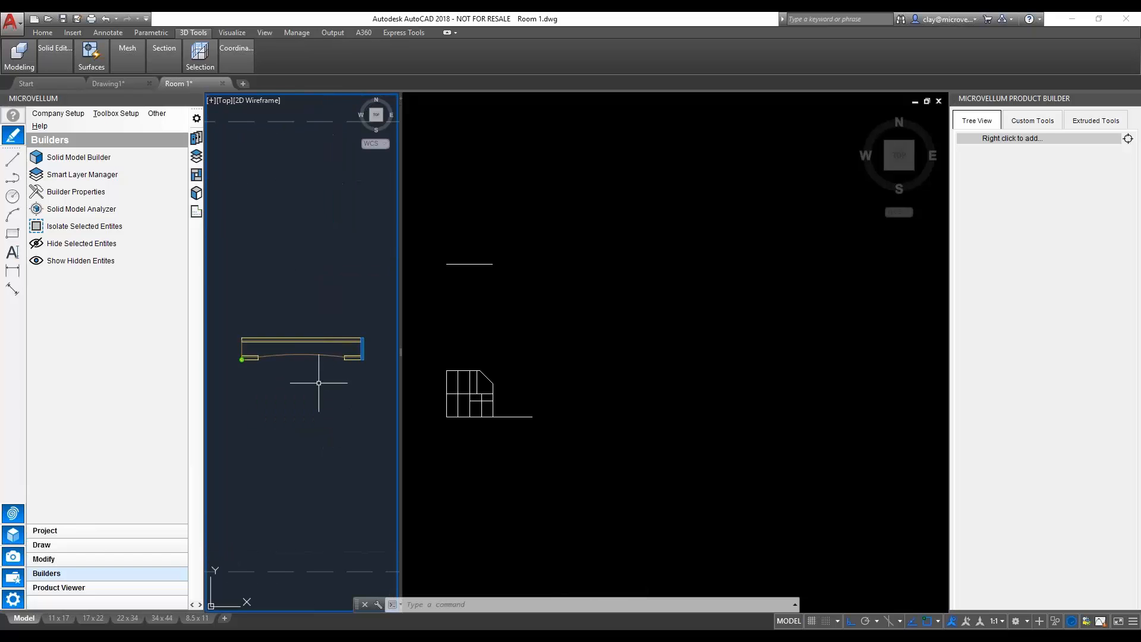
scroll(317, 382, up, 2)
scroll(318, 377, down, 2)
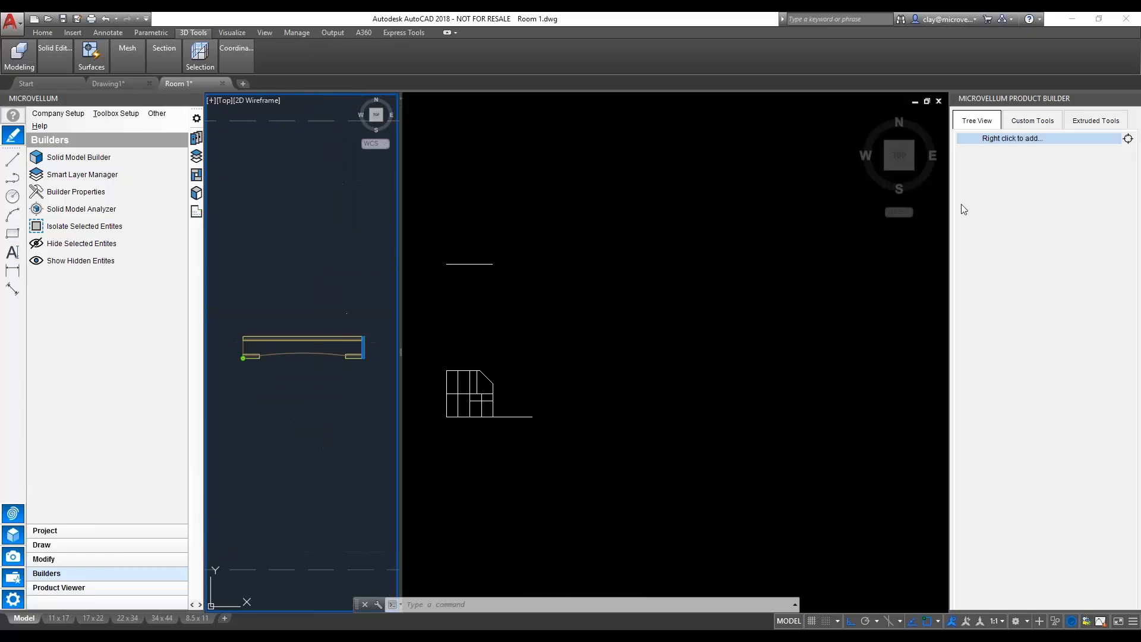
- Collapse the Microvellum palette and enlarge the section 28 profile and the gridded plan linework in their viewports
click(182, 99)
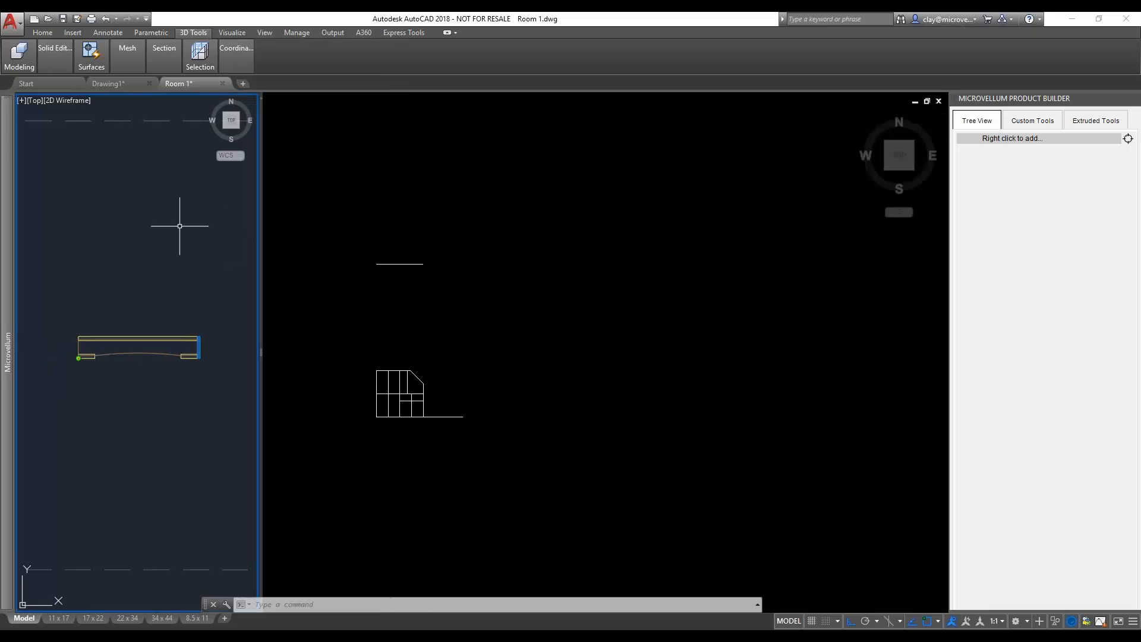
scroll(127, 381, up, 2)
middle_drag(140, 334, 130, 343)
click(510, 375)
scroll(399, 389, up, 5)
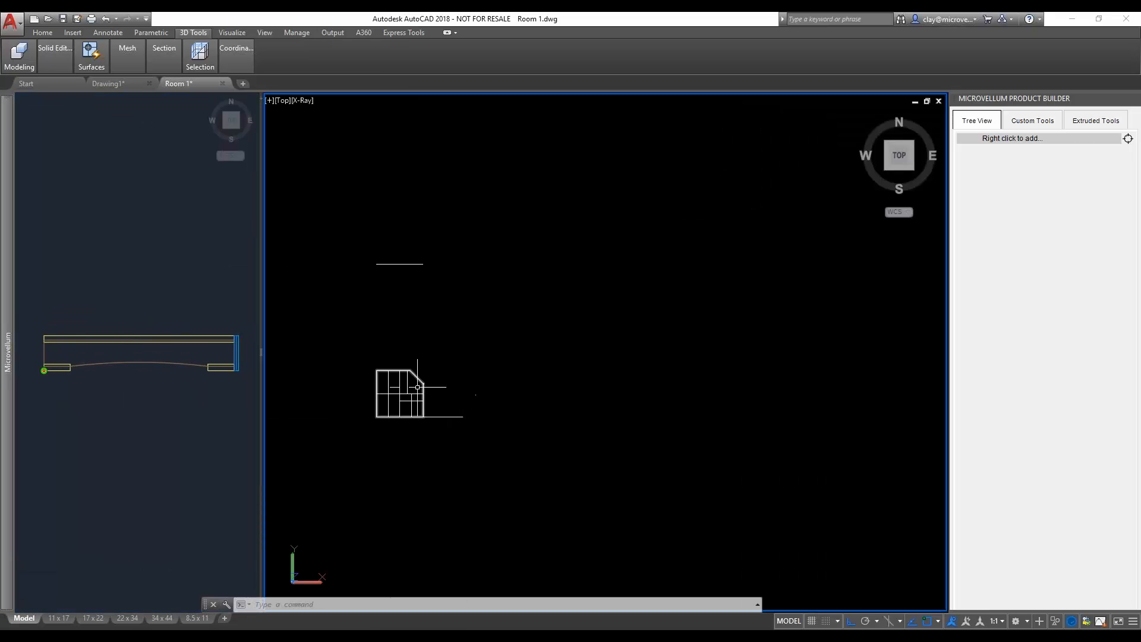
scroll(399, 389, up, 2)
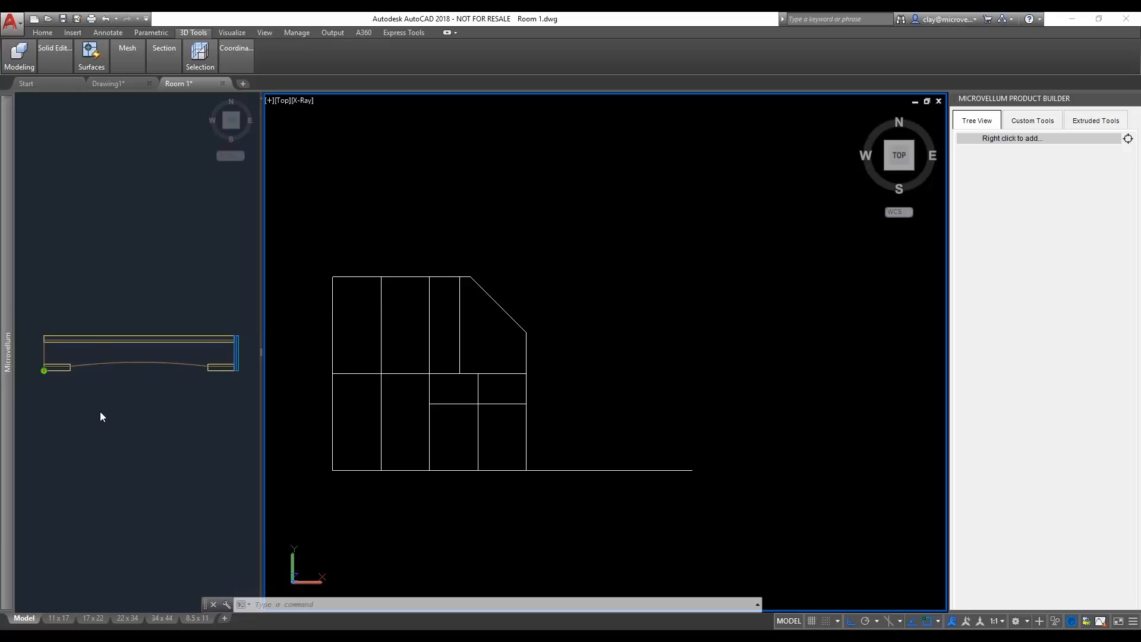
- Check an inner vertical line of the gridded plan and view the linework from a tilted 3D angle
click(407, 334)
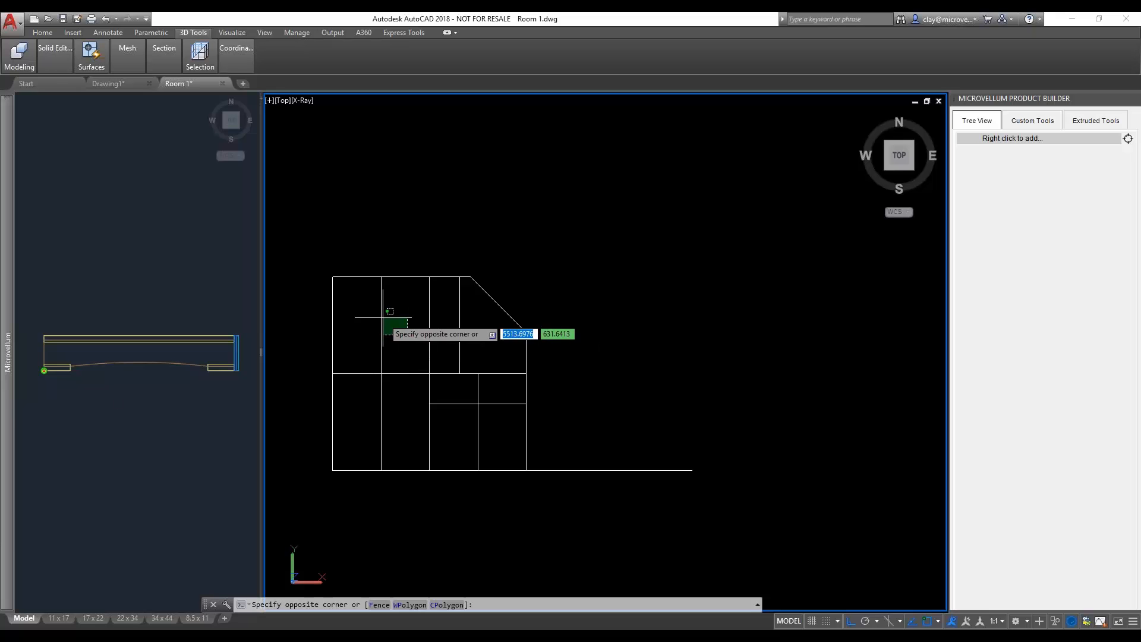
click(381, 317)
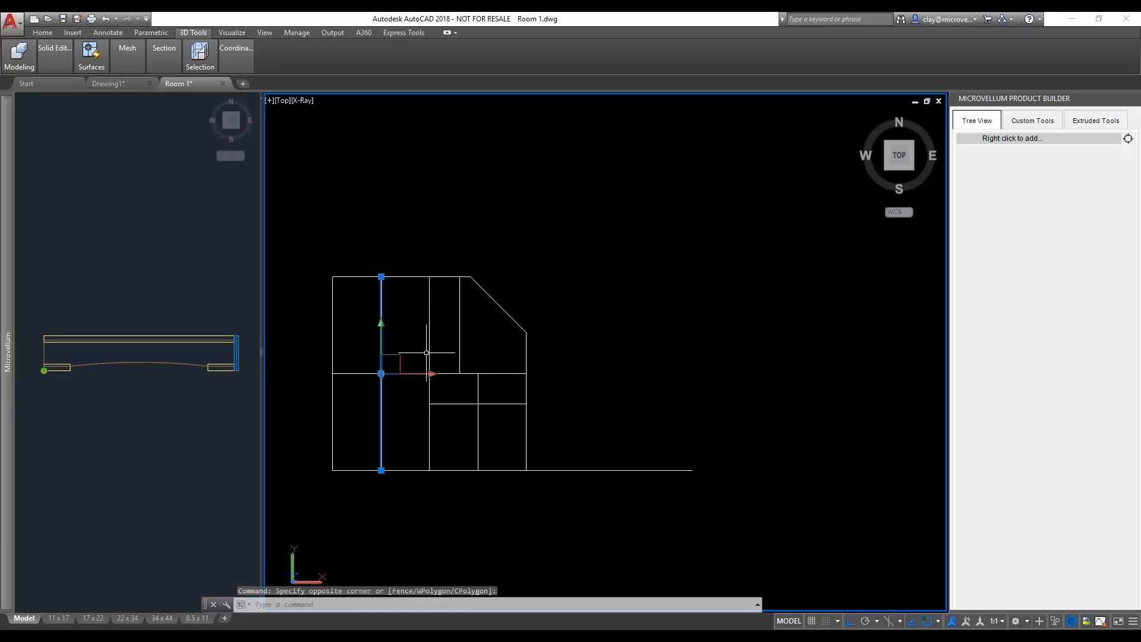
key(Escape)
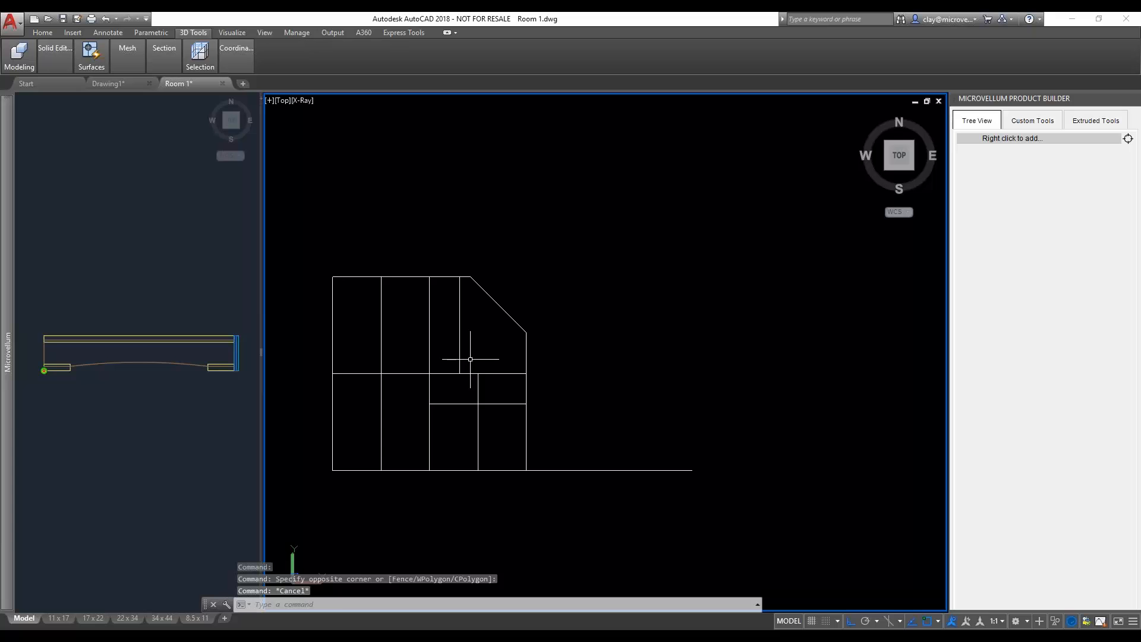
scroll(468, 391, down, 2)
scroll(468, 390, down, 1)
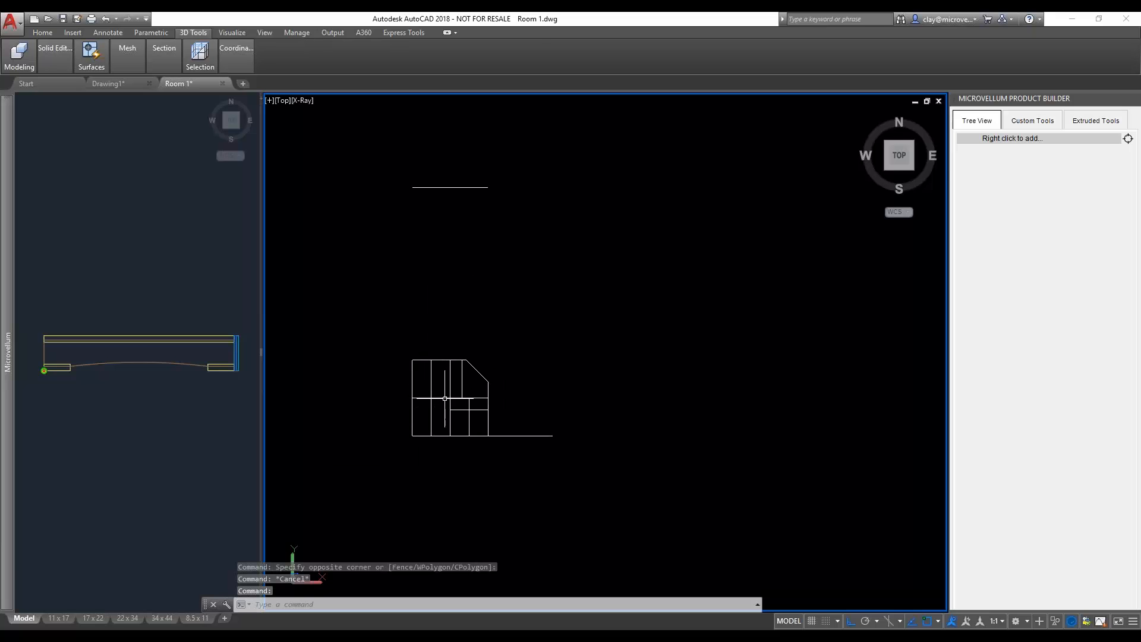
mouse_move(468, 392)
shift+middle_down()
mouse_move(465, 411)
mouse_move(433, 339)
shift+middle_up()
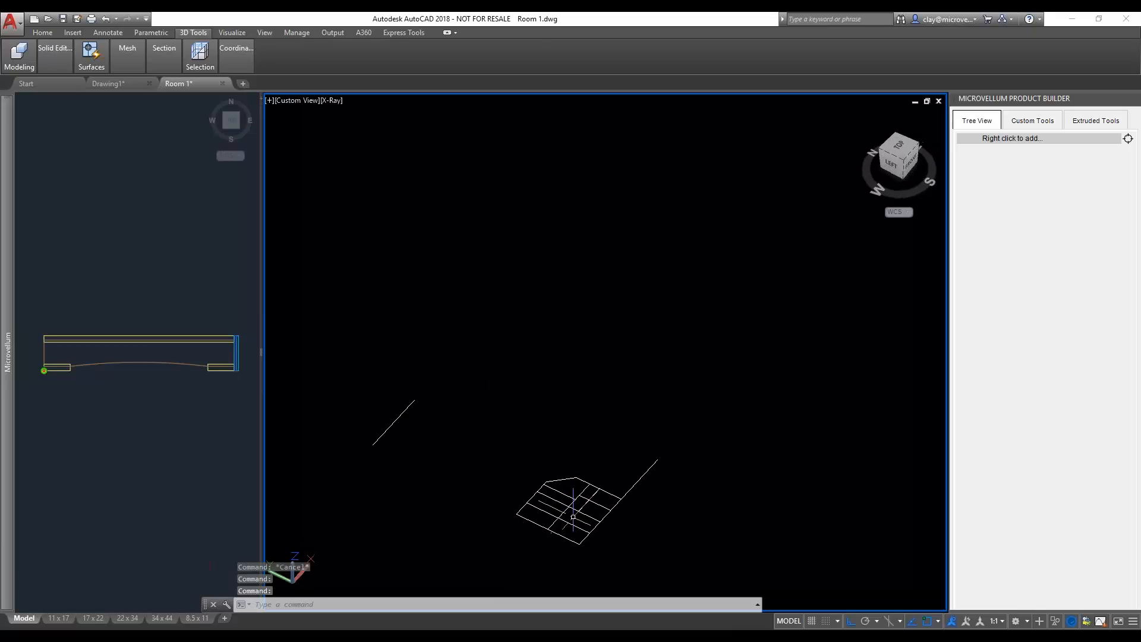
middle_drag(588, 532, 483, 431)
scroll(482, 431, up, 3)
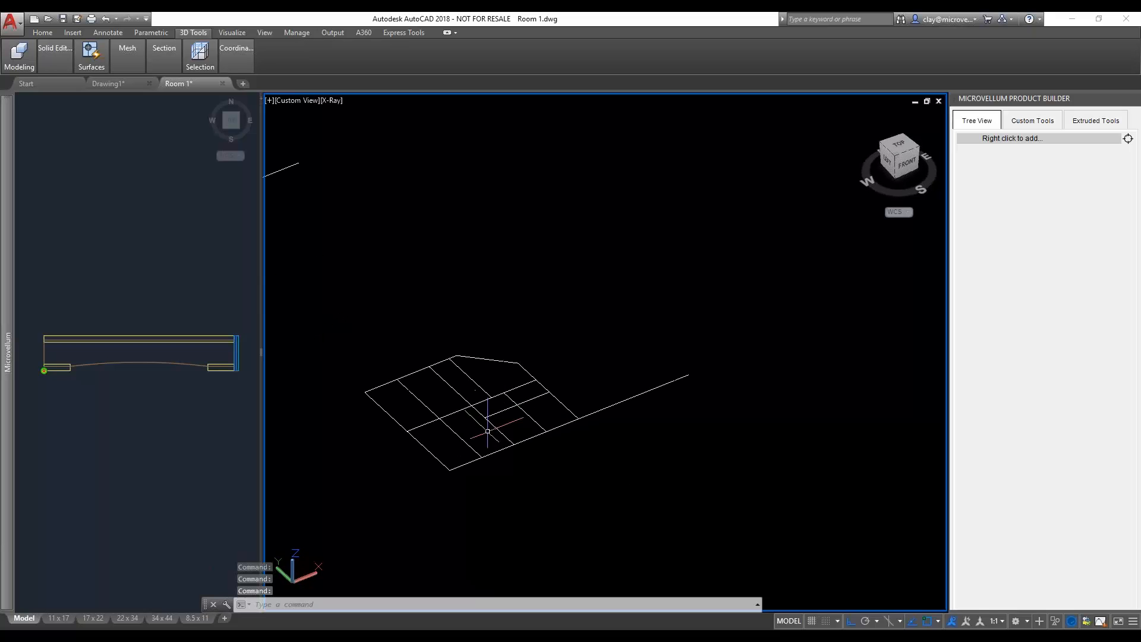
scroll(475, 395, up, 2)
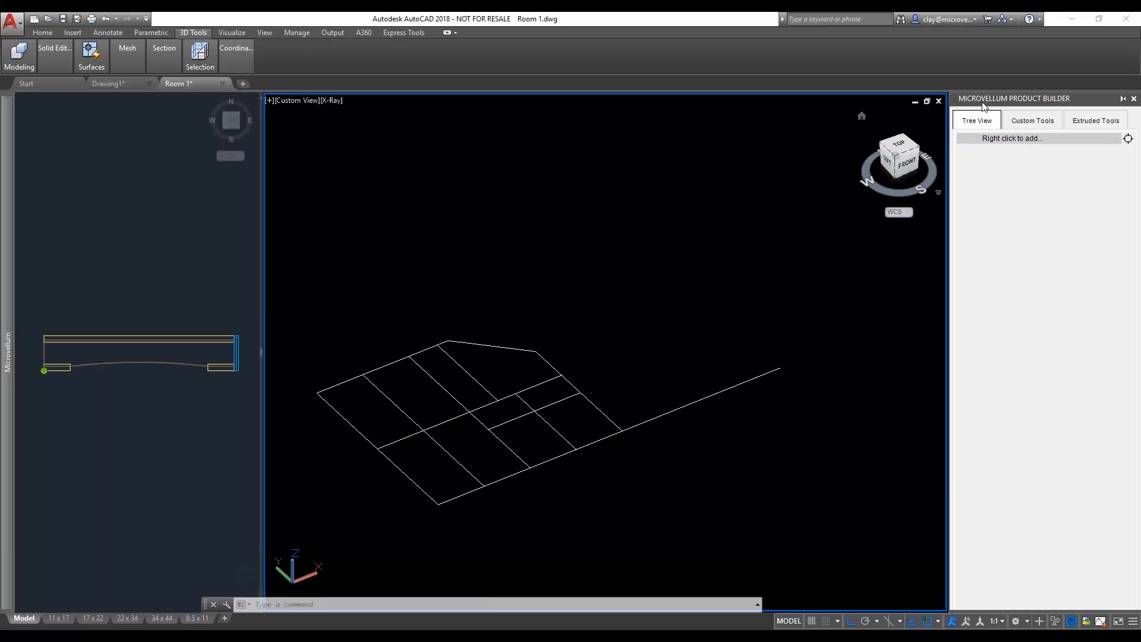
- Look through the Product Builder's Tree View add option, Custom Tools and Extruded Tools, and return to the Tree View
click(1066, 143)
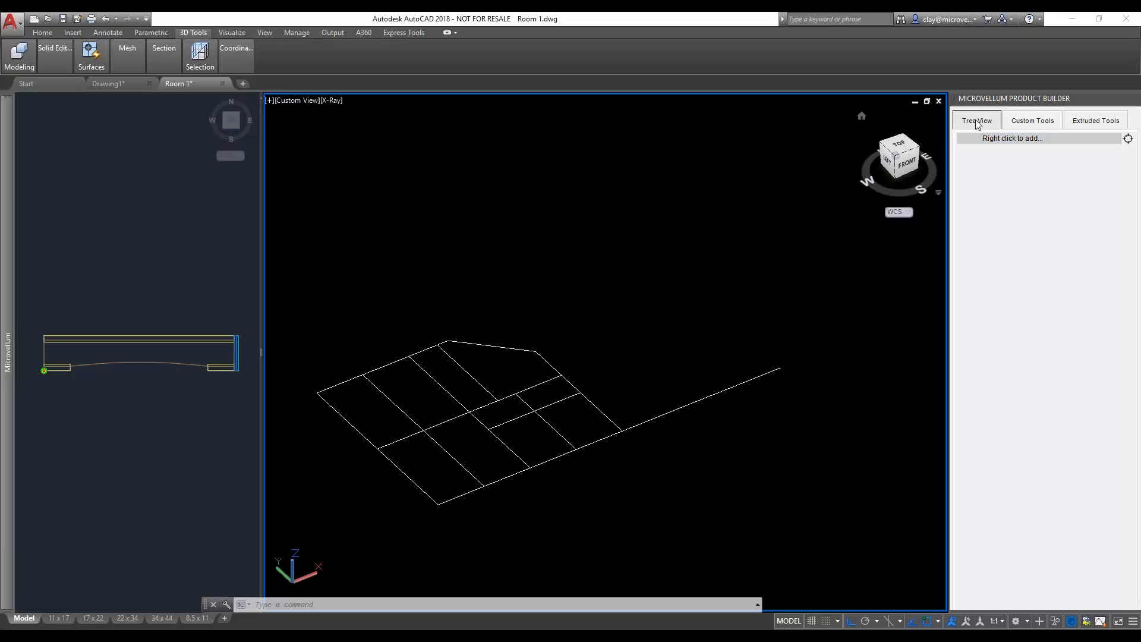
right_click(983, 139)
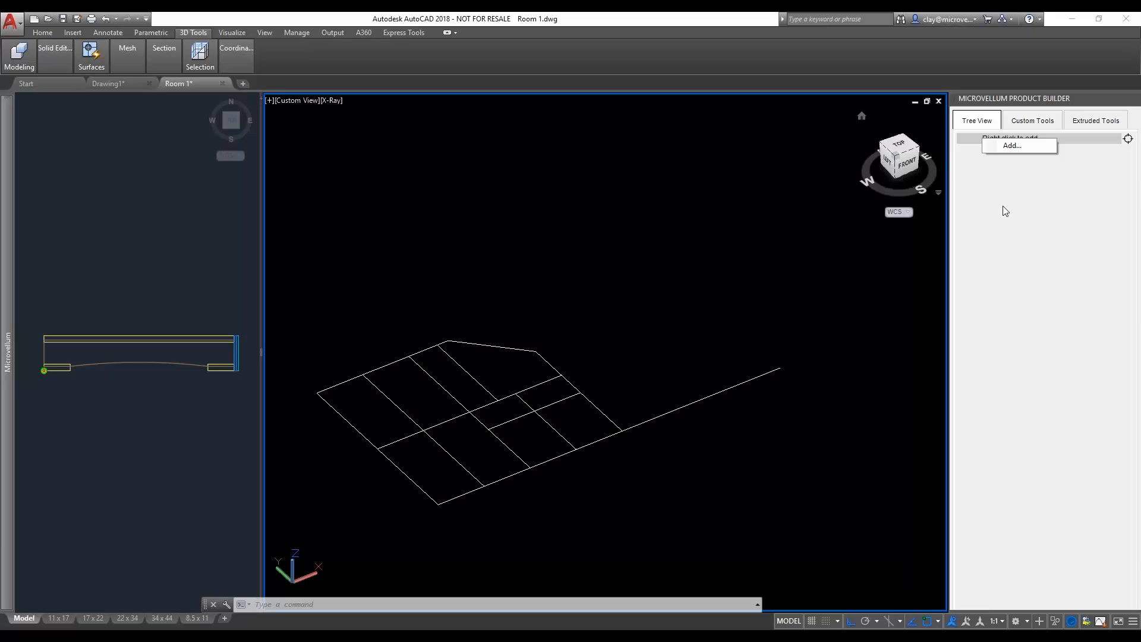
click(1025, 220)
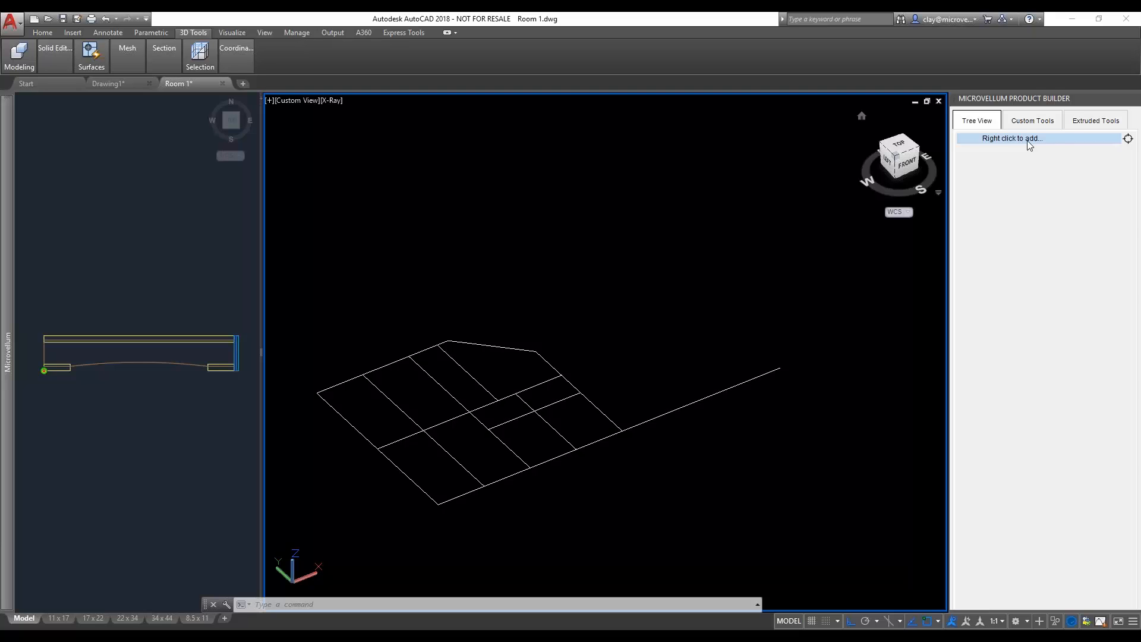
click(1027, 123)
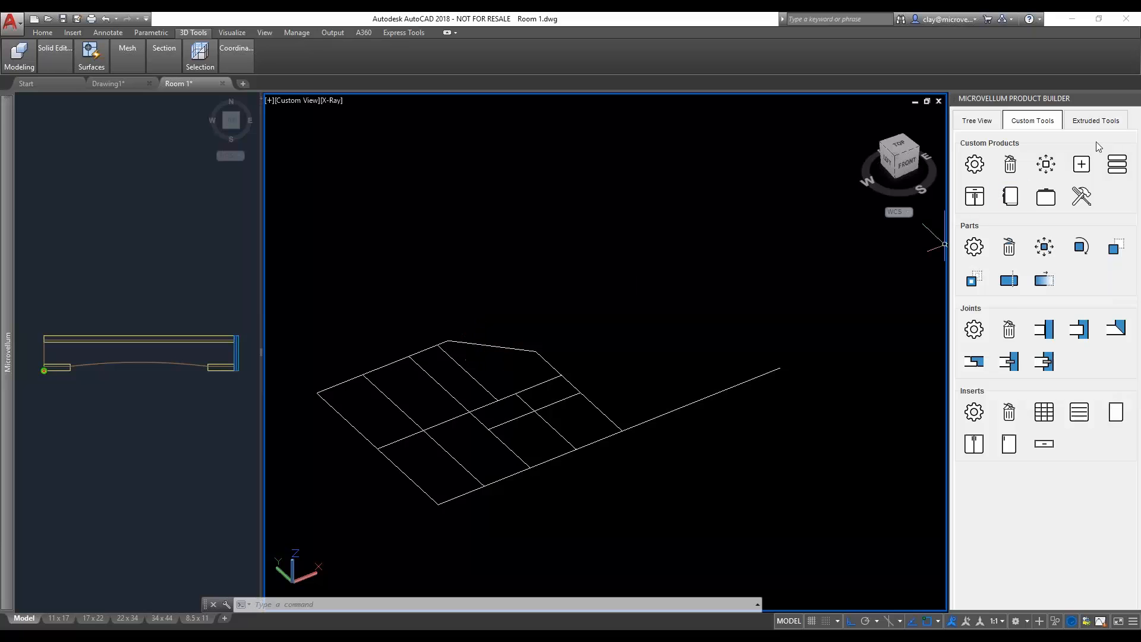
click(1102, 123)
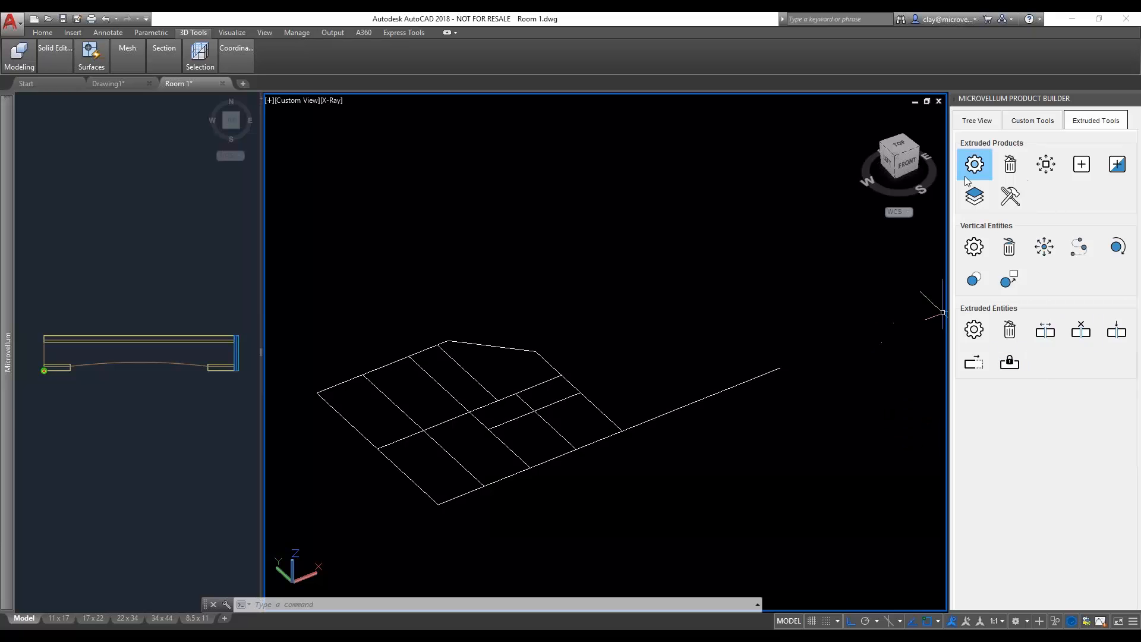
click(977, 121)
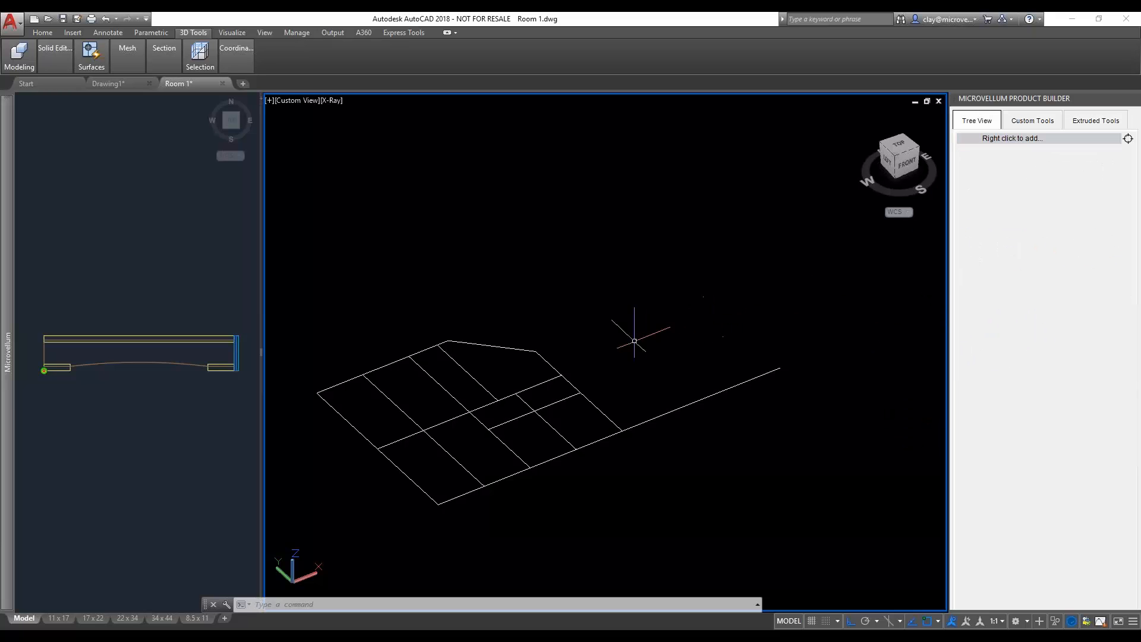
scroll(598, 356, down, 3)
scroll(598, 356, down, 2)
middle_drag(619, 344, 557, 403)
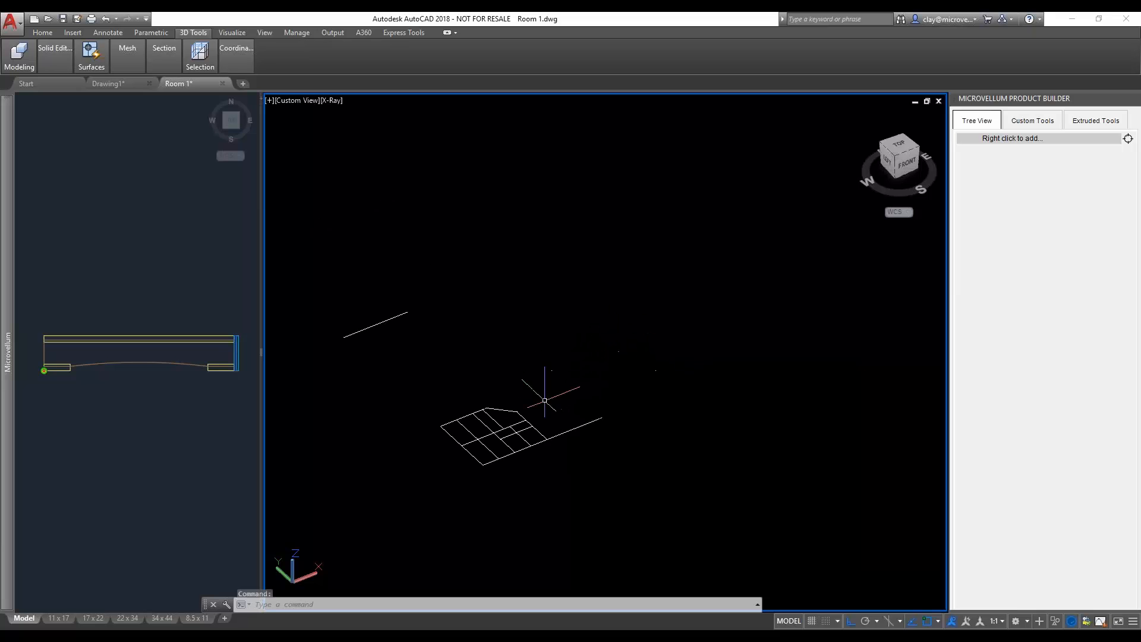
click(196, 416)
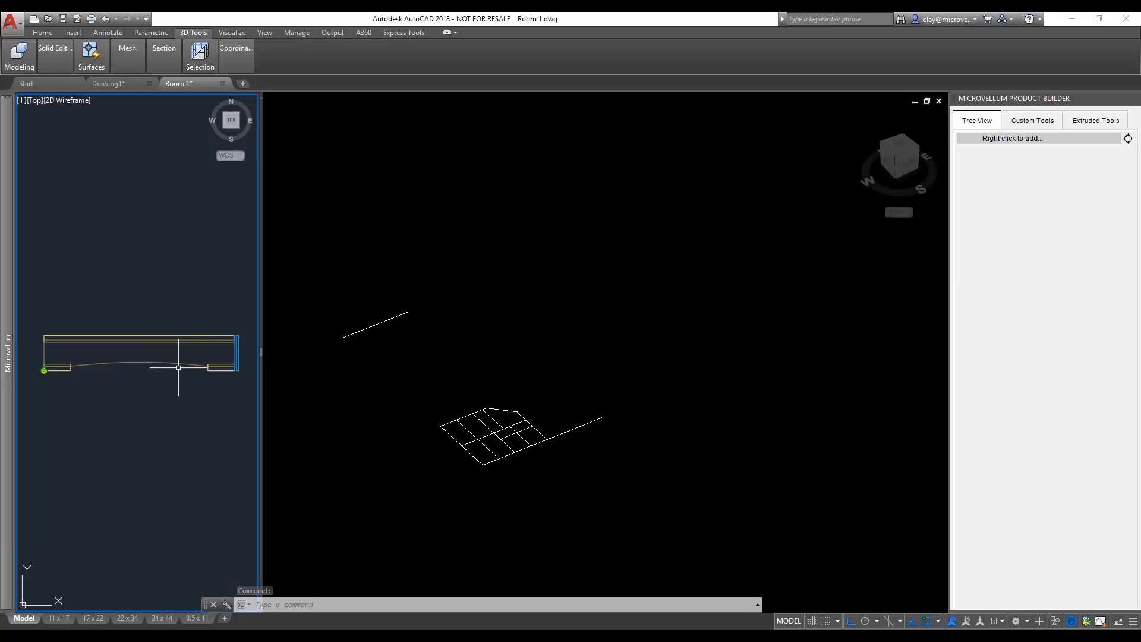
middle_drag(179, 365, 174, 365)
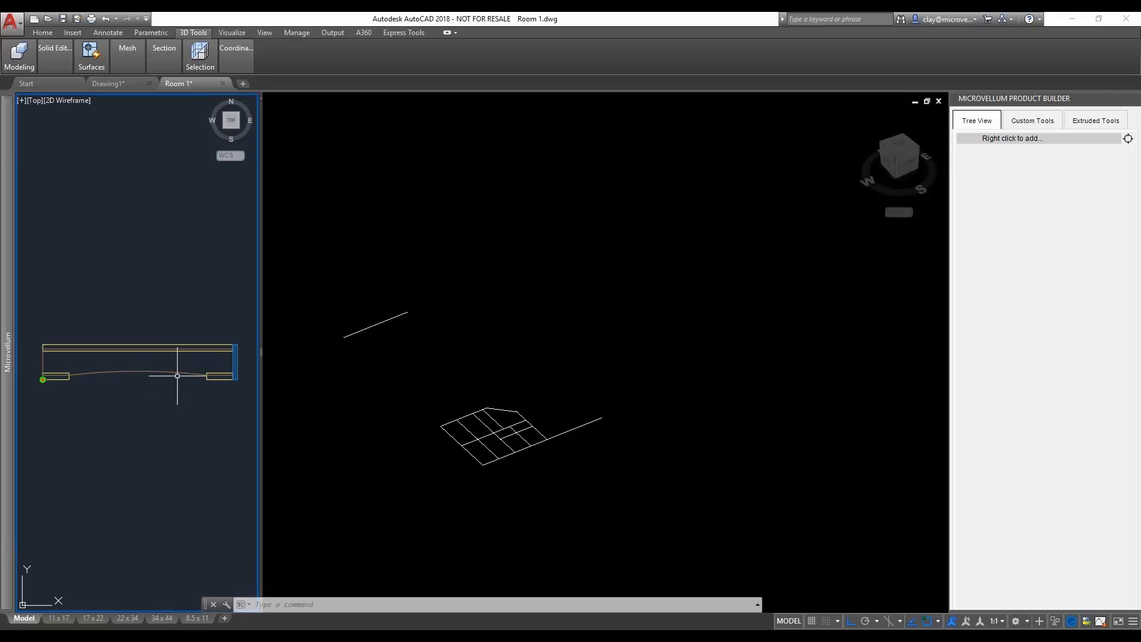
scroll(165, 375, down, 3)
scroll(153, 382, up, 3)
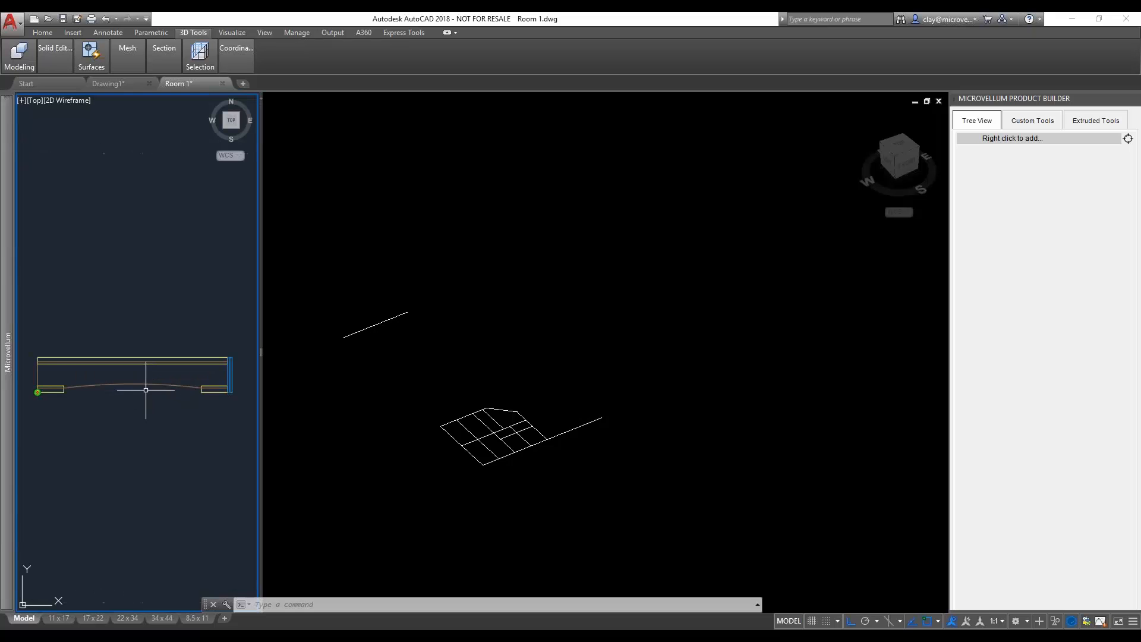
- Add a new product named Lockers with the type Custom_Product_From_Front_Profile, keeping its default material, depth and joint settings
middle_drag(153, 391, 161, 385)
click(504, 475)
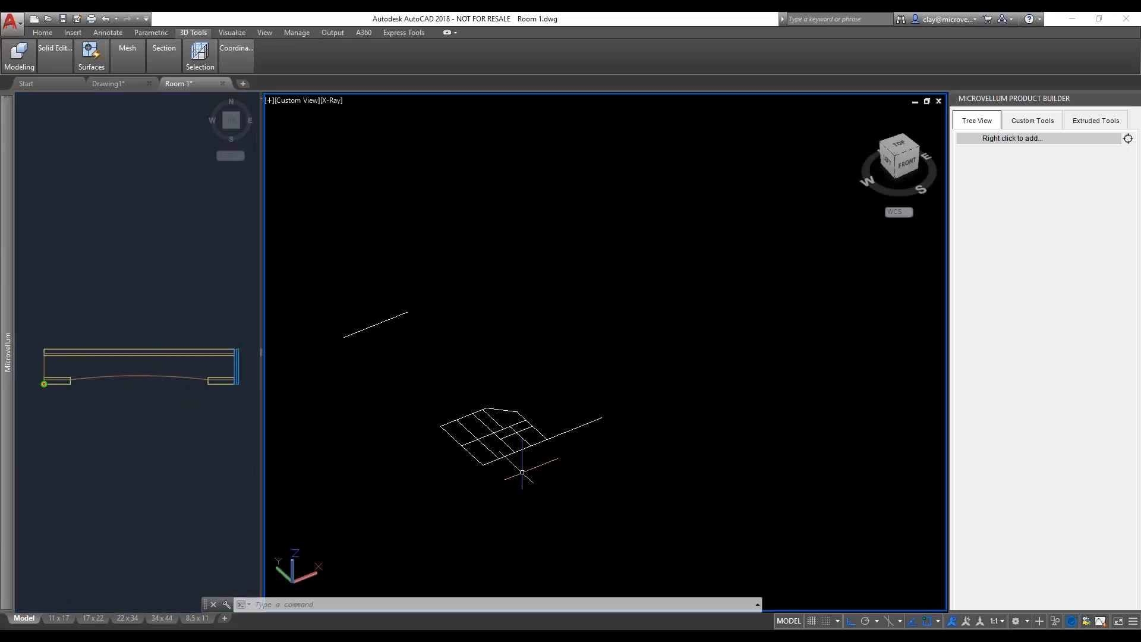
right_click(1015, 140)
click(1021, 146)
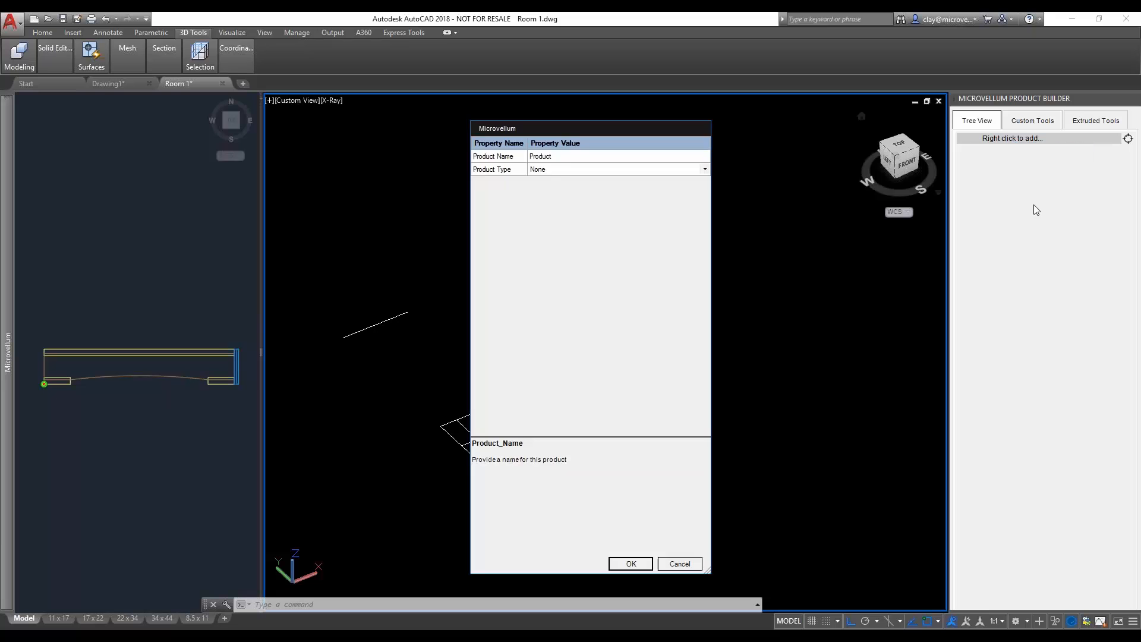
click(560, 158)
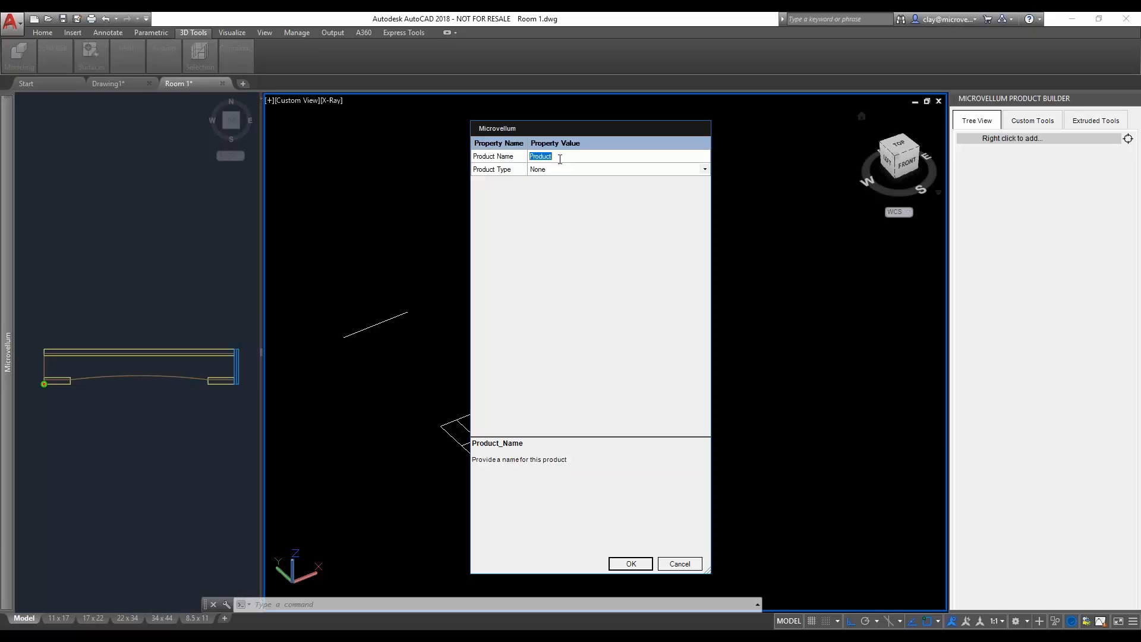
text(Lockers)
click(694, 171)
click(702, 171)
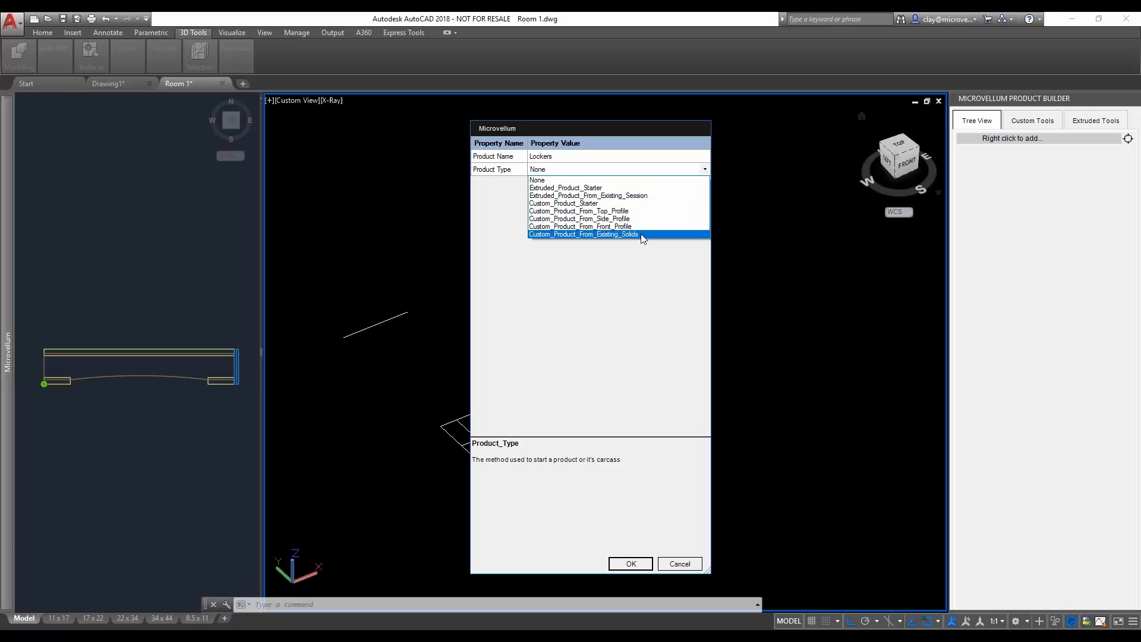
click(594, 227)
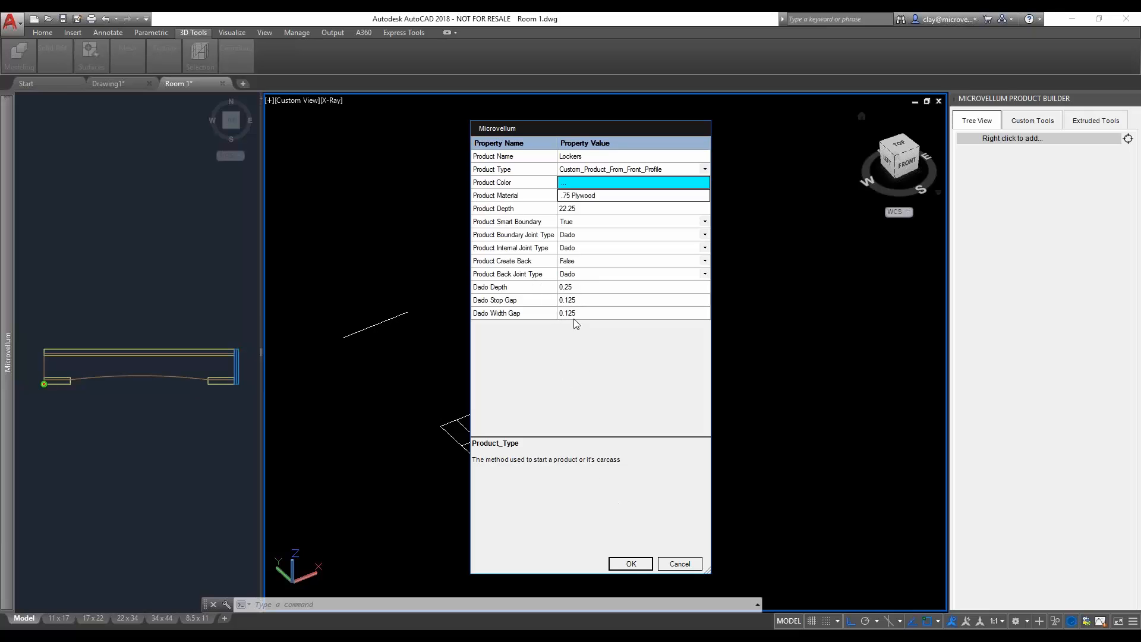
click(633, 564)
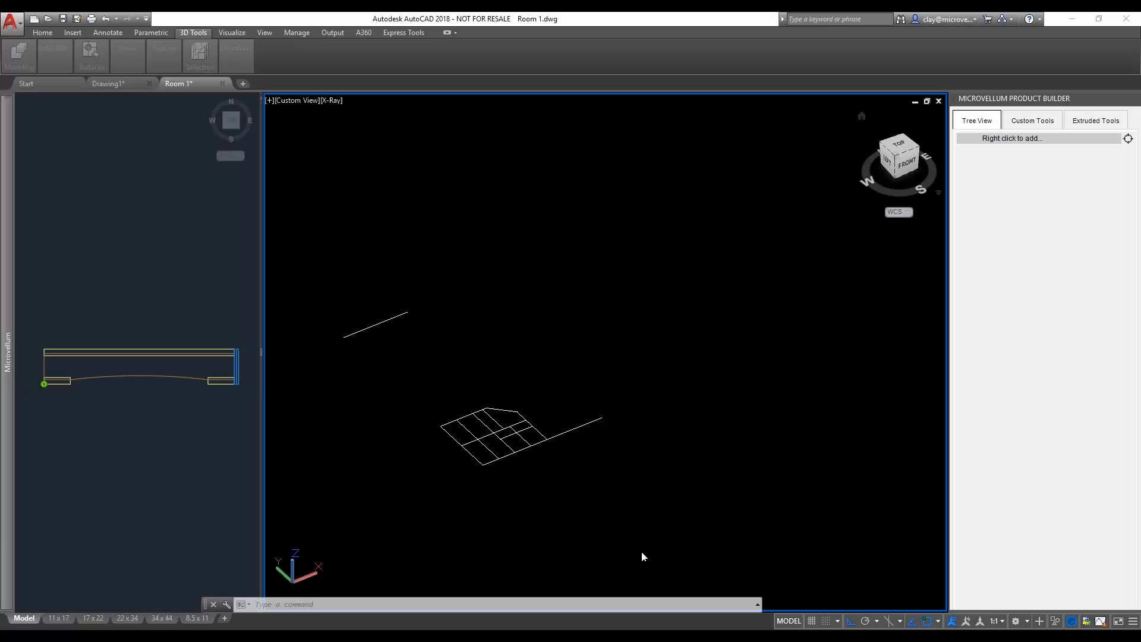
- Use the gridded plan linework as the Lockers front profile and place the carcass at the free end of its extension line
click(413, 377)
click(575, 504)
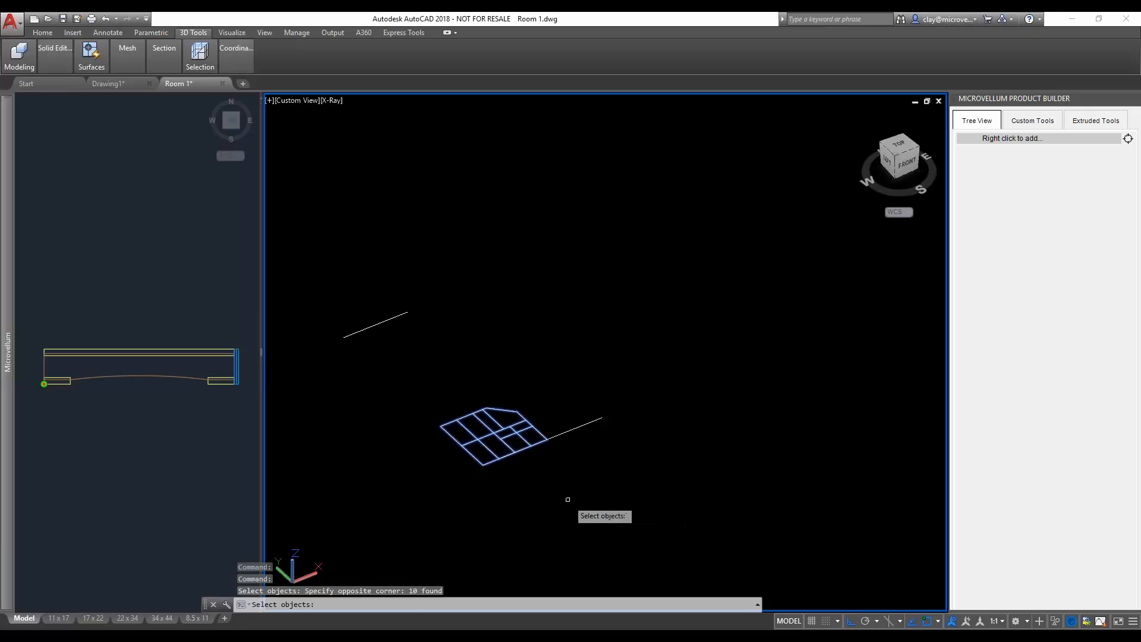
key(Return)
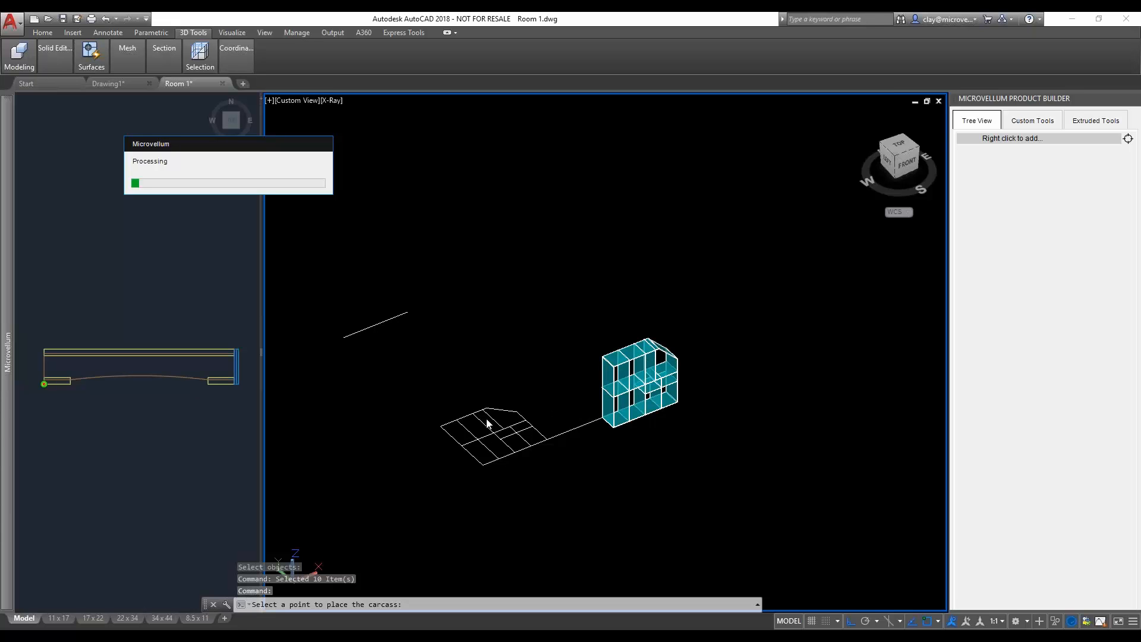
click(602, 407)
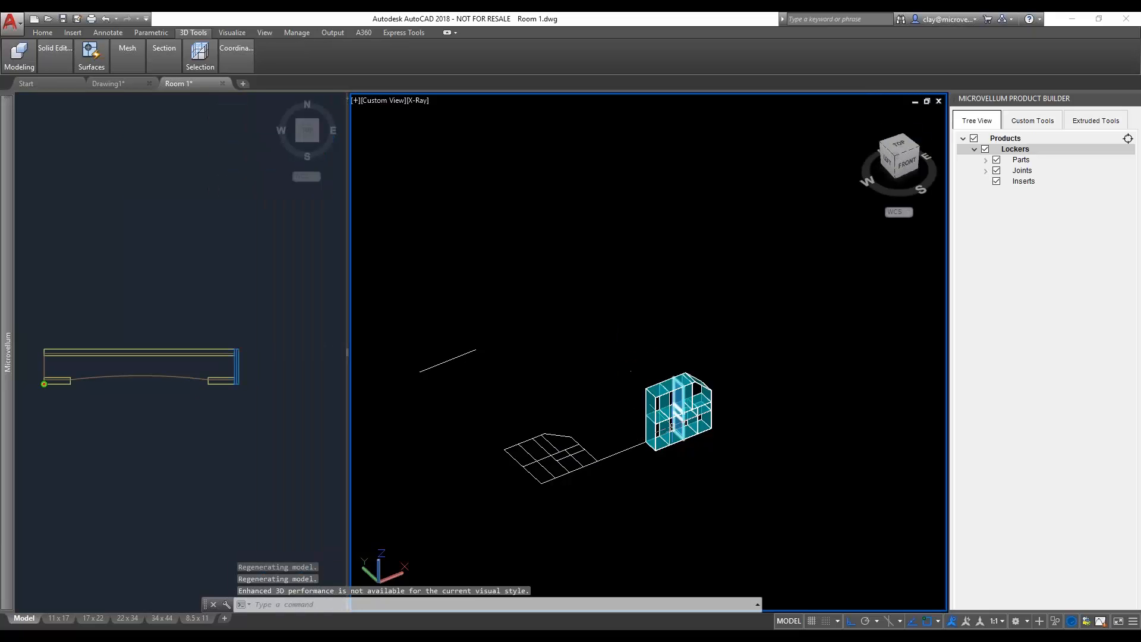
- Examine the generated locker carcass up close, including its top corner, vertical dividers and the dado joints at the shelves
scroll(661, 387, up, 6)
scroll(602, 343, up, 8)
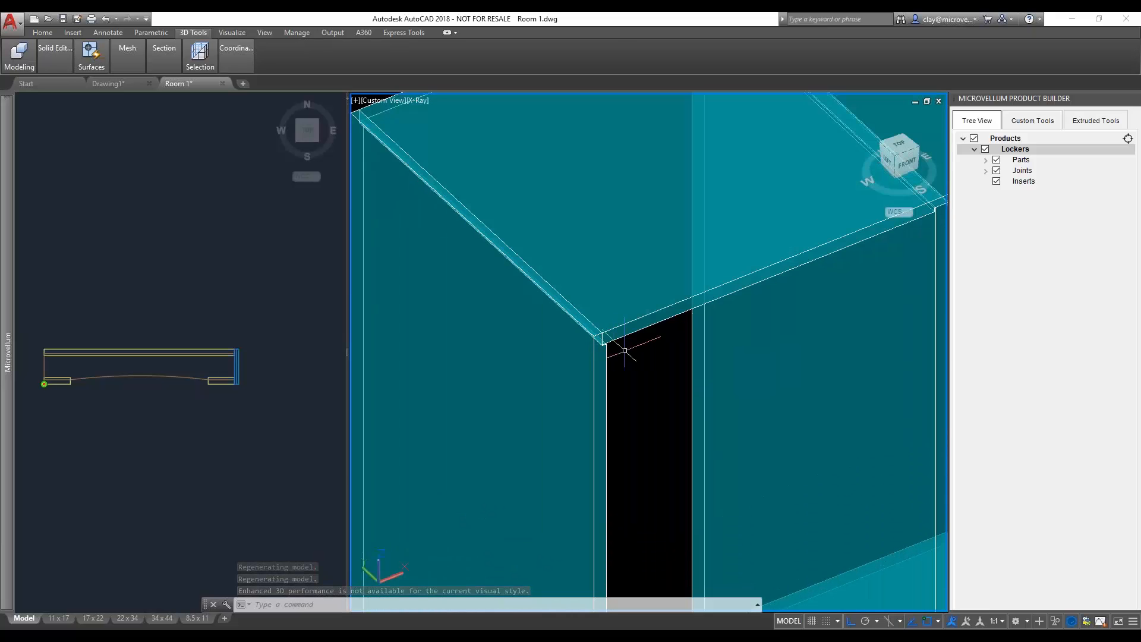
scroll(662, 349, down, 4)
middle_drag(696, 346, 575, 367)
middle_drag(774, 283, 670, 304)
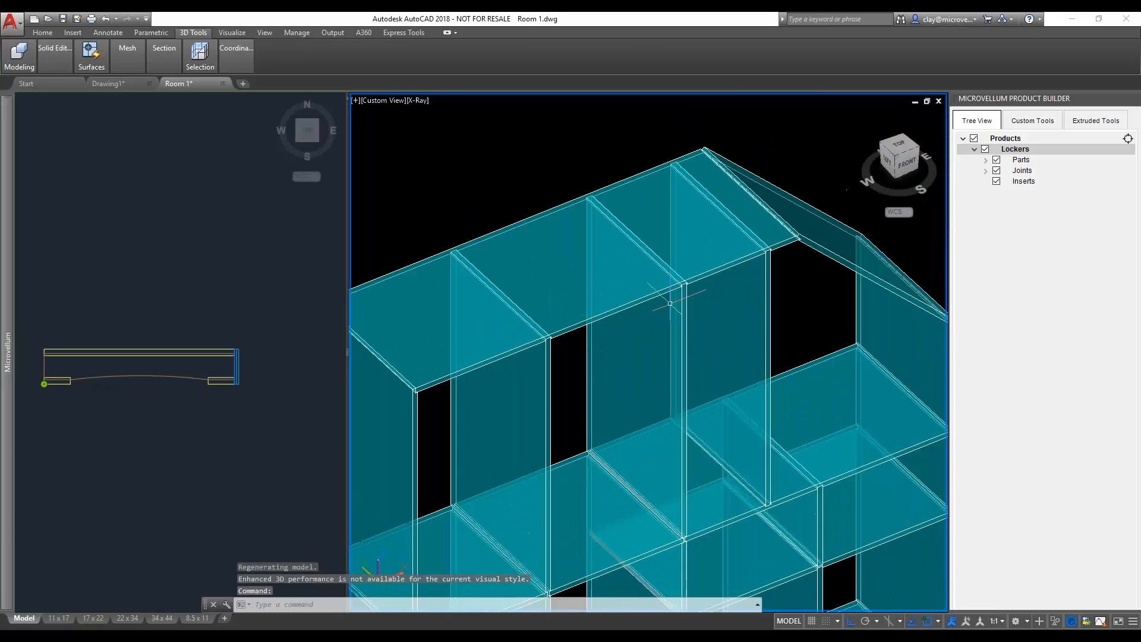
middle_drag(711, 415, 781, 207)
middle_drag(611, 422, 665, 301)
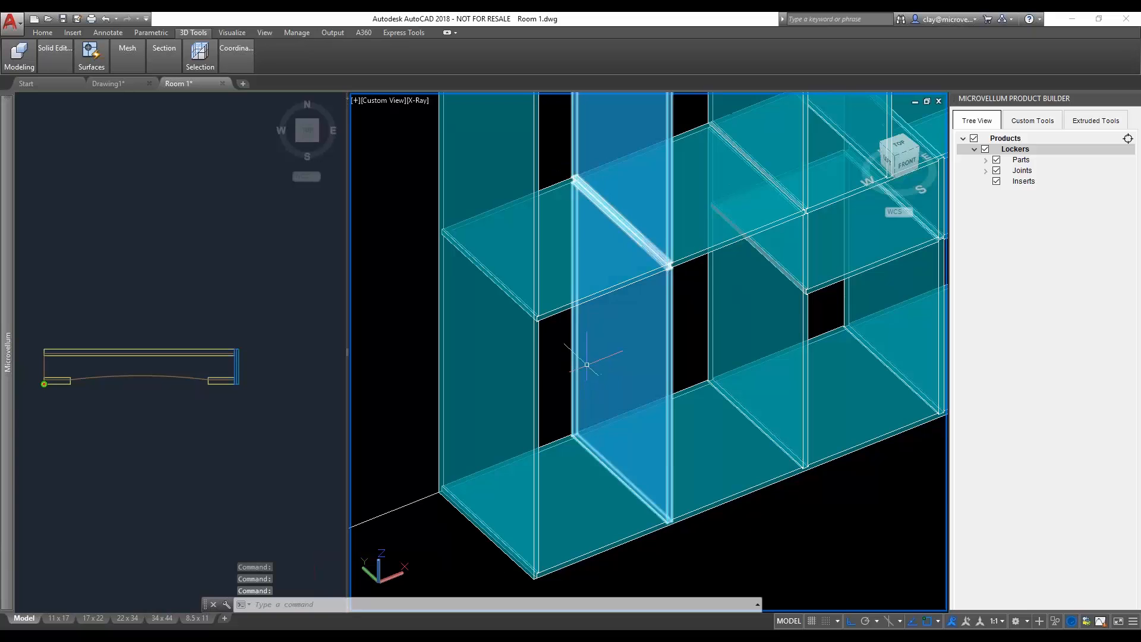
scroll(578, 403, down, 2)
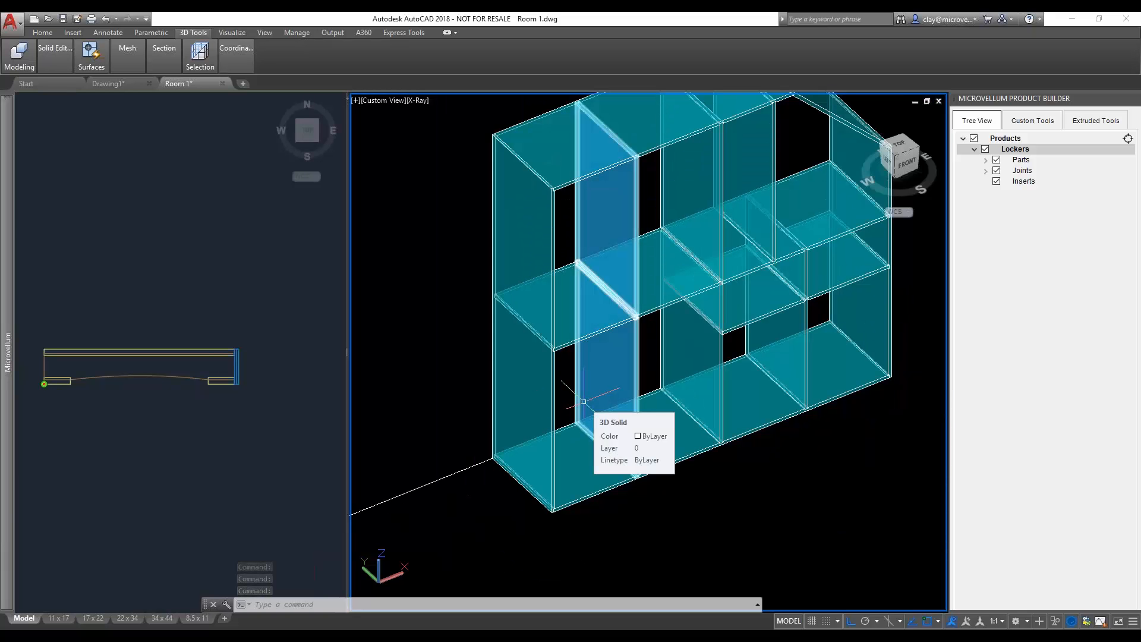
- Inspect the carcass's left top corner and the sloped top panel's joint with the right end panel from another angle
scroll(559, 343, up, 6)
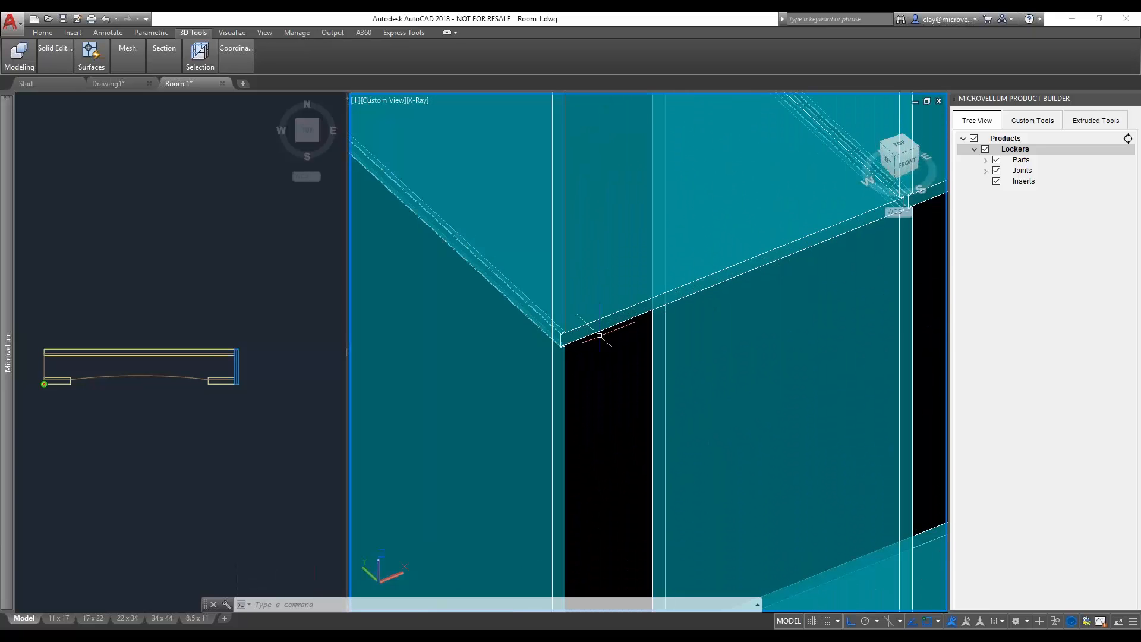
scroll(602, 333, down, 4)
middle_drag(773, 282, 606, 374)
scroll(606, 374, down, 5)
mouse_move(775, 319)
middle_down()
mouse_move(739, 341)
mouse_move(787, 317)
mouse_move(759, 335)
middle_up()
scroll(739, 341, down, 1)
scroll(759, 334, up, 3)
scroll(746, 286, up, 2)
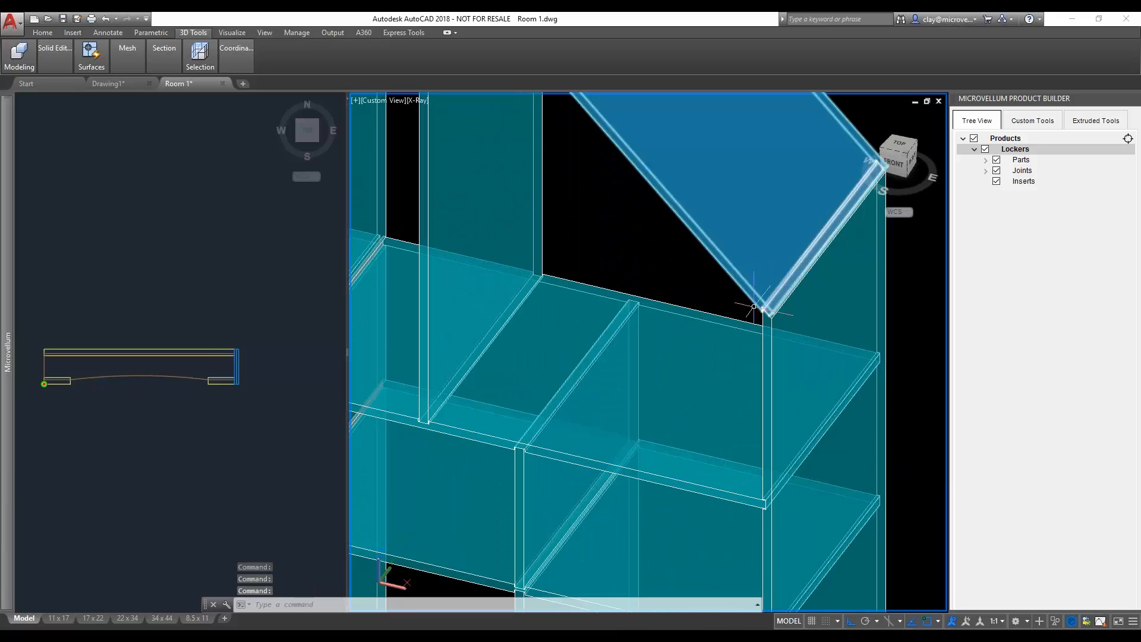
scroll(756, 306, up, 4)
middle_drag(793, 272, 764, 335)
scroll(780, 257, down, 2)
- Apply miter joints where the sloped top panel meets the right end panel and the flat top panel
click(1030, 121)
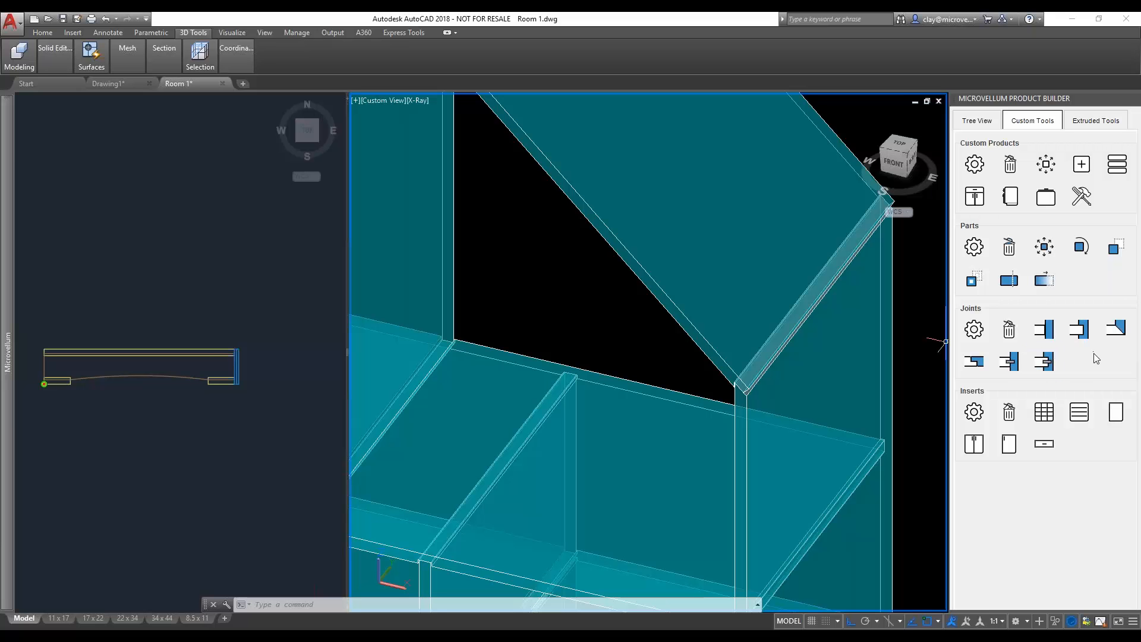
click(1117, 330)
click(756, 379)
click(725, 336)
scroll(726, 335, down, 2)
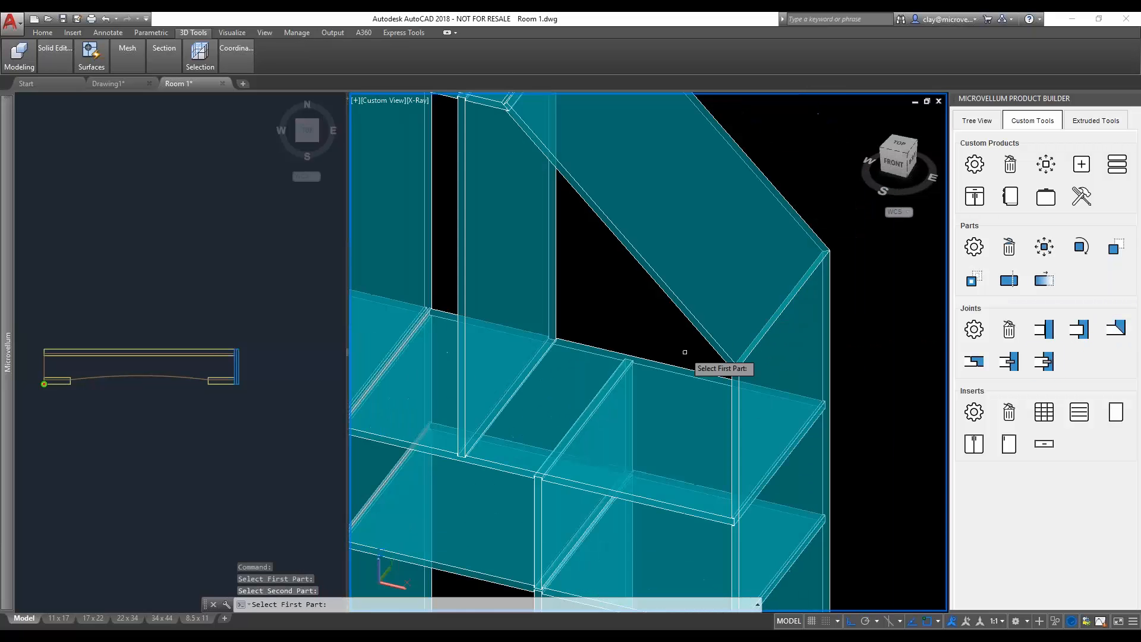
scroll(596, 252, down, 2)
click(568, 162)
click(537, 134)
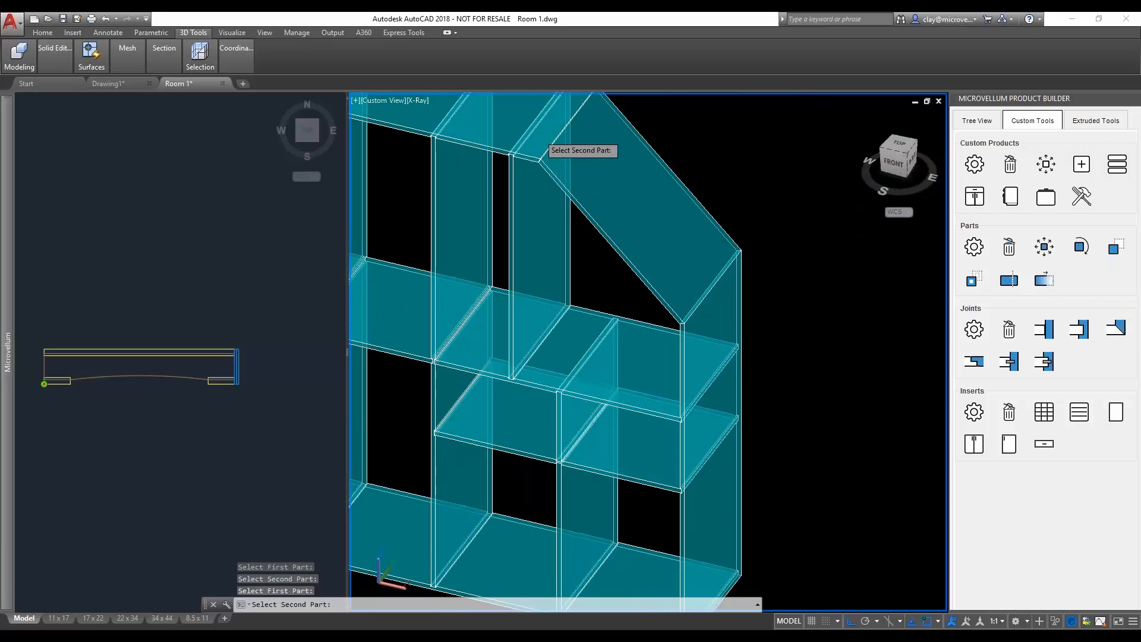
key(Escape)
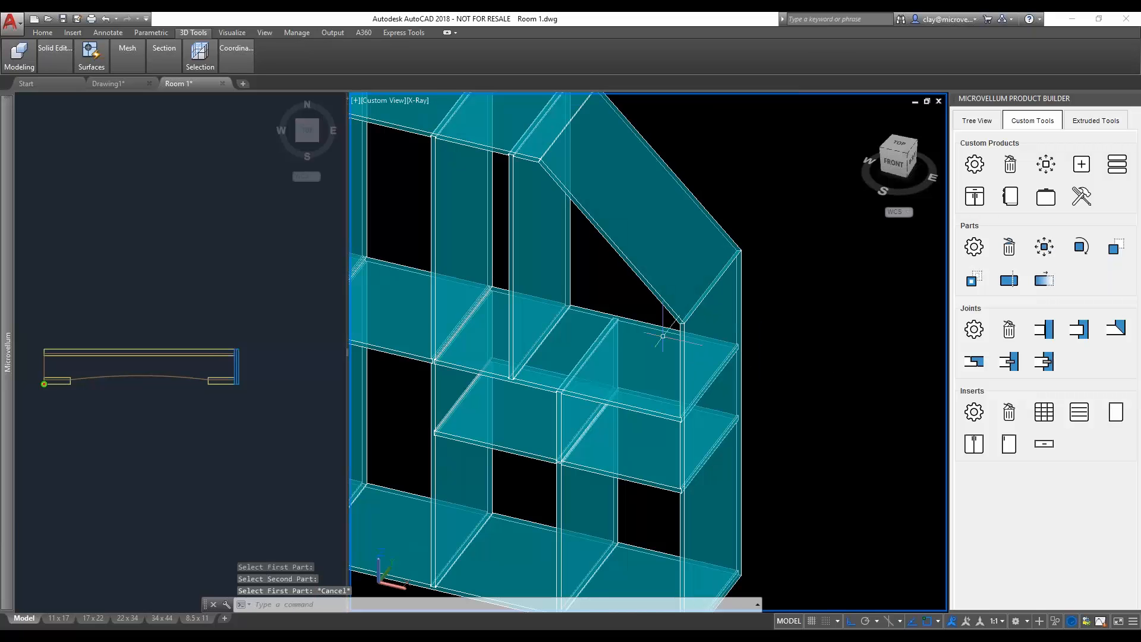
- Add a dowel joint with a dowel spacing of 4 between the right-hand middle shelf and the right end panel
middle_drag(619, 313, 688, 381)
middle_drag(557, 485, 570, 414)
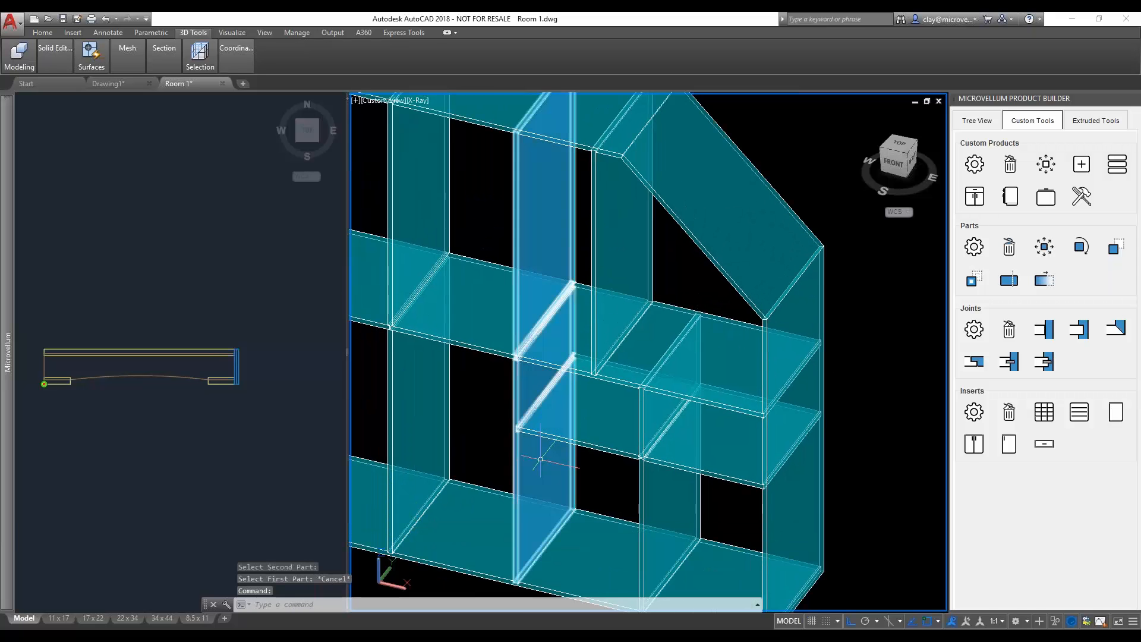
shift+middle_drag(544, 458, 657, 458)
middle_drag(572, 419, 584, 413)
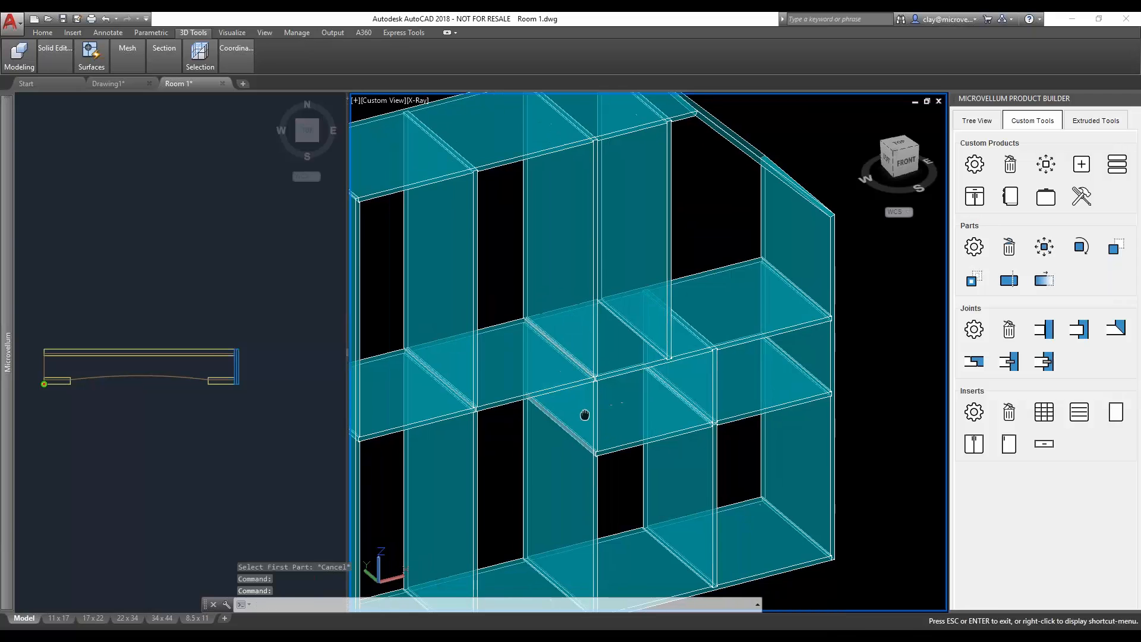
scroll(775, 339, up, 2)
middle_drag(785, 322, 758, 372)
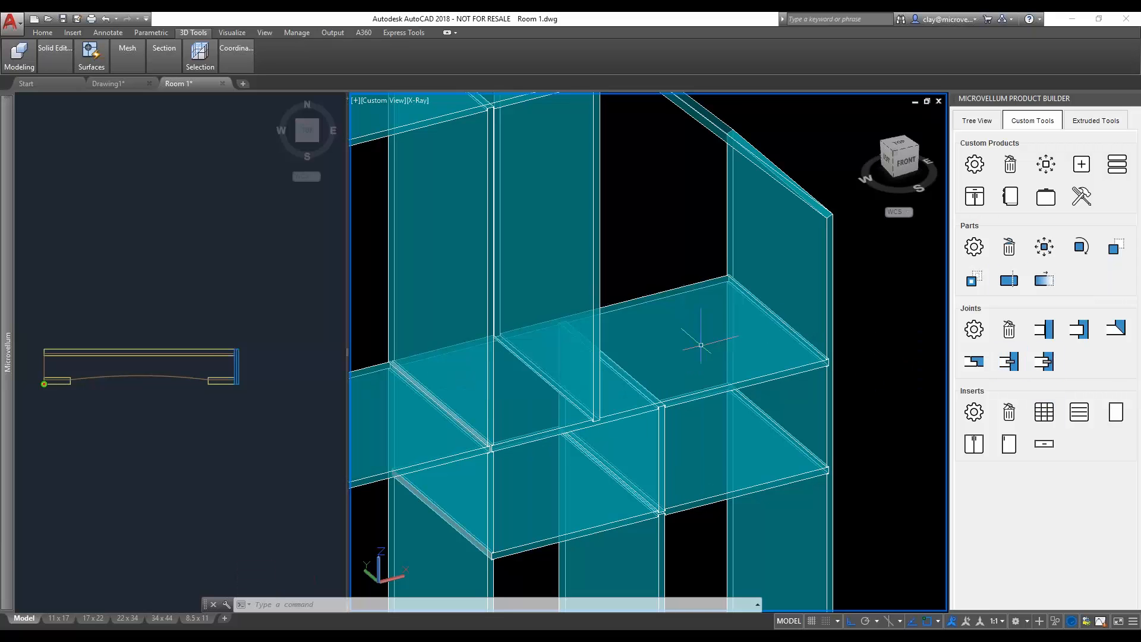
click(1014, 365)
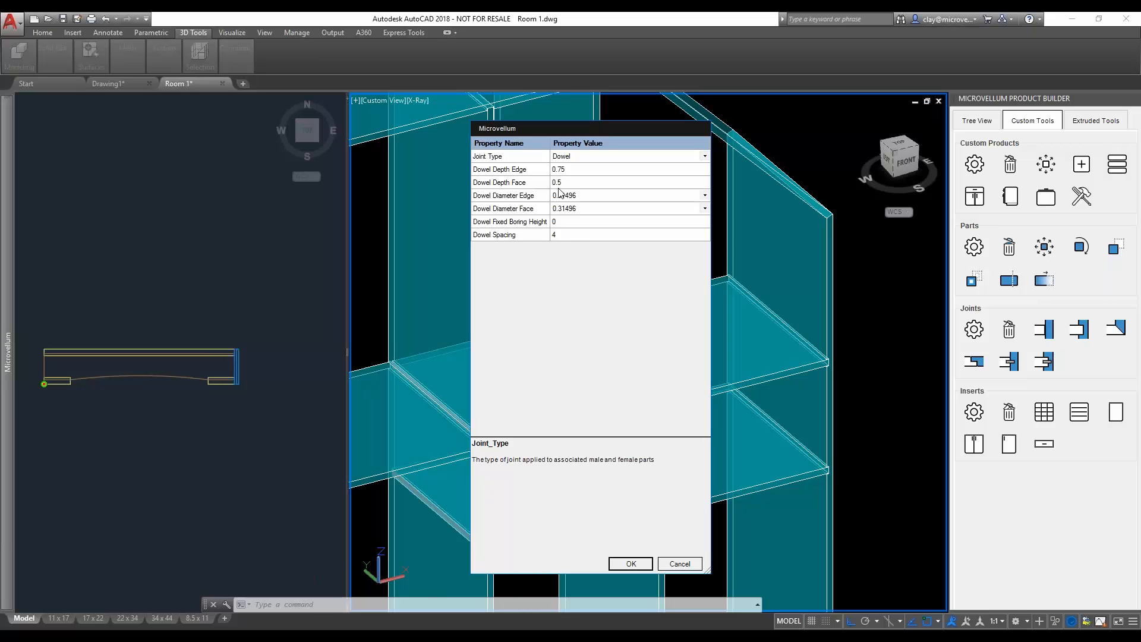
click(569, 237)
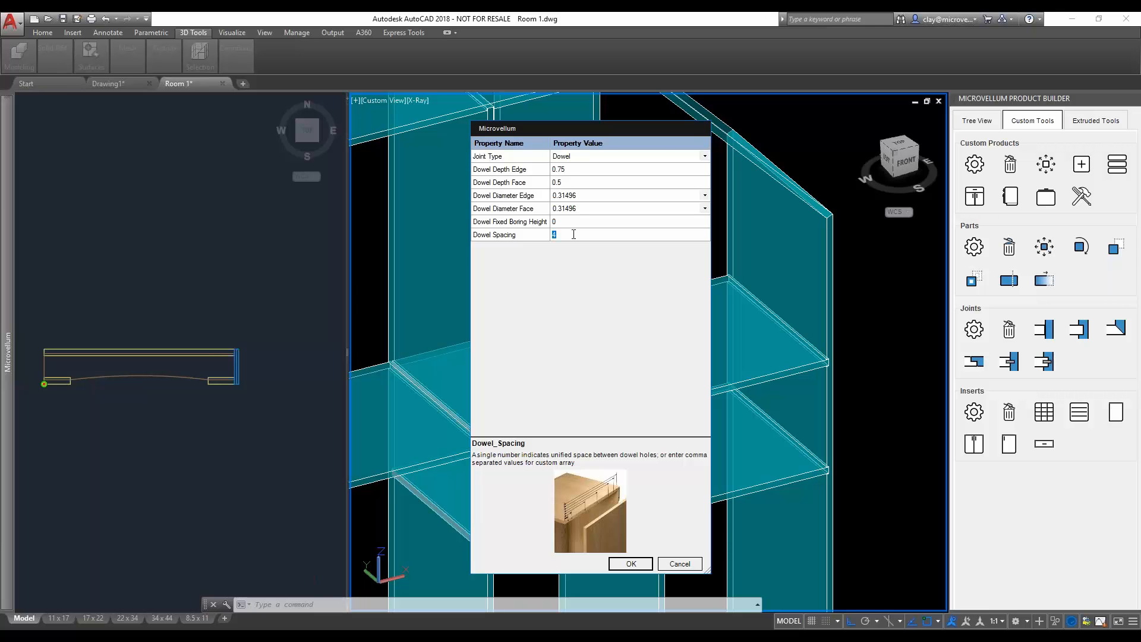
click(639, 563)
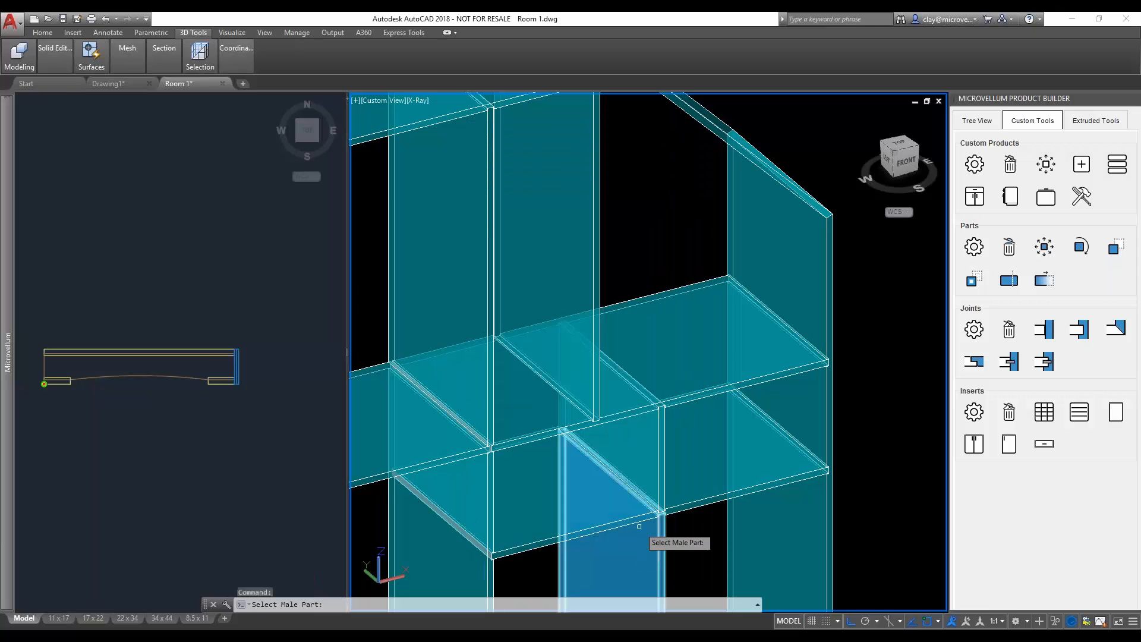
click(746, 349)
click(773, 317)
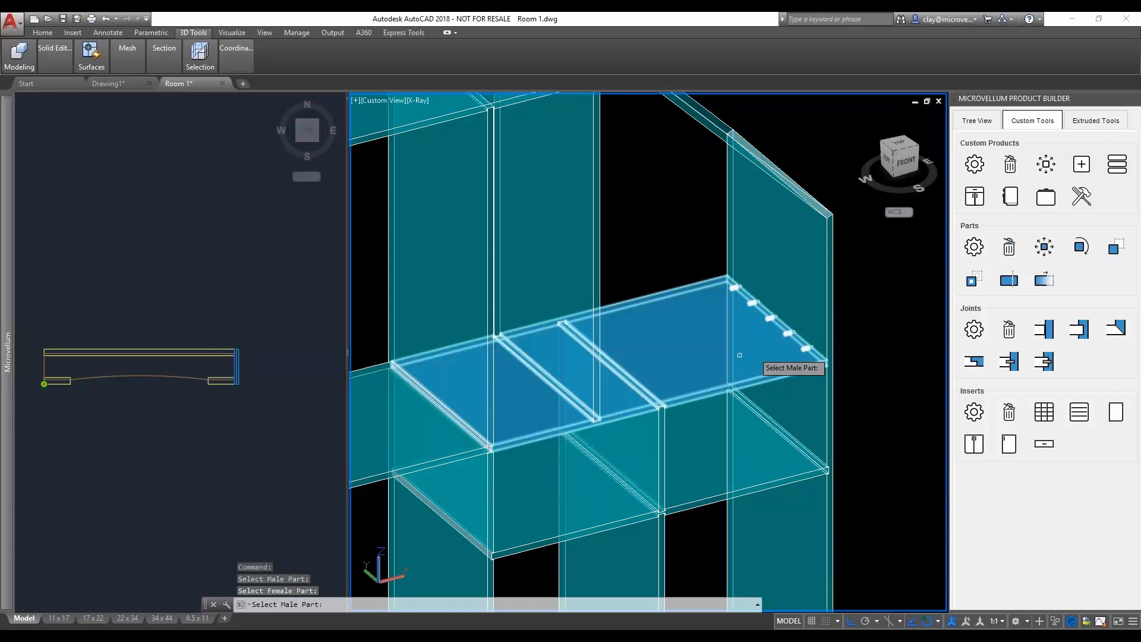
- Dowel the right-hand middle shelf to the tall divider, and the lower shelf to the right end panel and that divider
click(530, 426)
click(480, 396)
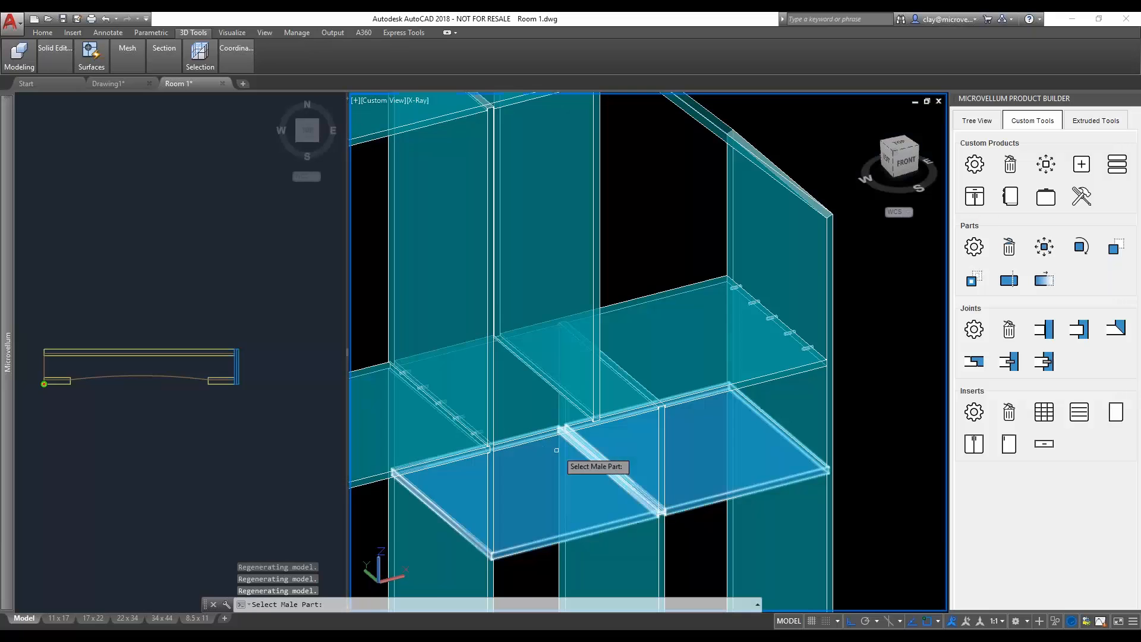
click(793, 466)
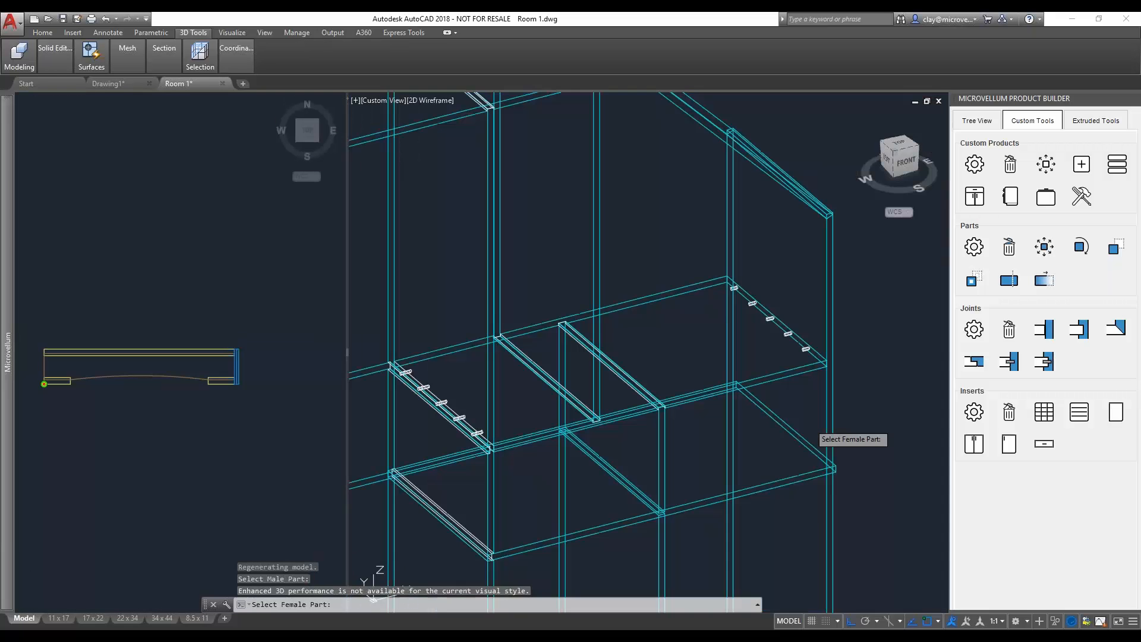
click(814, 430)
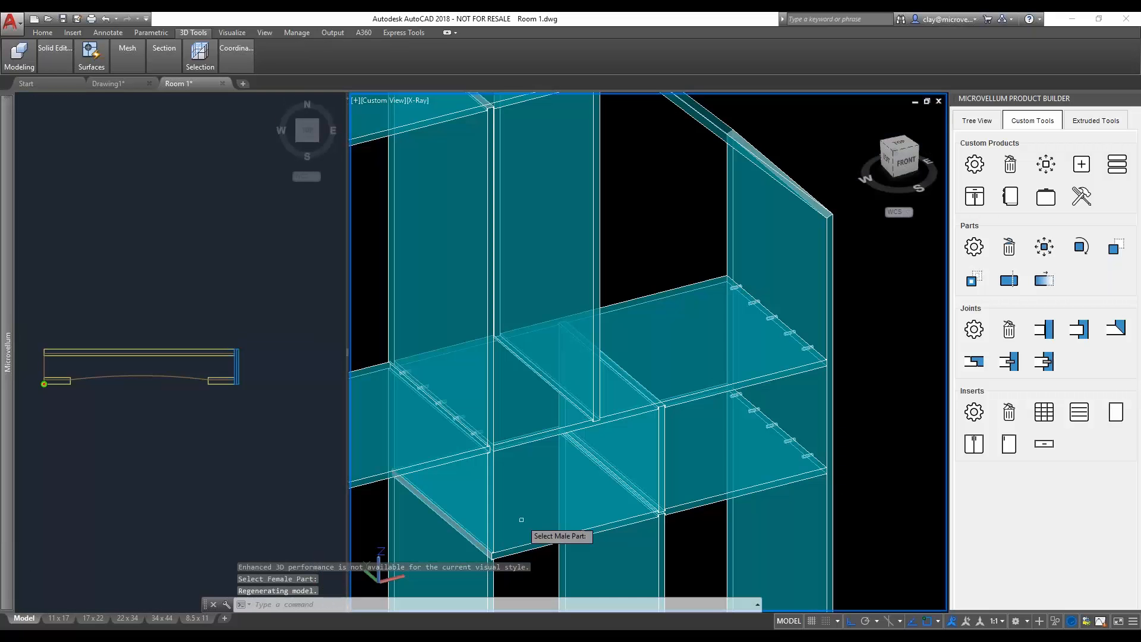
click(474, 503)
scroll(615, 489, down, 8)
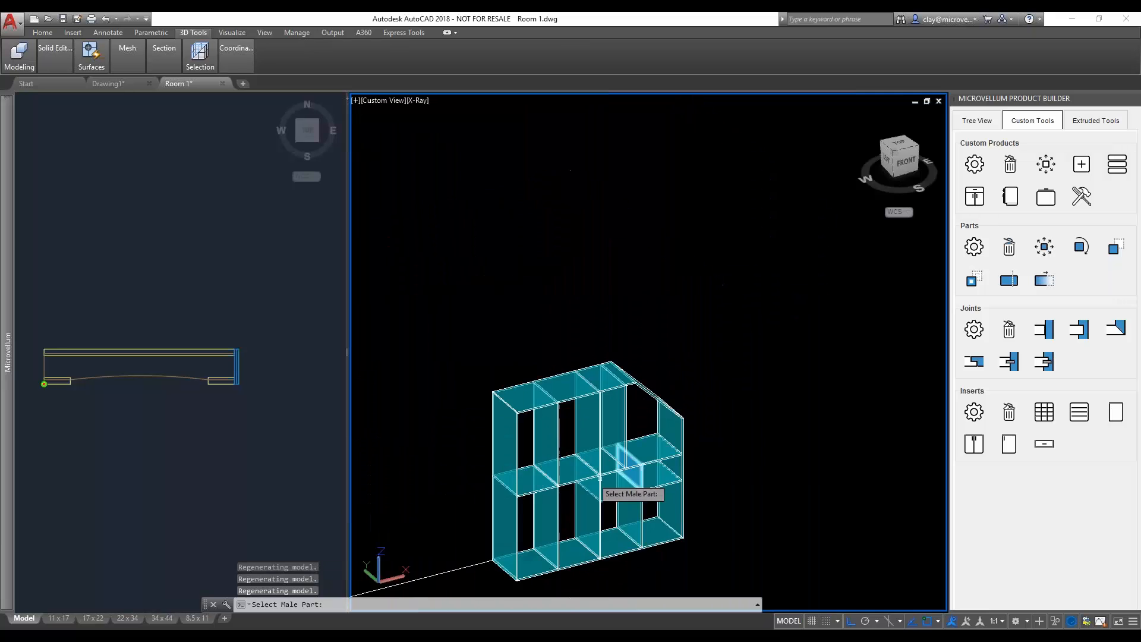
key(Escape)
- Add dowel joints to the left-hand middle shelves at the tall dividers and the left end panel
scroll(564, 470, up, 2)
scroll(564, 470, up, 2)
click(609, 446)
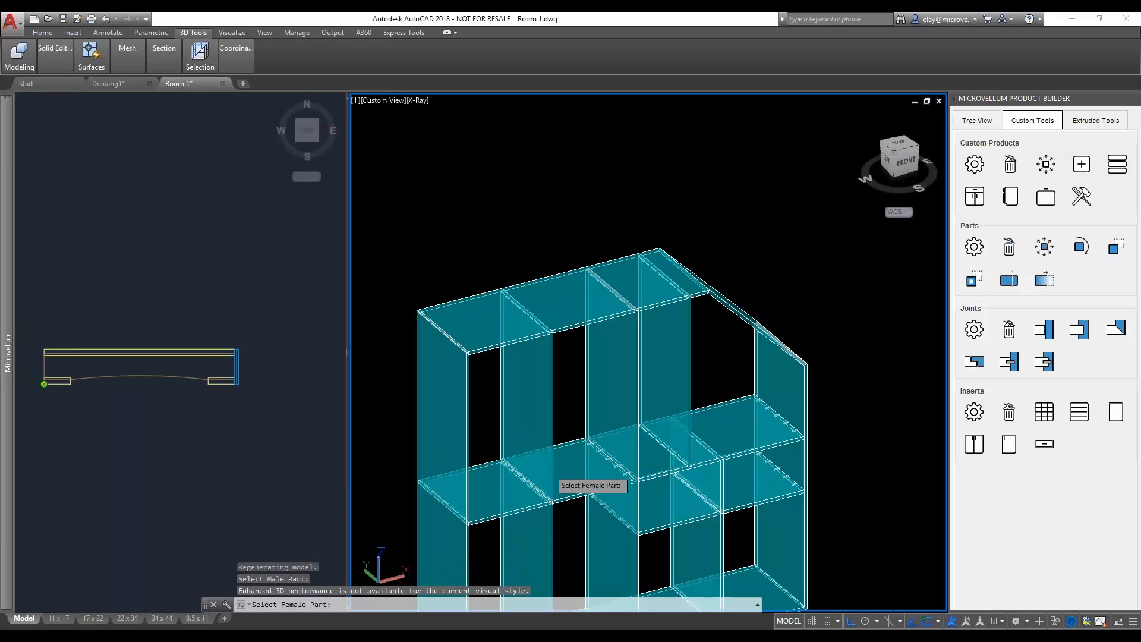
click(571, 480)
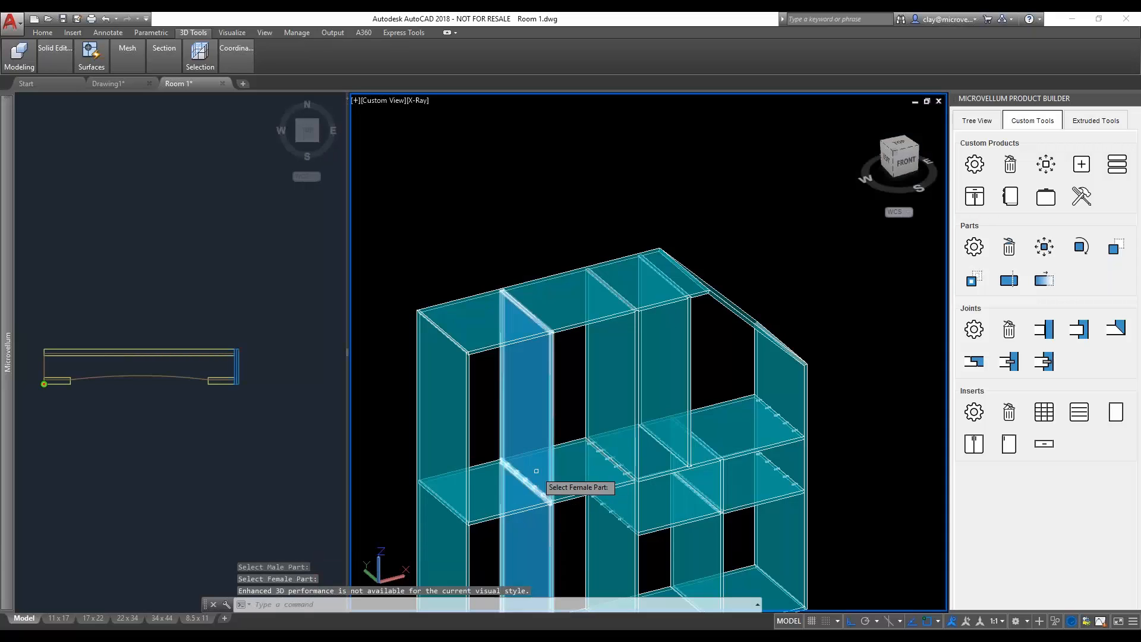
click(524, 475)
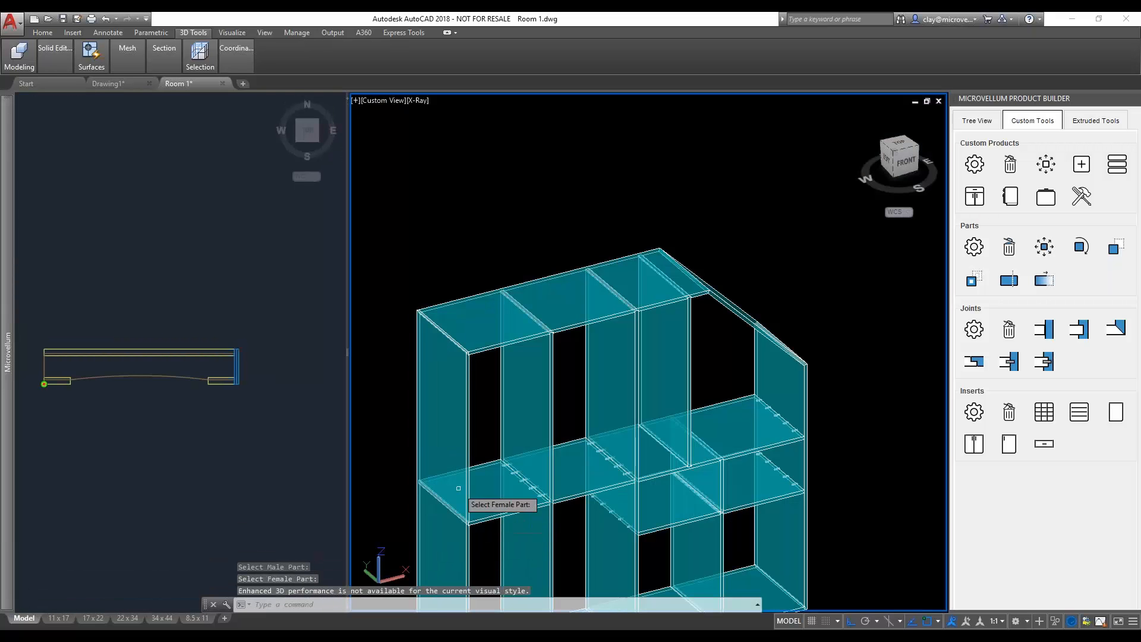
click(467, 488)
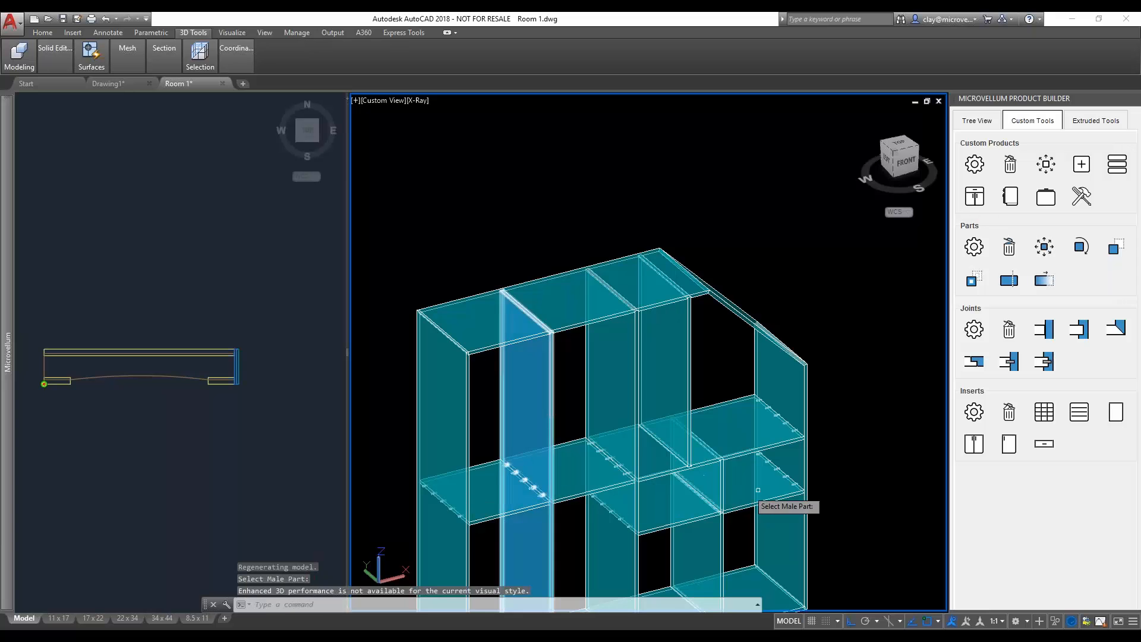
scroll(654, 404, down, 6)
key(Escape)
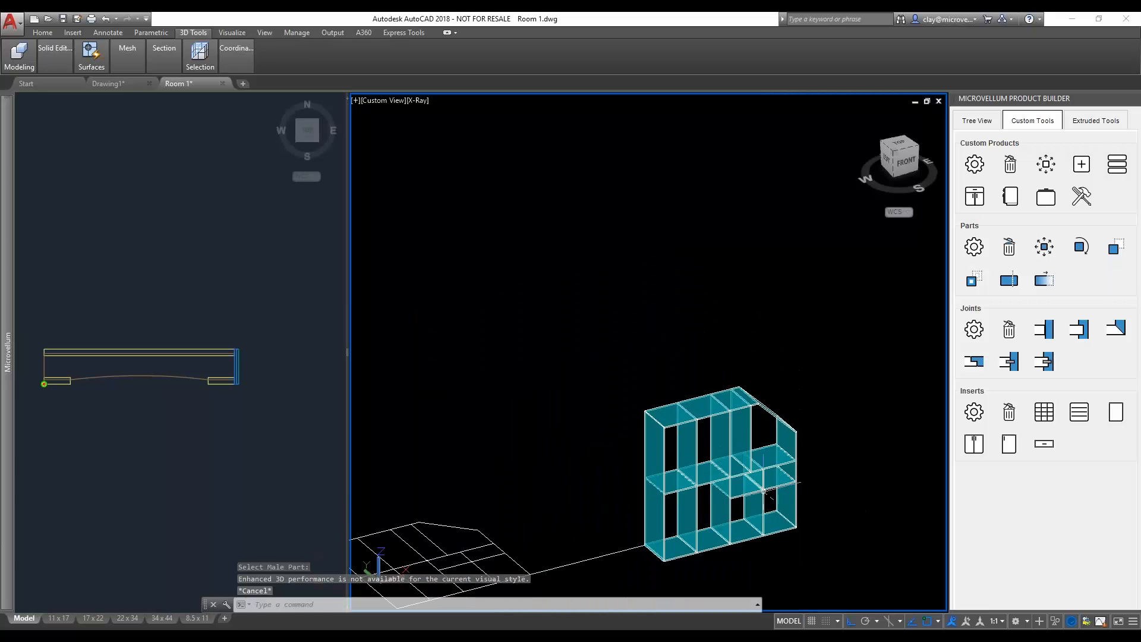
scroll(639, 421, up, 8)
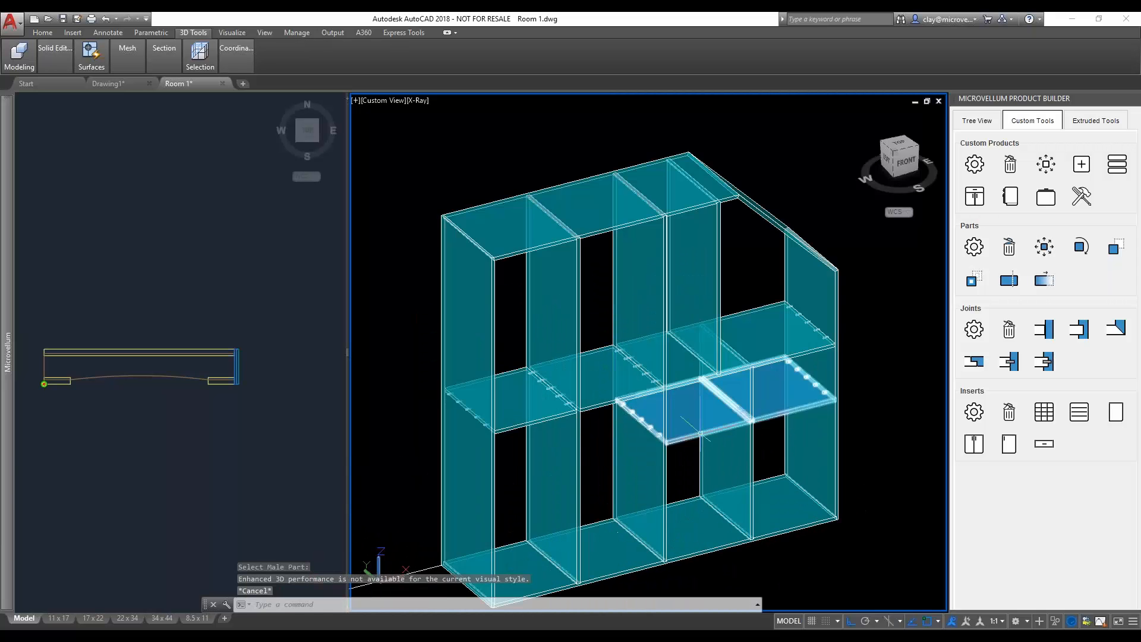
middle_drag(645, 344, 645, 347)
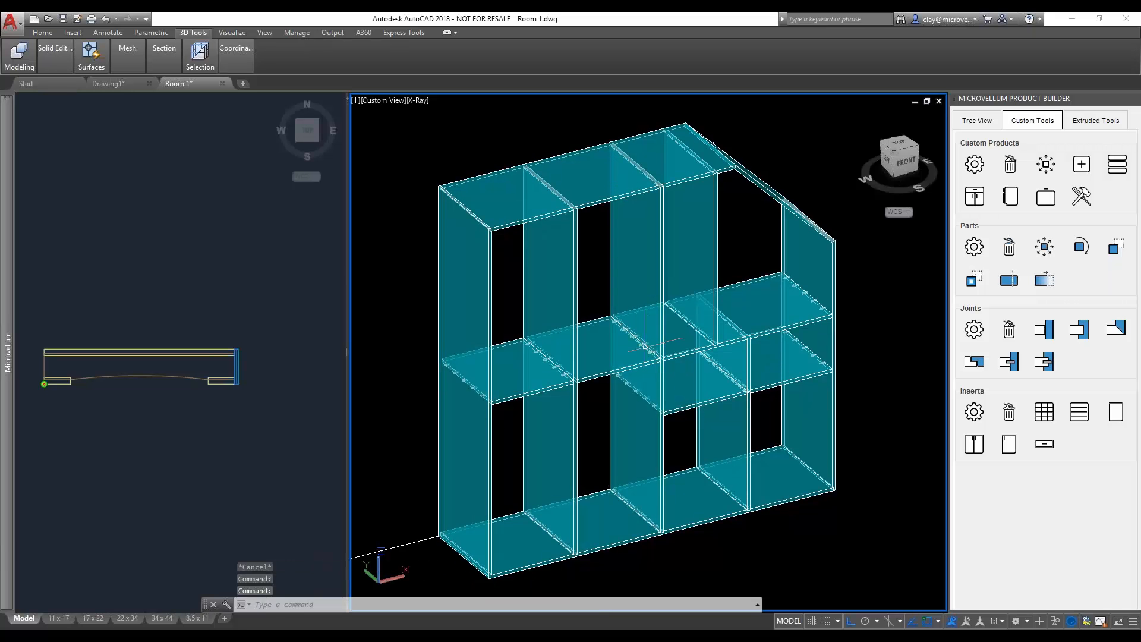
shift+middle_drag(785, 414, 671, 435)
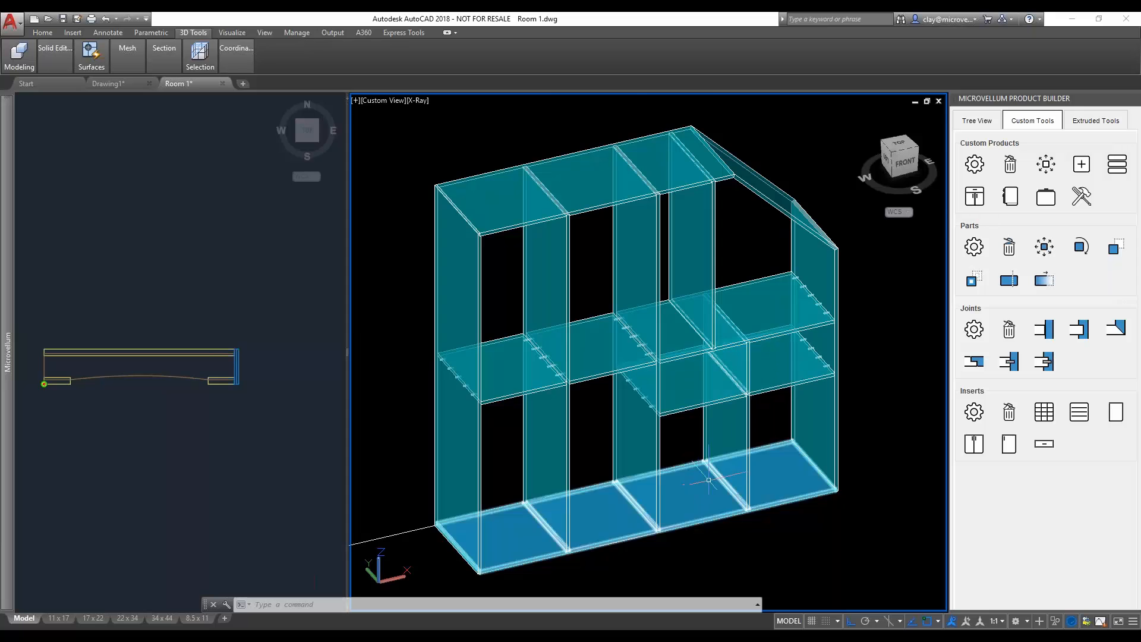
- Divide the right-hand opening below the lower shelf into 3 horizontal by 3 vertical openings, using .75 Plywood dividers with dado joints
scroll(713, 479, up, 2)
middle_drag(713, 478, 694, 449)
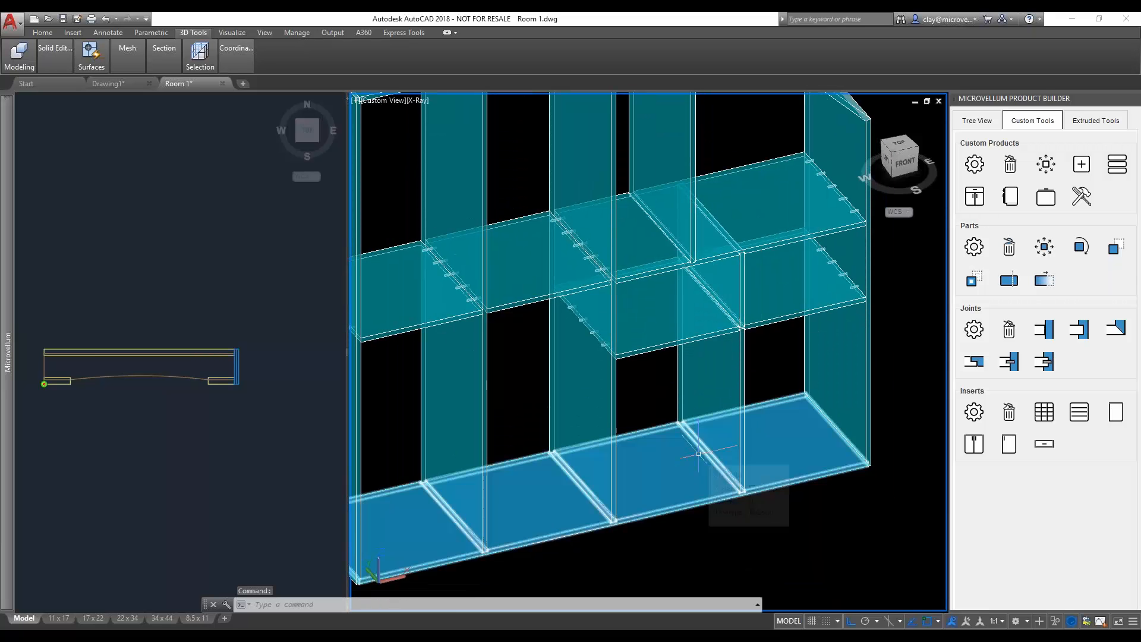
click(1046, 412)
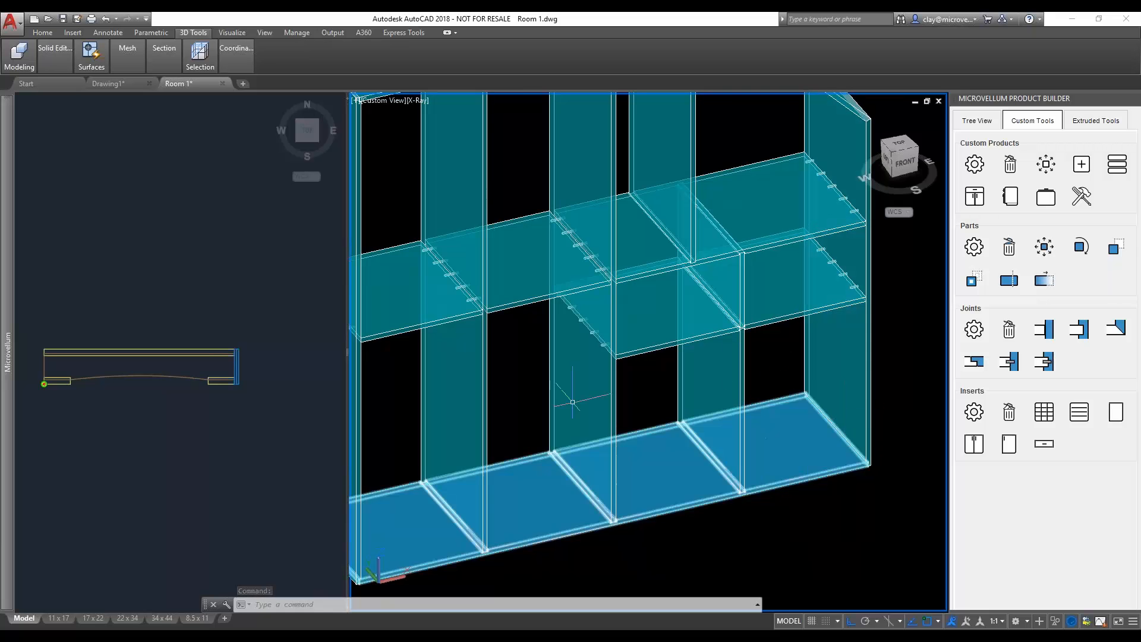
click(1053, 414)
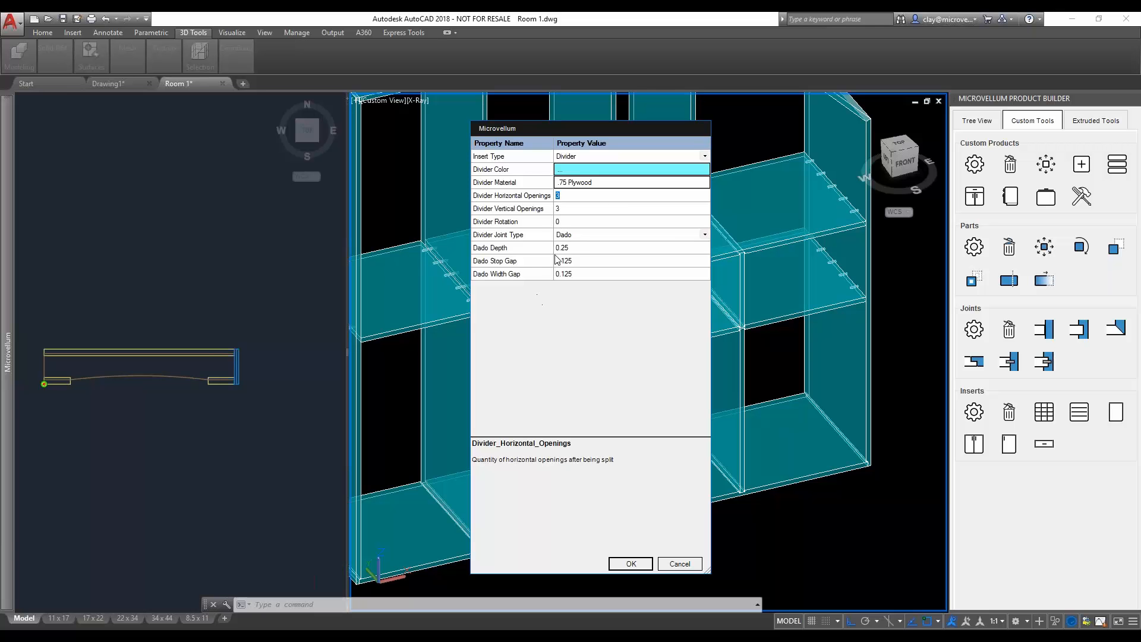
click(631, 564)
click(804, 459)
click(857, 400)
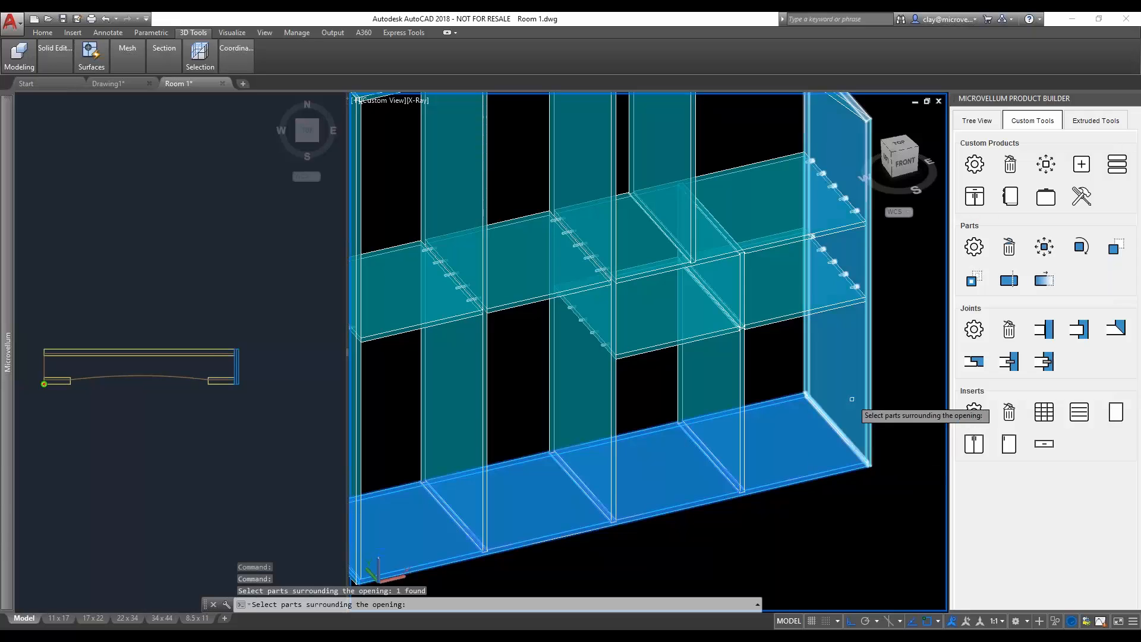
click(811, 314)
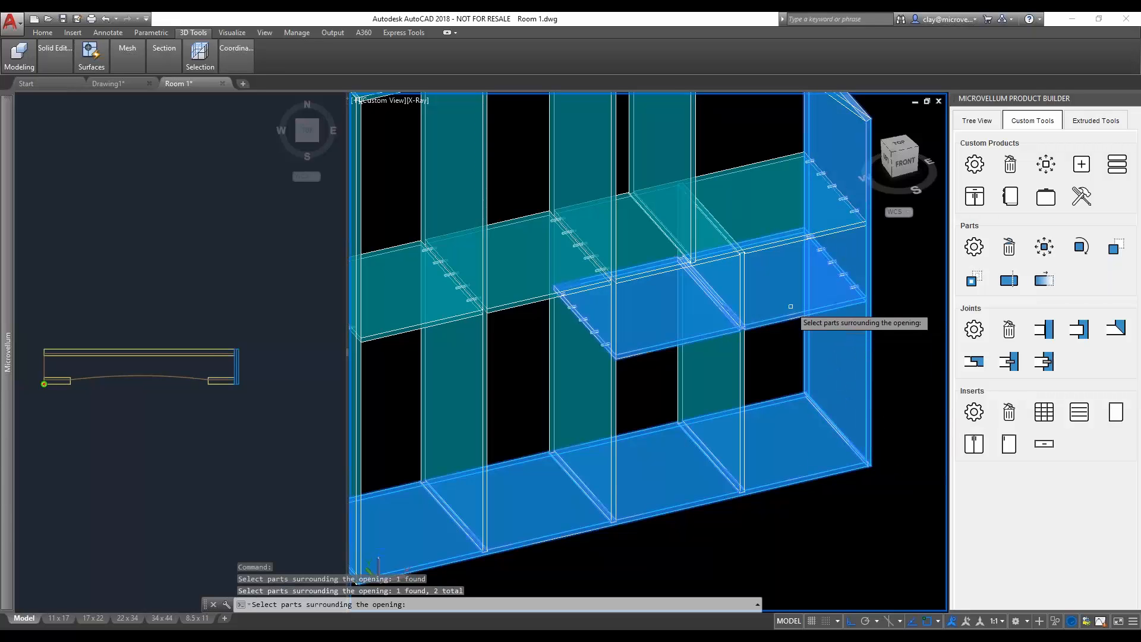
click(740, 364)
key(Return)
scroll(725, 503, up, 8)
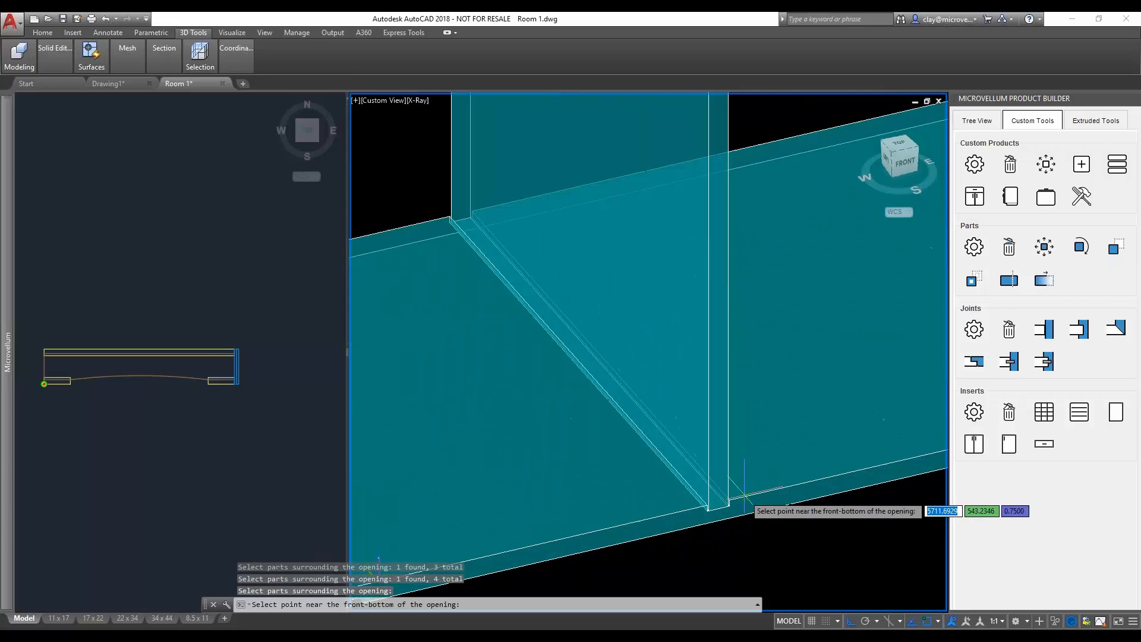
click(723, 503)
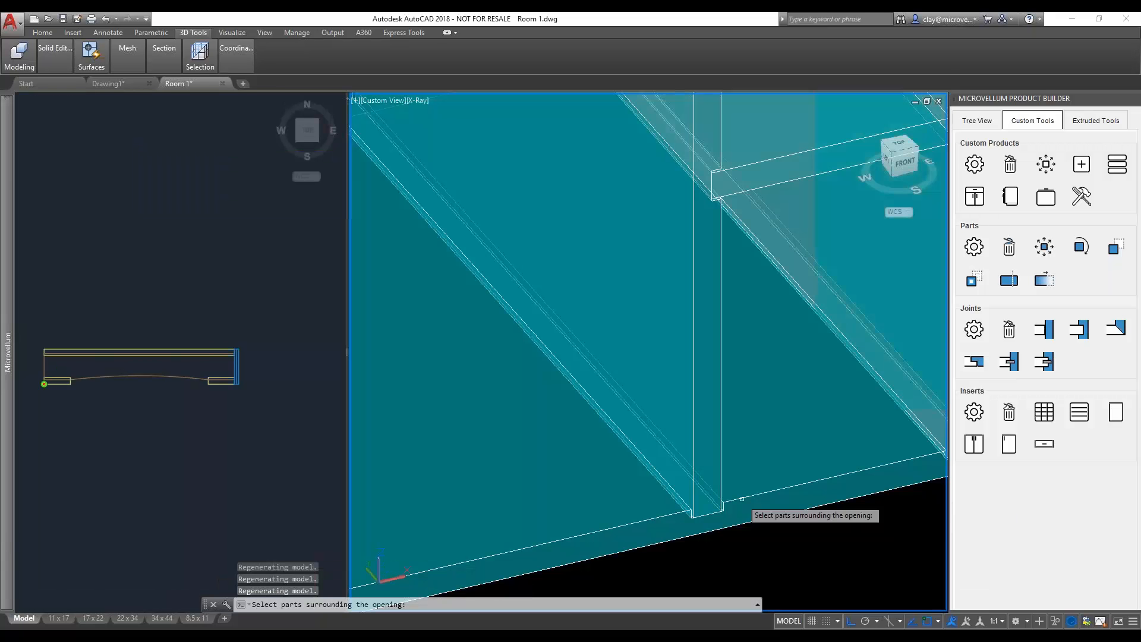
- Insert the same 3 by 3 divider grid in the neighbouring opening below the lower shelf, beside the tall divider
scroll(818, 501, down, 6)
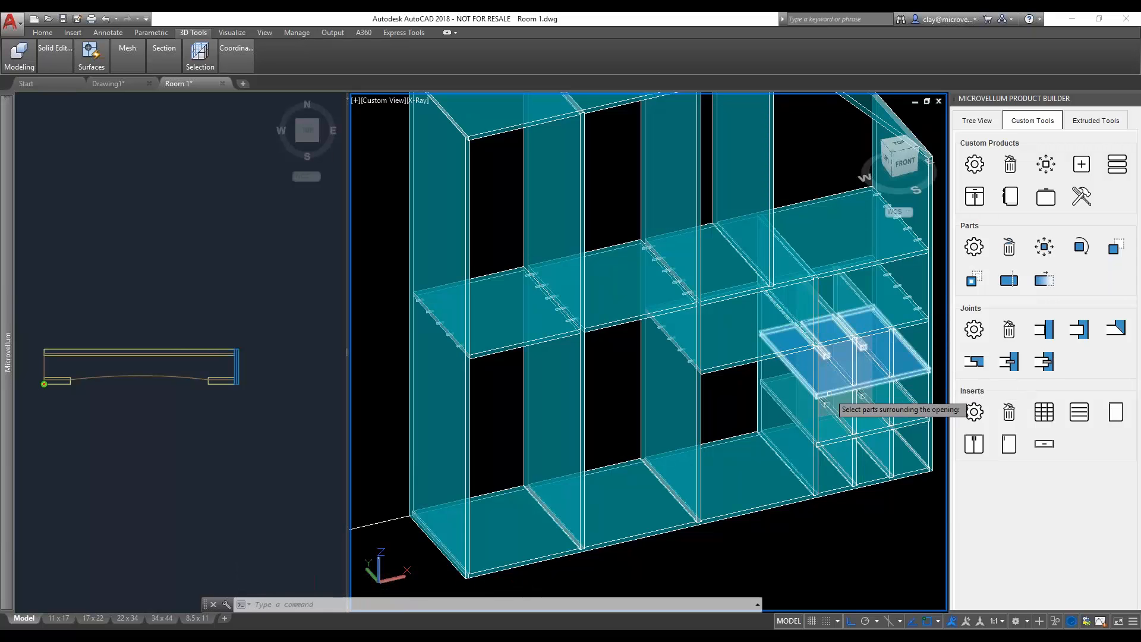
click(760, 480)
click(799, 432)
click(753, 357)
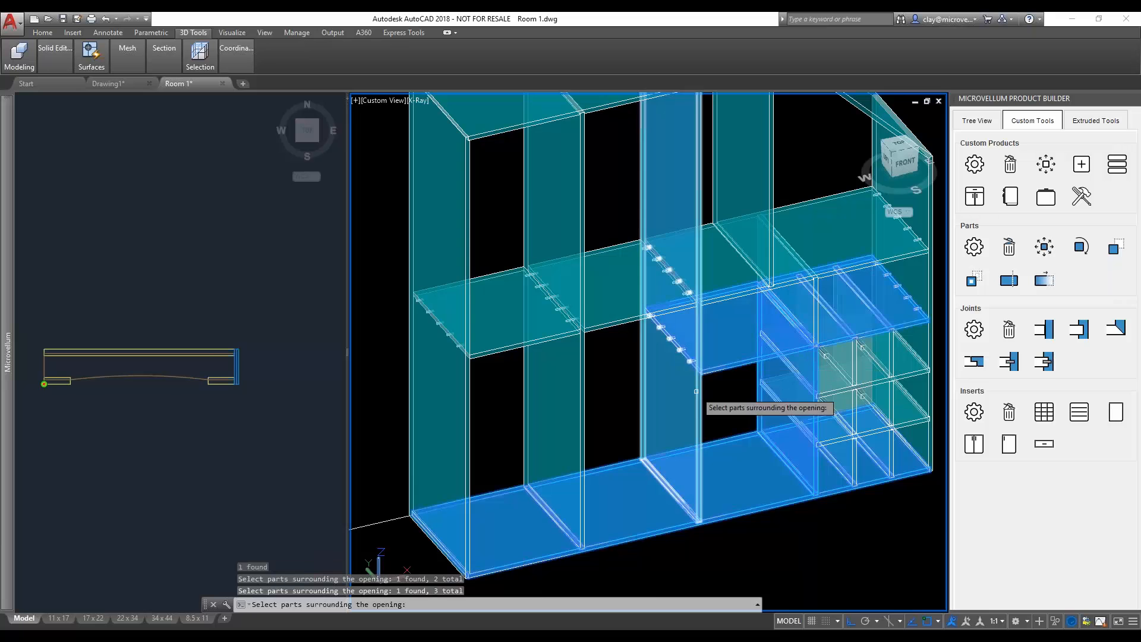
click(696, 386)
key(Return)
scroll(702, 517, up, 5)
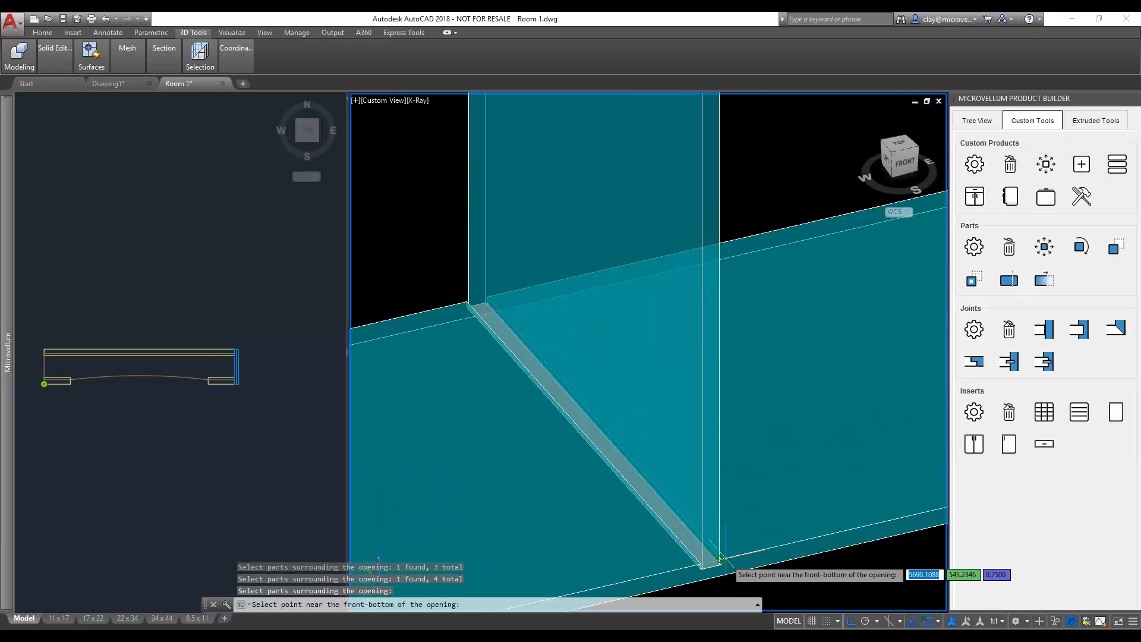
click(728, 559)
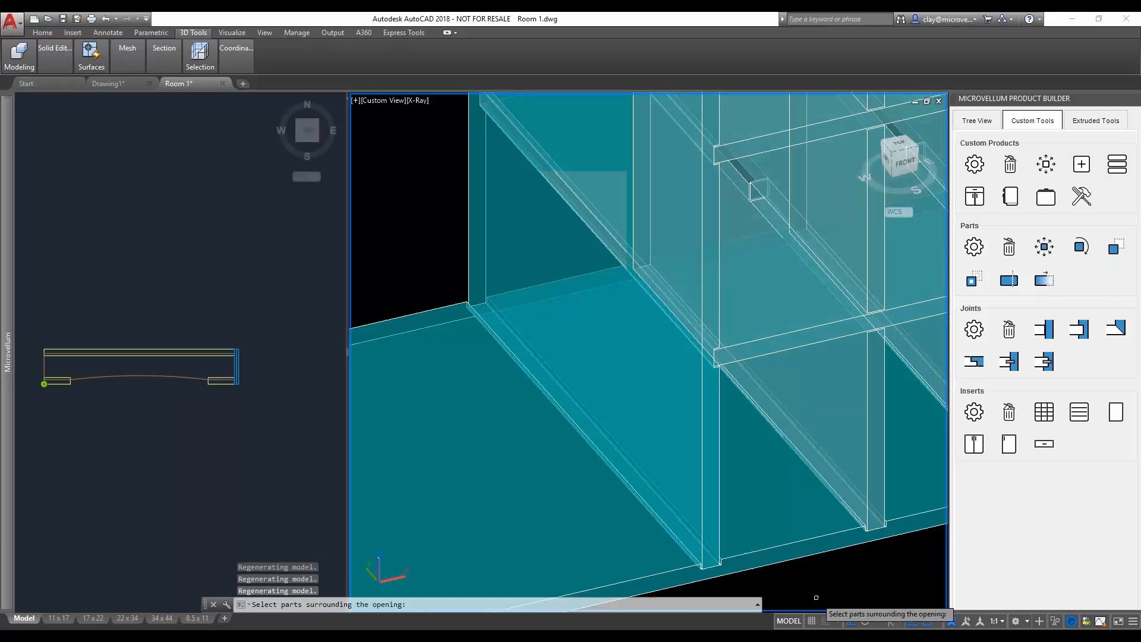
scroll(857, 541, down, 3)
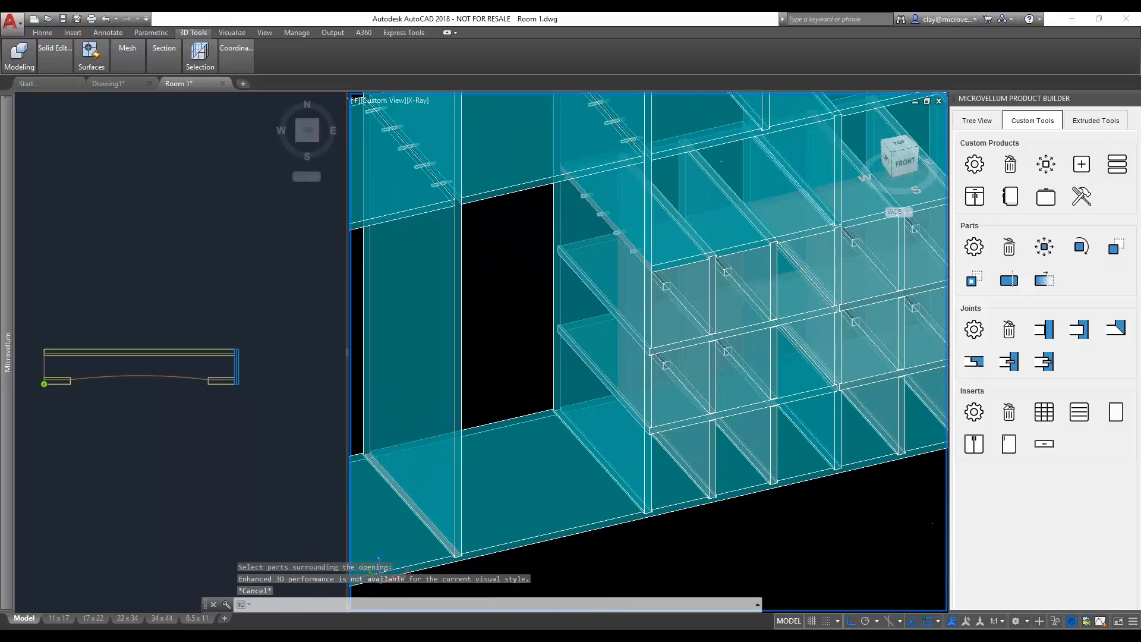
scroll(717, 488, up, 5)
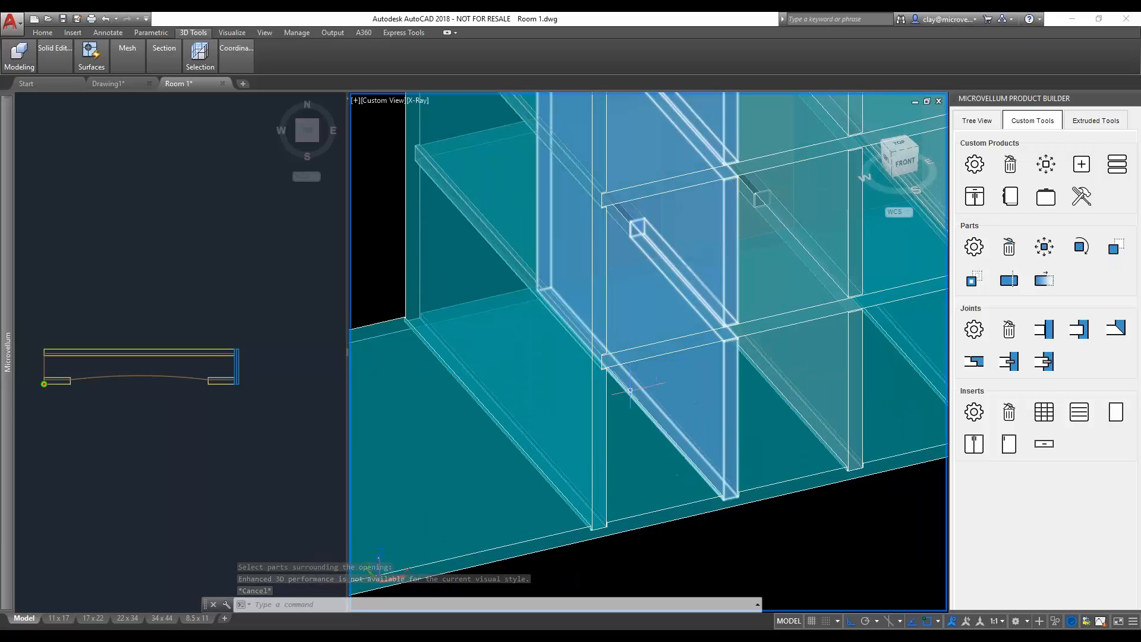
scroll(713, 462, down, 5)
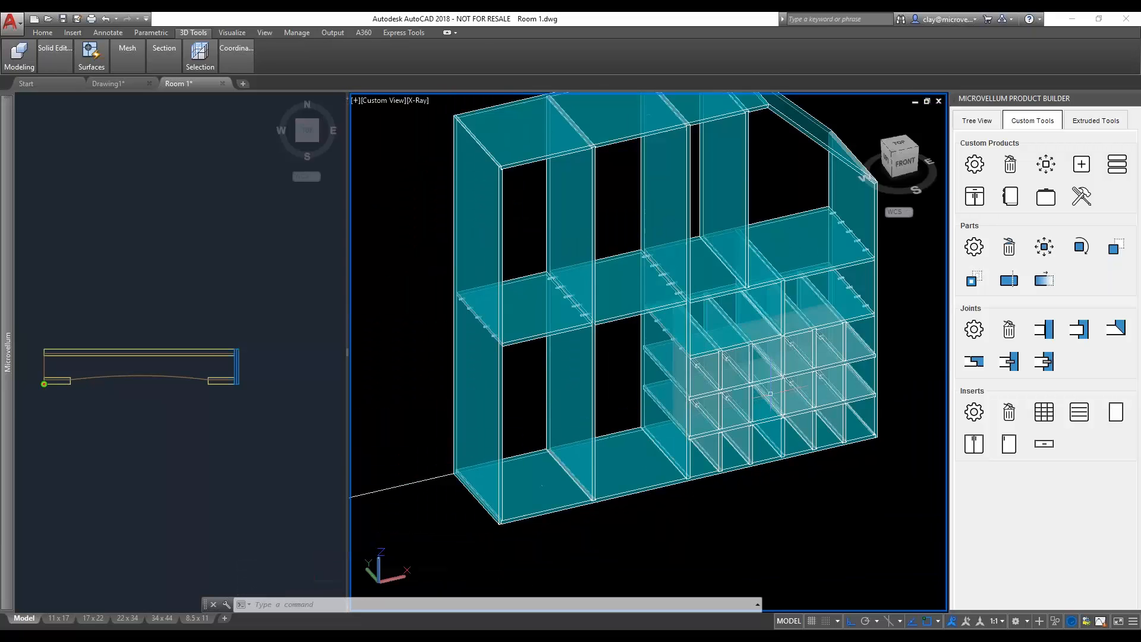
middle_drag(720, 454, 638, 512)
mouse_move(761, 411)
shift+middle_down()
mouse_move(560, 407)
mouse_move(761, 427)
shift+middle_up()
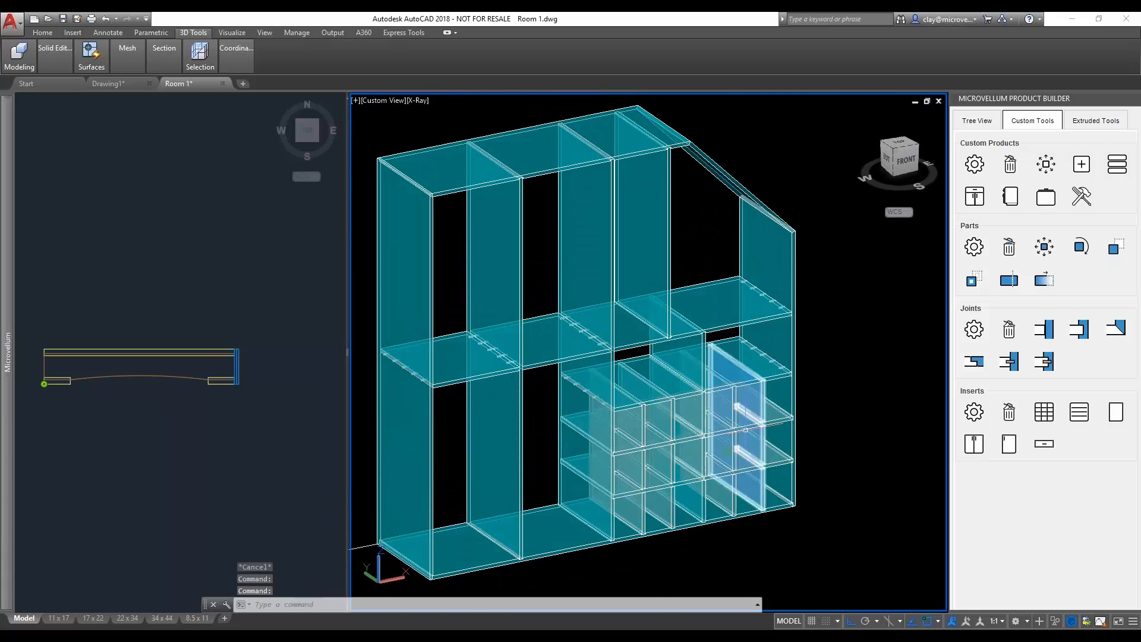
- Add a drawer insert with a box 7 high and 20 deep in the right-hand opening between the middle and lower shelves
scroll(745, 429, up, 3)
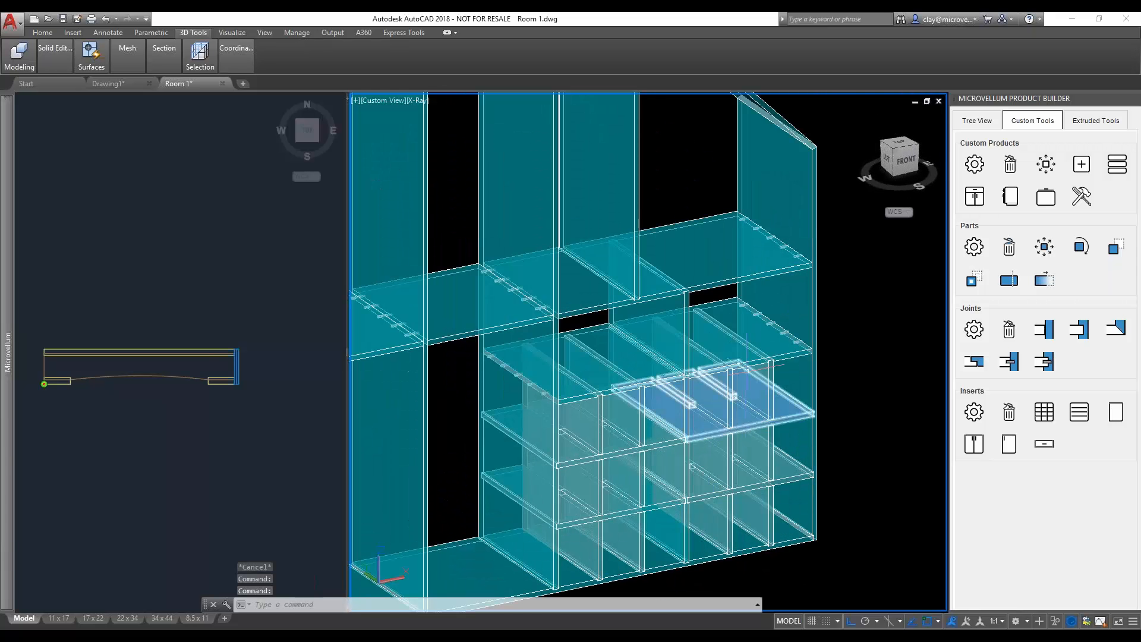
click(1044, 444)
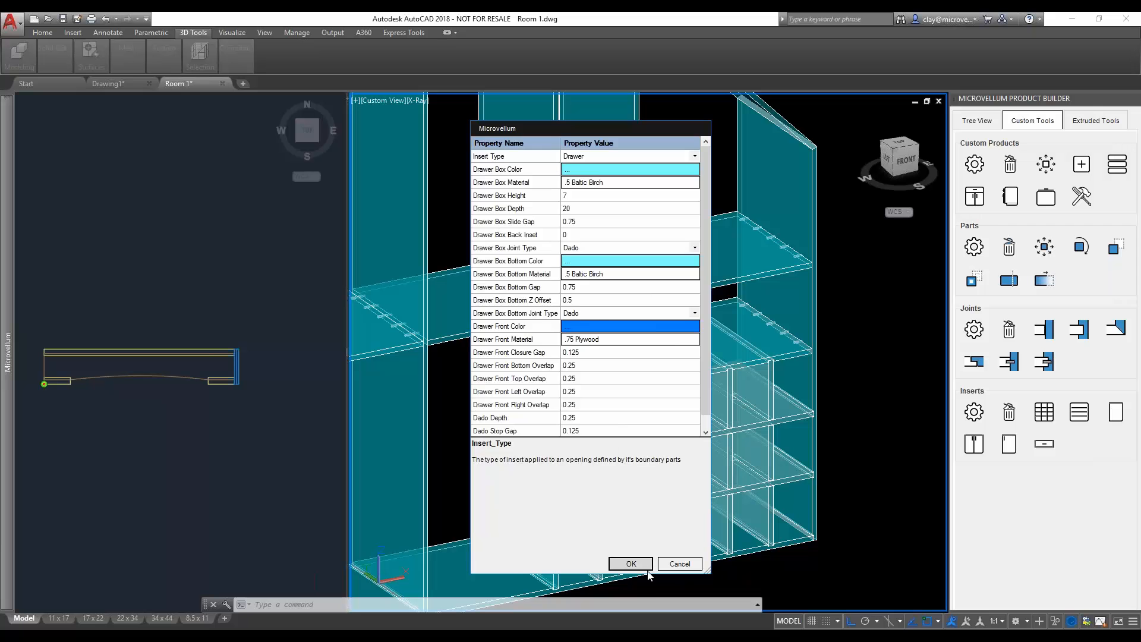
click(631, 565)
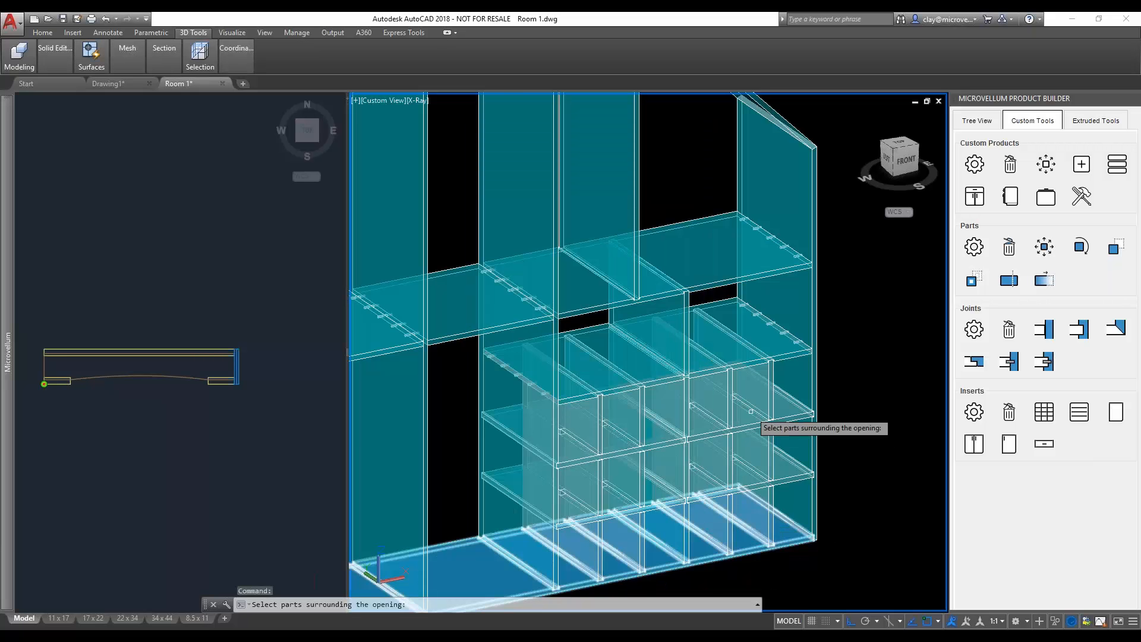
click(760, 346)
click(799, 303)
click(739, 276)
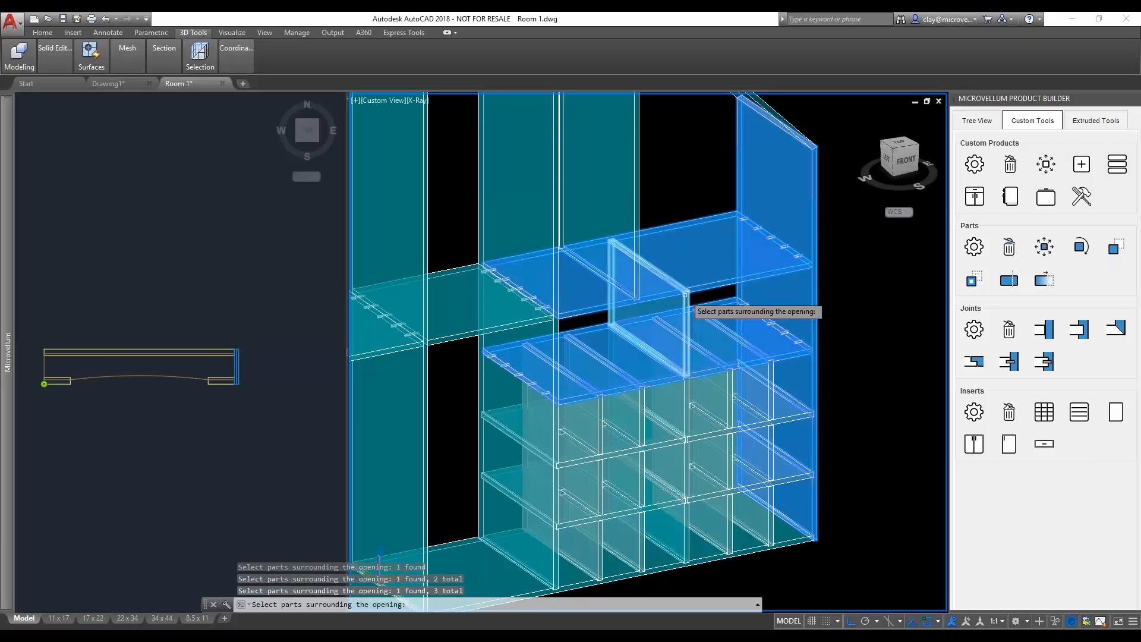
click(671, 305)
key(Return)
scroll(686, 375, up, 5)
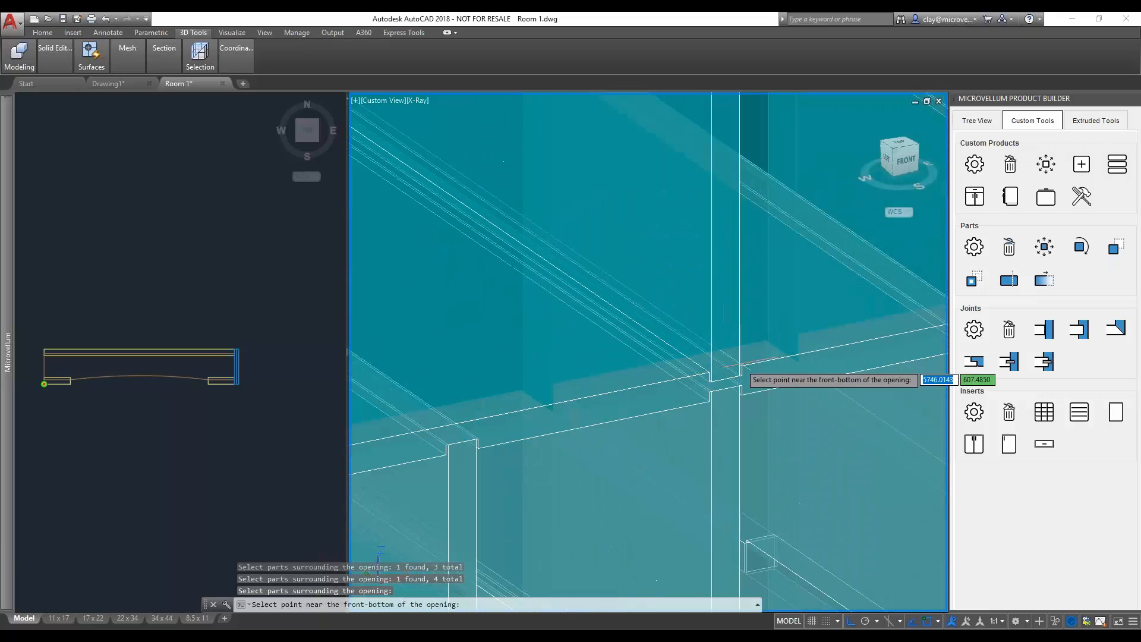
click(725, 380)
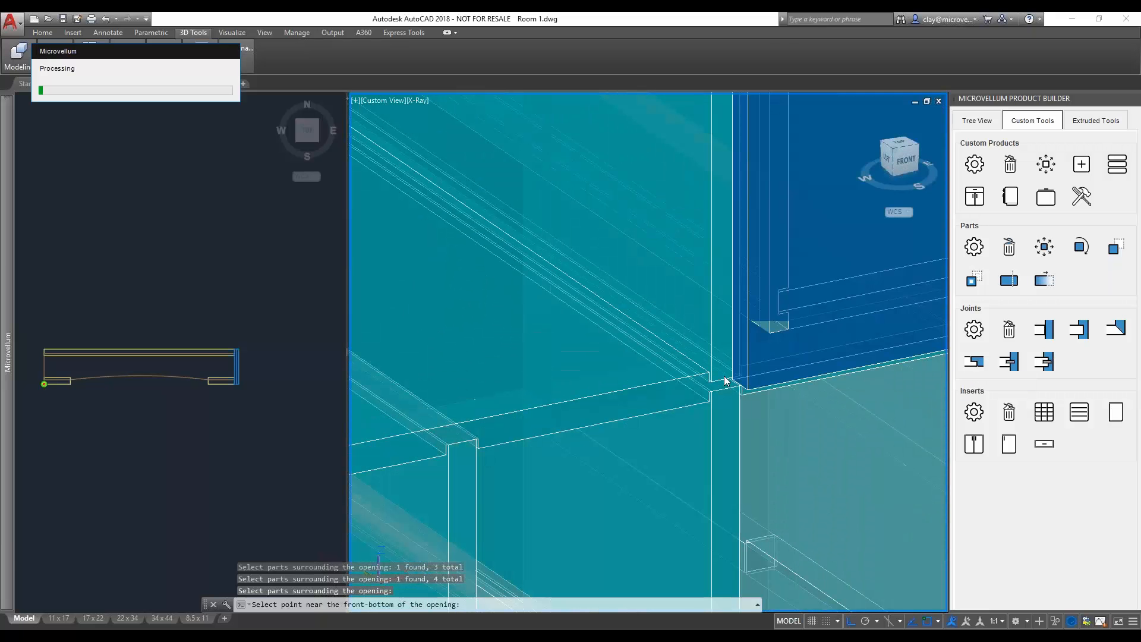
- Add a matching drawer in the left-hand opening between the middle and lower shelves, next to the tall divider
scroll(725, 383, down, 6)
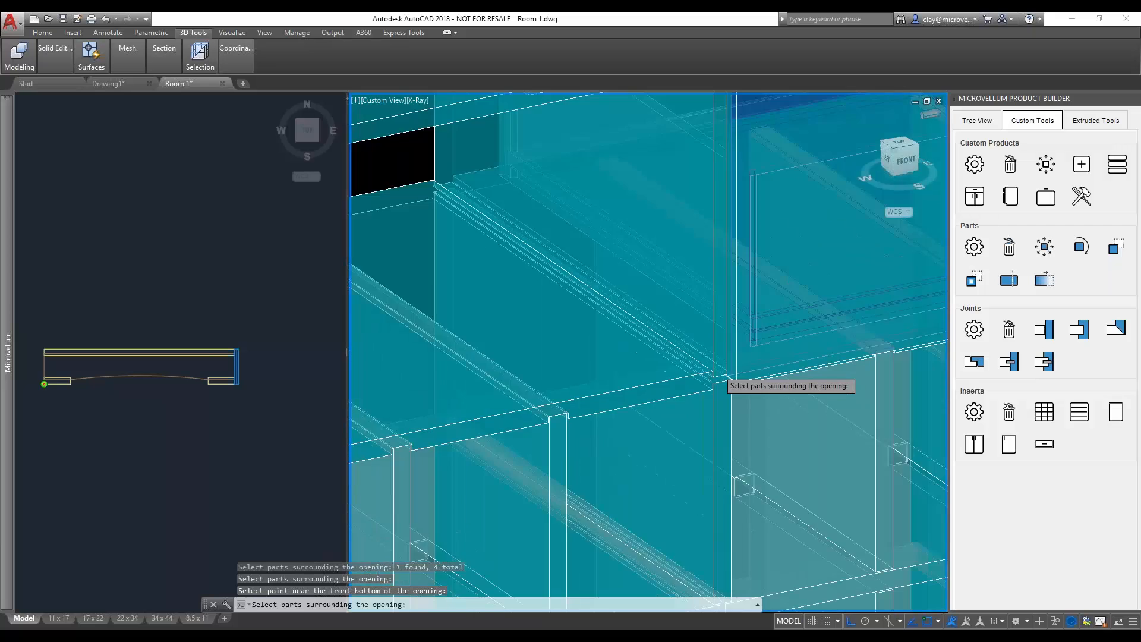
click(699, 348)
click(699, 348)
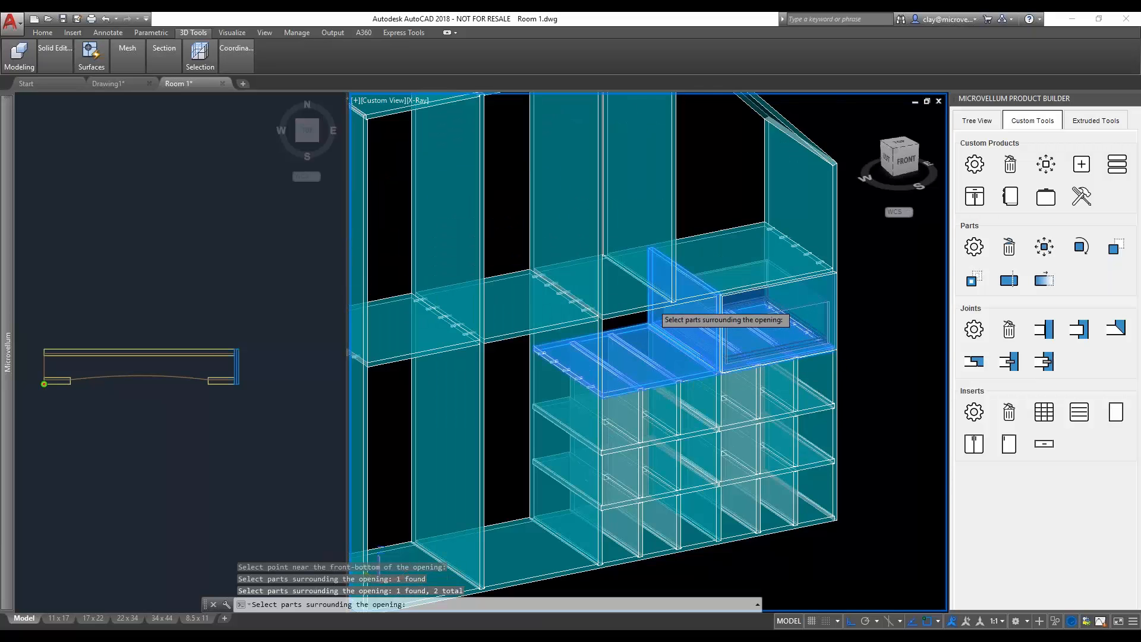
click(652, 305)
click(591, 338)
key(Return)
scroll(609, 374, up, 6)
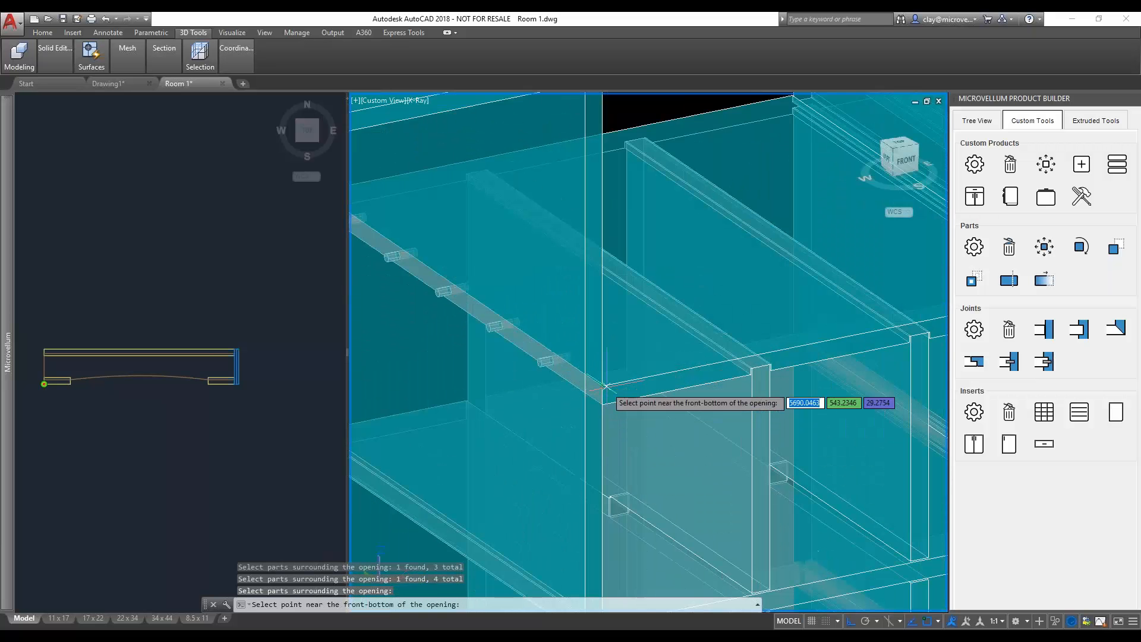
click(607, 393)
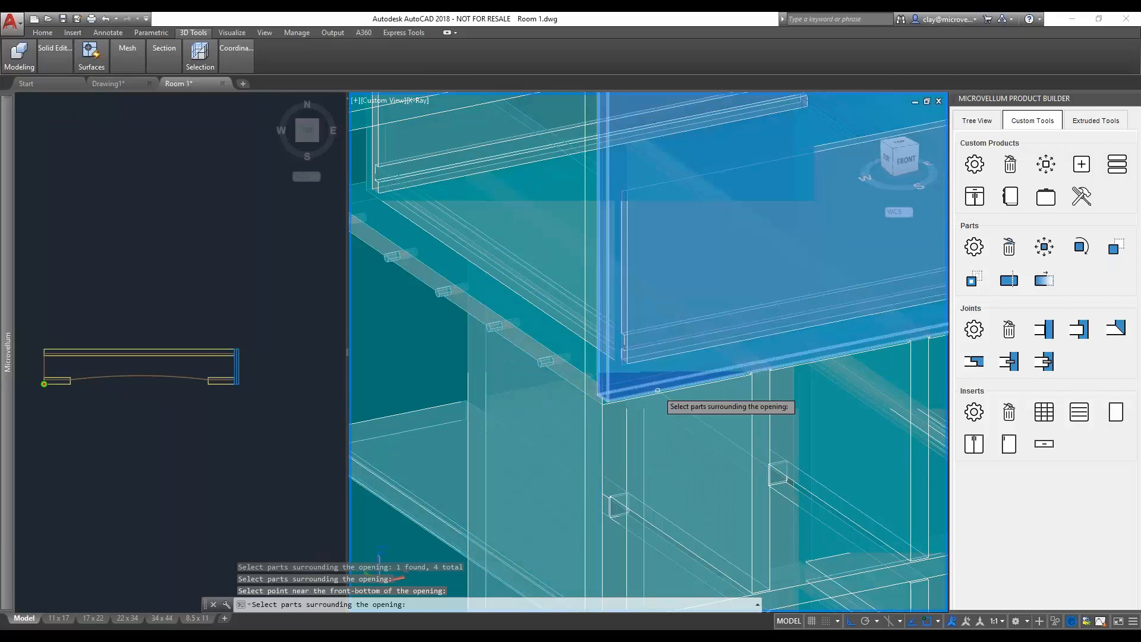
scroll(694, 373, down, 6)
key(Escape)
- Edit the left drawer insert, setting its drawer box height to 8 and drawer box depth to 18
shift+middle_drag(774, 361, 642, 388)
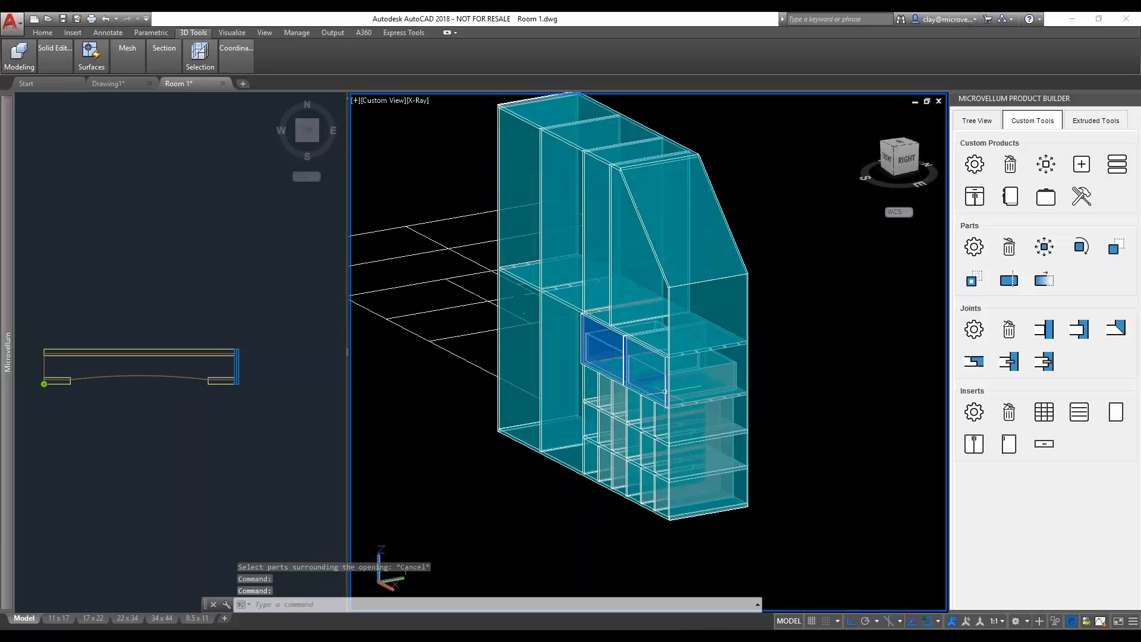
scroll(690, 372, up, 9)
scroll(649, 338, up, 3)
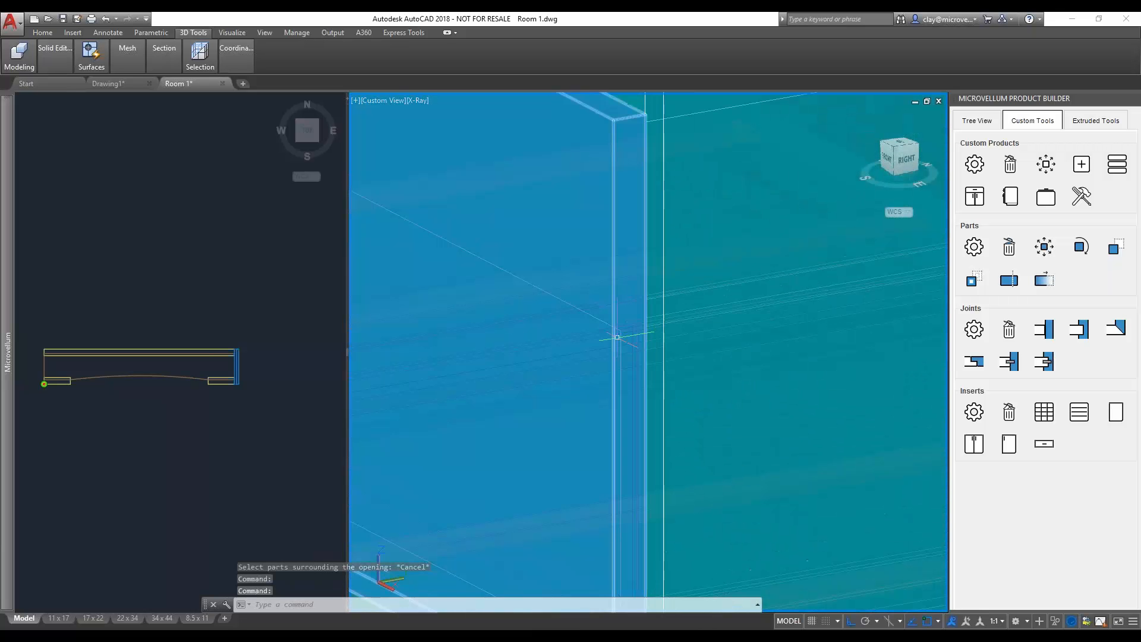
scroll(614, 344, down, 4)
shift+middle_drag(477, 372, 553, 375)
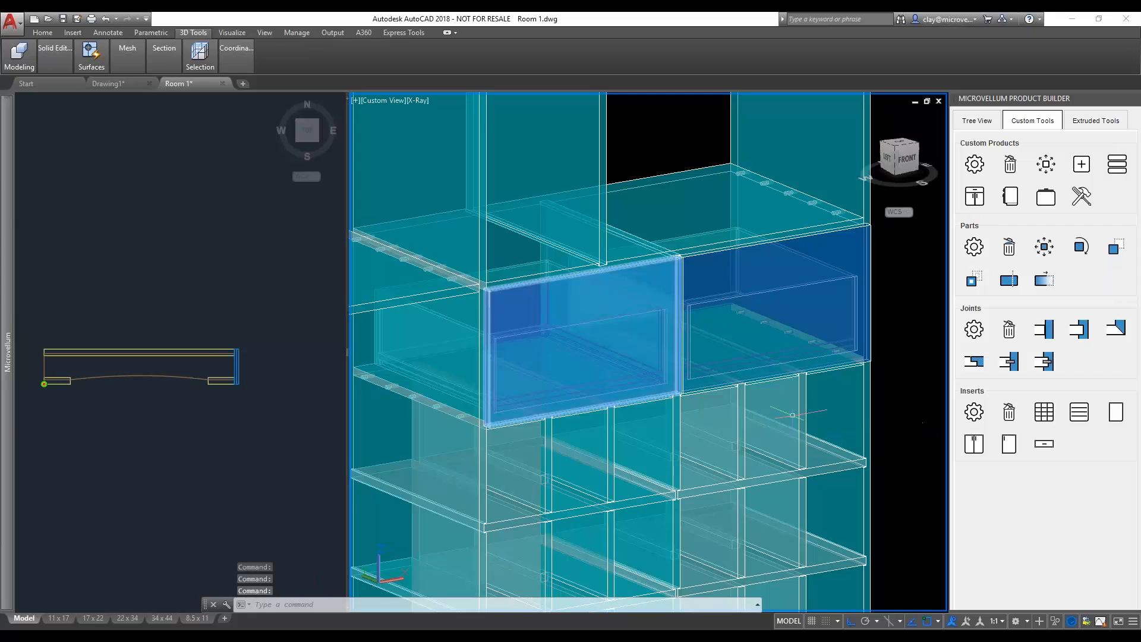
click(976, 418)
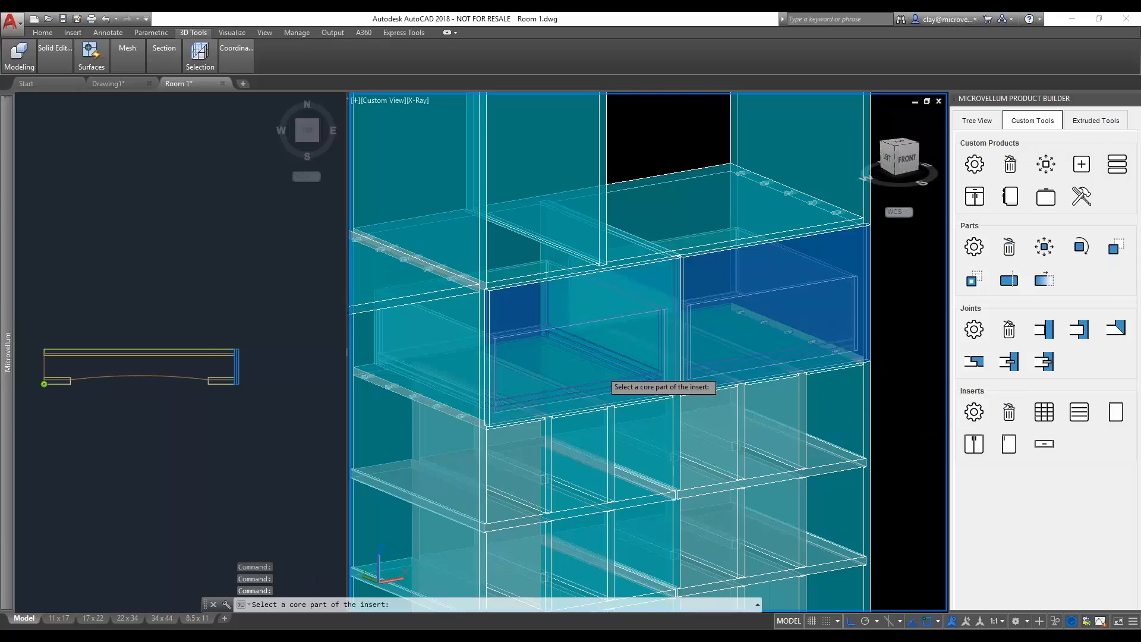
click(606, 375)
click(589, 198)
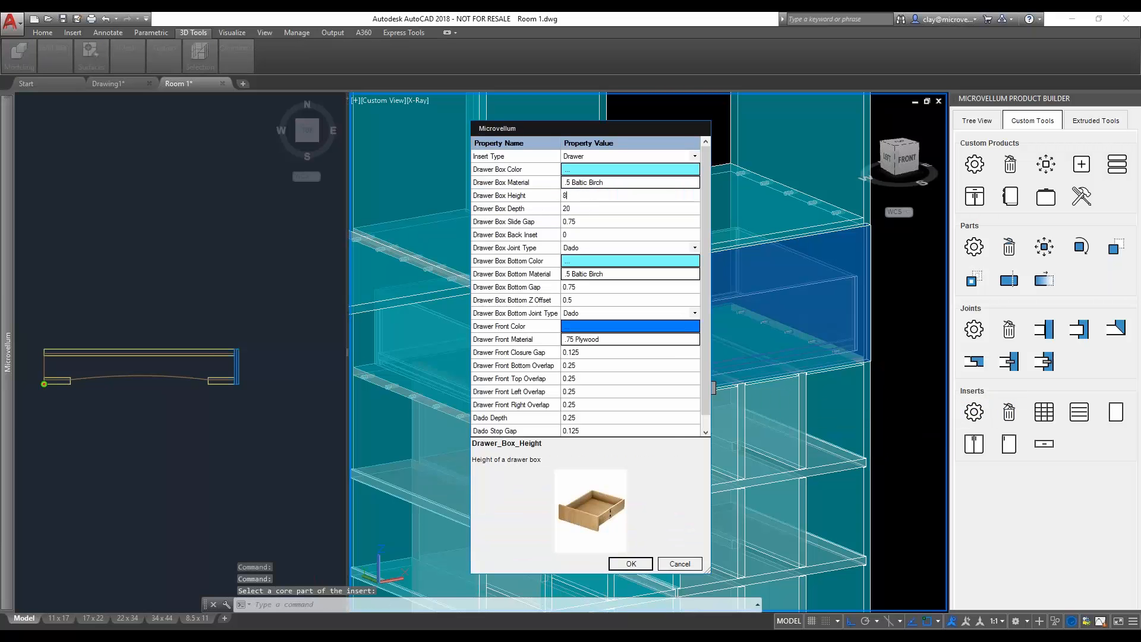
click(580, 208)
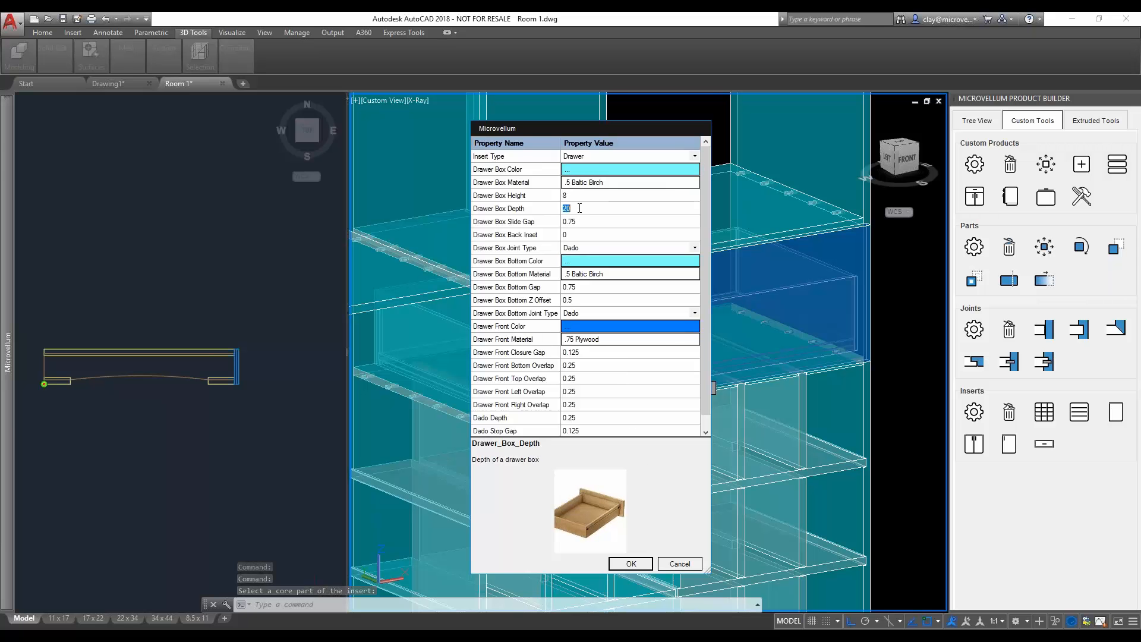
click(631, 563)
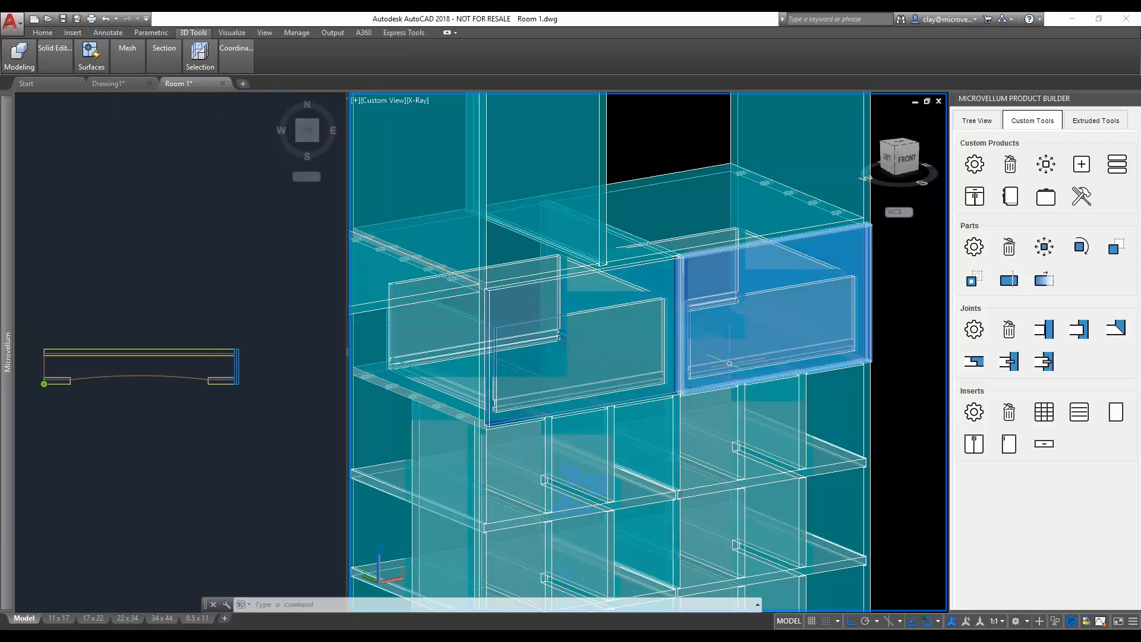
- Edit the right-hand drawer insert, setting its drawer box height to 8 and drawer box depth to 18
click(973, 411)
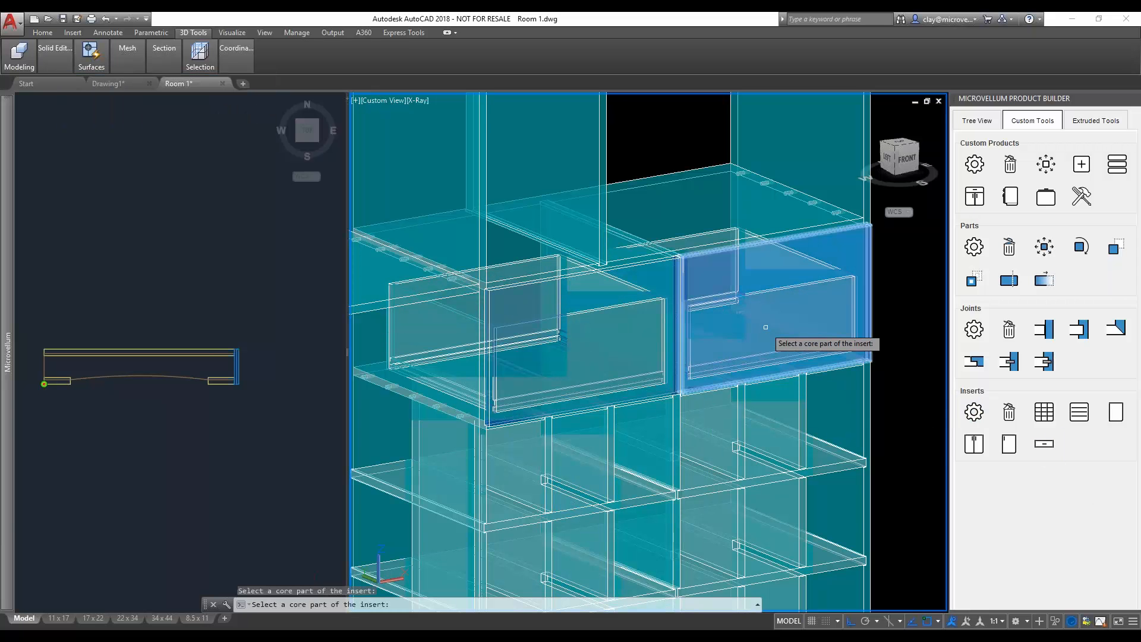
click(751, 347)
click(575, 196)
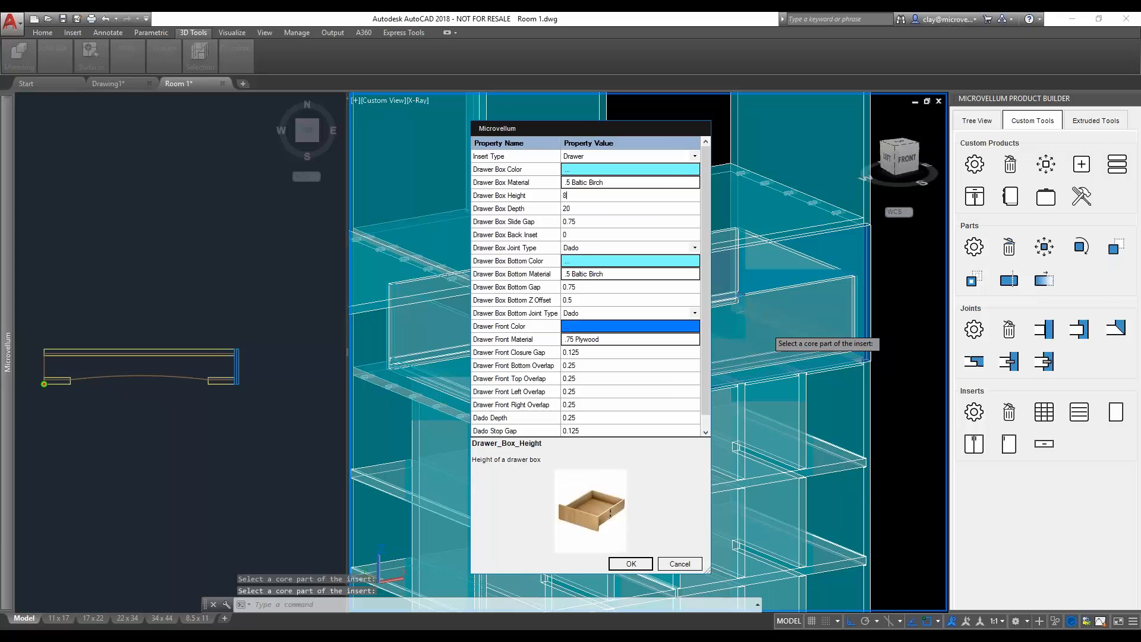
click(574, 209)
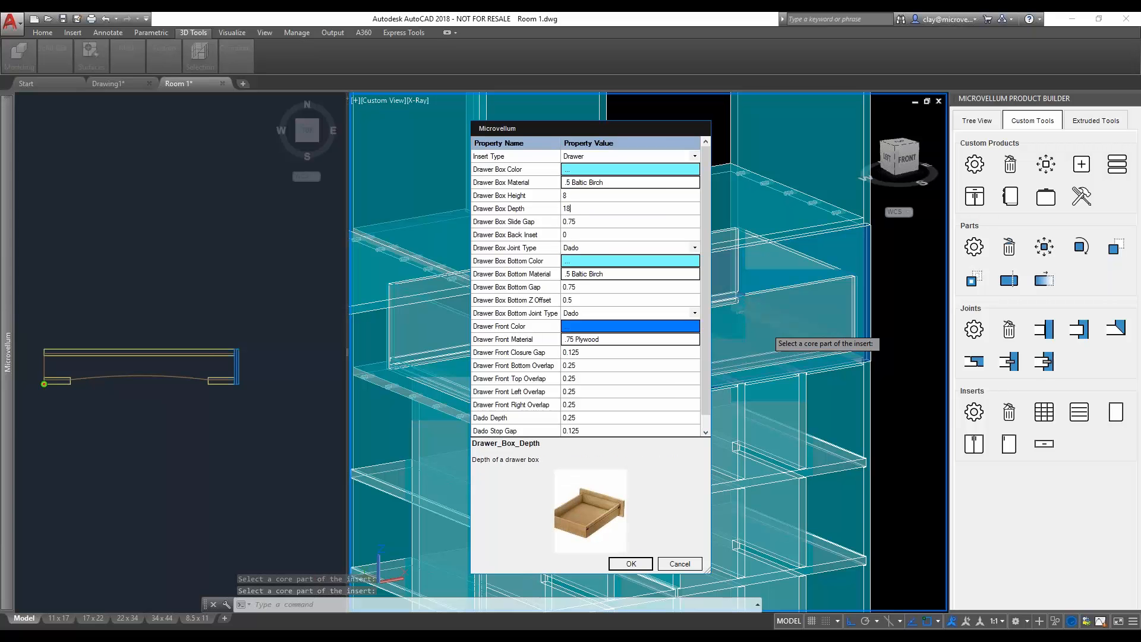
click(643, 565)
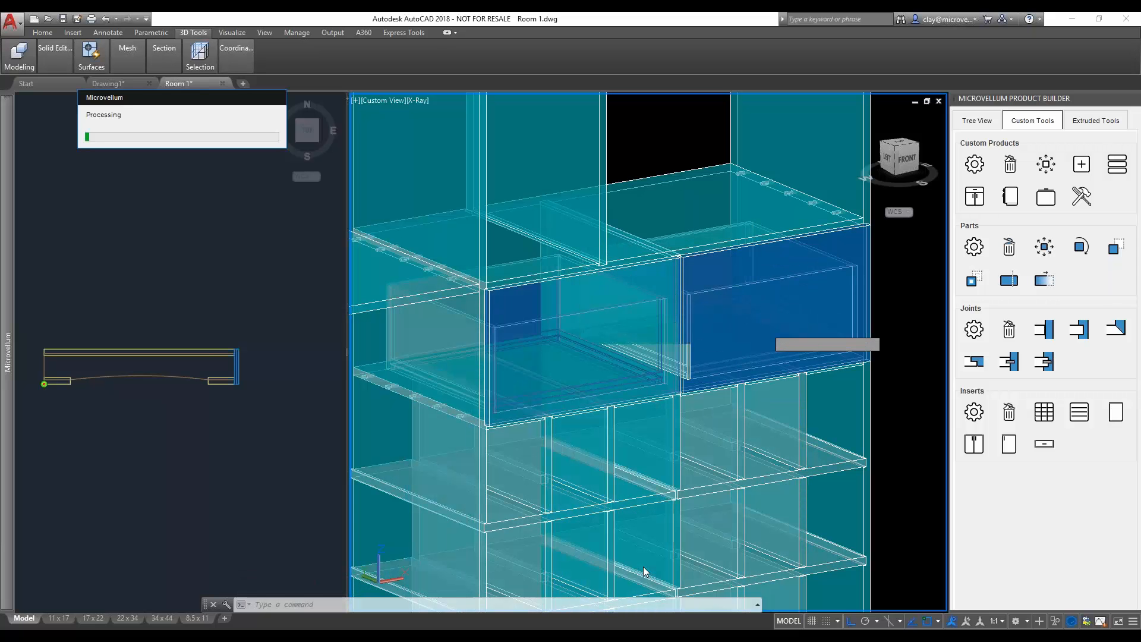
click(913, 377)
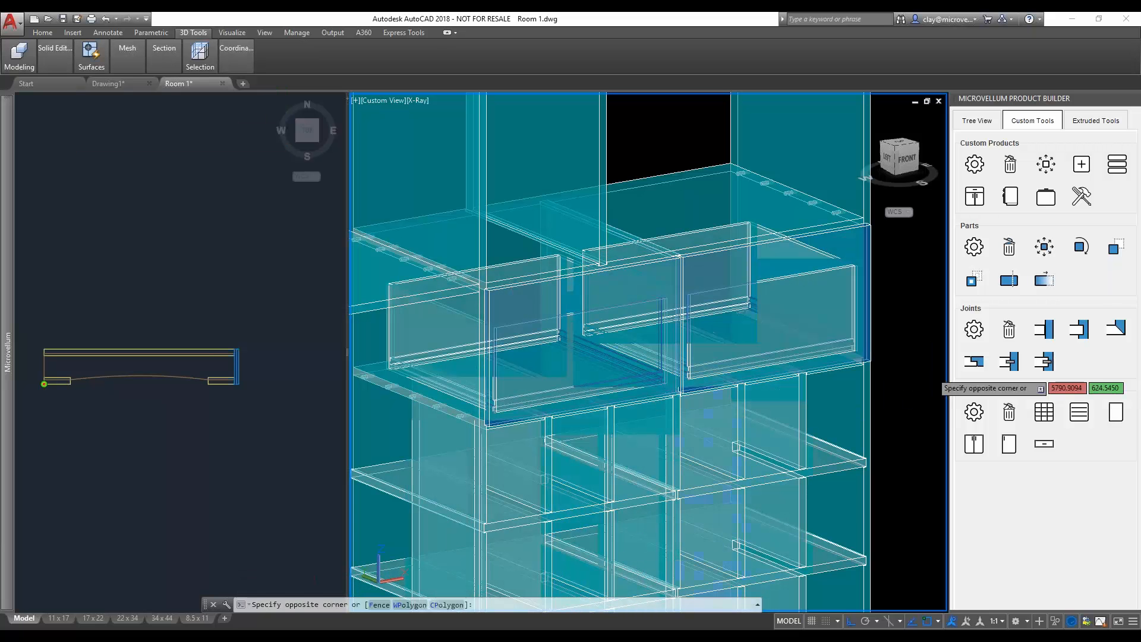
key(Escape)
- Examine the two edited drawers and the divider grids below them from several angles
middle_drag(908, 376, 831, 387)
middle_drag(500, 471, 593, 444)
shift+middle_drag(583, 423, 554, 410)
scroll(630, 345, down, 2)
middle_drag(661, 323, 641, 351)
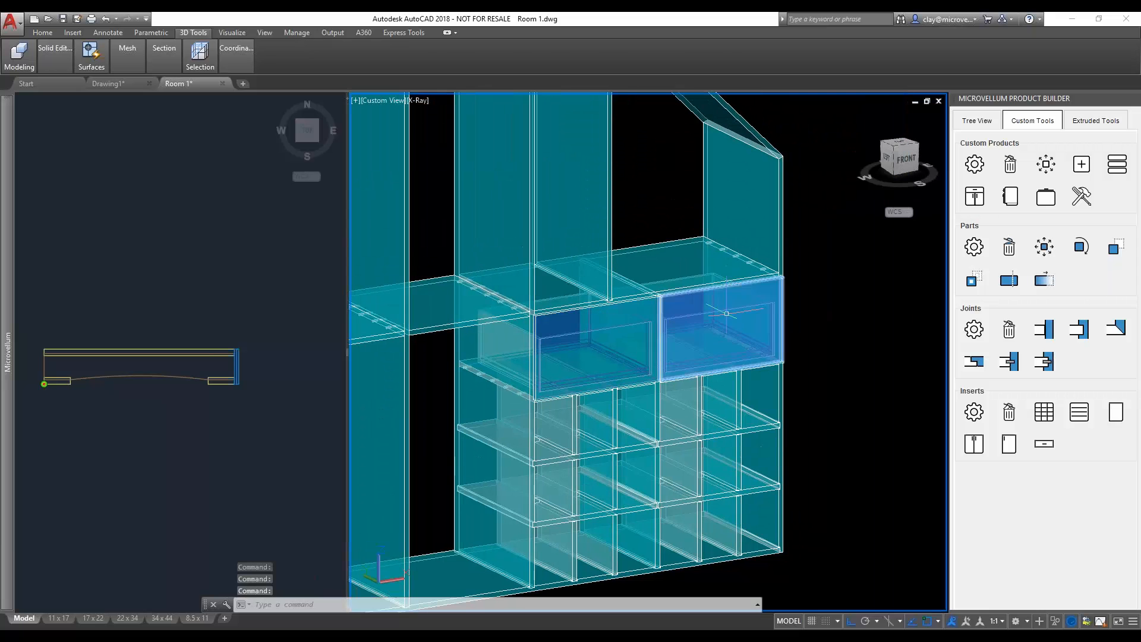
shift+middle_drag(722, 318, 722, 342)
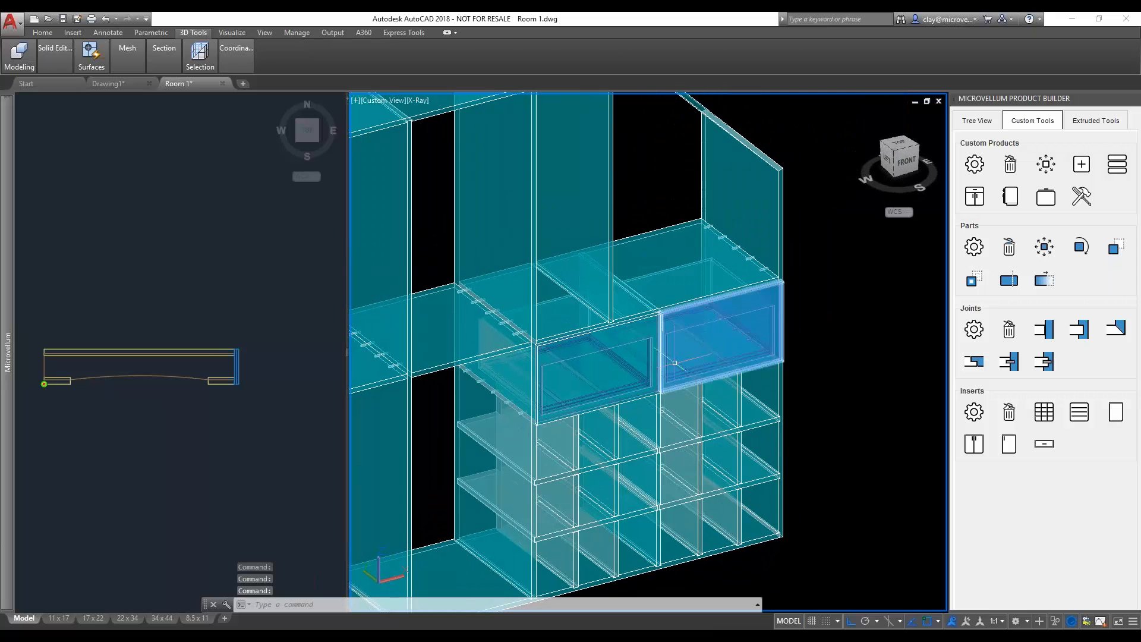
shift+middle_drag(634, 334, 619, 351)
middle_drag(571, 271, 609, 336)
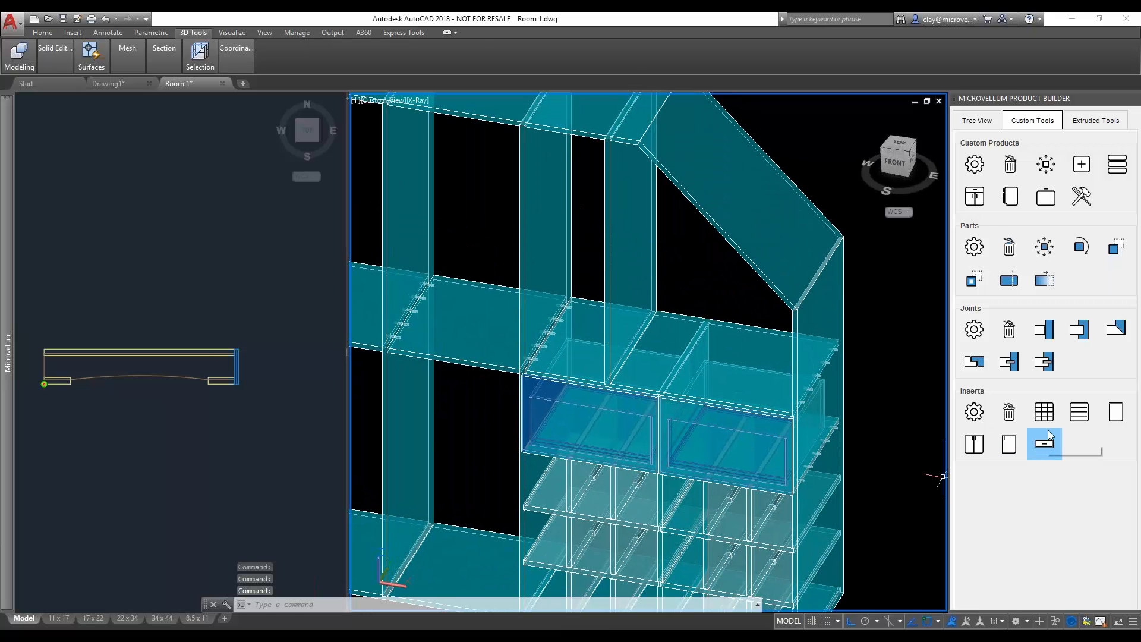
- Configure a shelf insert with Fixed shelf type, a quantity of 4 and a shelf set back space of 0
click(1079, 414)
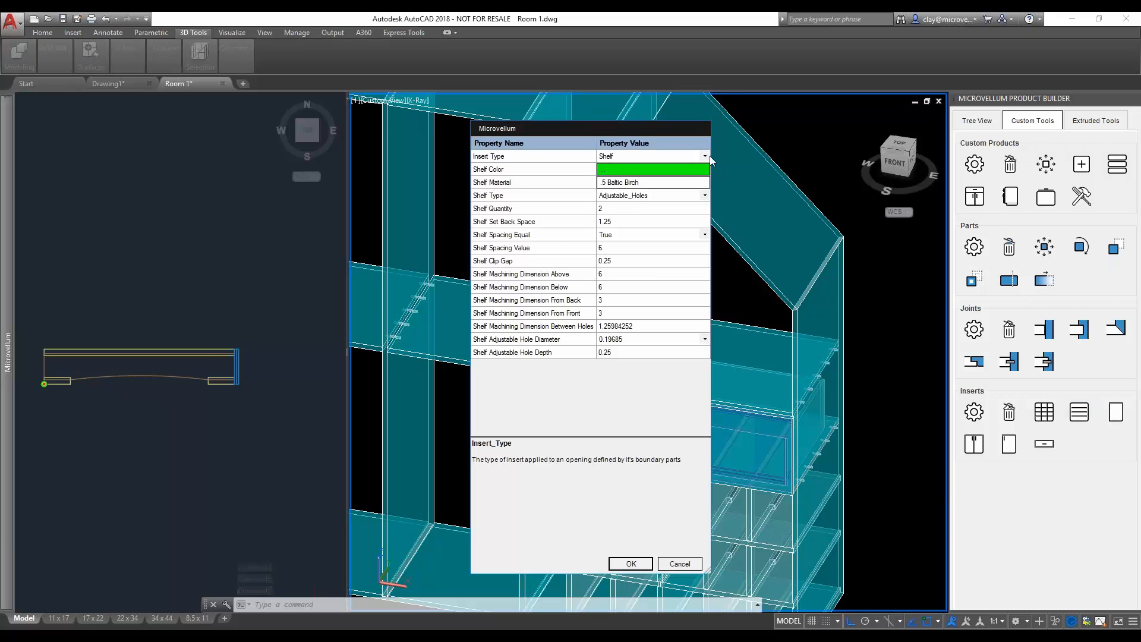
click(705, 156)
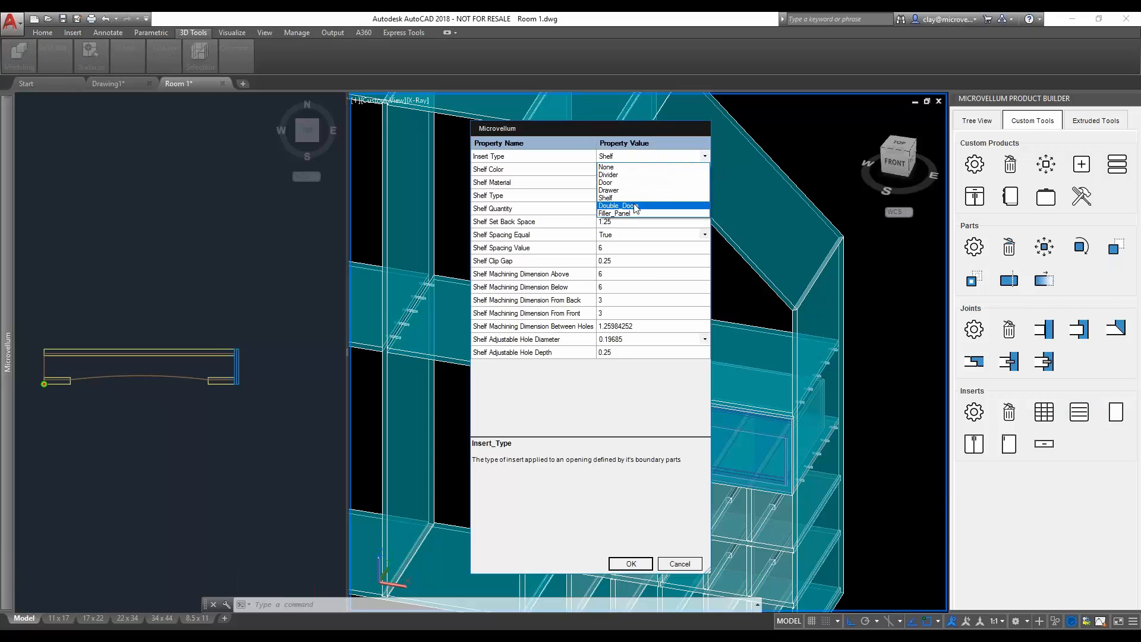
click(620, 133)
click(653, 197)
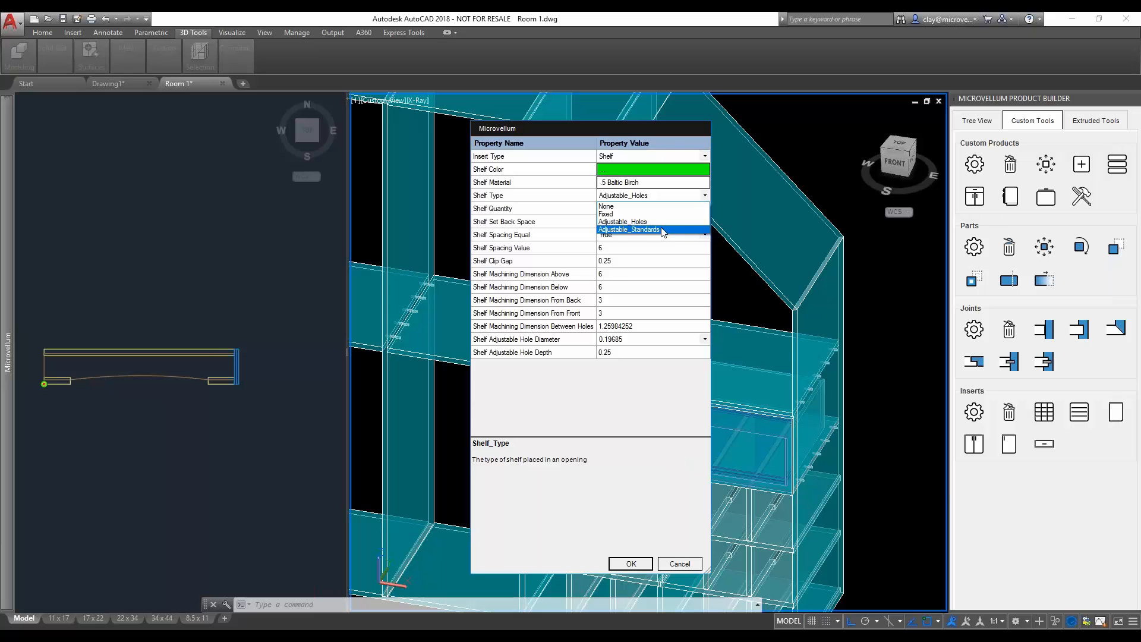
click(608, 214)
click(563, 223)
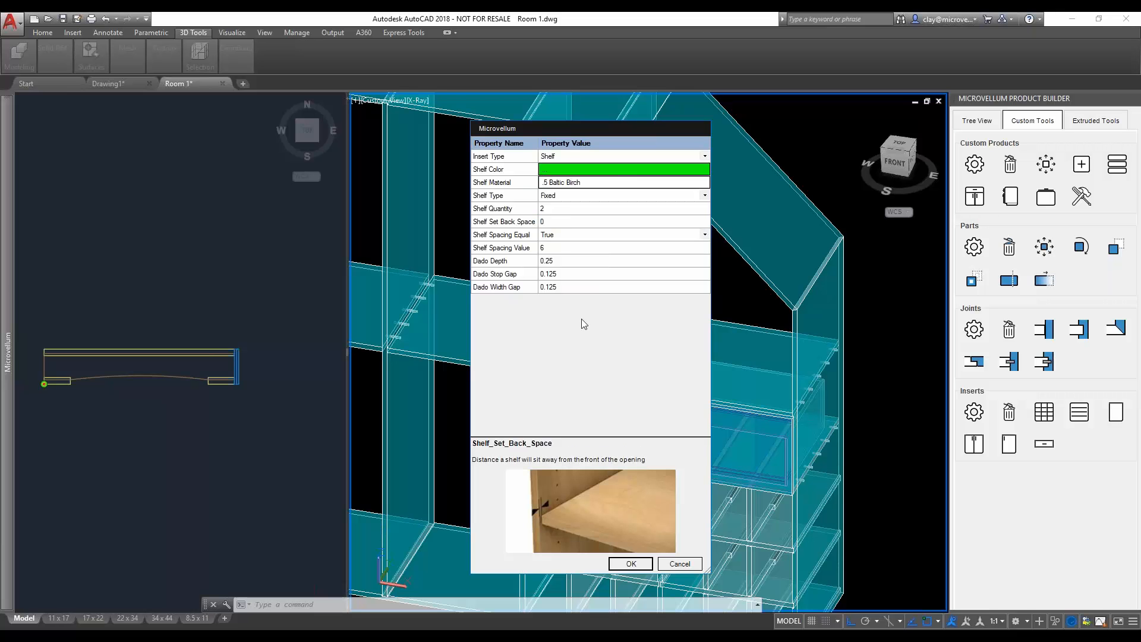
click(556, 209)
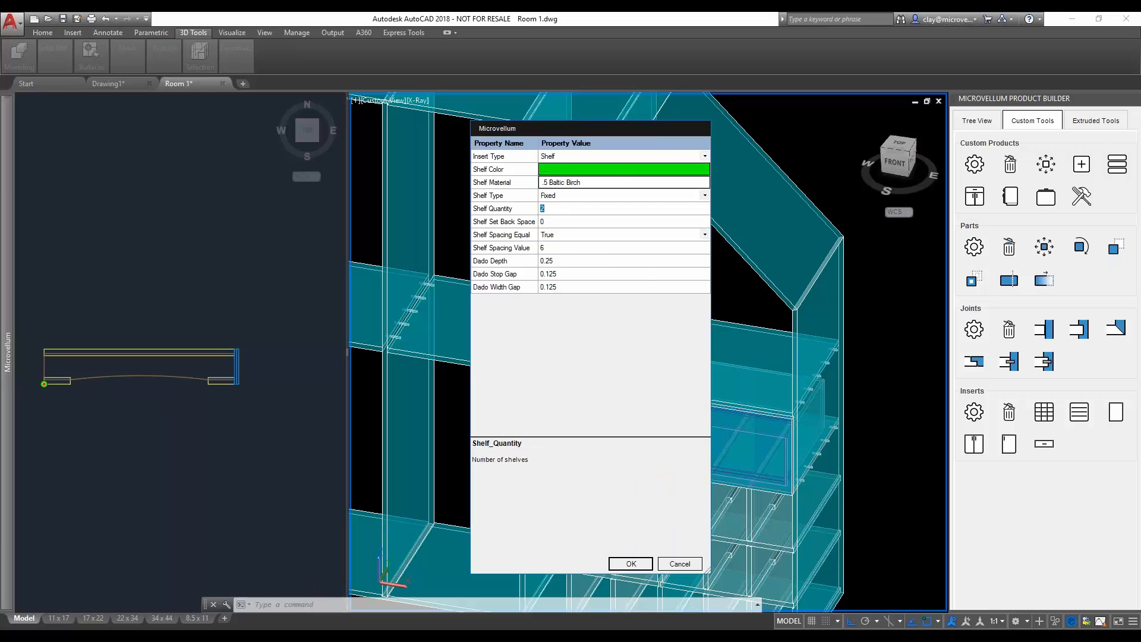
click(631, 564)
- Place the four fixed shelves in the narrow upper opening above the left drawer, bounded by two uprights, the middle shelf and the top
click(538, 300)
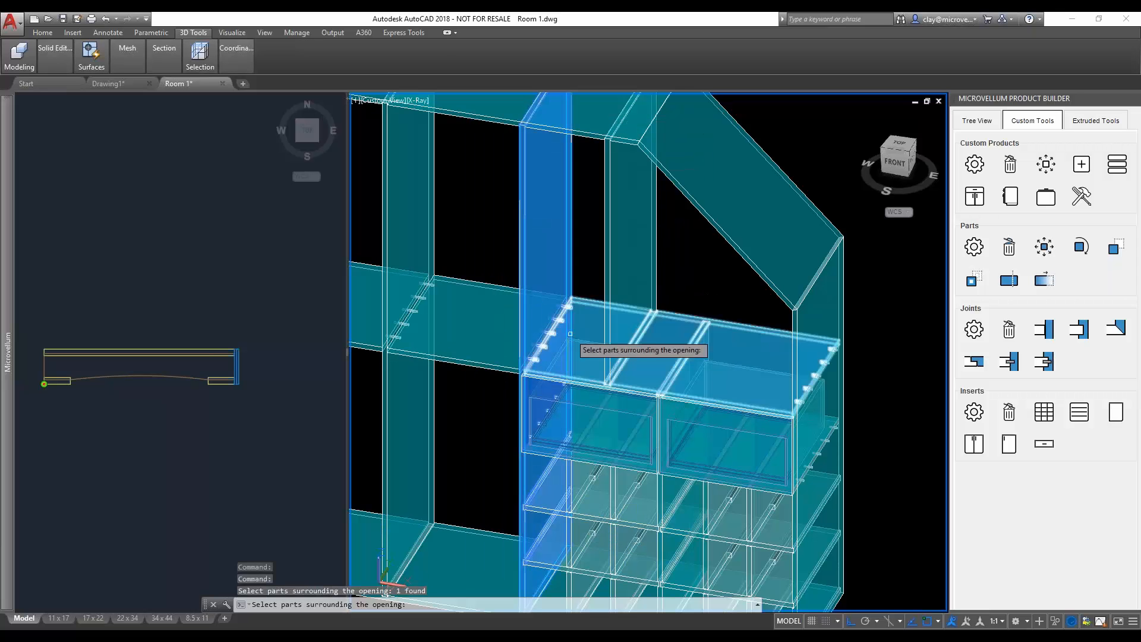
click(570, 333)
click(621, 274)
click(580, 124)
key(Return)
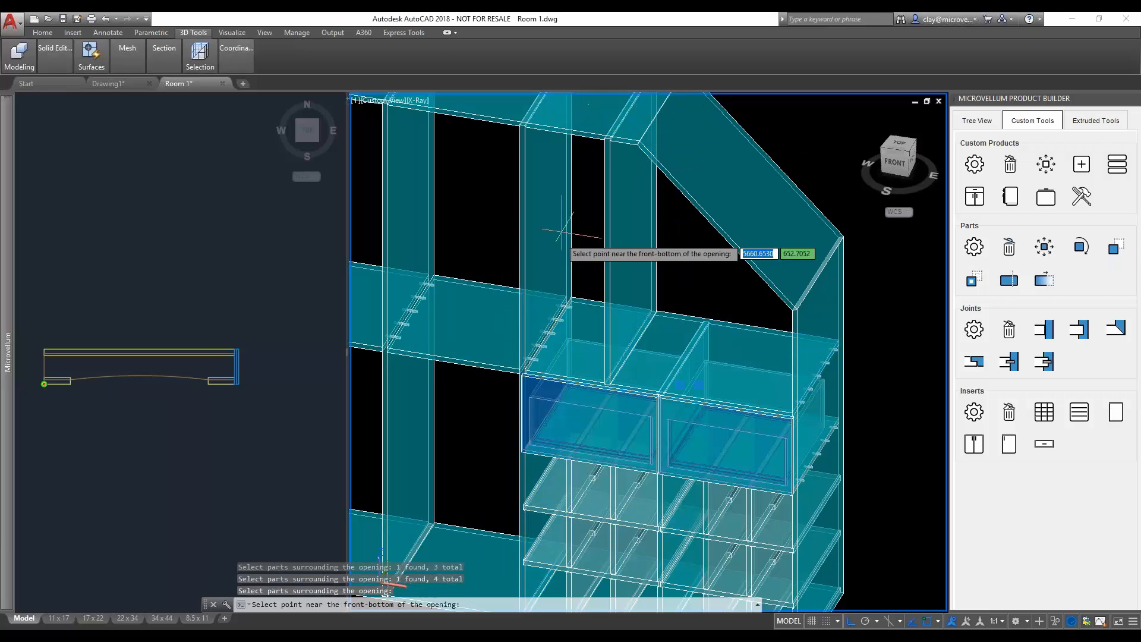
scroll(517, 363, up, 5)
click(521, 361)
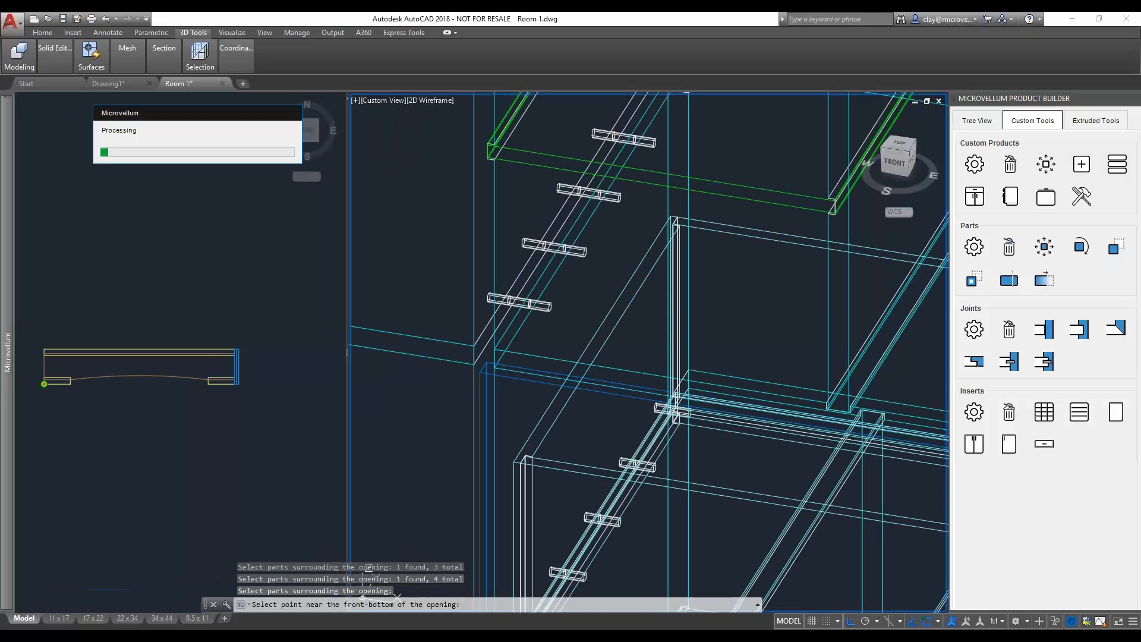
scroll(517, 356, down, 5)
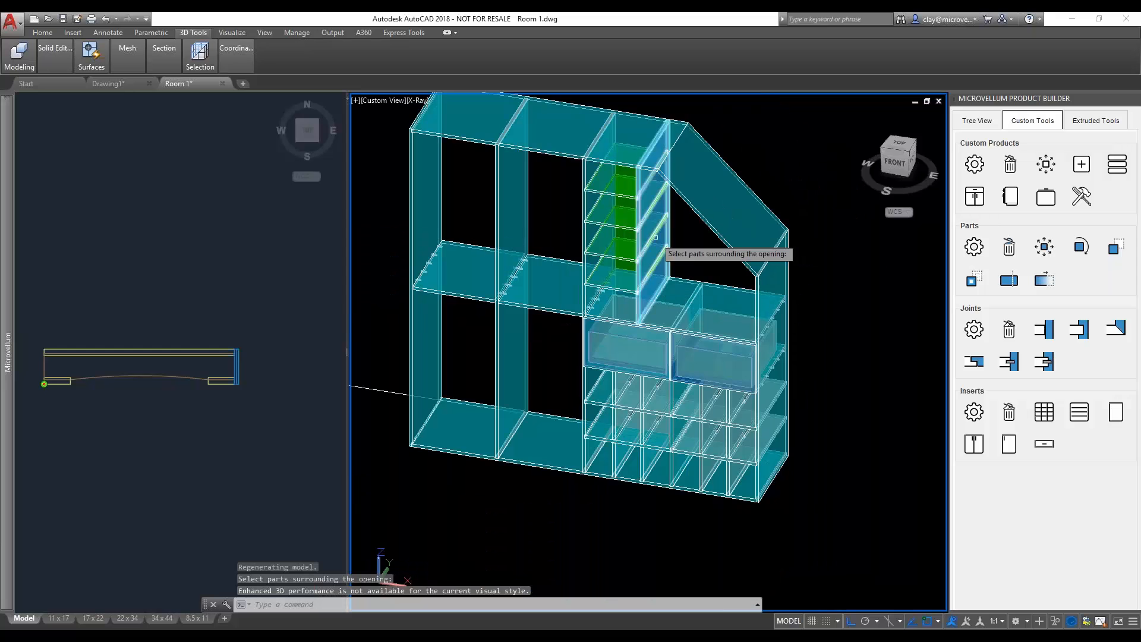
key(Escape)
- Start a double-doors insert in .75 Plywood and define its opening by the five parts enclosing the upper space under the sloped panel
middle_drag(599, 284, 658, 321)
shift+middle_drag(658, 320, 587, 309)
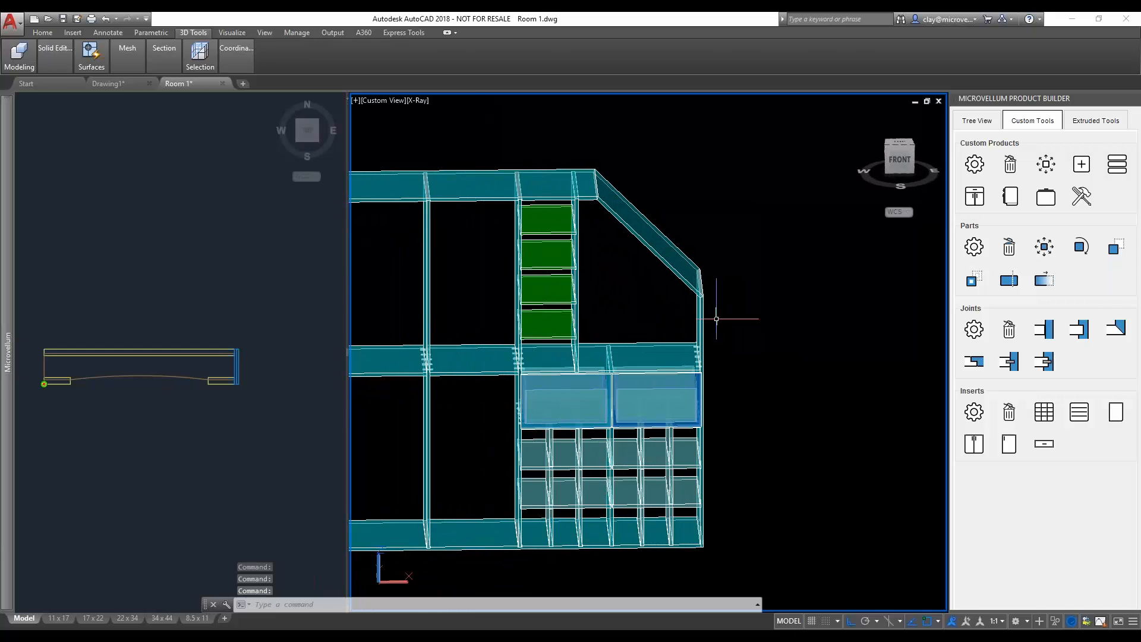
shift+middle_drag(716, 319, 650, 341)
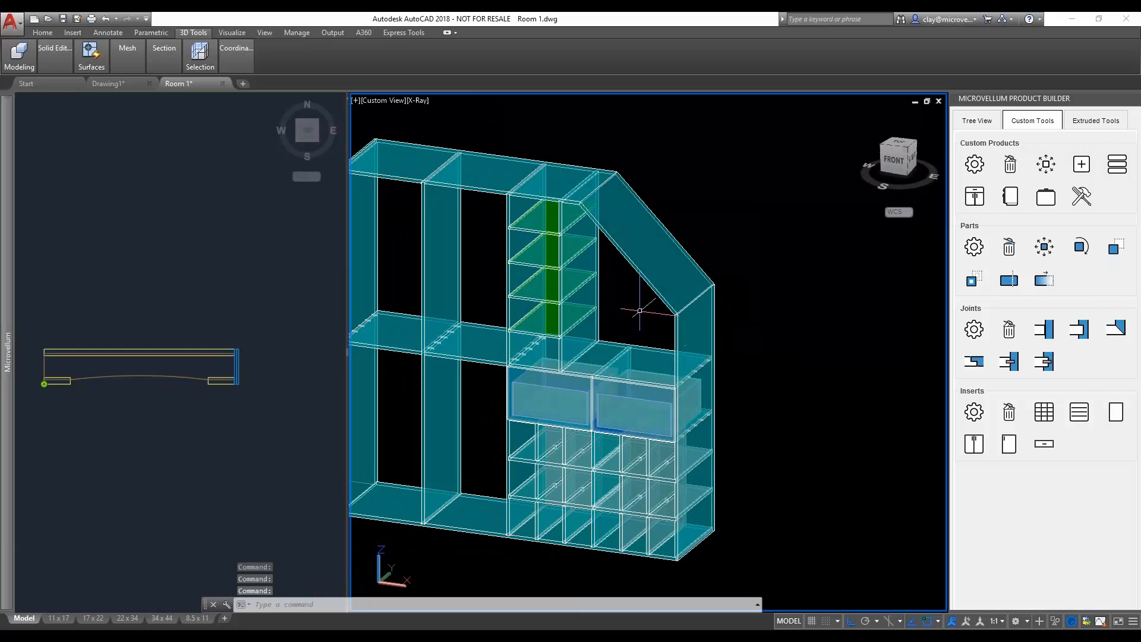
scroll(634, 285, up, 2)
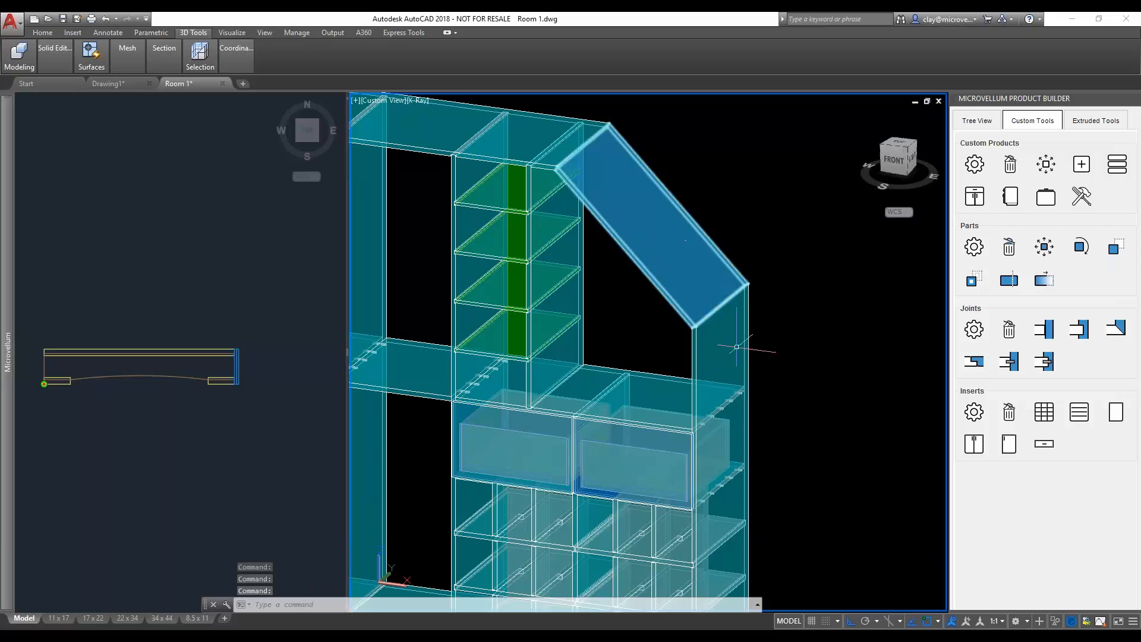
middle_drag(654, 408, 709, 366)
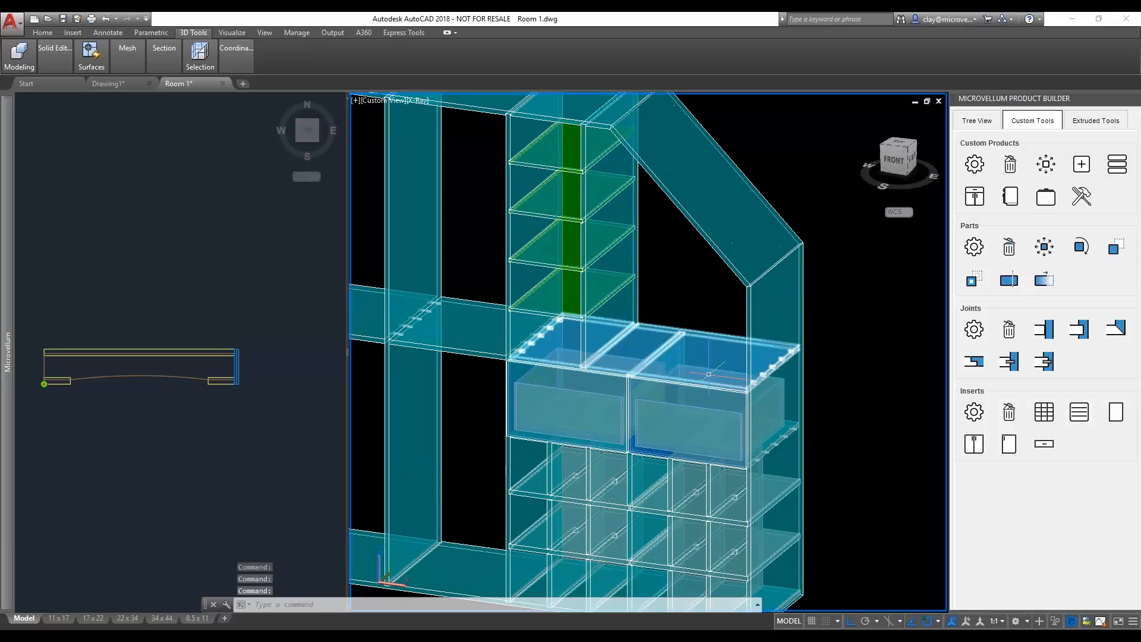
middle_drag(670, 309, 673, 323)
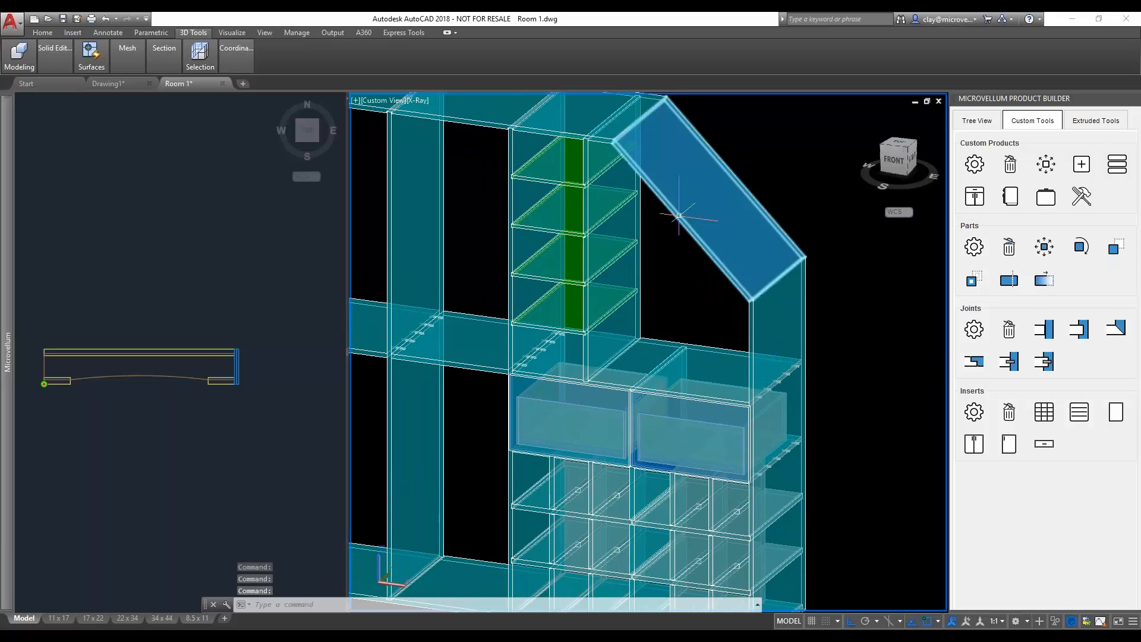
click(986, 447)
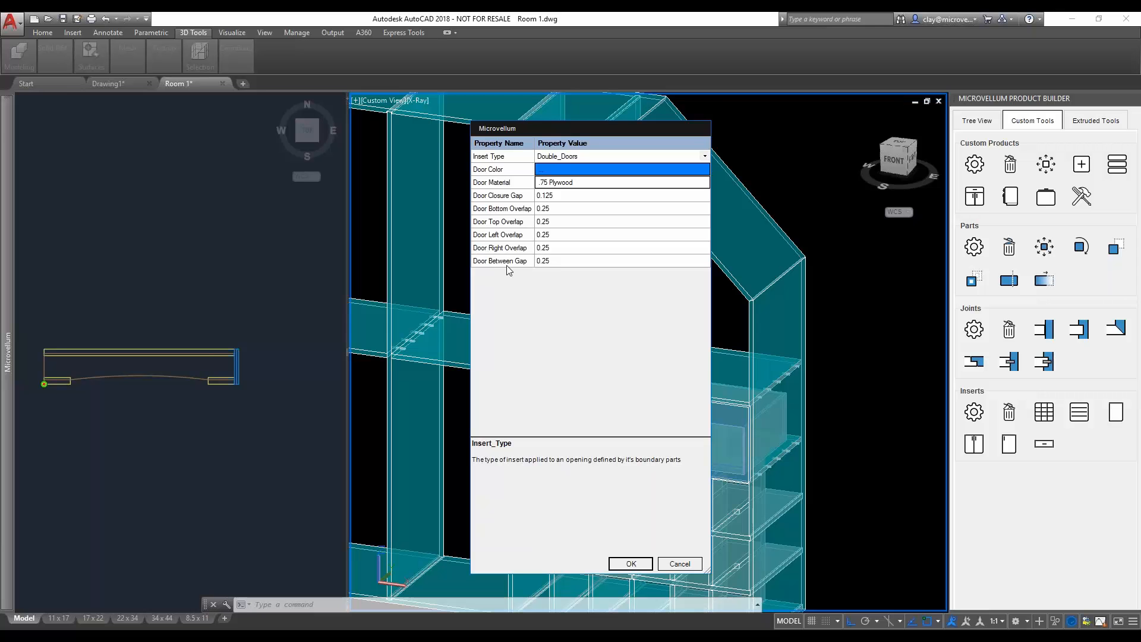
click(631, 563)
click(687, 367)
click(630, 292)
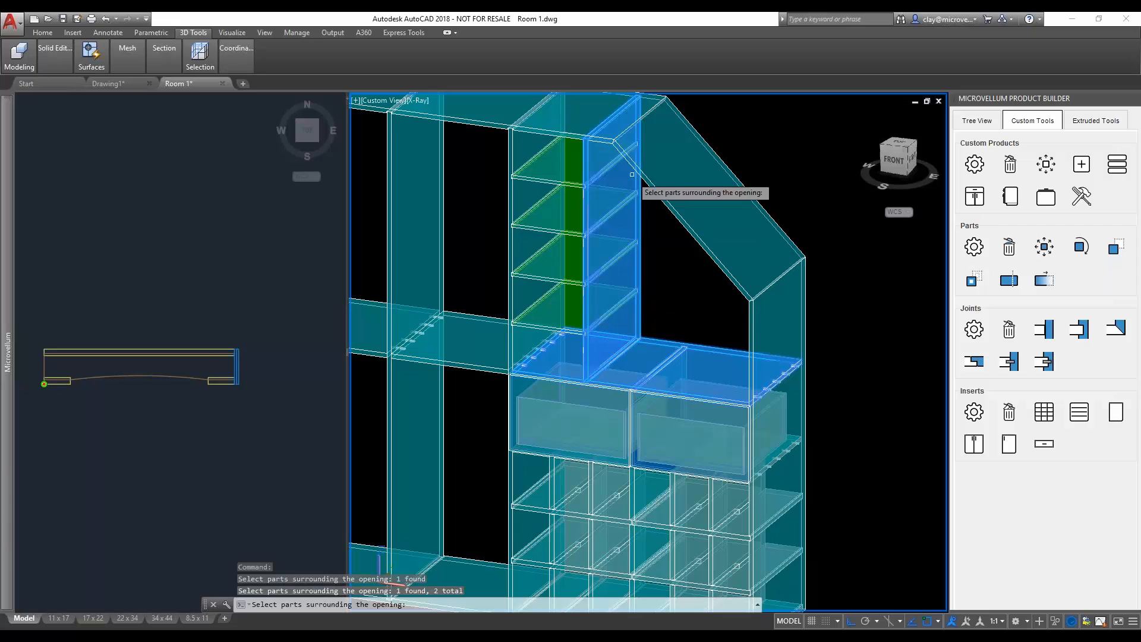
click(612, 123)
click(621, 136)
click(765, 323)
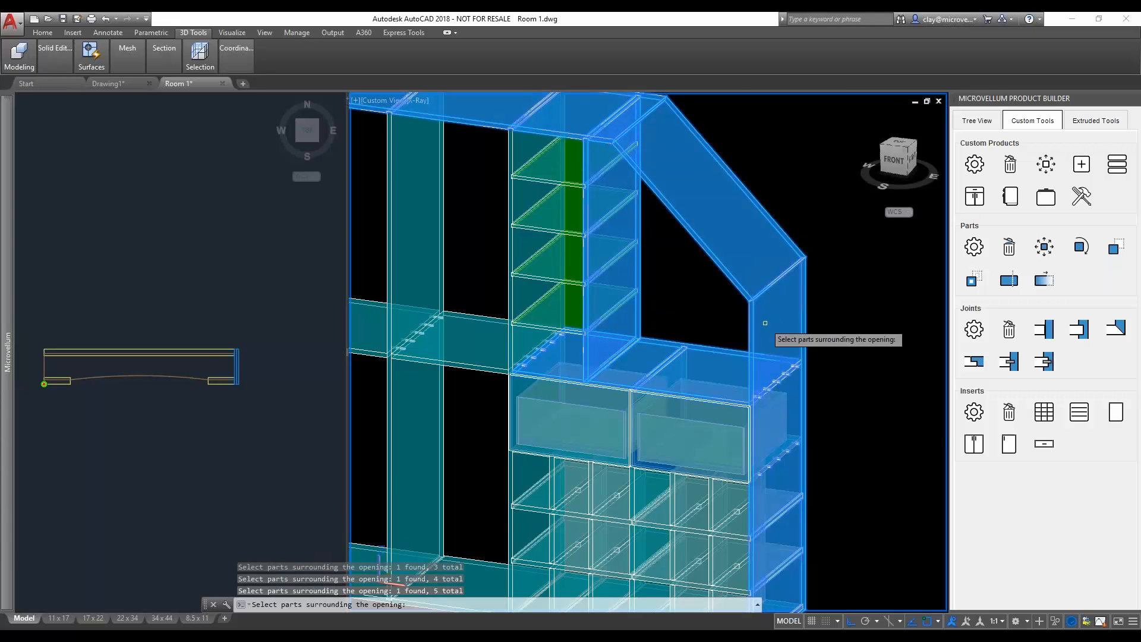
key(Return)
- Place the double doors at the front-bottom edge of the sloped opening above the drawers
scroll(749, 410, up, 8)
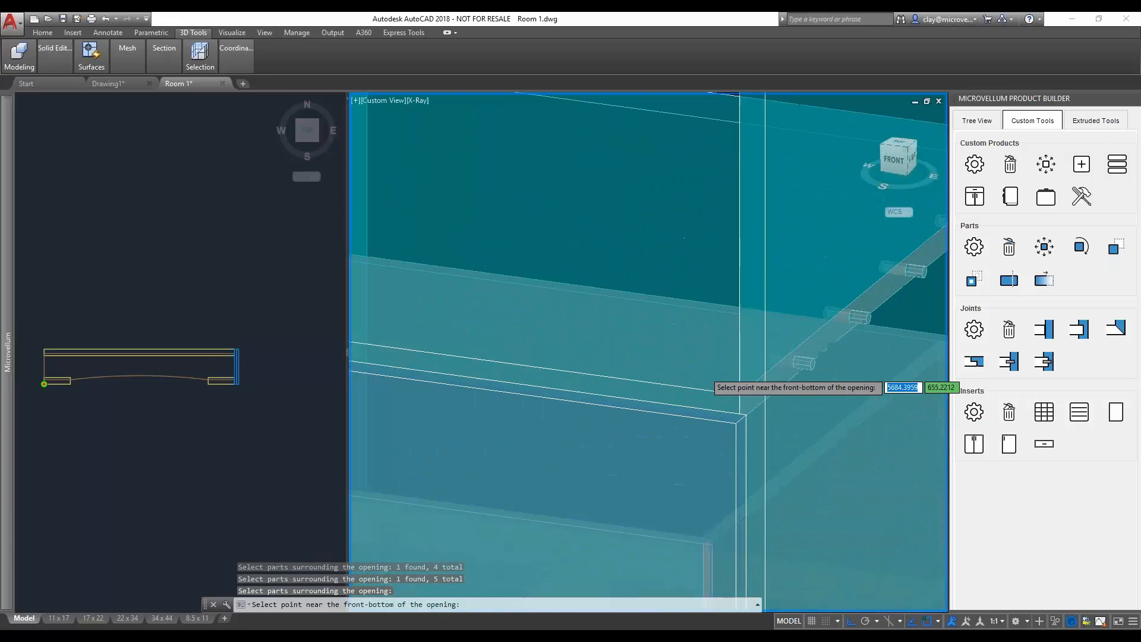
scroll(704, 371, up, 2)
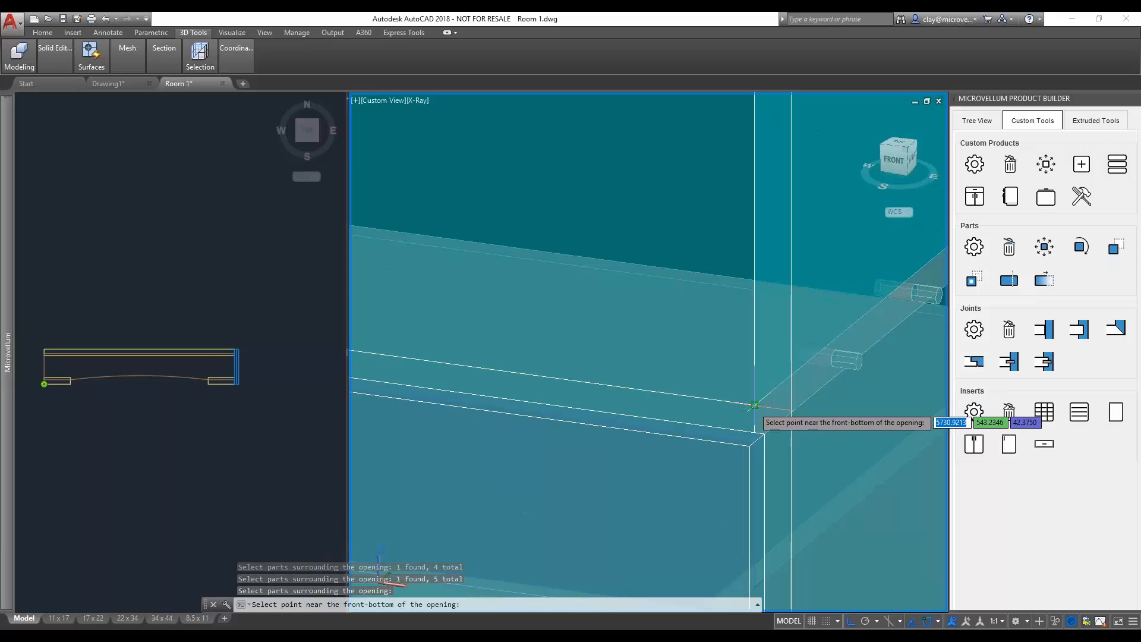
scroll(753, 406, down, 4)
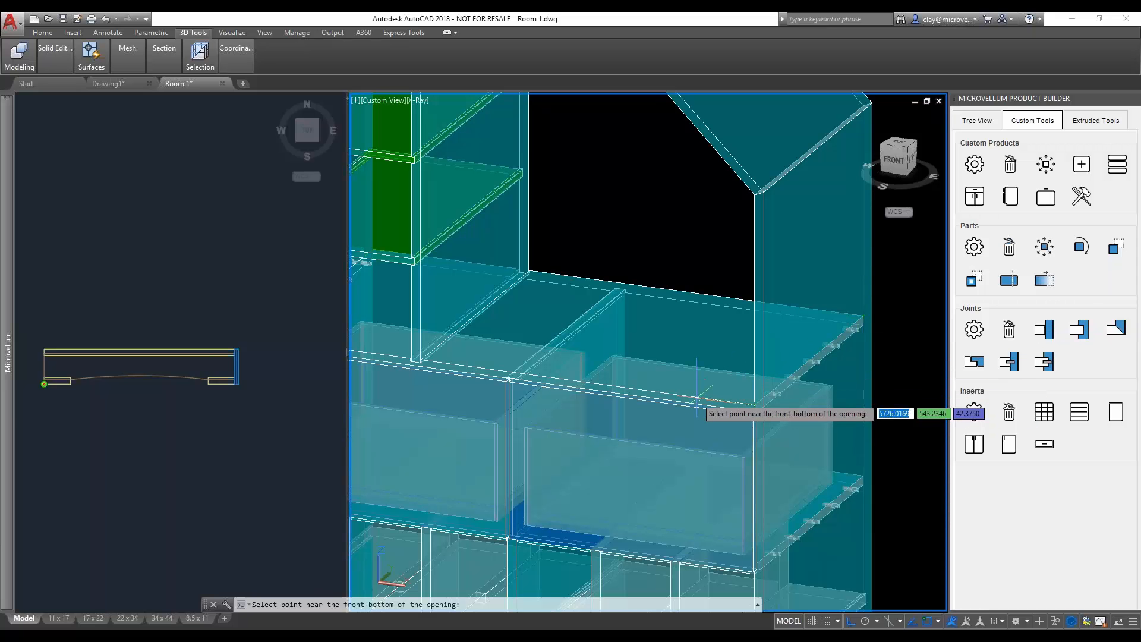
scroll(743, 400, up, 5)
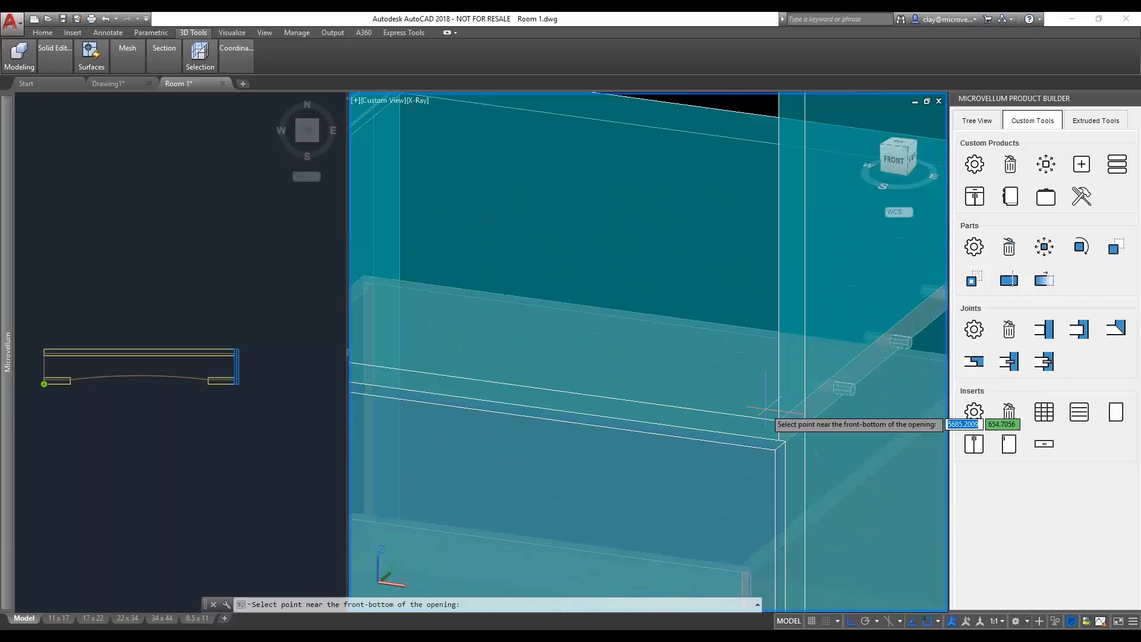
click(775, 417)
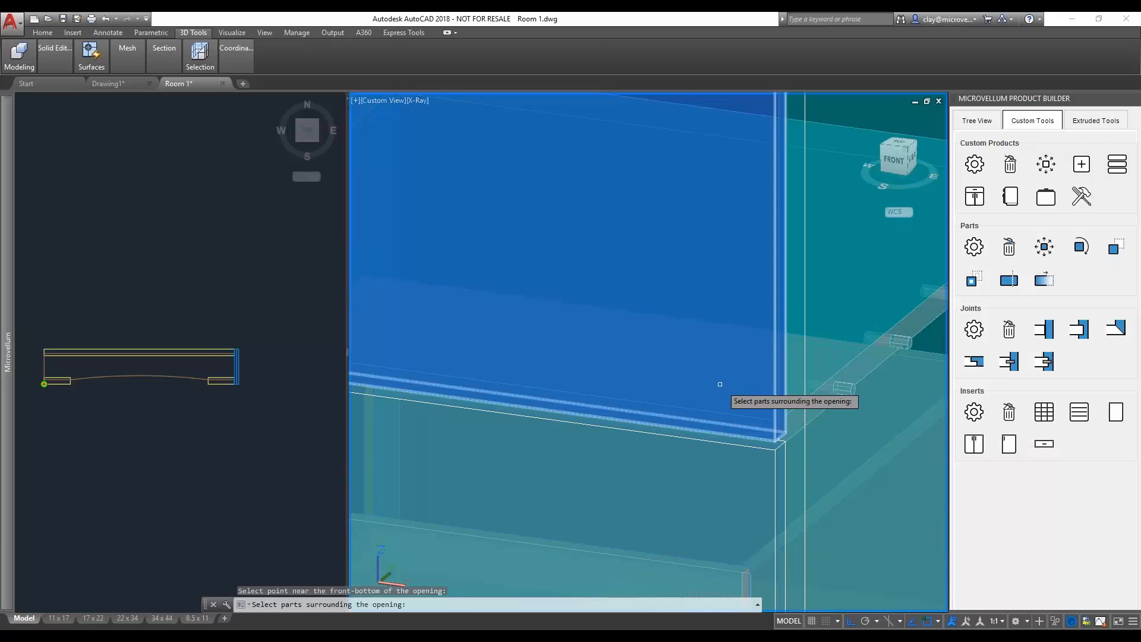
scroll(722, 384, down, 6)
key(Escape)
- Examine how the double doors follow the sloped panel, then review the whole locker unit
scroll(723, 339, down, 4)
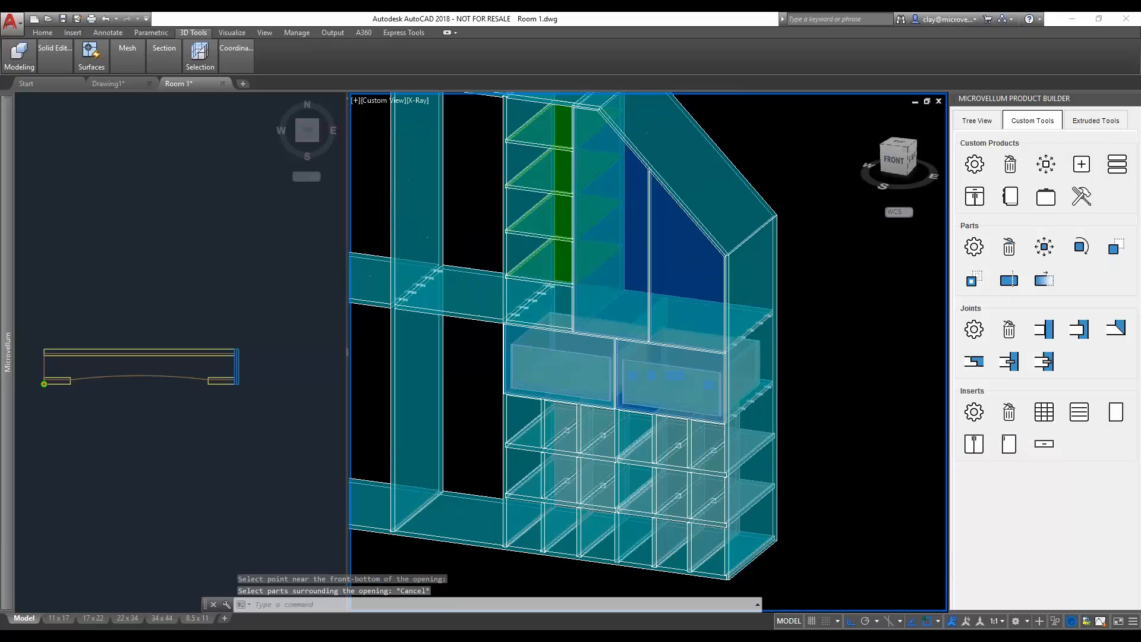
middle_drag(655, 262, 706, 351)
drag(0, 0, 0, 0)
shift+middle_drag(706, 351, 732, 359)
scroll(711, 259, up, 5)
shift+middle_drag(800, 367, 581, 230)
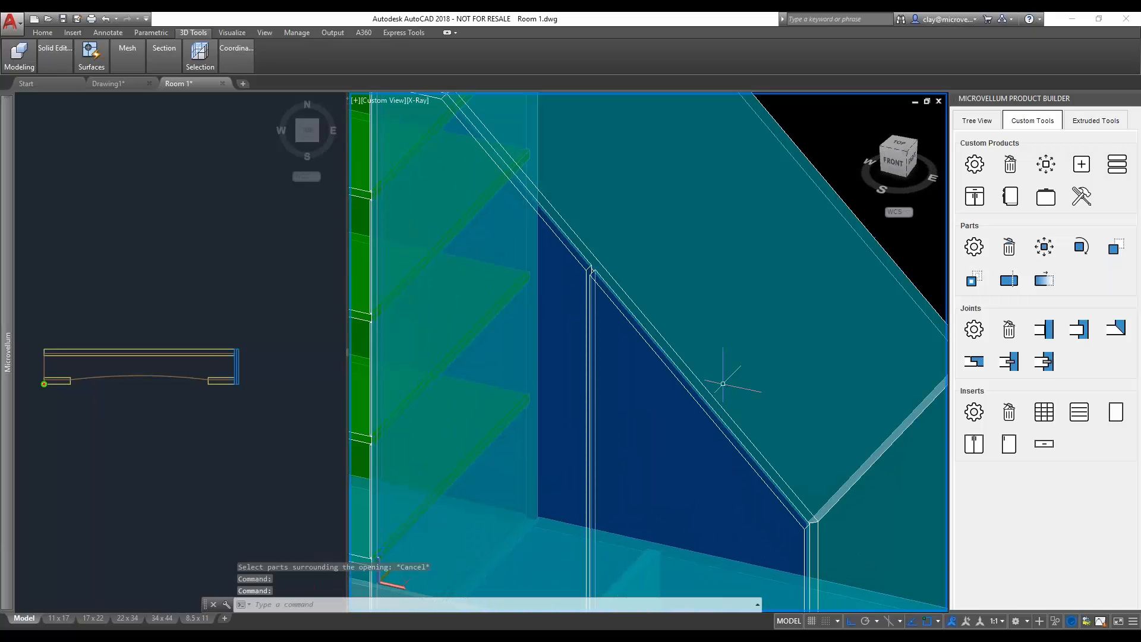
scroll(742, 366, down, 4)
middle_drag(731, 424, 770, 356)
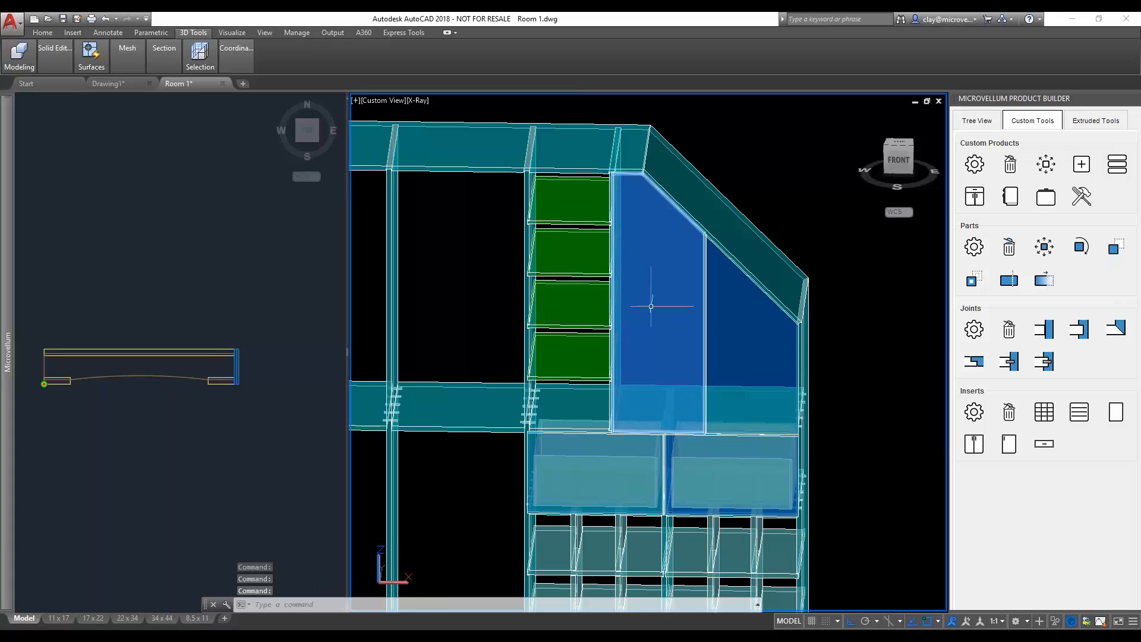
shift+middle_drag(746, 349, 637, 405)
scroll(679, 404, down, 5)
scroll(638, 406, up, 3)
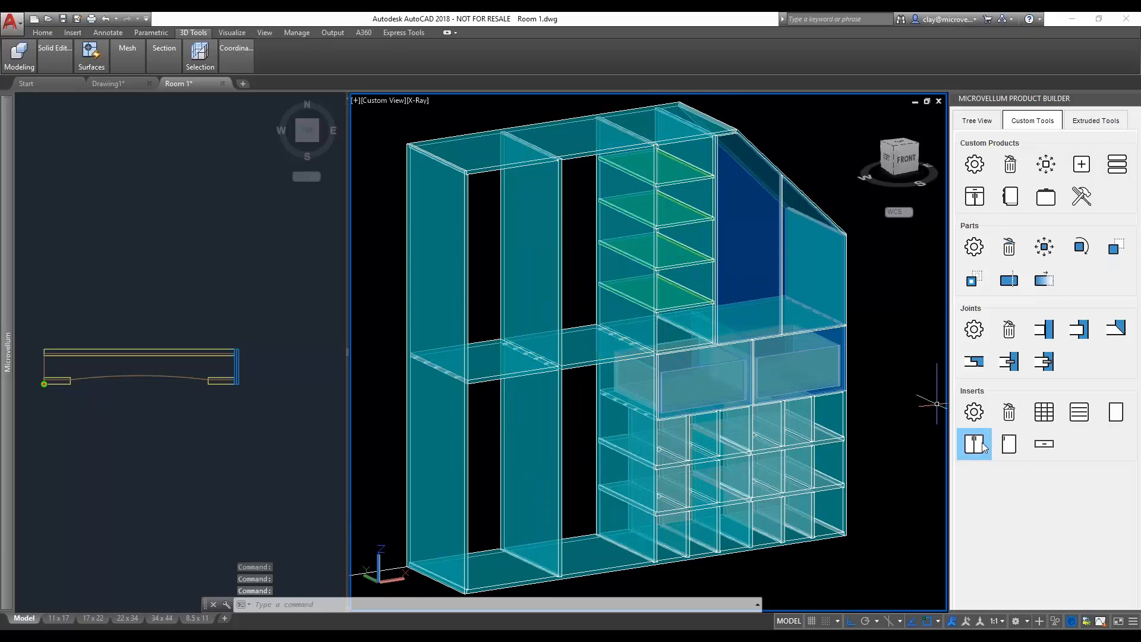
- Start a shelf insert with two Adjustable_Holes shelves in .5 Baltic Birch and a 1.25 set back space
click(1086, 412)
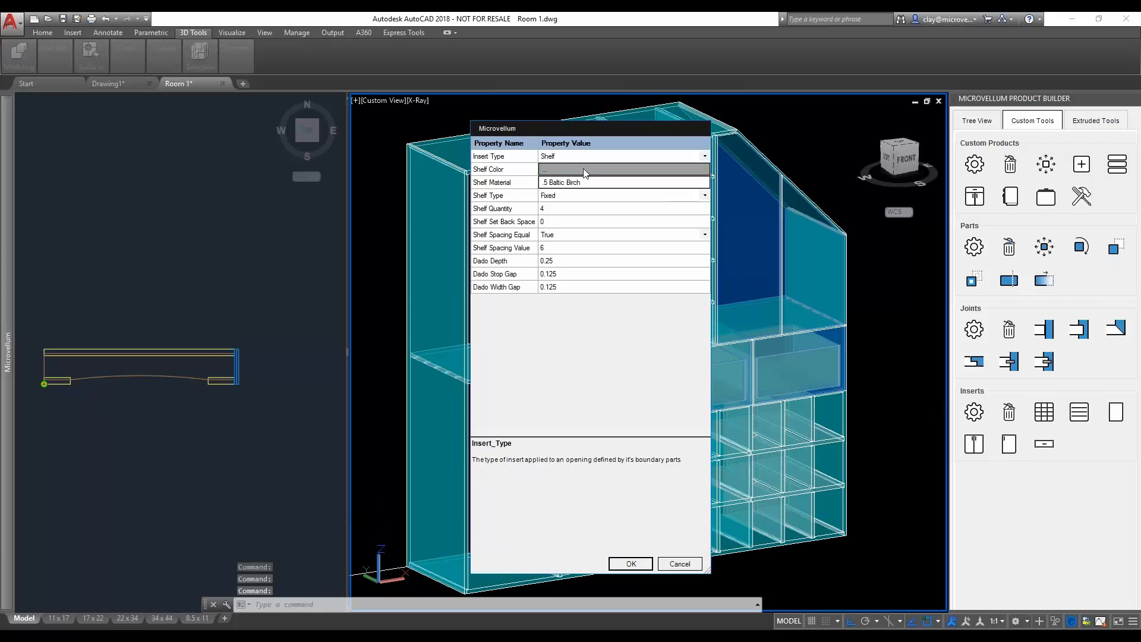
click(702, 197)
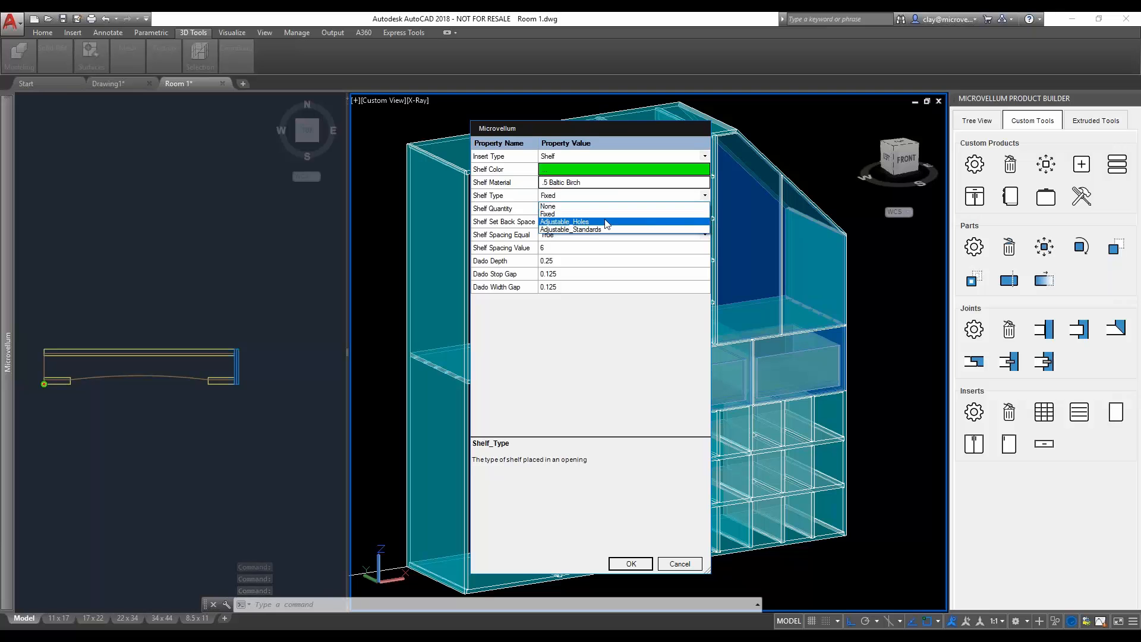
click(589, 223)
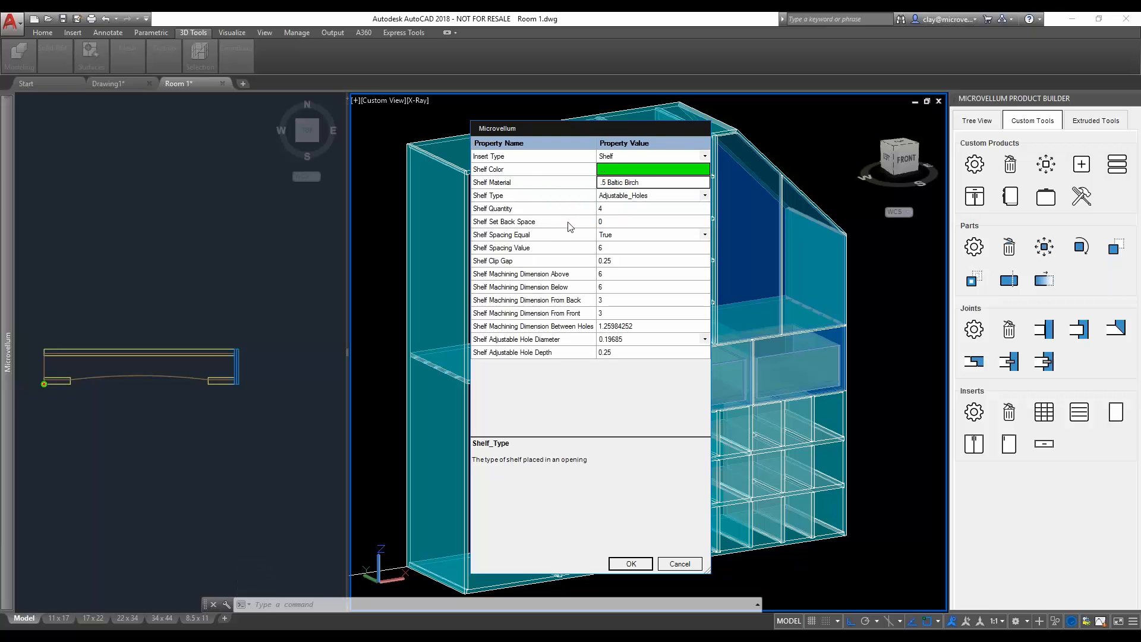
click(616, 223)
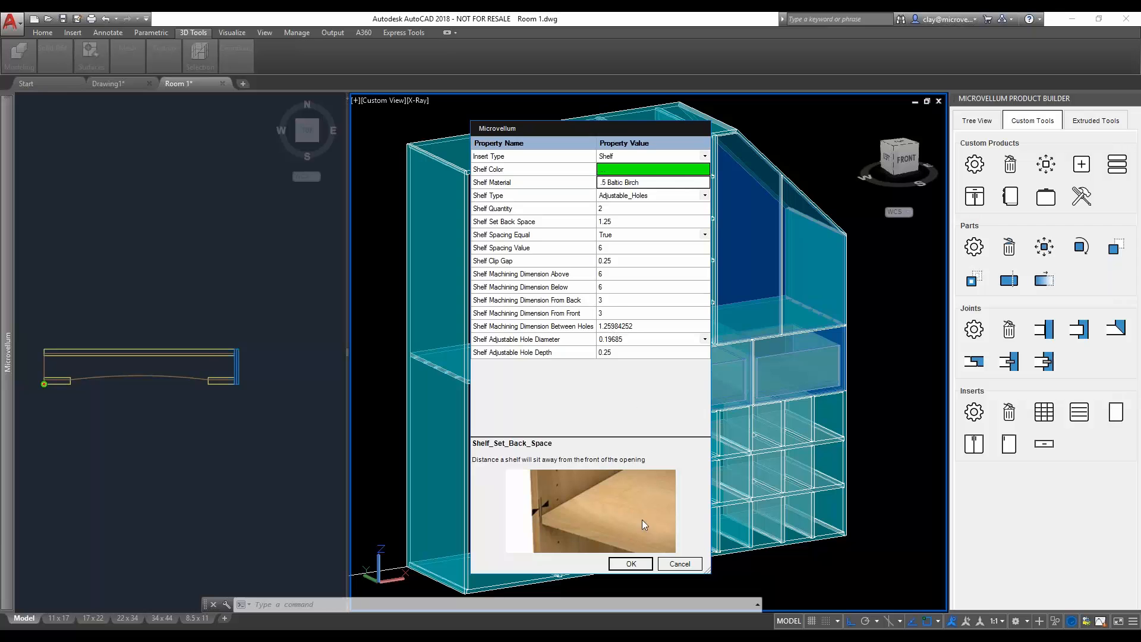
click(631, 563)
- Place the adjustable shelves in the upper opening just left of the fixed shelves, bounded by the middle shelf, two uprights and the top
click(588, 359)
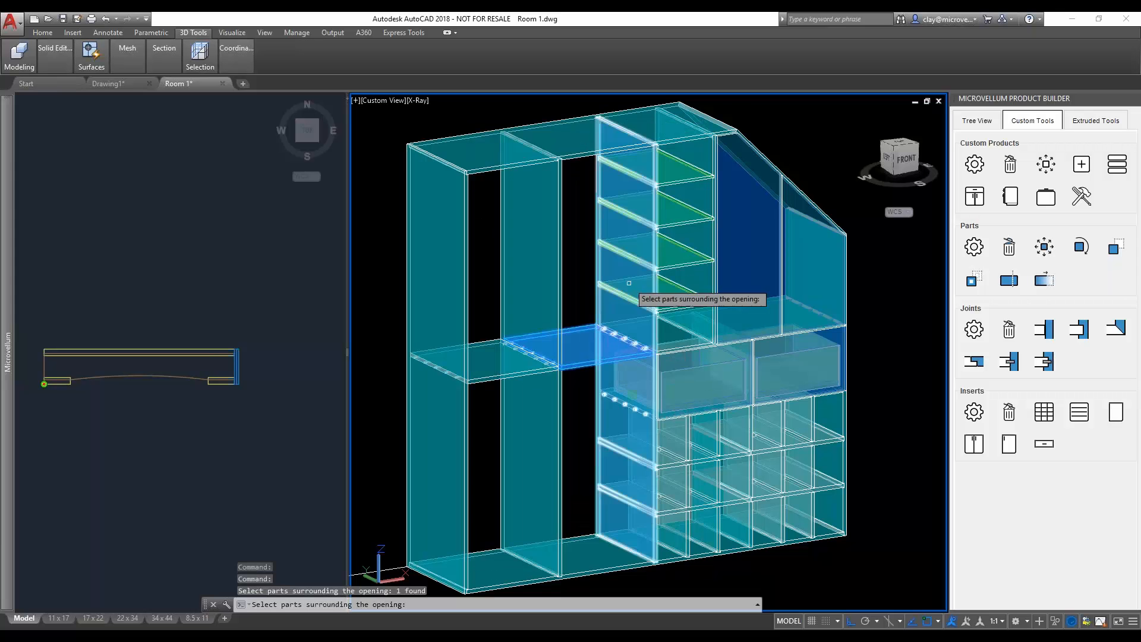
click(624, 285)
click(582, 148)
click(550, 197)
key(Return)
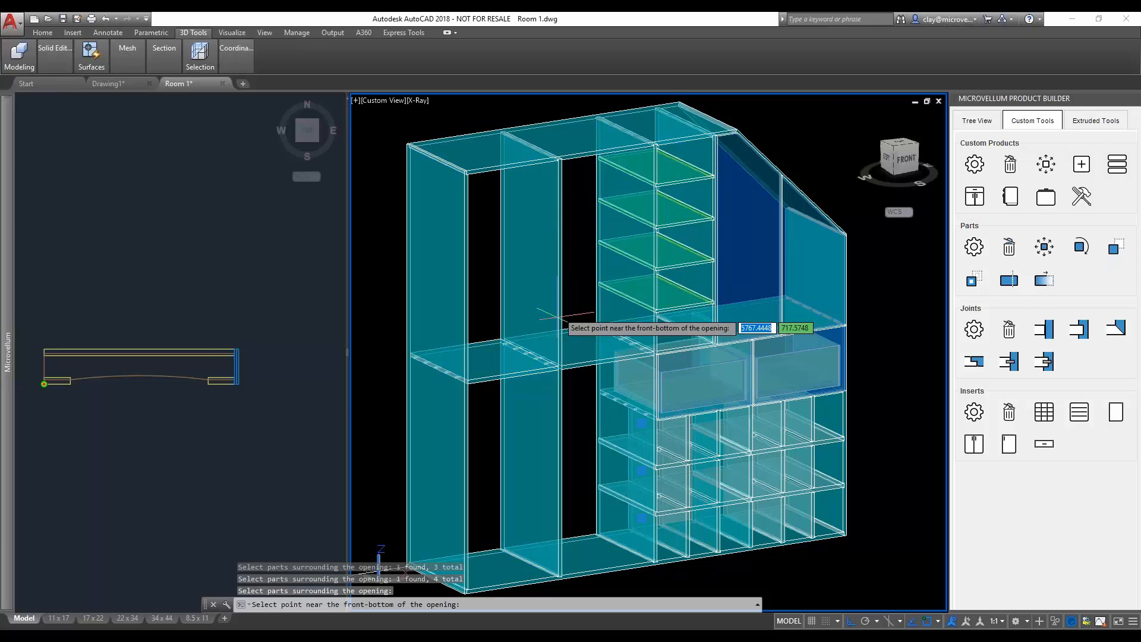
scroll(550, 356, up, 5)
click(547, 370)
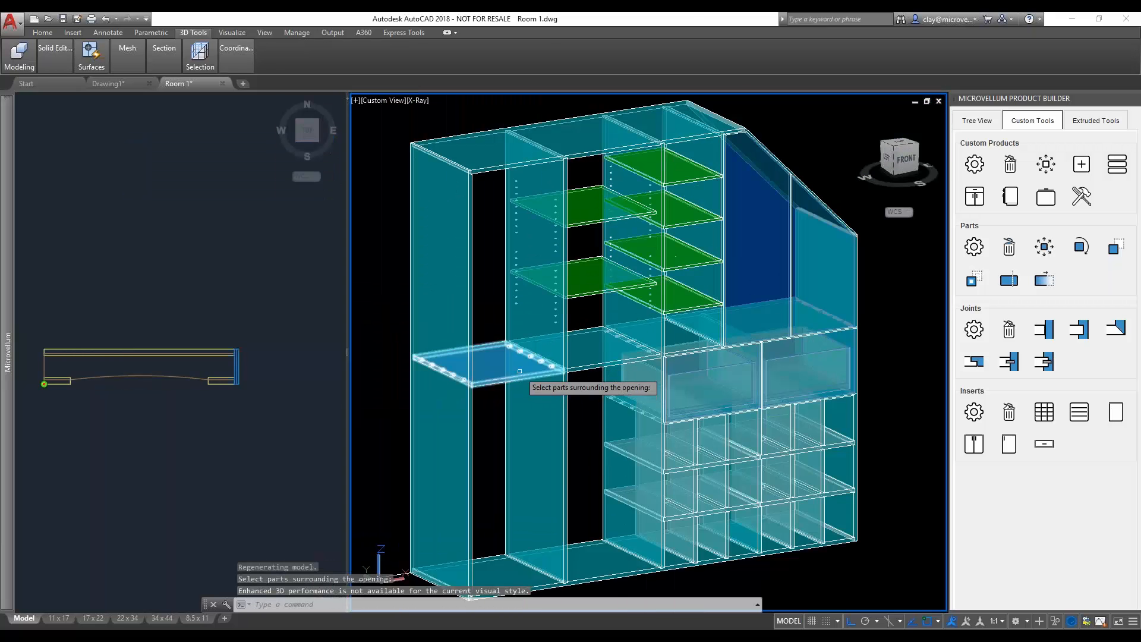
- Place another set of adjustable shelves in the upper-left opening, bounded by the middle shelf, the inner upright, the top and the left side
click(521, 372)
click(548, 324)
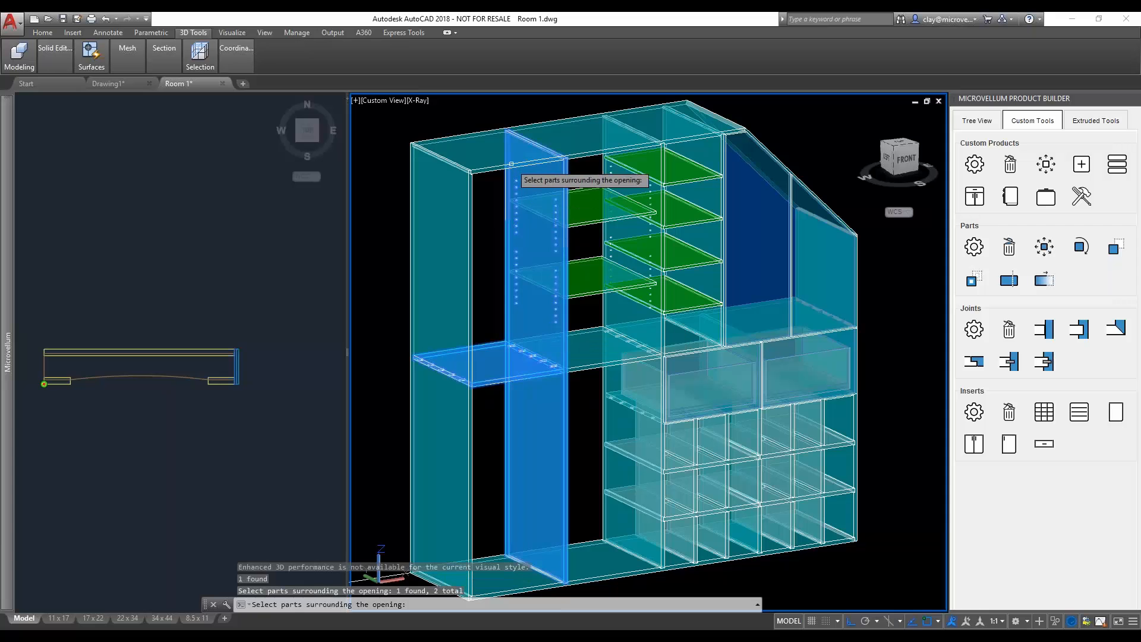
click(510, 163)
click(470, 239)
key(Return)
scroll(499, 392, up, 5)
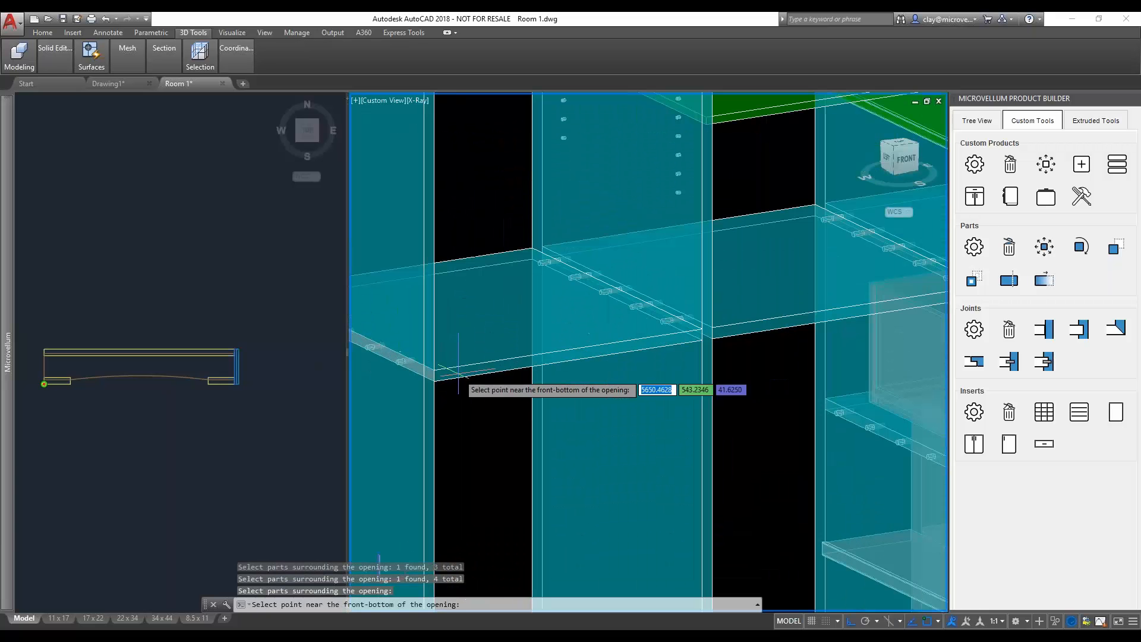
click(522, 384)
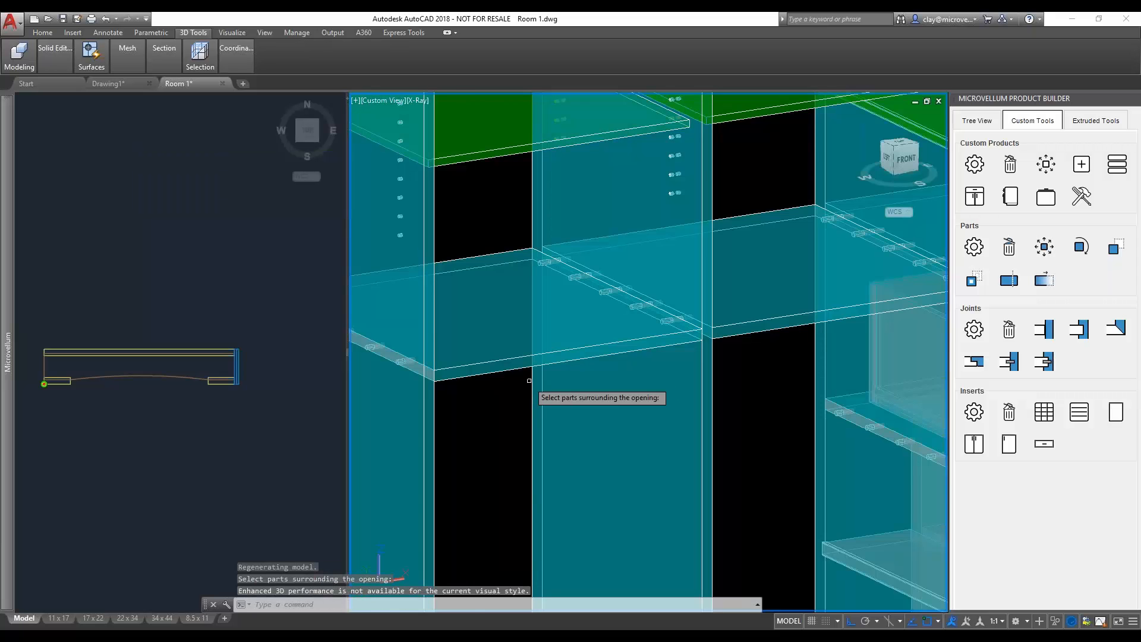
- Place adjustable shelves in the lower opening left of the cubbies, bounded by the bottom, two uprights and the middle shelf
scroll(529, 381, down, 6)
click(654, 459)
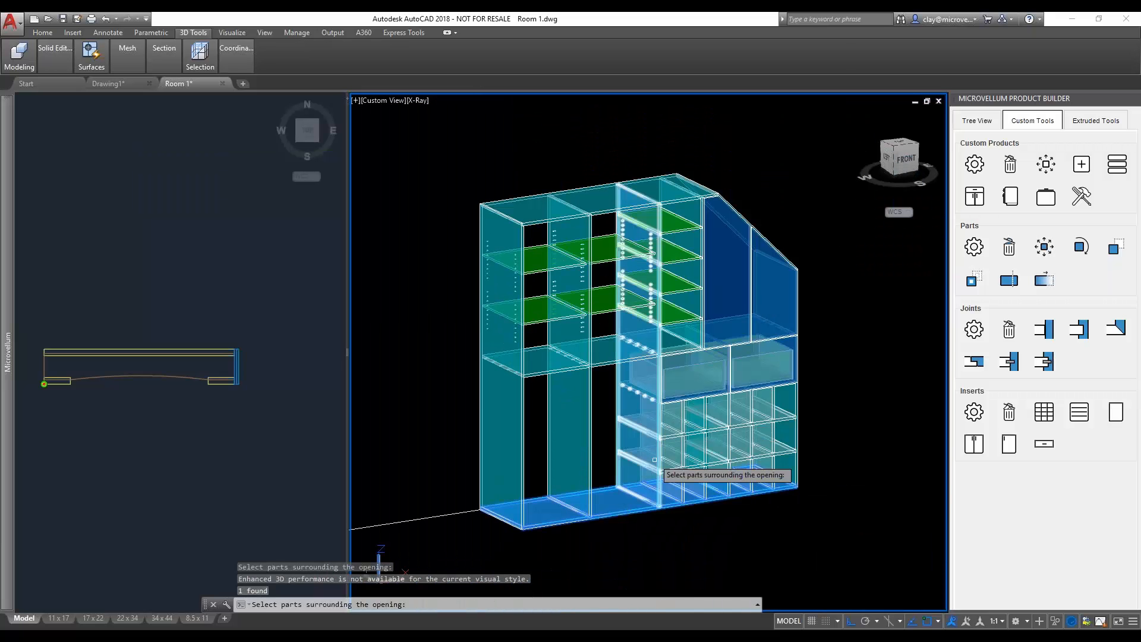
click(654, 460)
click(621, 359)
click(581, 419)
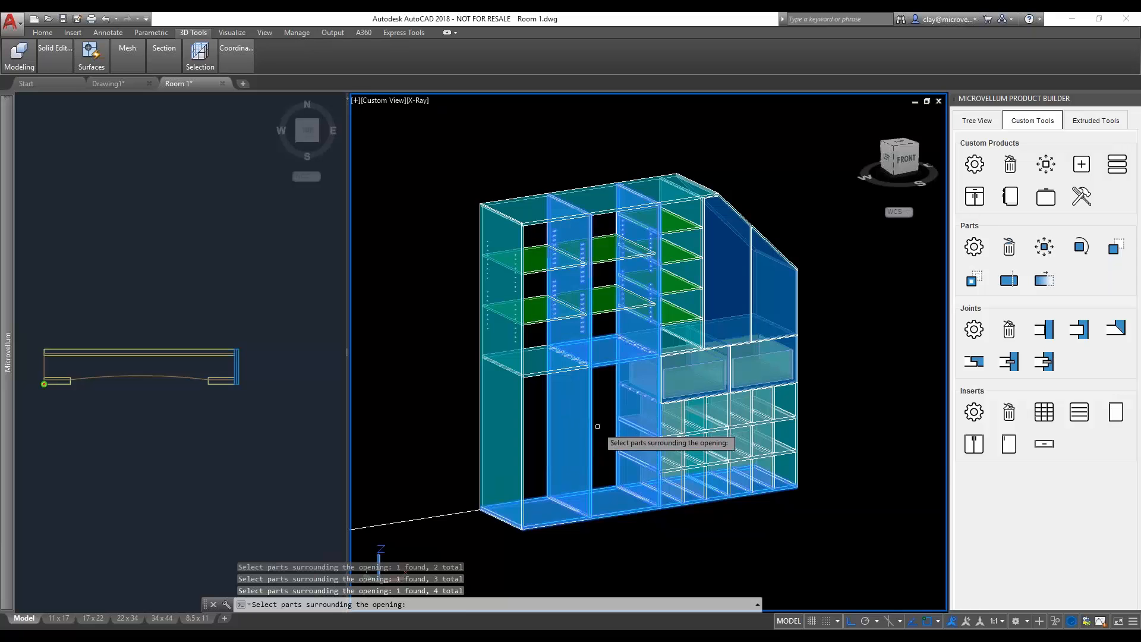
key(Return)
scroll(619, 514, up, 8)
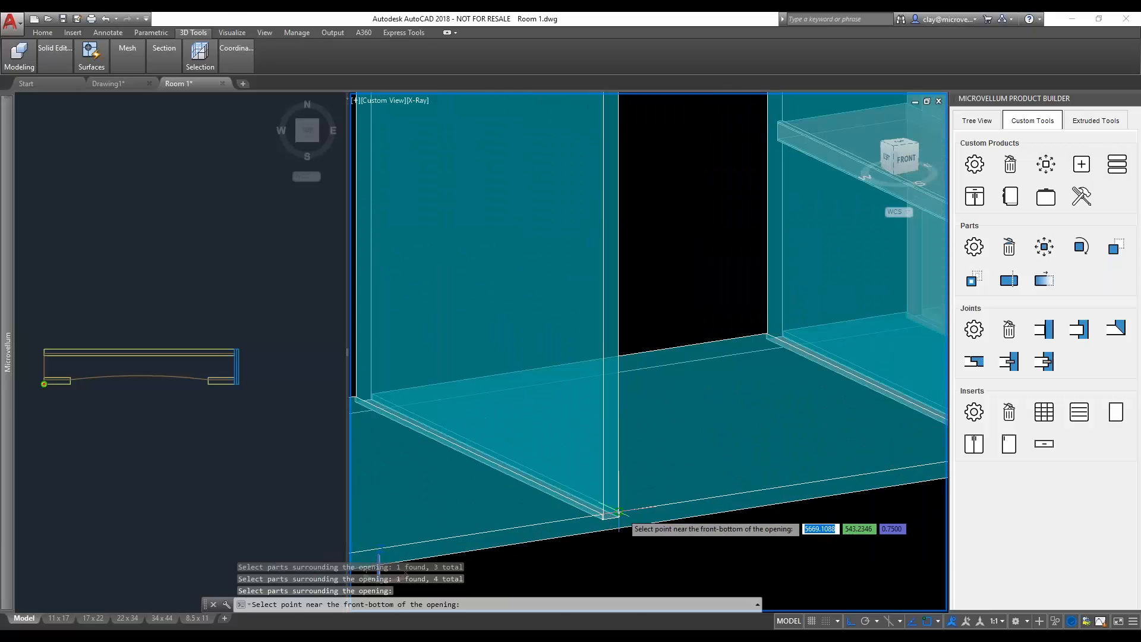
click(619, 512)
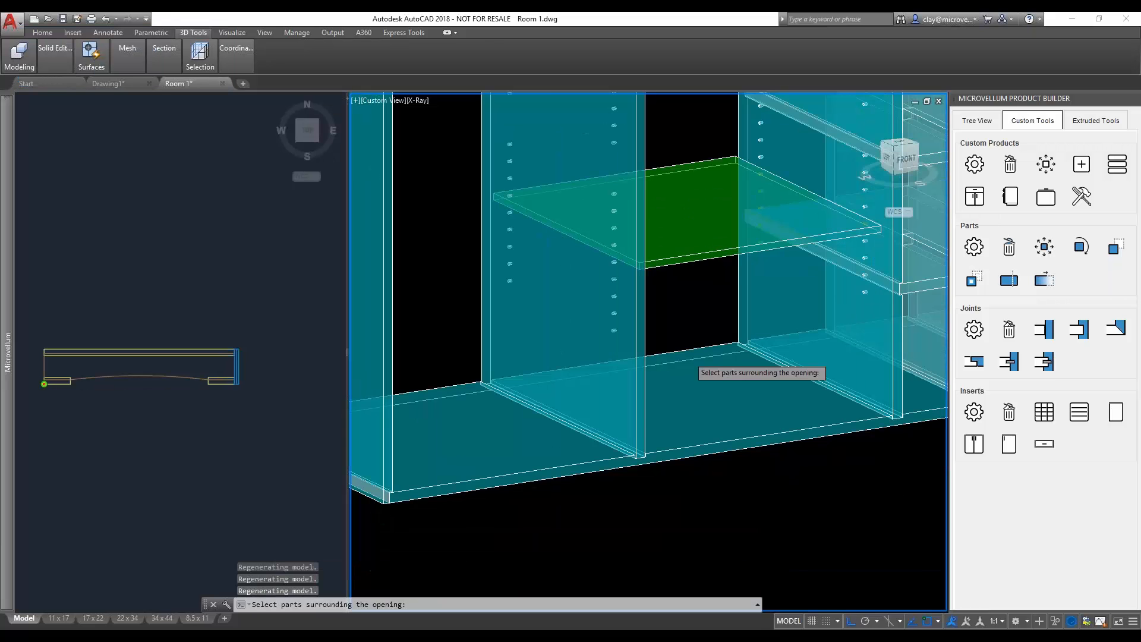
scroll(599, 417, down, 3)
click(589, 417)
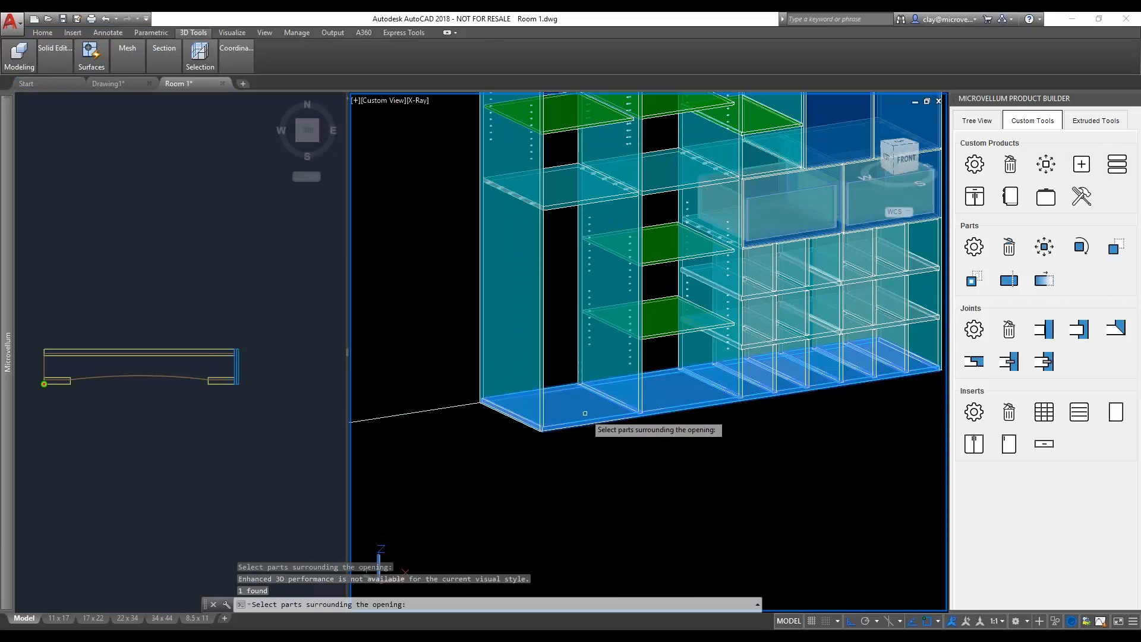
click(612, 351)
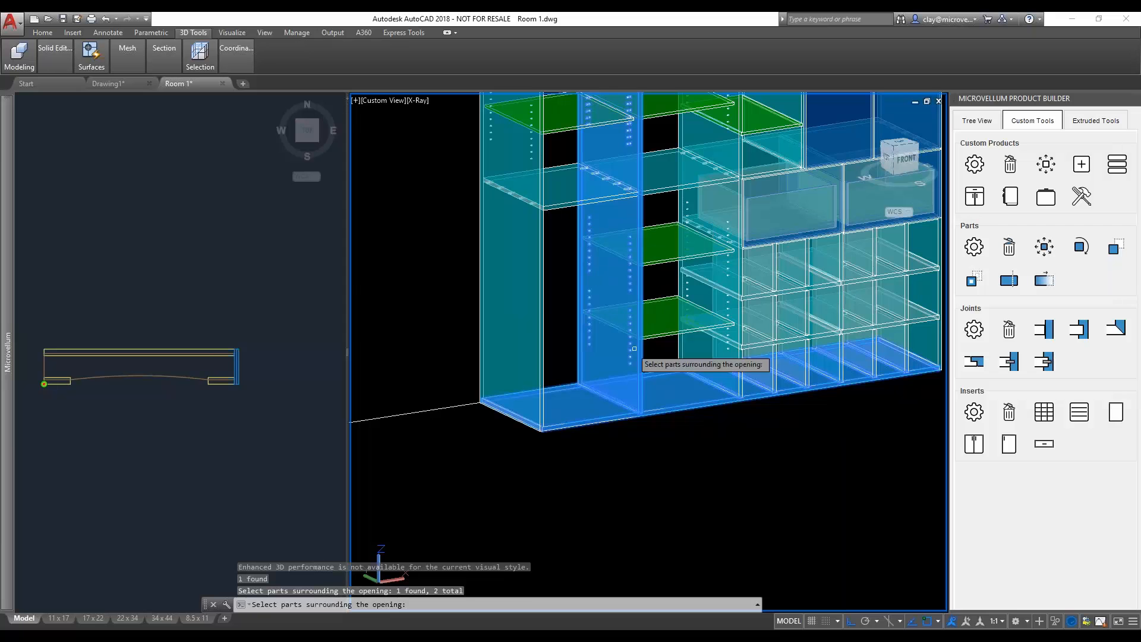
key(Escape)
- Restart the adjustable shelf insert with the same settings, place it in the lower-left opening, and end the command
middle_drag(651, 354, 588, 441)
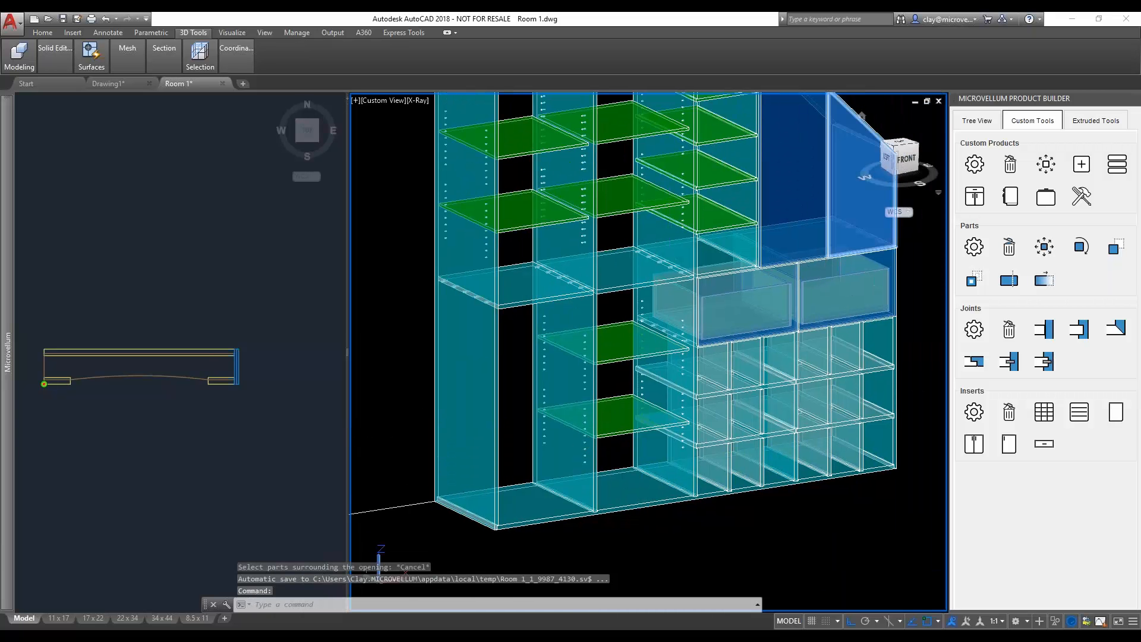
click(1087, 423)
click(631, 564)
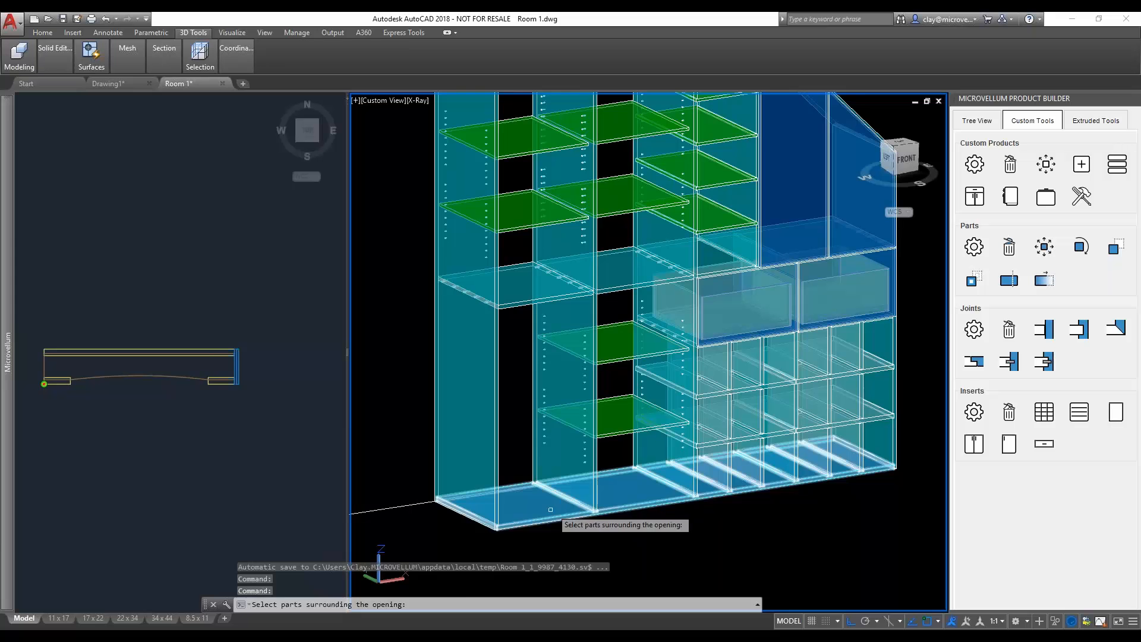
click(551, 510)
click(580, 446)
click(518, 295)
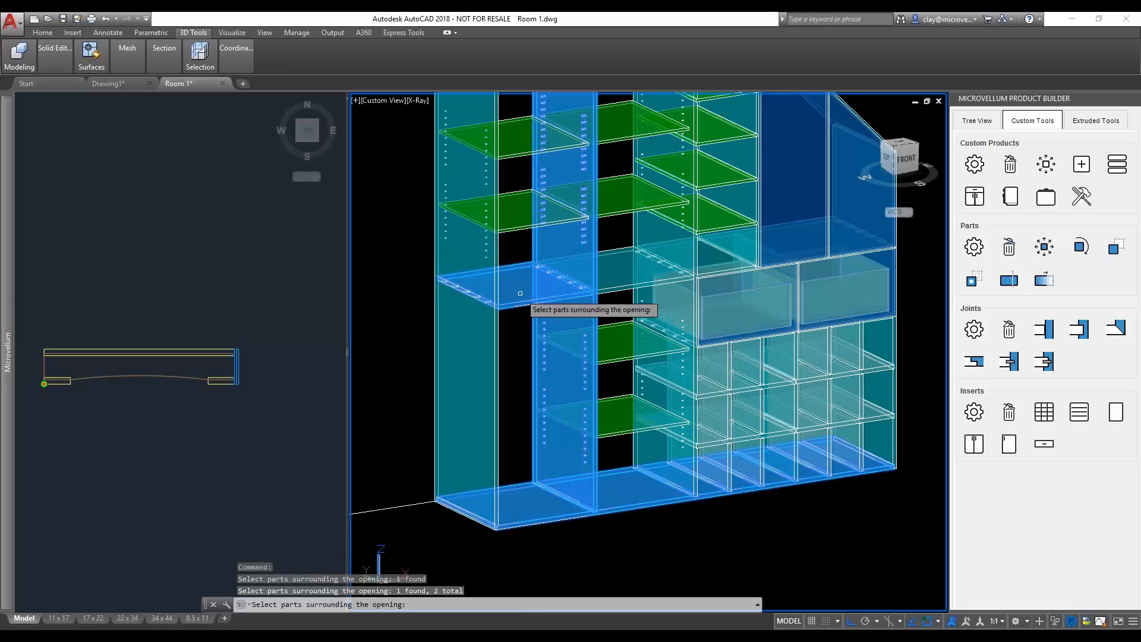
click(486, 344)
key(Return)
scroll(488, 475, up, 6)
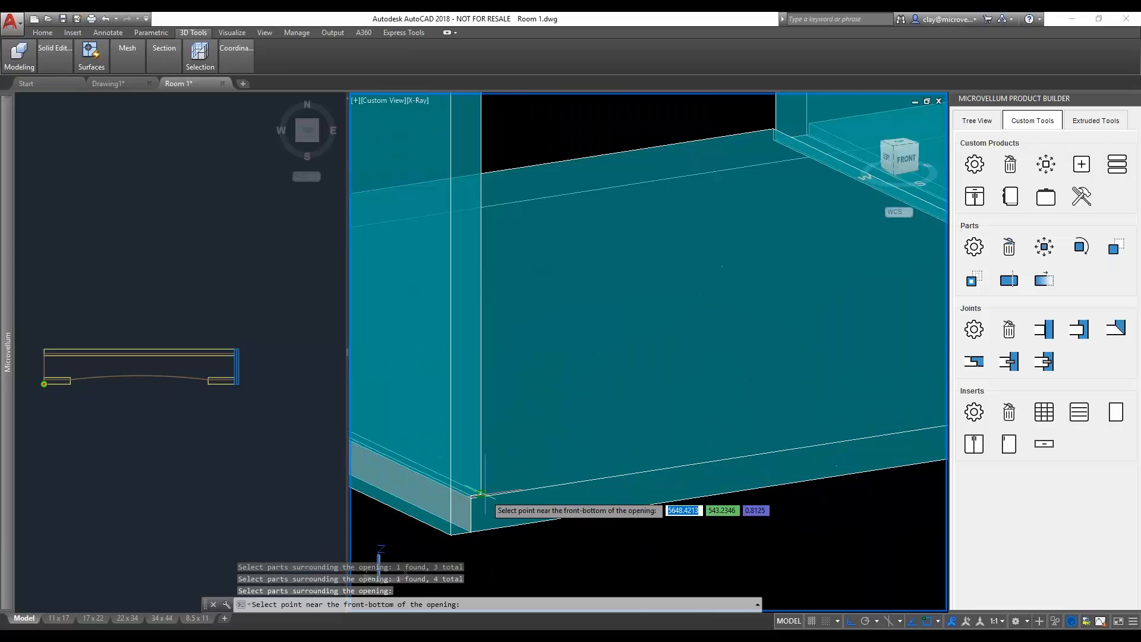
click(483, 493)
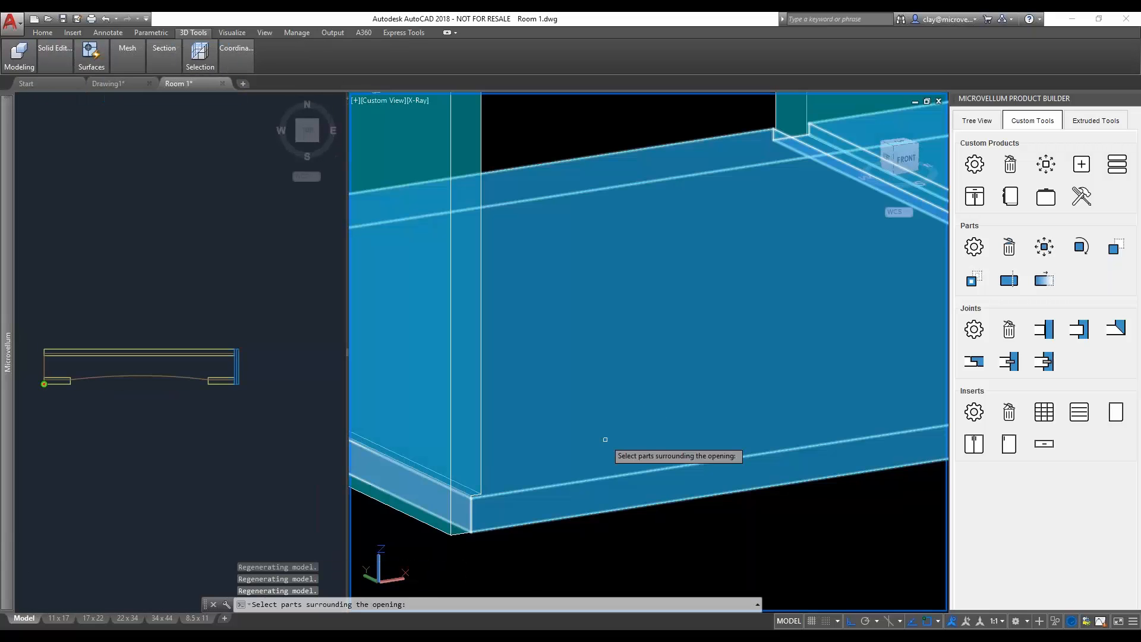
scroll(658, 384, down, 5)
key(Escape)
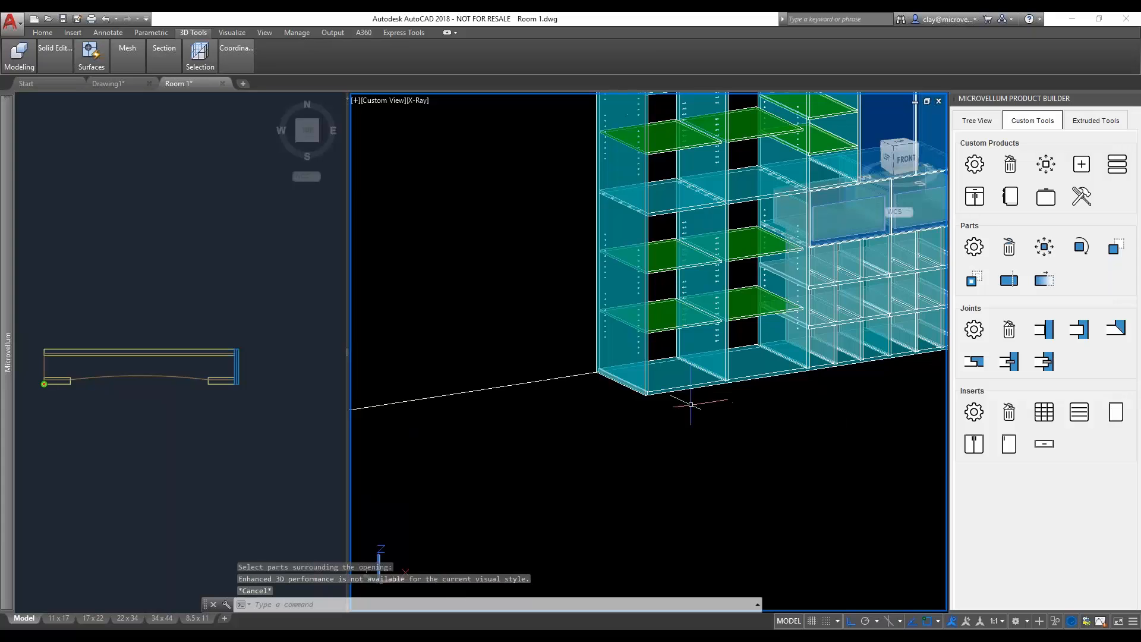
- Examine the dado joint where the lowest fixed shelf above the drawers meets its upright
scroll(648, 387, up, 2)
scroll(740, 282, up, 10)
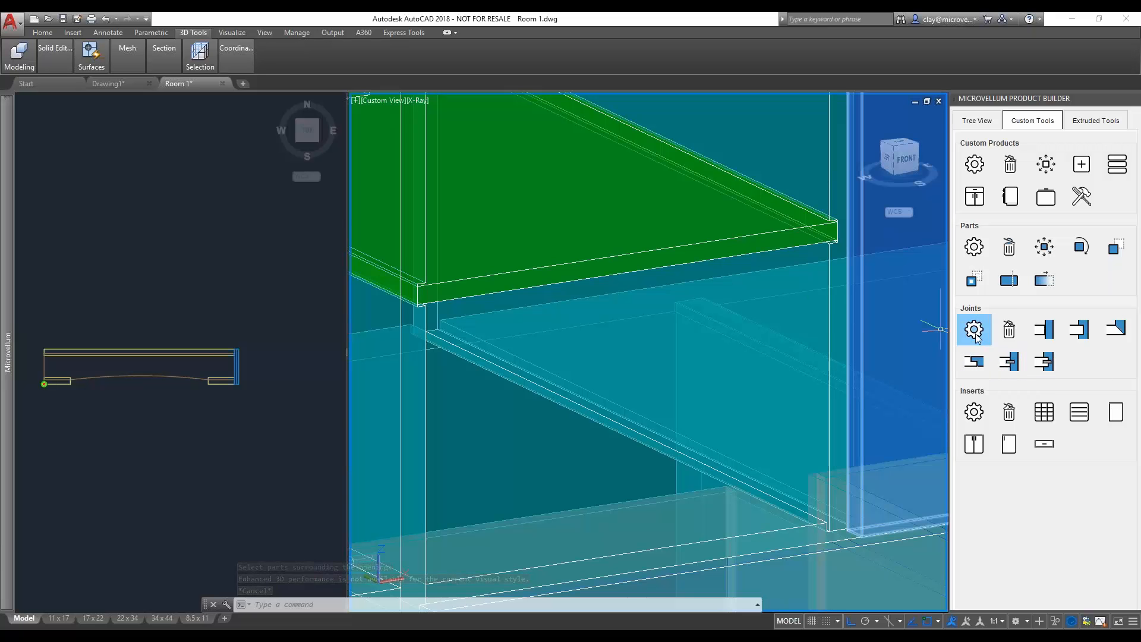
scroll(677, 315, down, 5)
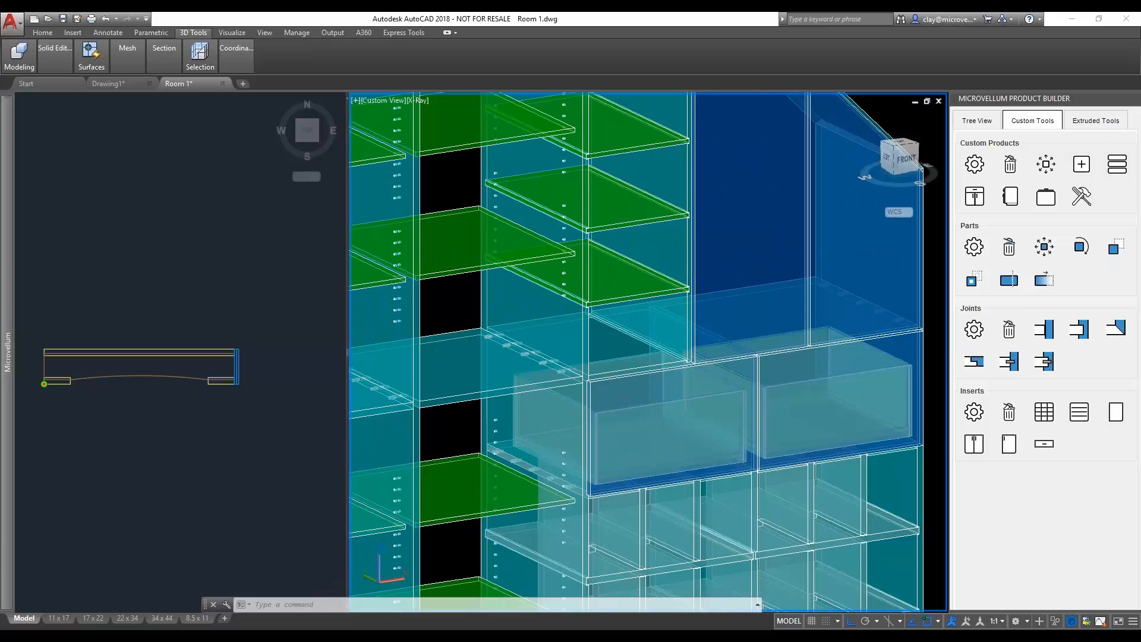
shift+middle_drag(680, 318, 535, 284)
scroll(540, 344, up, 5)
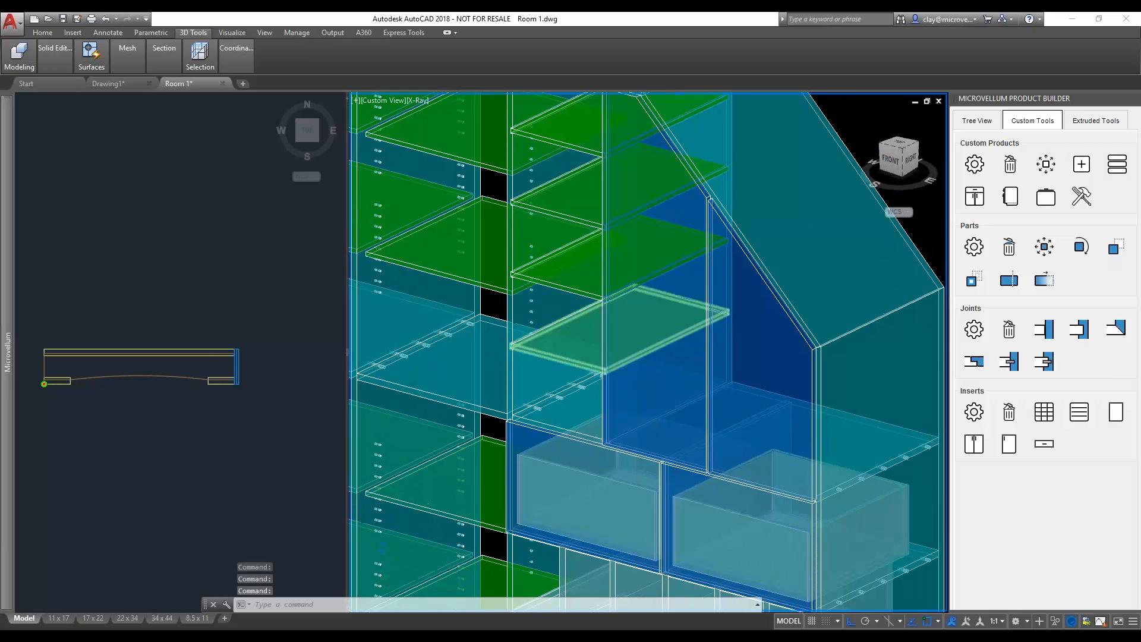
scroll(478, 341, up, 5)
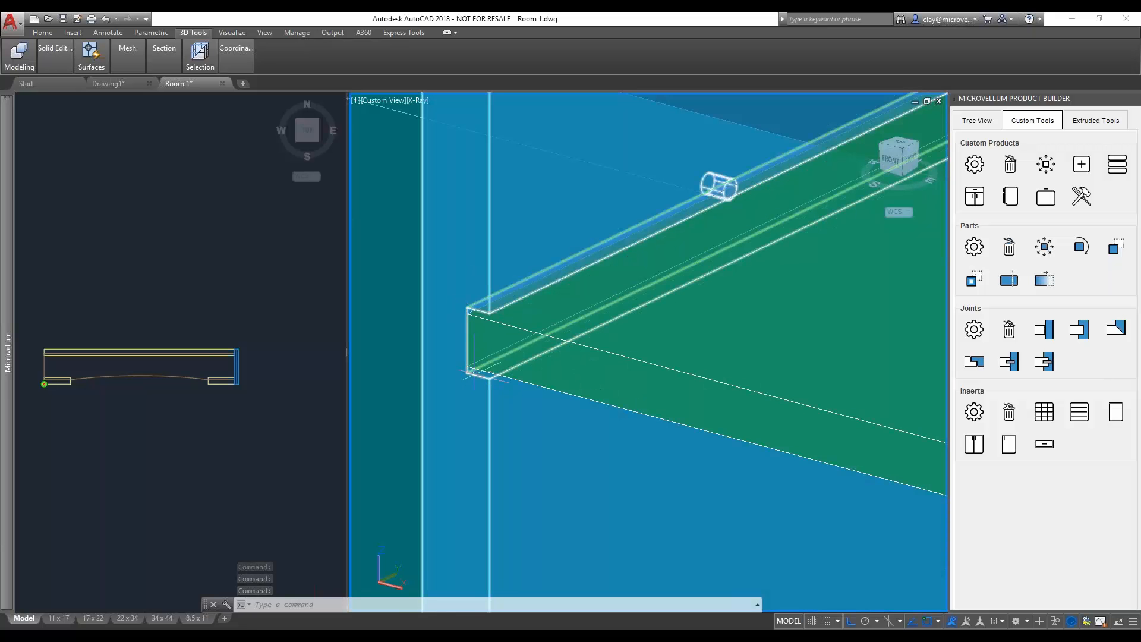
scroll(680, 400, down, 5)
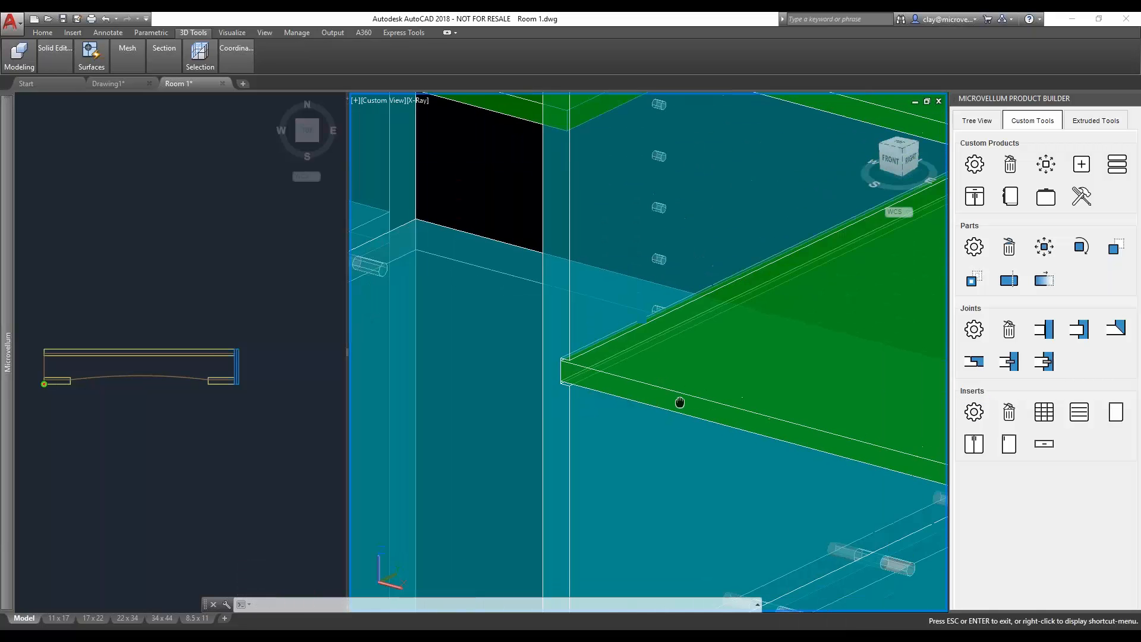
scroll(767, 287, down, 3)
middle_drag(804, 284, 729, 331)
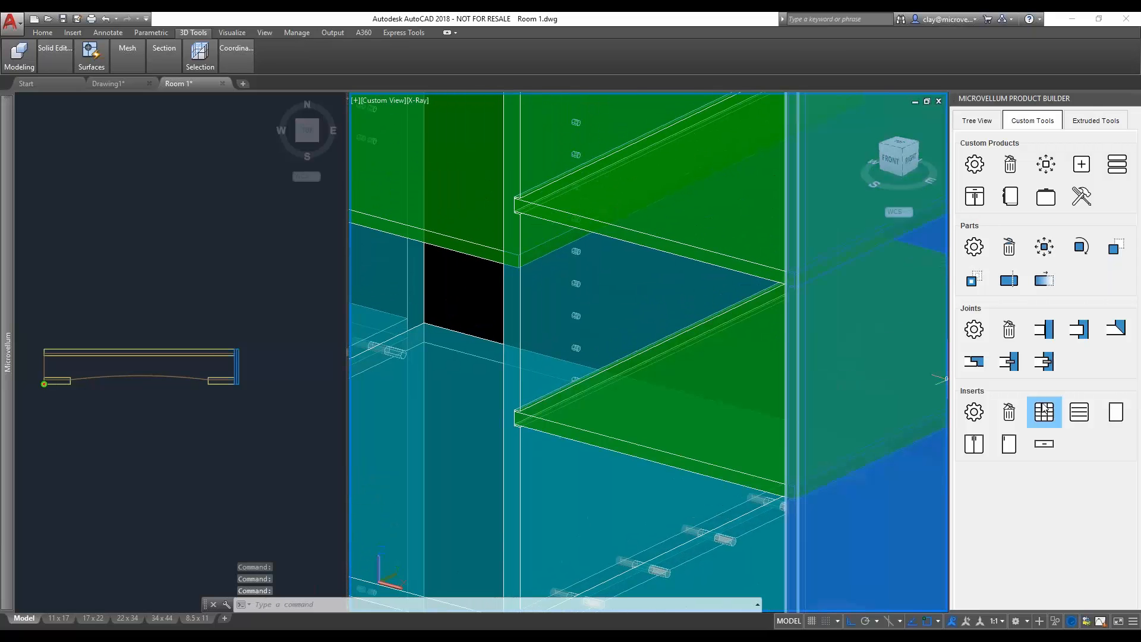
- Edit the fixed shelf insert above the drawers, set its shelf material to .75 White Melamine 1S, and inspect the updated dado
click(975, 412)
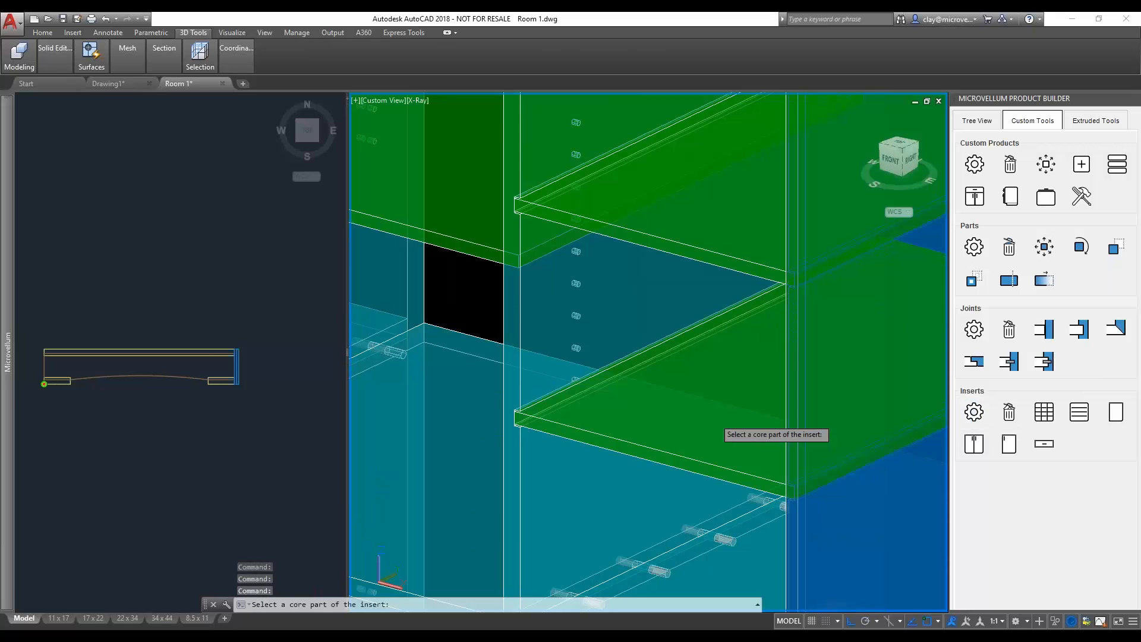
click(708, 416)
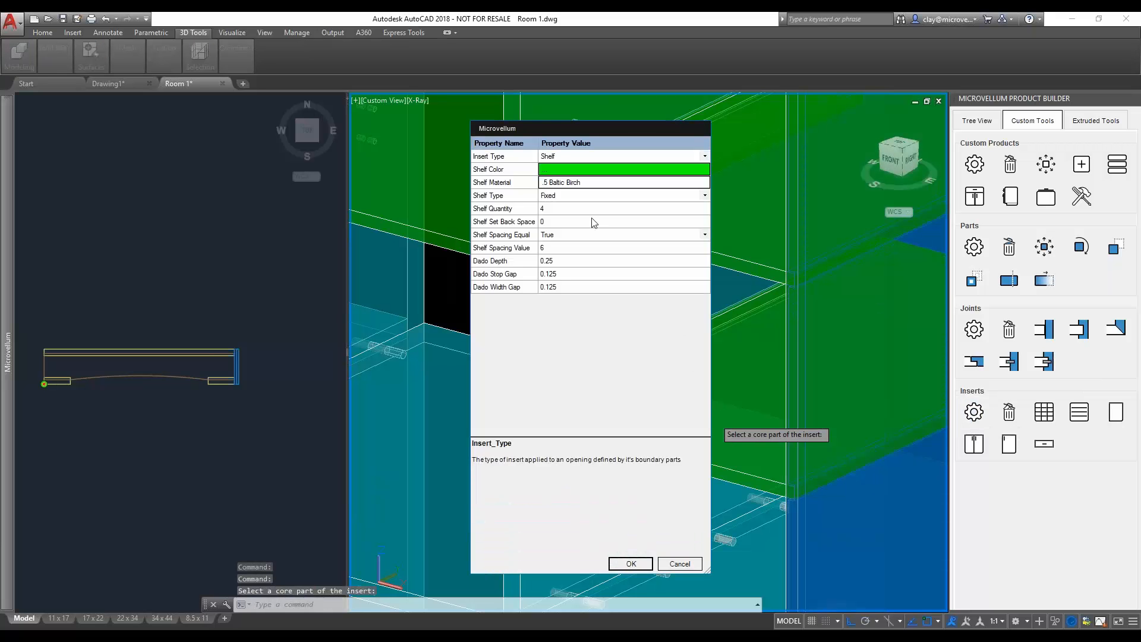
click(545, 187)
click(545, 188)
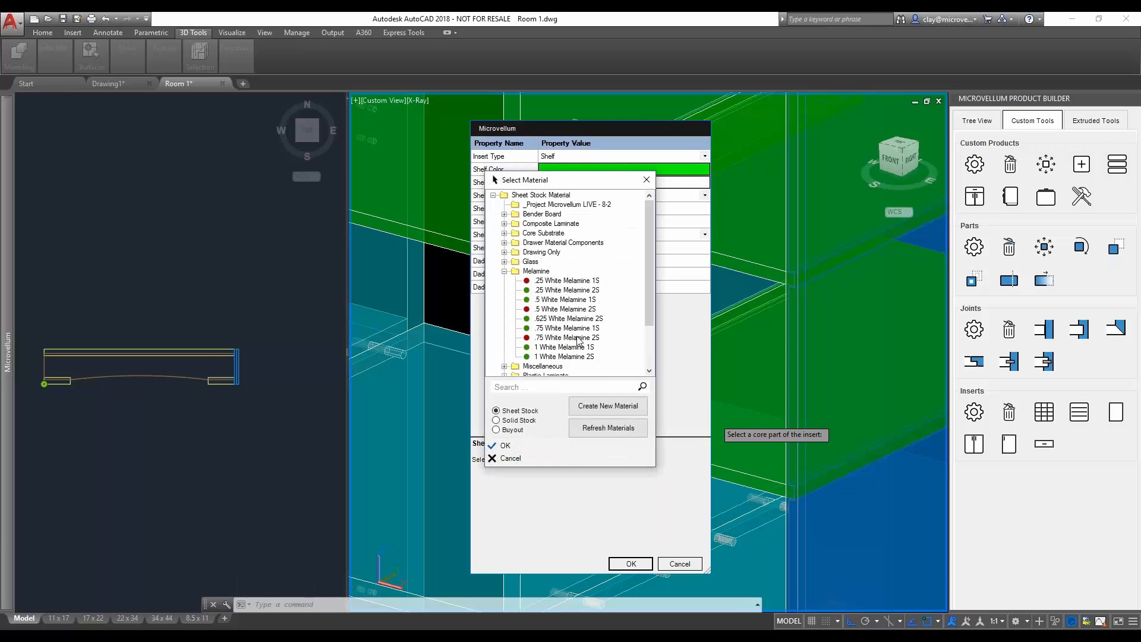
click(559, 330)
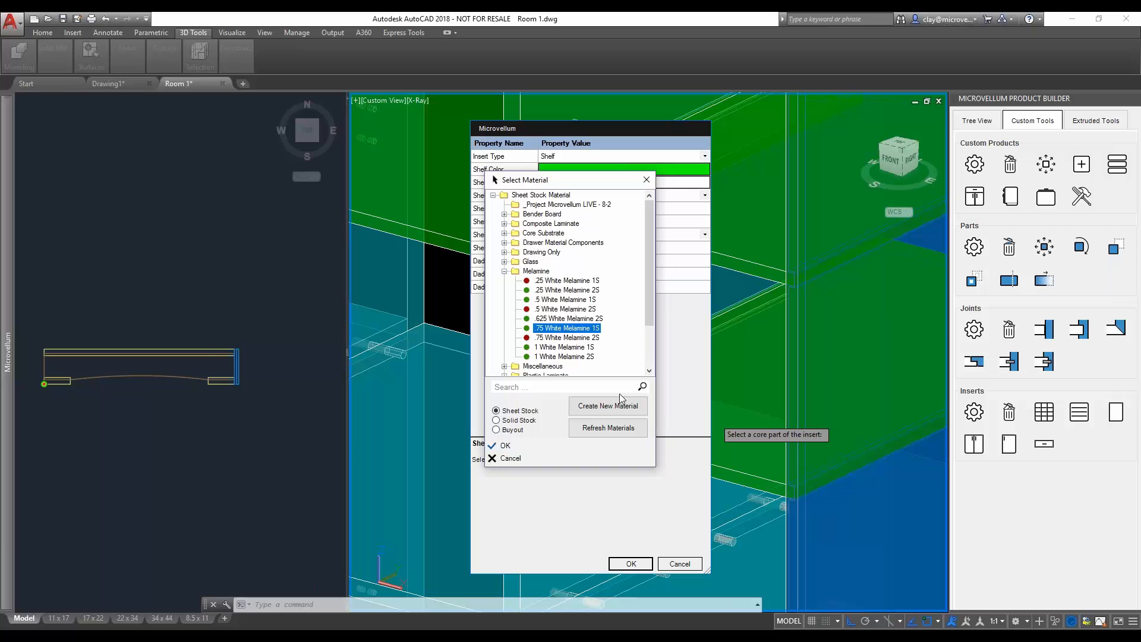
click(531, 446)
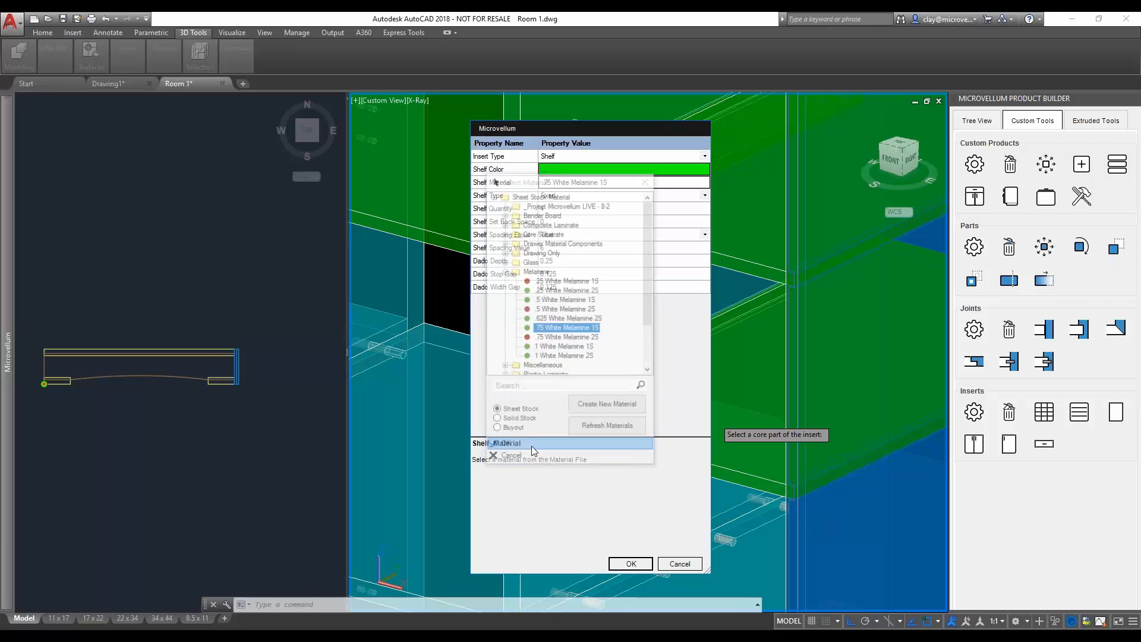
click(631, 563)
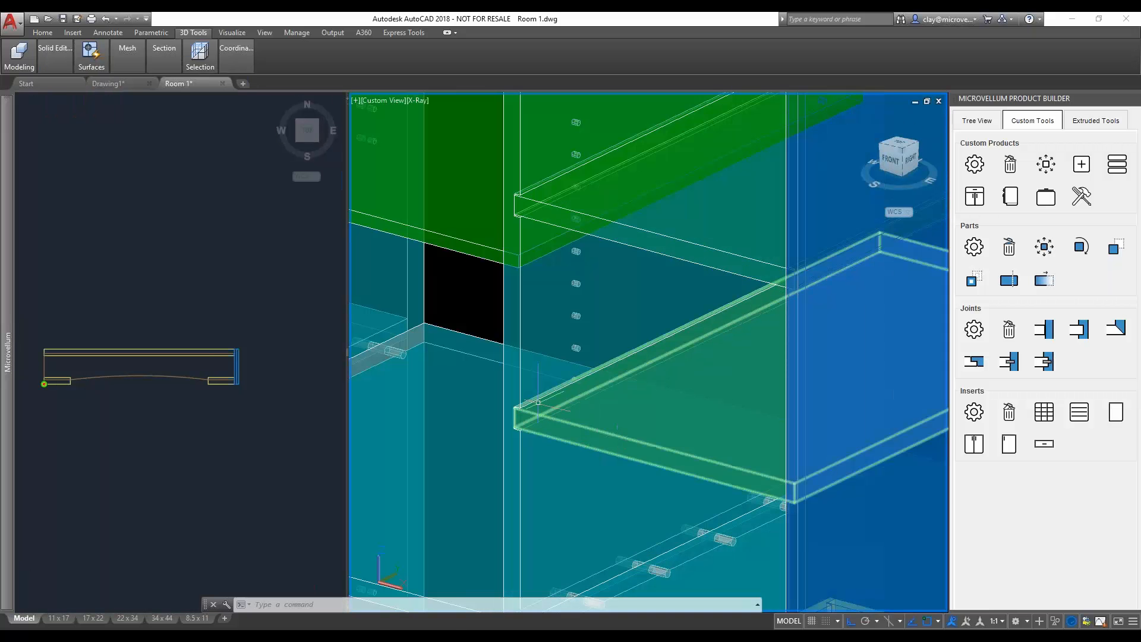
scroll(516, 418, up, 5)
scroll(516, 419, up, 4)
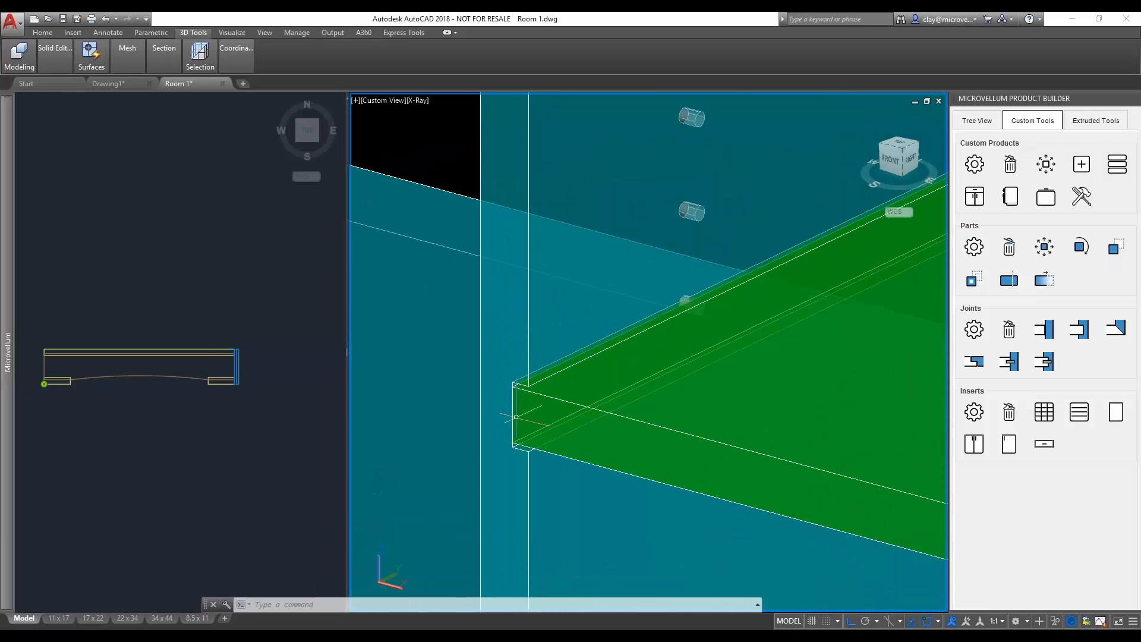
- Examine how the fixed shelf above the drawers sits in the dado of its upright
scroll(527, 373, down, 6)
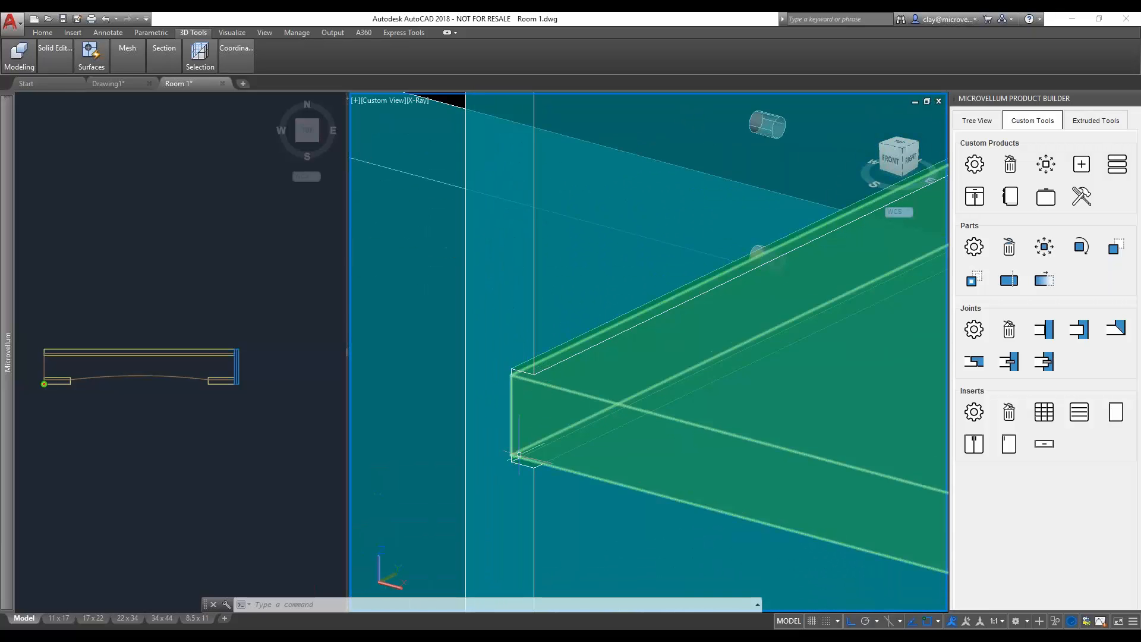
scroll(541, 438, up, 3)
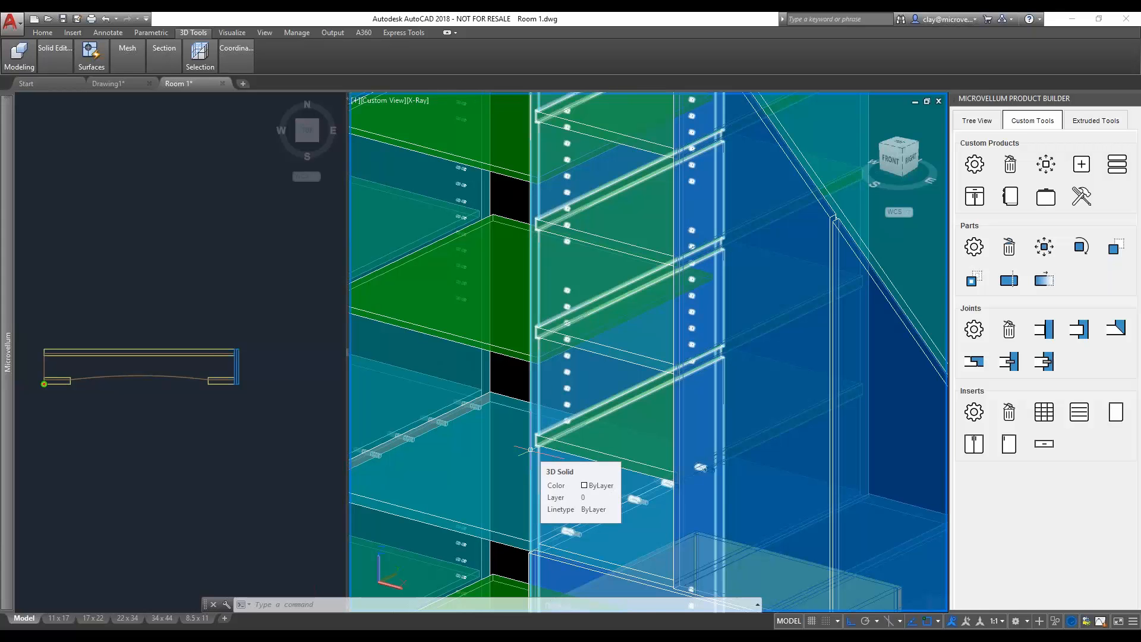
scroll(530, 449, down, 6)
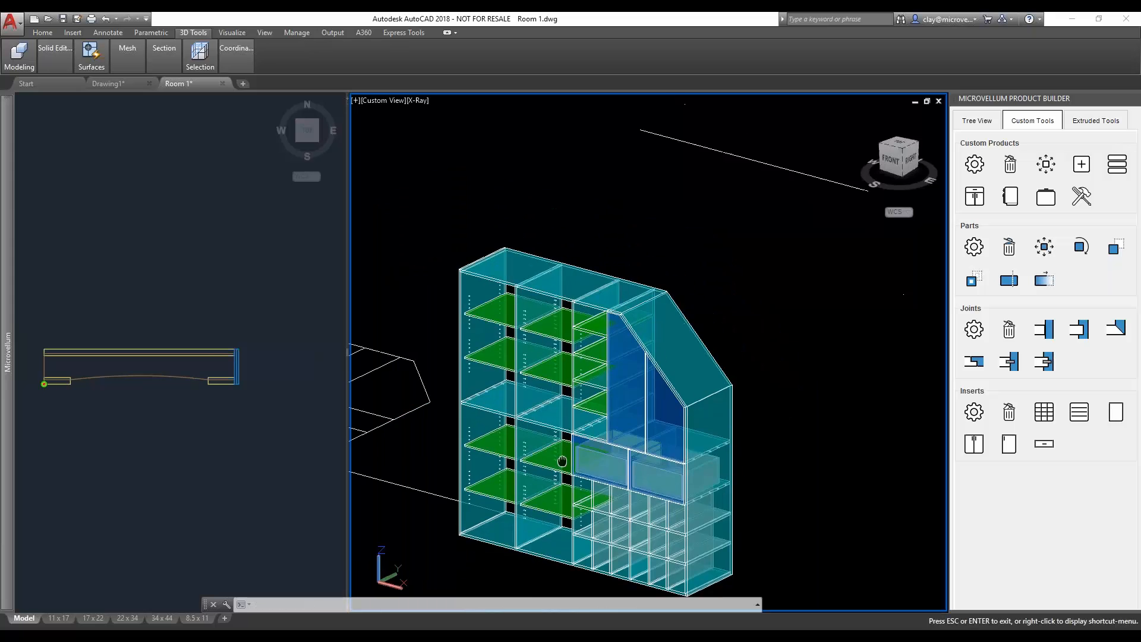
- Add a Double_Doors insert across the two lower-left bays, bounded by the bottom, left end, middle shelves and the upright beside the cubbies
shift+middle_drag(519, 449, 593, 441)
scroll(558, 487, up, 3)
scroll(552, 502, up, 2)
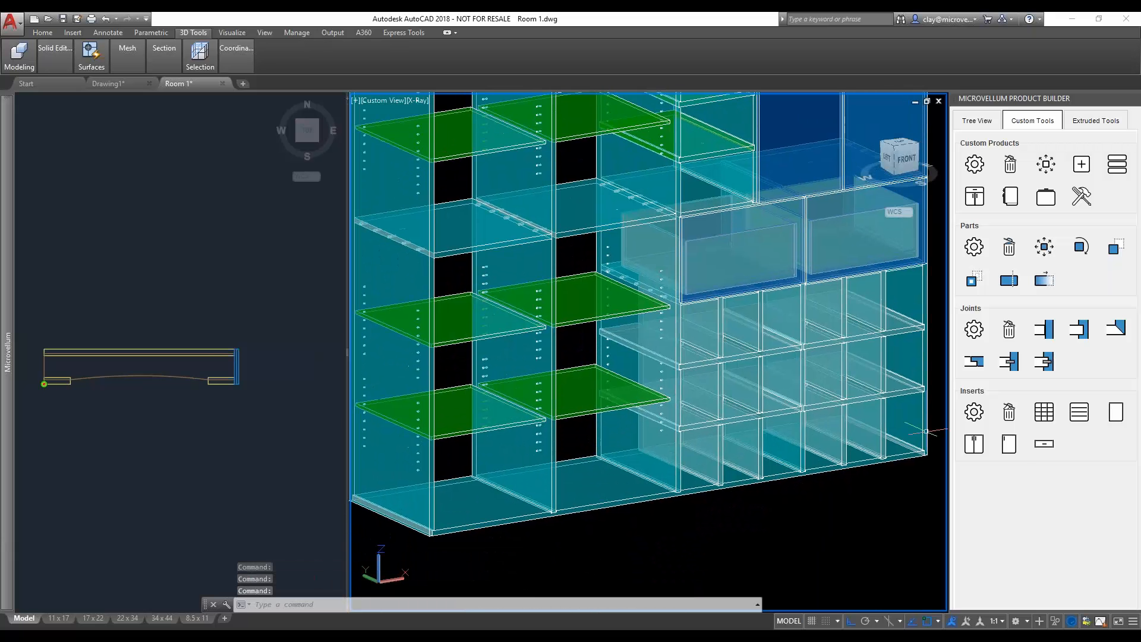
click(985, 450)
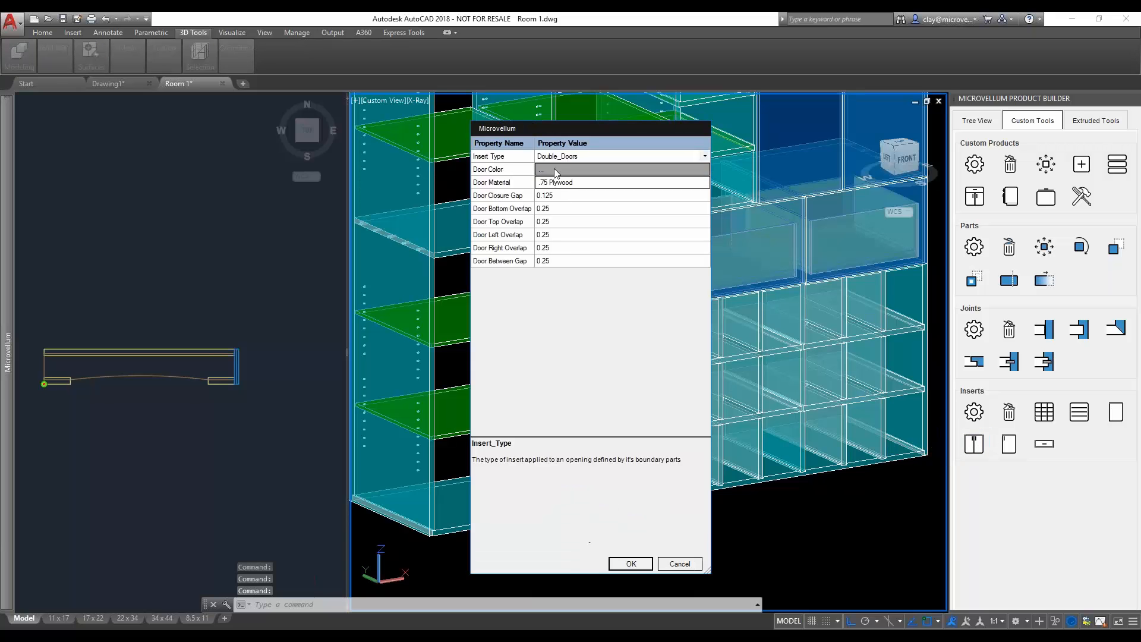
click(631, 564)
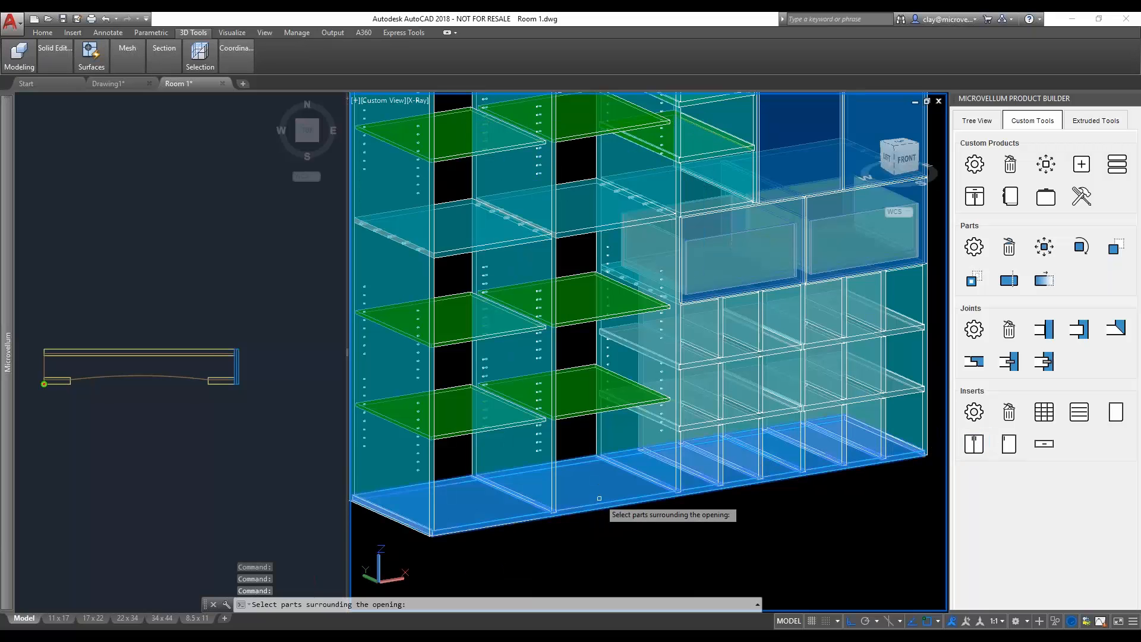
click(599, 498)
click(663, 363)
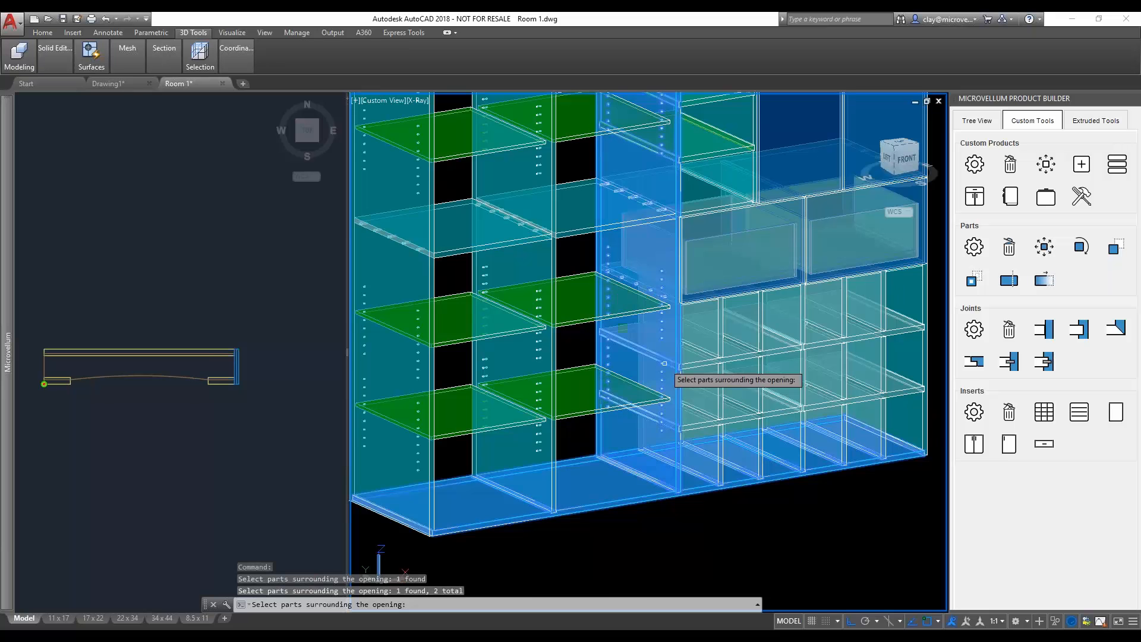
click(594, 222)
click(487, 244)
click(451, 264)
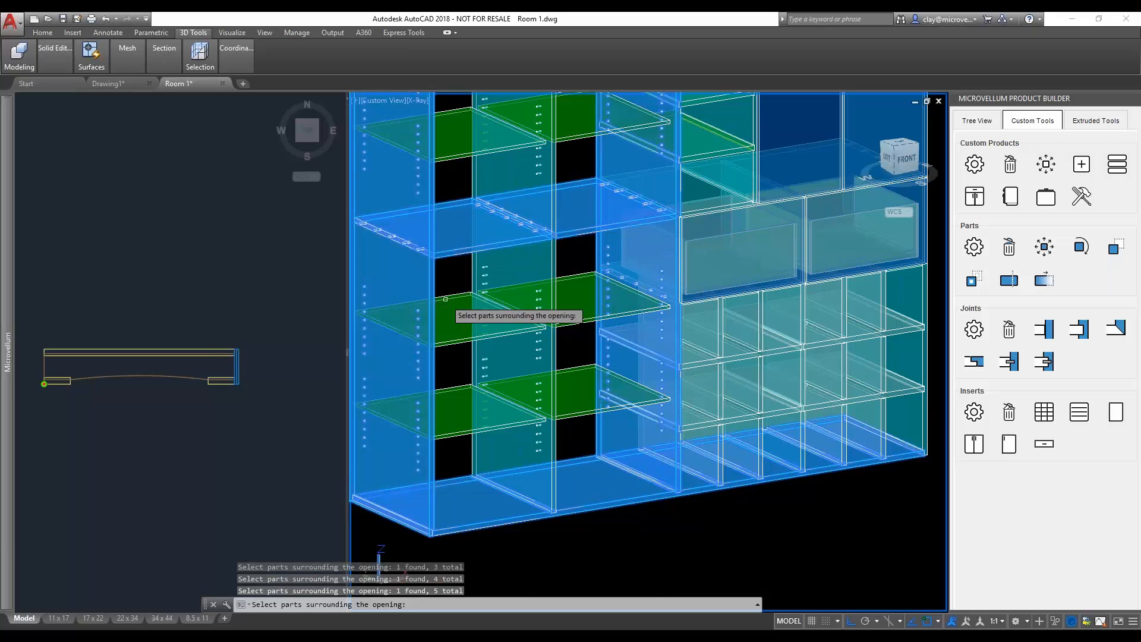
key(Return)
scroll(466, 534, up, 5)
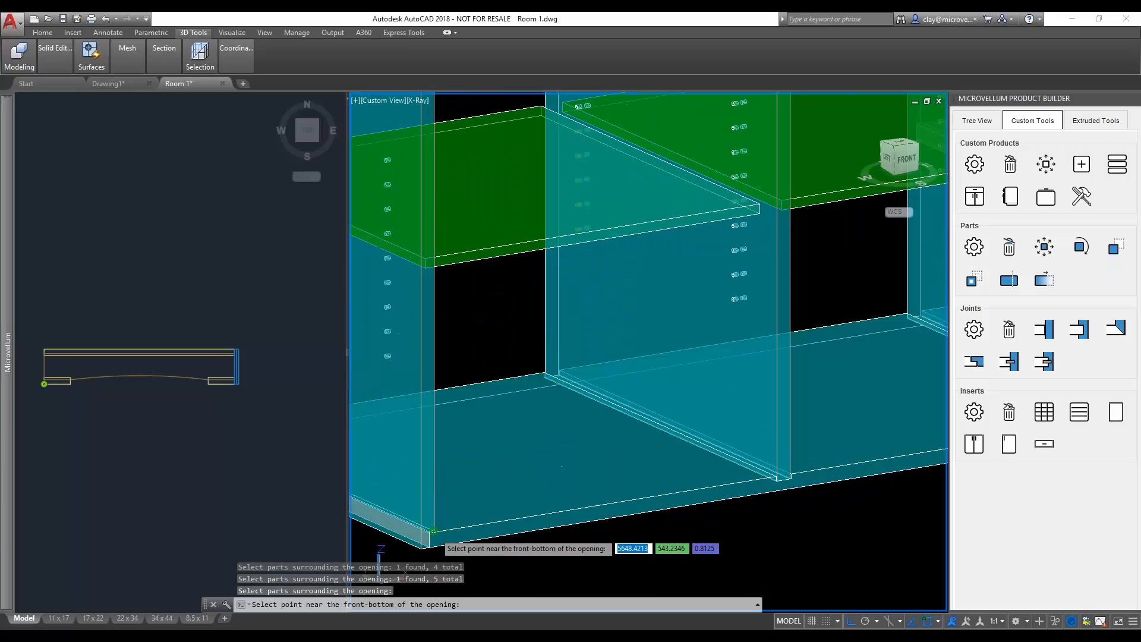
click(466, 534)
- Place matching double doors across the two upper-left bays, bounded by the middle shelves, upright, top and left end, and end the command
scroll(779, 386, down, 5)
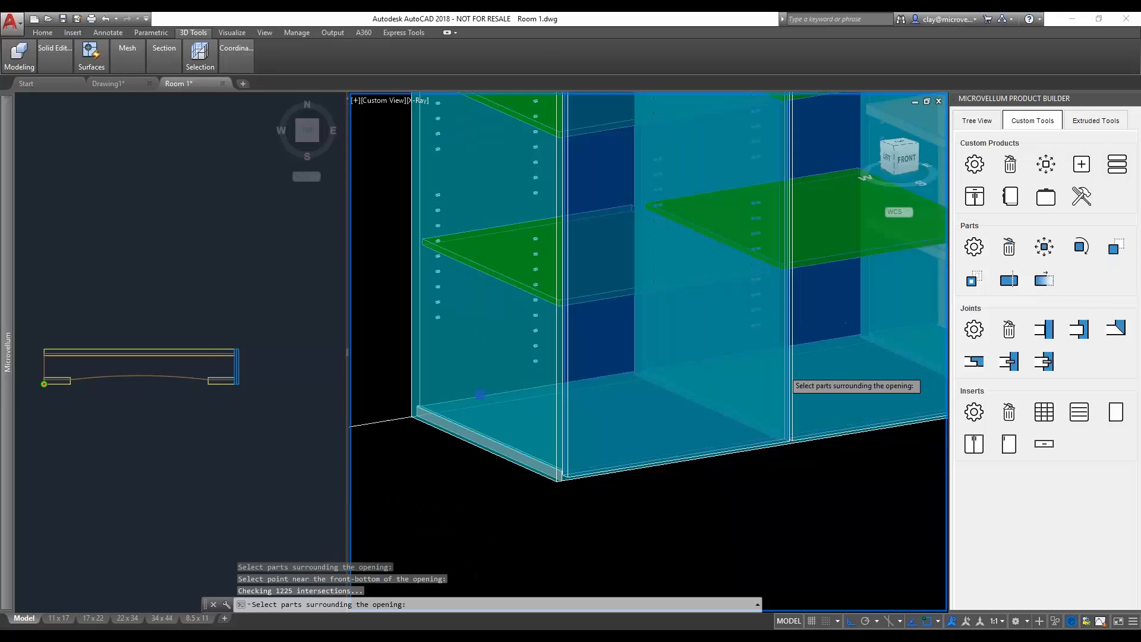
scroll(807, 293, down, 3)
click(848, 190)
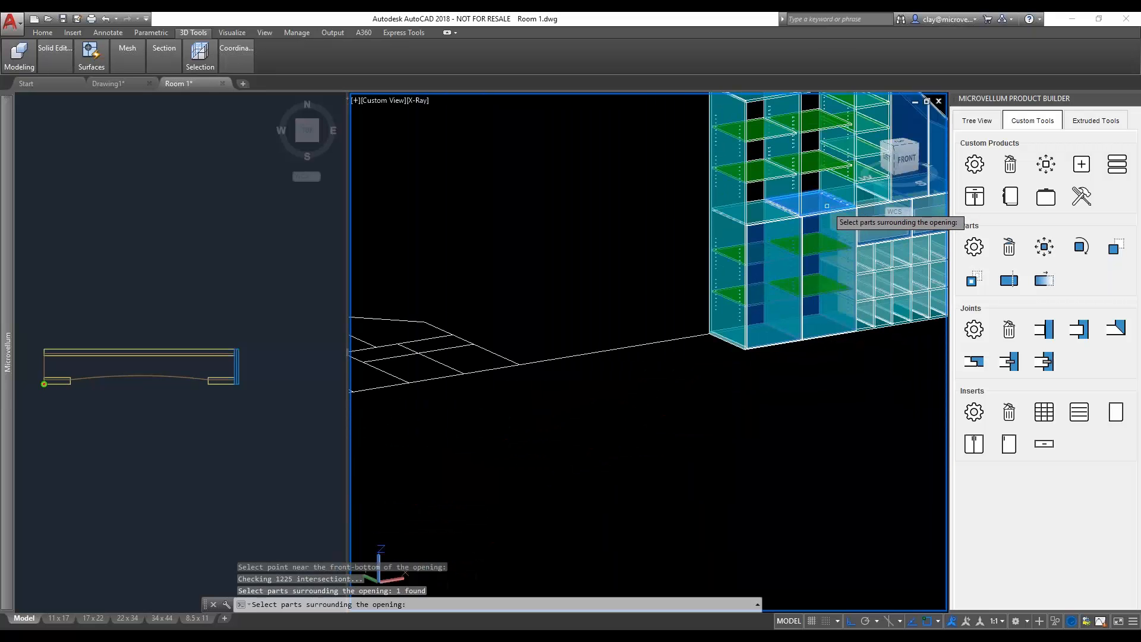
click(823, 145)
click(776, 100)
click(728, 133)
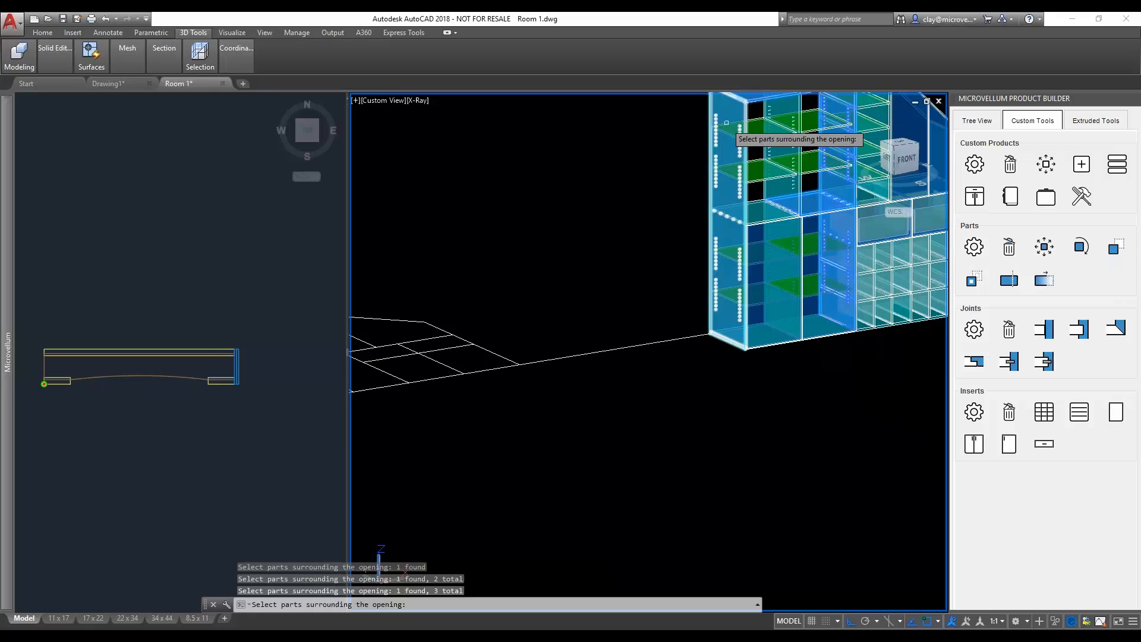
click(745, 203)
key(Return)
scroll(733, 231, up, 8)
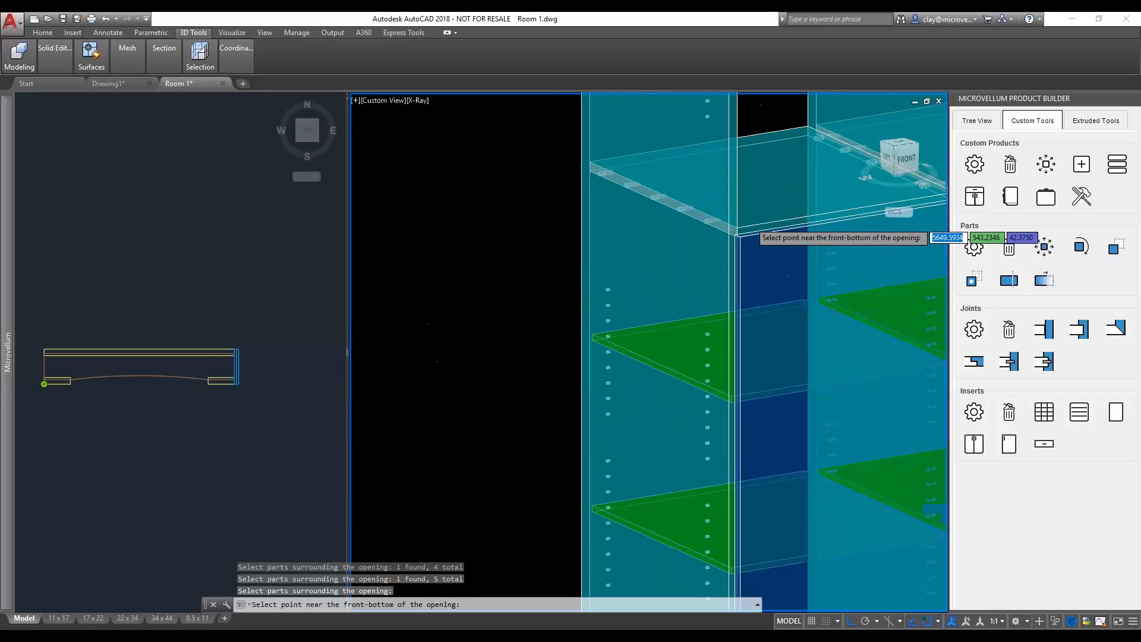
click(733, 231)
scroll(816, 311, down, 6)
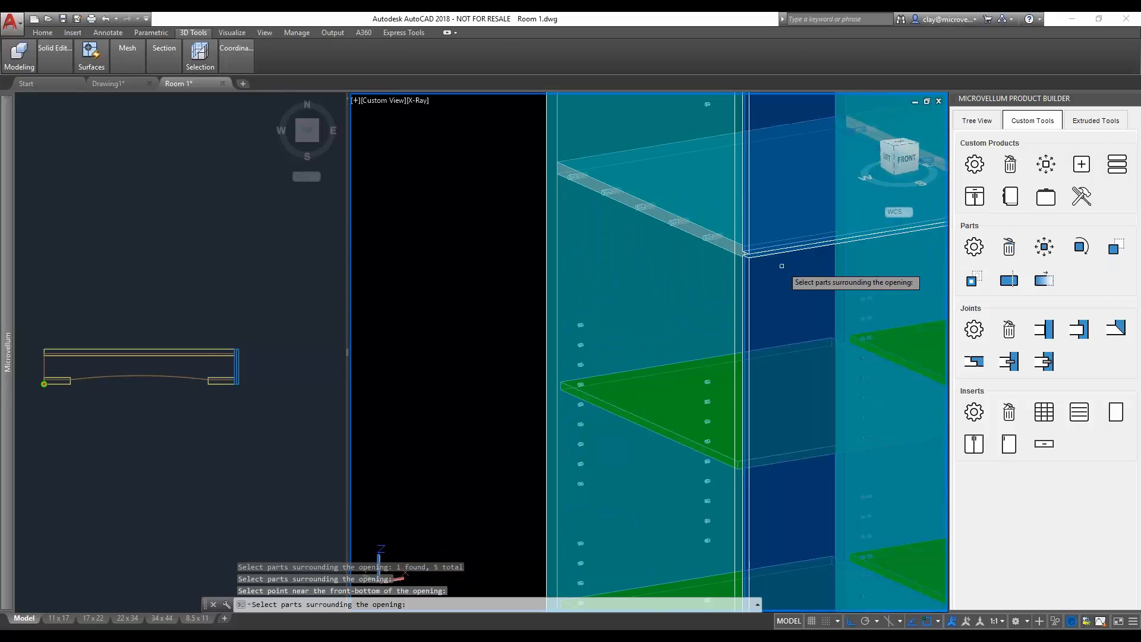
scroll(817, 311, down, 2)
key(Escape)
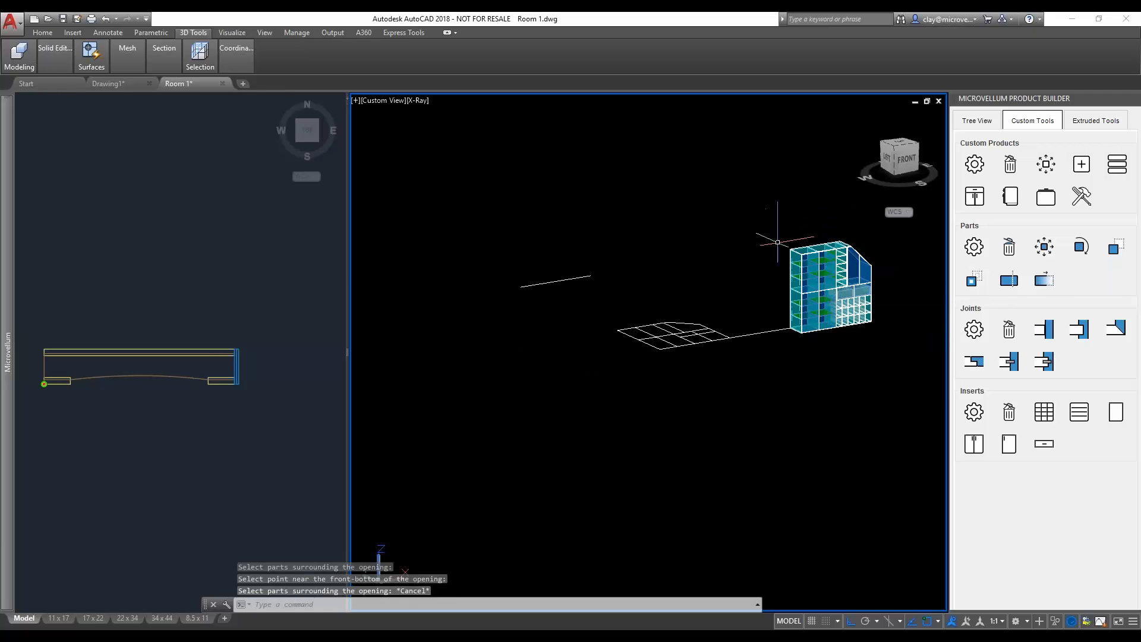
- Change the 3D viewport's display to shaded with edges using the SHADEMODE command
middle_drag(786, 241, 616, 292)
scroll(619, 357, up, 4)
text(s)
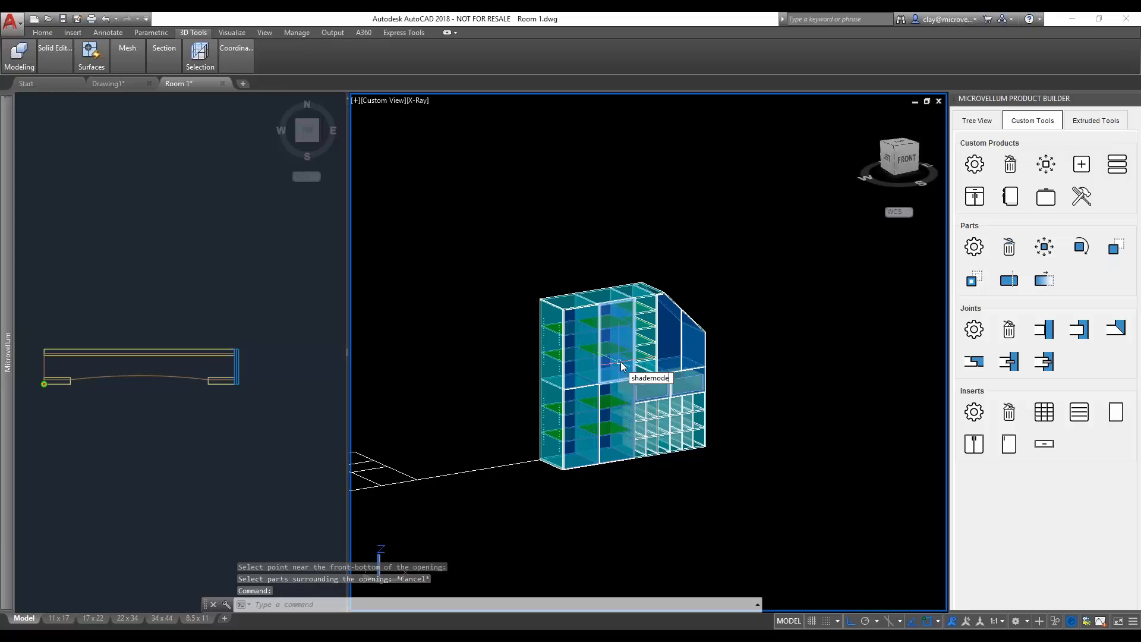
text(hademode)
key(Return)
click(745, 492)
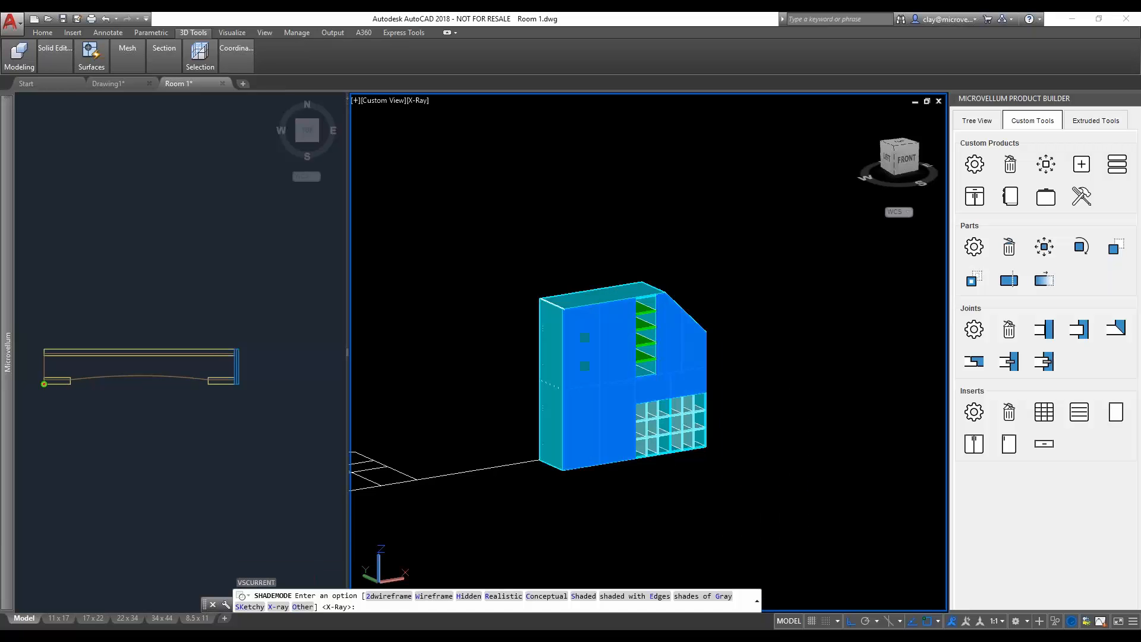
text(e)
key(Return)
- Examine the doors, drawers, open shelves and cubbies of the Lockers product from several angles
scroll(665, 366, up, 3)
shift+middle_drag(665, 366, 554, 363)
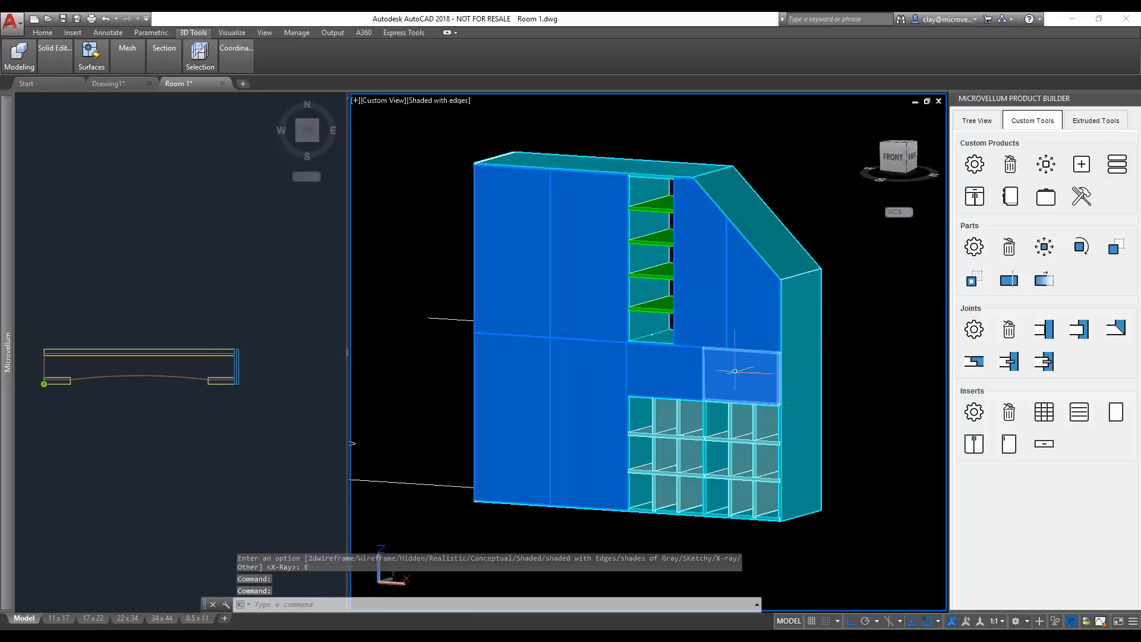
shift+middle_drag(749, 369, 814, 416)
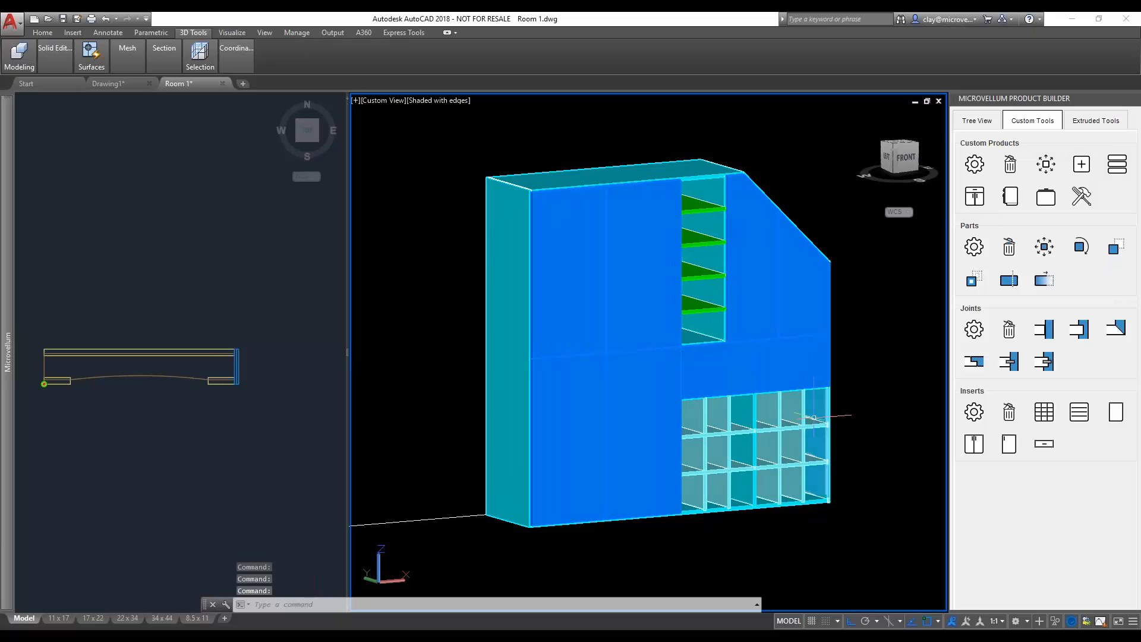
scroll(702, 270, up, 10)
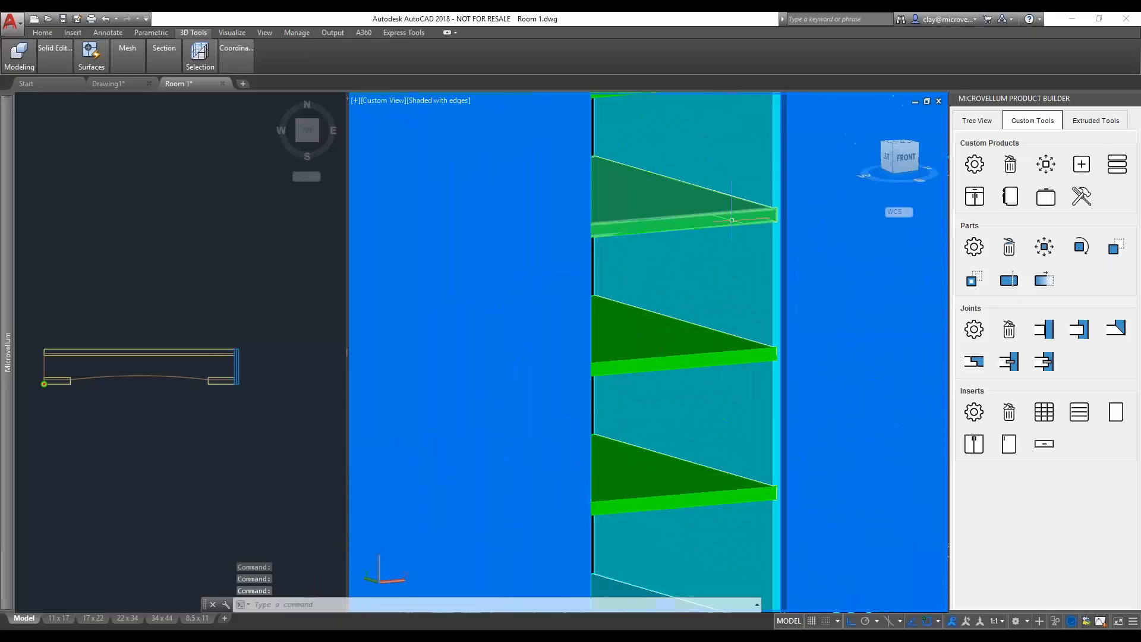
scroll(721, 242, down, 10)
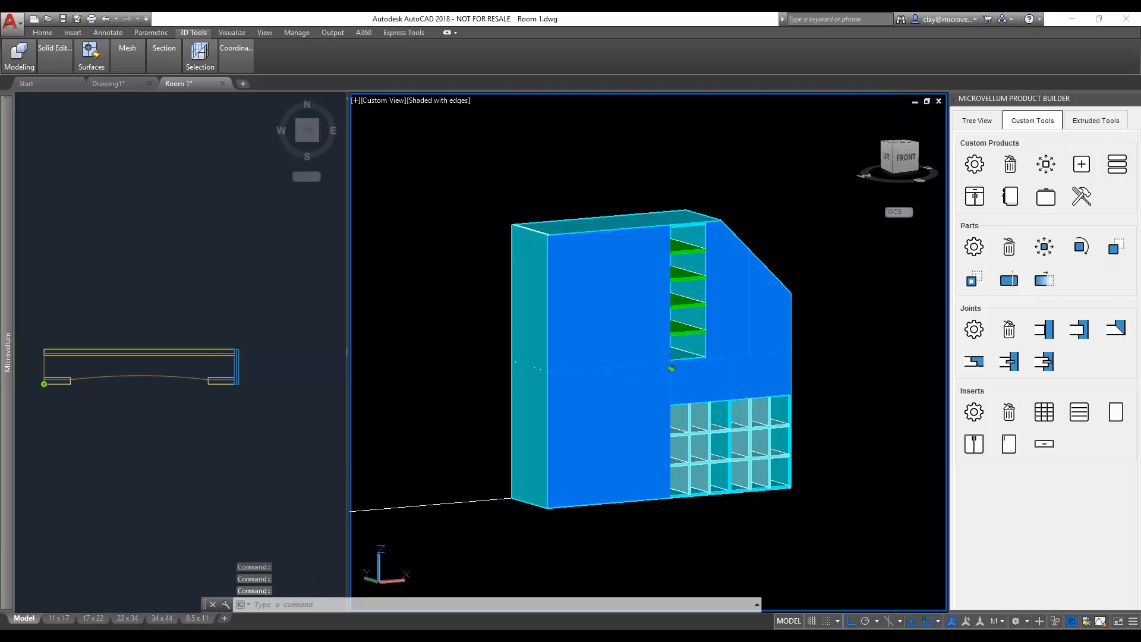
shift+middle_drag(705, 419, 670, 389)
scroll(671, 390, up, 2)
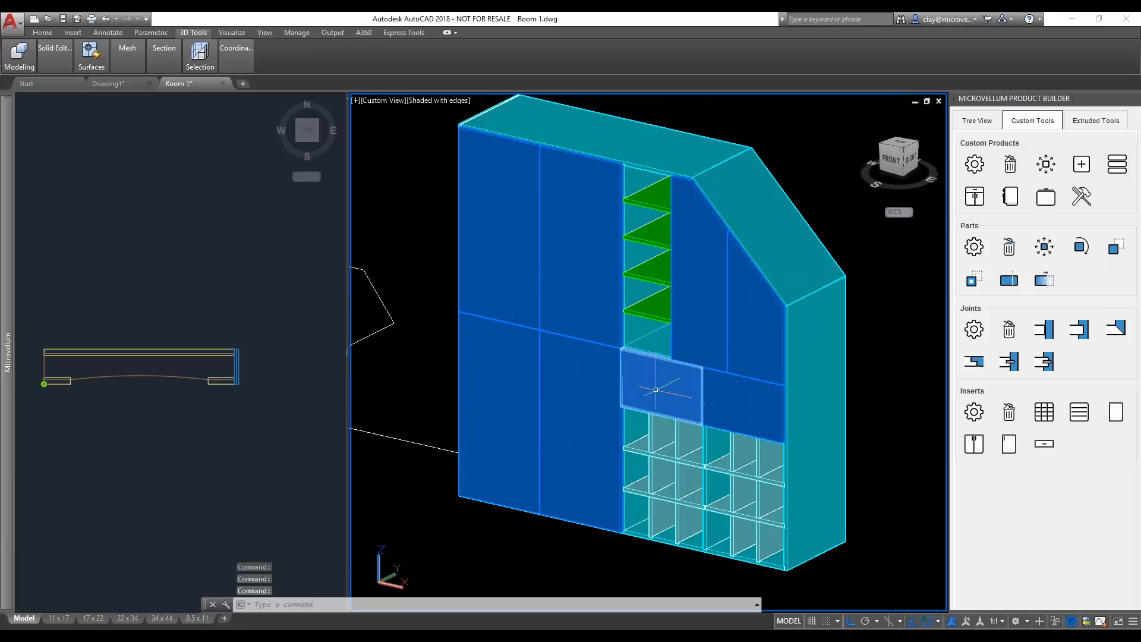
scroll(670, 388, up, 3)
scroll(703, 468, down, 5)
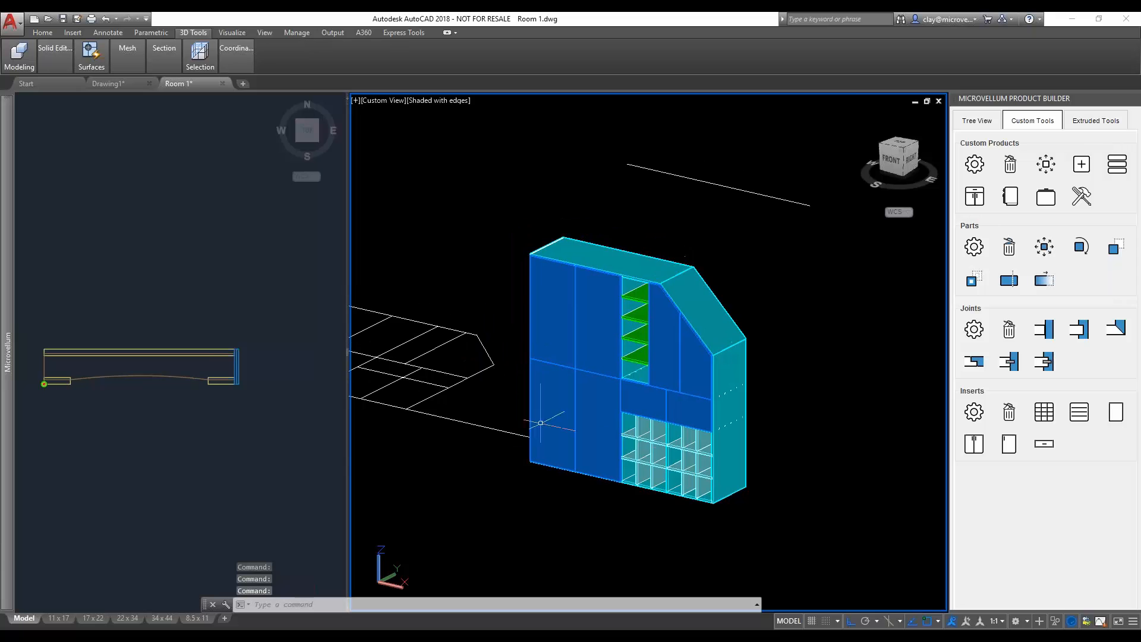
shift+middle_drag(703, 468, 740, 461)
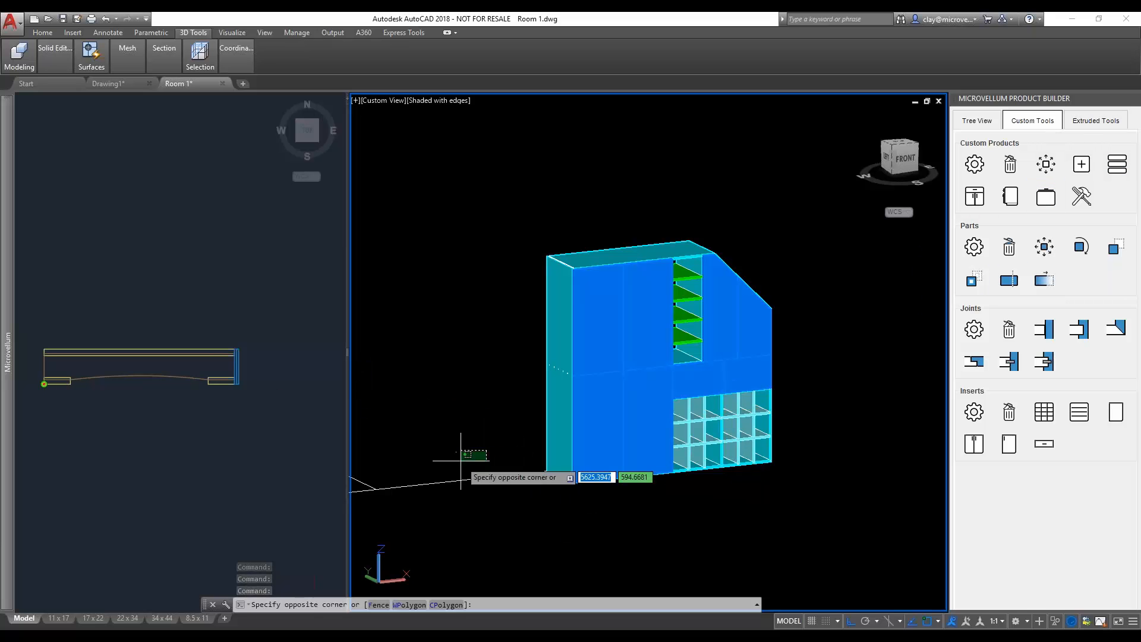
click(502, 425)
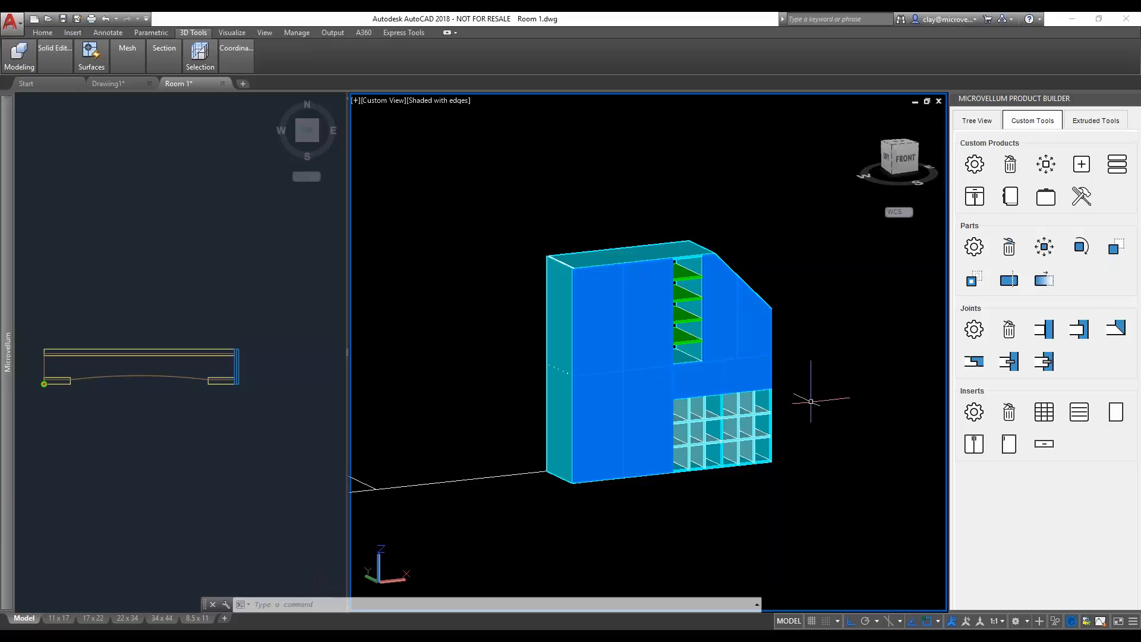
mouse_move(670, 385)
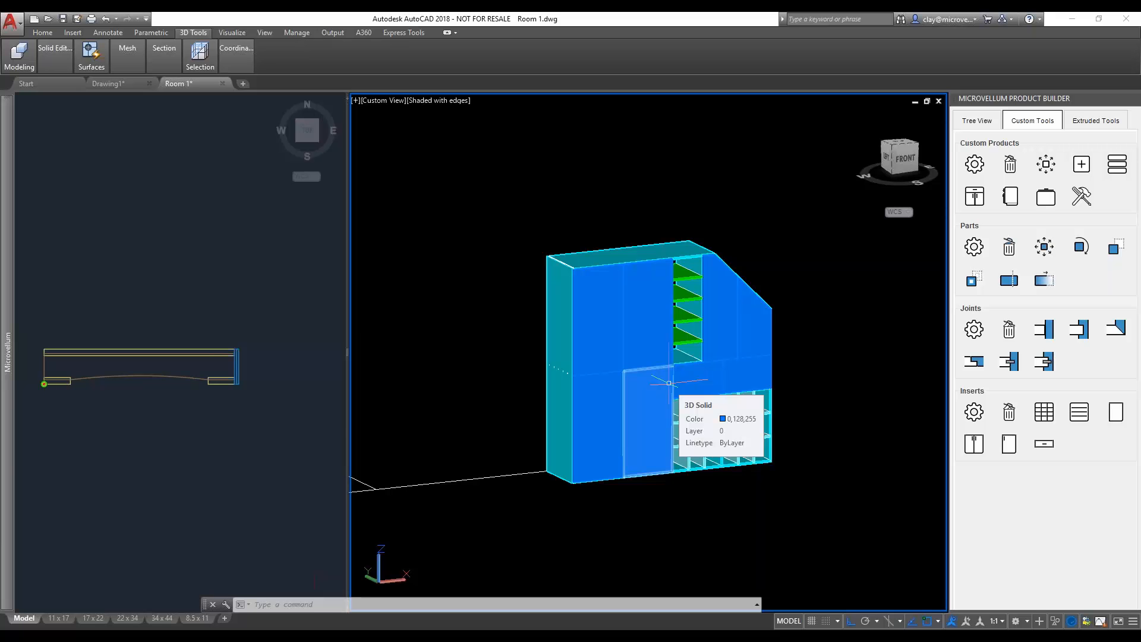
- Bring the linework beside the lockers into view and look over the product tree's add option and the extruded product tools
scroll(512, 400, down, 4)
middle_drag(512, 401, 574, 407)
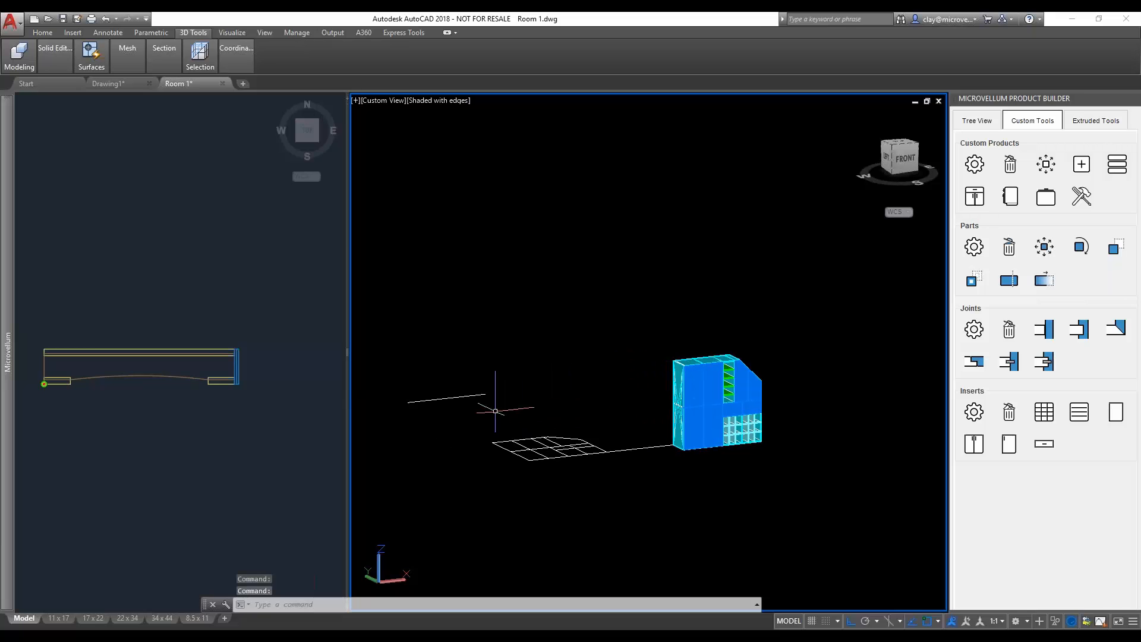
middle_drag(495, 411, 535, 430)
click(980, 122)
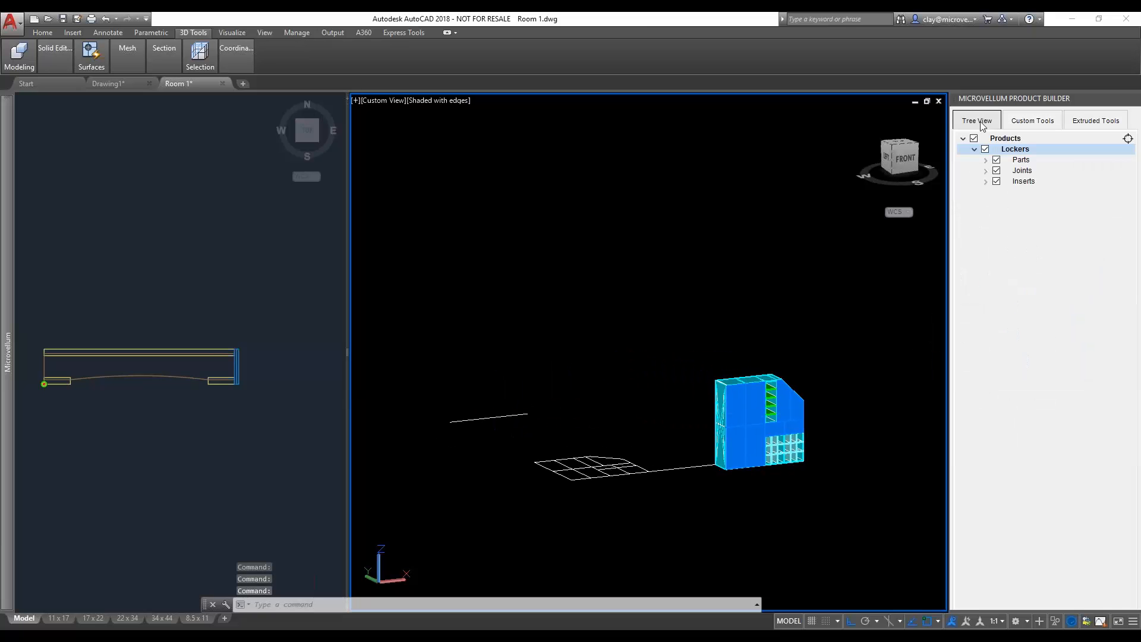
click(1004, 138)
right_click(994, 138)
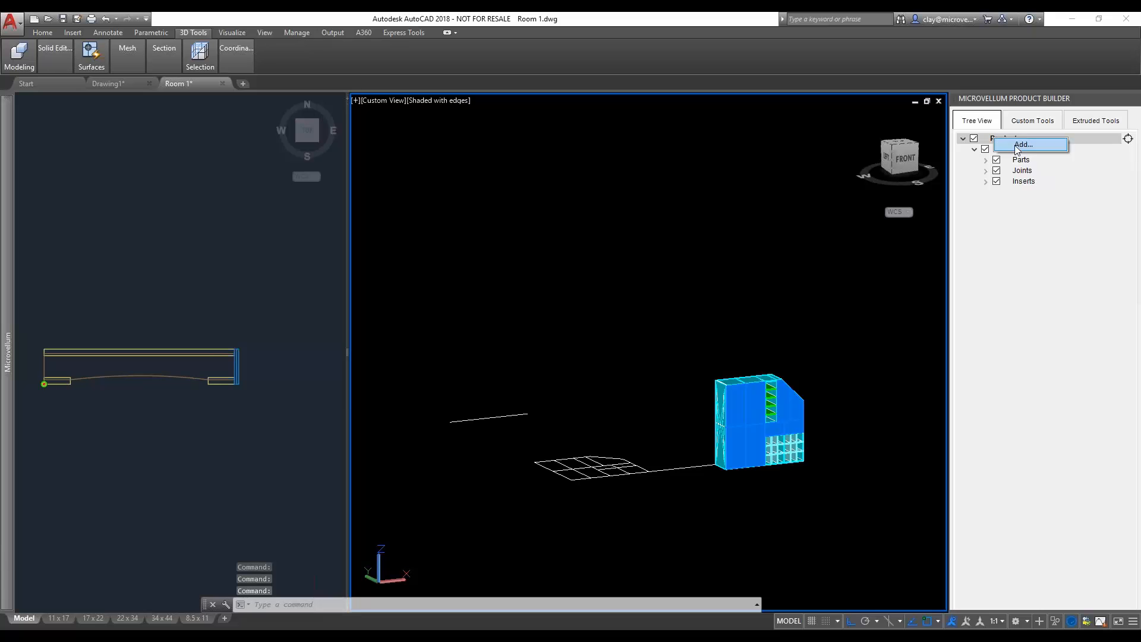
click(1051, 267)
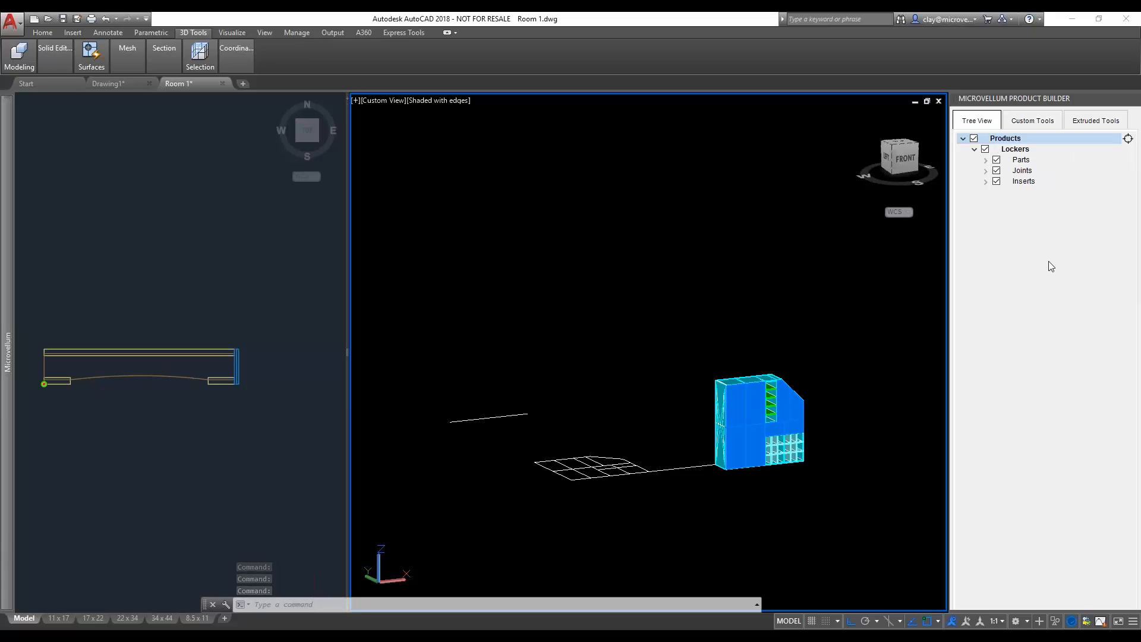
click(1096, 121)
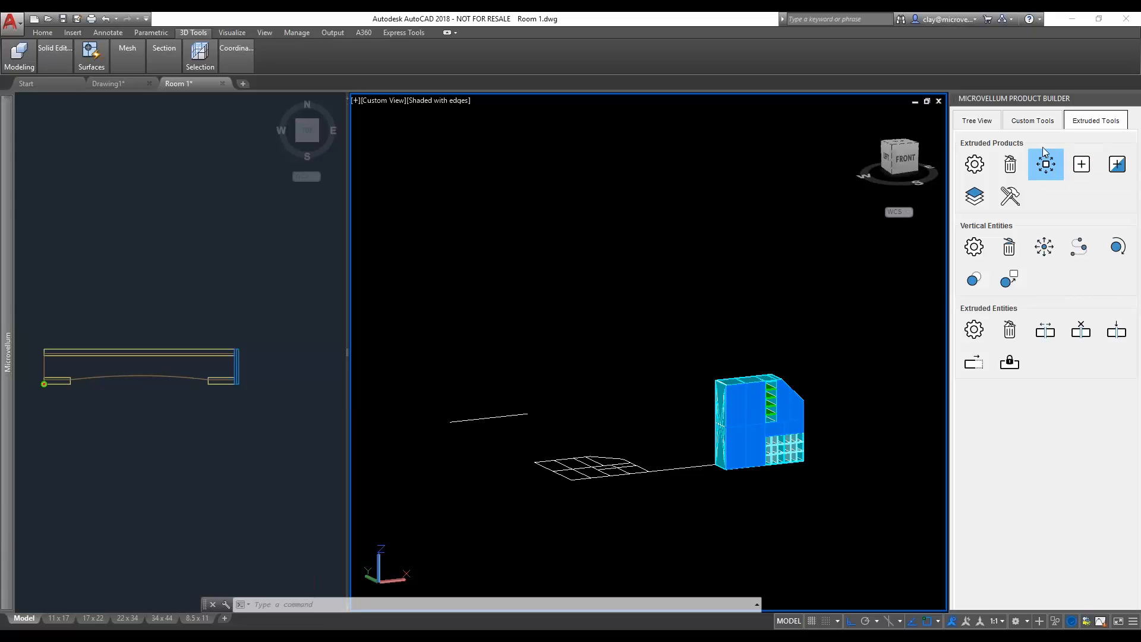
click(984, 122)
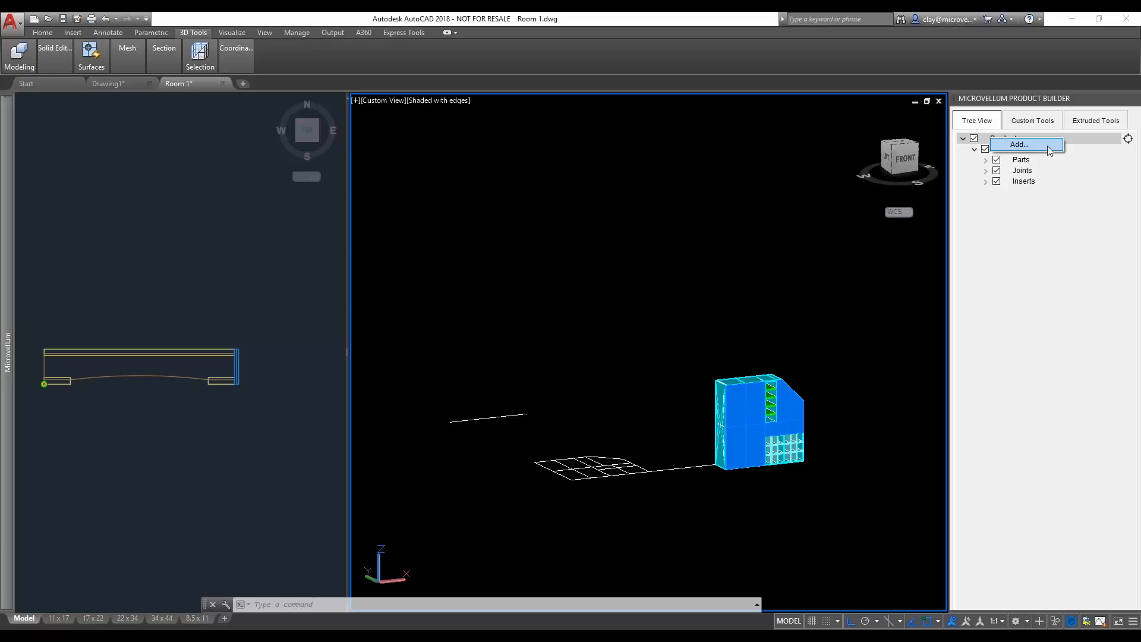
- Add an Extruded_Product_Starter product named Locker Base, using the straight line behind the flat linework as its construction path
click(1049, 148)
click(701, 171)
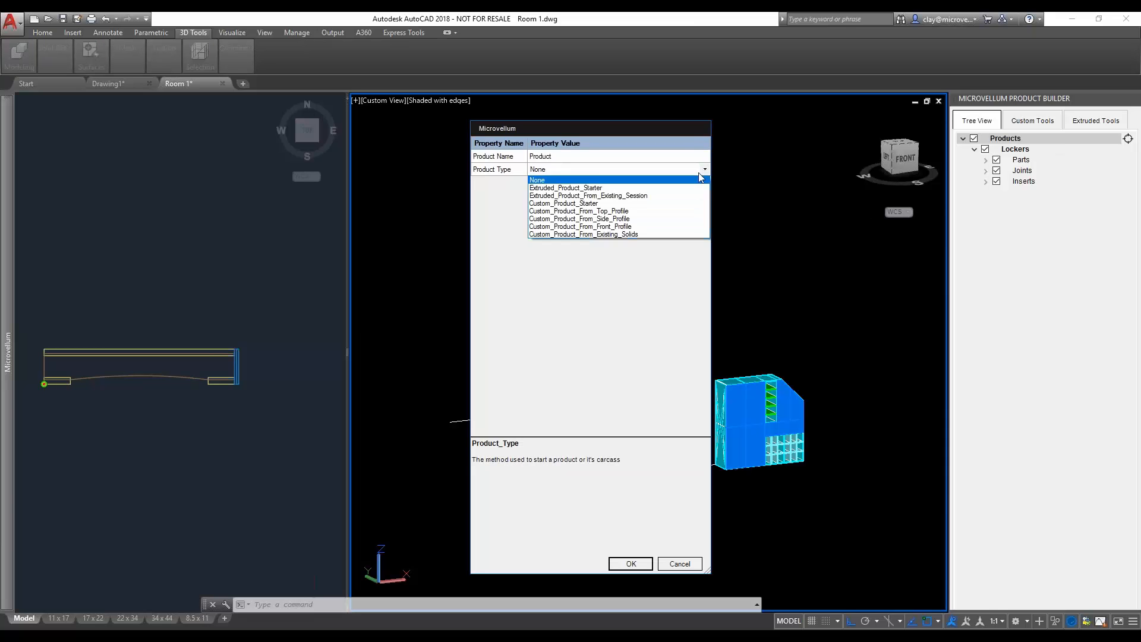
click(664, 187)
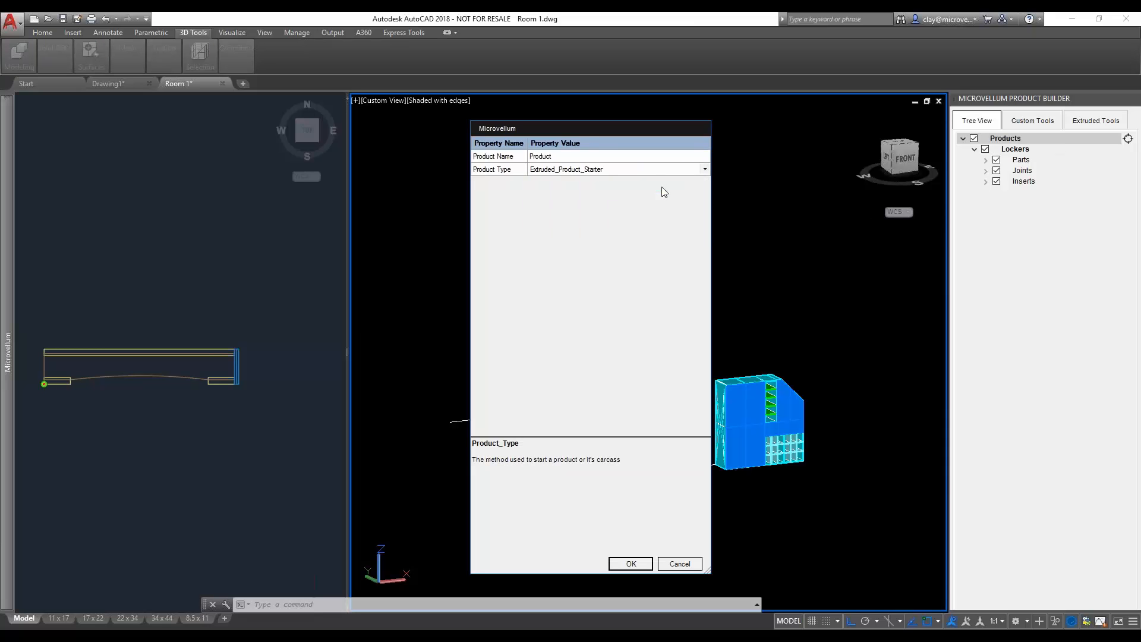
click(584, 157)
click(631, 564)
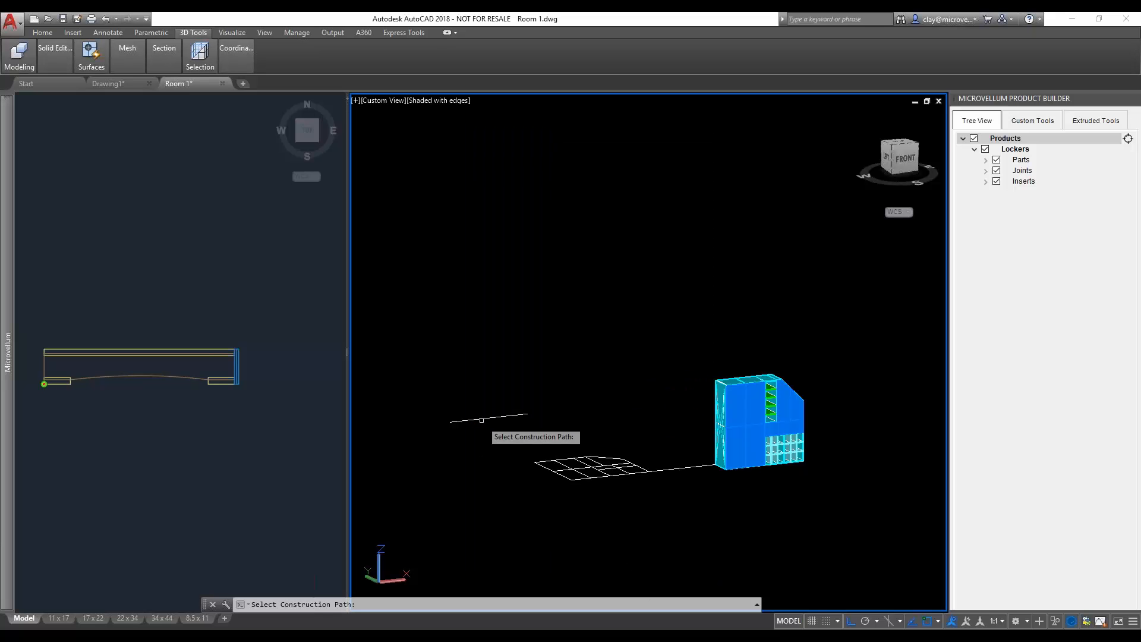
click(488, 418)
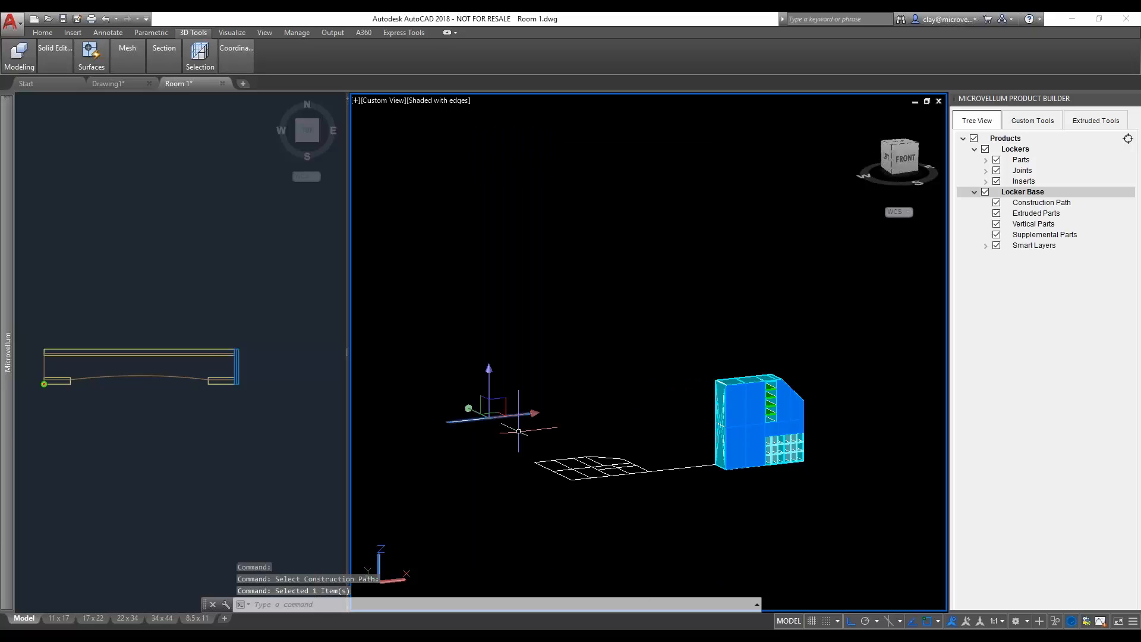
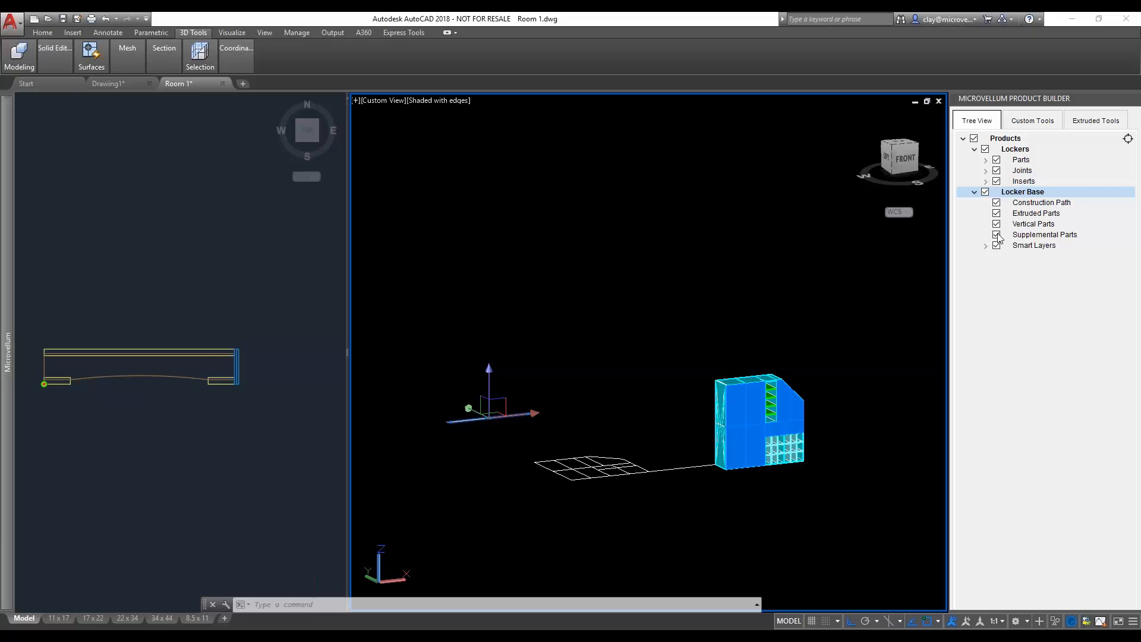
- Examine the Locker Base's straight construction path and the numbered section profiles in the 2D view, ending on the locker base section
scroll(513, 401, up, 2)
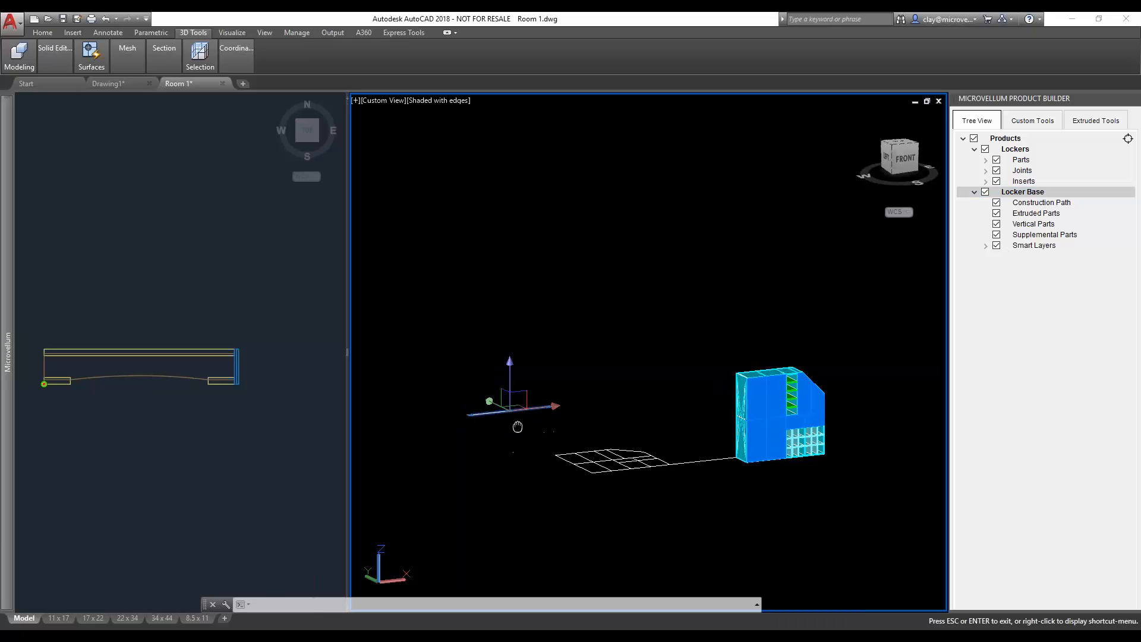
scroll(515, 377, up, 3)
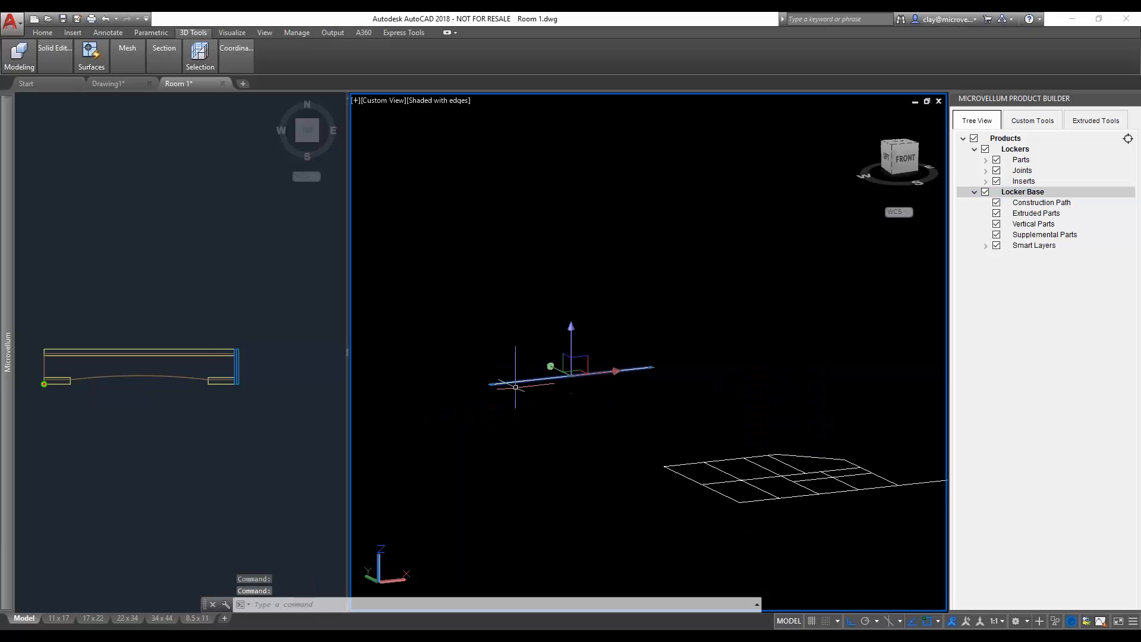
shift+middle_drag(516, 376, 581, 410)
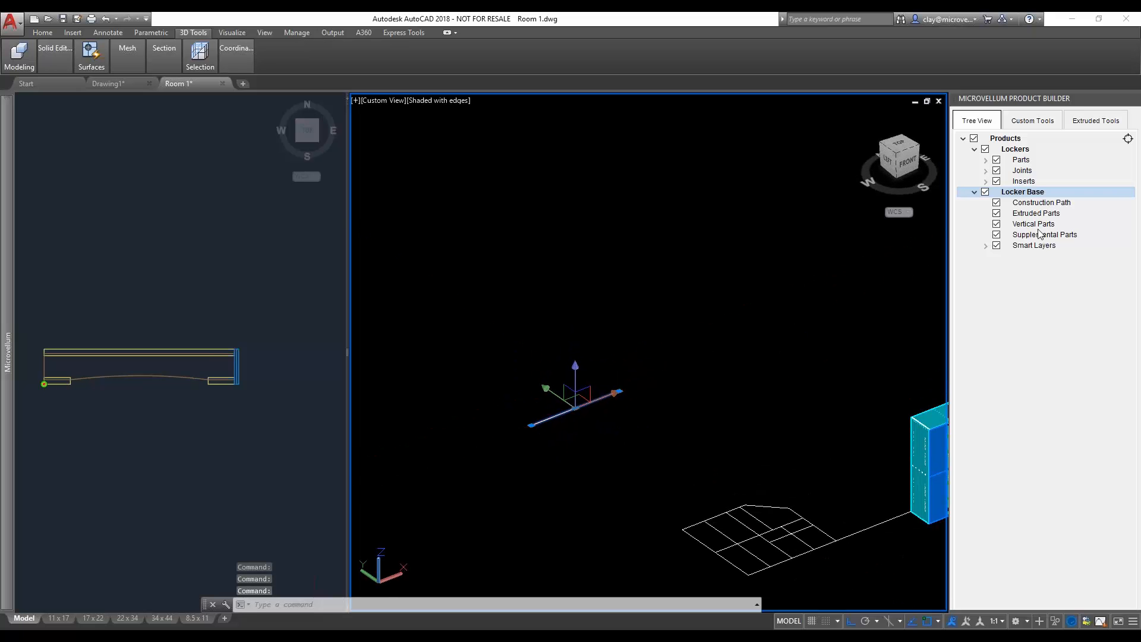
click(261, 417)
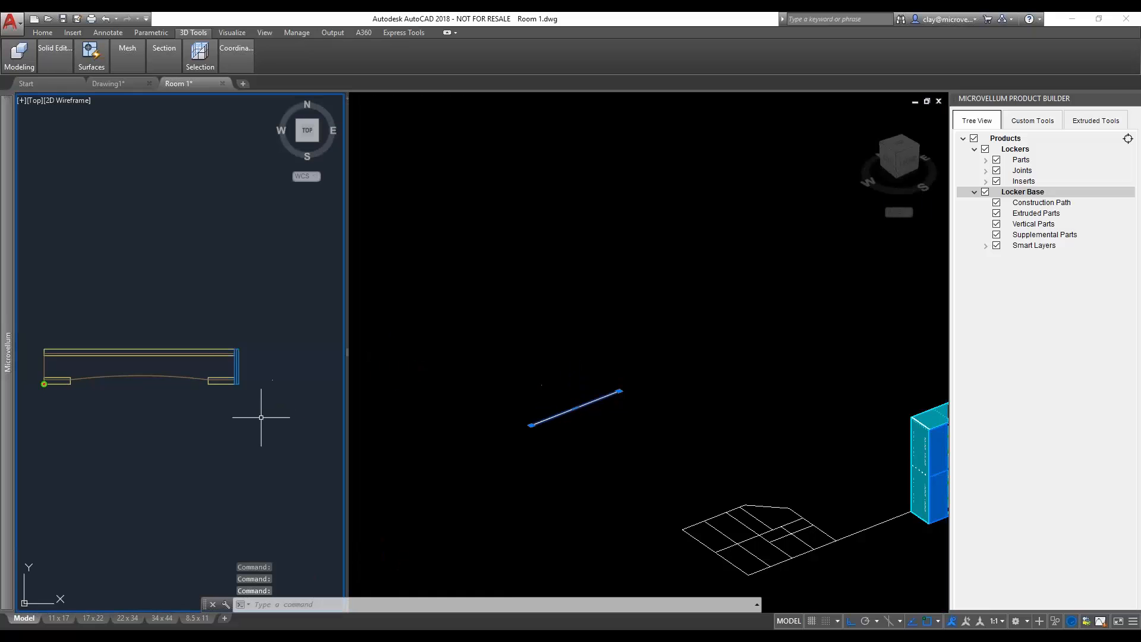
middle_drag(155, 349, 191, 336)
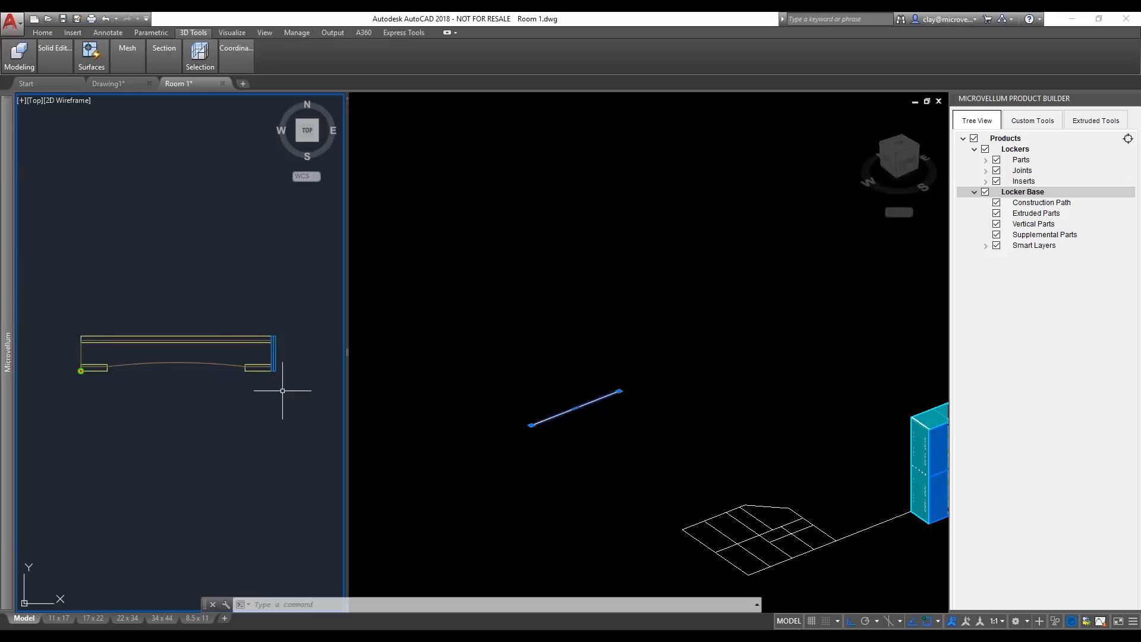
scroll(233, 353, down, 8)
middle_drag(213, 244, 167, 437)
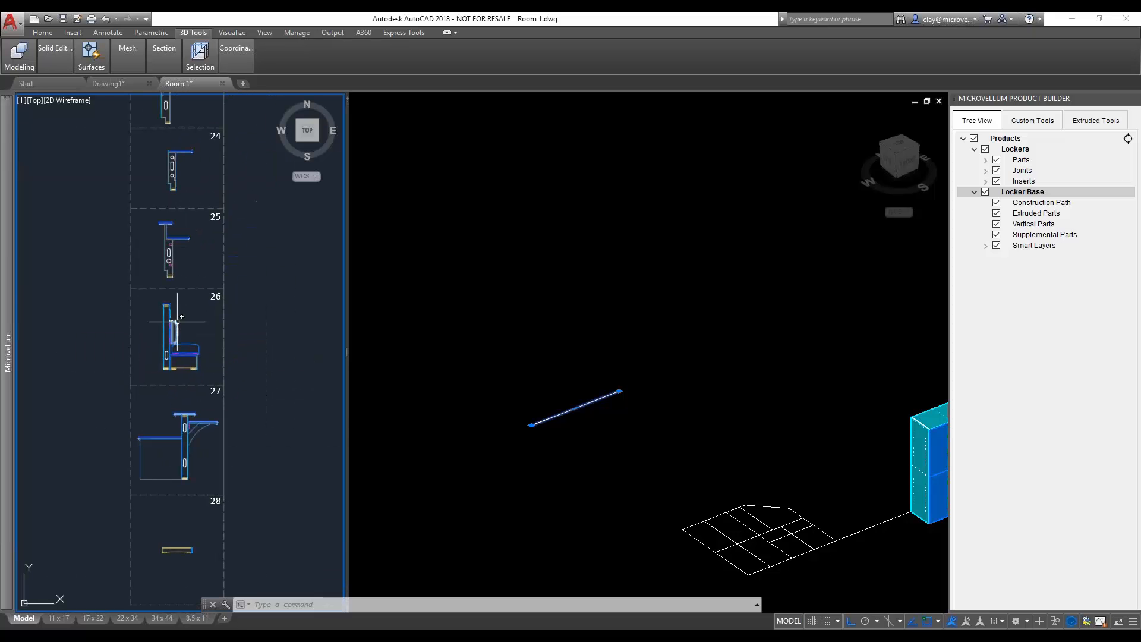
middle_drag(196, 264, 181, 395)
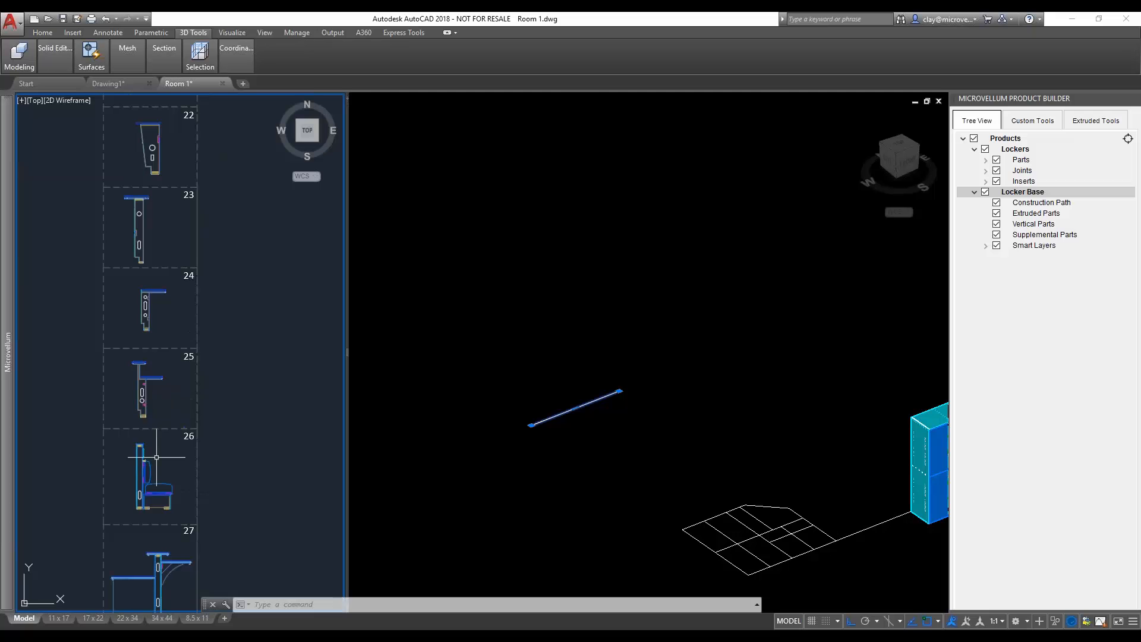
scroll(156, 475, up, 4)
middle_drag(146, 502, 147, 451)
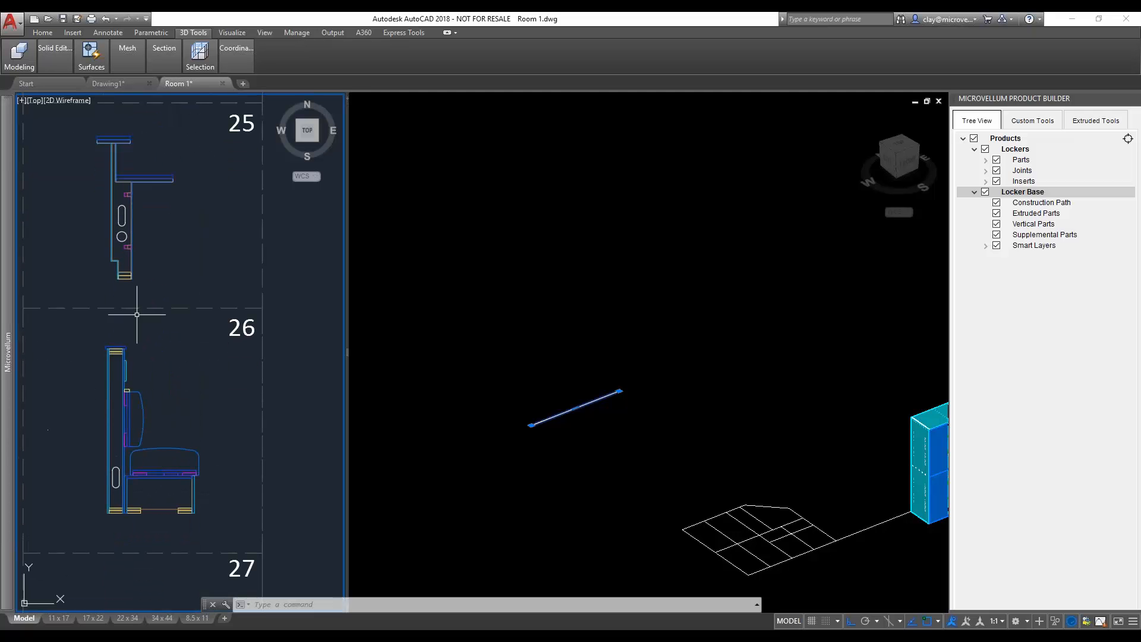
scroll(146, 228, down, 4)
middle_drag(159, 536, 208, 388)
scroll(169, 459, up, 6)
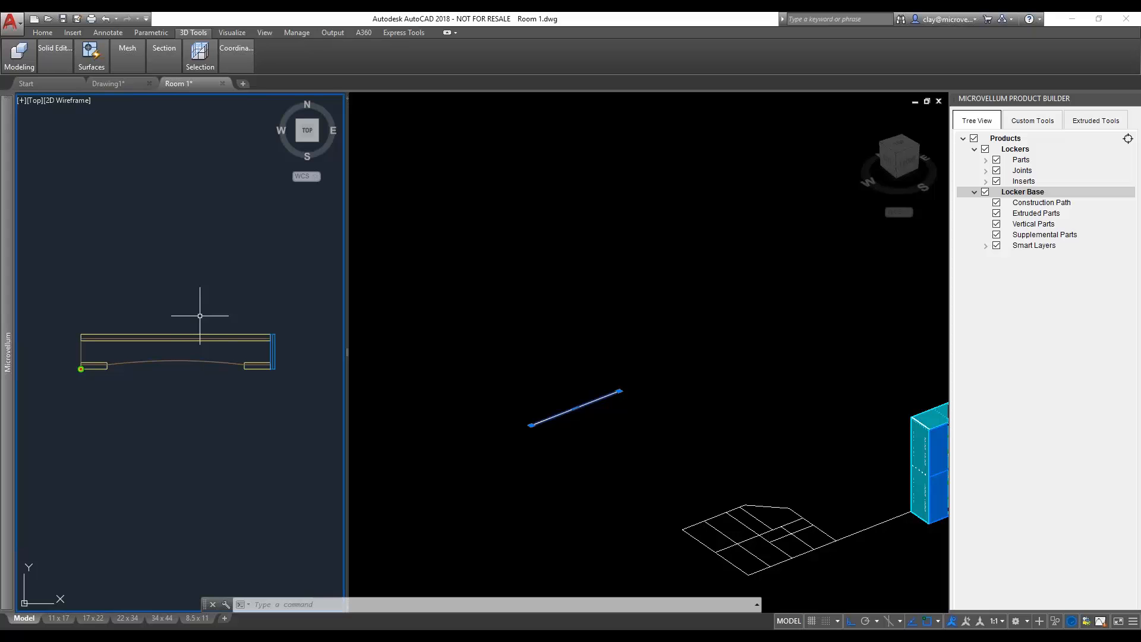
- Add extruded parts to the Locker Base product from the complete arched base section linework in the 2D view
right_click(1033, 216)
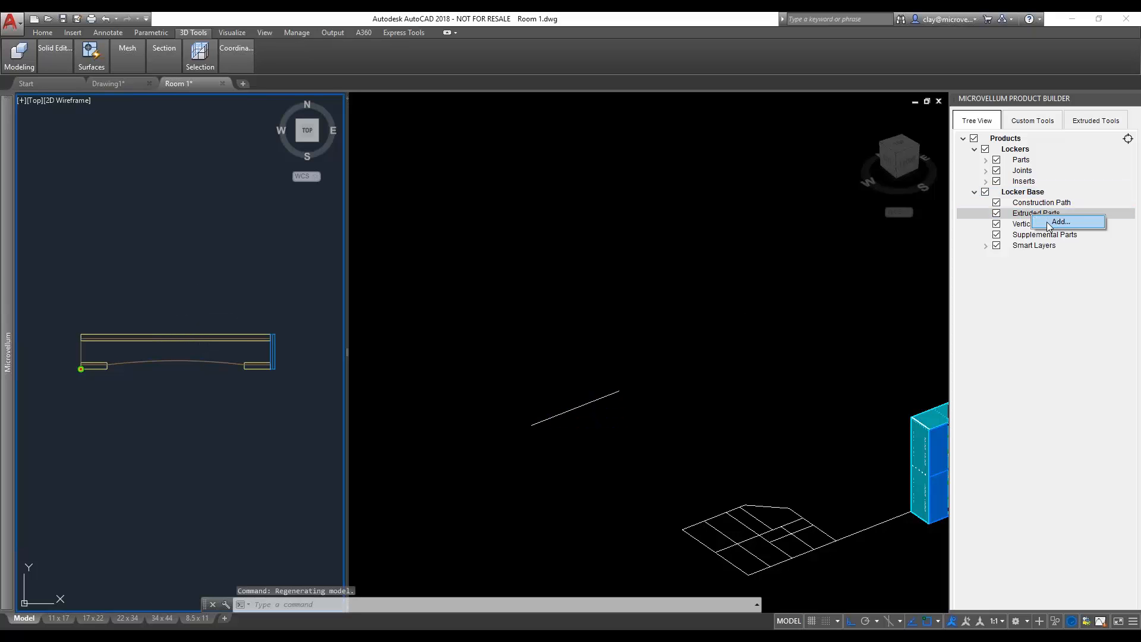
click(1058, 221)
click(297, 394)
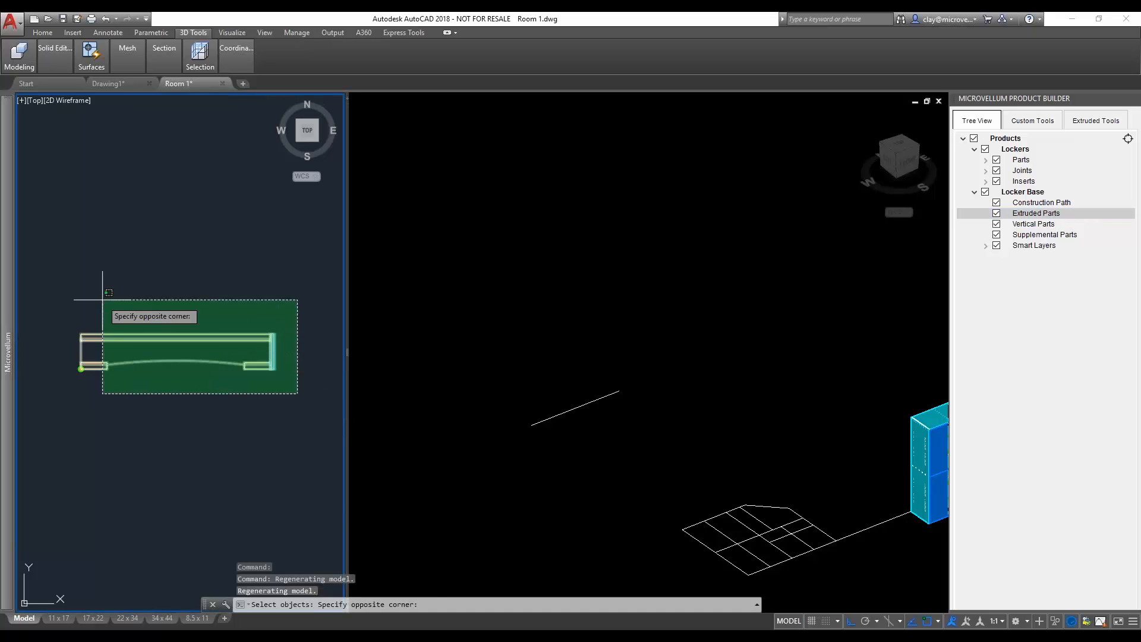
click(37, 260)
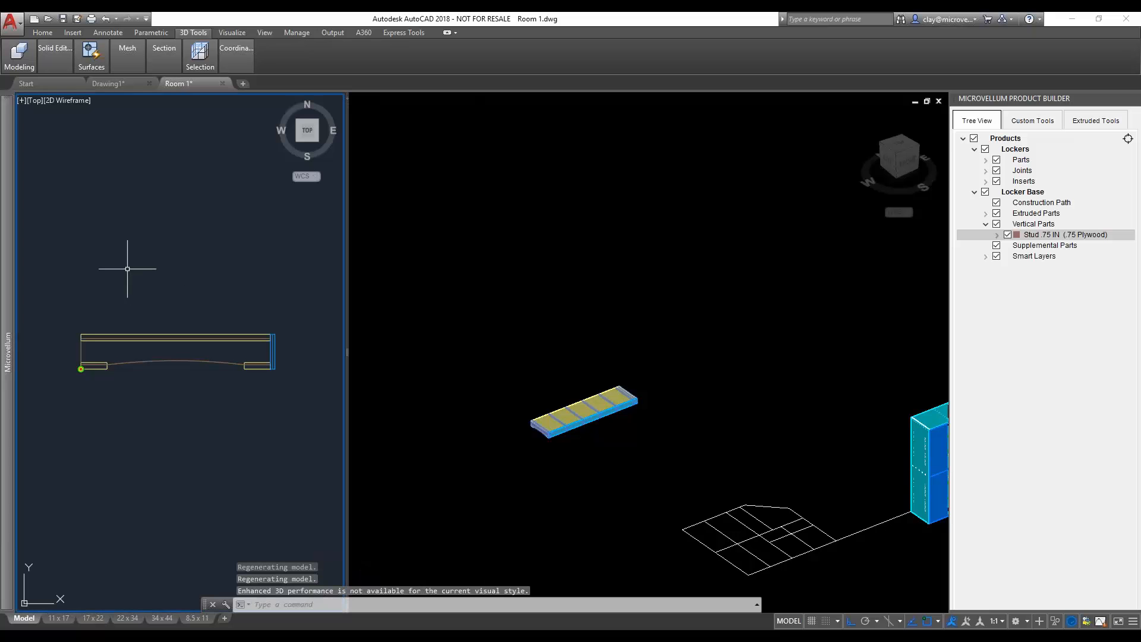
- Change the 3D viewport's display to X-ray with the SHADEMODE command
click(612, 427)
scroll(592, 416, up, 5)
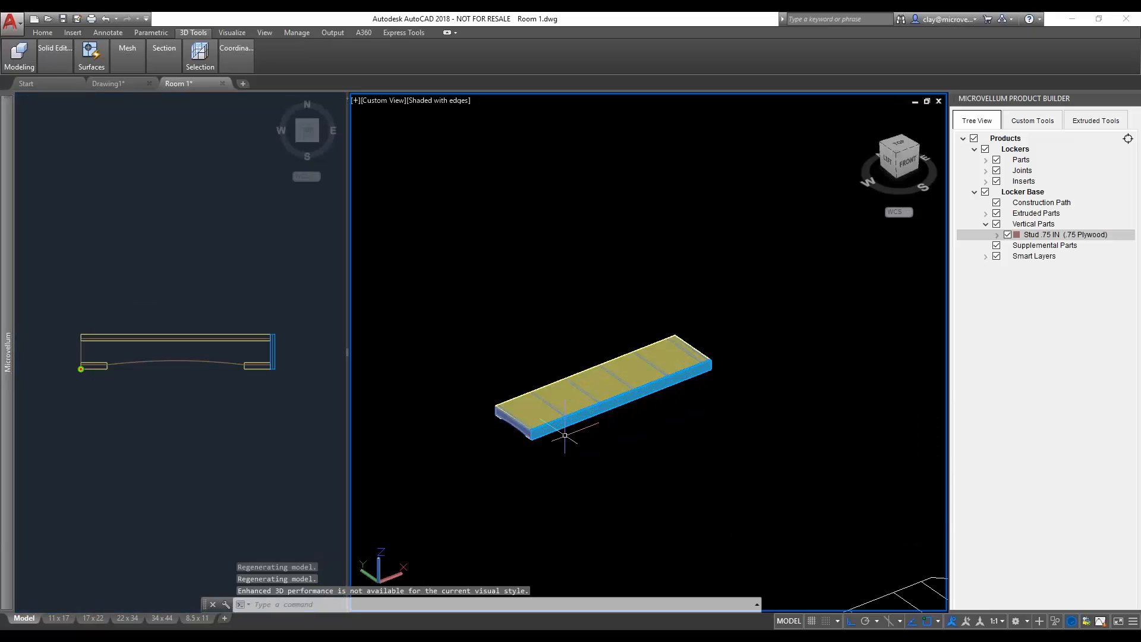
scroll(593, 416, up, 4)
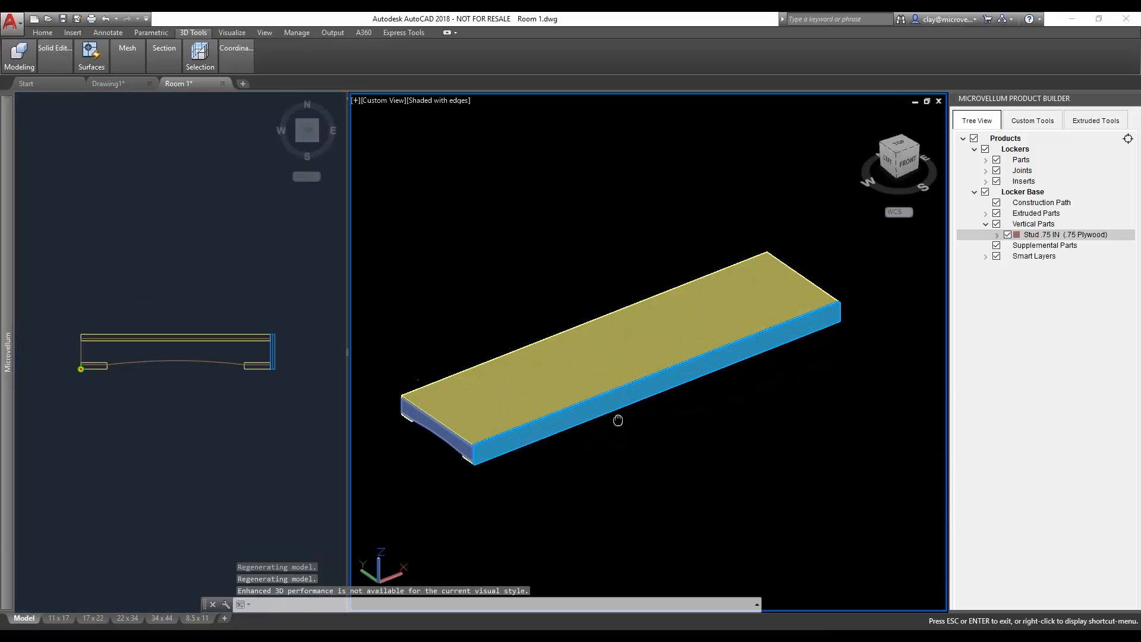
text(s)
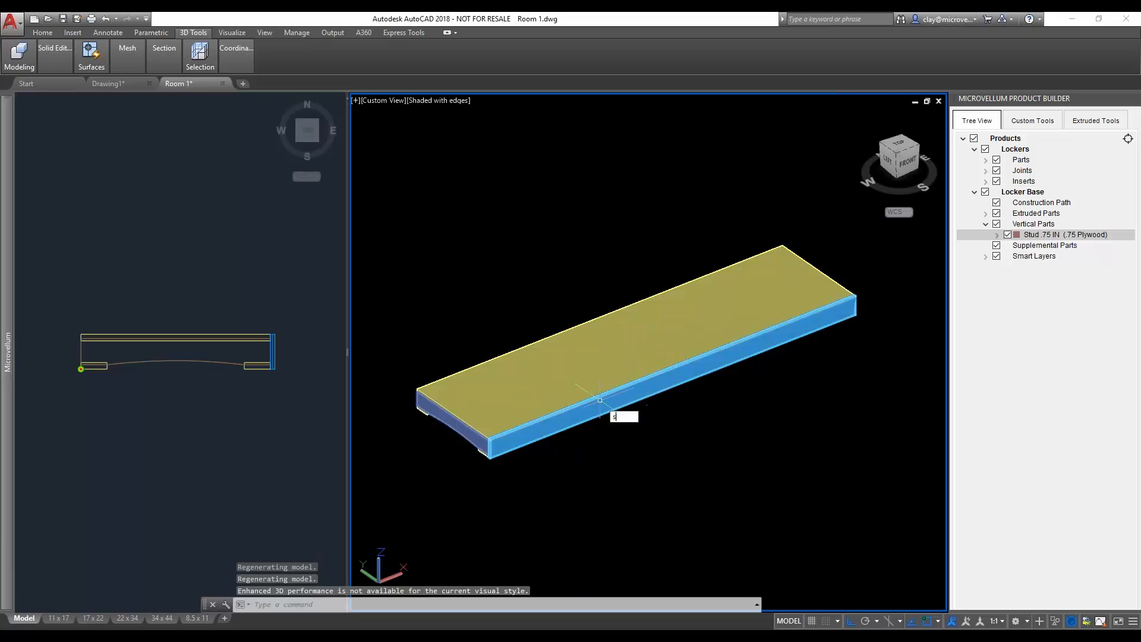
text(hademode)
key(Return)
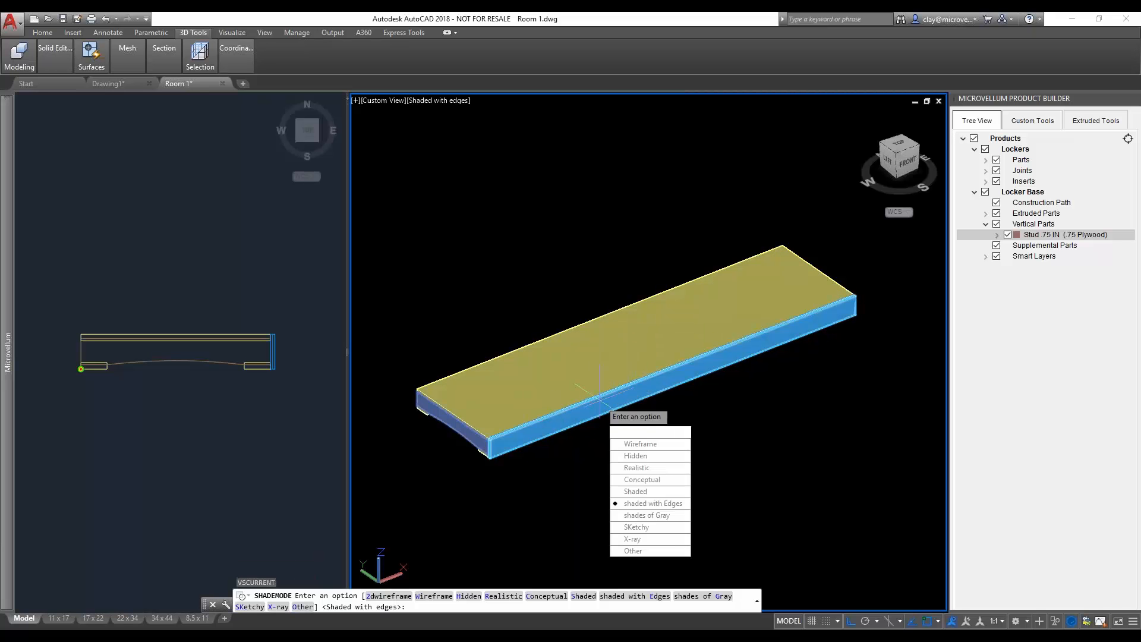
text(x)
key(Return)
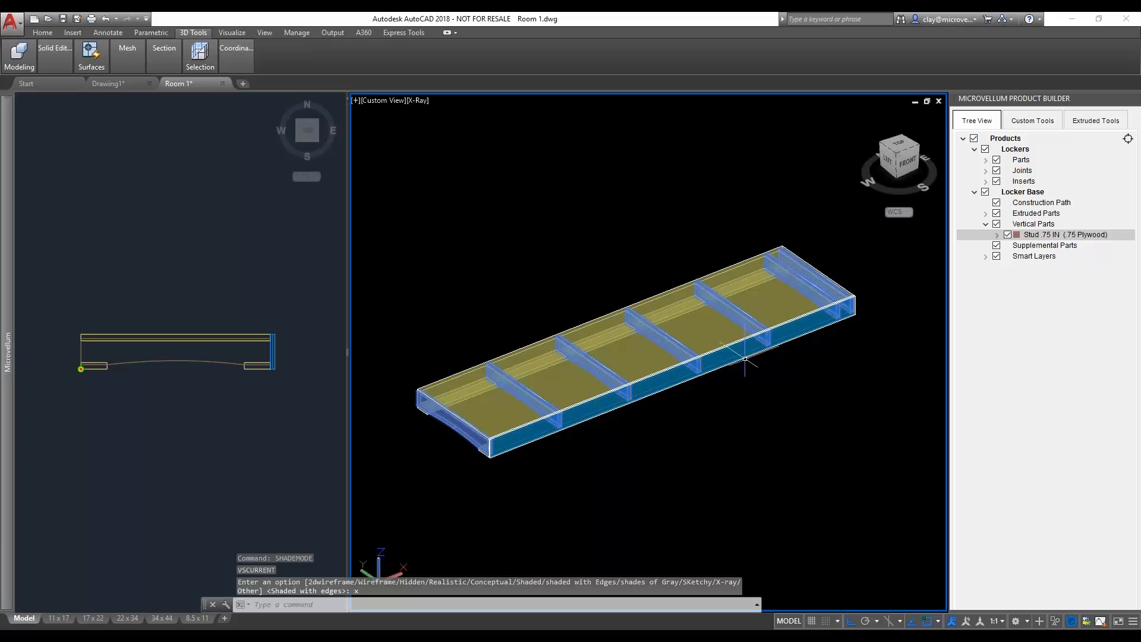
- Examine the Locker Base's corner, studs and extruded parts in 3D and compare them with the 2D section linework
scroll(450, 438, up, 5)
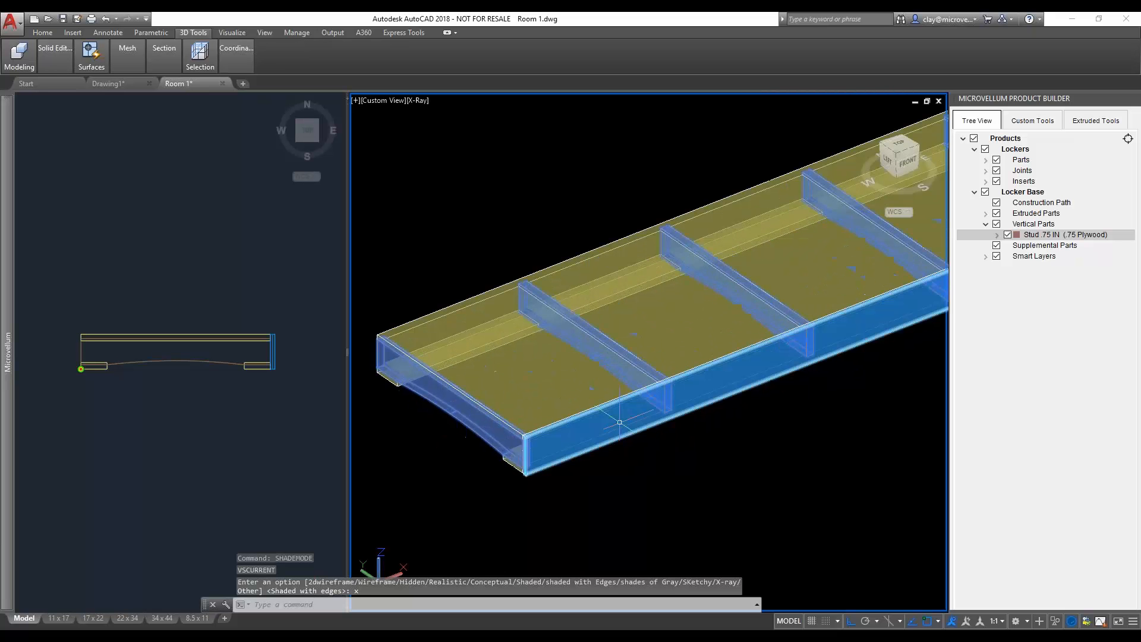
scroll(537, 447, up, 4)
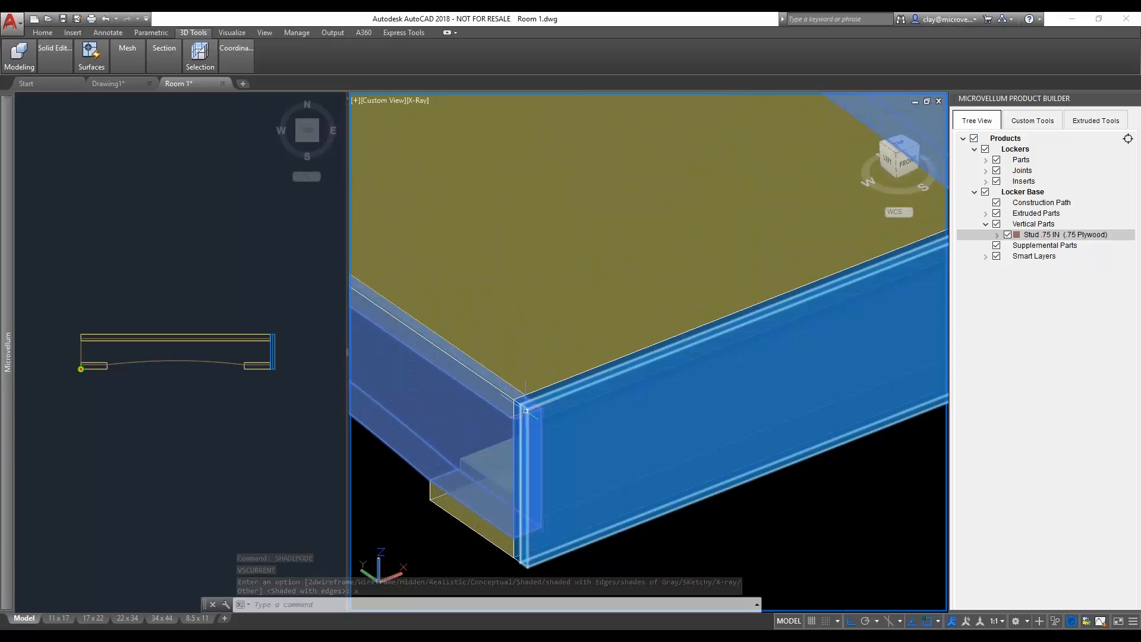
scroll(491, 394, down, 5)
scroll(477, 415, up, 7)
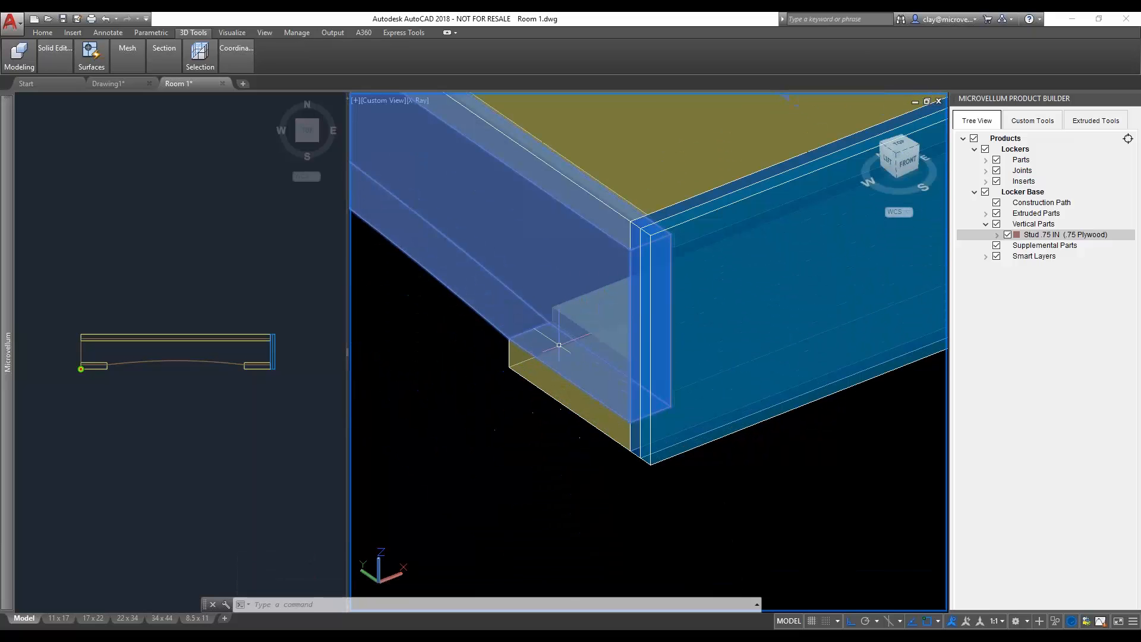
scroll(553, 349, down, 2)
click(247, 390)
scroll(261, 369, up, 5)
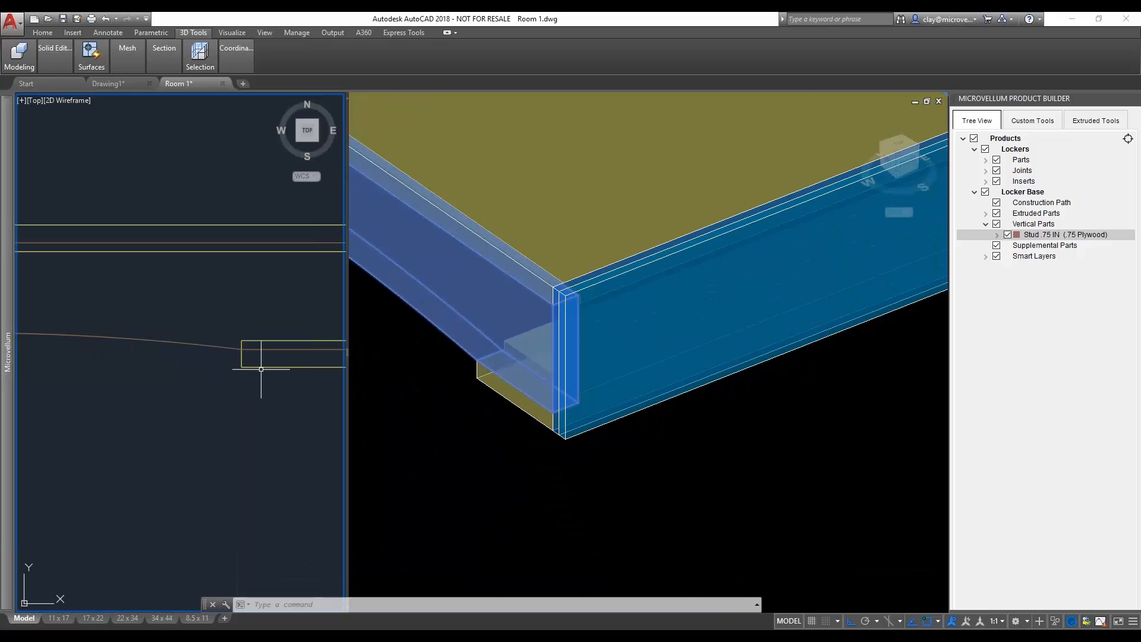
scroll(263, 364, down, 4)
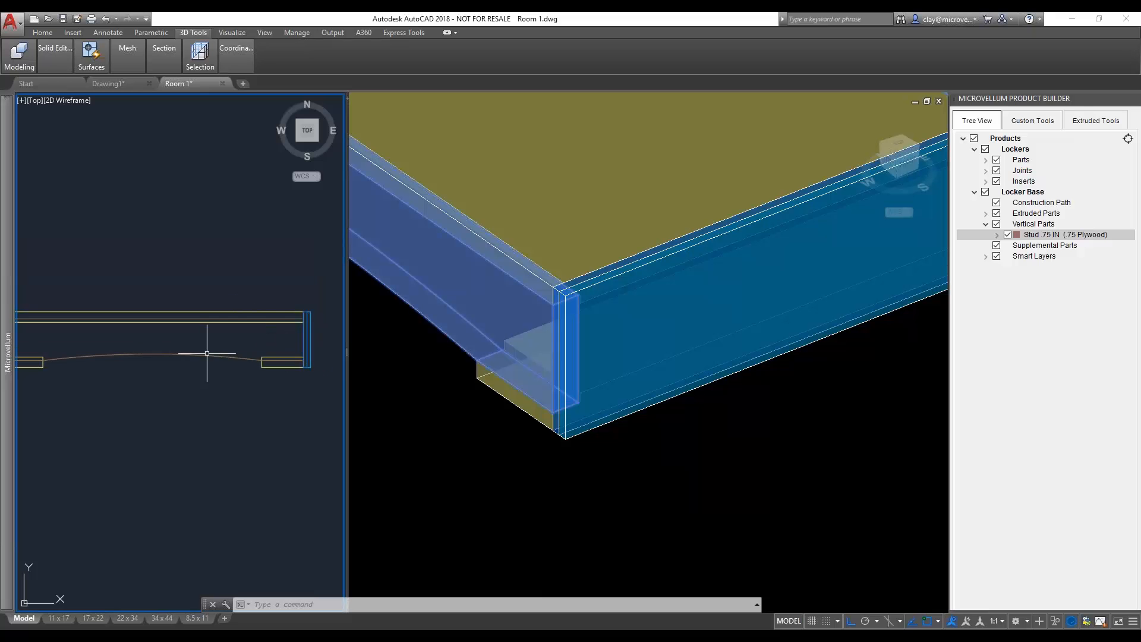
scroll(536, 419, down, 3)
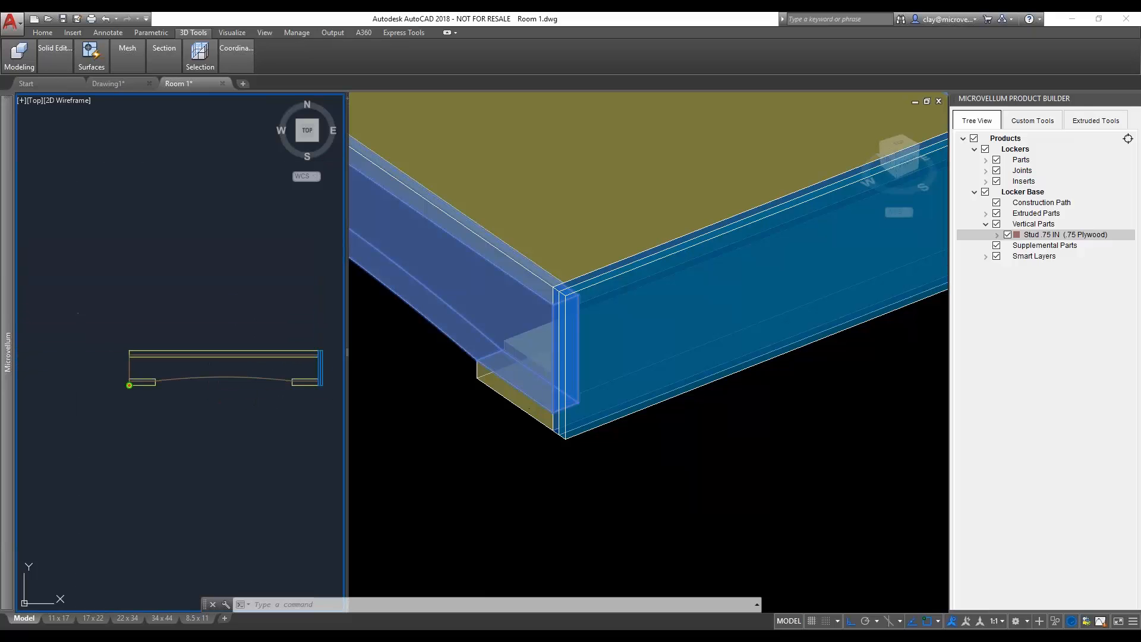
scroll(533, 419, up, 3)
click(469, 460)
scroll(611, 390, down, 6)
middle_drag(710, 390, 589, 467)
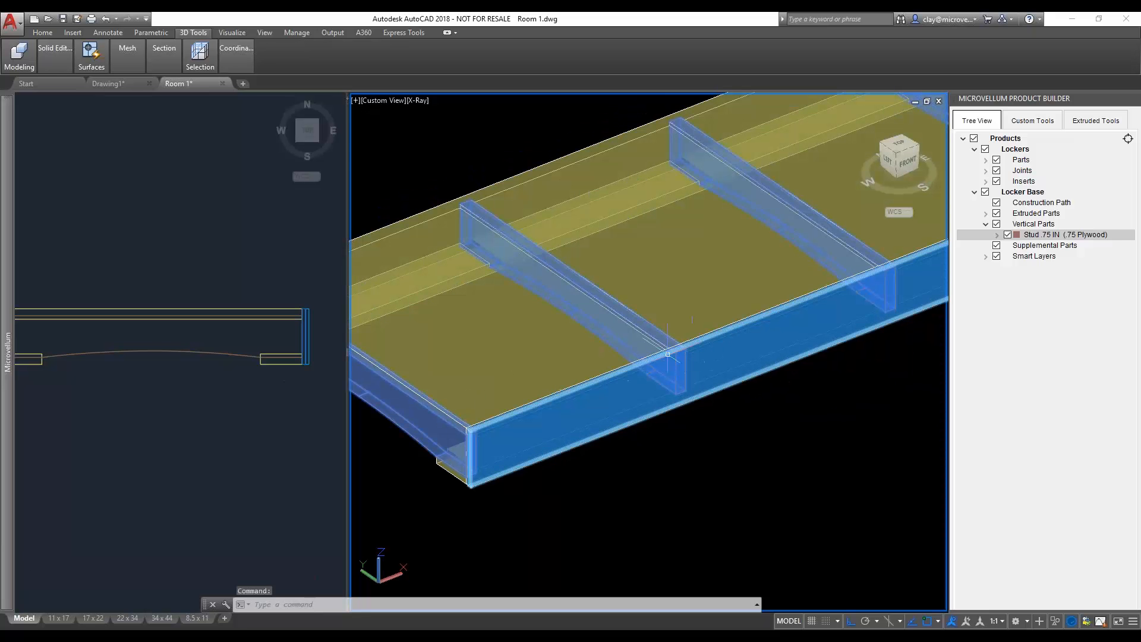
scroll(585, 360, down, 3)
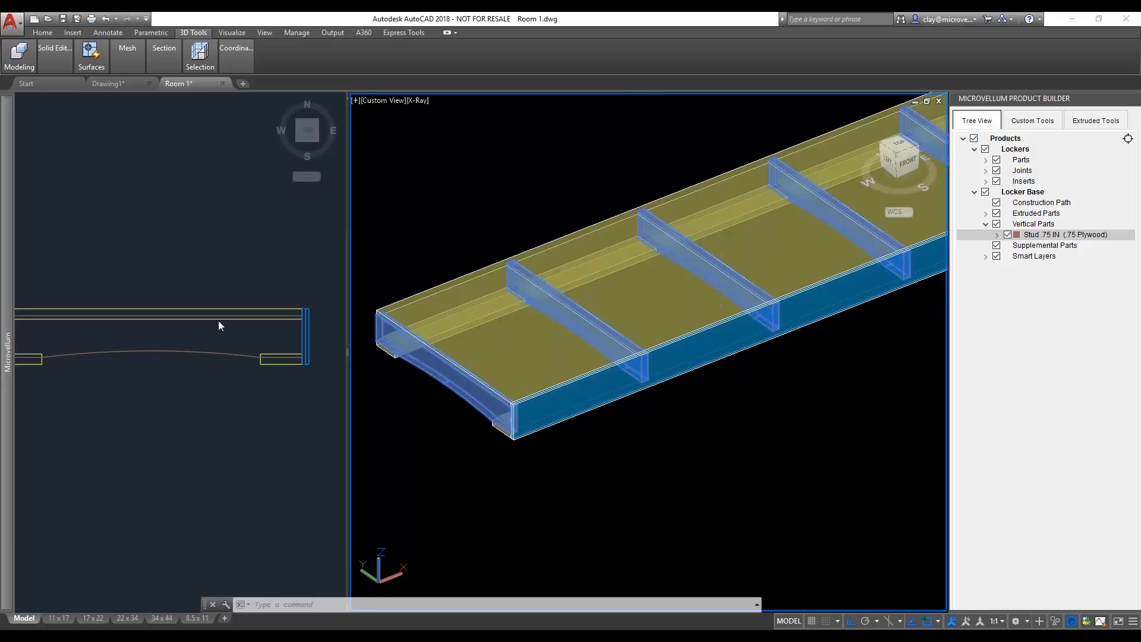
- Fit the base section in the 2D viewport and narrow that viewport to widen the 3D one
click(183, 395)
scroll(181, 380, down, 2)
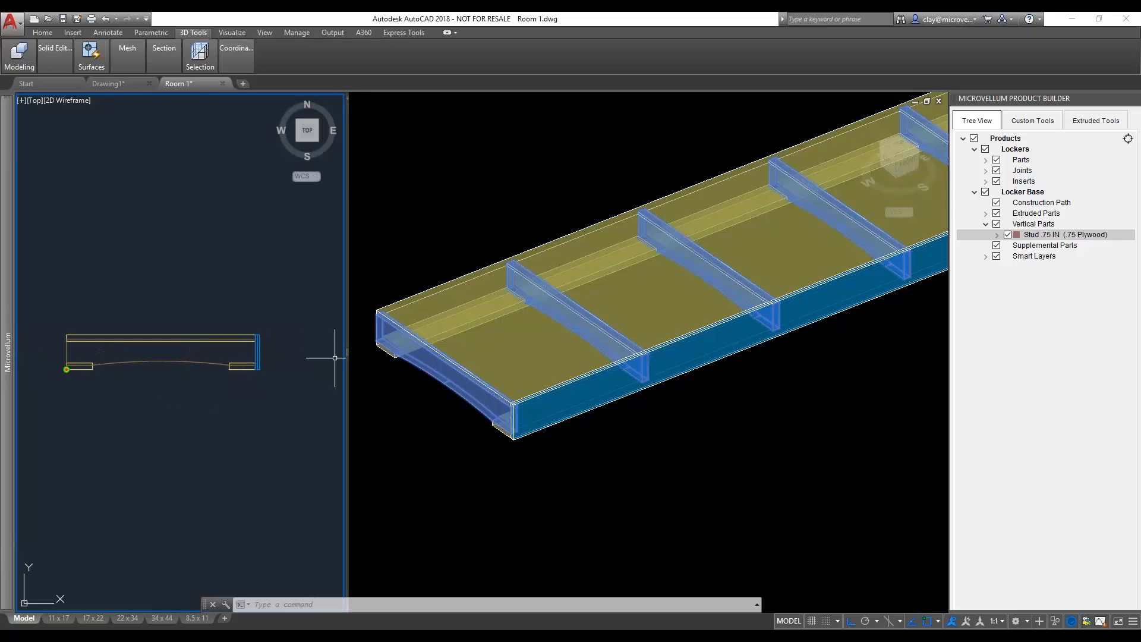
drag(349, 355, 286, 357)
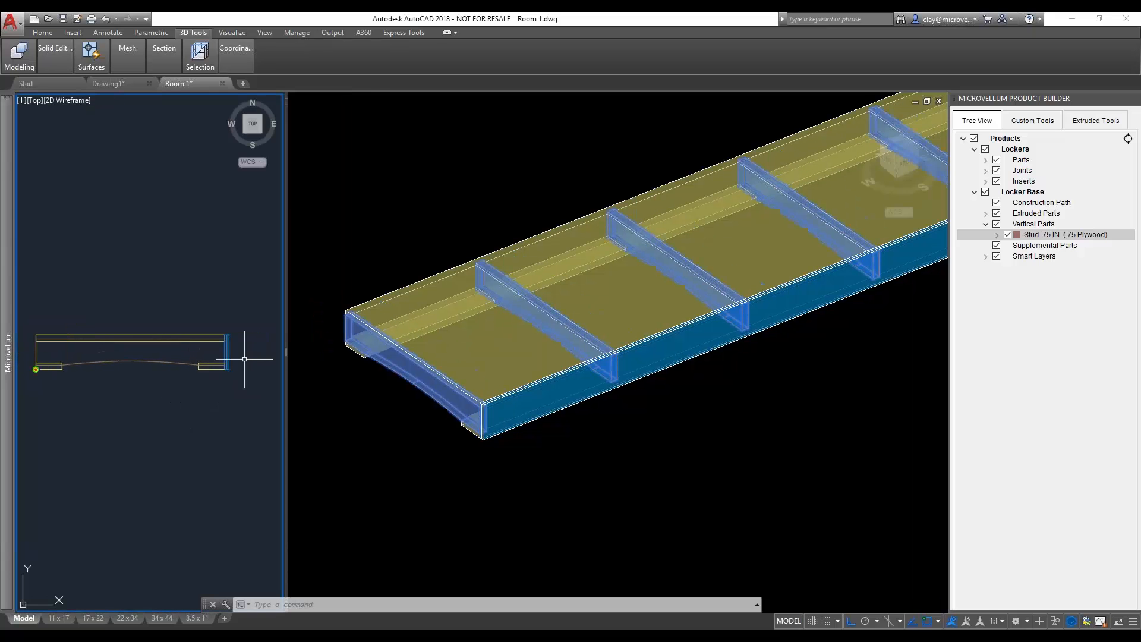
- Move the Lockers product from its left side panel's bottom front corner onto the top front corner of the Locker Base
click(377, 423)
scroll(391, 431, down, 6)
middle_drag(666, 500, 625, 401)
scroll(626, 402, down, 2)
scroll(641, 425, down, 2)
middle_drag(746, 445, 618, 435)
click(1033, 121)
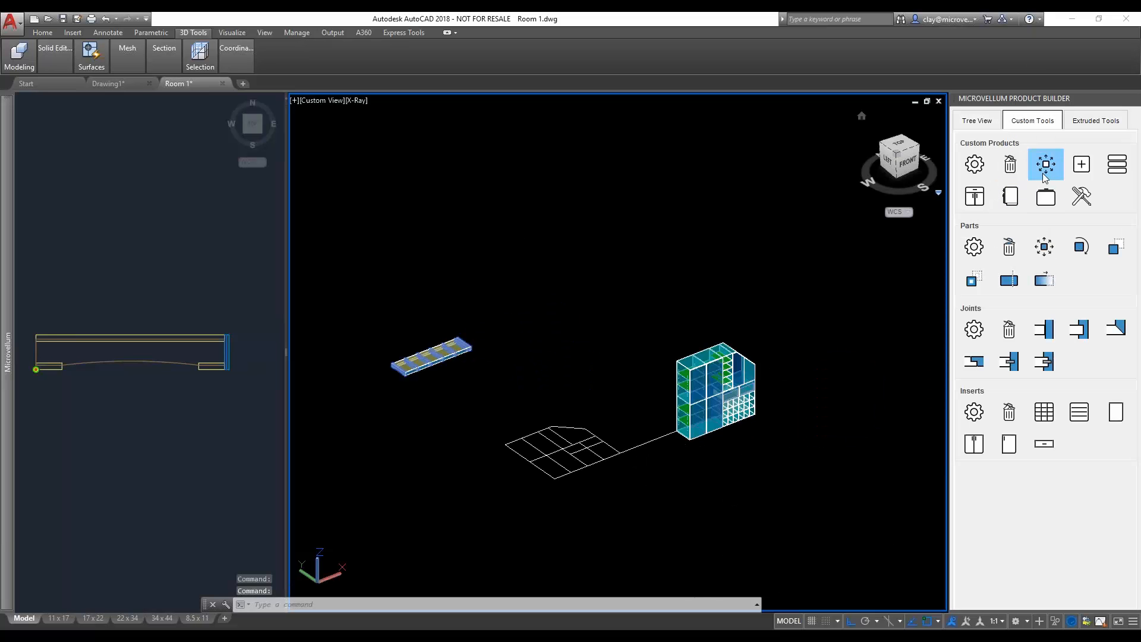
click(1047, 166)
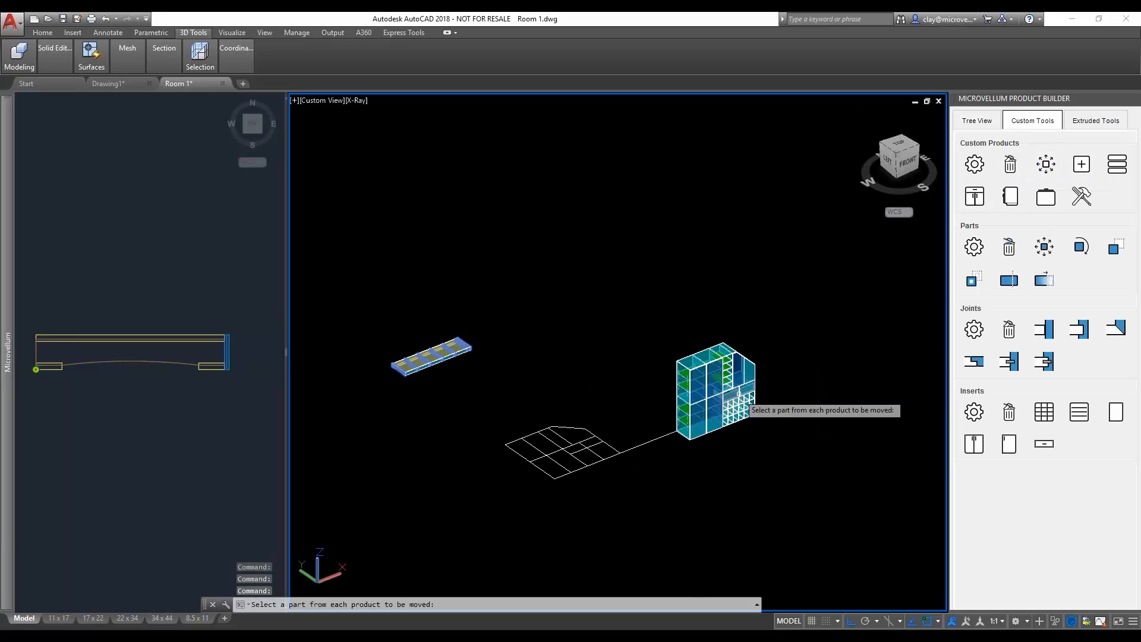
scroll(696, 439, up, 2)
scroll(694, 438, up, 5)
click(675, 471)
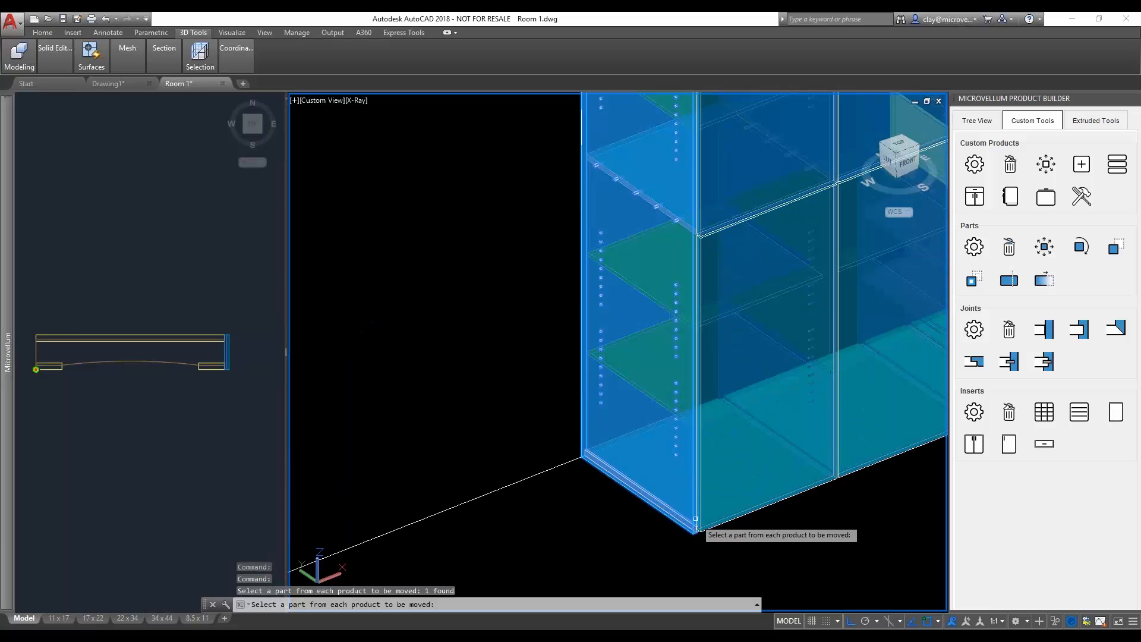
key(Return)
scroll(692, 535, up, 5)
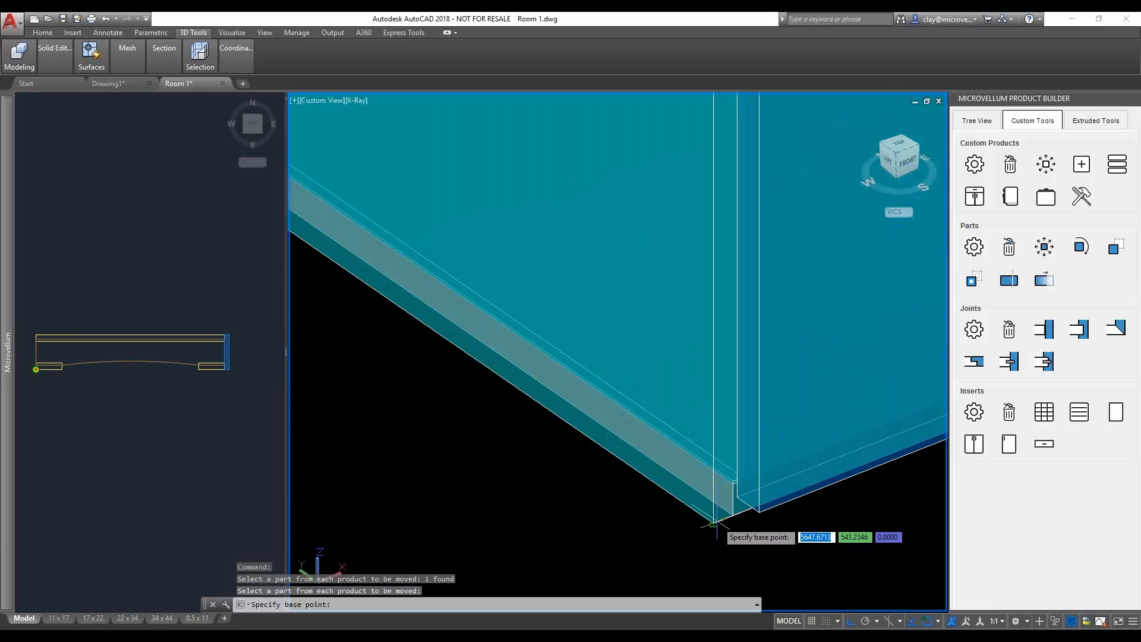
click(715, 520)
scroll(615, 513, down, 10)
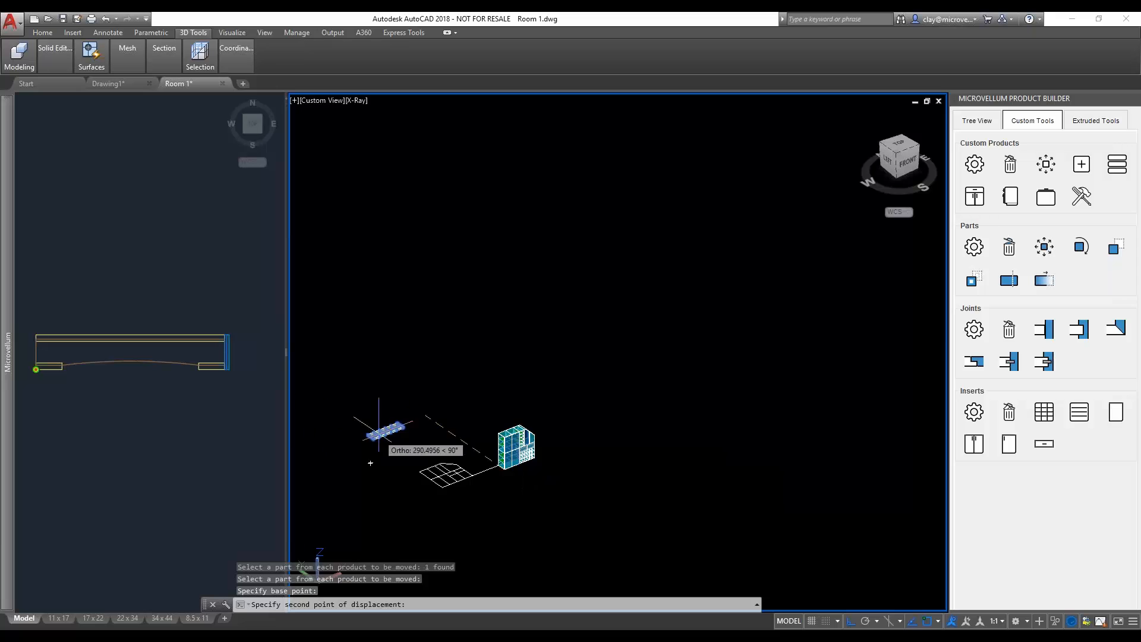
scroll(380, 431, up, 10)
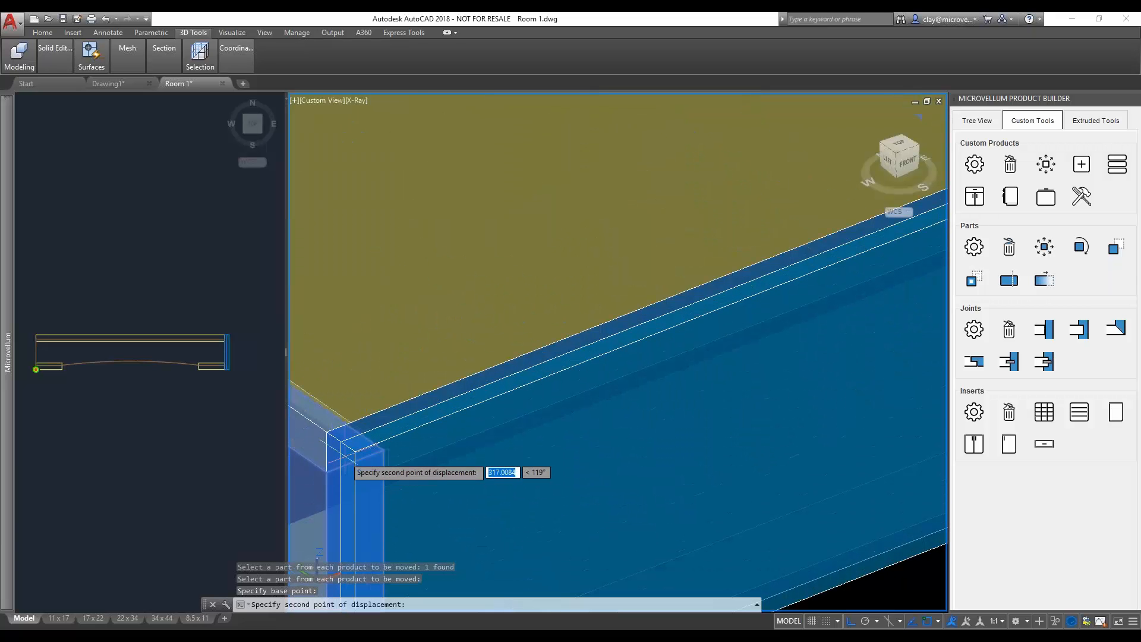
scroll(355, 451, up, 6)
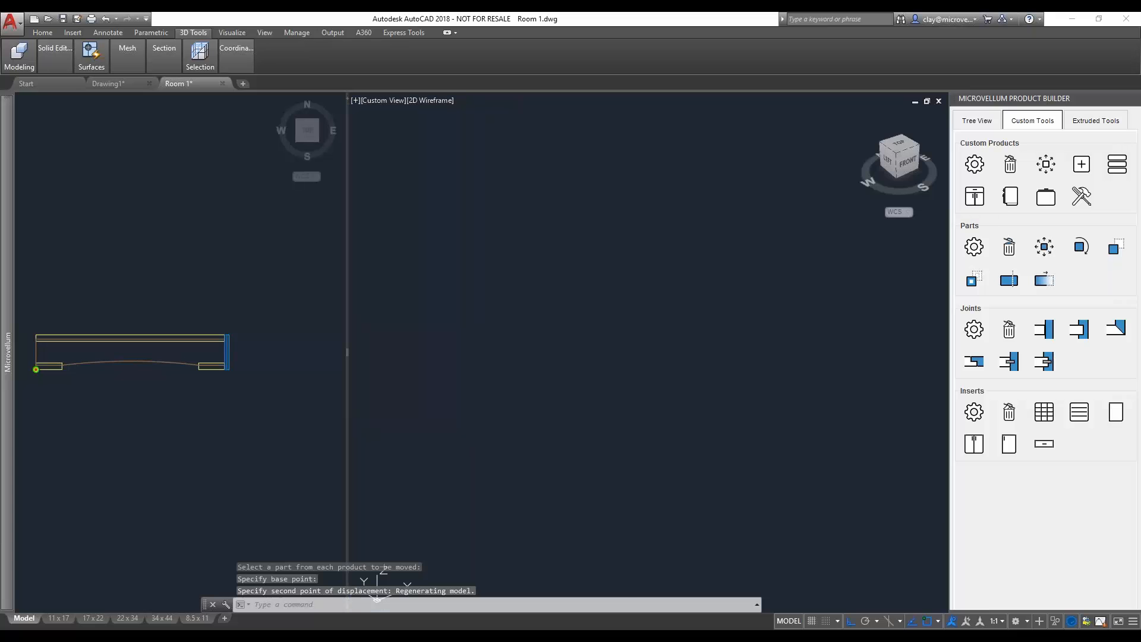
scroll(607, 320, down, 9)
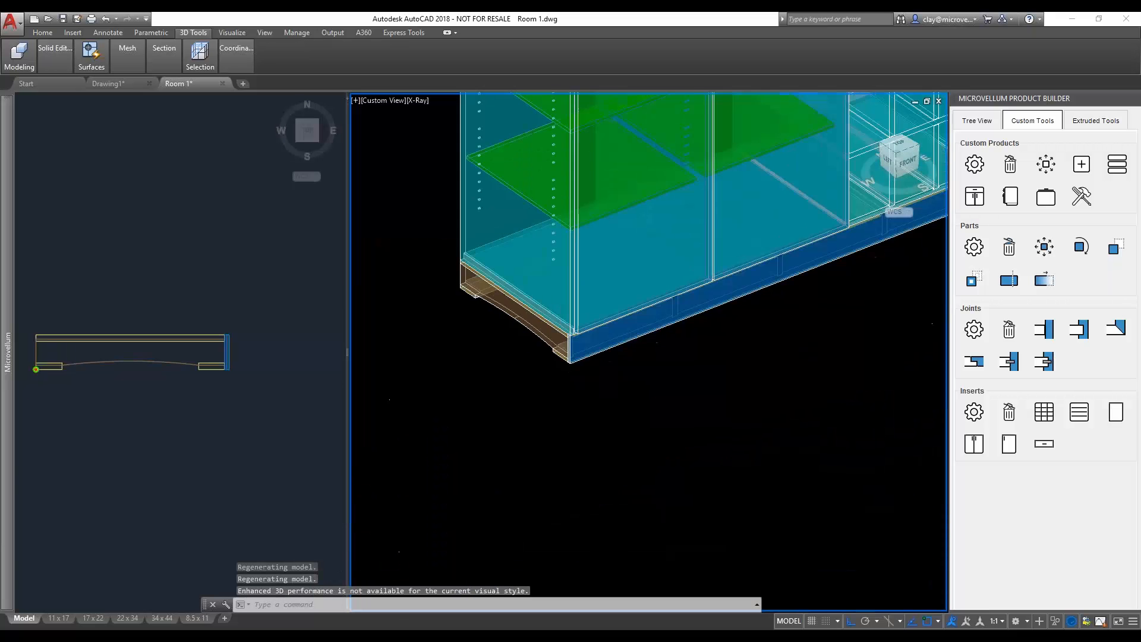
- Examine the lockers sitting on the Locker Base in the 3D view, from the base corner to the whole assembly
scroll(703, 295, down, 6)
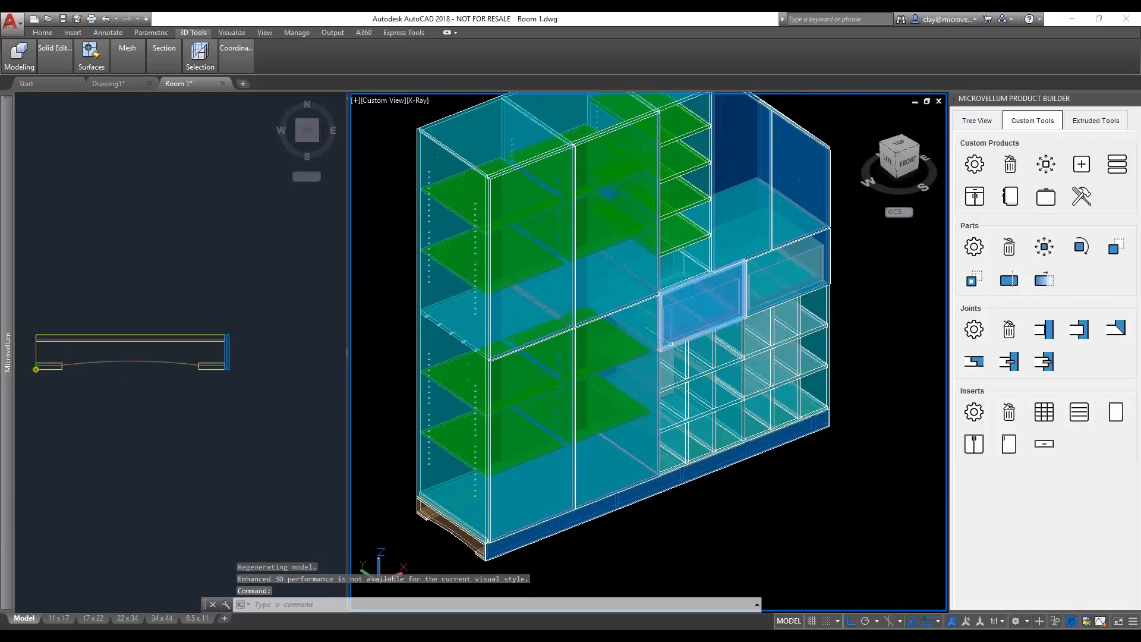
mouse_move(671, 344)
middle_down()
mouse_move(681, 365)
mouse_move(469, 346)
mouse_move(491, 357)
mouse_move(689, 349)
mouse_move(688, 332)
middle_up()
scroll(681, 365, down, 4)
scroll(666, 331, up, 3)
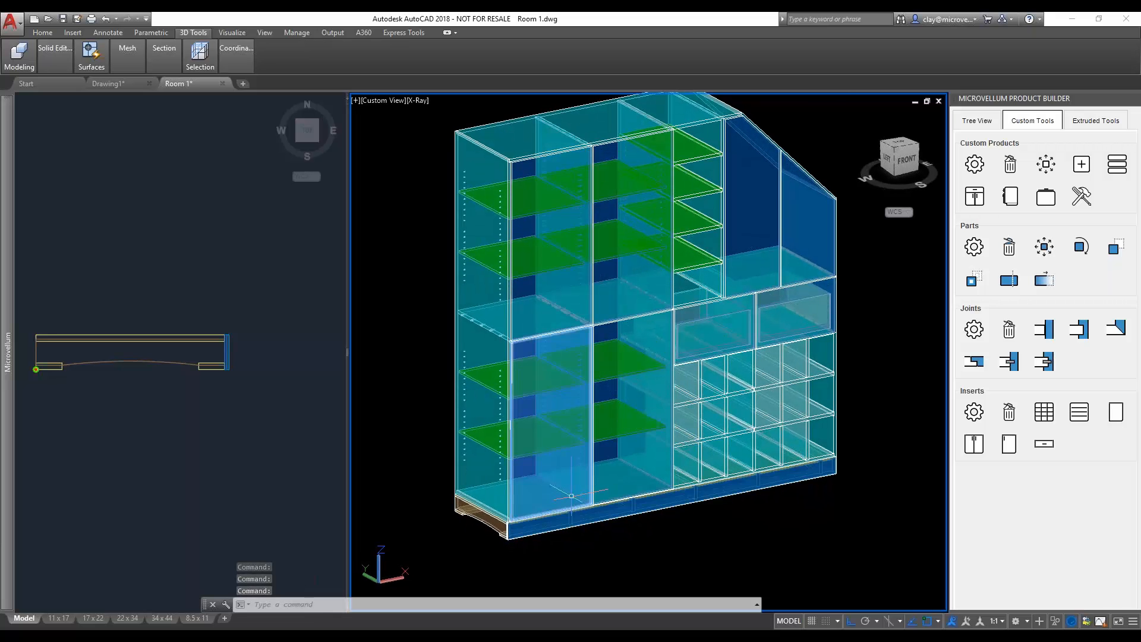
middle_drag(705, 297, 699, 334)
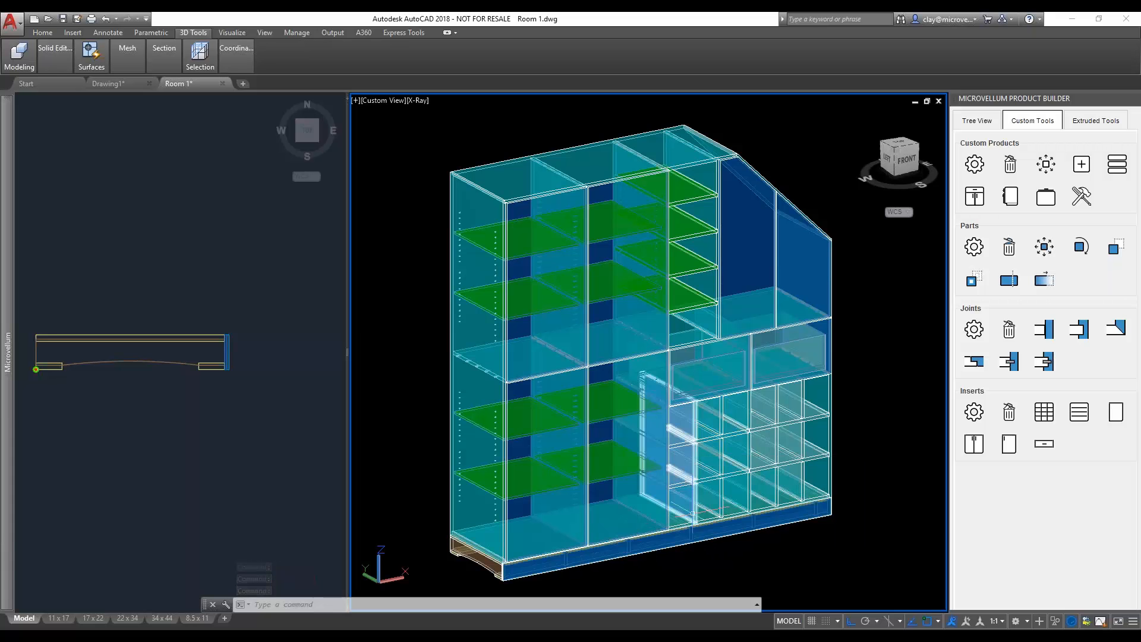
scroll(821, 469, up, 6)
scroll(820, 469, down, 8)
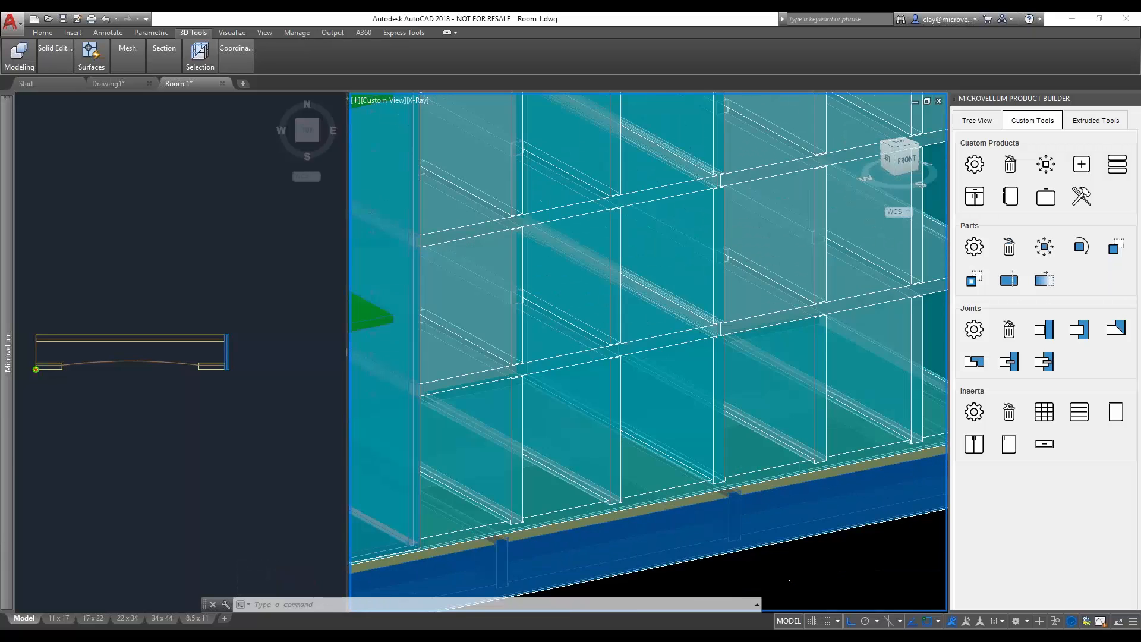
- Hide the Lockers product in the product tree and view the Locker Base on its own
click(977, 120)
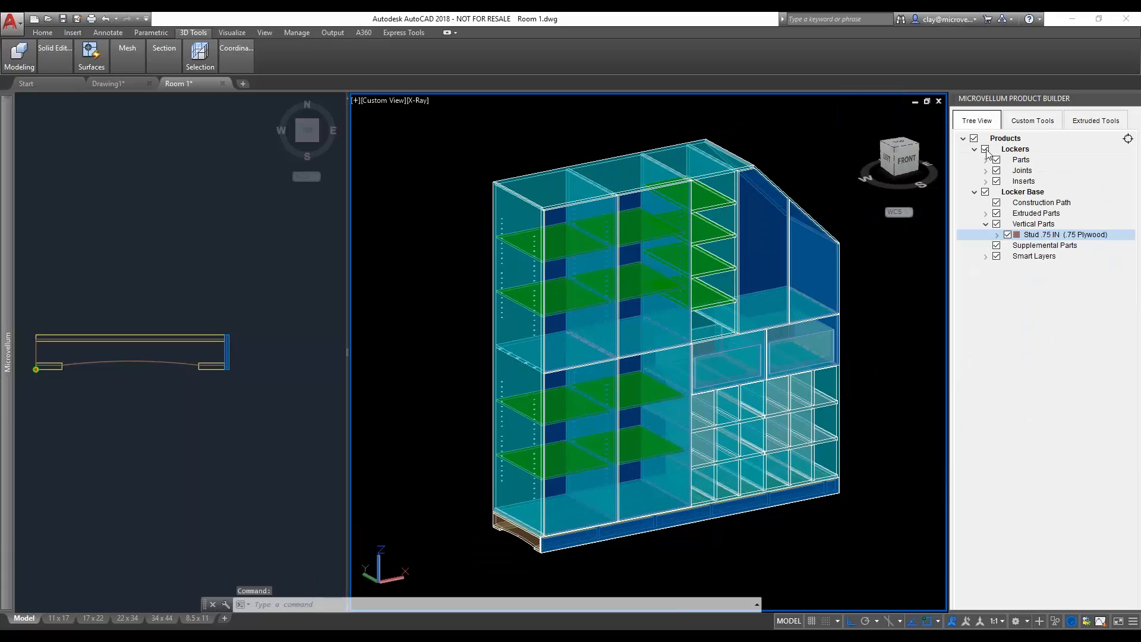
click(985, 149)
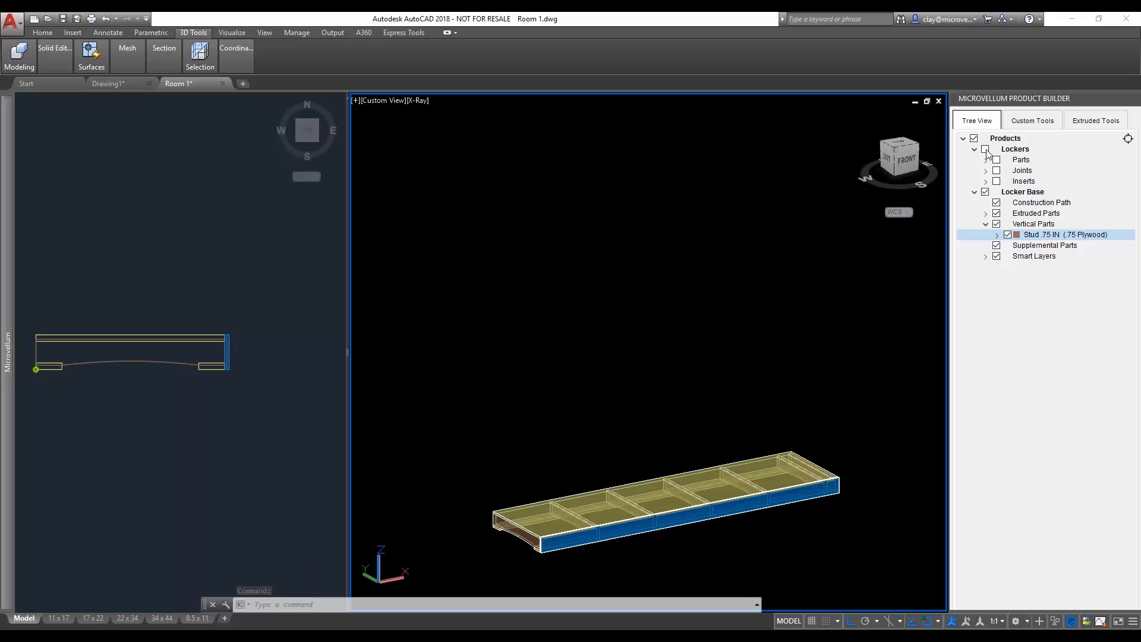
scroll(808, 467, up, 6)
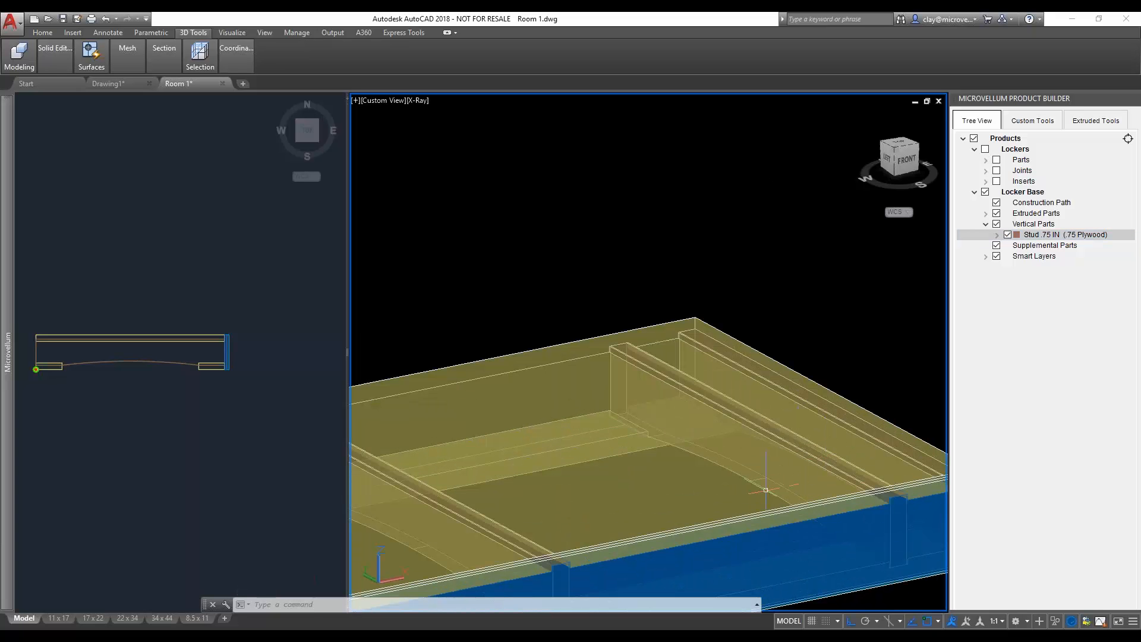
scroll(766, 490, down, 6)
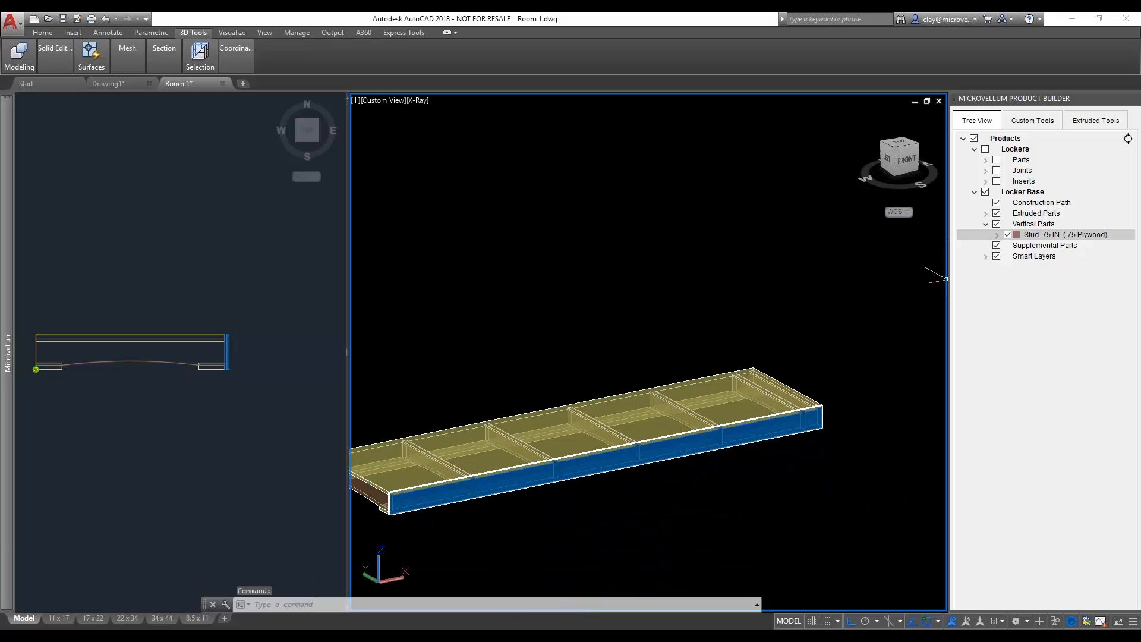
- Locate the base's top plate in the product tree by picking its solid, and hide Plate Top .75 IN Section 1
click(1127, 139)
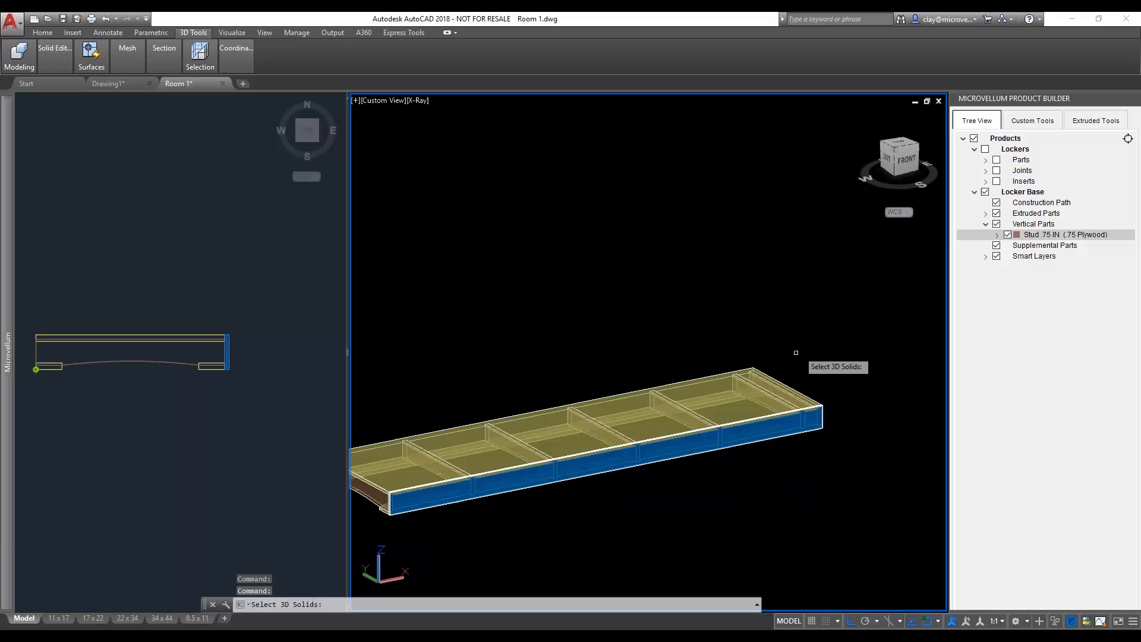
click(738, 395)
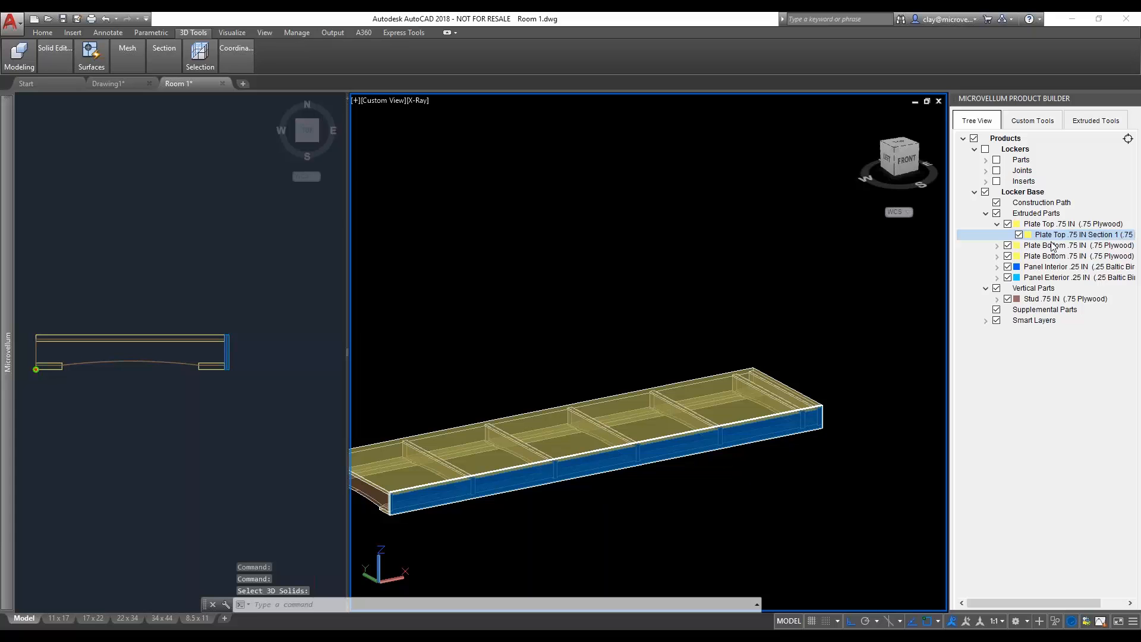
click(1019, 235)
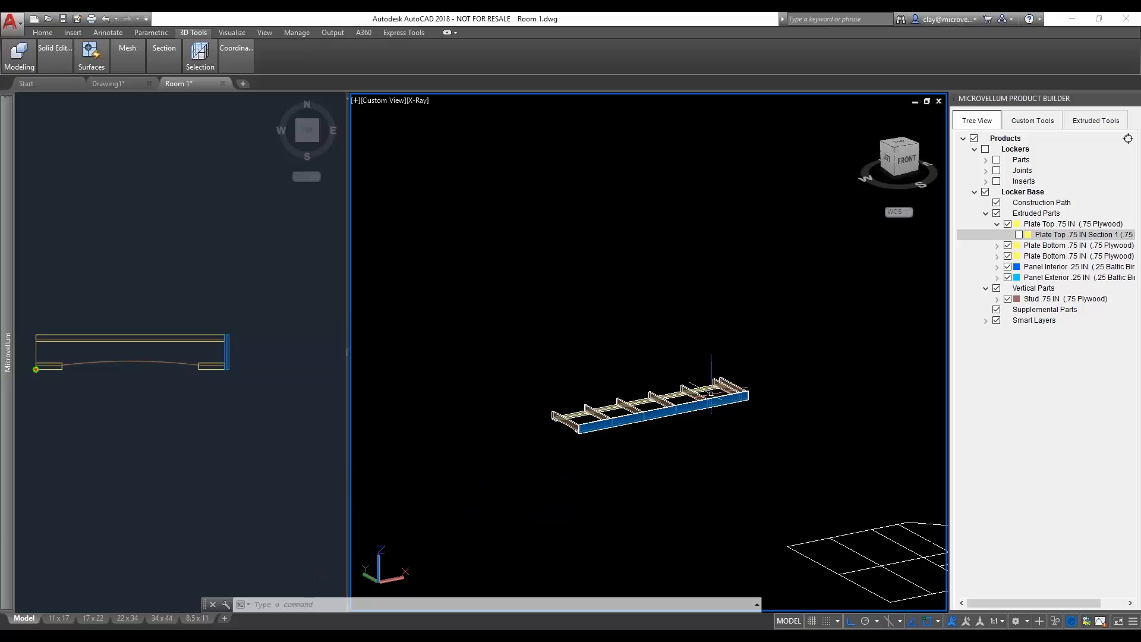
- Examine the spacing of the studs along the Locker Base, especially the closely spaced pair at the far end
scroll(715, 391, up, 4)
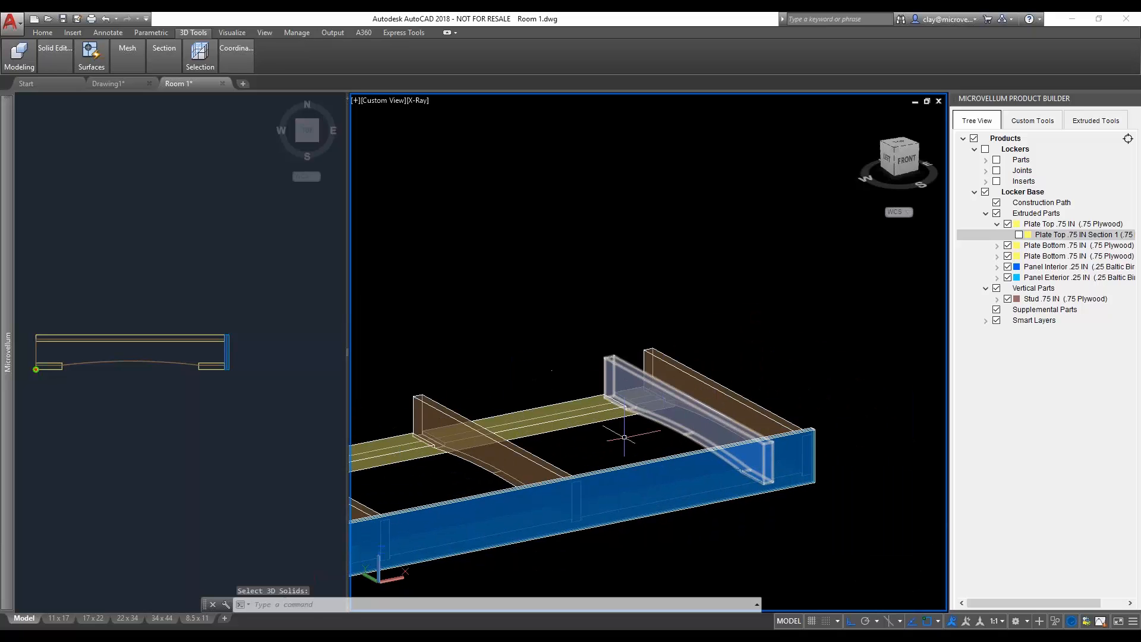
scroll(498, 441, down, 5)
middle_drag(510, 419, 639, 392)
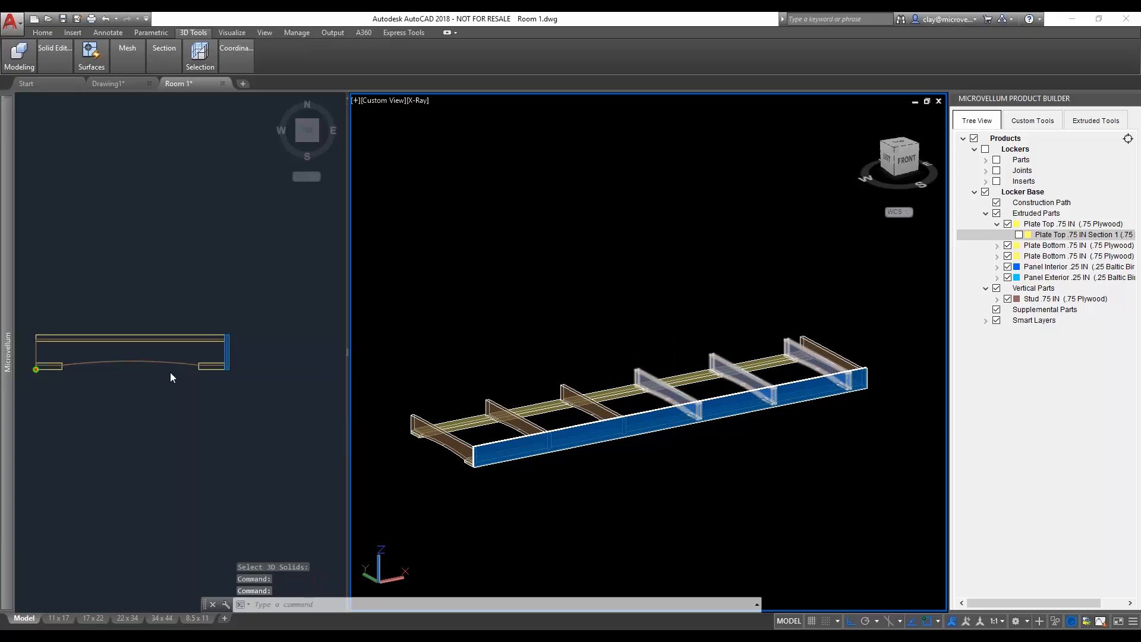
scroll(657, 407, up, 5)
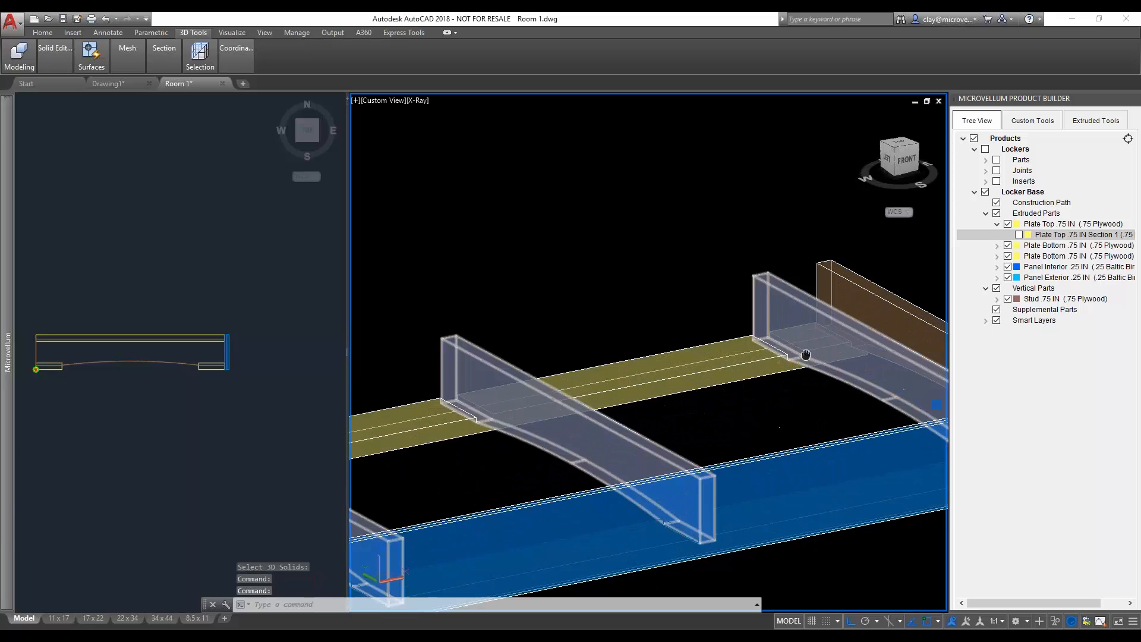
middle_drag(664, 400, 672, 391)
scroll(671, 395, down, 3)
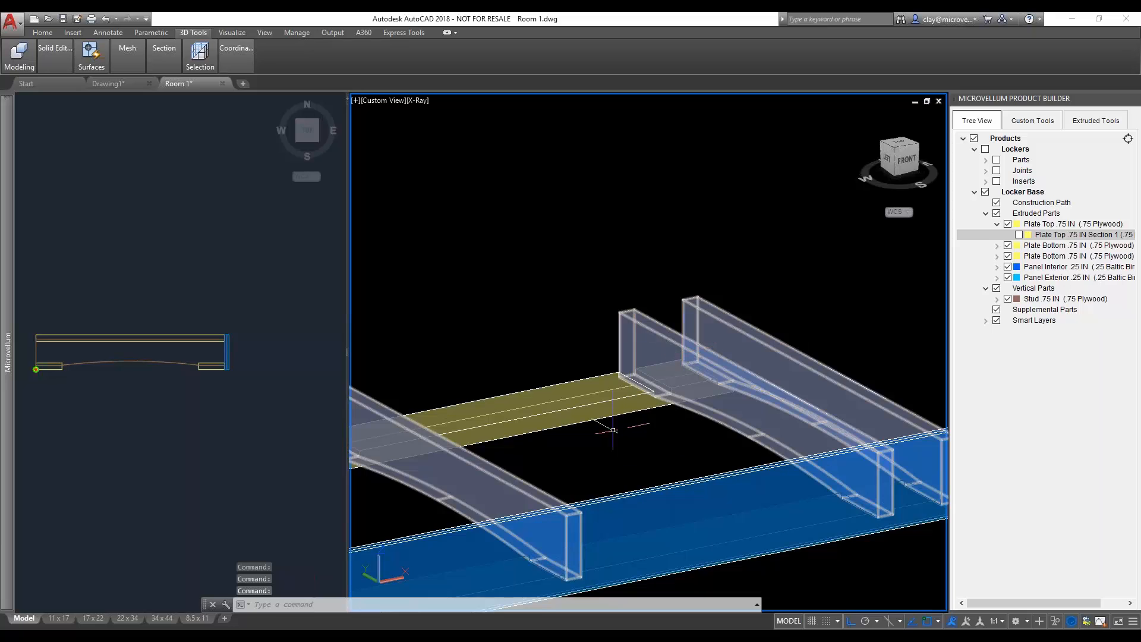
scroll(606, 428, down, 2)
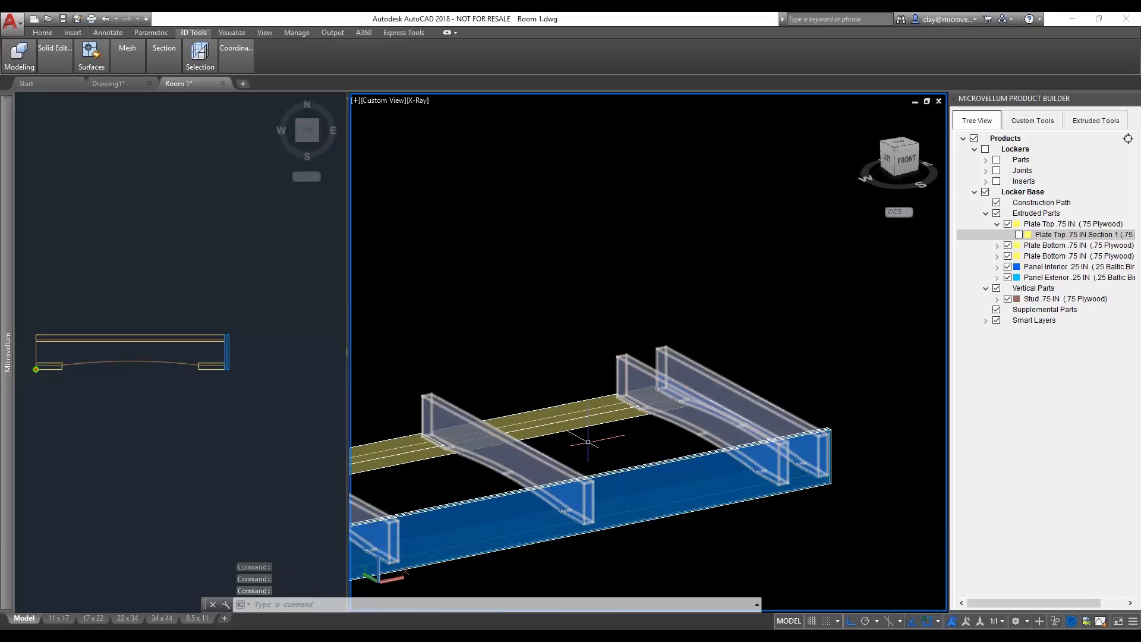
middle_drag(588, 441, 652, 404)
scroll(724, 378, down, 2)
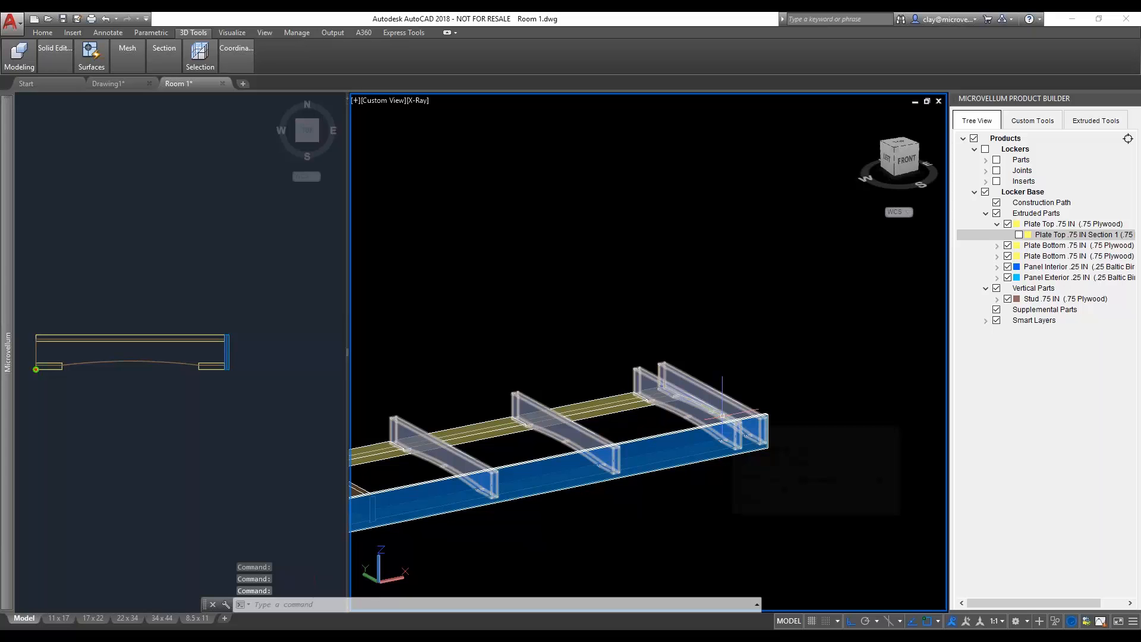
middle_drag(722, 415, 693, 423)
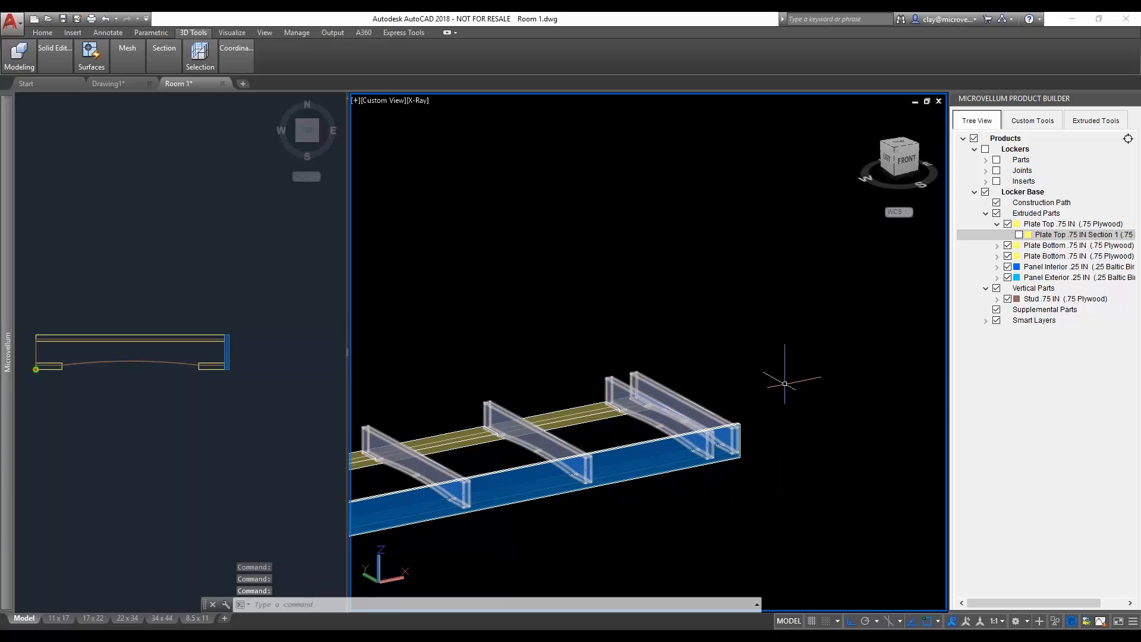
- Delete the vertical stud right next to the end stud at the far end of the Locker Base
click(1076, 125)
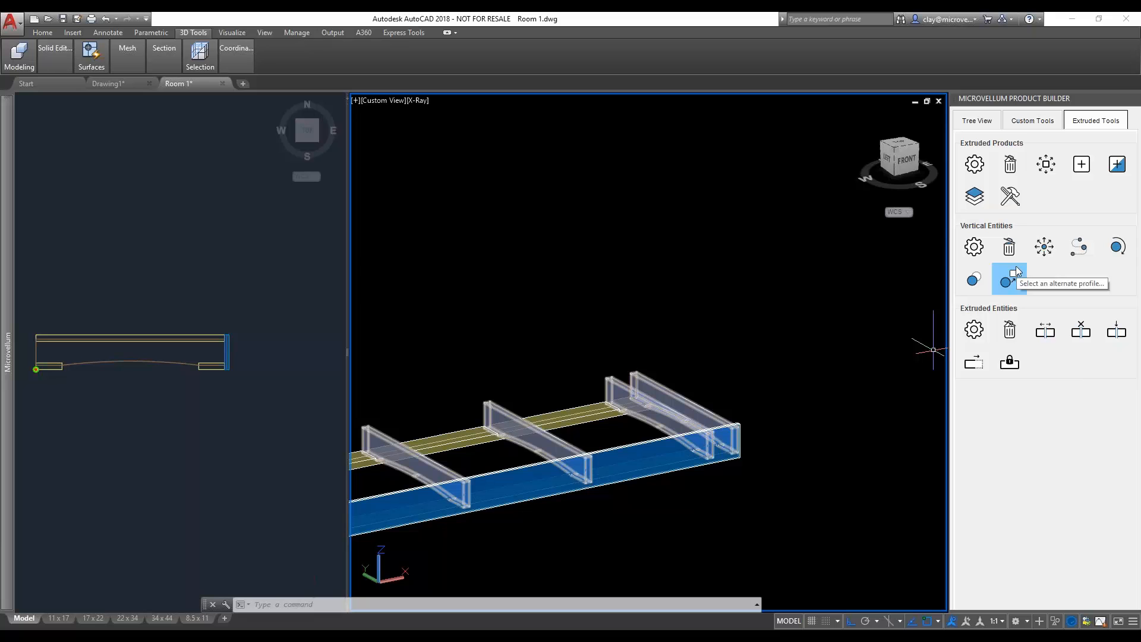
click(1009, 246)
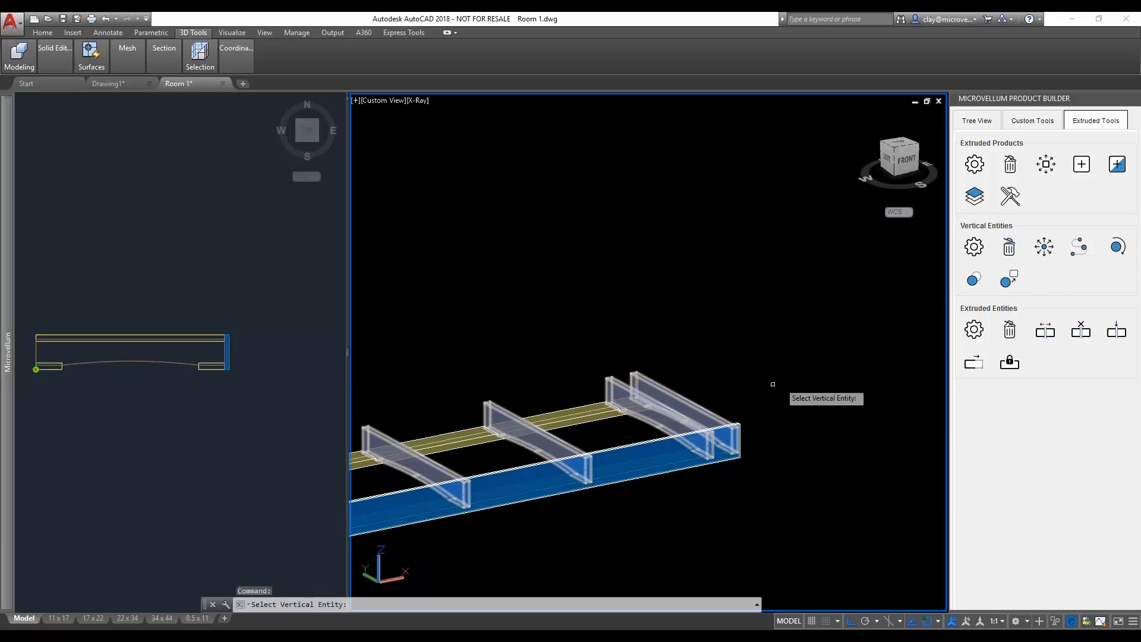
click(643, 416)
click(629, 352)
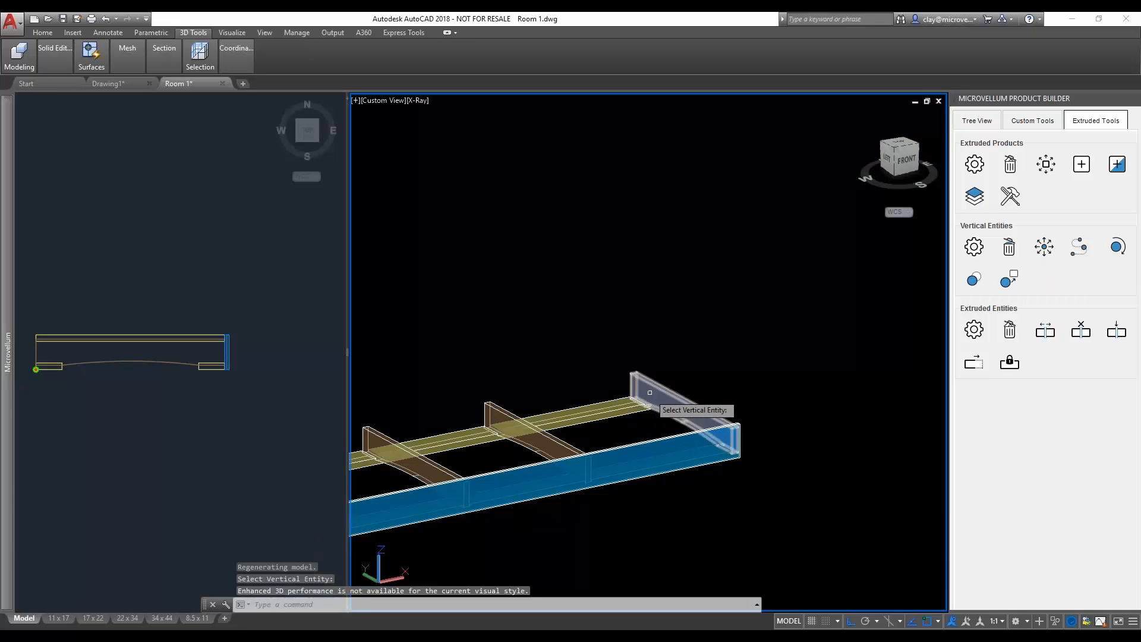
key(Escape)
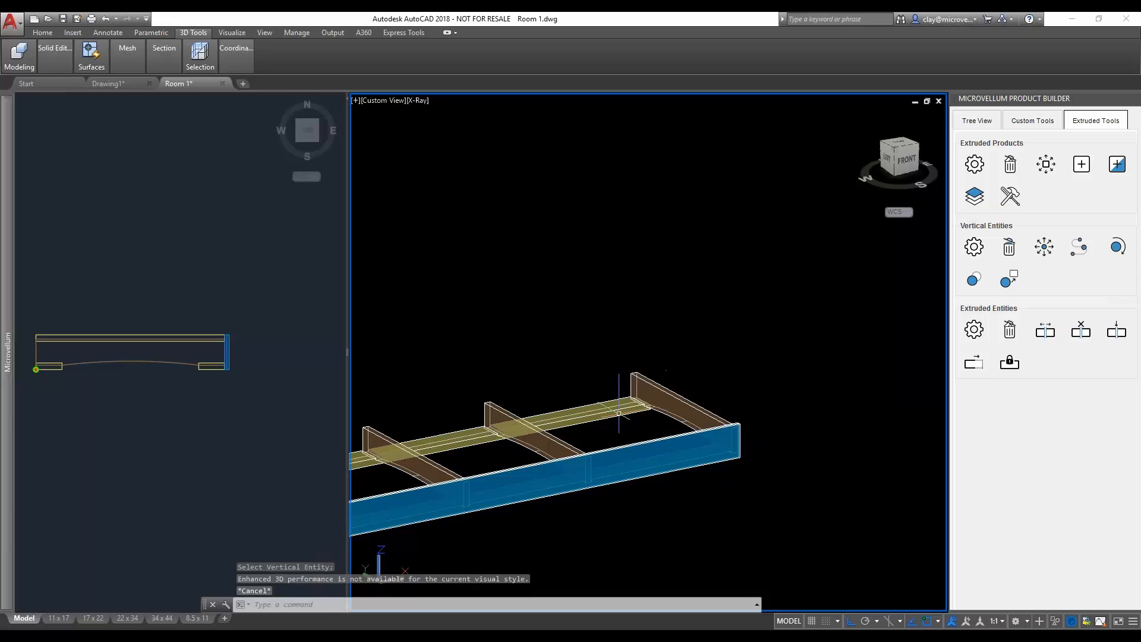
- Examine the remaining studs along the full length of the Locker Base in the 3D view
middle_drag(582, 443, 733, 347)
scroll(671, 361, down, 4)
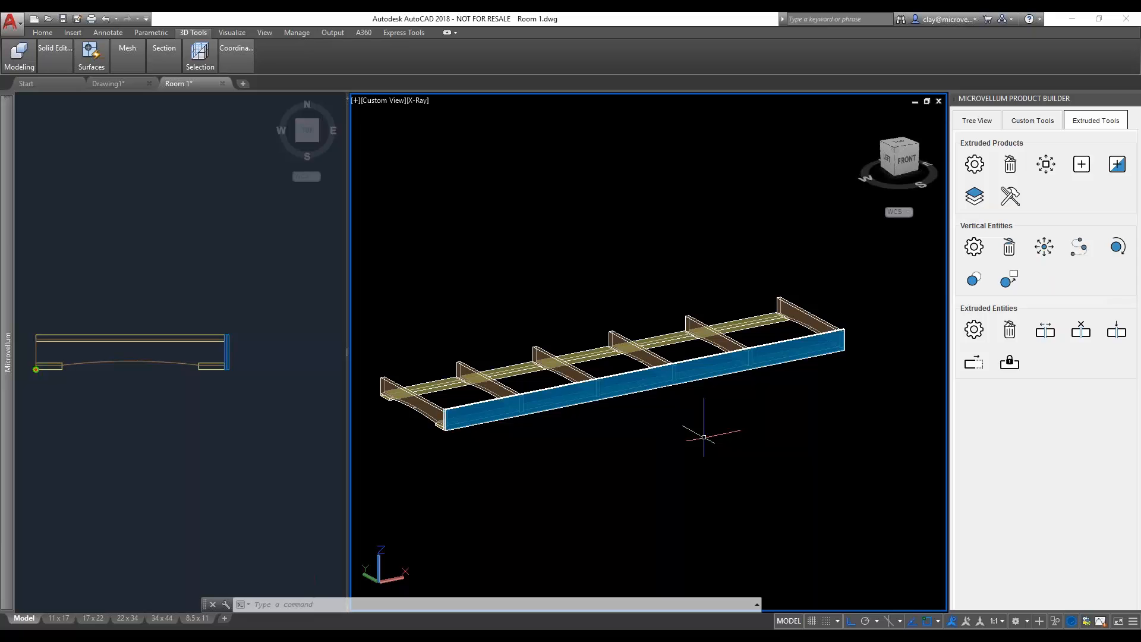
scroll(758, 342, up, 2)
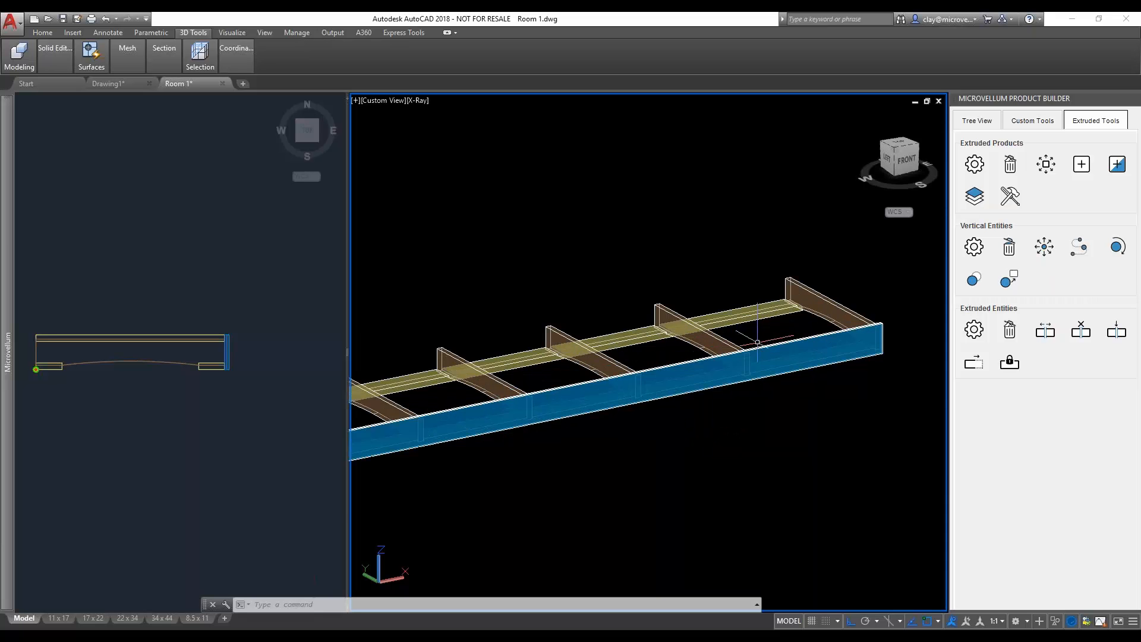
middle_drag(758, 355, 809, 268)
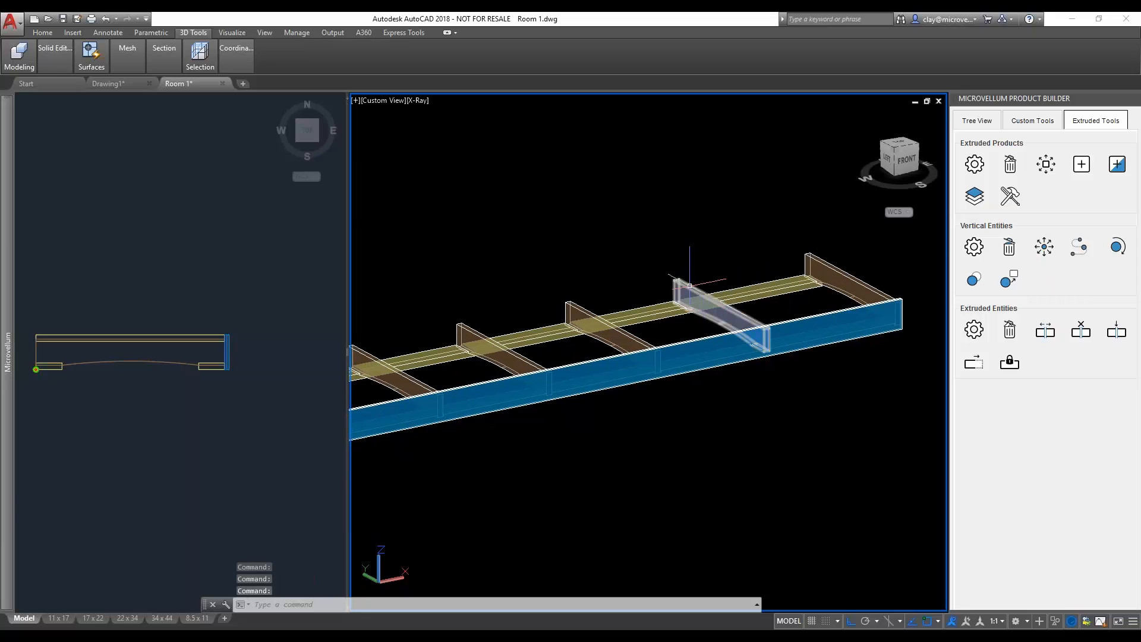
scroll(660, 268, down, 2)
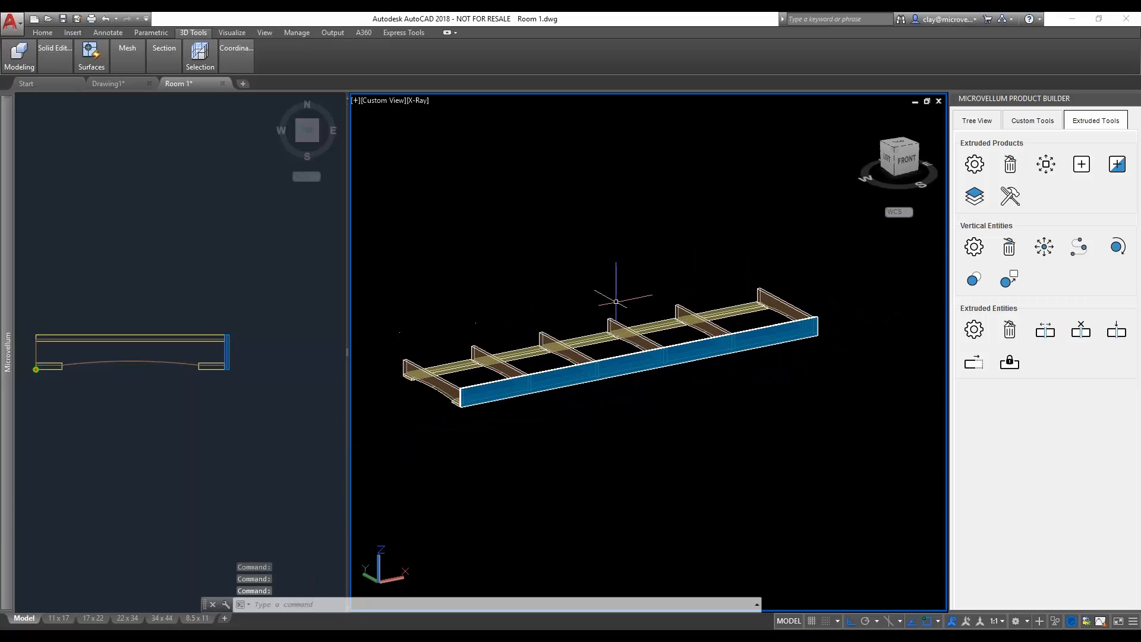
middle_drag(612, 289, 632, 340)
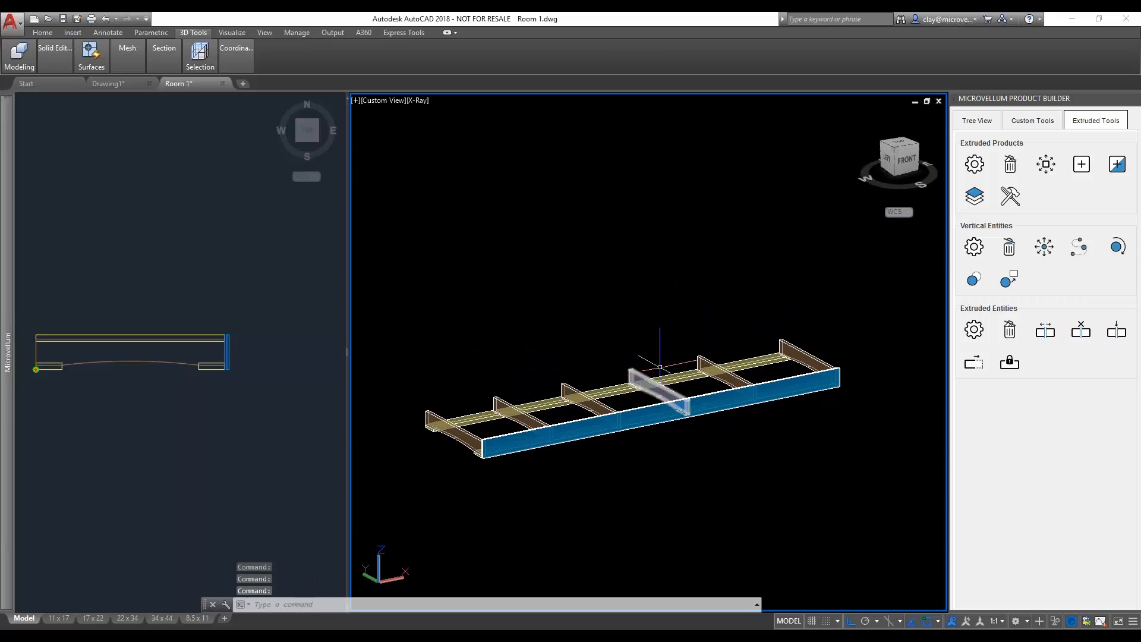
scroll(708, 357, up, 2)
middle_drag(708, 353, 690, 303)
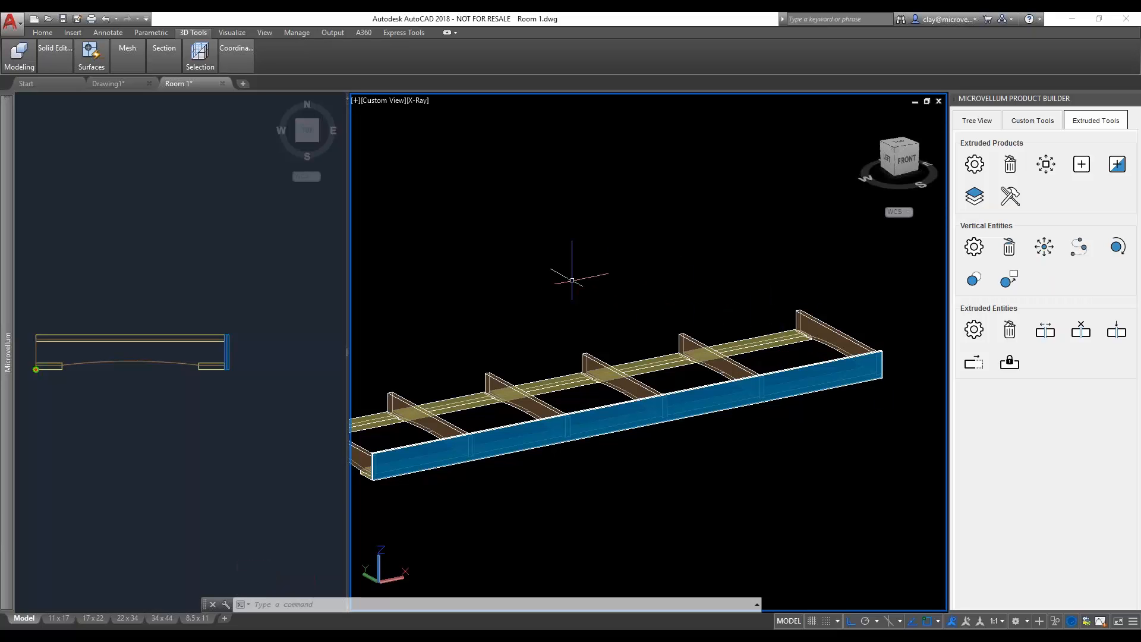
middle_drag(561, 287, 600, 251)
scroll(555, 322, down, 3)
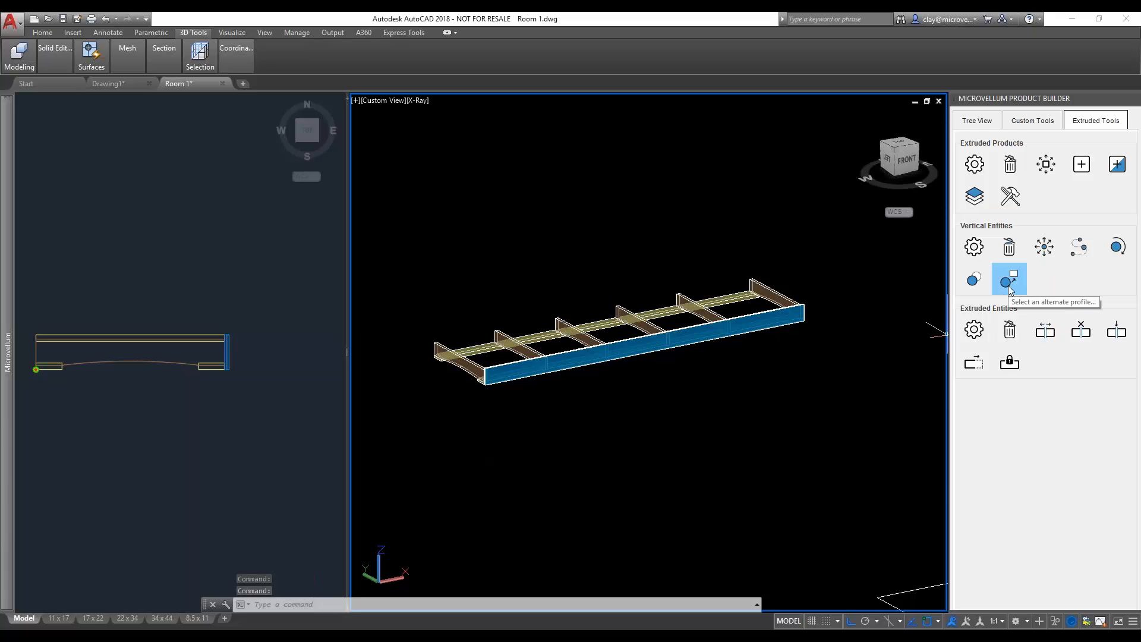
- Examine the cutout profiles in the section linework above section 28 and the Locker Base section in the 2D viewport
click(247, 384)
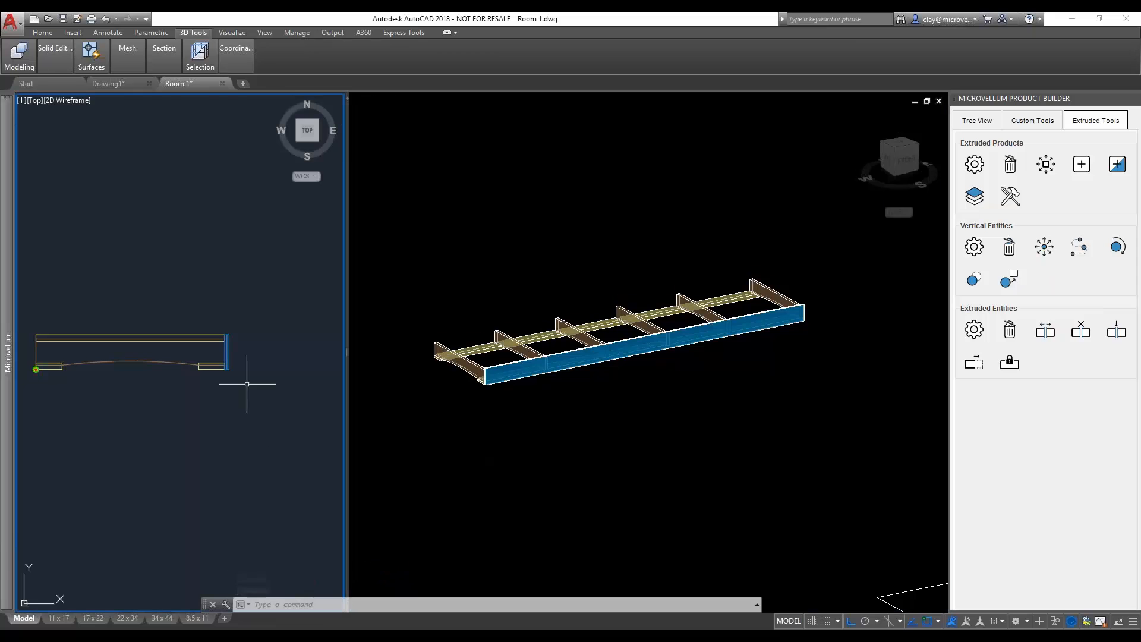
scroll(247, 384, up, 10)
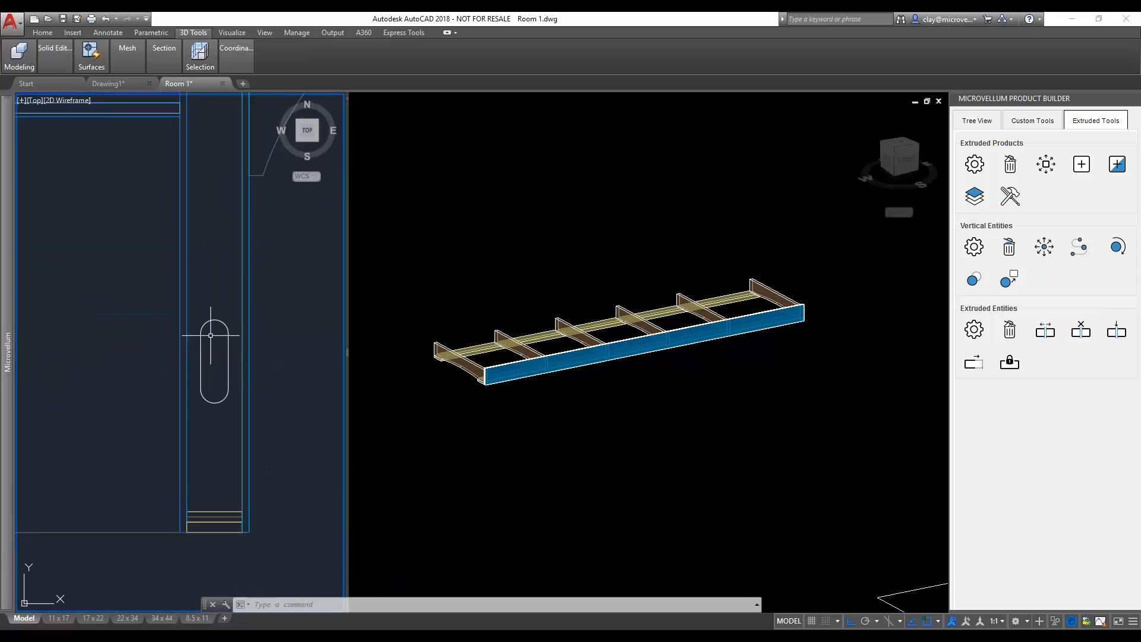
scroll(216, 316, down, 4)
middle_drag(208, 224, 183, 421)
scroll(186, 306, down, 4)
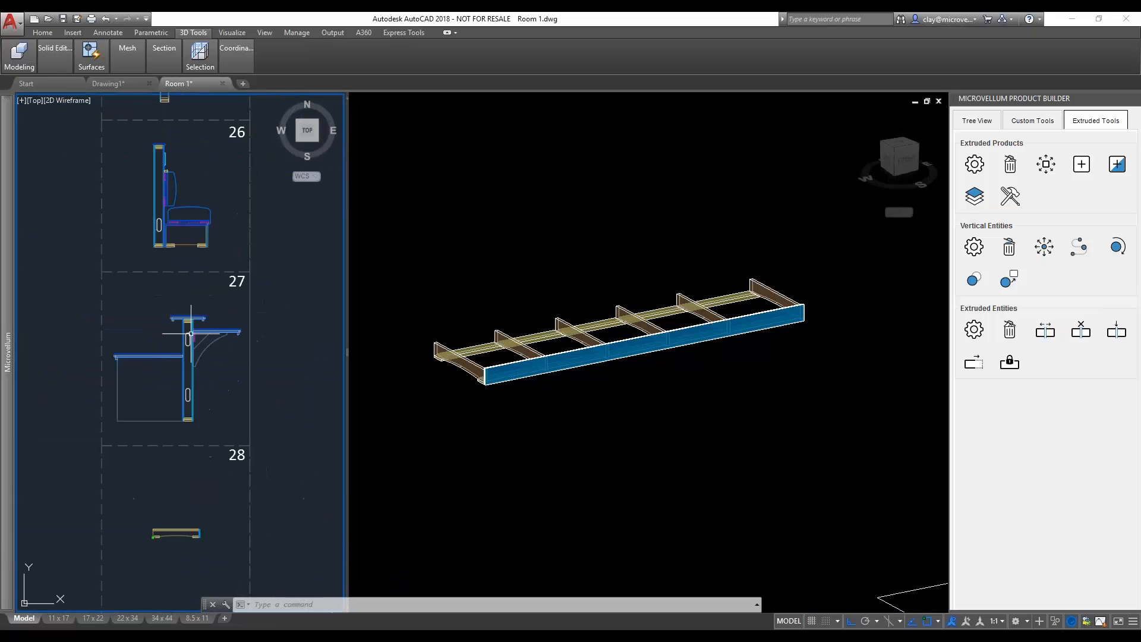
middle_drag(186, 275, 178, 467)
scroll(156, 286, up, 5)
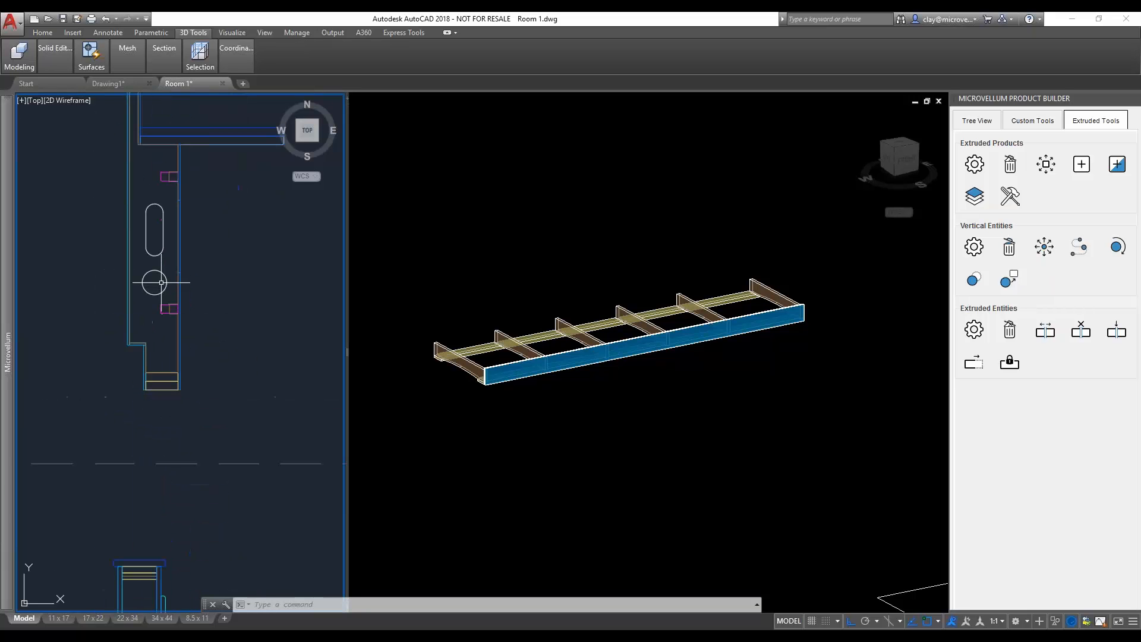
scroll(156, 286, down, 2)
scroll(156, 286, down, 4)
middle_drag(213, 558, 218, 428)
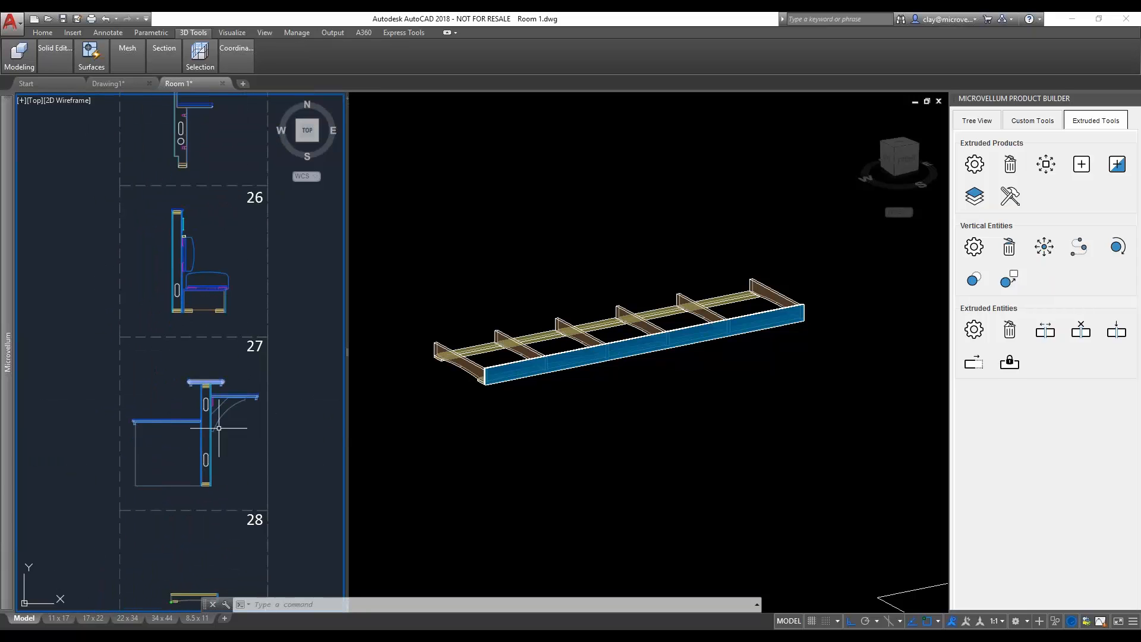
middle_drag(217, 509, 232, 443)
scroll(216, 362, up, 10)
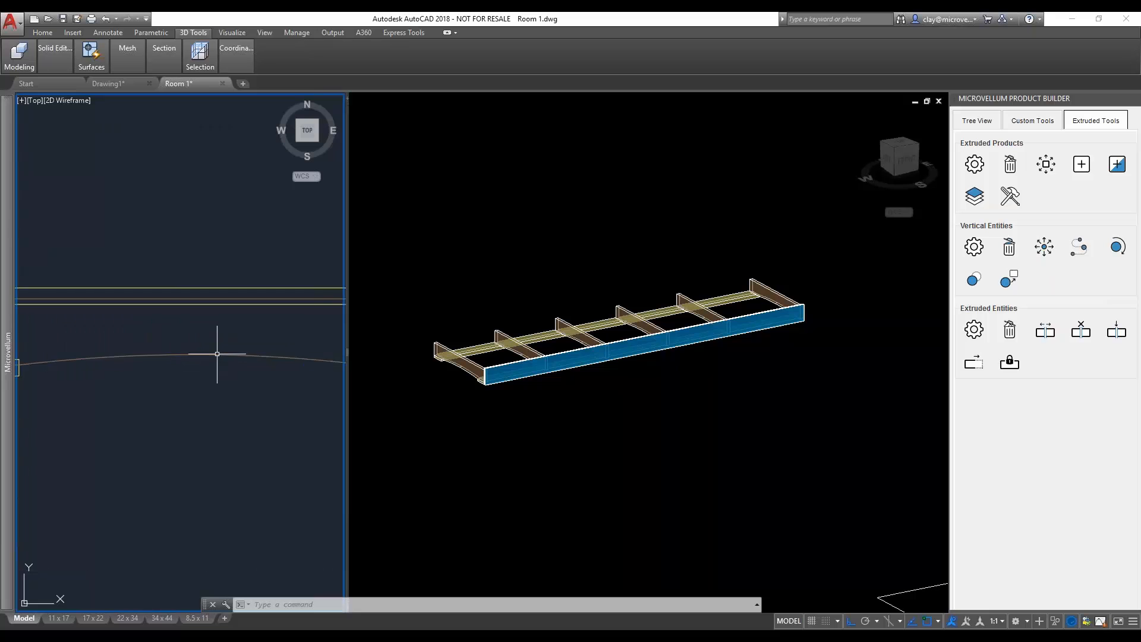
- Copy the brown arched stud profile from the Locker Base section straight down into the empty space below it
middle_drag(217, 354, 224, 377)
scroll(231, 381, down, 3)
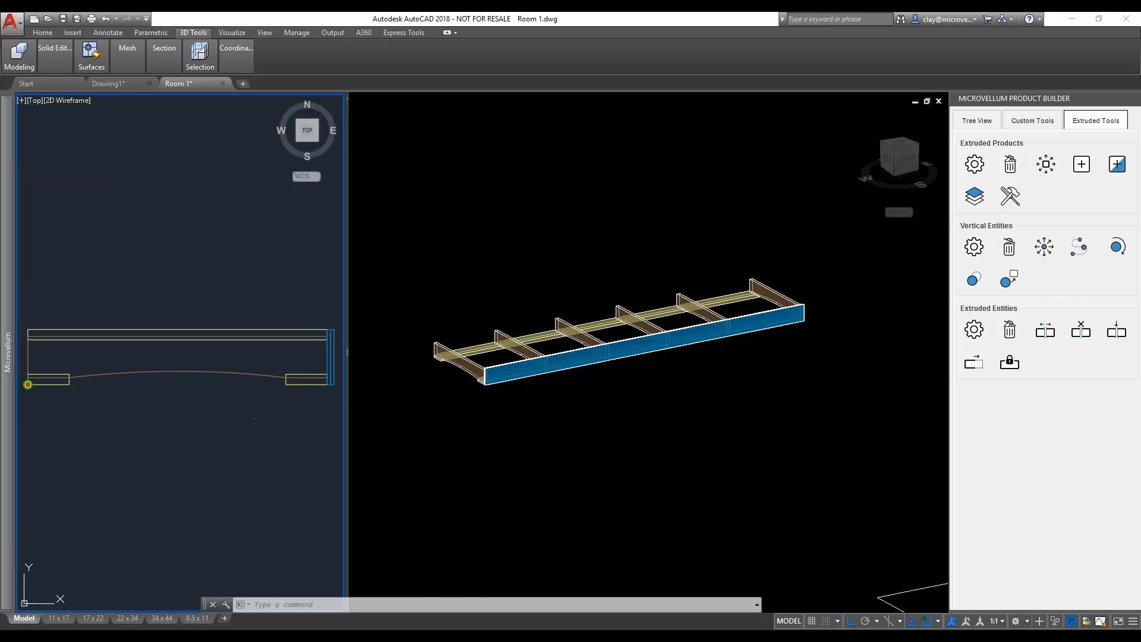
click(255, 390)
click(237, 370)
text(o)
key(Return)
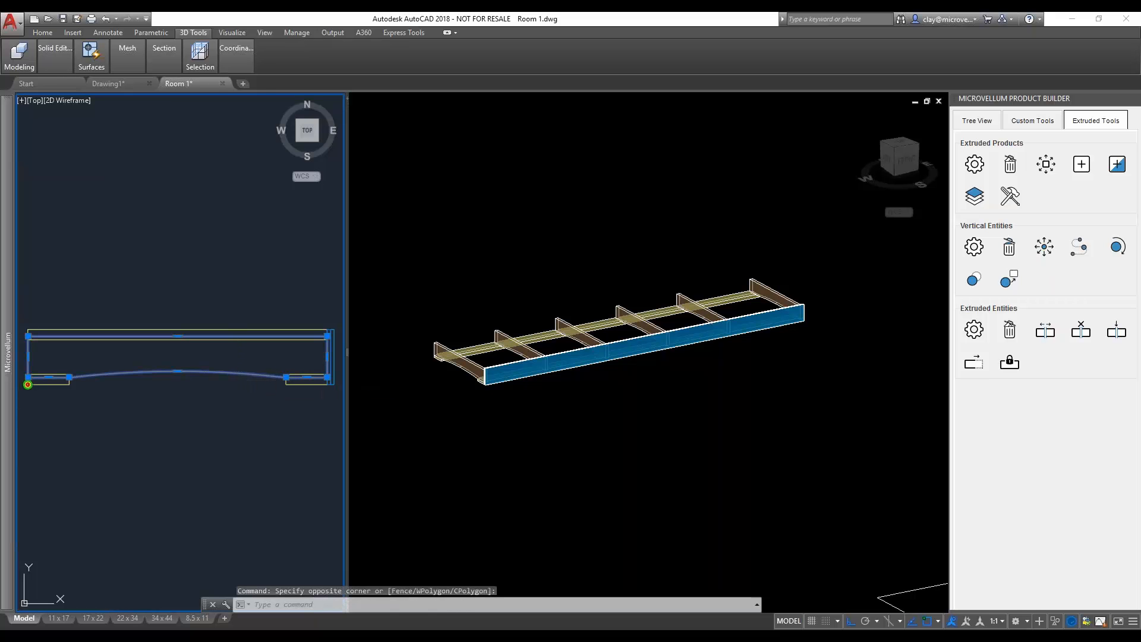
click(261, 402)
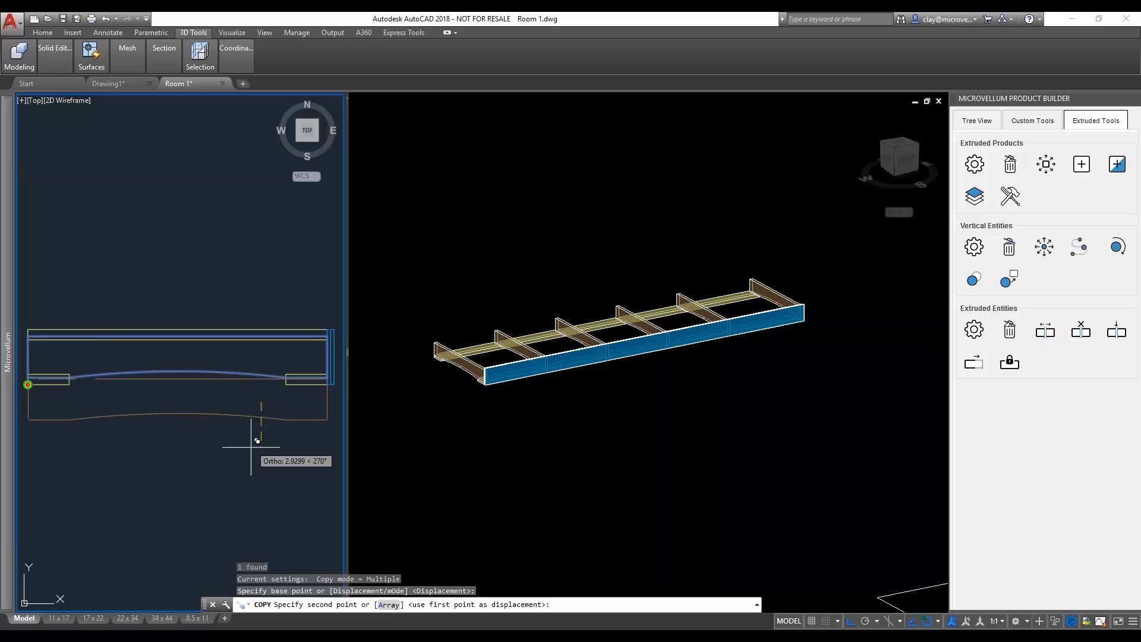
click(250, 519)
key(Escape)
key(Escape)
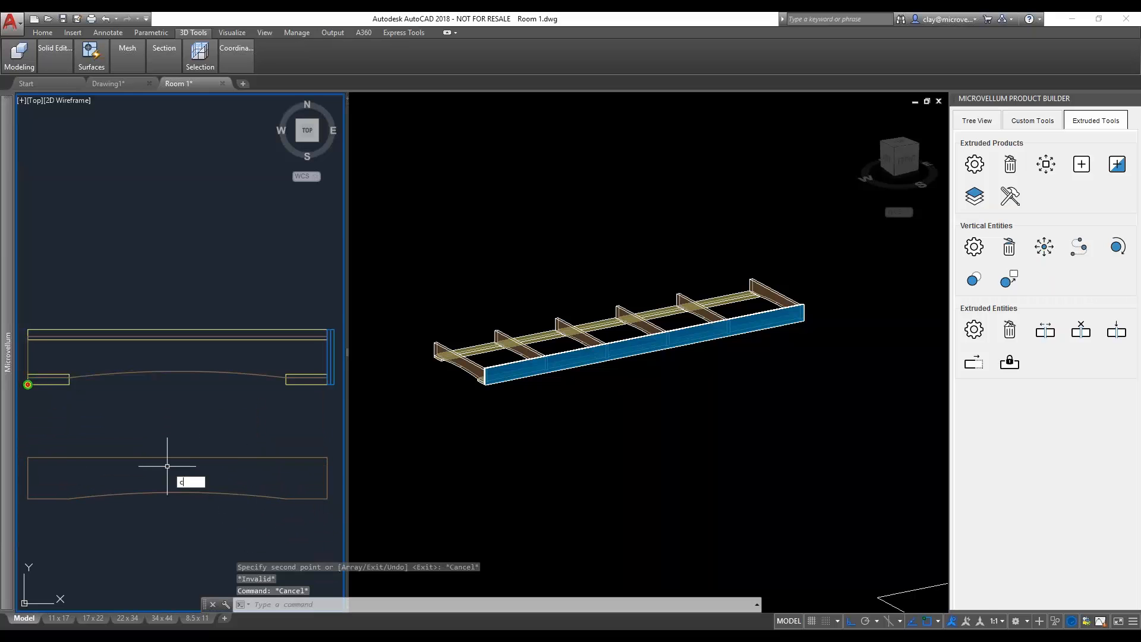
- Draw a circle of radius .5 at the centre of the copied stud profile
text(c)
key(Return)
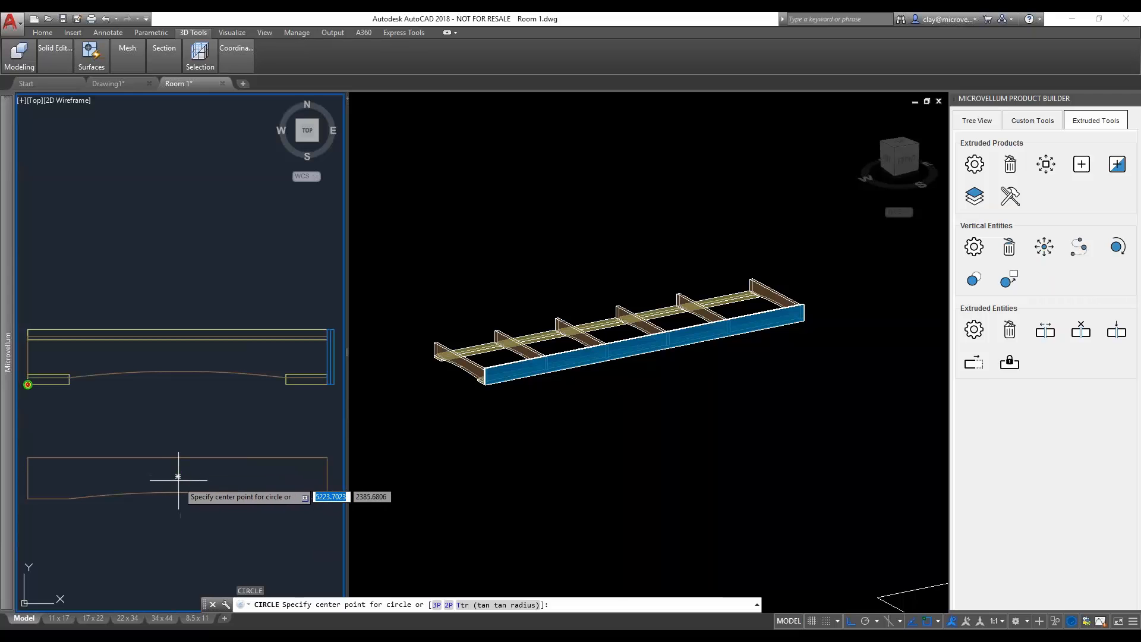
click(178, 477)
text(.5)
key(Return)
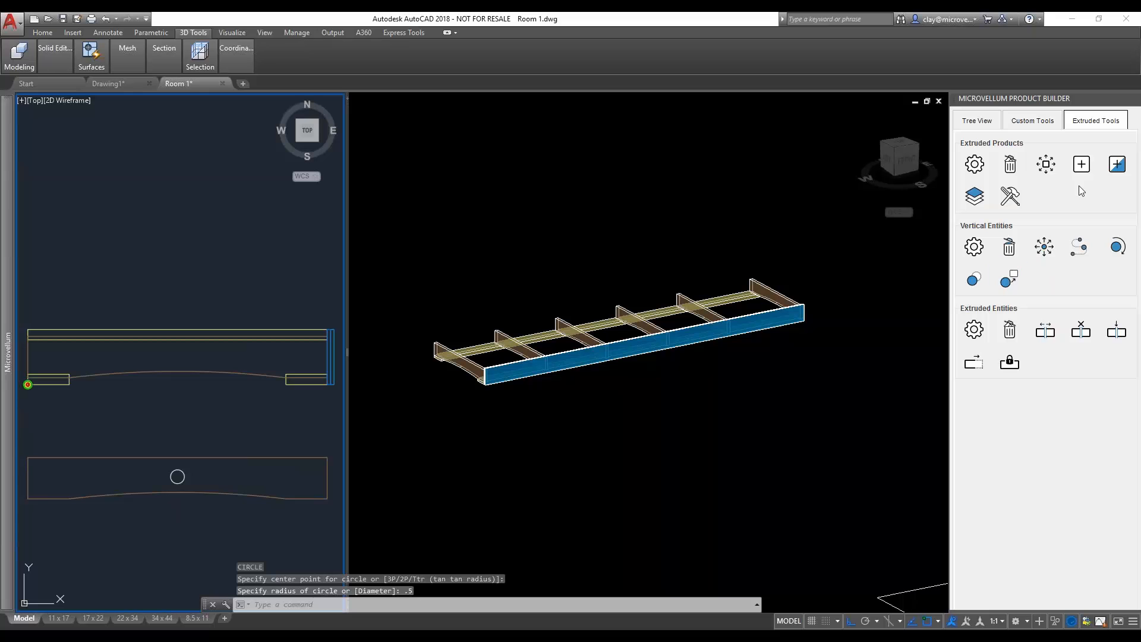
- Assign the copied profile with the circular hole as the alternate profile of the second stud from the near end
click(1017, 283)
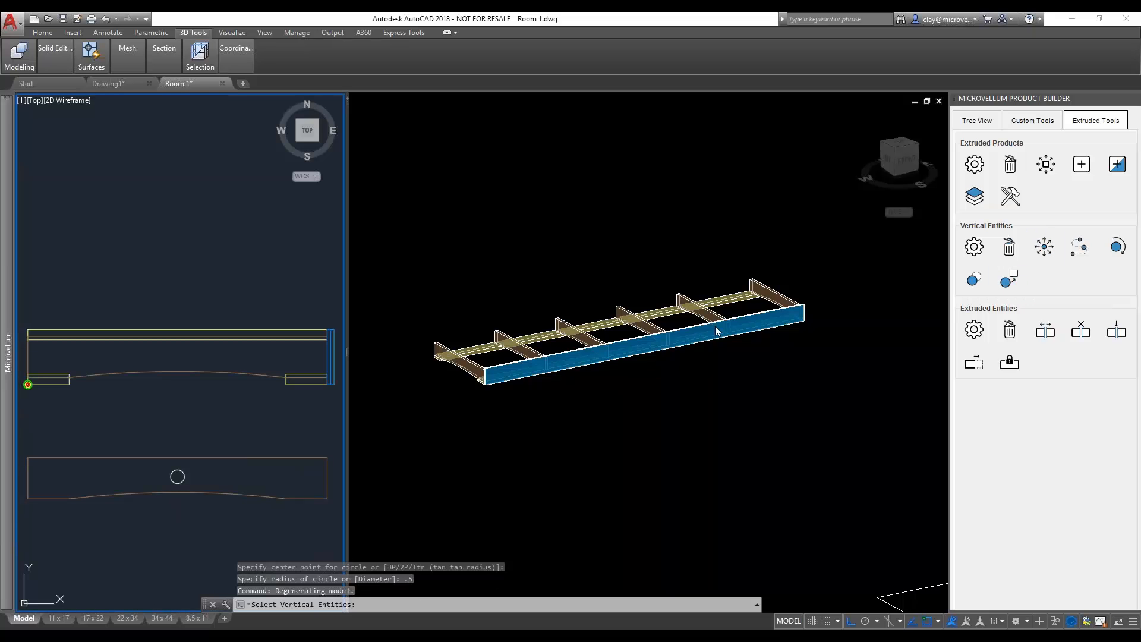
click(492, 315)
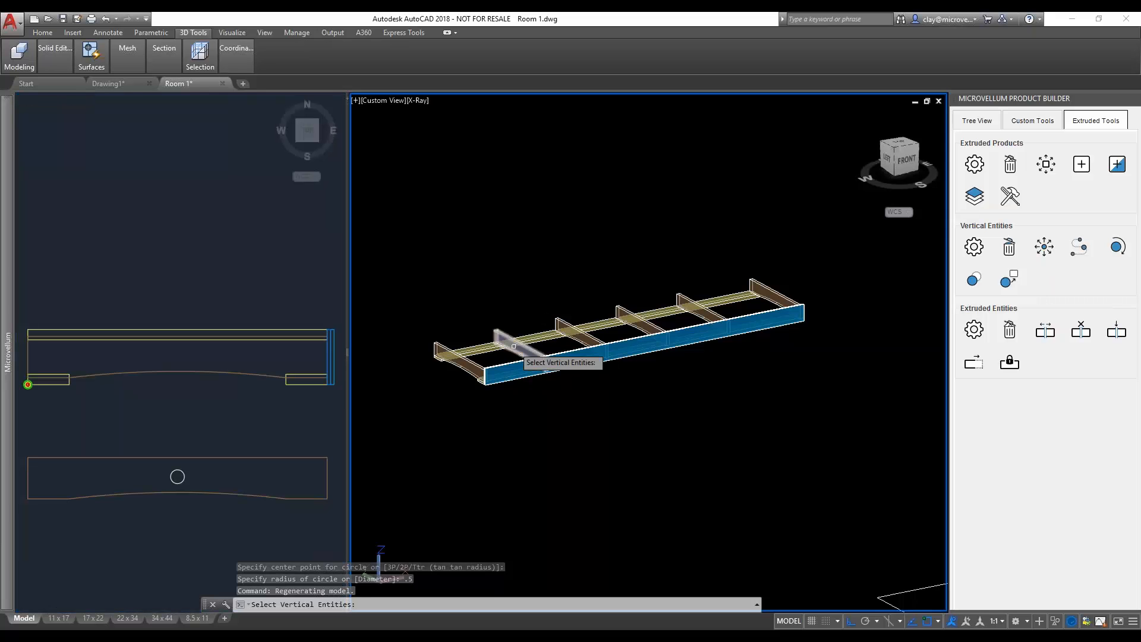
scroll(521, 352, up, 4)
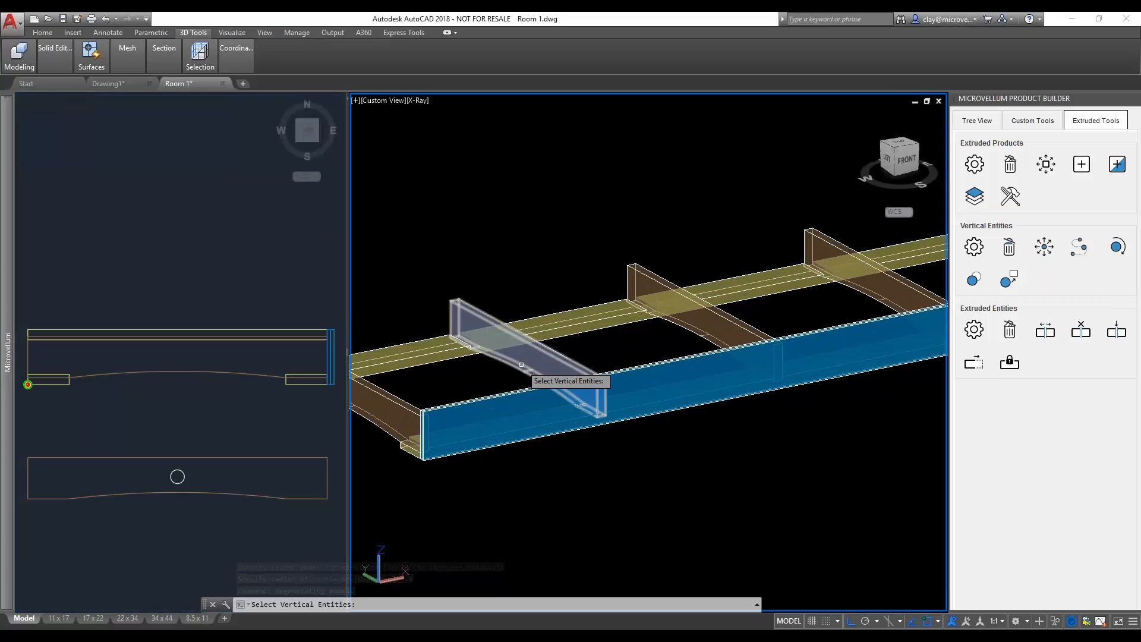
click(526, 373)
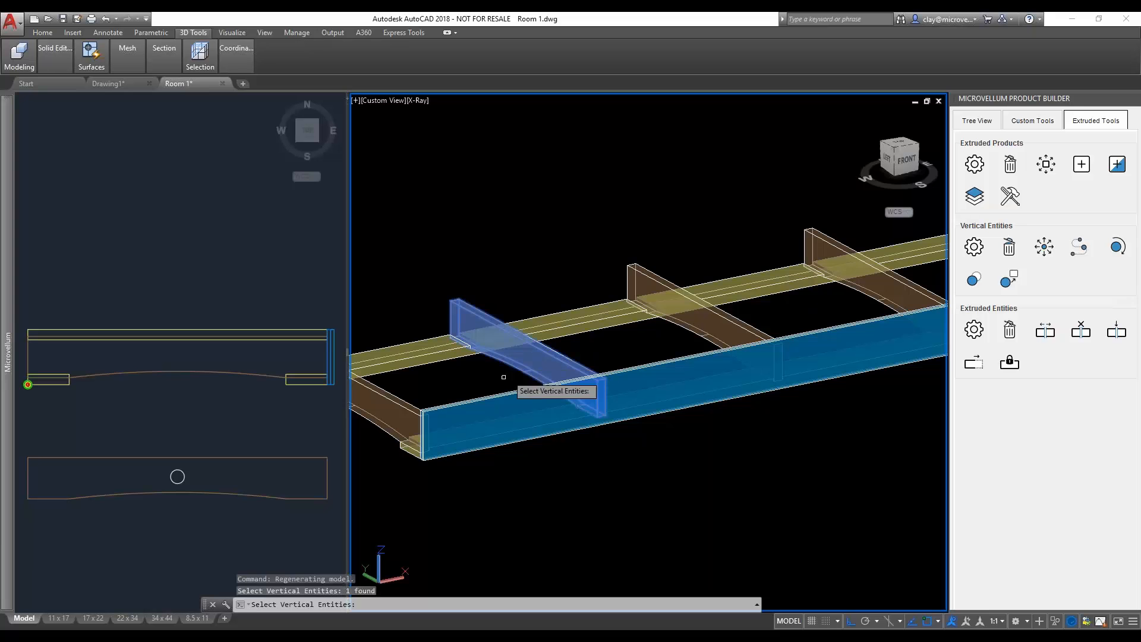
key(Return)
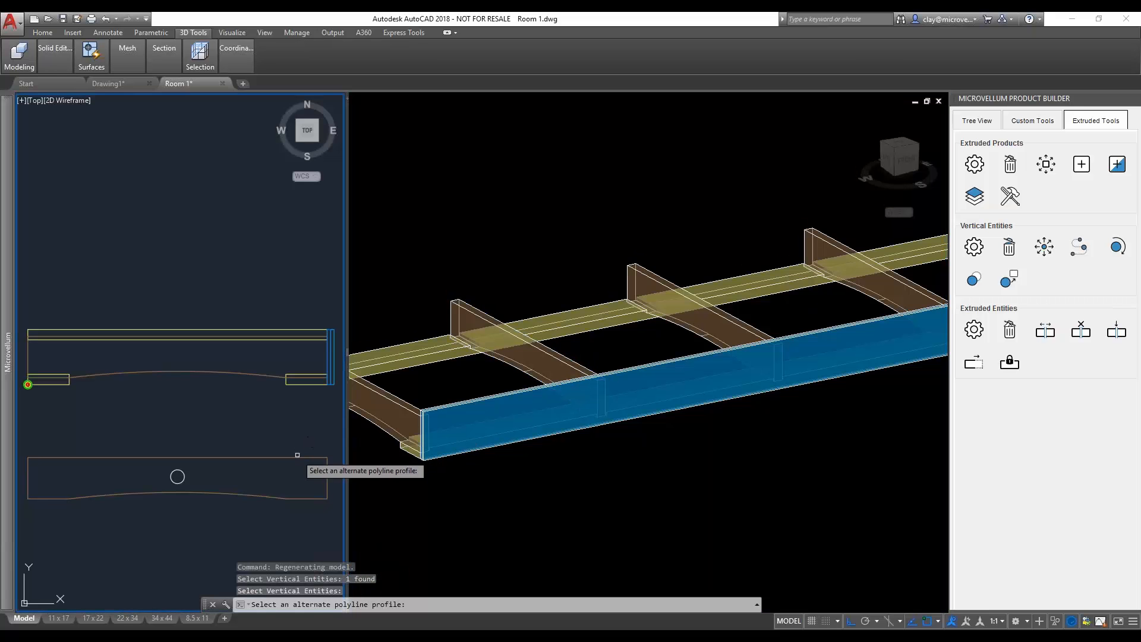
click(327, 471)
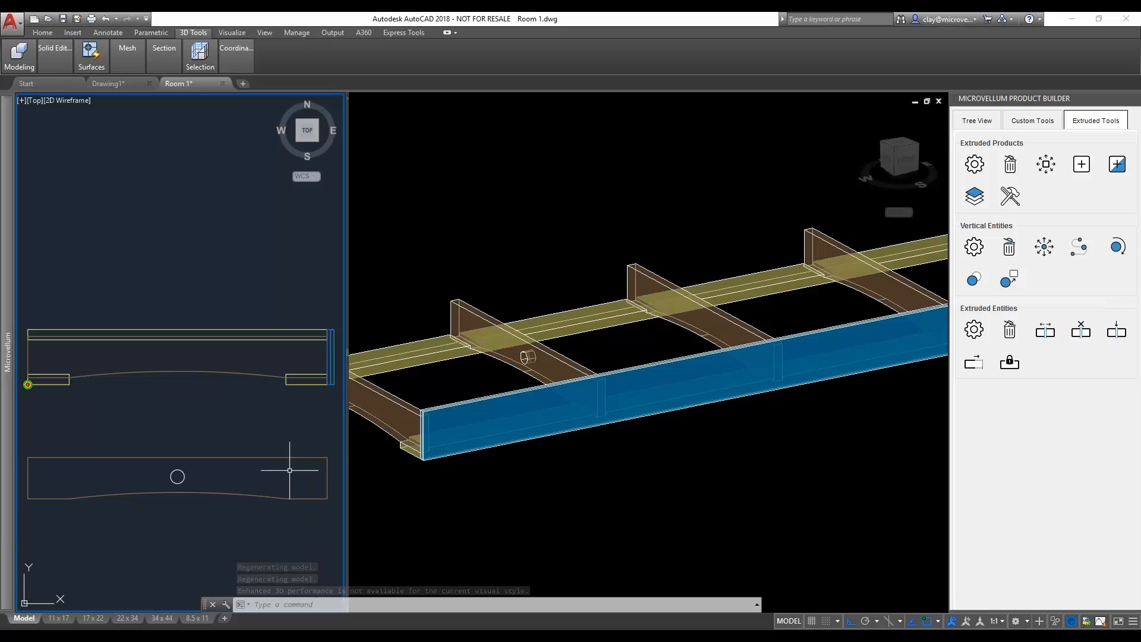
- Apply the copied profile with the hole as the alternate profile of the third stud from the near end
click(606, 348)
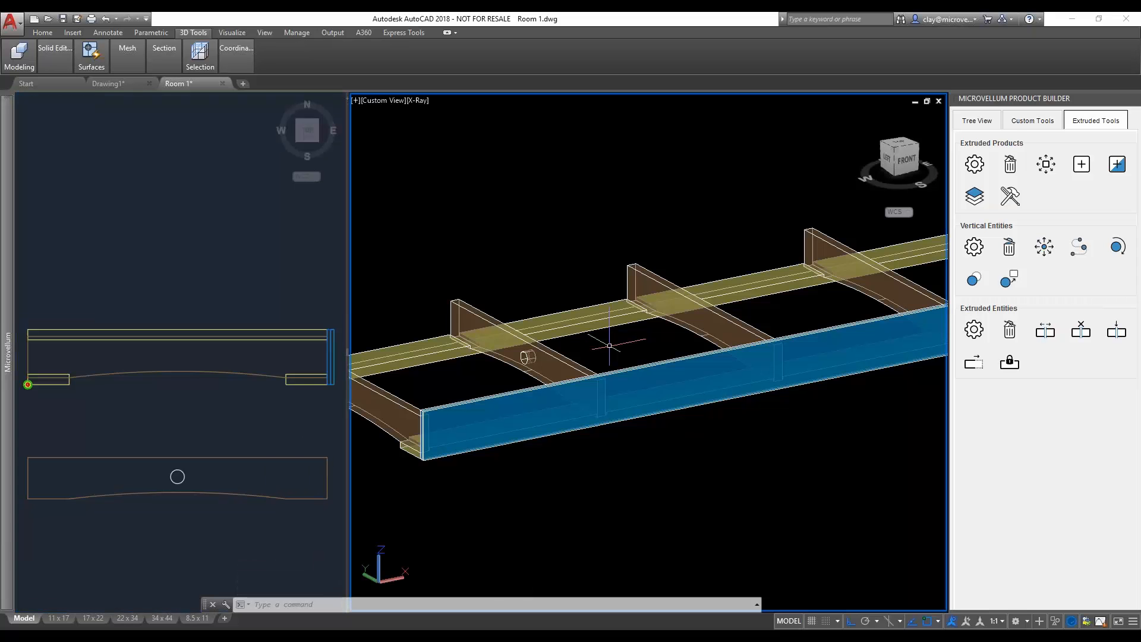
scroll(609, 344, down, 2)
middle_drag(609, 344, 582, 405)
click(1008, 278)
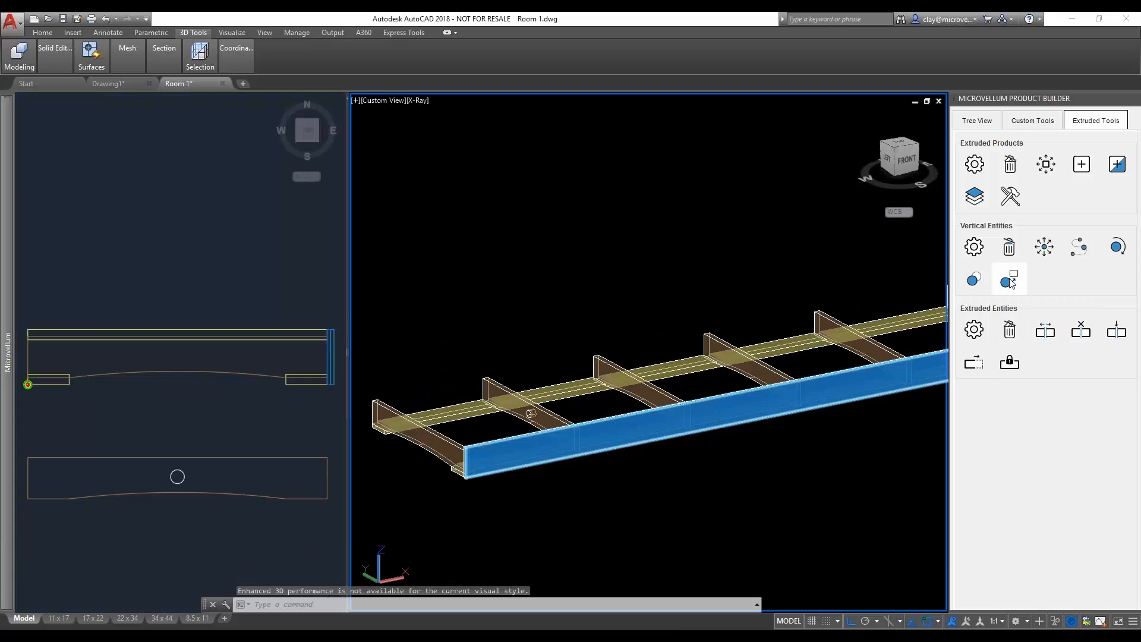
click(647, 388)
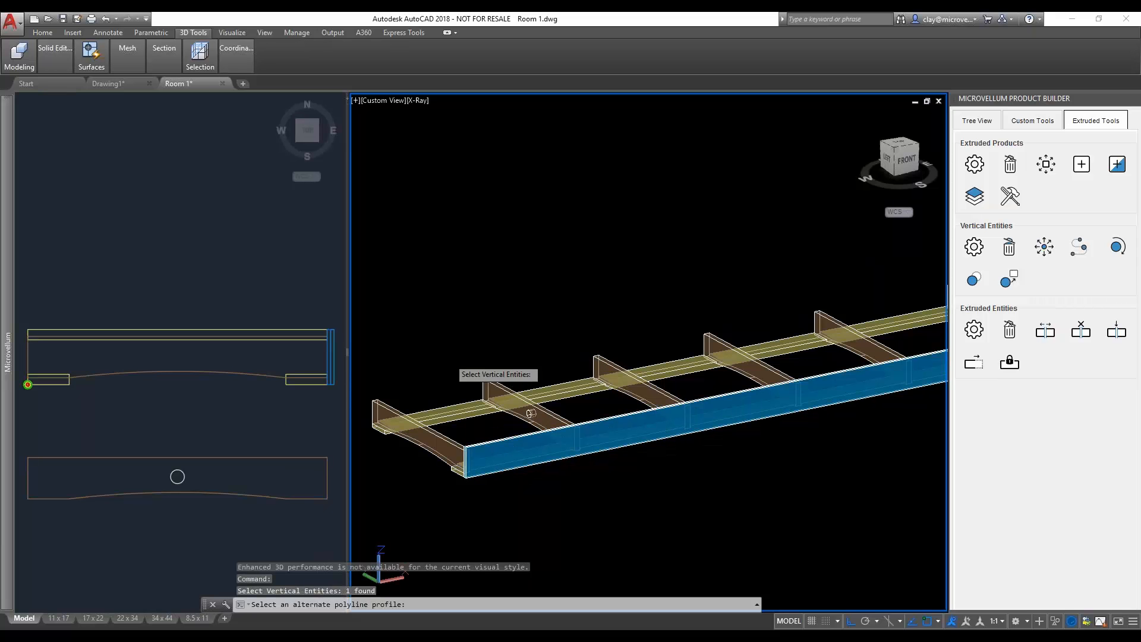
key(Return)
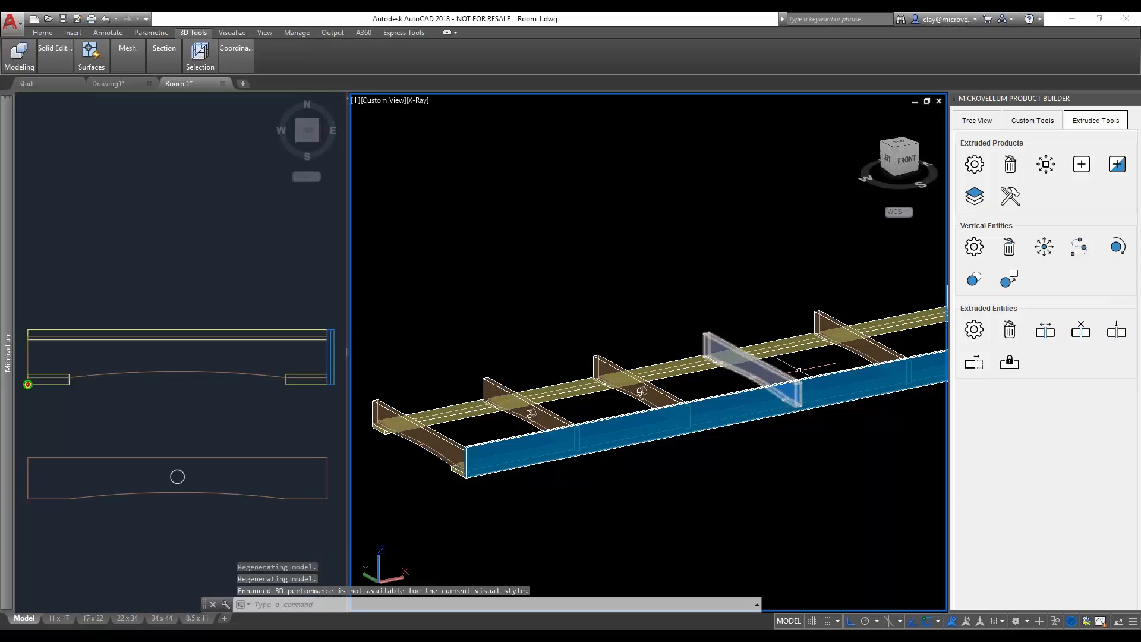
- Give the fourth stud from the near end the same alternate profile with the hole
click(1009, 278)
click(719, 365)
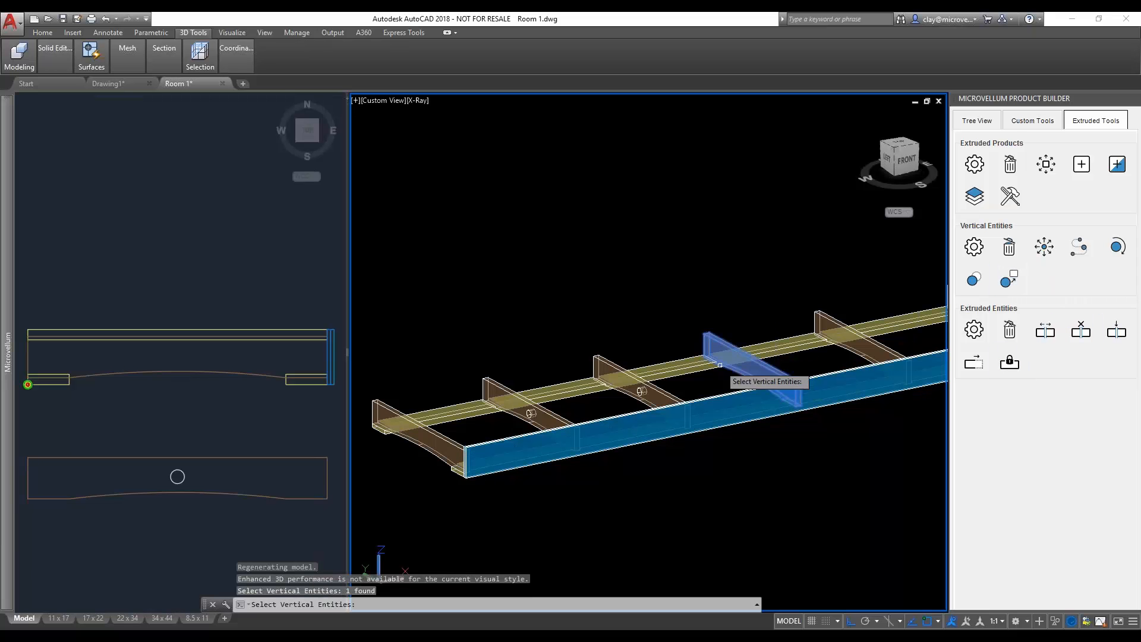
key(Return)
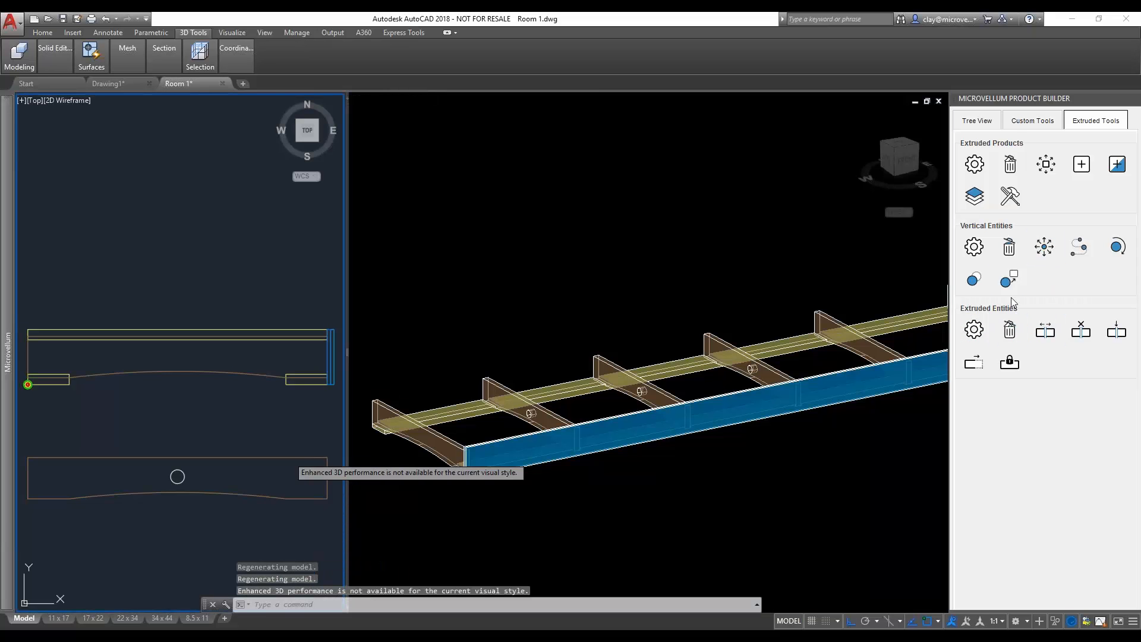
- Set the copied profile with the hole as the alternate profile of the fifth stud, the last intermediate one
click(1009, 279)
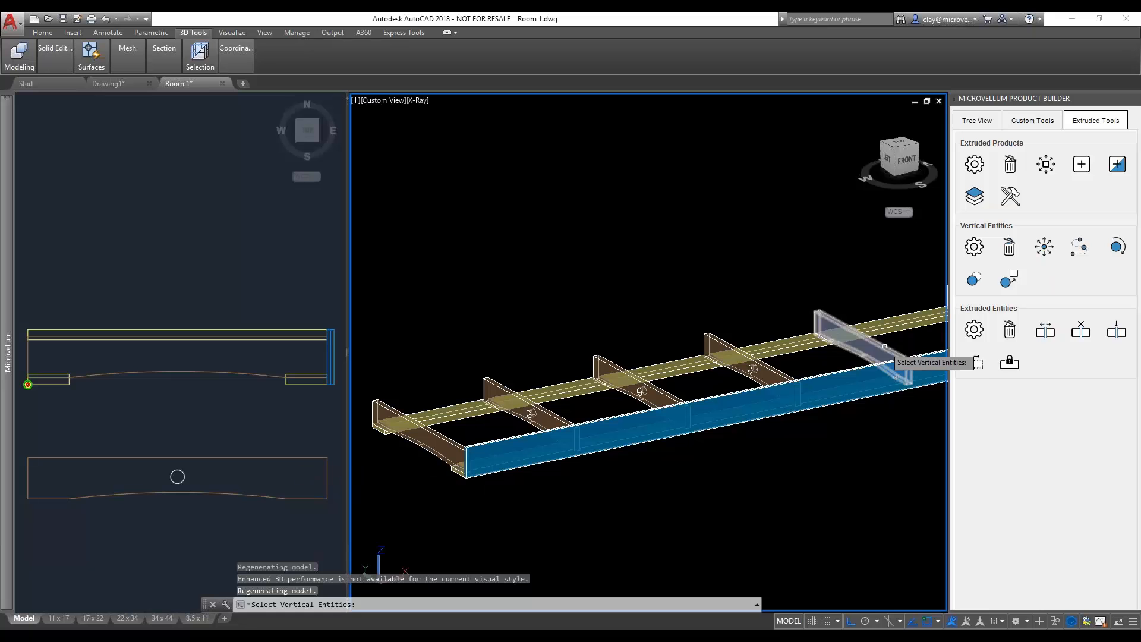
click(885, 346)
key(Return)
click(293, 438)
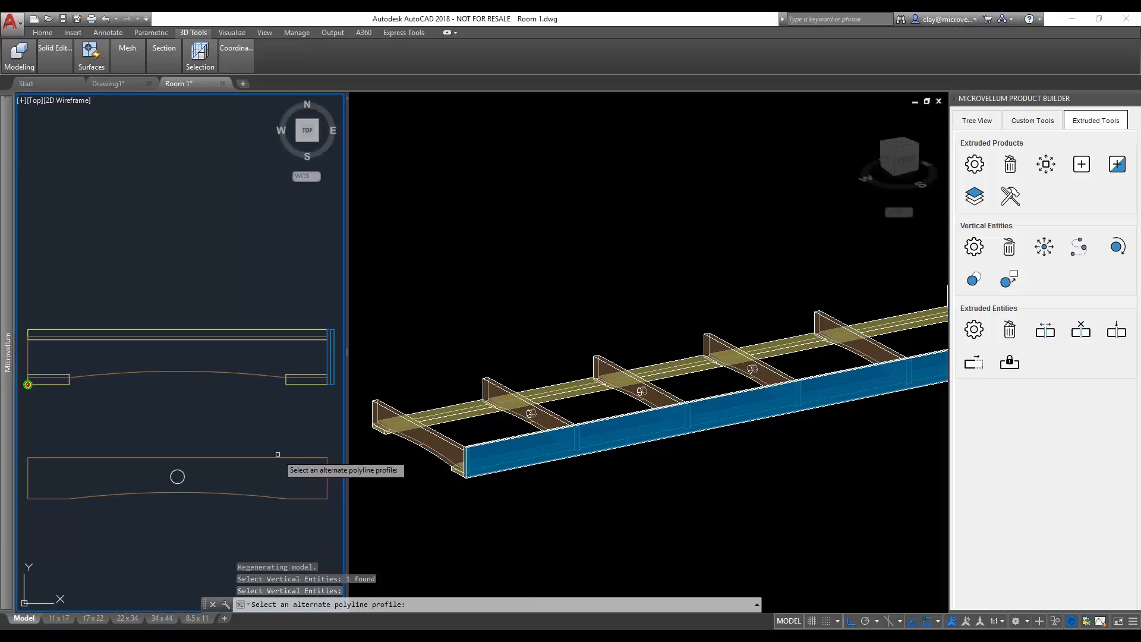
click(277, 455)
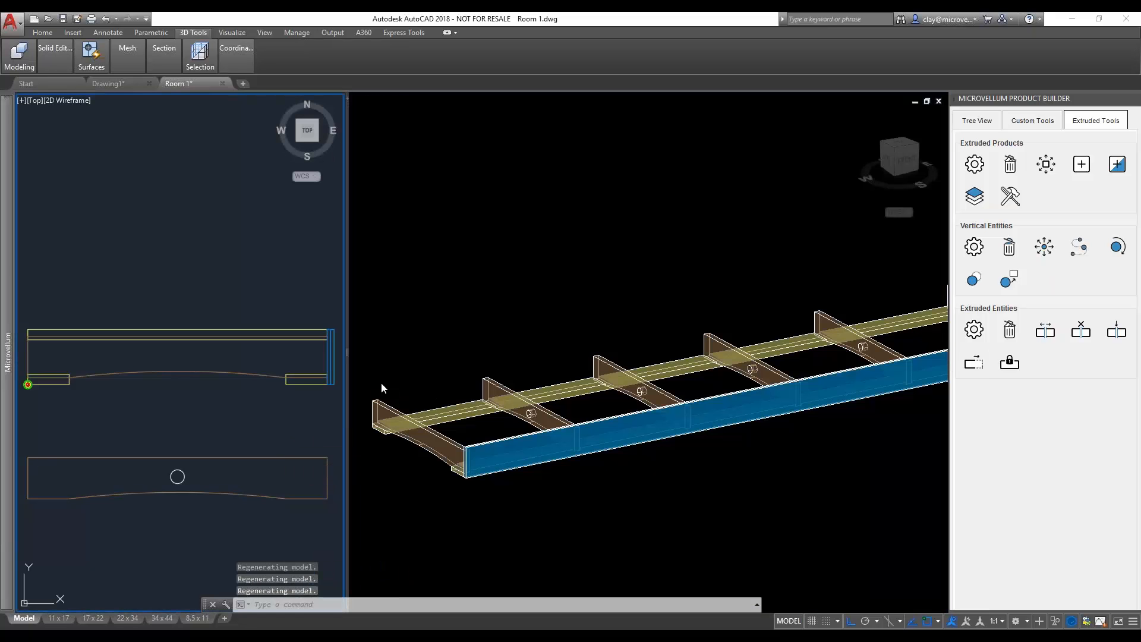
click(382, 388)
key(Escape)
key(Escape)
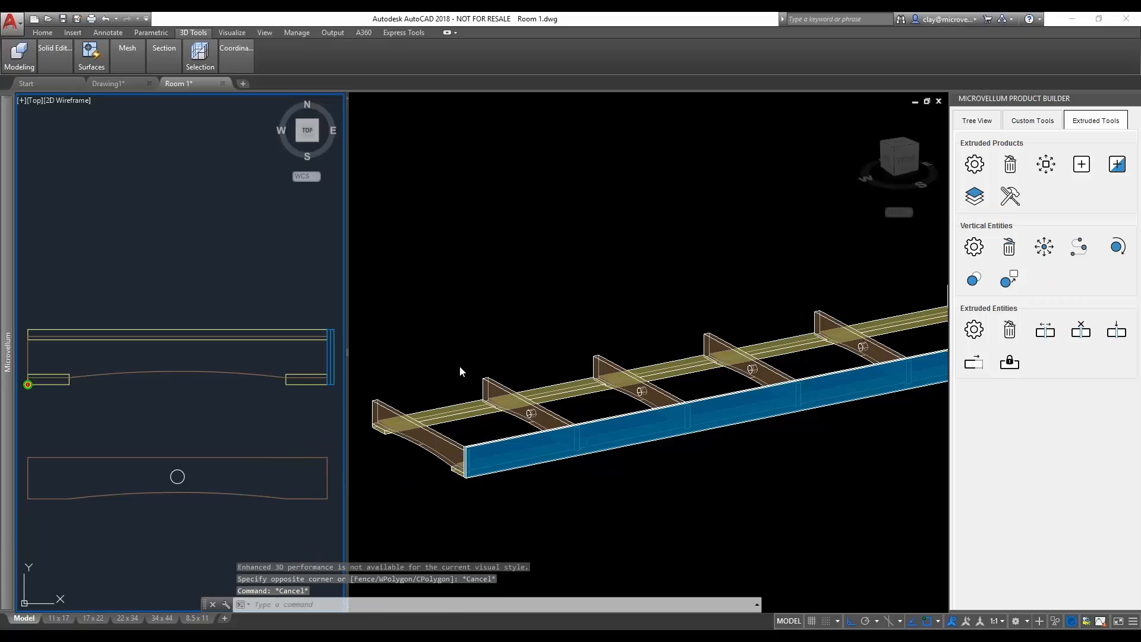
- Move the circle in the copied stud profile 9 units horizontally toward the profile's right end
click(523, 343)
scroll(566, 343, down, 3)
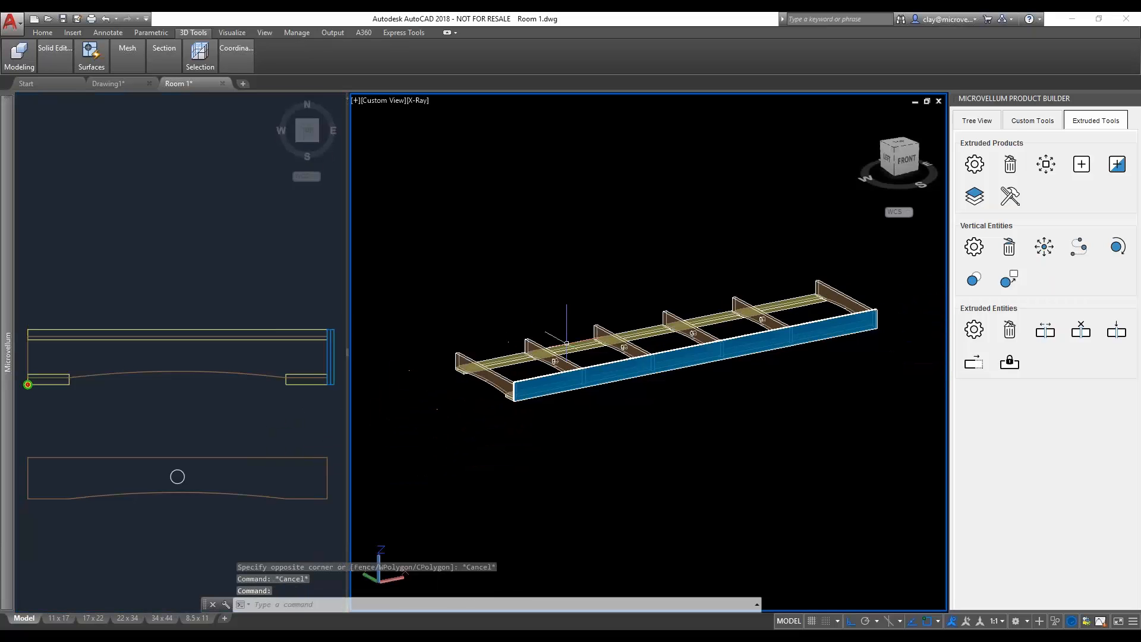
shift+middle_drag(567, 325, 622, 409)
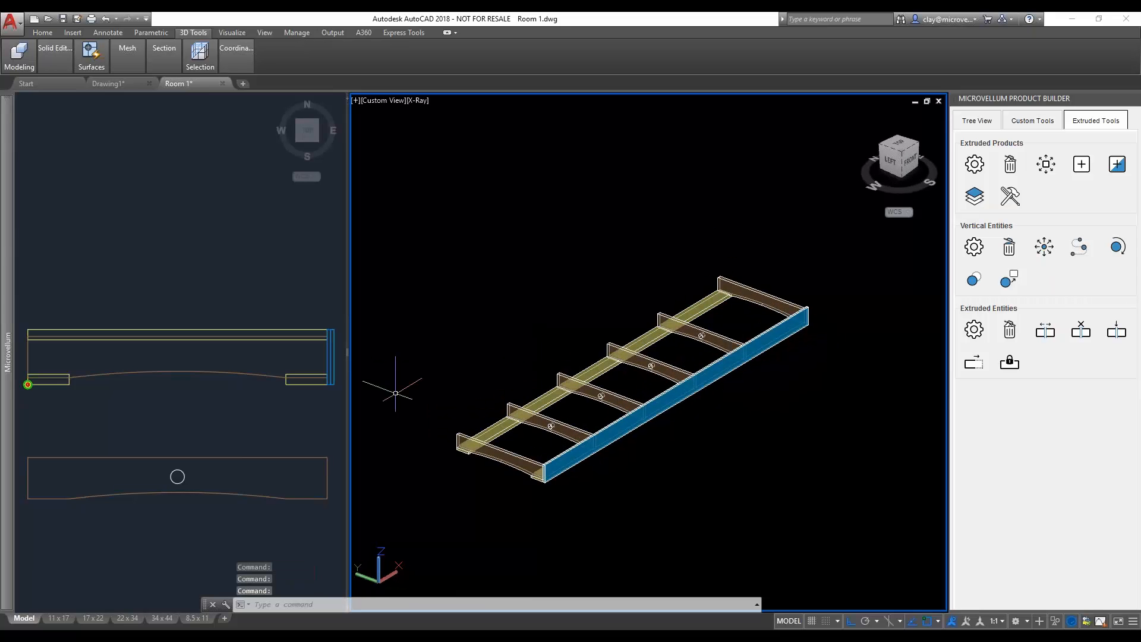
middle_drag(562, 344, 591, 331)
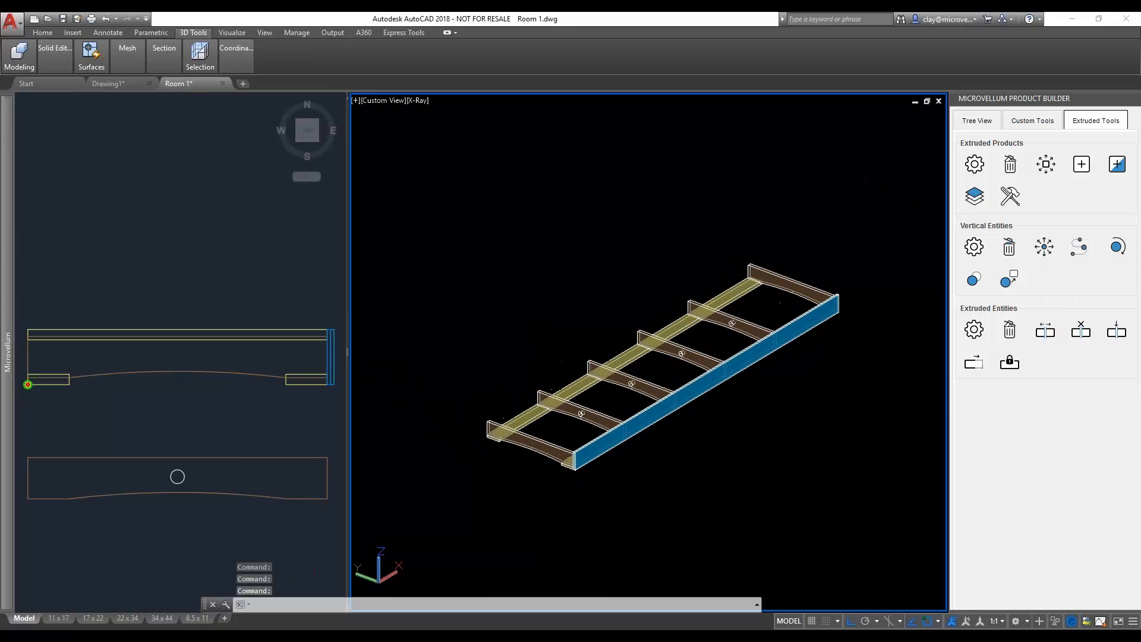
click(279, 441)
click(185, 480)
text(move)
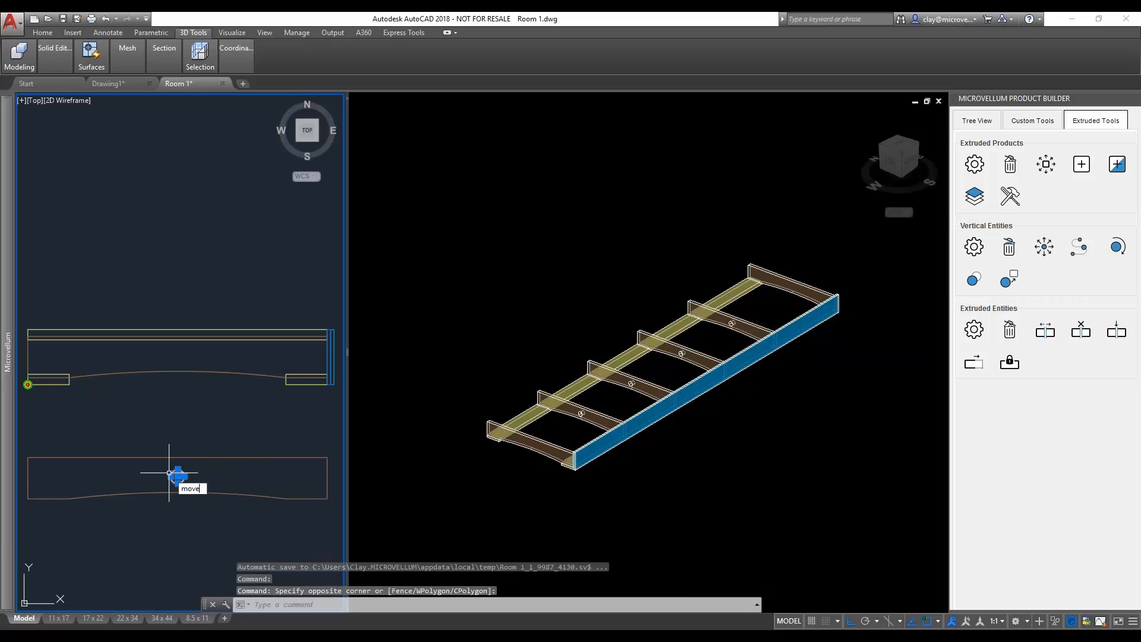
key(Return)
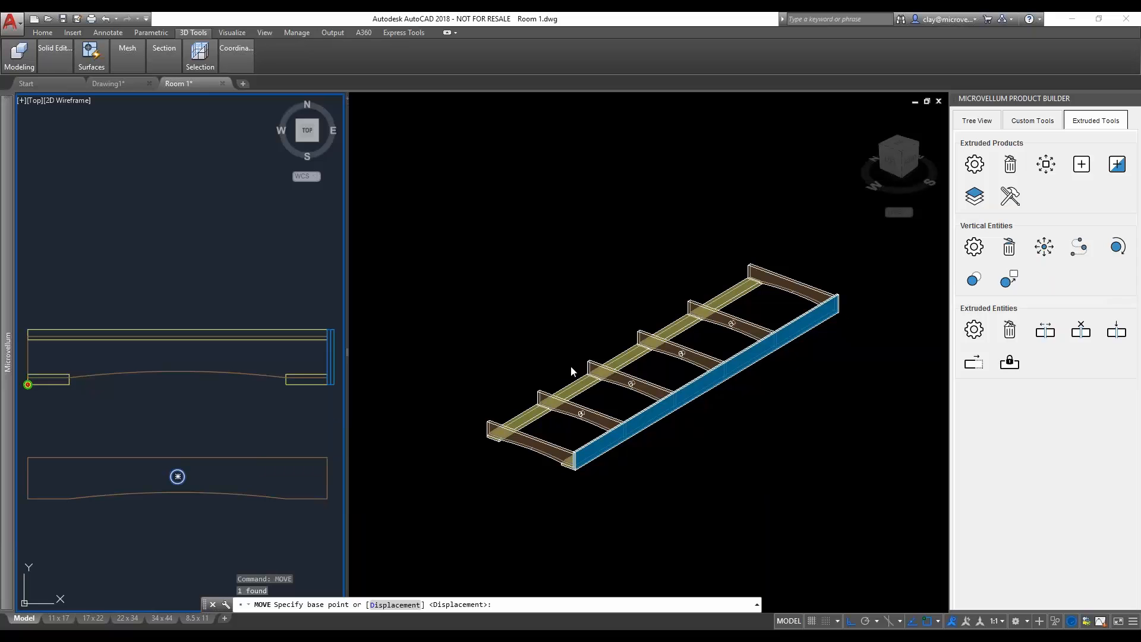
click(176, 433)
text(9)
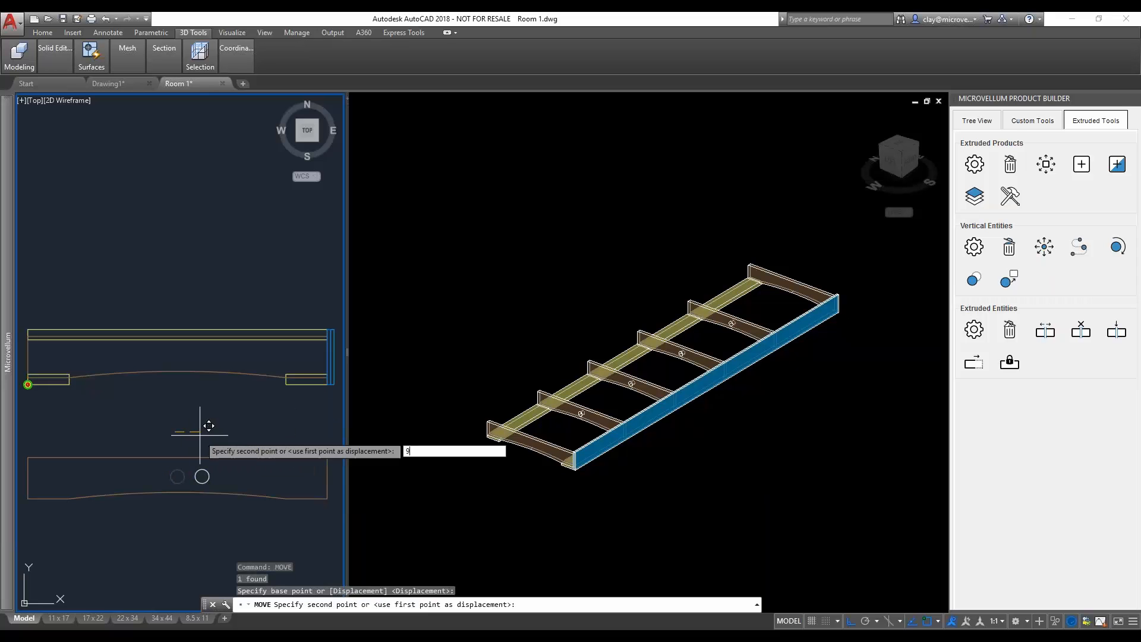
key(Return)
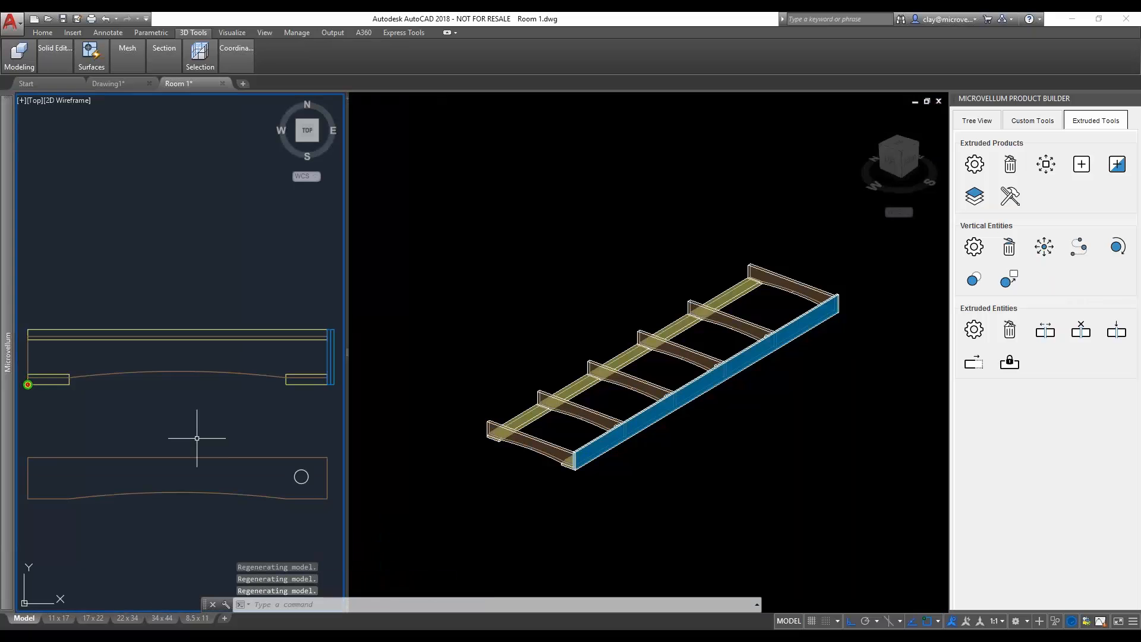
- Examine the intermediate studs of the Locker Base in the 3D view for the new hole position
click(523, 370)
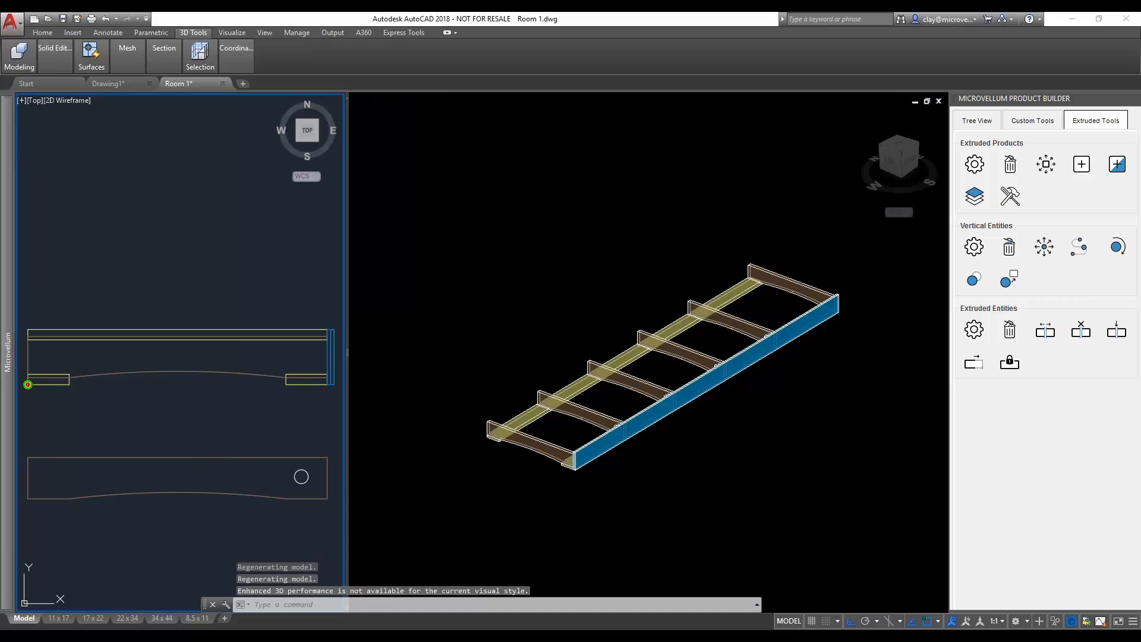
scroll(532, 394, up, 3)
shift+middle_drag(532, 394, 492, 422)
middle_drag(609, 467, 466, 409)
scroll(543, 404, down, 3)
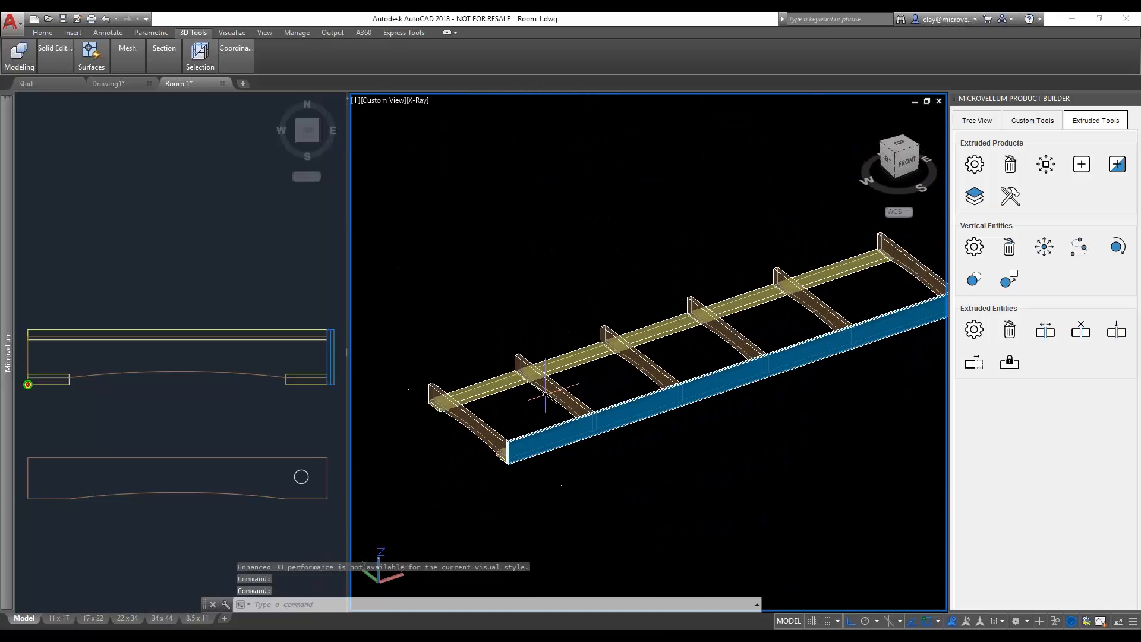
middle_drag(677, 373, 607, 426)
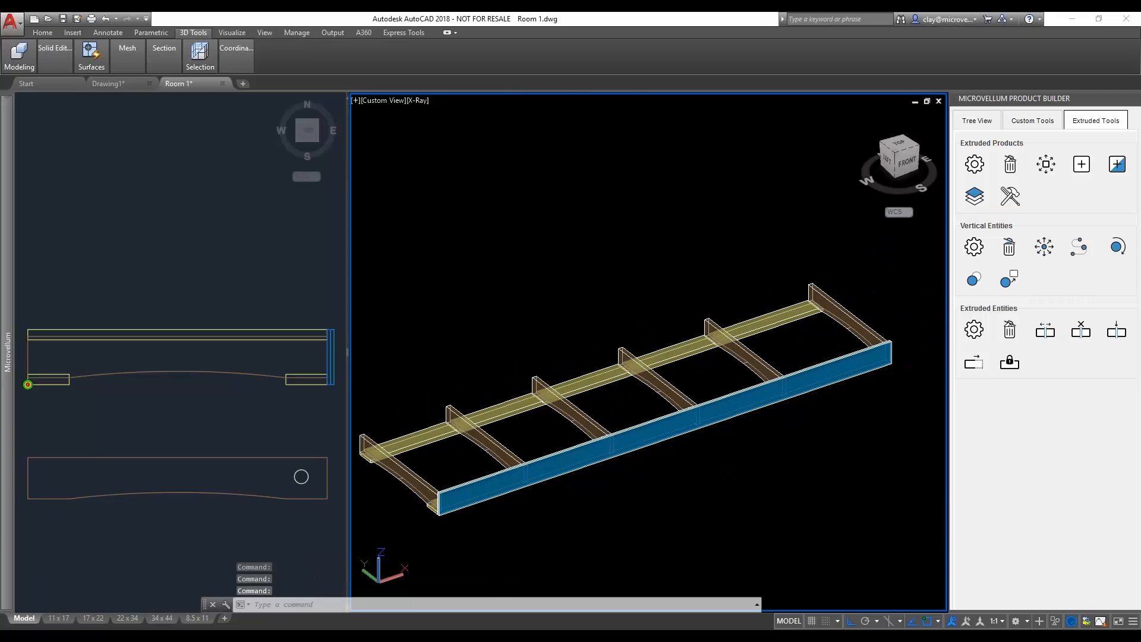
click(532, 341)
click(532, 324)
scroll(538, 321, down, 3)
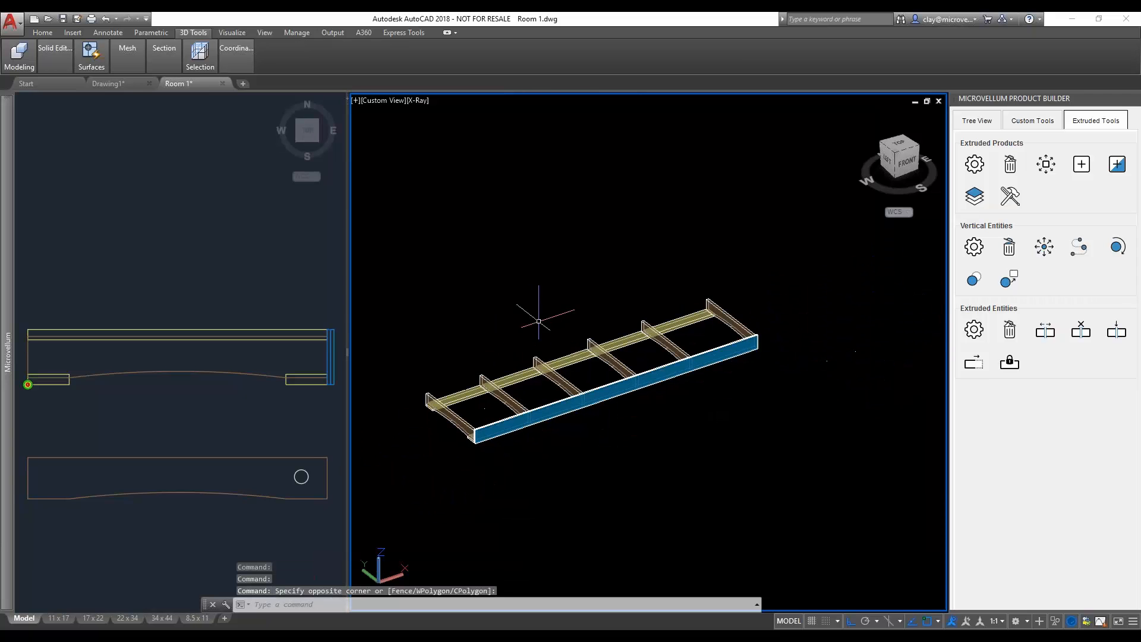
middle_drag(540, 313, 558, 323)
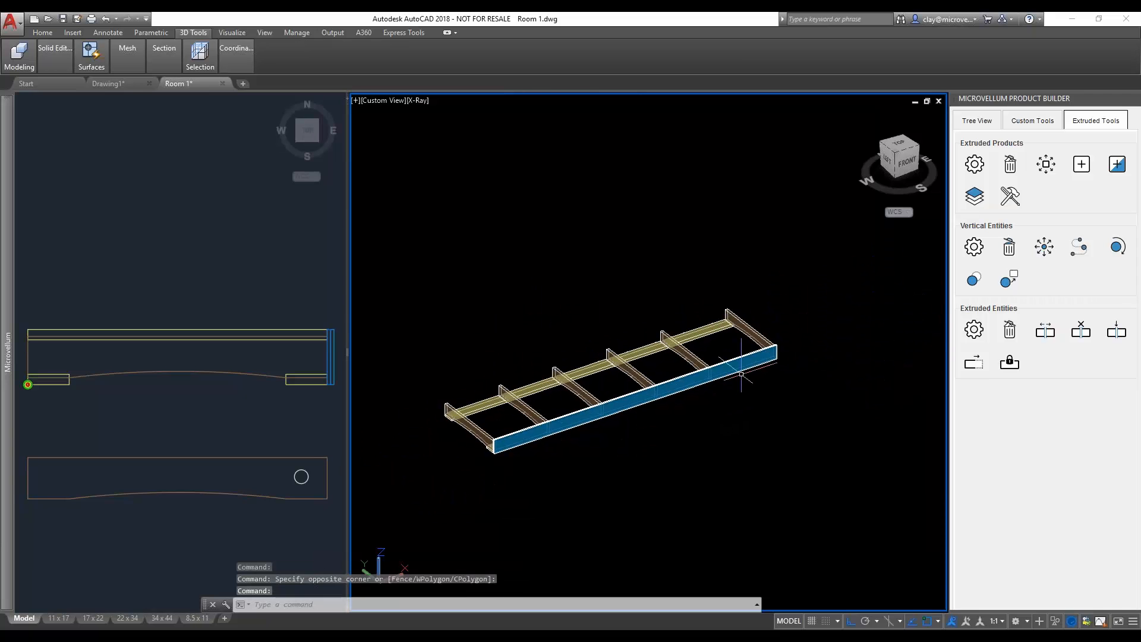
- Turn the visibility of the Locker Base's top plate and the Lockers product back on
click(976, 120)
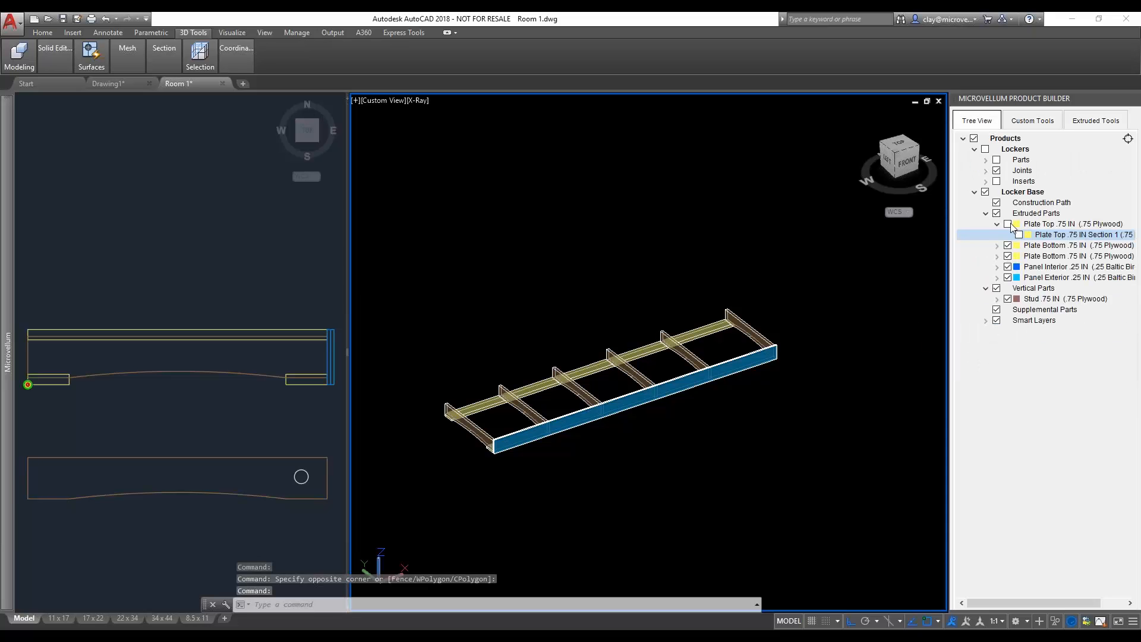
click(1008, 224)
click(986, 149)
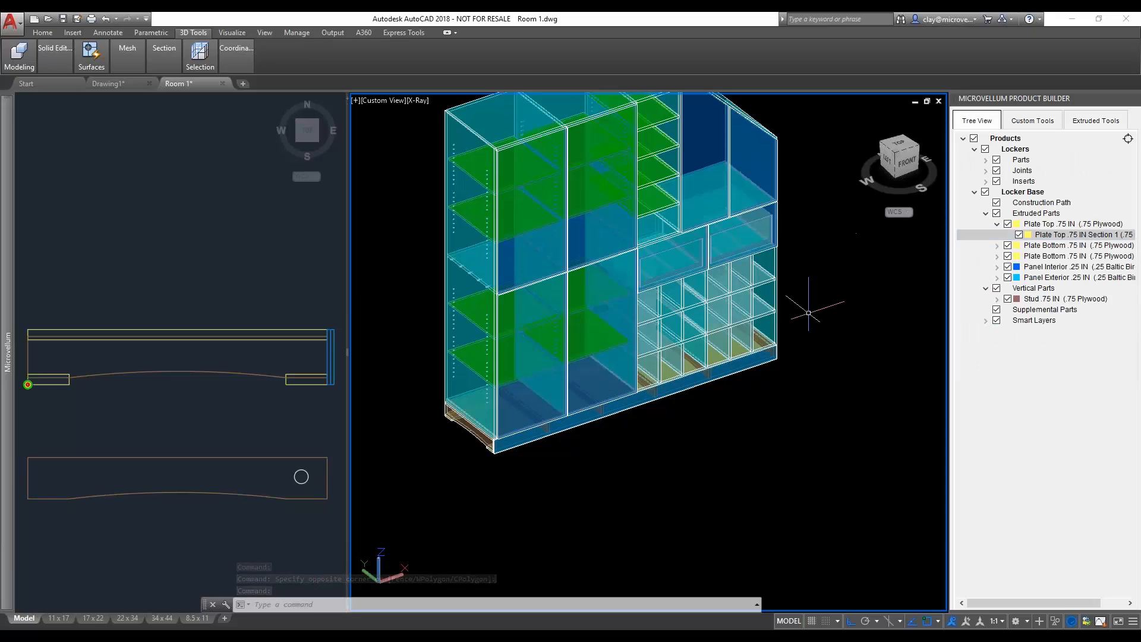
- Examine the complete Lockers and Locker Base assembly in the 3D view from several angles and distances
middle_drag(801, 288, 804, 397)
shift+middle_drag(747, 373, 748, 328)
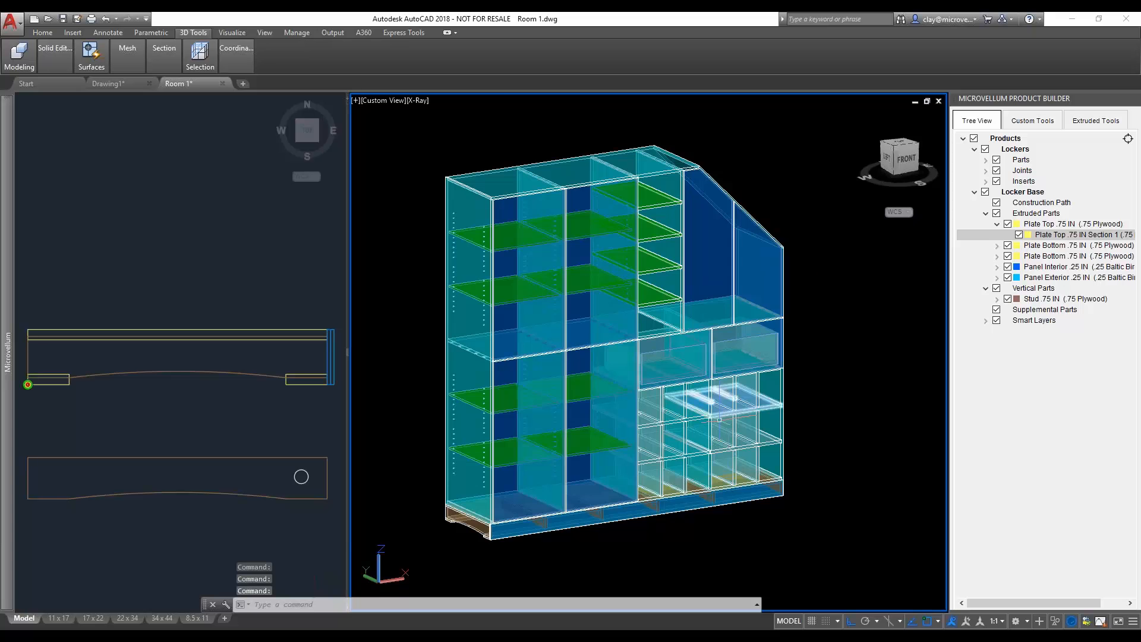
scroll(728, 450, up, 3)
scroll(595, 357, down, 5)
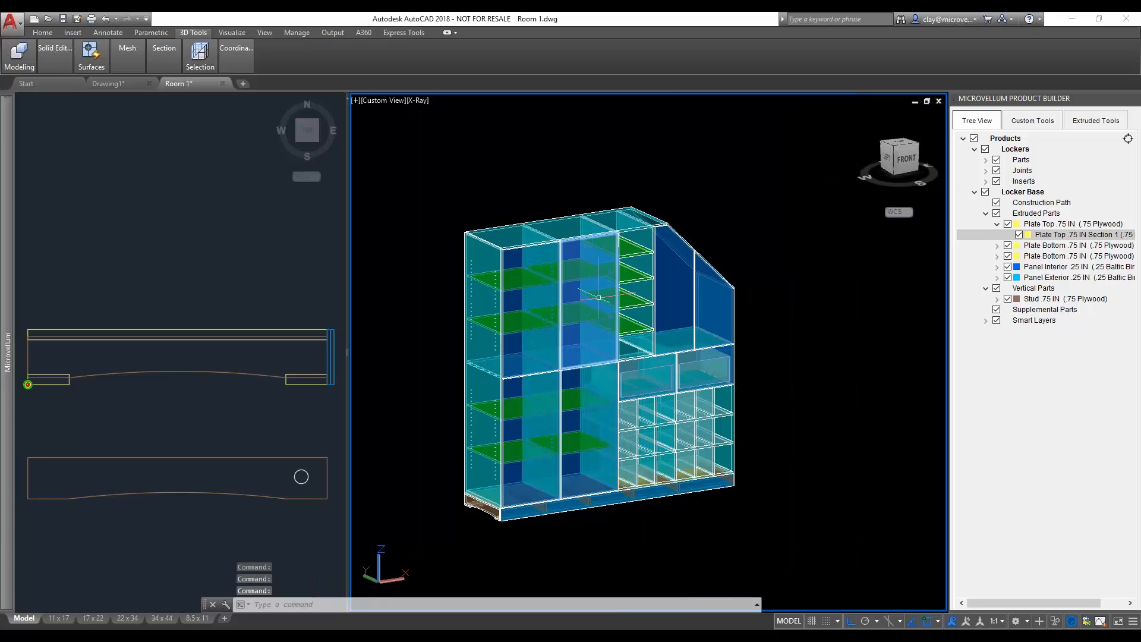
middle_drag(605, 379, 626, 369)
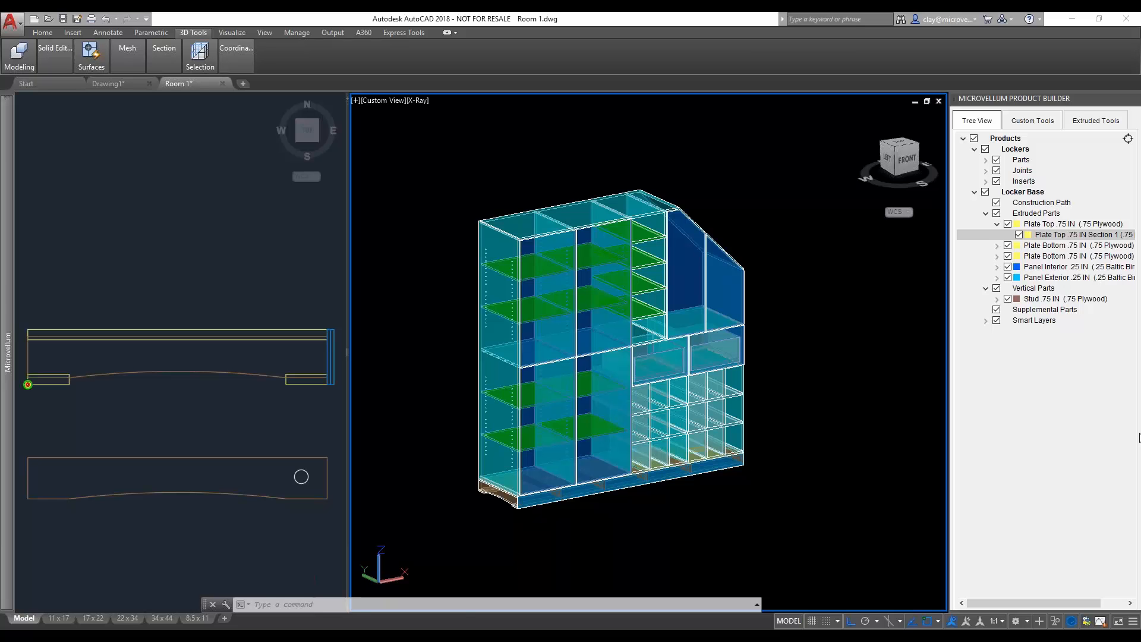
click(761, 479)
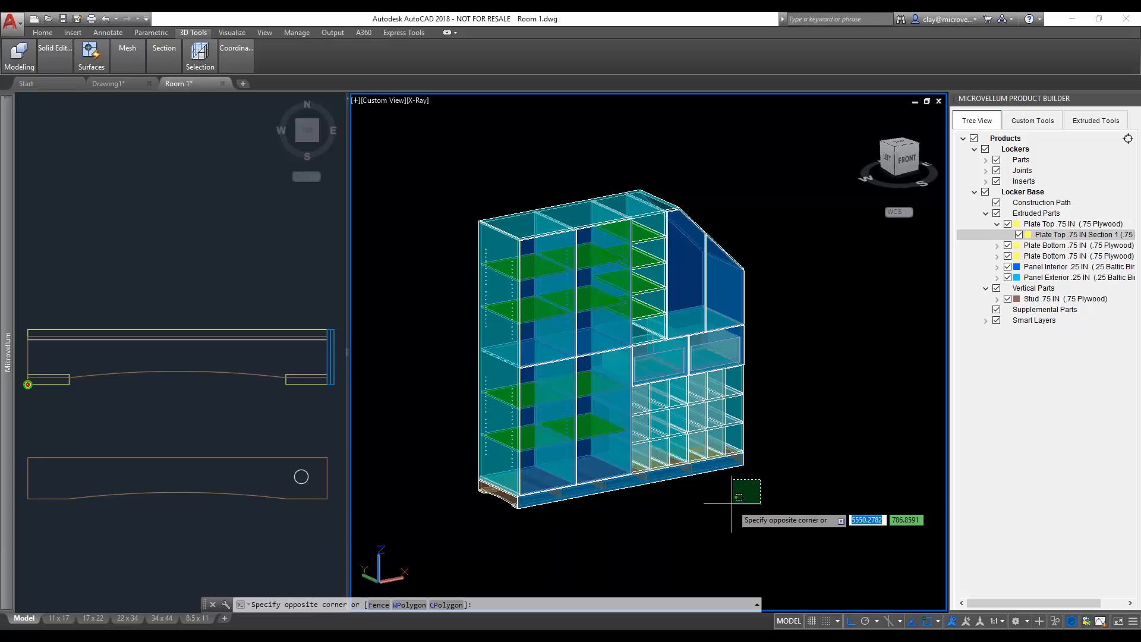
key(Escape)
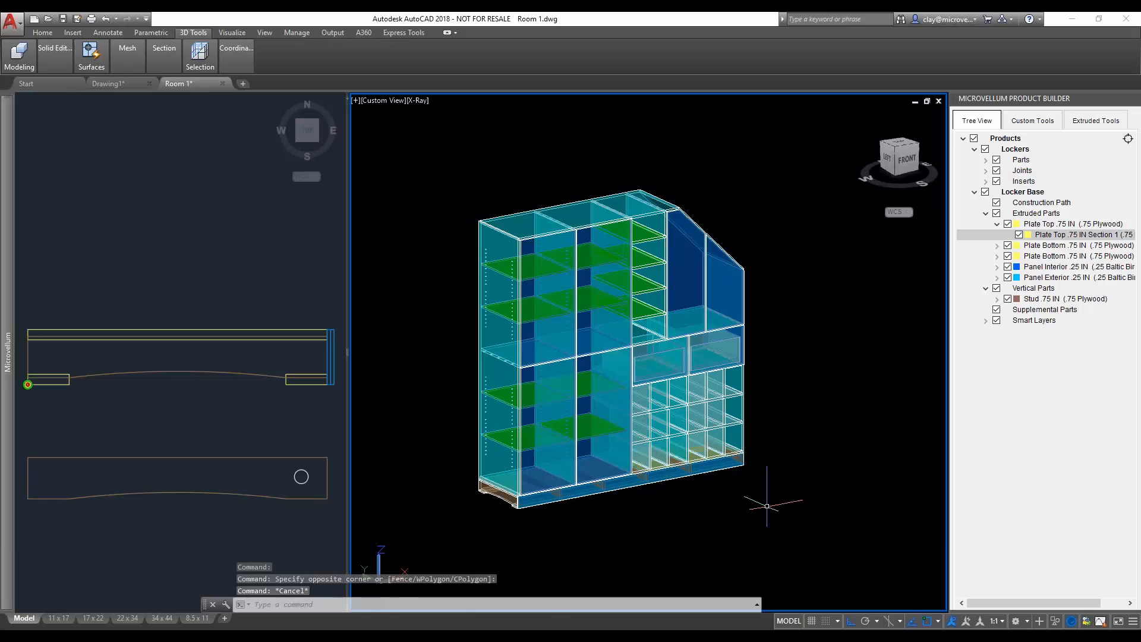
scroll(682, 414, down, 3)
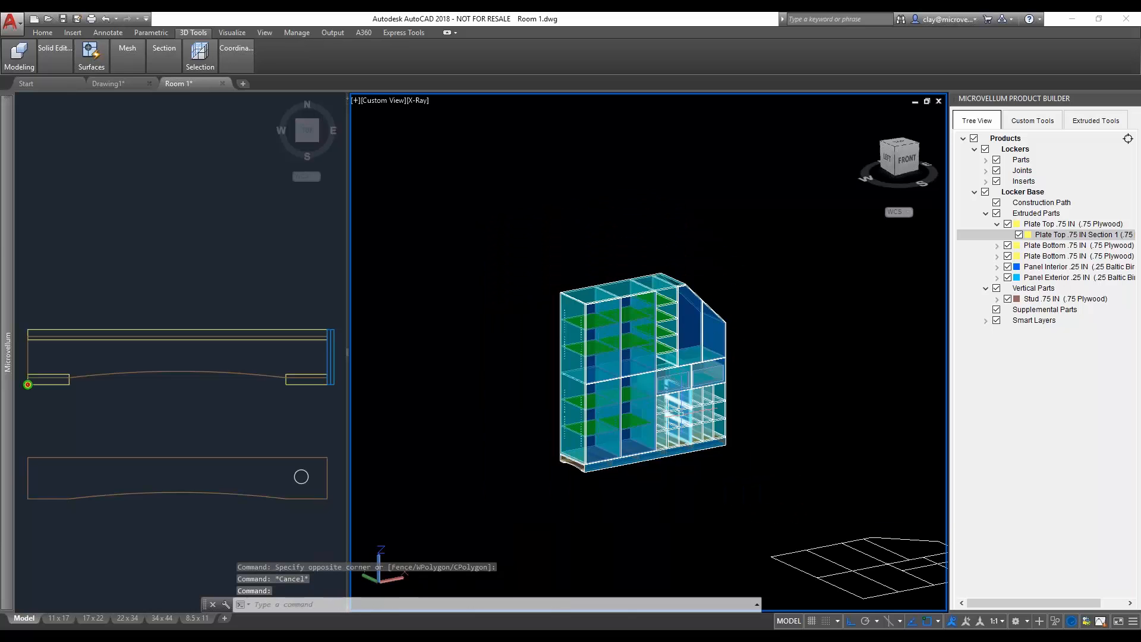
middle_drag(678, 400, 635, 404)
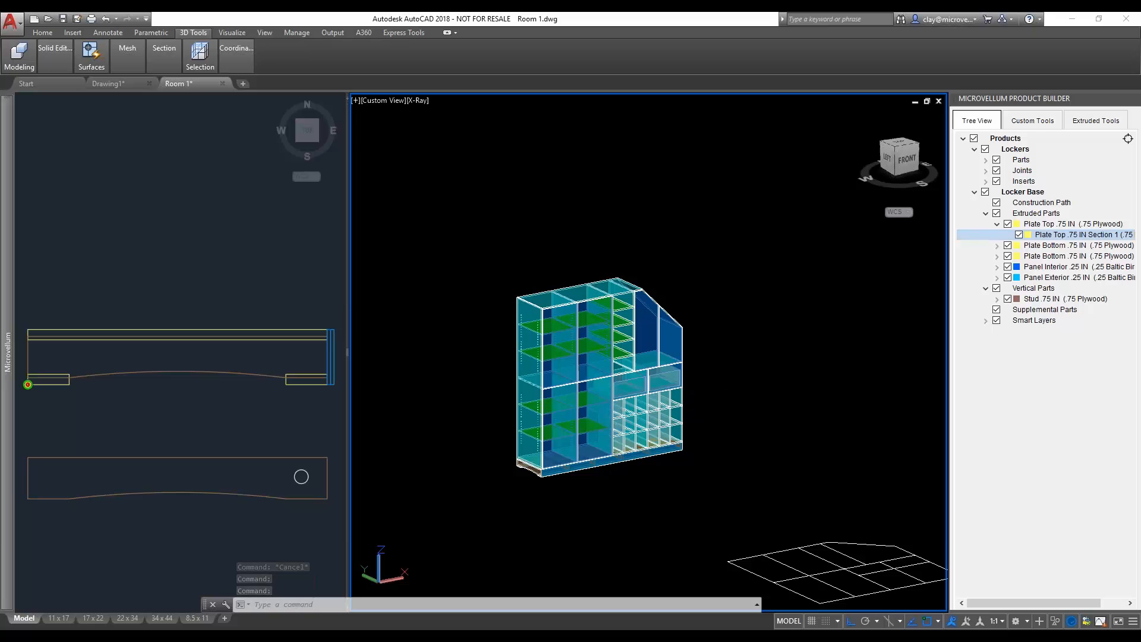
- Collapse the Locker Base and Lockers entries in the product tree and check the commands available for Lockers
click(975, 192)
click(974, 149)
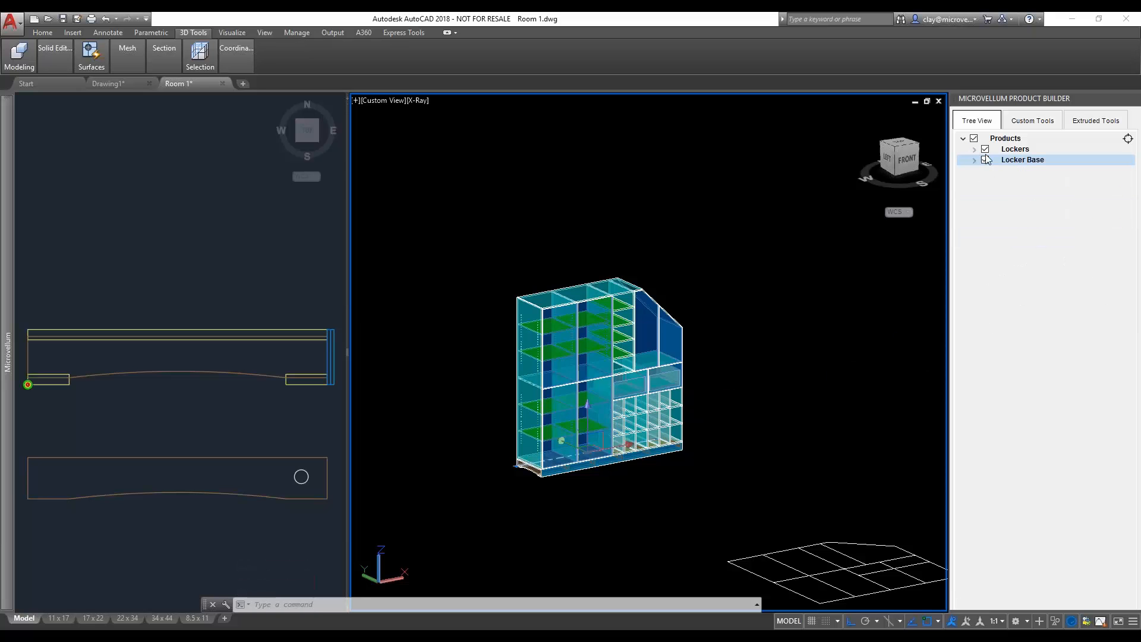
right_click(1018, 150)
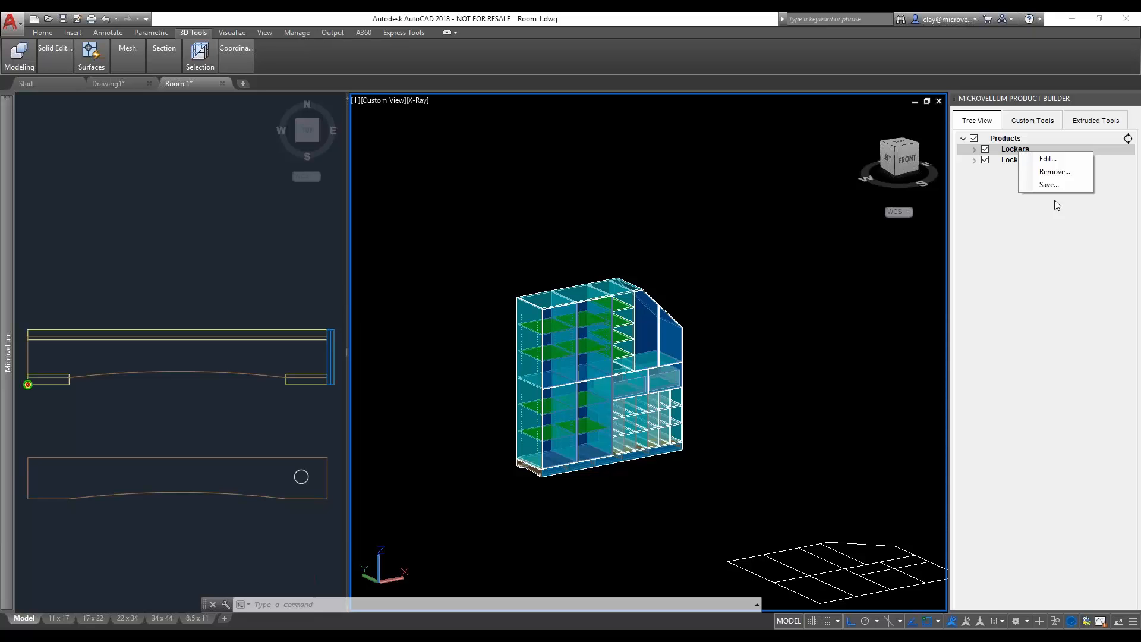
click(1057, 251)
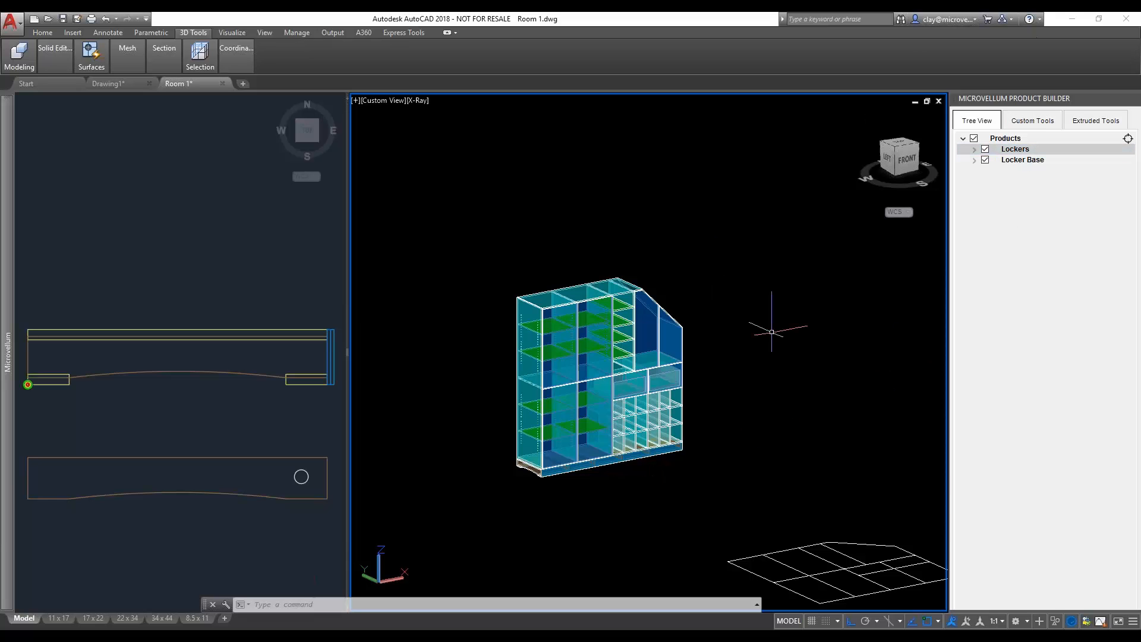
- Run the Solid Model Analyzer on all 3D solids of the Lockers and Locker Base
mouse_move(8, 257)
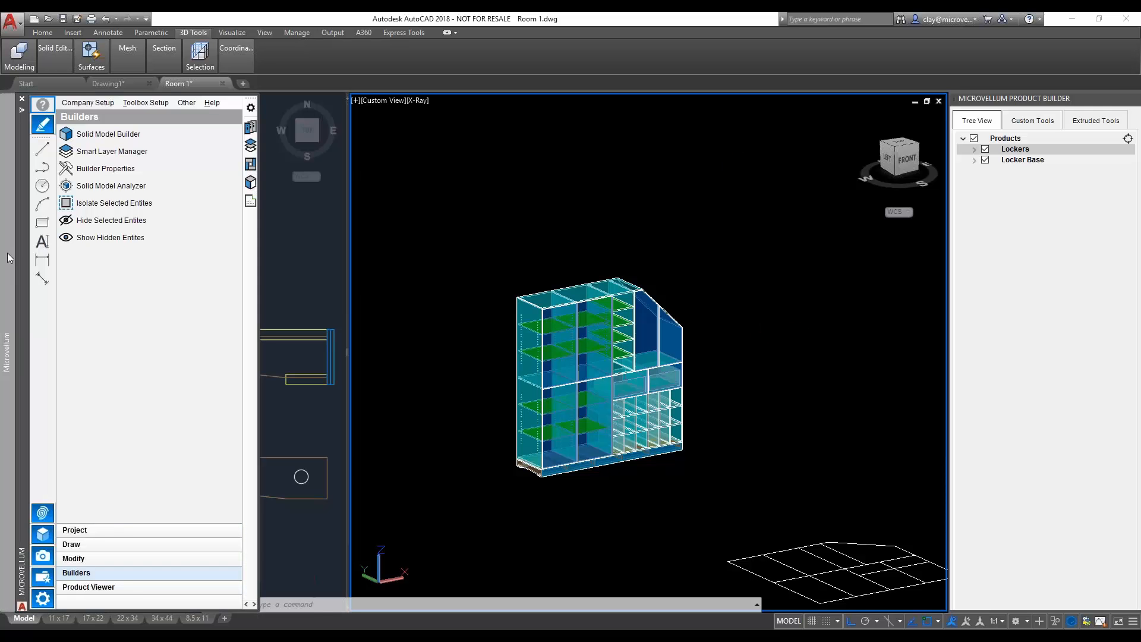
click(122, 190)
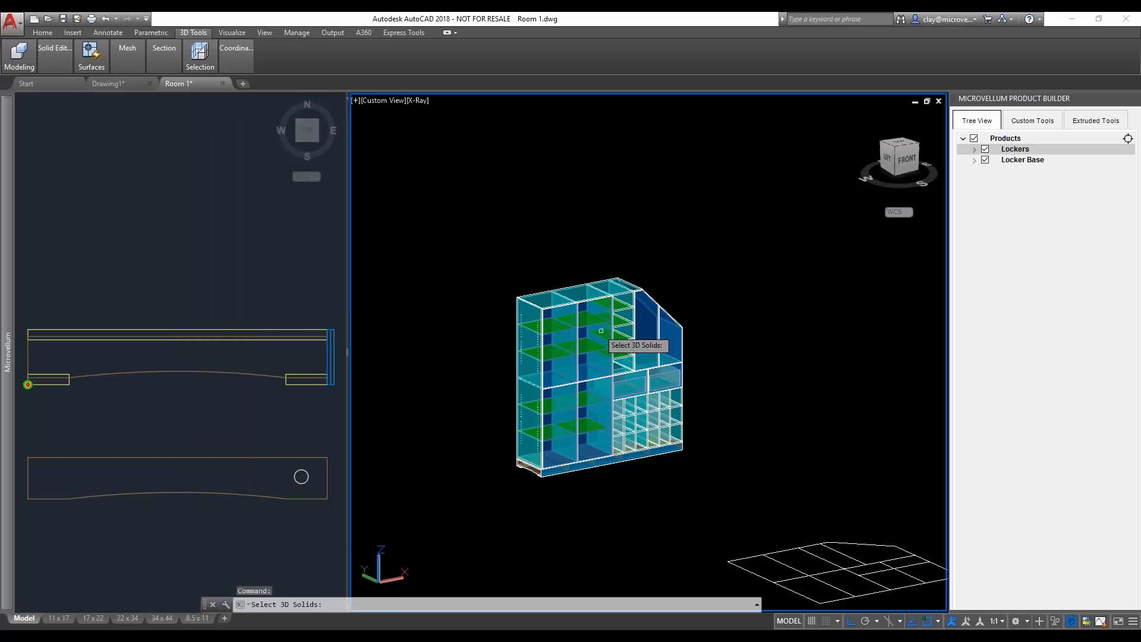
click(717, 497)
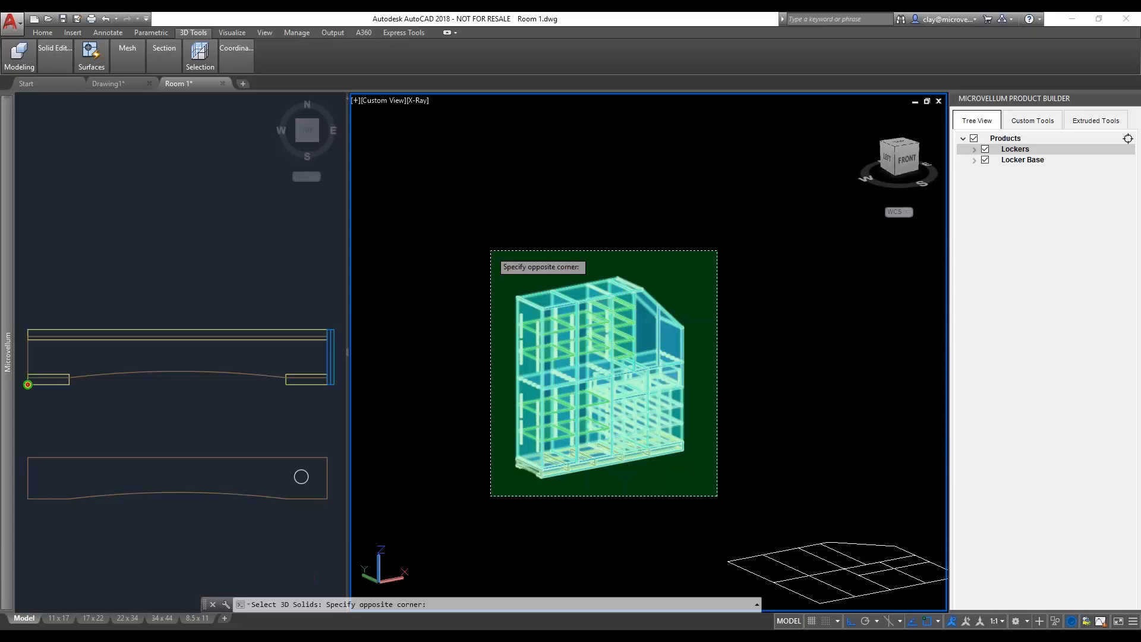
click(490, 251)
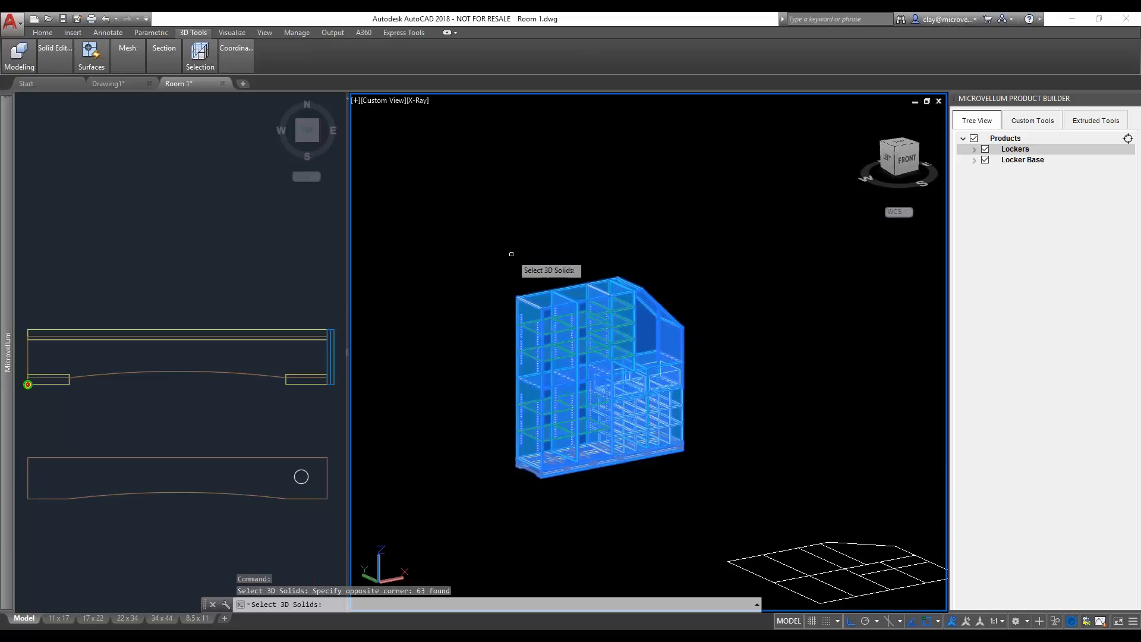
key(Return)
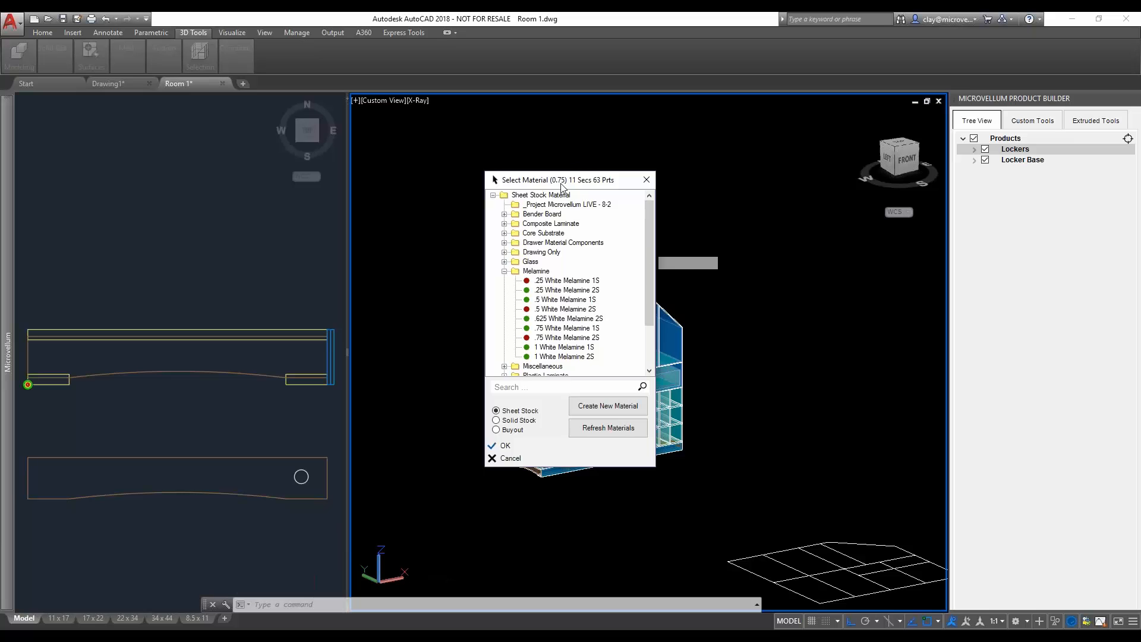
- Assign .75 White Melamine 2S to the 0.75 thick parts and .5 White Melamine 2S to the 0.5 thick parts
drag(561, 186, 777, 182)
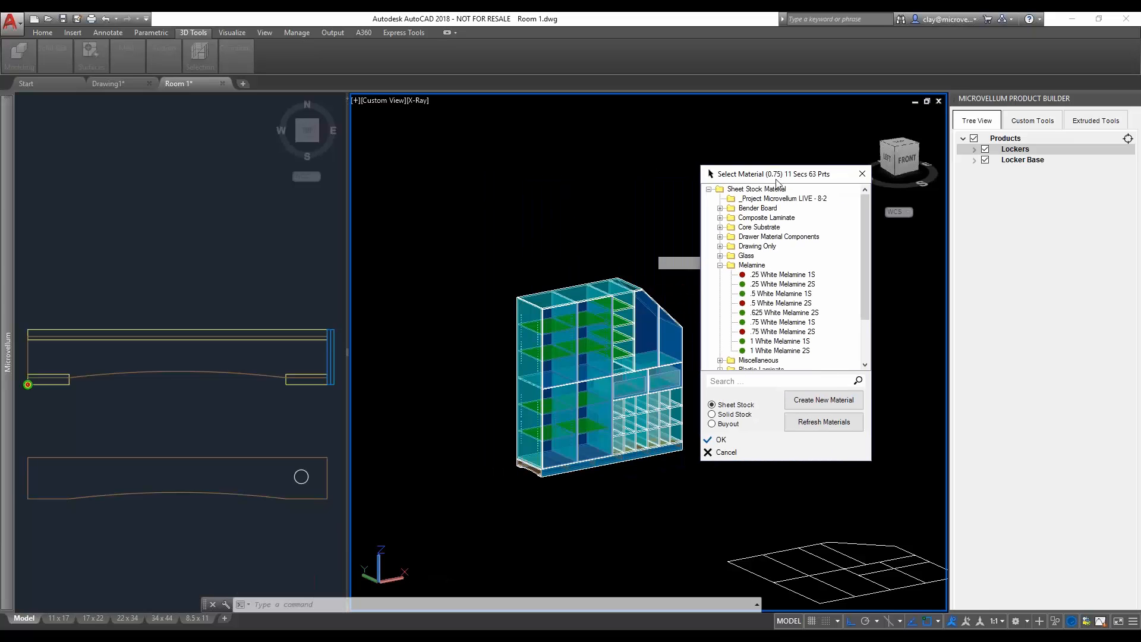
click(776, 324)
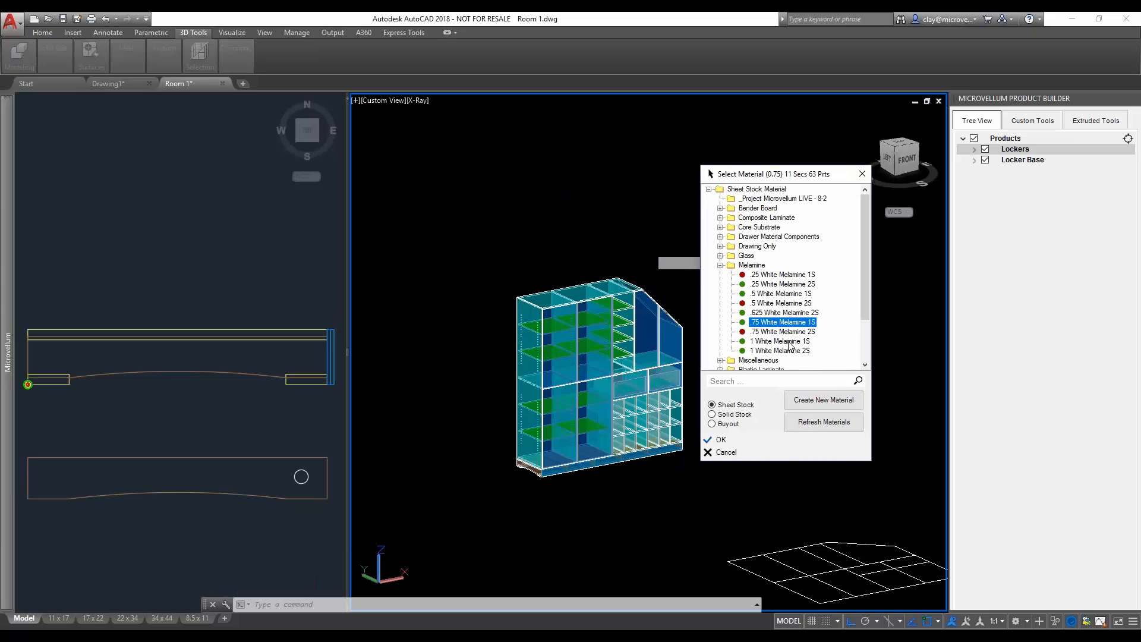
double_click(791, 331)
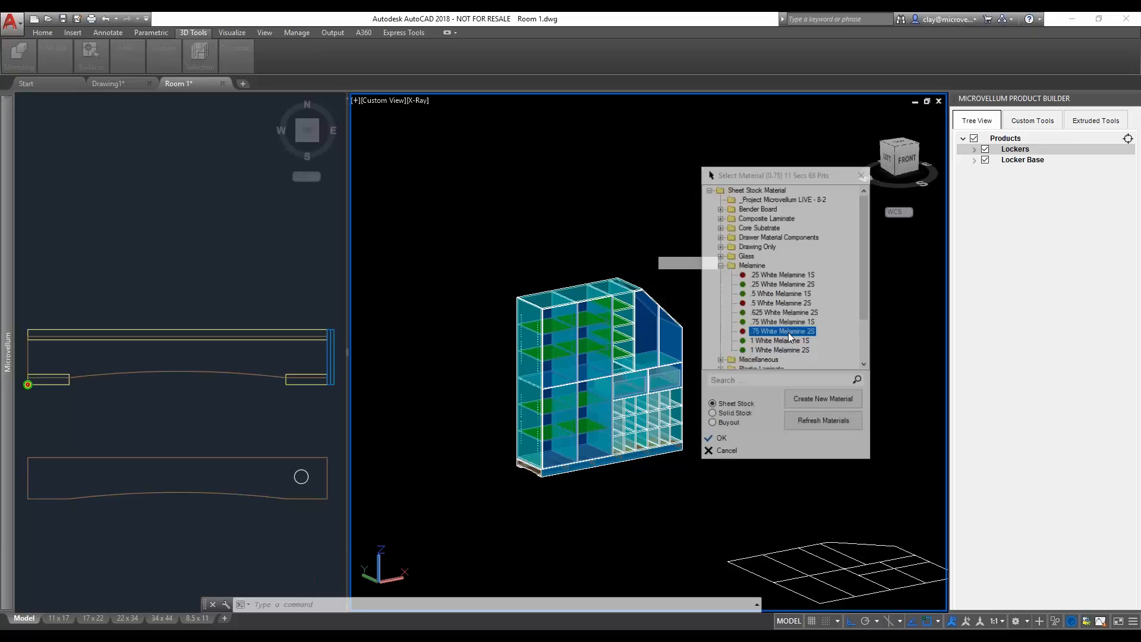
click(562, 310)
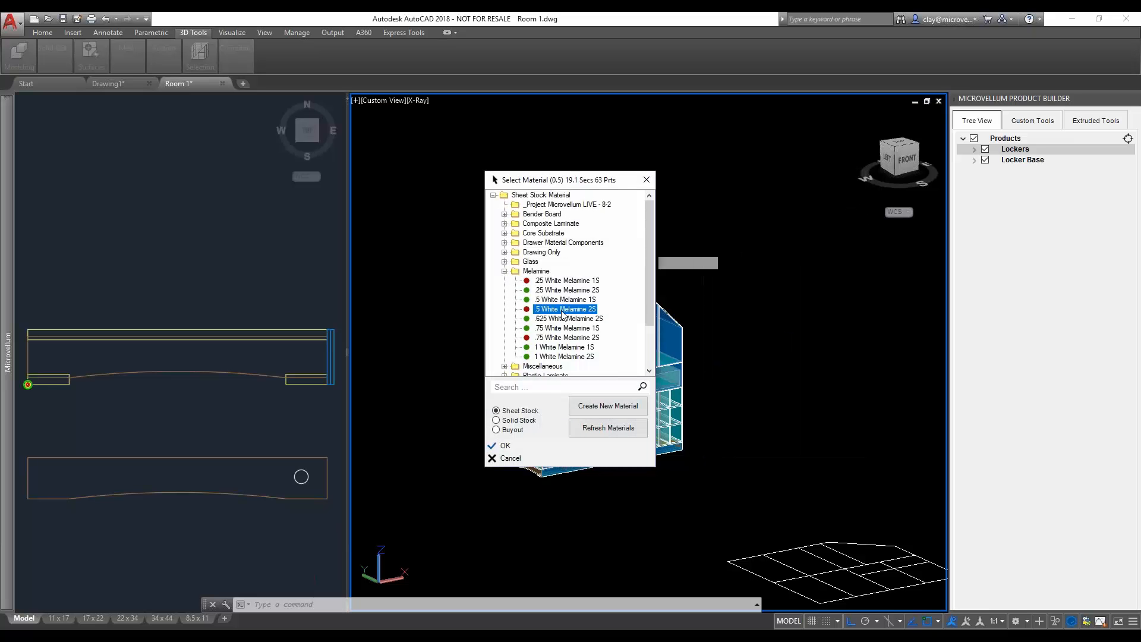
double_click(563, 310)
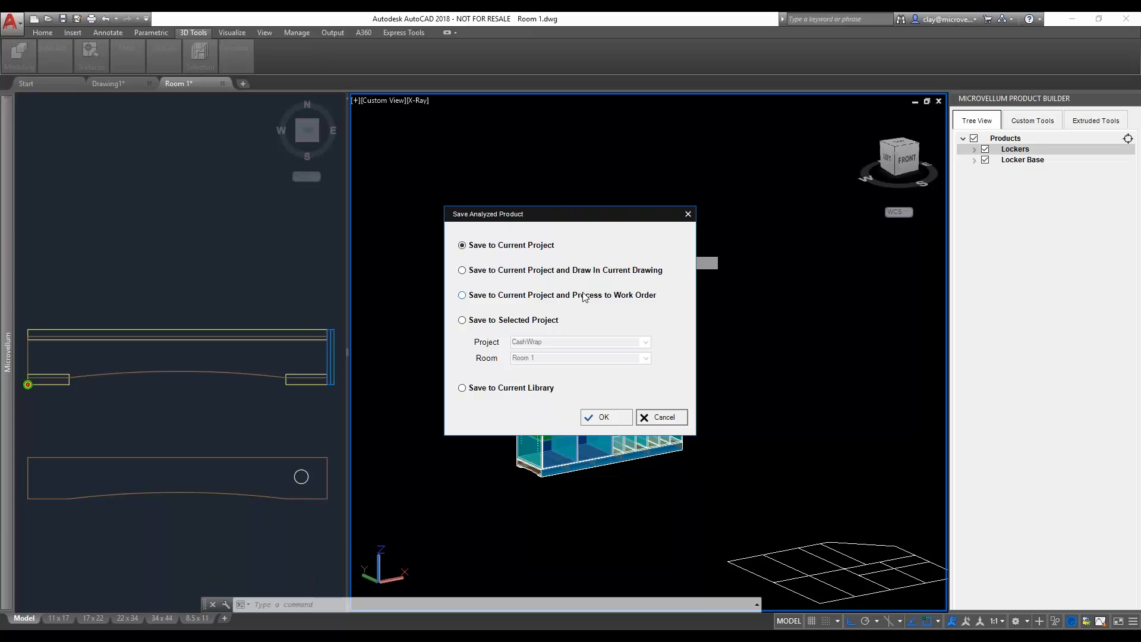
- Save the analyzed product to the current project and draw it in the current drawing, placed clear to the left of the original model
click(537, 274)
click(606, 417)
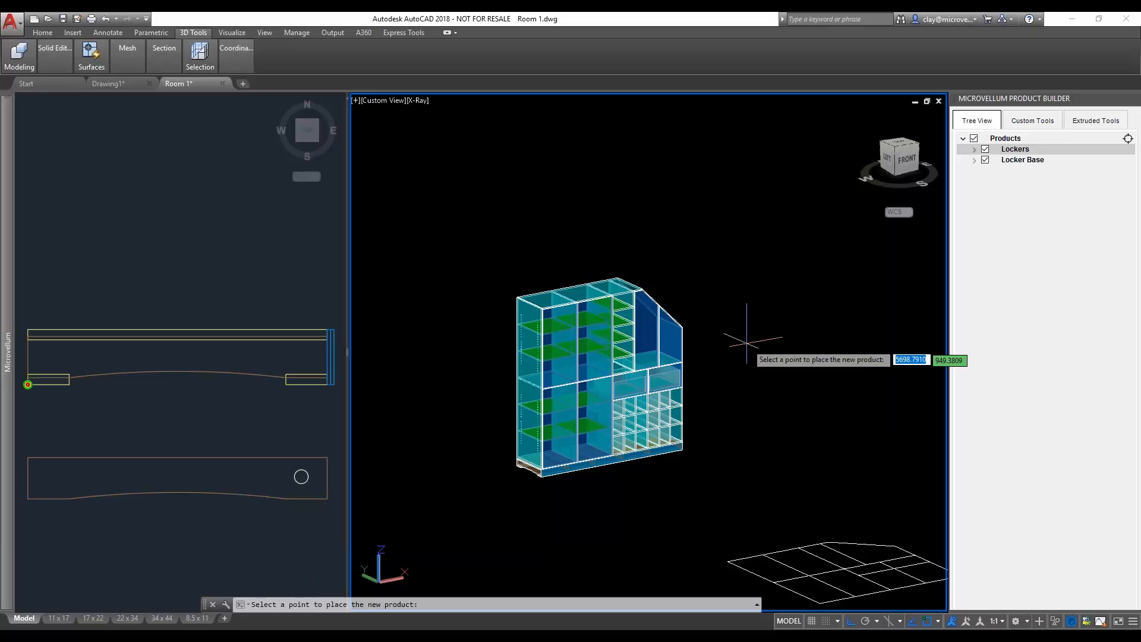
scroll(798, 190, down, 5)
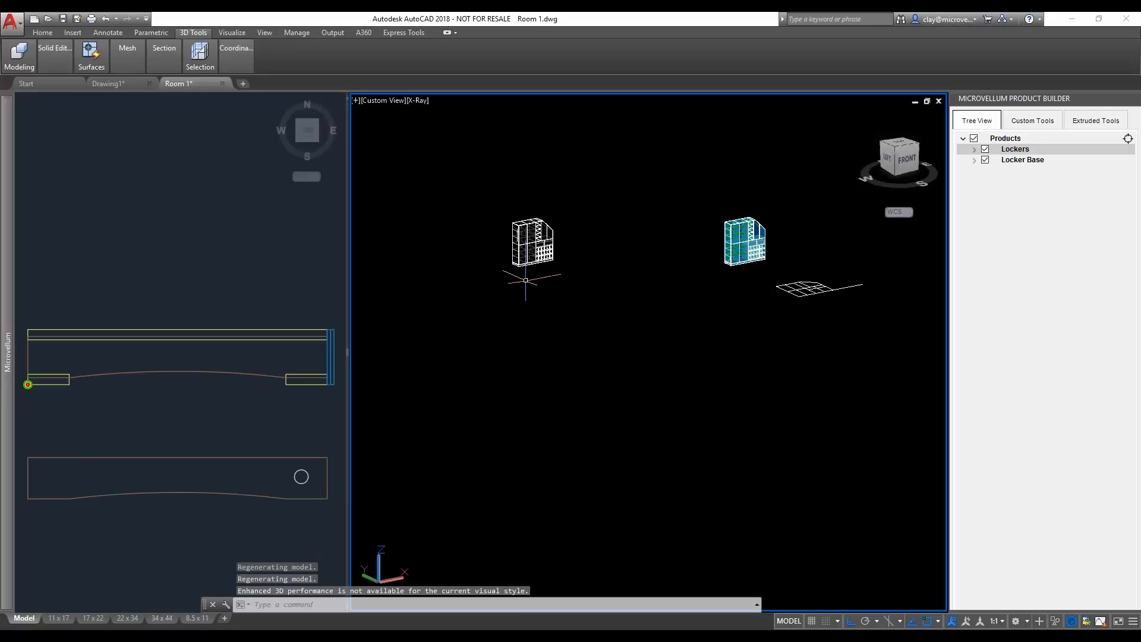
- Inspect the newly drawn product in the 3D view, checking its shelves, hole rows, panel joints, base and item number tag
middle_drag(523, 280, 538, 312)
scroll(550, 308, up, 6)
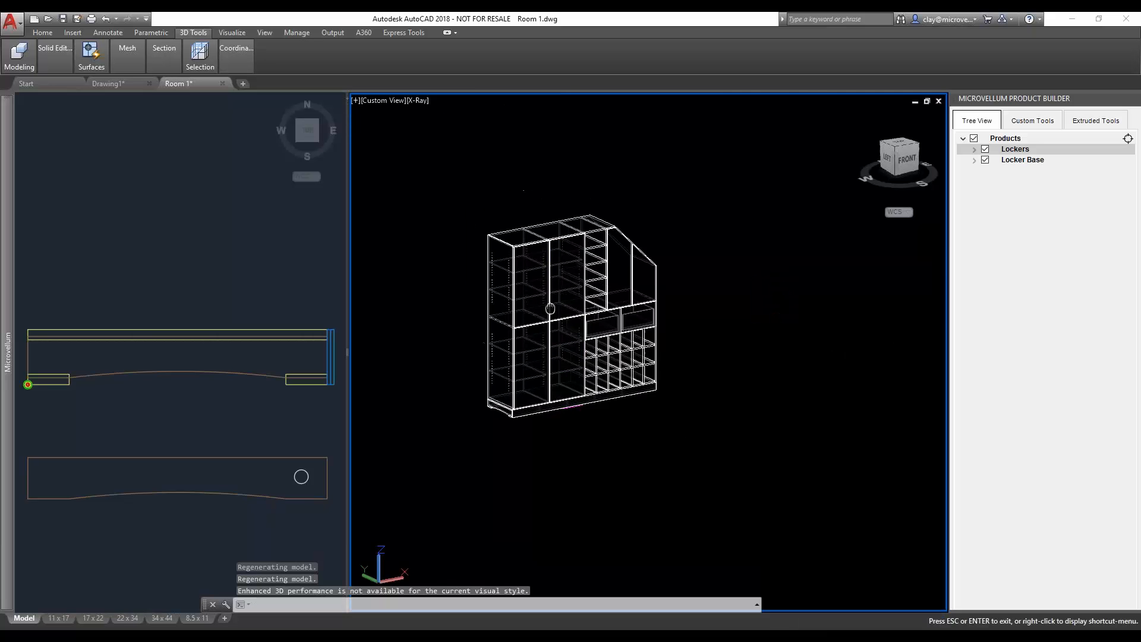
scroll(550, 308, up, 4)
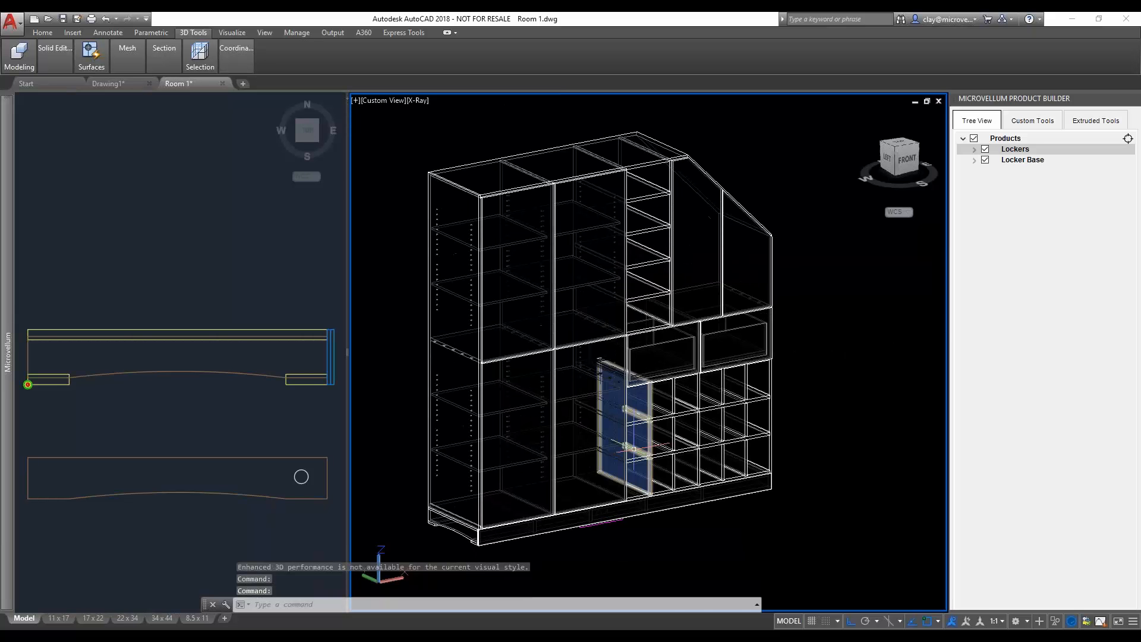
scroll(686, 163, up, 5)
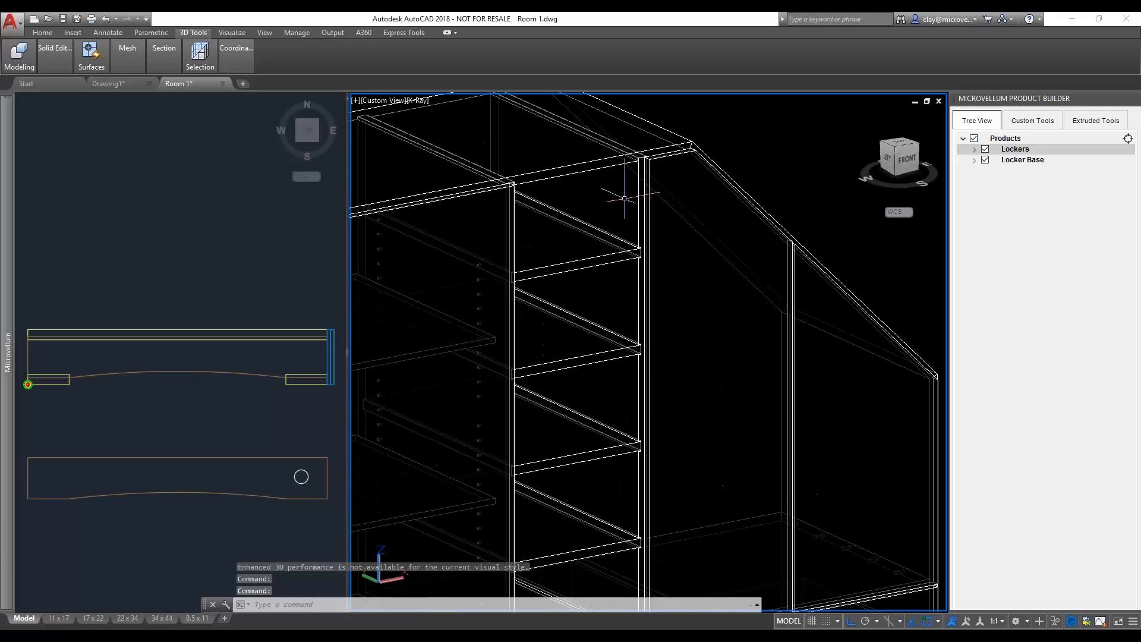
scroll(605, 246, down, 3)
scroll(607, 245, up, 7)
scroll(629, 240, down, 2)
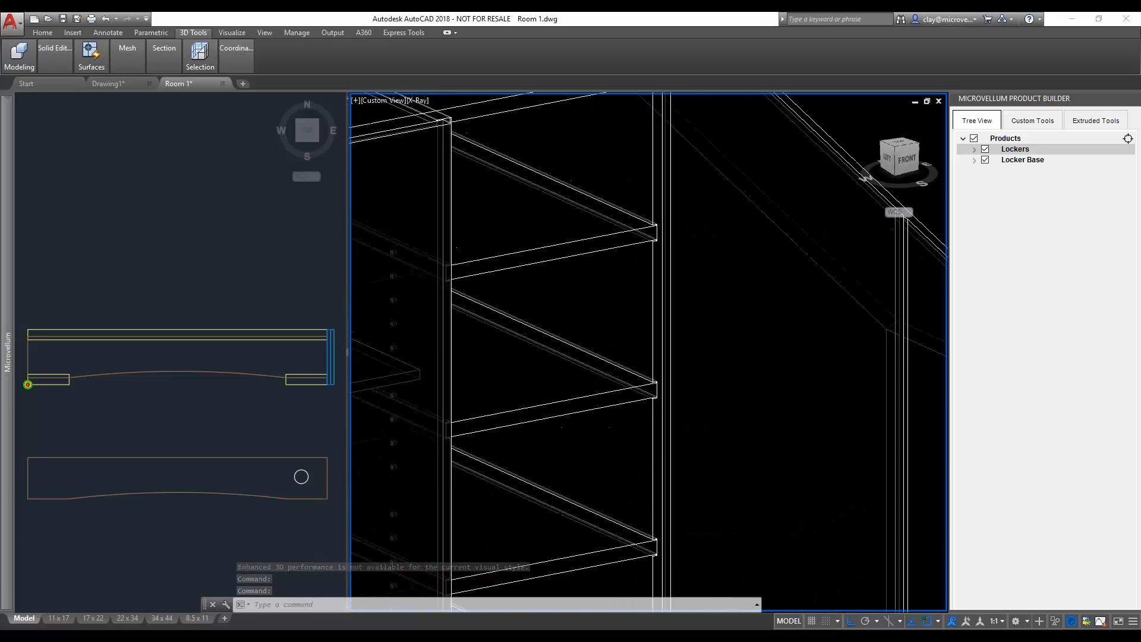
scroll(463, 374, down, 5)
scroll(470, 383, up, 7)
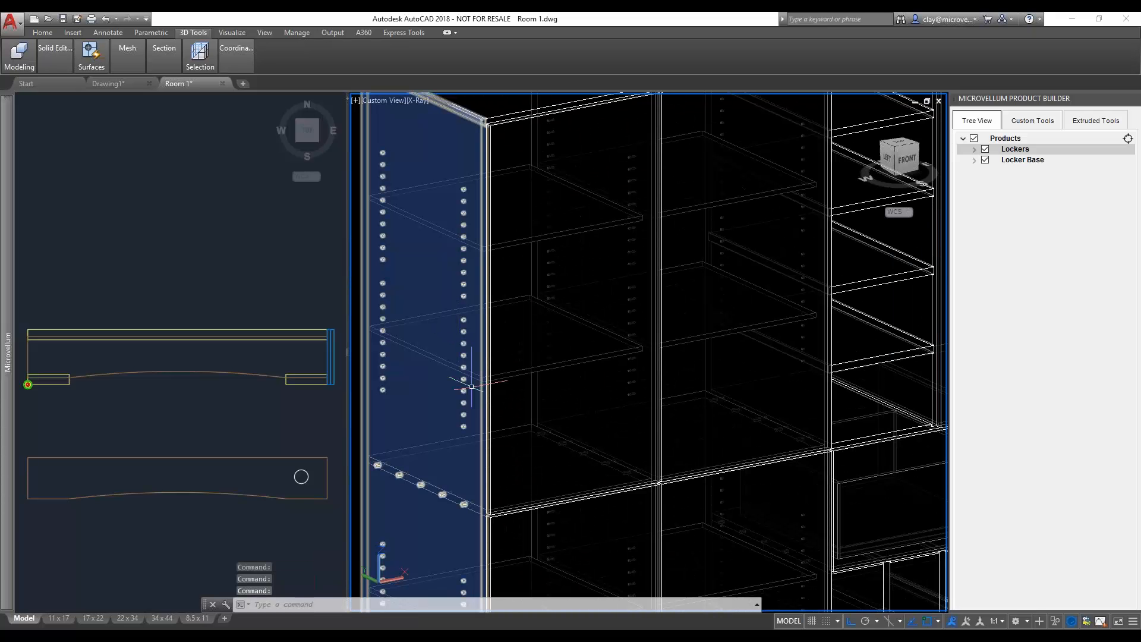
scroll(472, 387, up, 6)
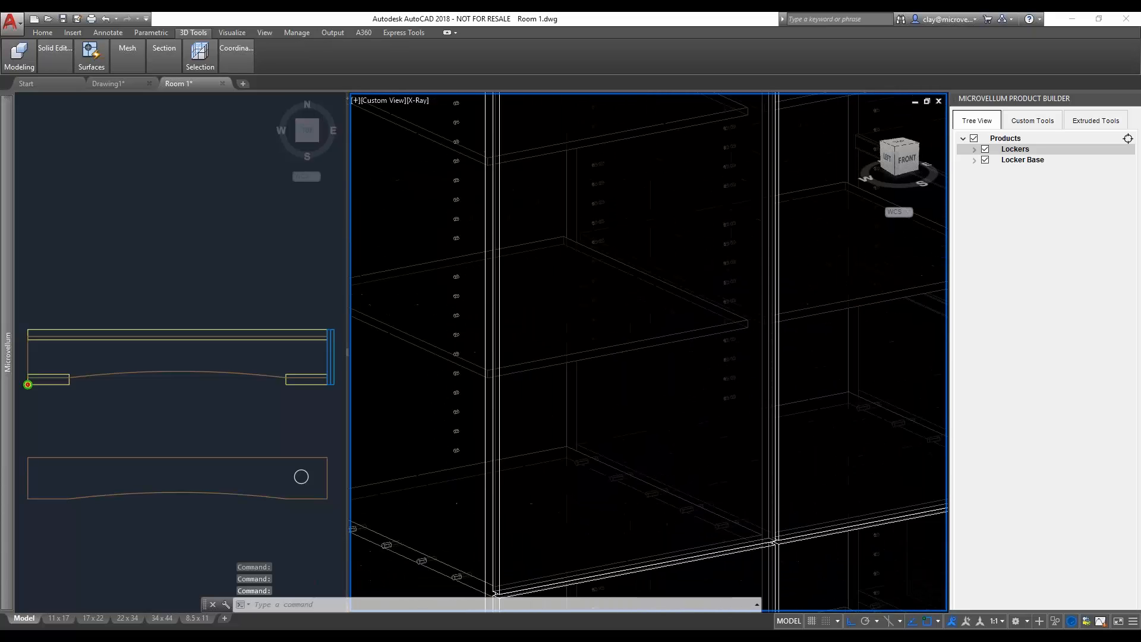
scroll(525, 417, down, 8)
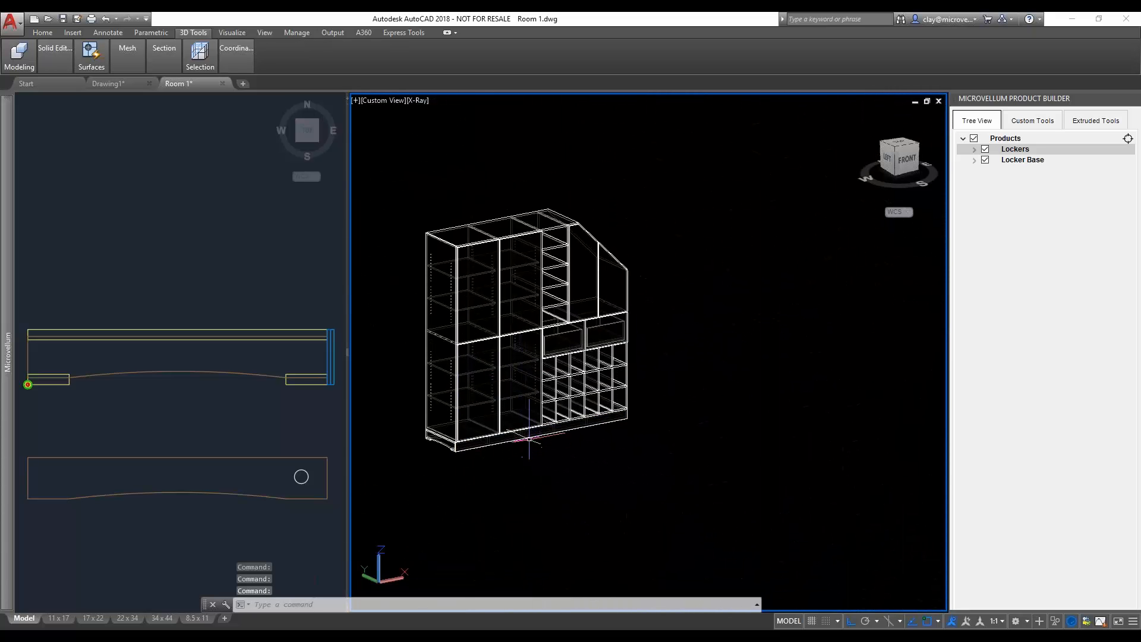
mouse_move(527, 442)
shift+middle_down()
mouse_move(534, 398)
mouse_move(523, 426)
shift+middle_up()
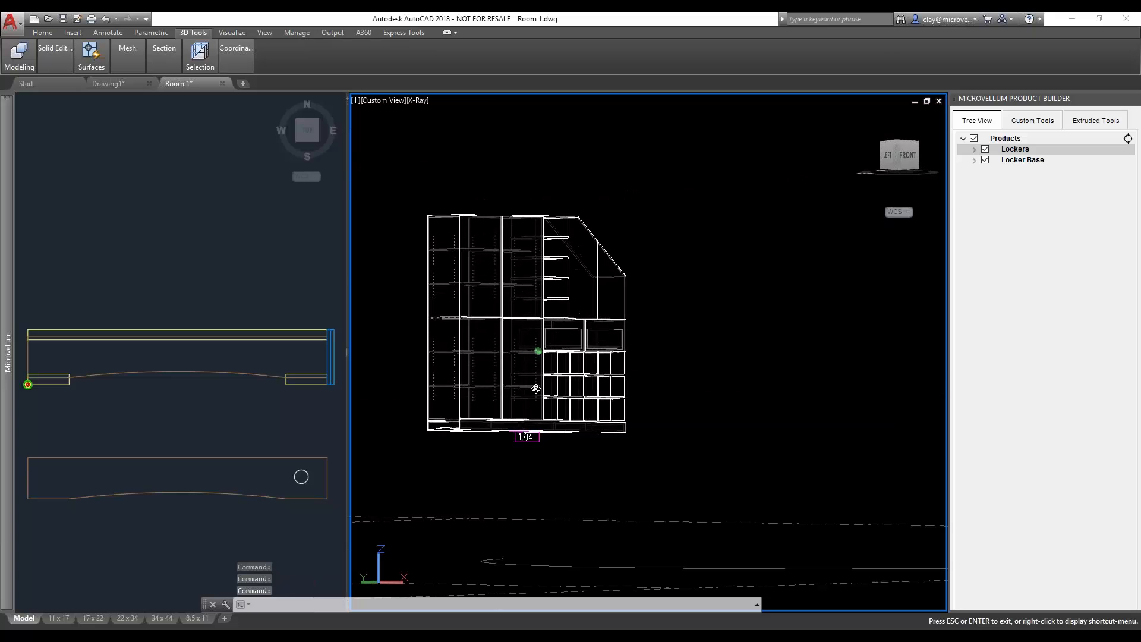
scroll(523, 426, up, 5)
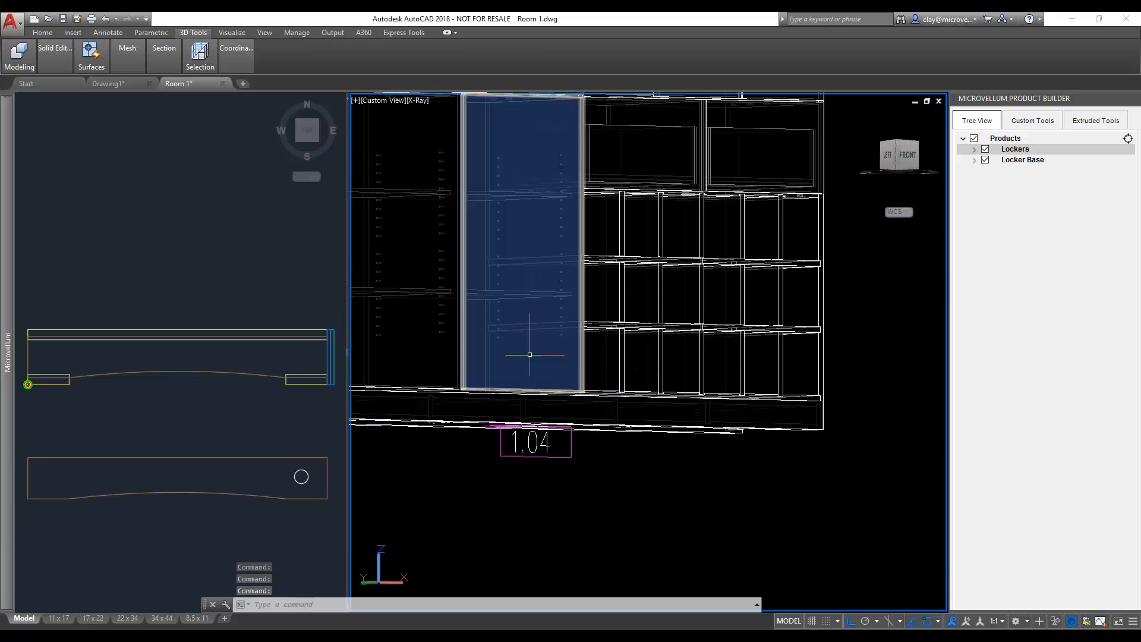
scroll(535, 440, up, 2)
scroll(540, 442, down, 7)
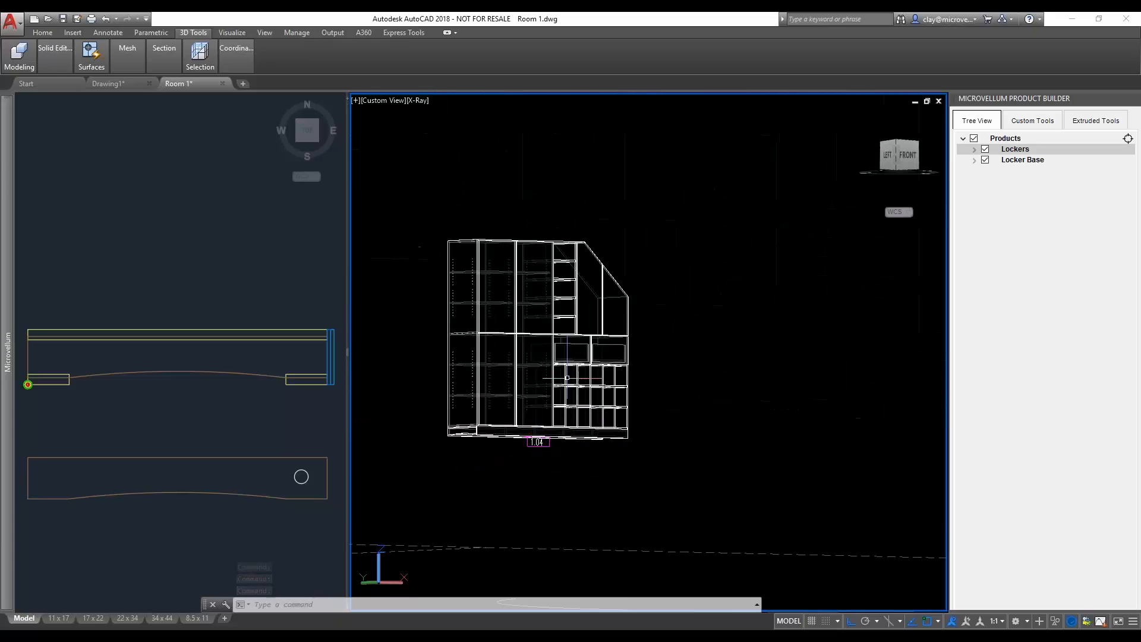
shift+middle_drag(572, 368, 539, 385)
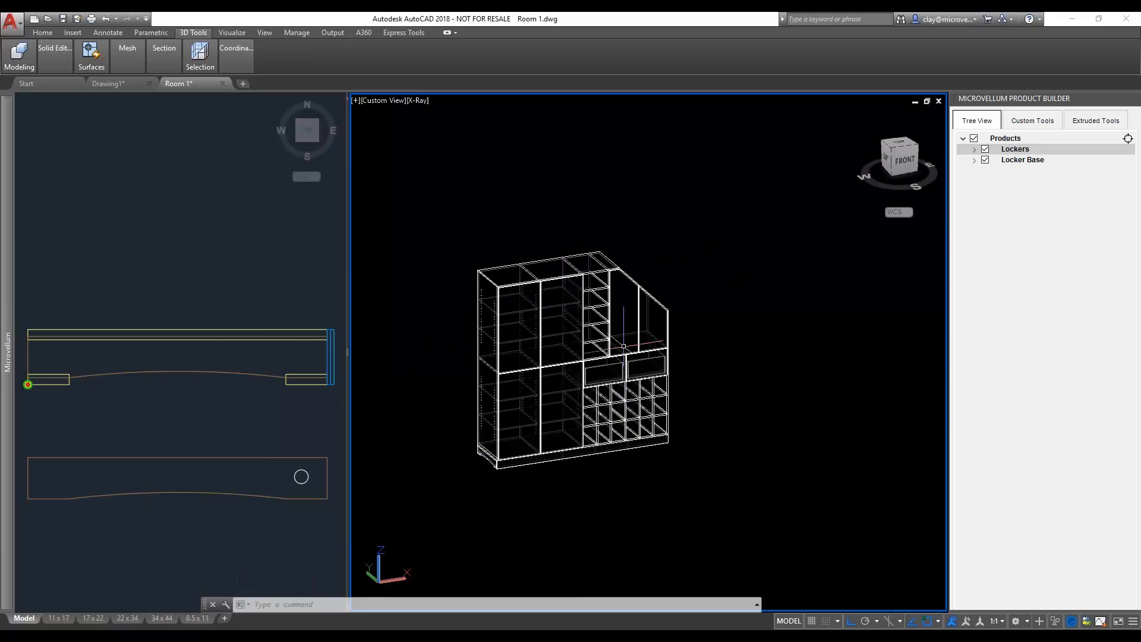
- Create a new work order for product 1.04 in Room 1 of the Microvellum LIVE - 8-2 project and process it
scroll(521, 364, up, 2)
middle_drag(560, 373, 586, 347)
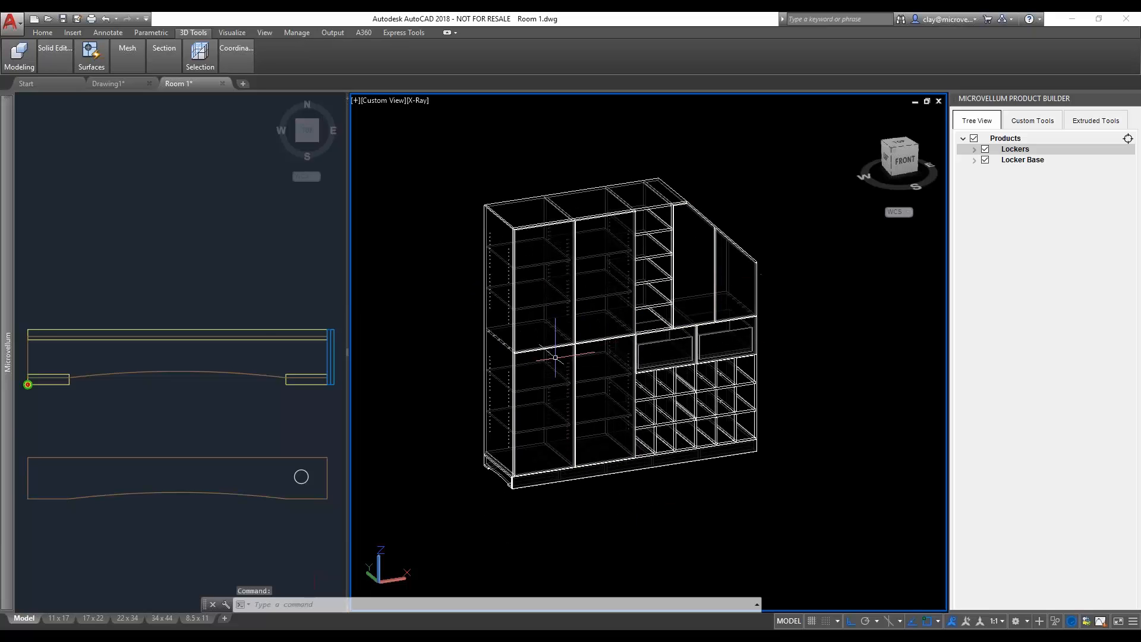
mouse_move(7, 416)
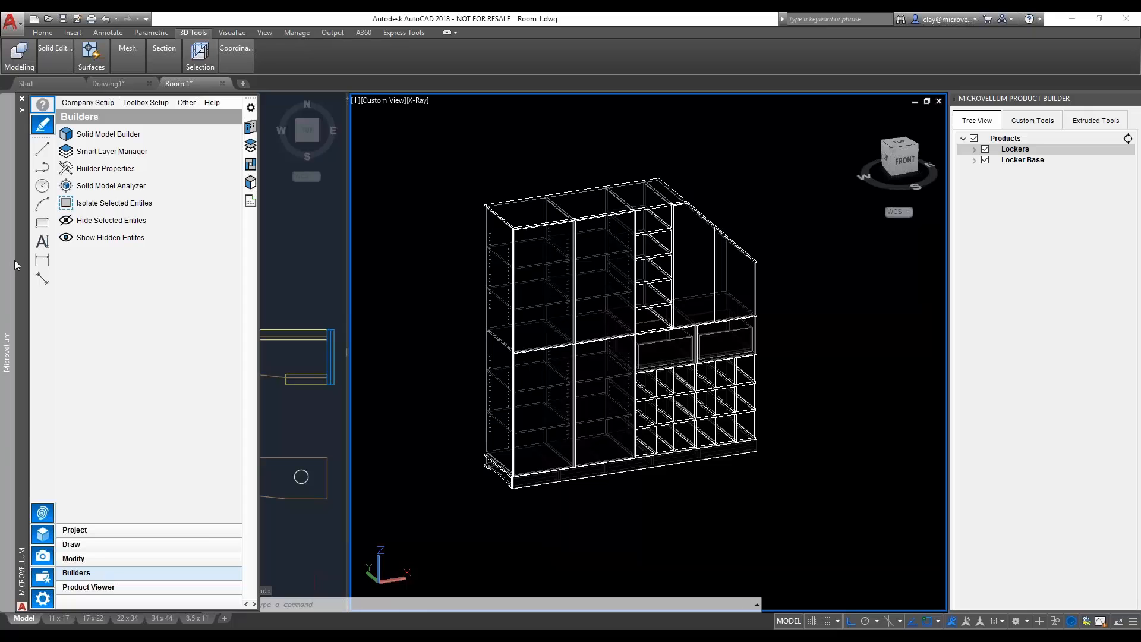
click(43, 579)
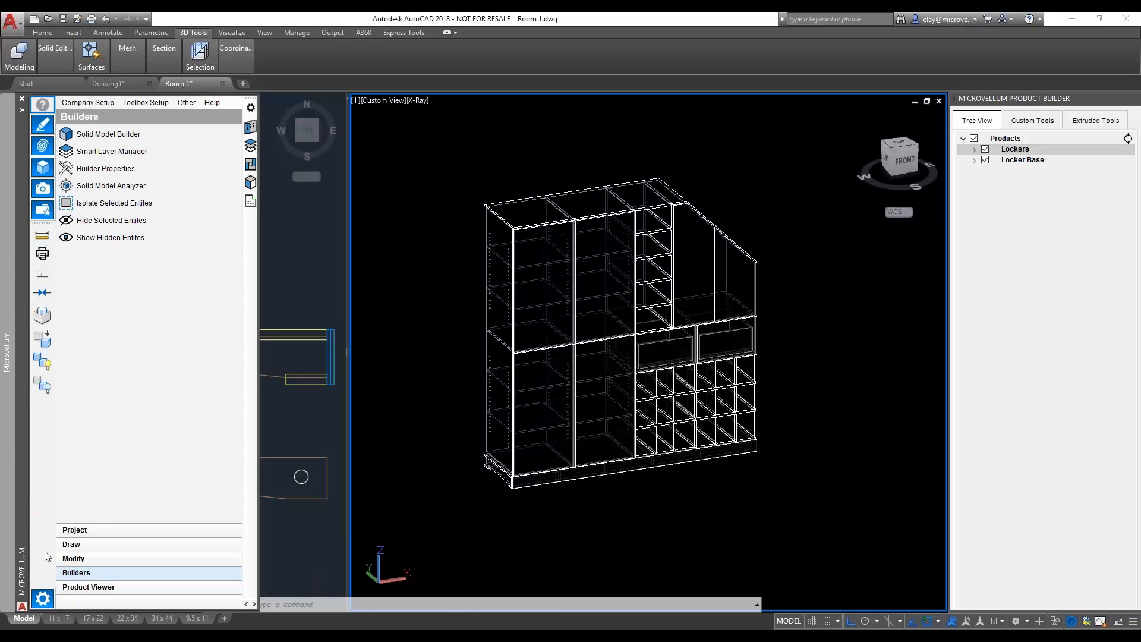
click(41, 599)
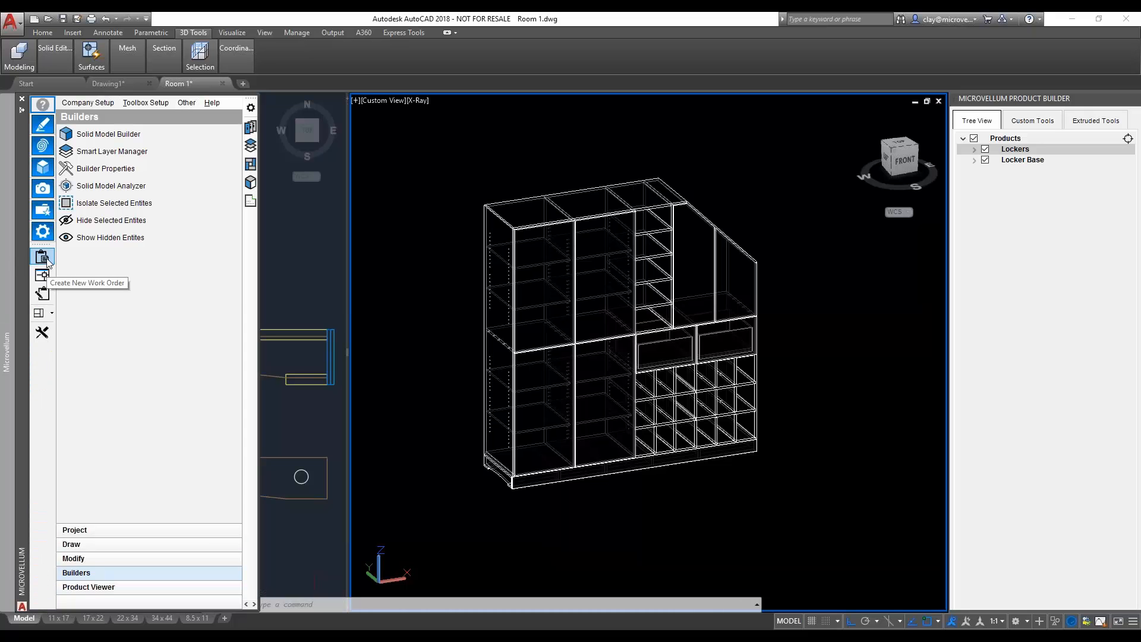
click(45, 259)
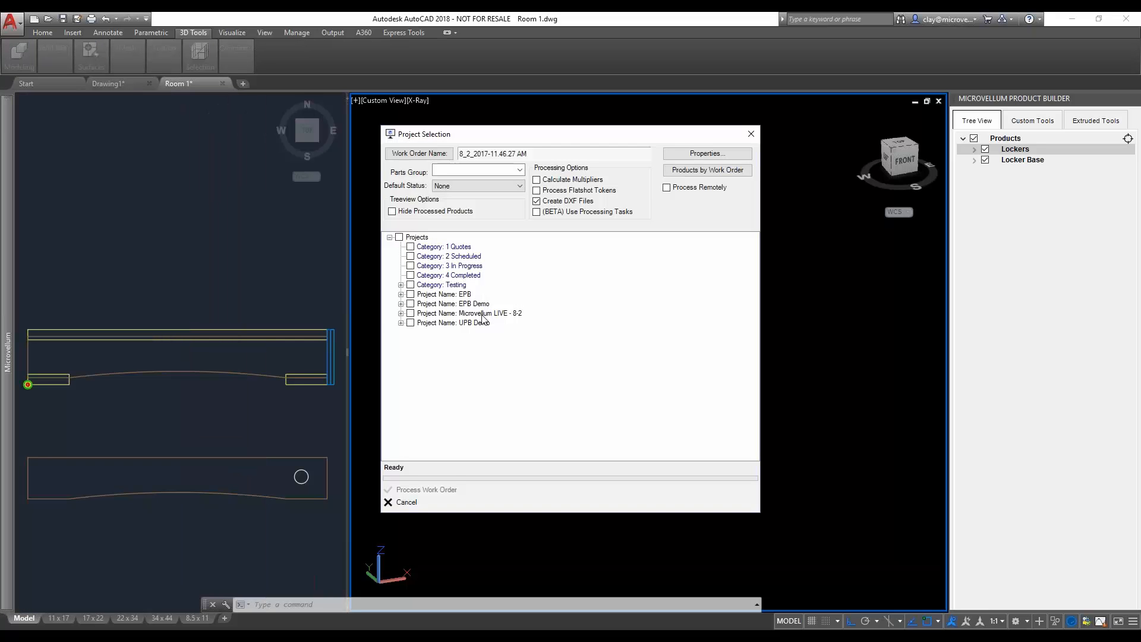
click(400, 314)
click(412, 323)
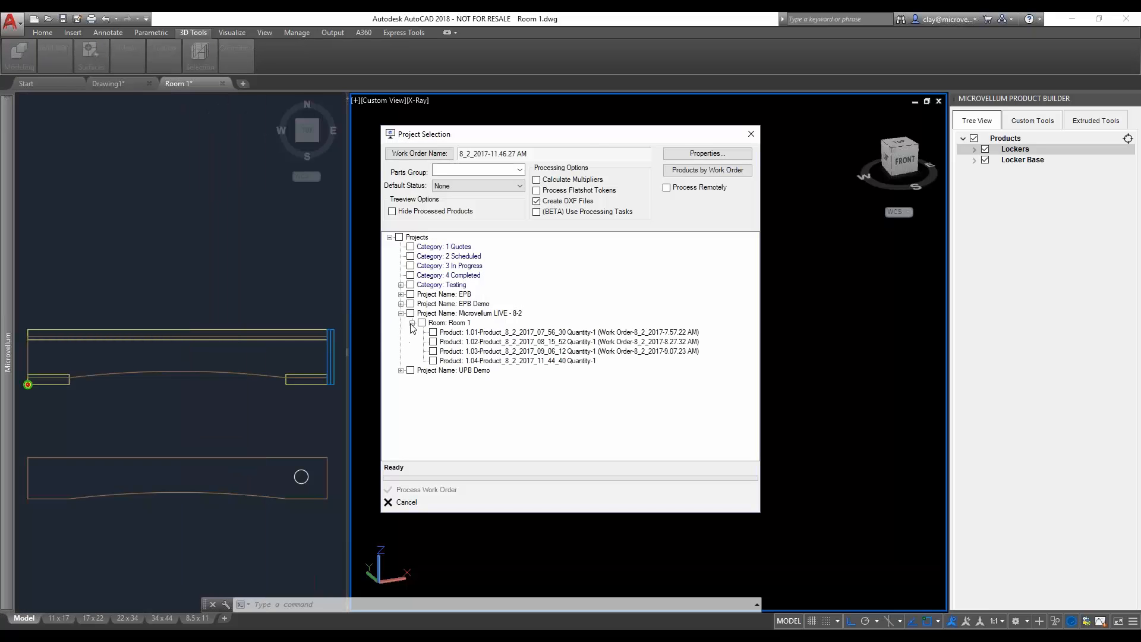
click(434, 361)
click(430, 491)
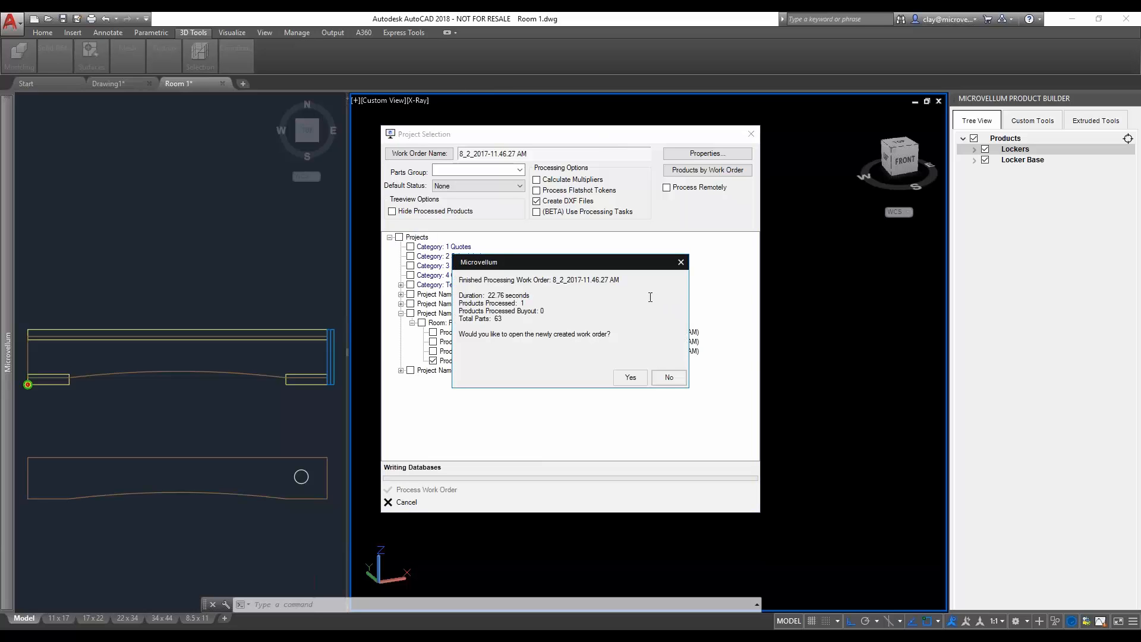
- Open the newly created work order in the Processing Center and review the columns of its parts list
click(631, 377)
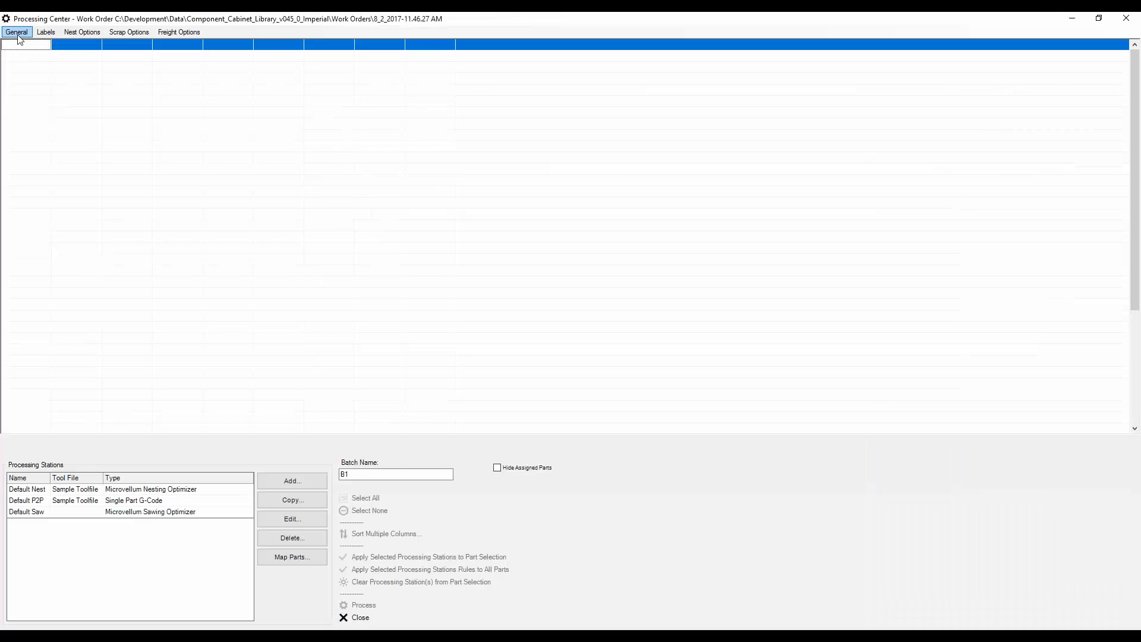
click(17, 32)
click(24, 48)
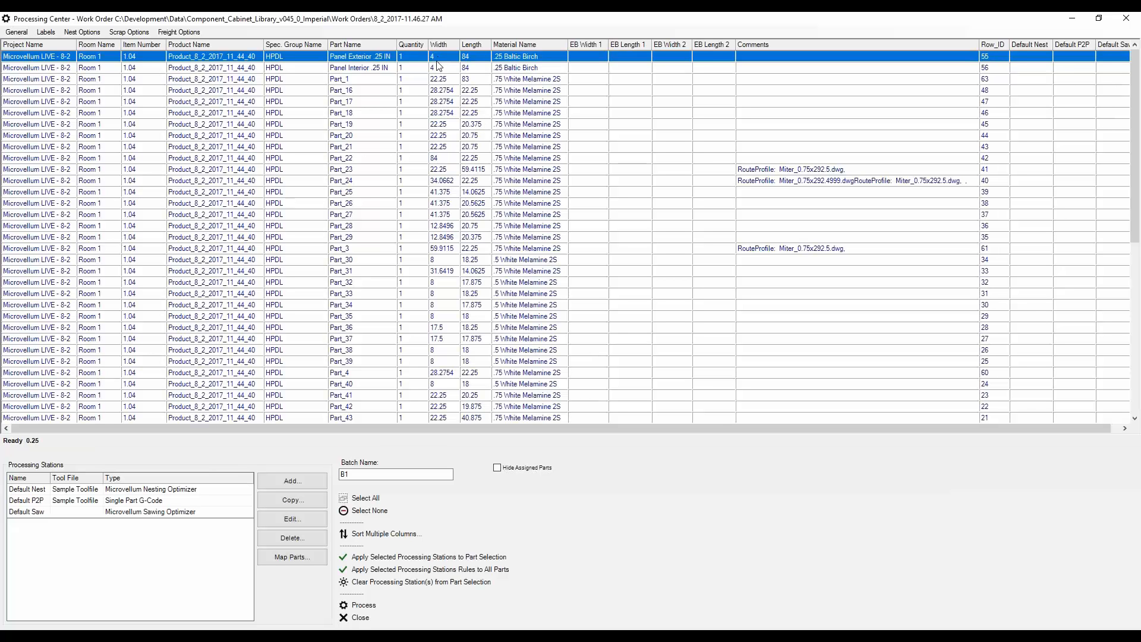
drag(606, 427, 615, 427)
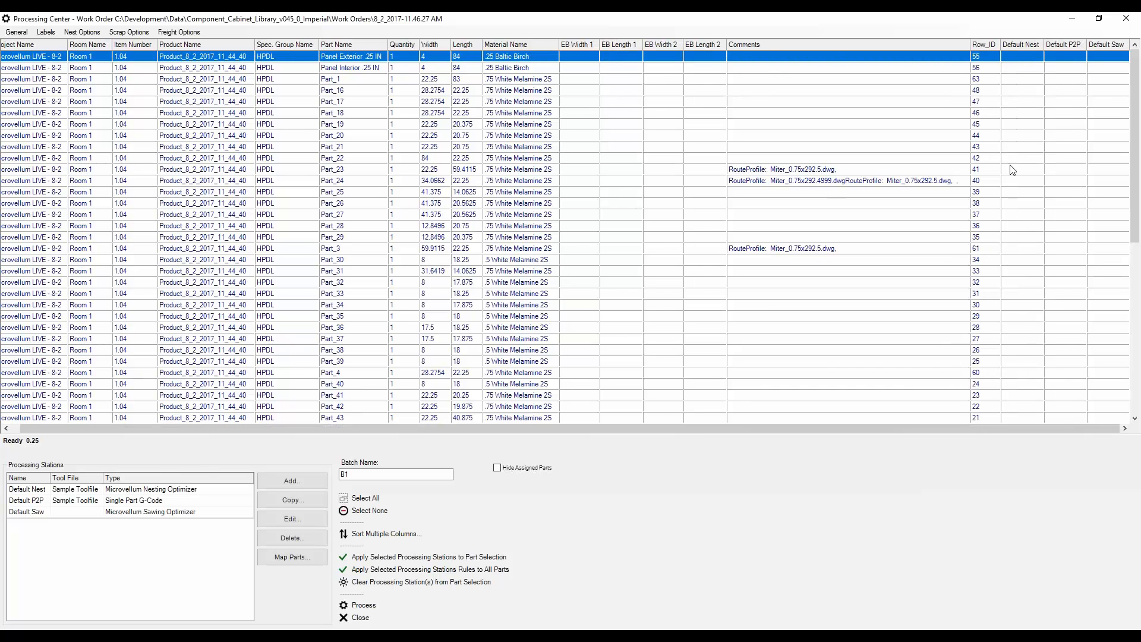
drag(601, 426, 121, 383)
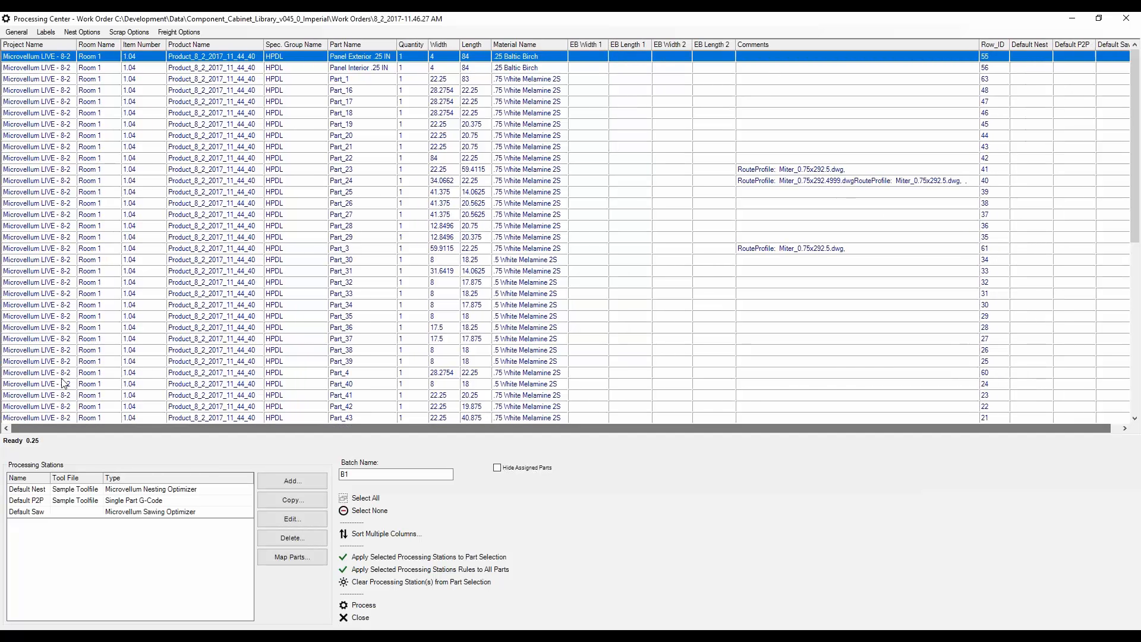
- Assign the Default Nest processing station to all parts and process them as batch B1
click(60, 492)
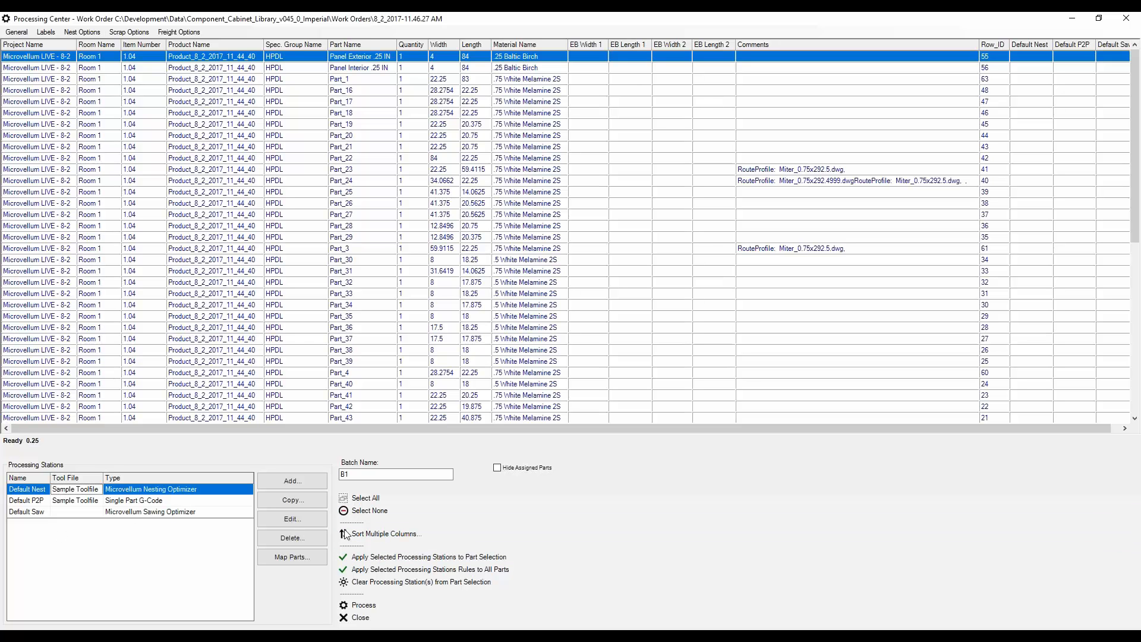
click(366, 498)
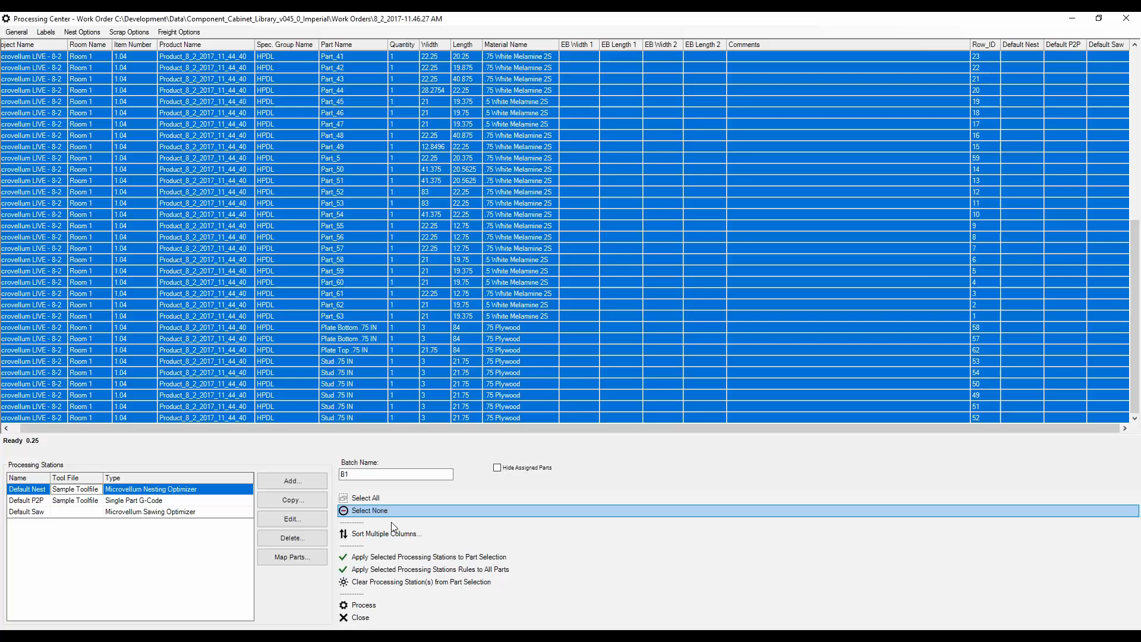
click(413, 559)
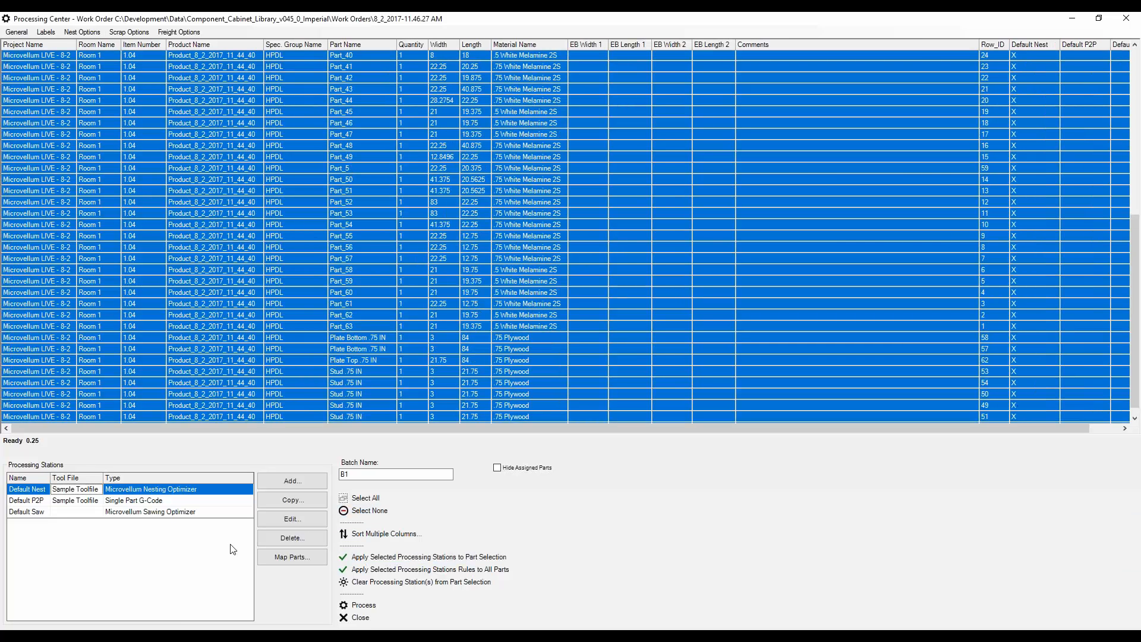
click(354, 606)
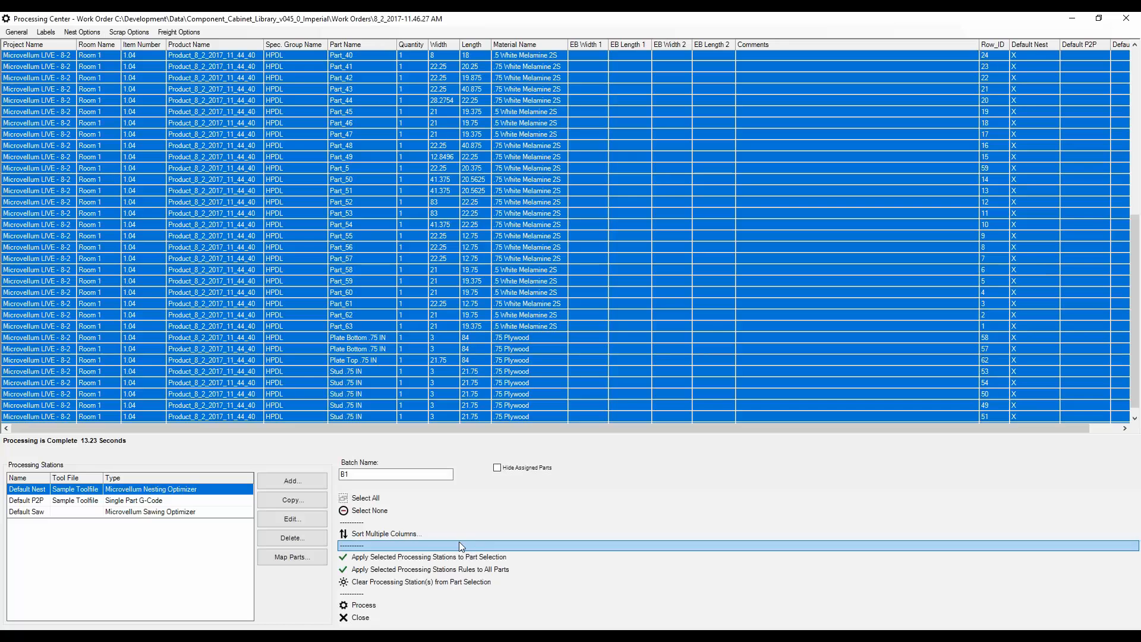
- Open the nest drawing Composite.dwg from the B1 Default Nest folder of the work order
click(65, 33)
click(71, 45)
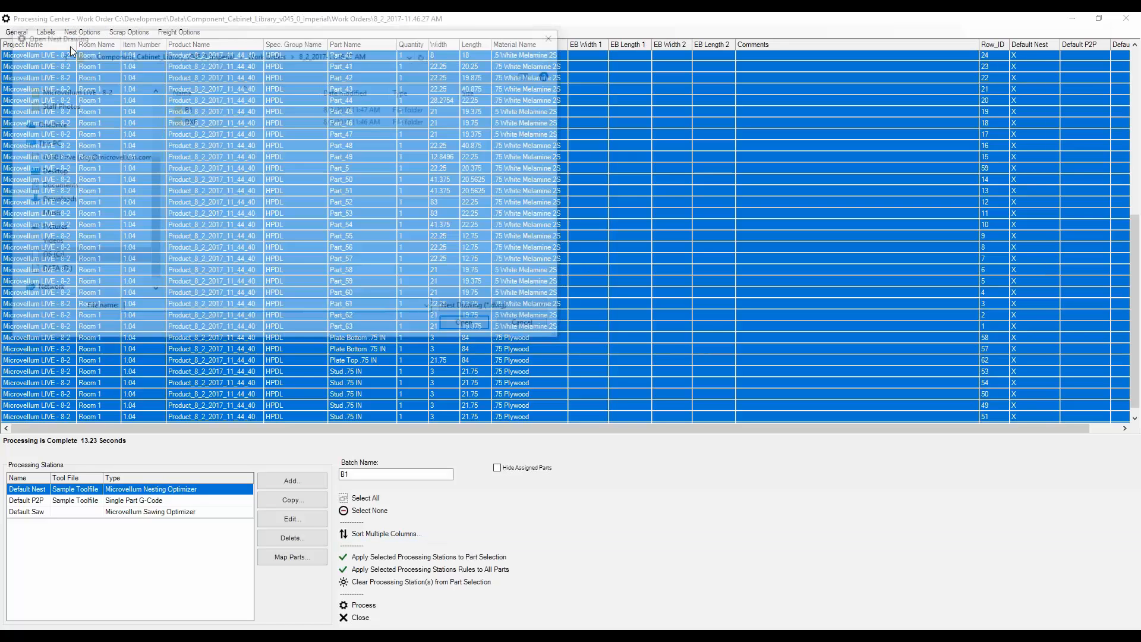
double_click(184, 112)
double_click(198, 108)
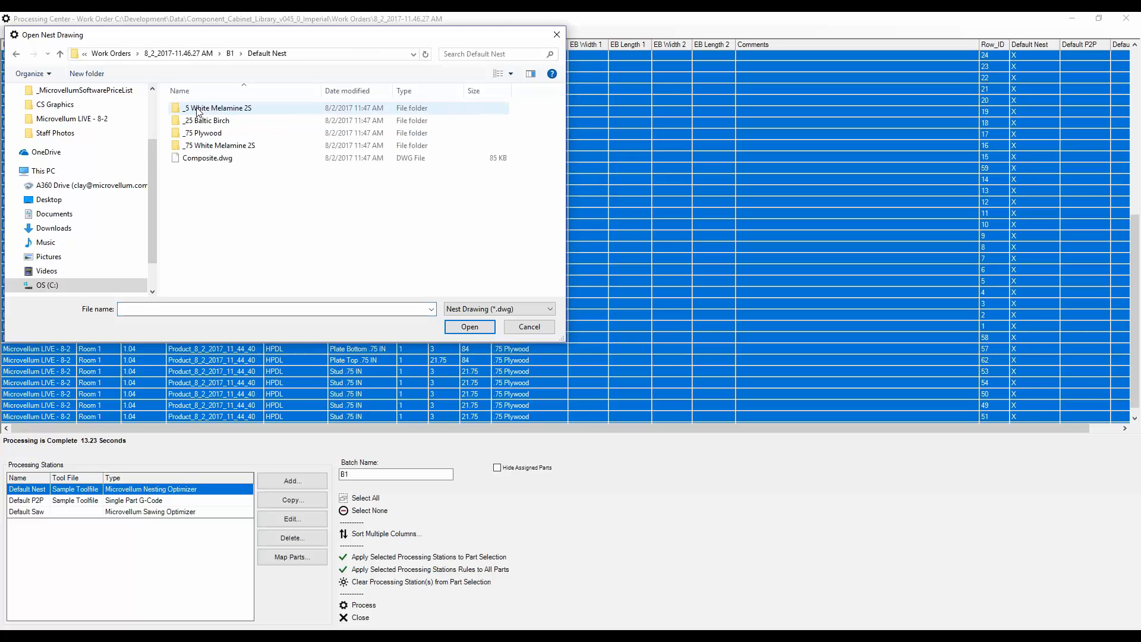
click(201, 162)
click(466, 330)
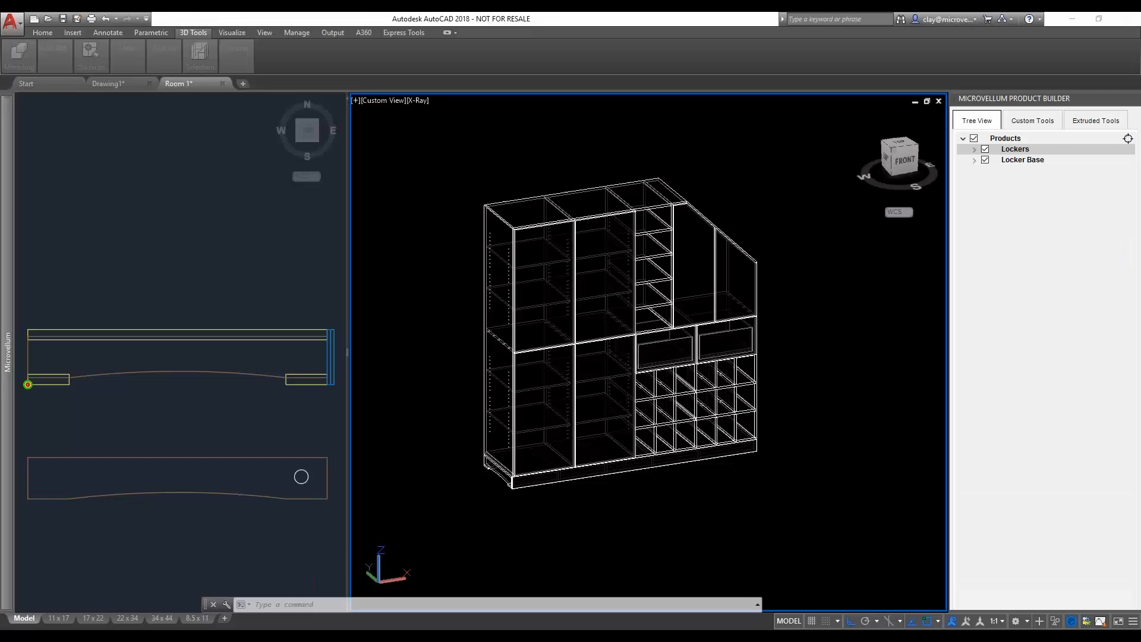
- Examine the notched and angled parts nested on .75 White Melamine 2S sheets B11019 and B11021, then survey the neighbouring sheets
scroll(455, 348, up, 6)
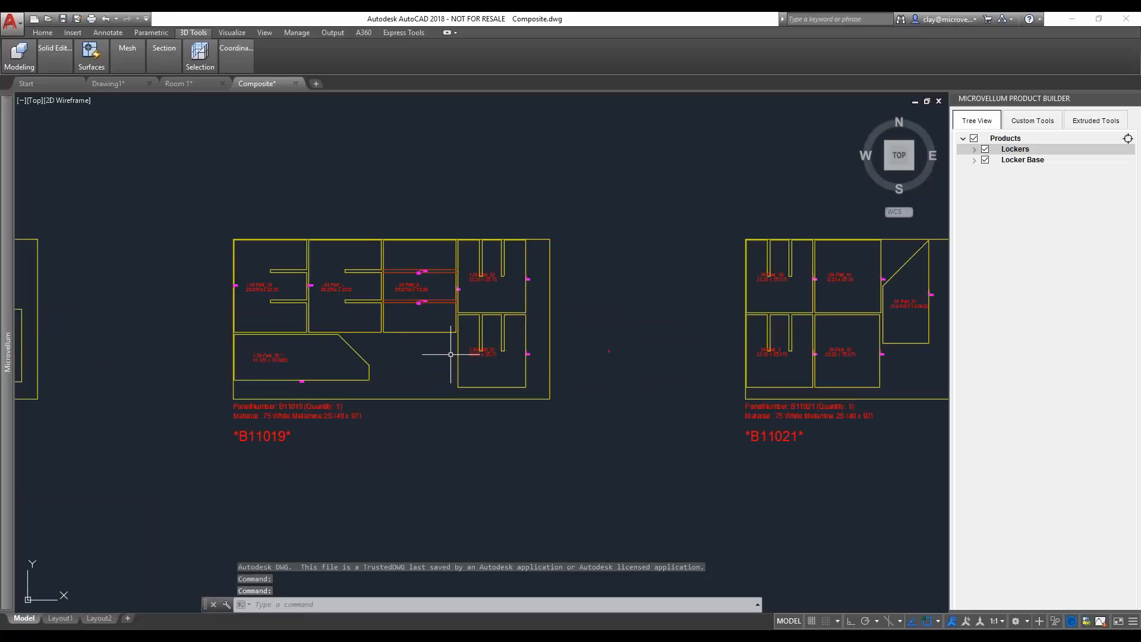
middle_drag(333, 351, 395, 369)
middle_drag(775, 370, 557, 394)
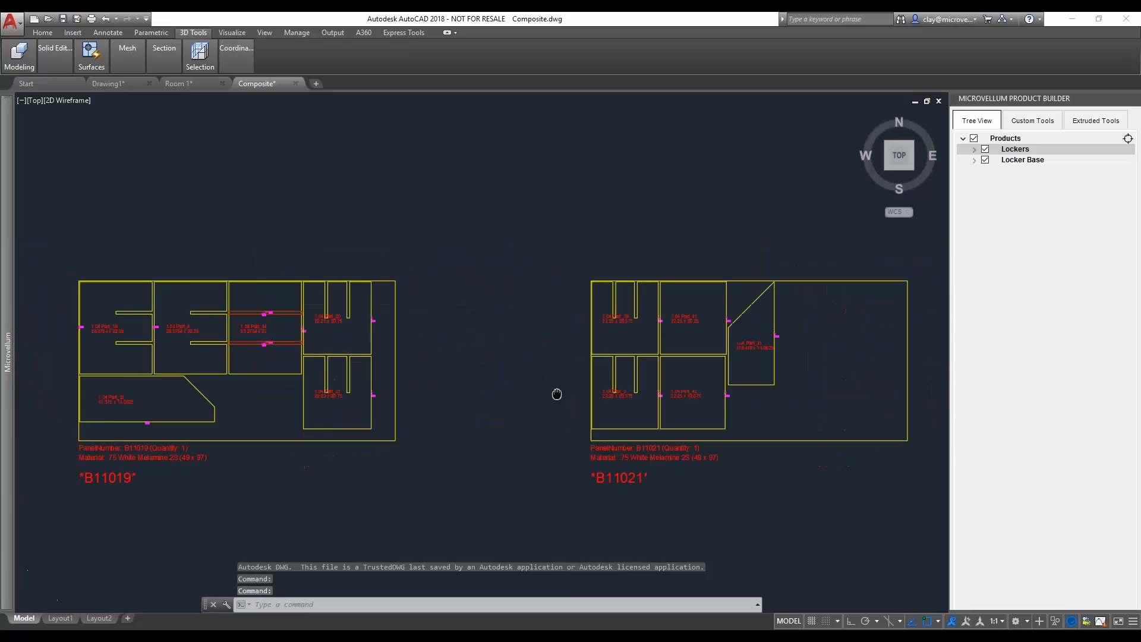
scroll(590, 377, up, 4)
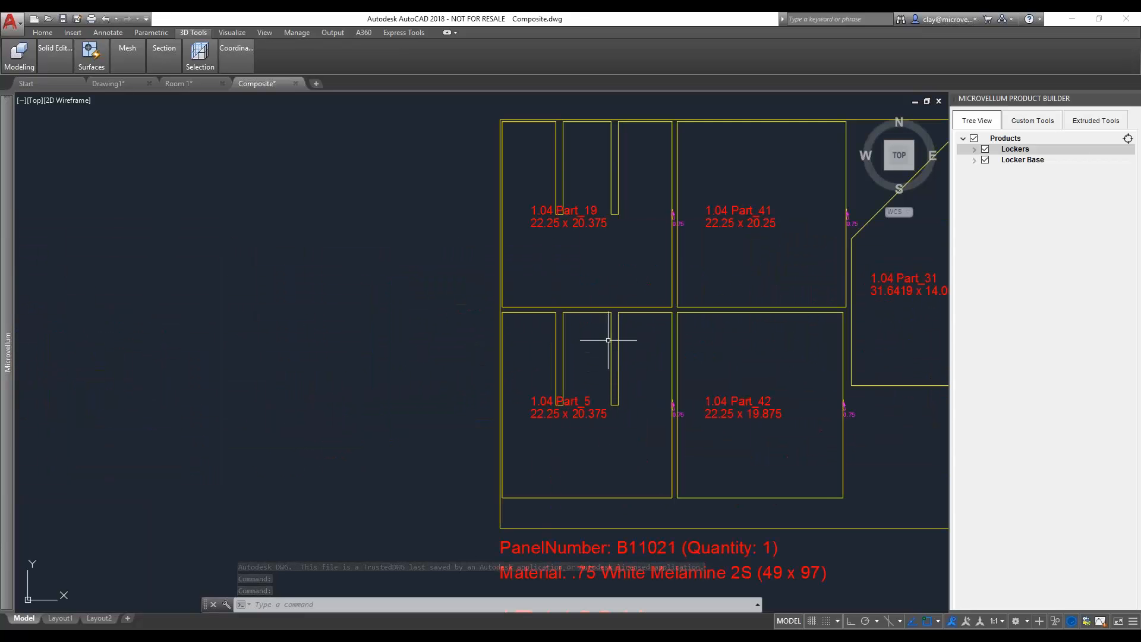
scroll(589, 312, down, 4)
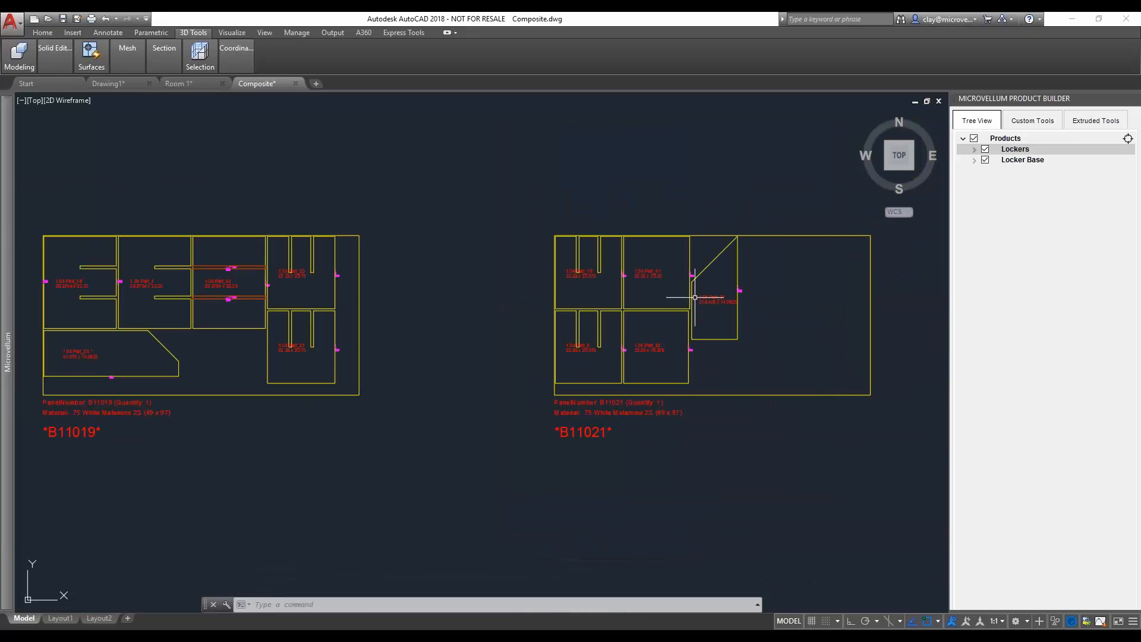
middle_drag(337, 345, 679, 360)
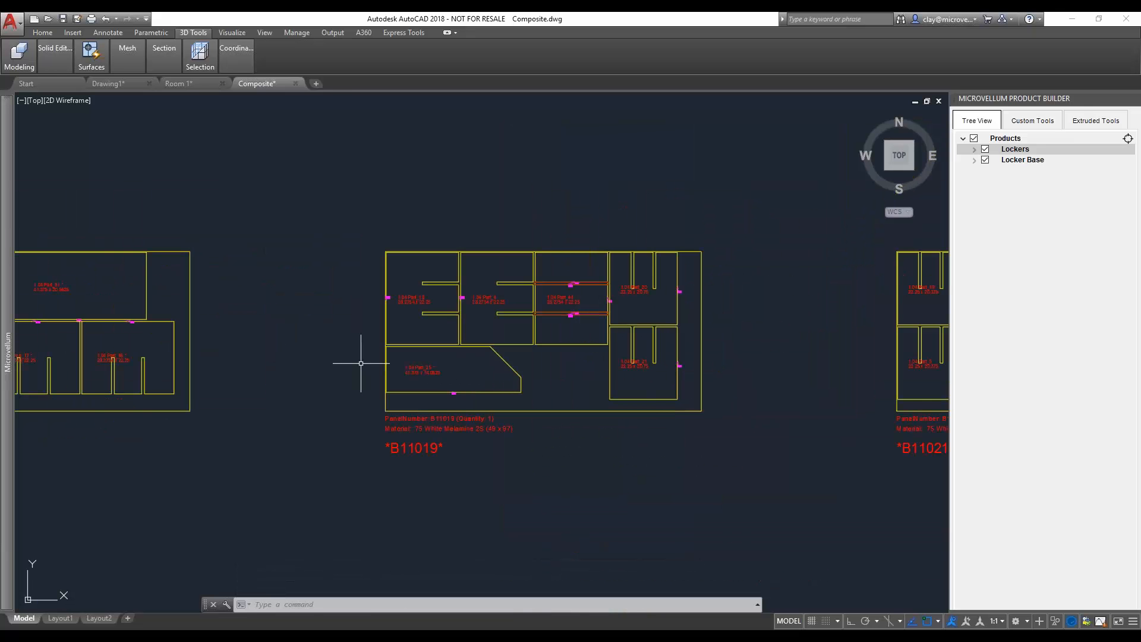
middle_drag(360, 363, 670, 363)
scroll(373, 373, down, 6)
middle_drag(265, 361, 617, 357)
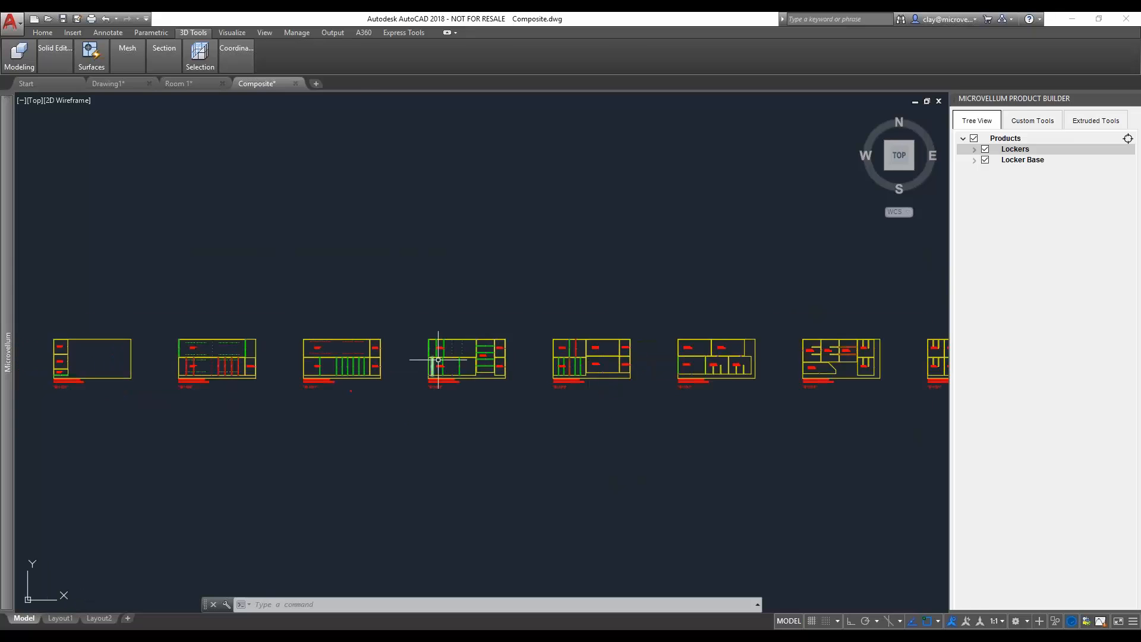
- Examine the dadoes and shelf hole rows on the parts nested on sheets B11013 and B11011
scroll(438, 360, up, 6)
scroll(532, 319, up, 4)
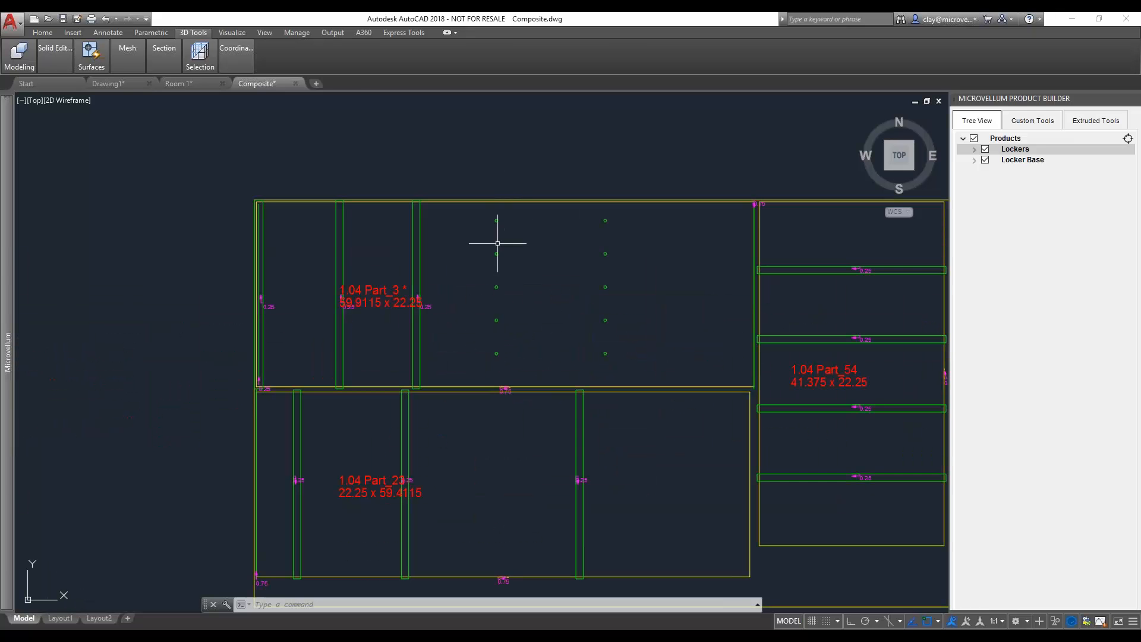
scroll(500, 321, down, 6)
middle_drag(342, 360, 581, 353)
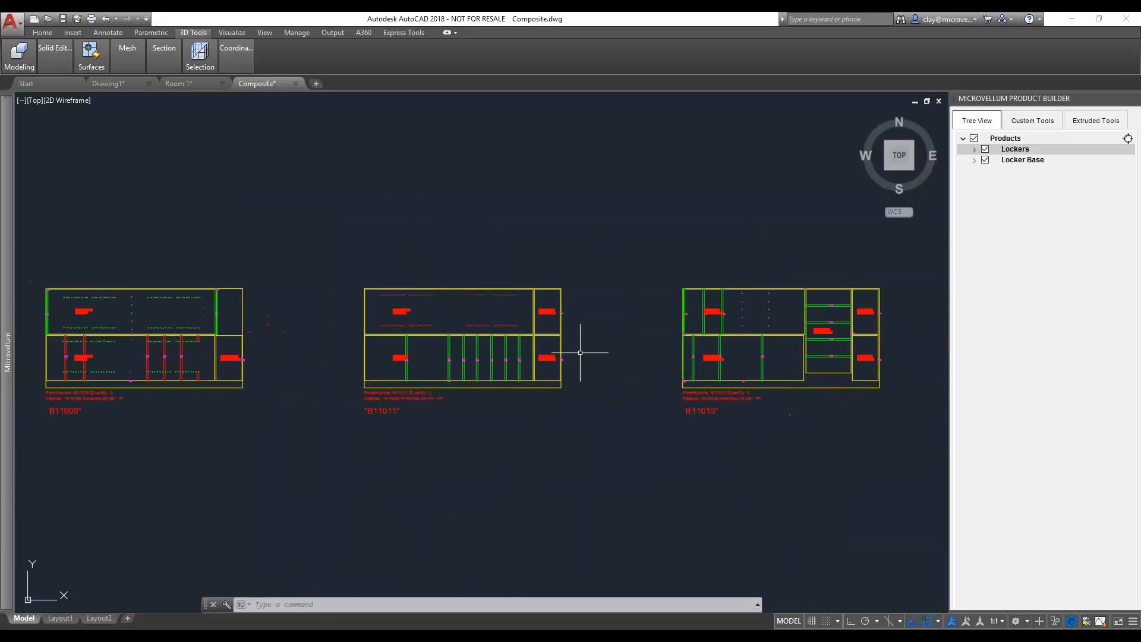
scroll(416, 322, up, 6)
scroll(415, 321, down, 6)
- Examine the curved studs and their holes on .75 Plywood sheet B11003, and close the nest drawing without saving changes
middle_drag(197, 332, 387, 335)
middle_drag(248, 345, 522, 345)
middle_drag(193, 354, 520, 341)
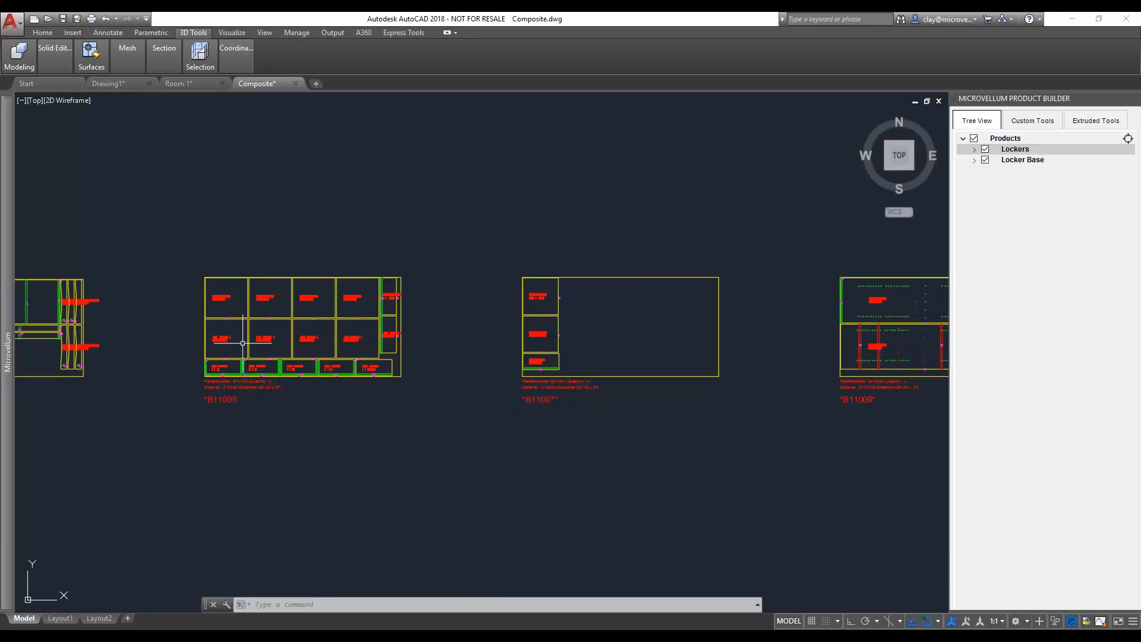
middle_drag(277, 340, 530, 345)
scroll(303, 344, up, 2)
scroll(321, 345, up, 8)
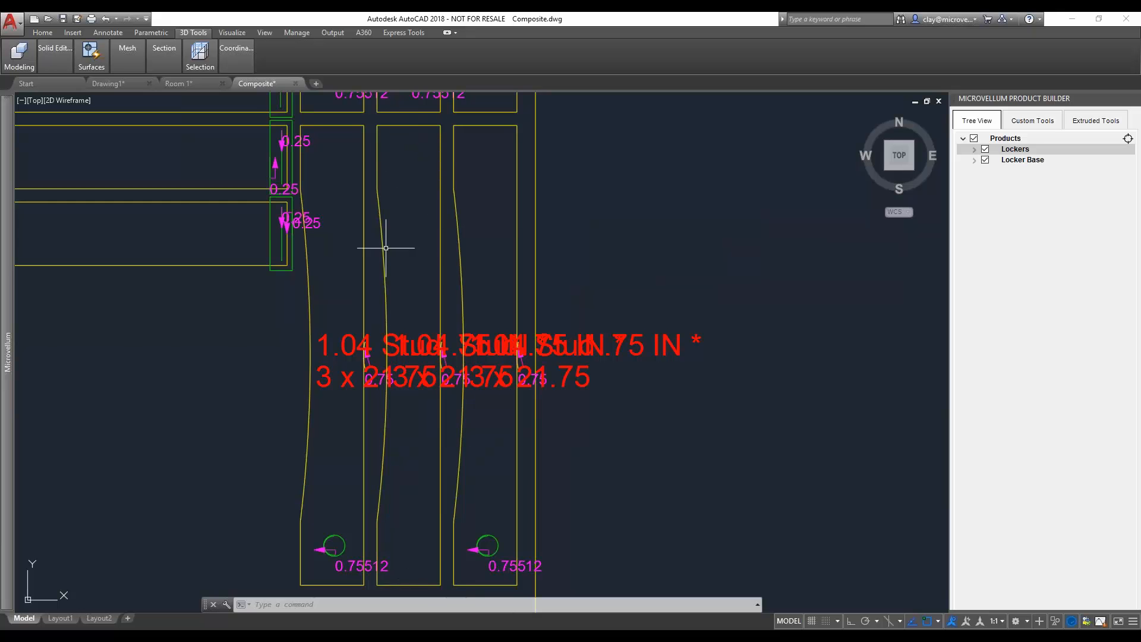
scroll(359, 271, down, 5)
scroll(359, 271, down, 5)
middle_drag(292, 236, 356, 296)
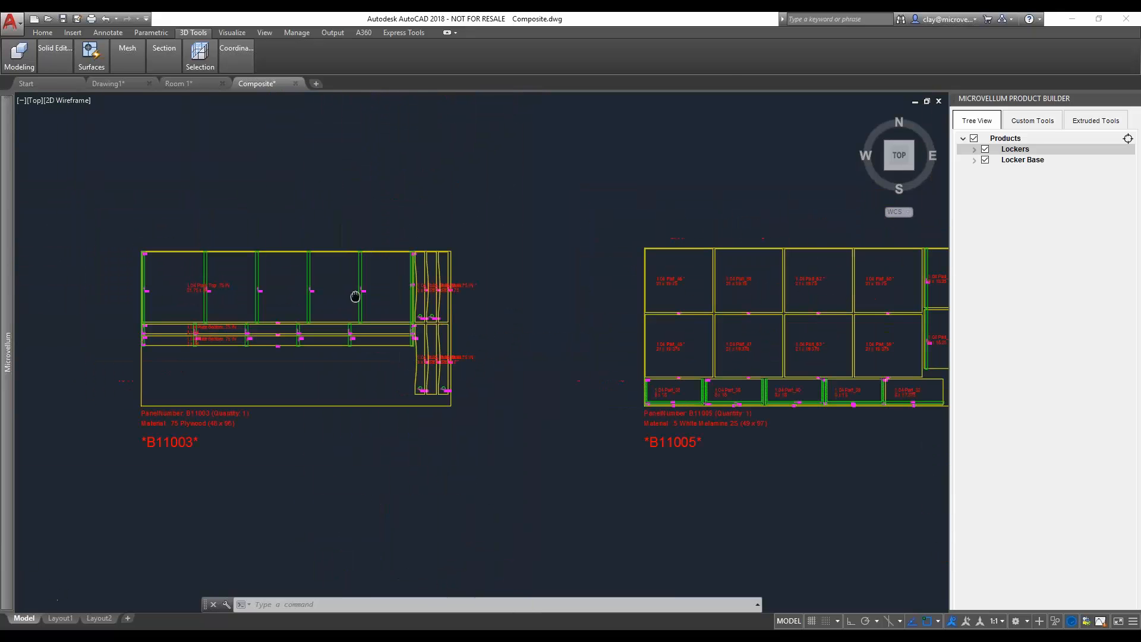
click(295, 84)
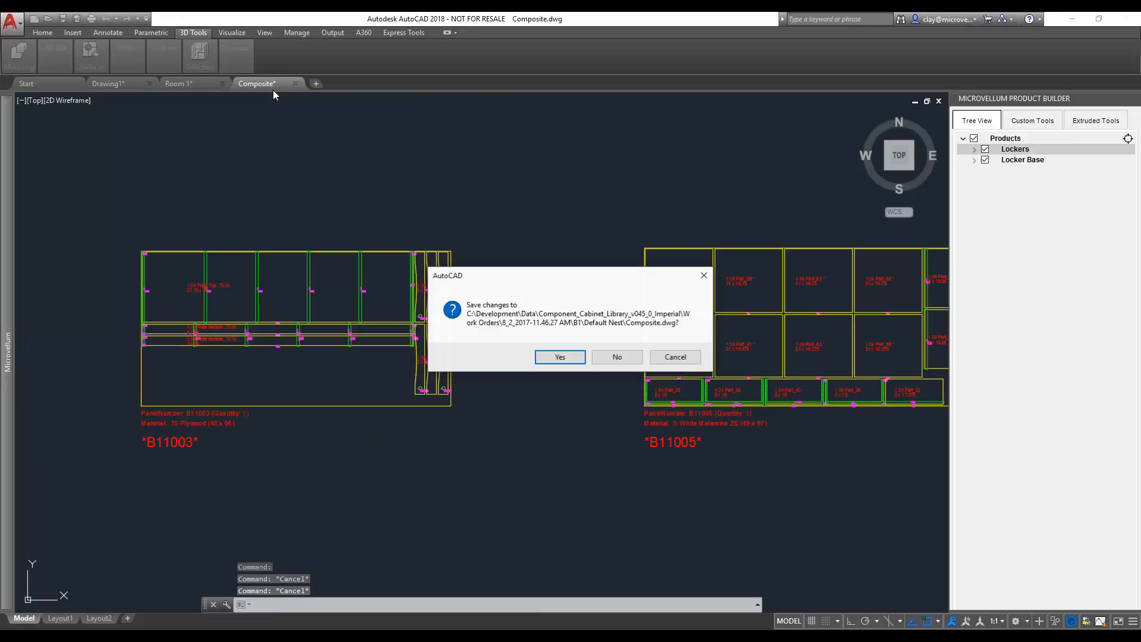
click(617, 357)
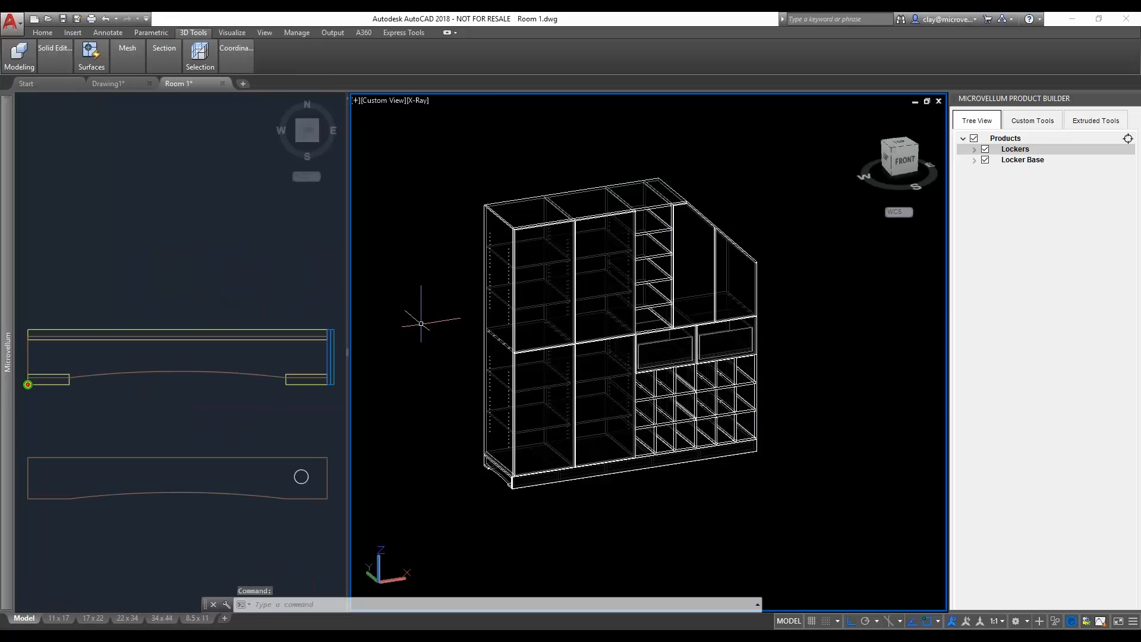
- Inspect the 2D layout lines beside the original Lockers model in the Room 1 drawing's 3D view
scroll(437, 388, down, 6)
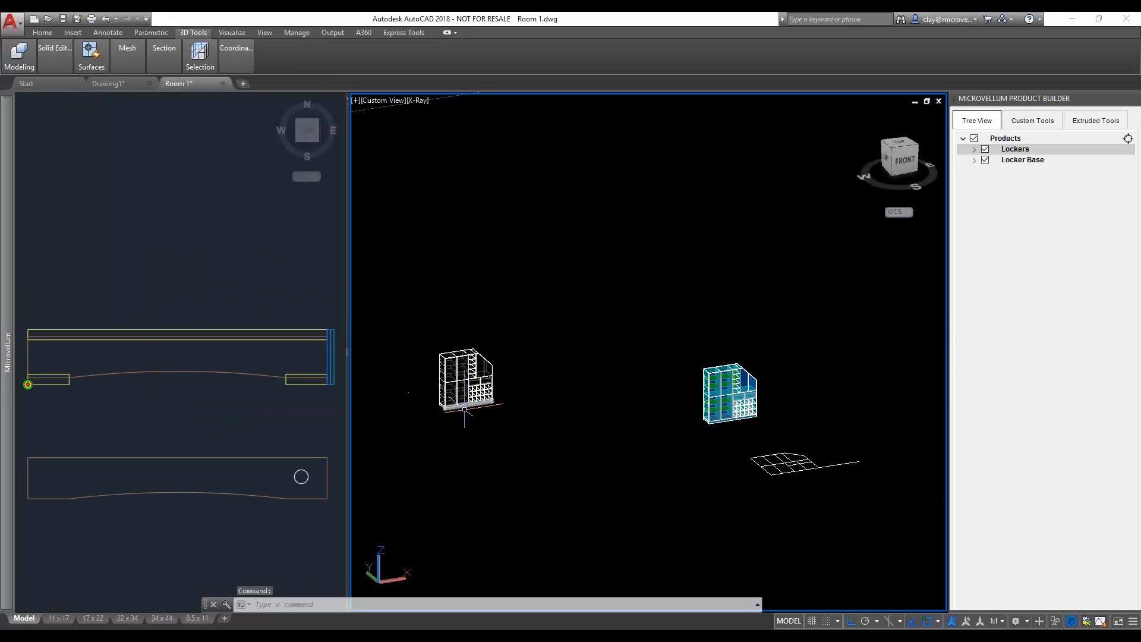
scroll(801, 468, up, 8)
scroll(802, 458, up, 3)
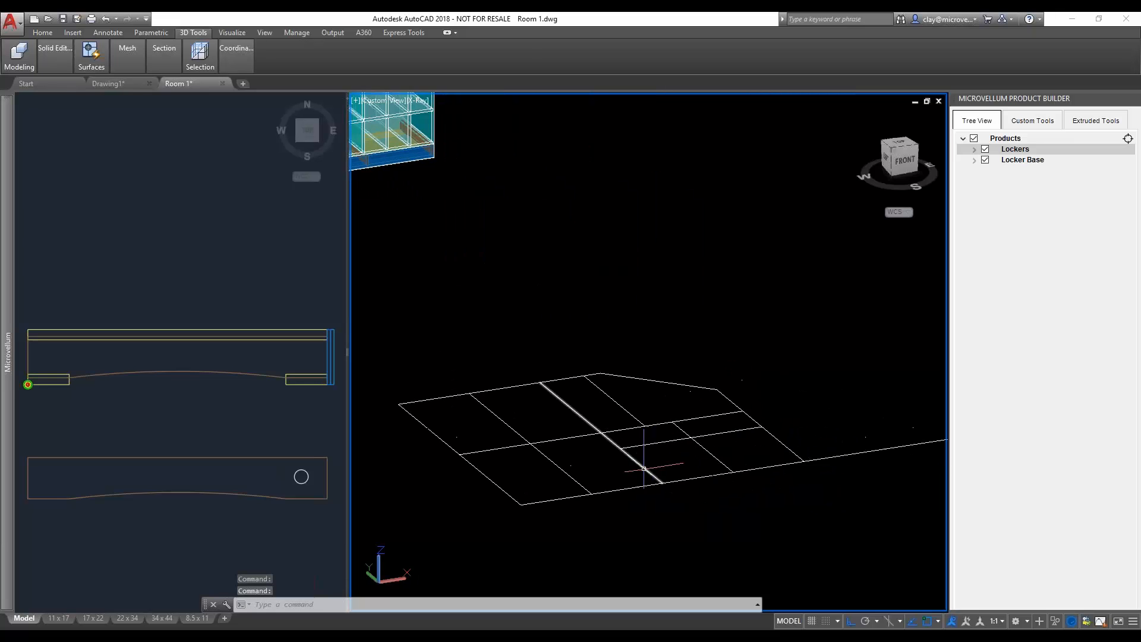
scroll(639, 455, up, 4)
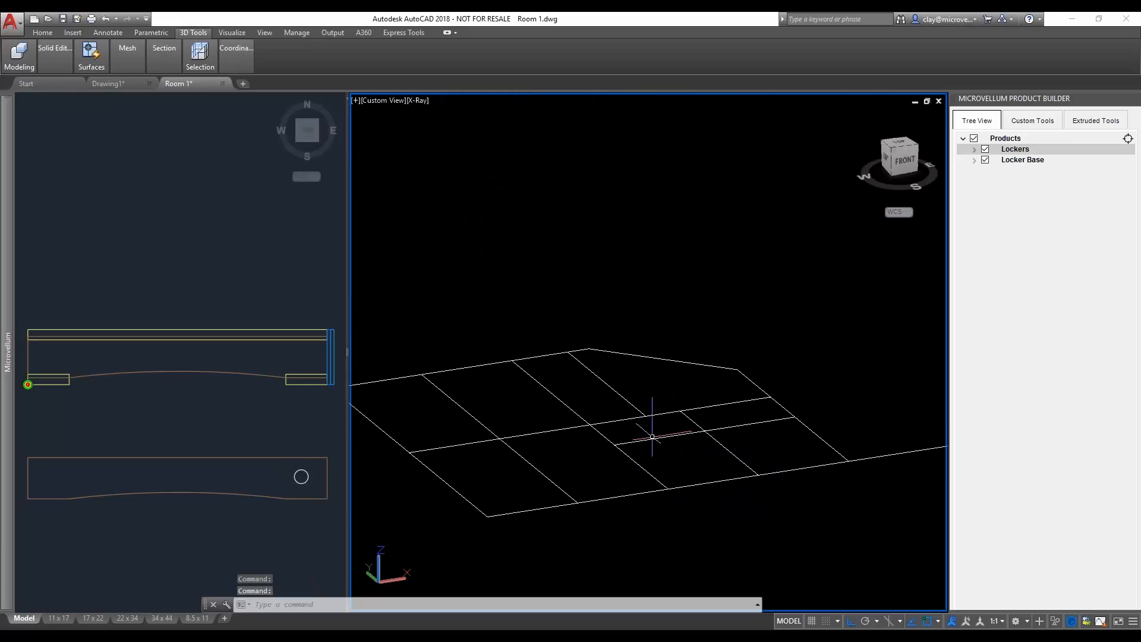
scroll(656, 432, down, 5)
middle_drag(454, 230, 559, 305)
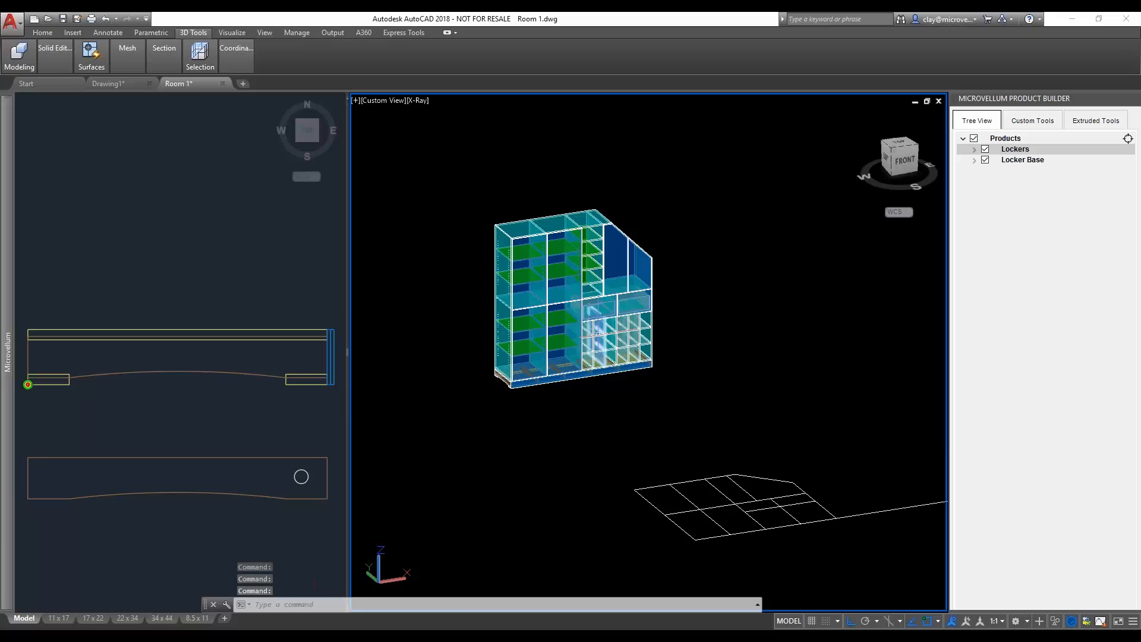
middle_drag(449, 339, 492, 364)
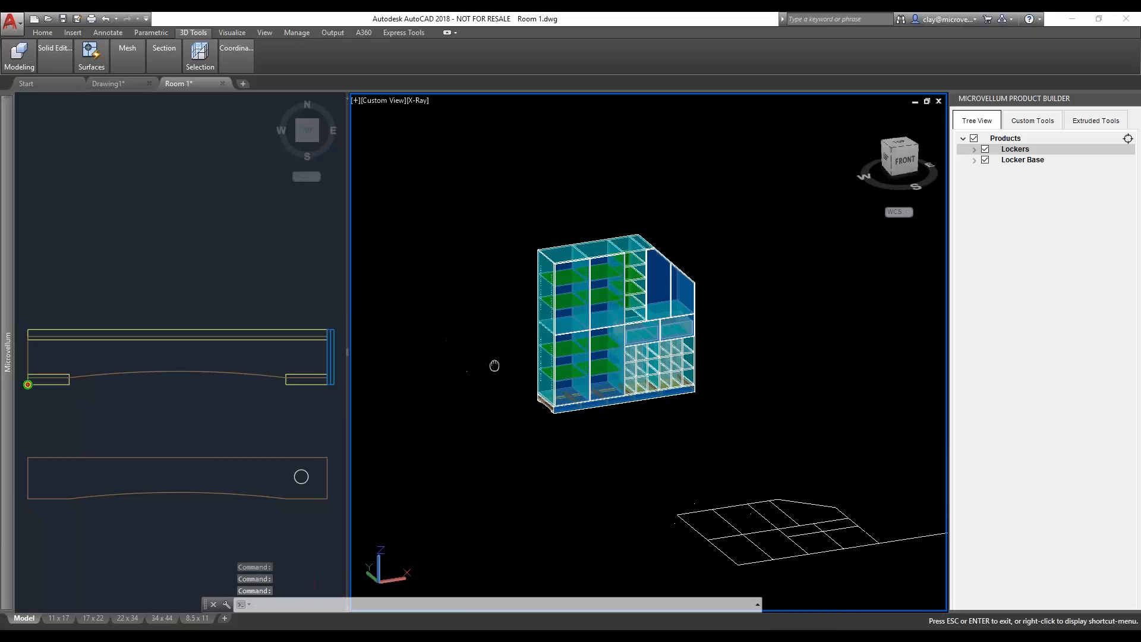
- Switch to the MicrovellumLive_Aug2.pptx slide show in PowerPoint and advance from the title slide past the Custom Nurses Stations slide
mouse_move(335, 635)
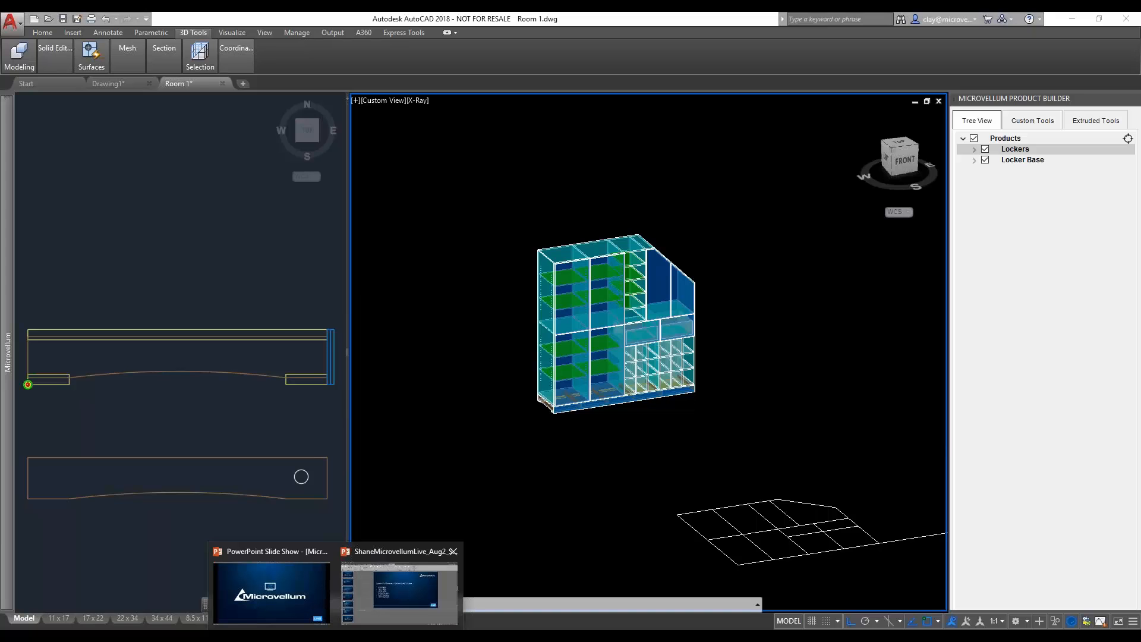
click(316, 594)
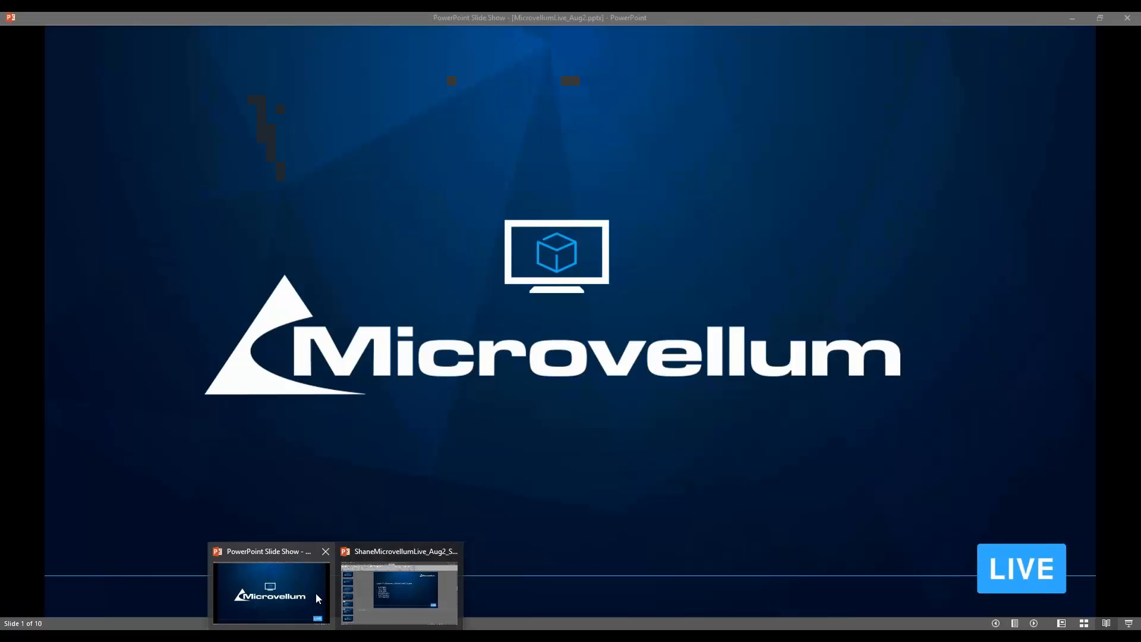
click(478, 418)
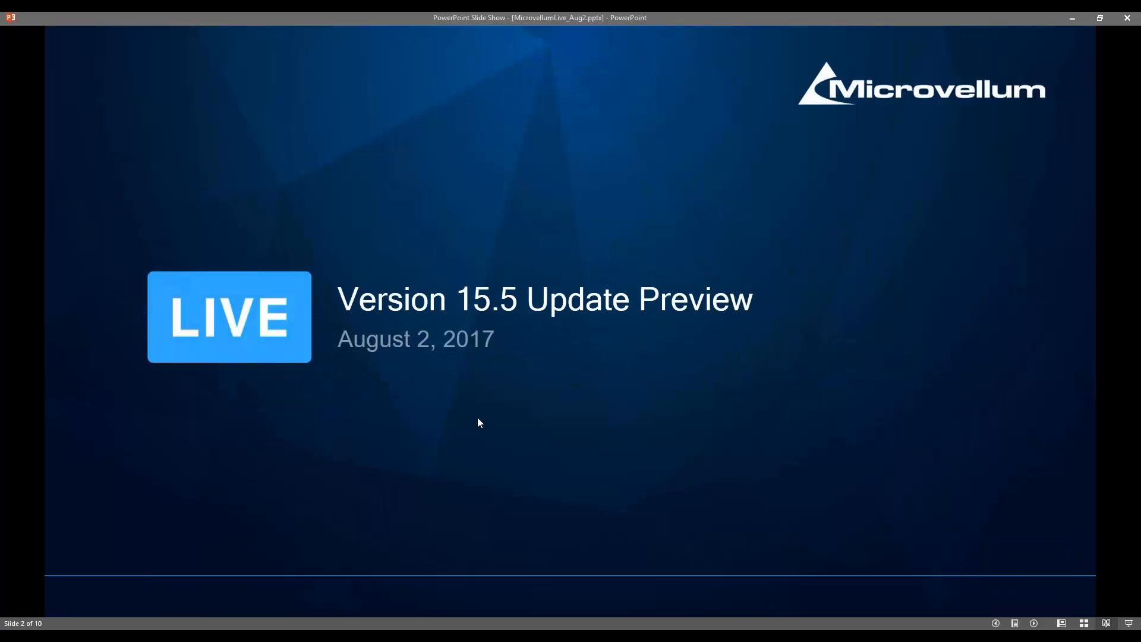
click(477, 419)
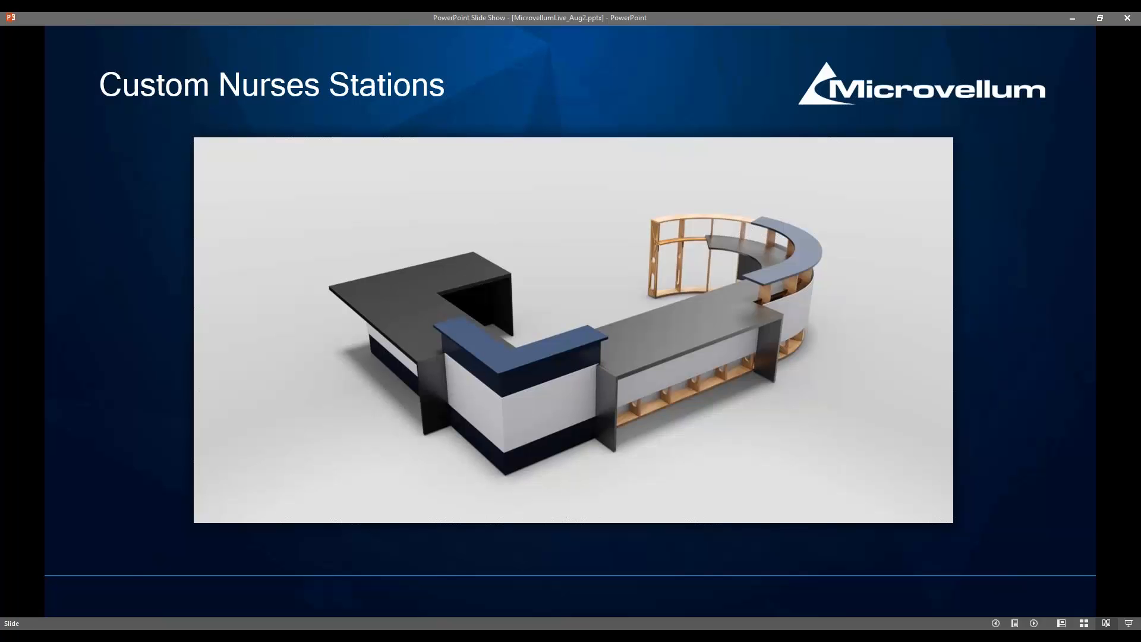
key(Right)
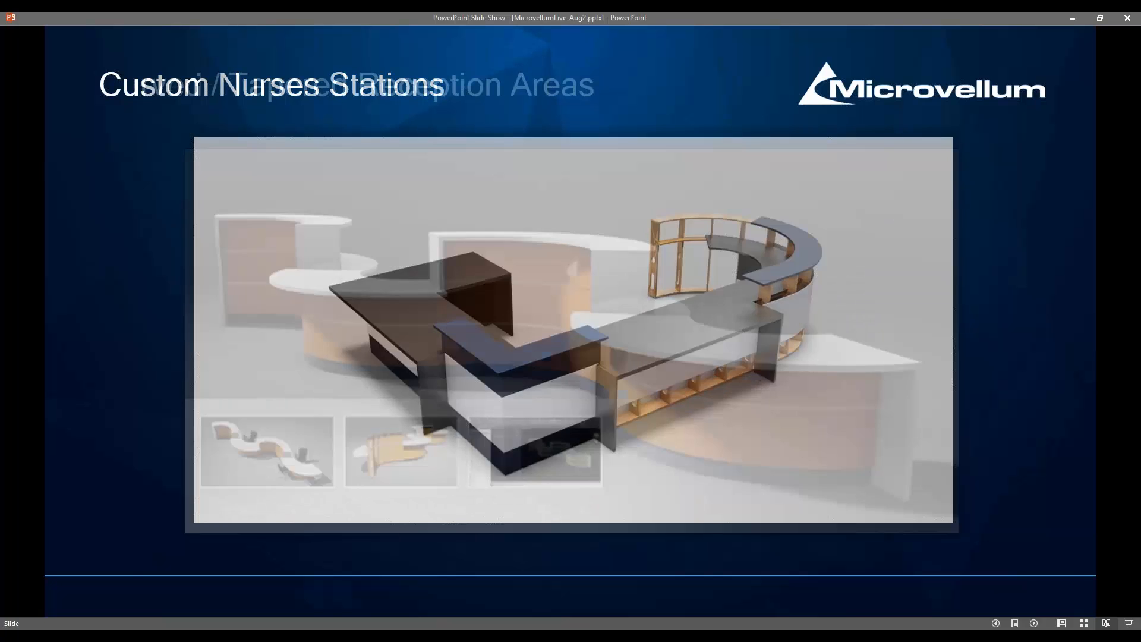
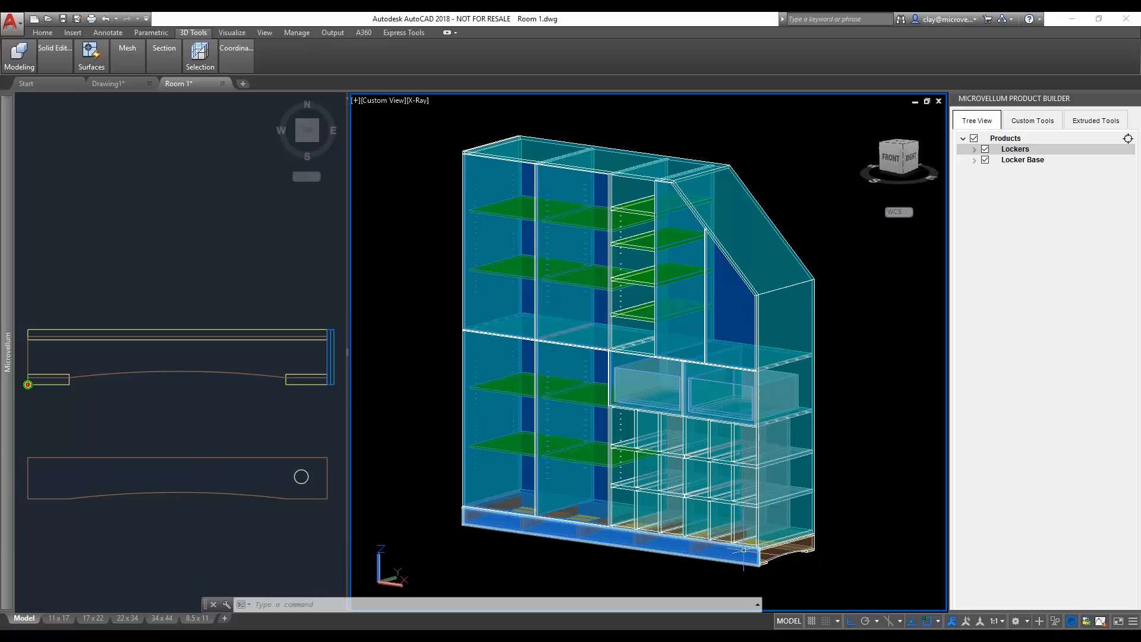
- Examine the numbered cabinet section details in the Room 1 drawing's top view, from section 28 up to section 5
click(226, 458)
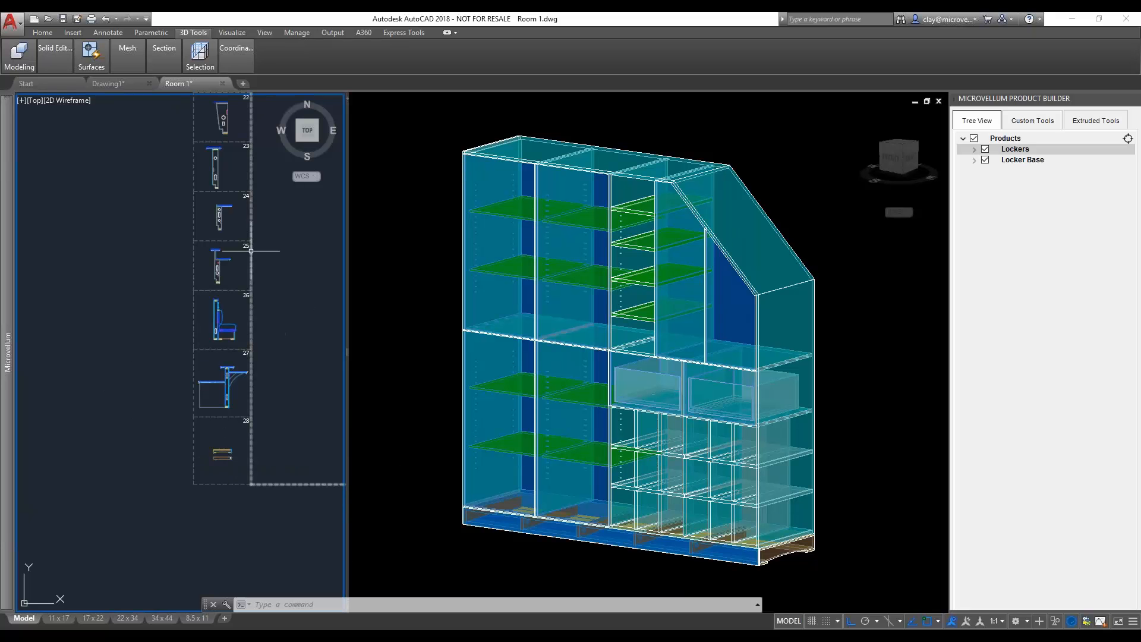
middle_drag(252, 225, 201, 436)
middle_drag(171, 233, 184, 426)
middle_drag(173, 299, 175, 424)
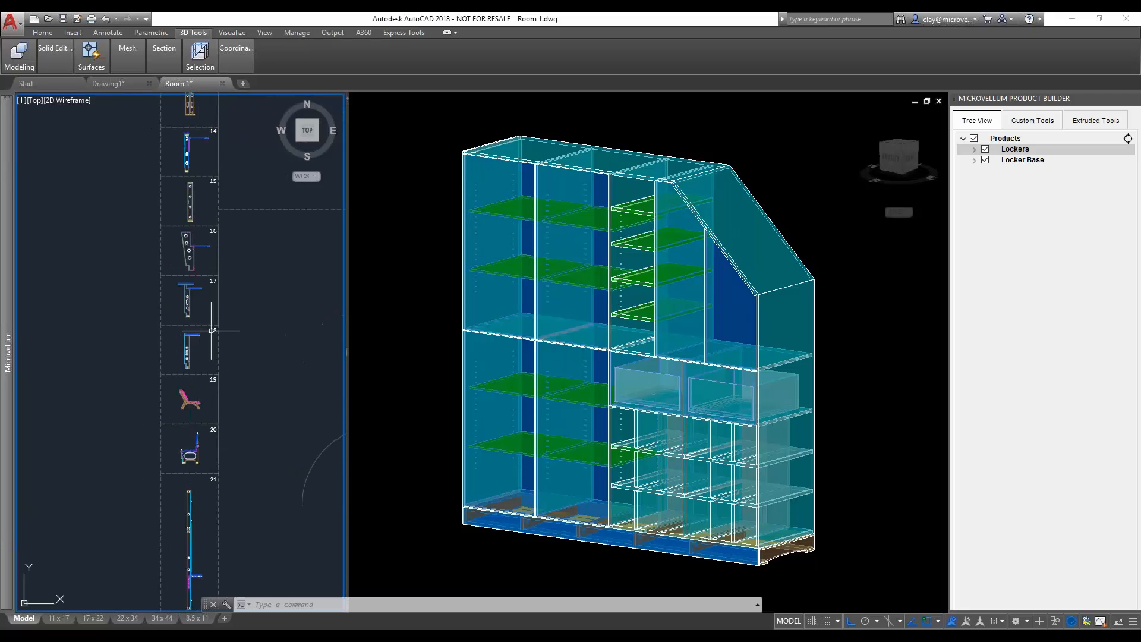
middle_drag(210, 277, 210, 442)
middle_drag(230, 293, 204, 377)
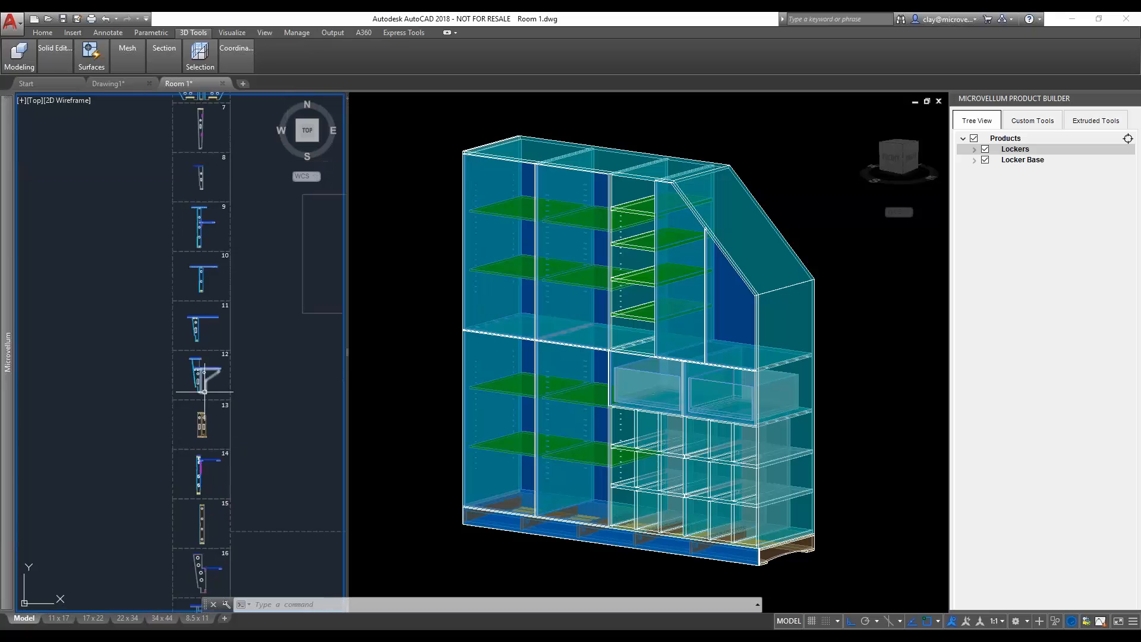
scroll(191, 366, up, 8)
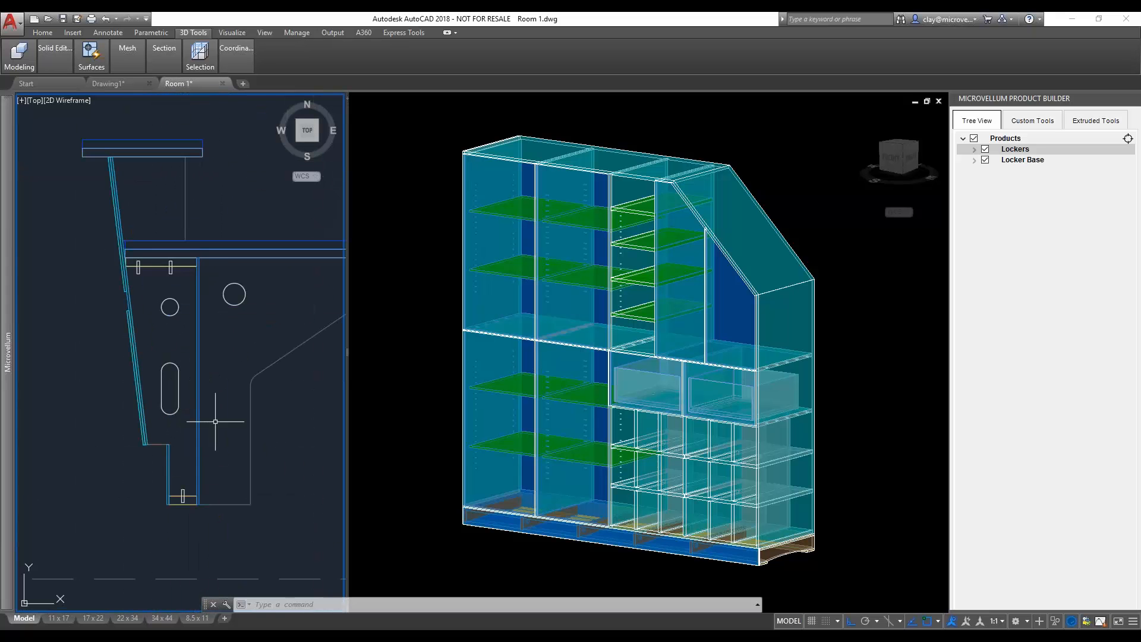
scroll(241, 392, down, 3)
middle_drag(238, 282, 194, 362)
scroll(197, 370, down, 4)
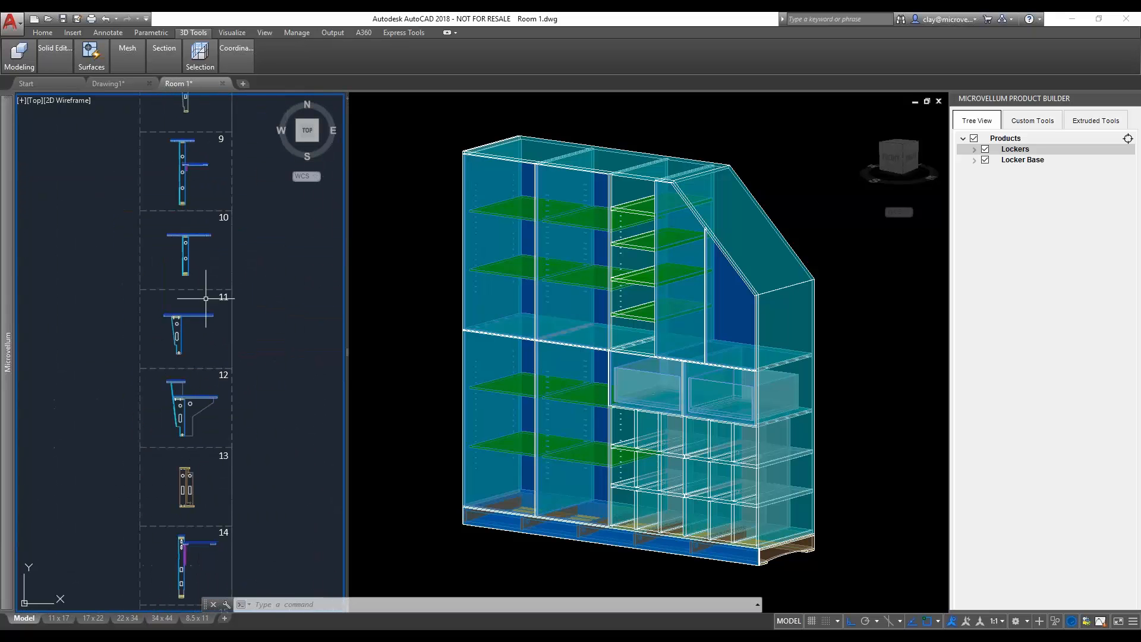
middle_drag(205, 302, 166, 465)
middle_drag(174, 312, 185, 446)
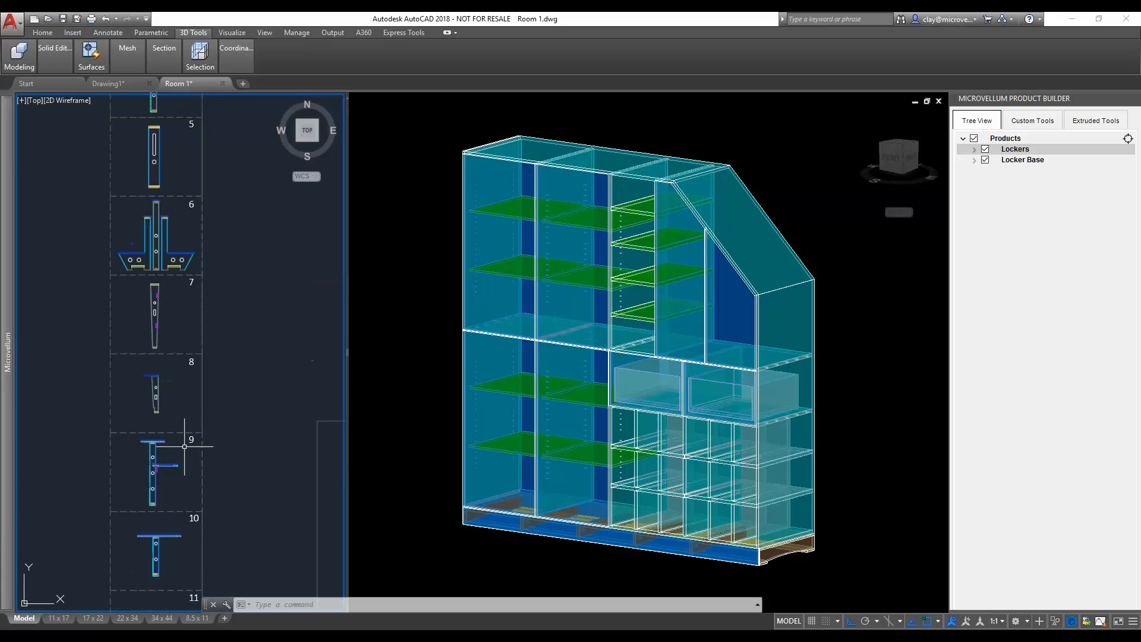
click(440, 406)
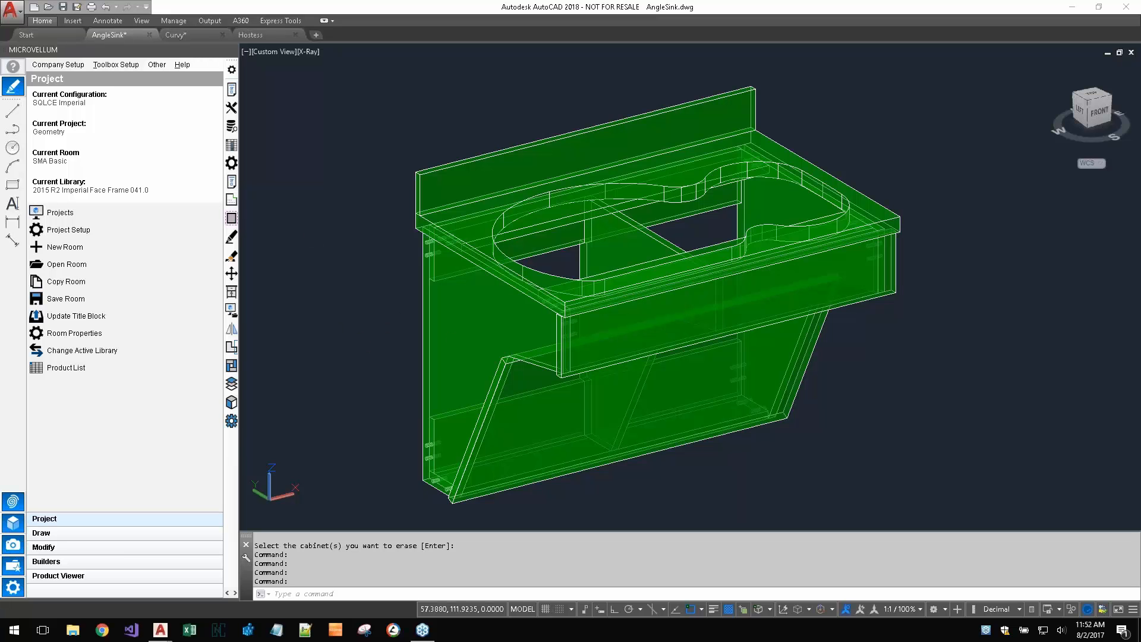
- Run the Solid Model Analyzer on all solids of the green sink cabinet in AngleSink.dwg
scroll(367, 333, down, 3)
middle_drag(367, 336, 437, 317)
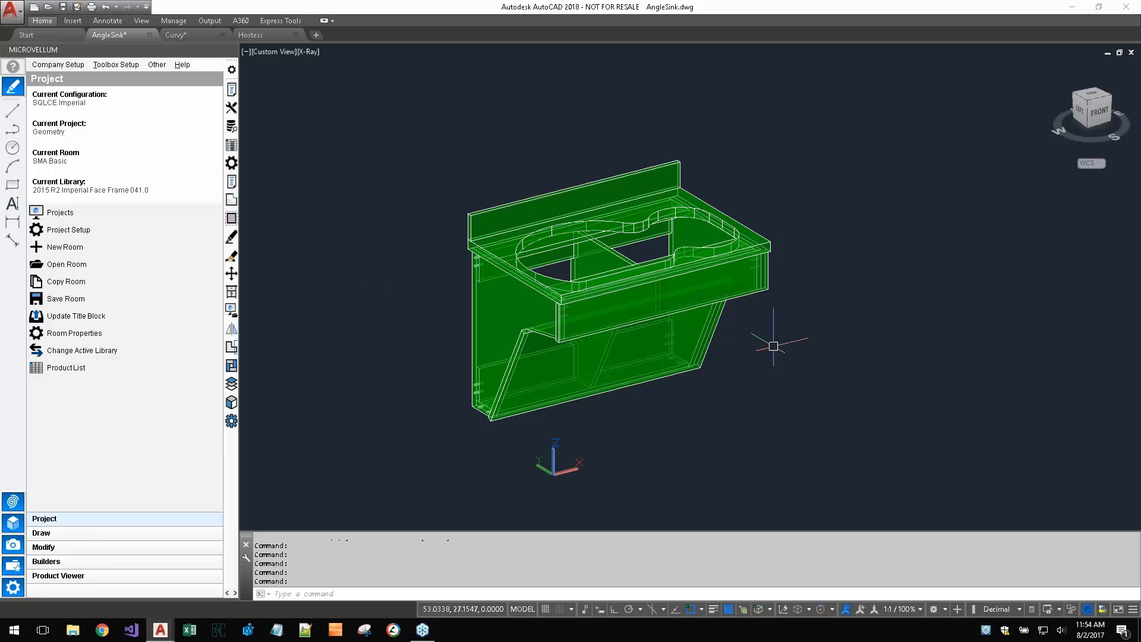
click(642, 402)
click(636, 420)
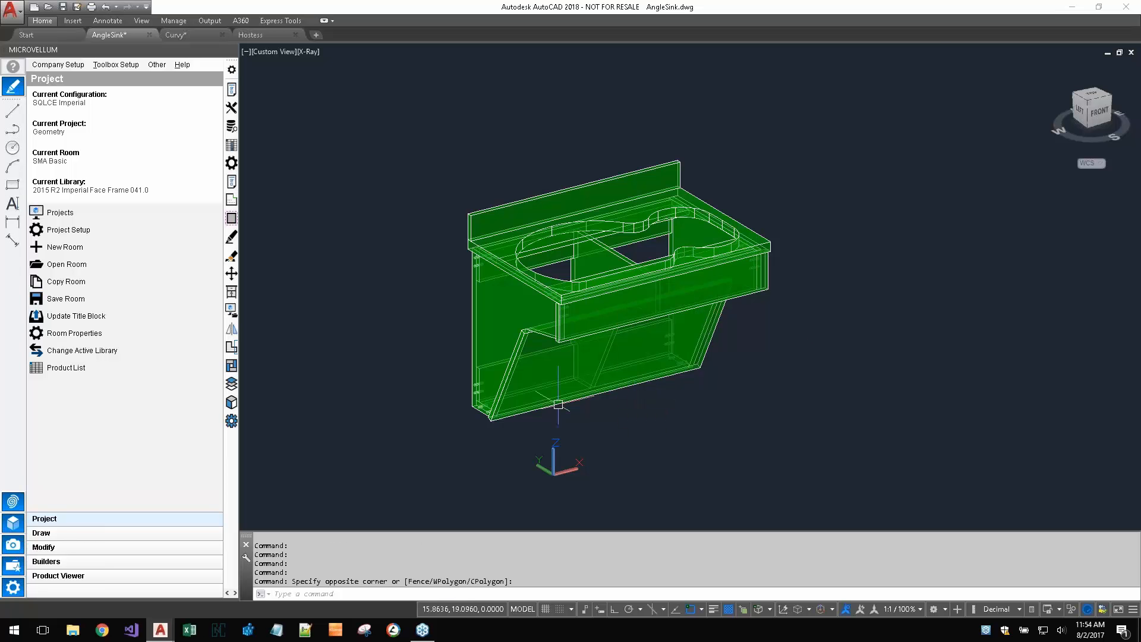
scroll(522, 376, up, 3)
shift+middle_drag(769, 414, 684, 408)
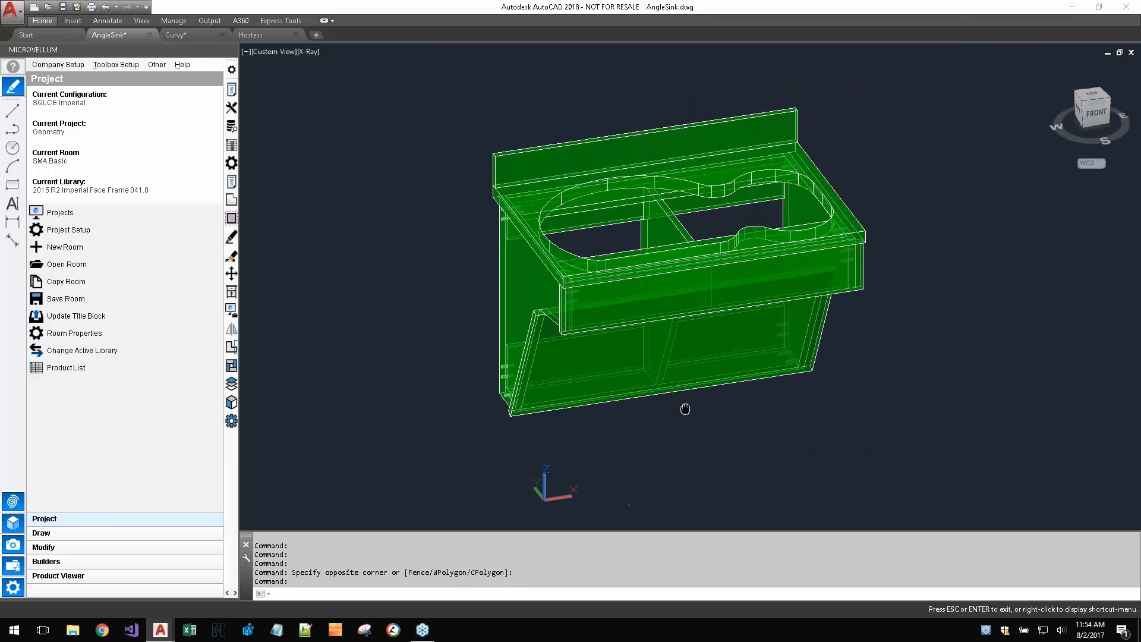
click(231, 403)
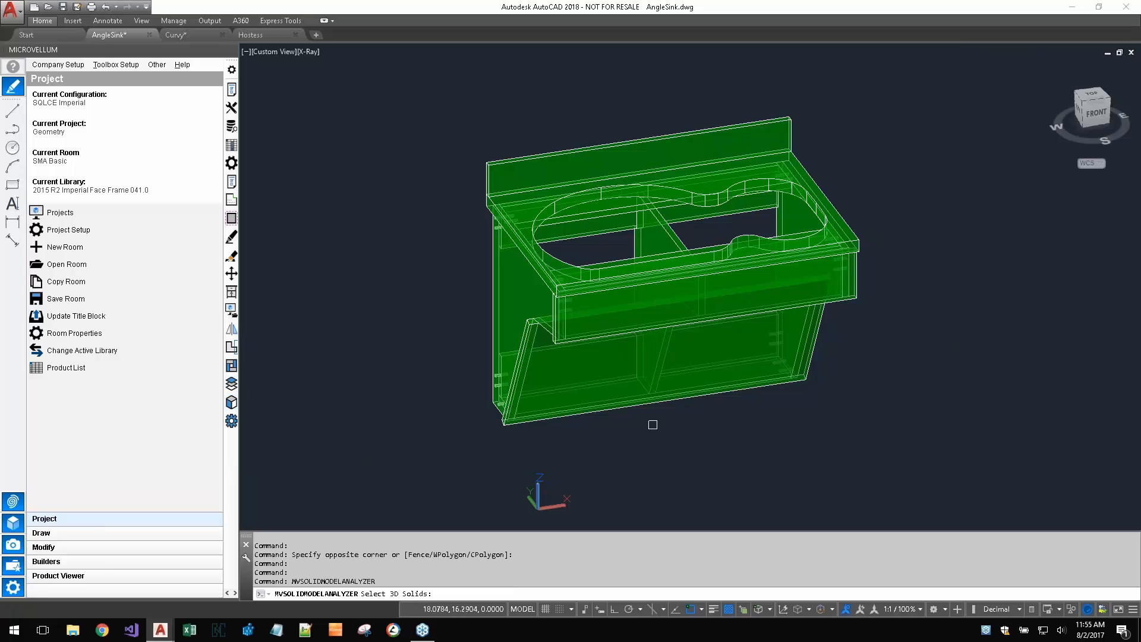
click(875, 109)
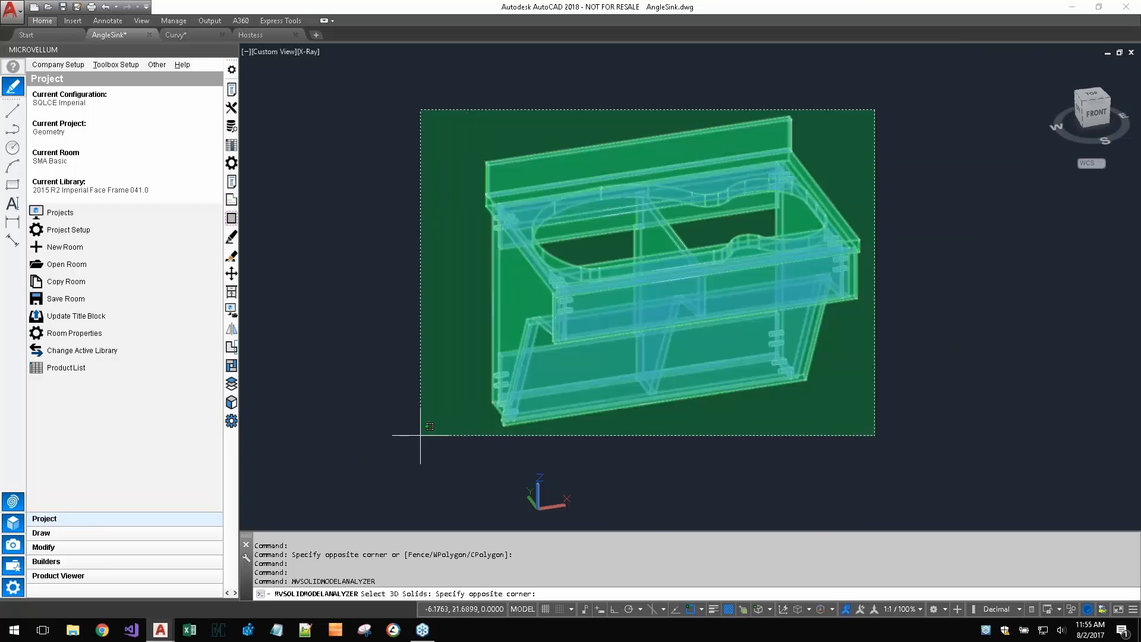
click(393, 465)
key(Return)
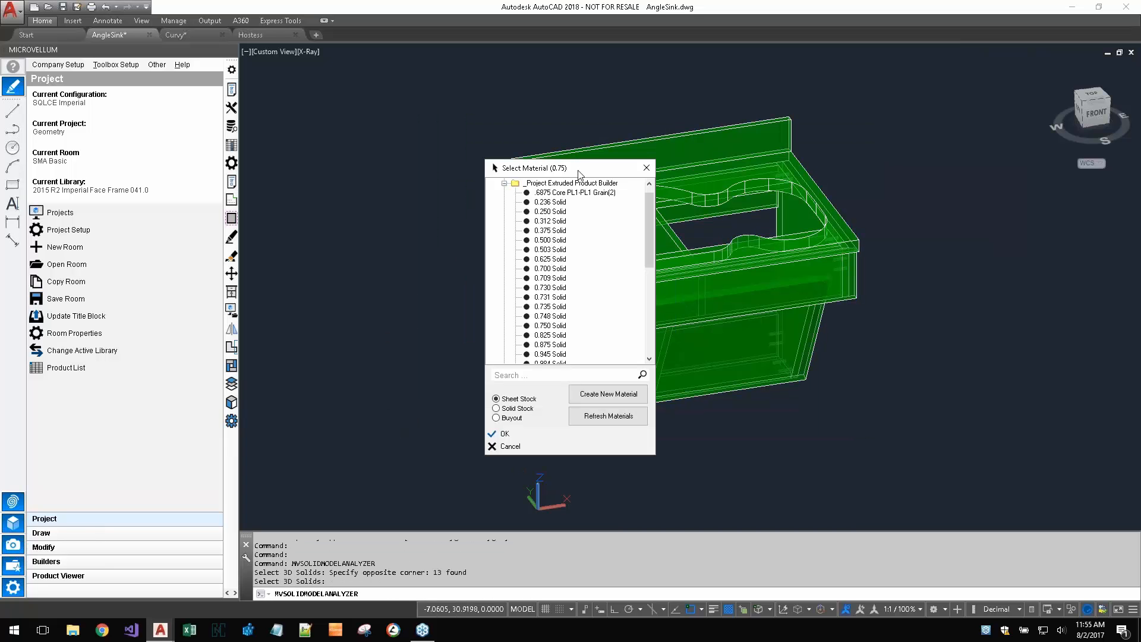
- Assign the 0.750 Solid sheet stock to the 0.75 parts and 1.500 Solid to the 1.5 parts
drag(574, 169, 465, 135)
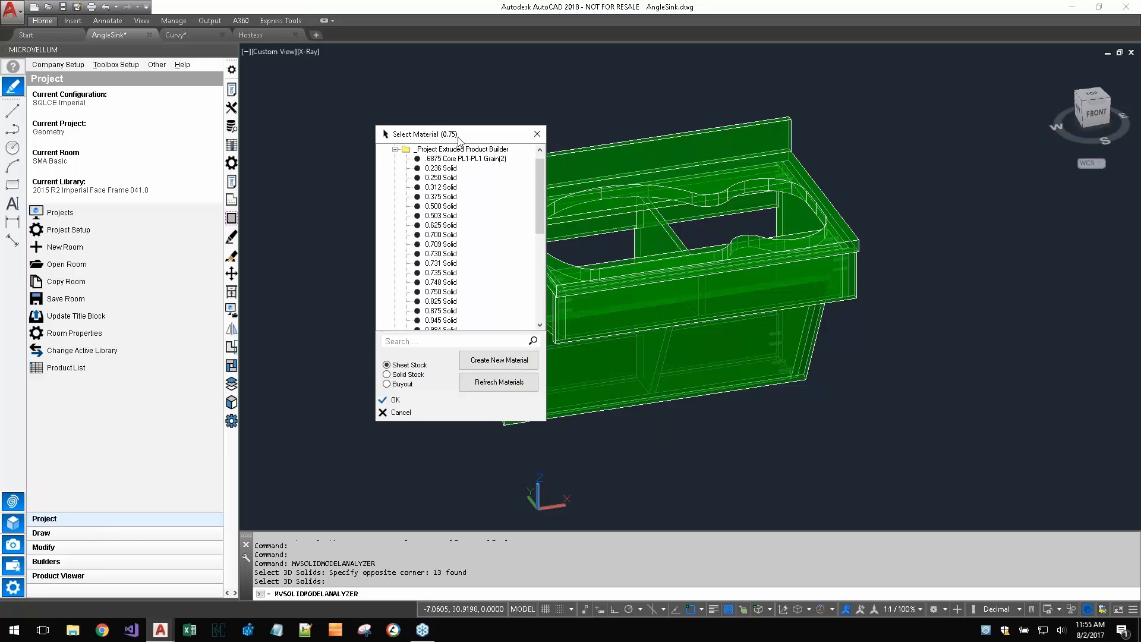
click(450, 292)
click(414, 401)
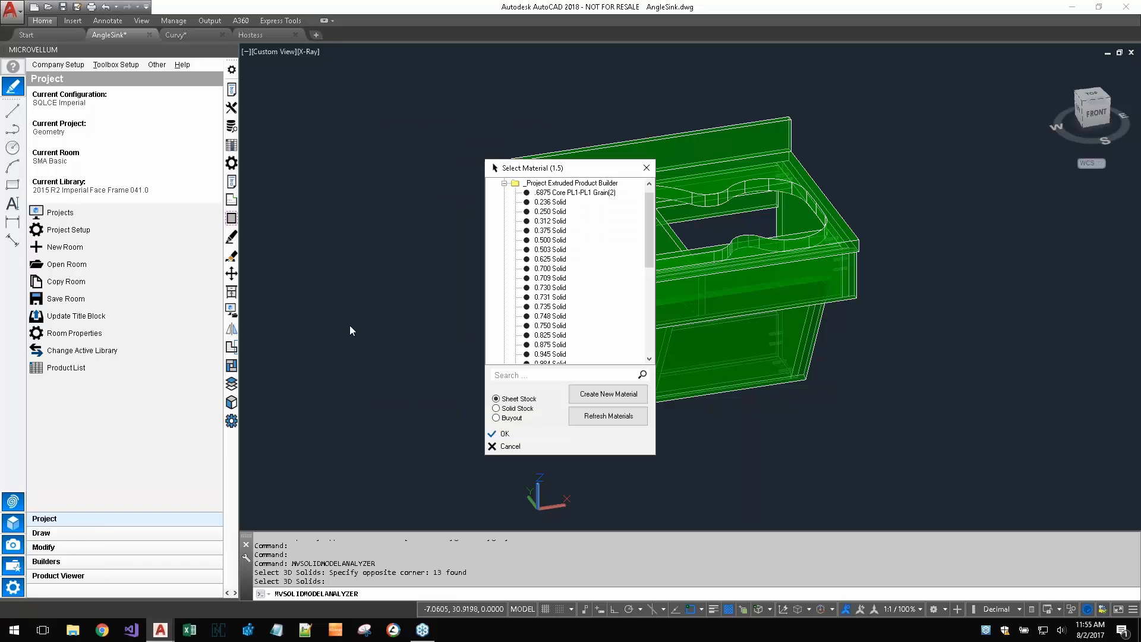
click(565, 335)
scroll(563, 336, down, 3)
double_click(554, 297)
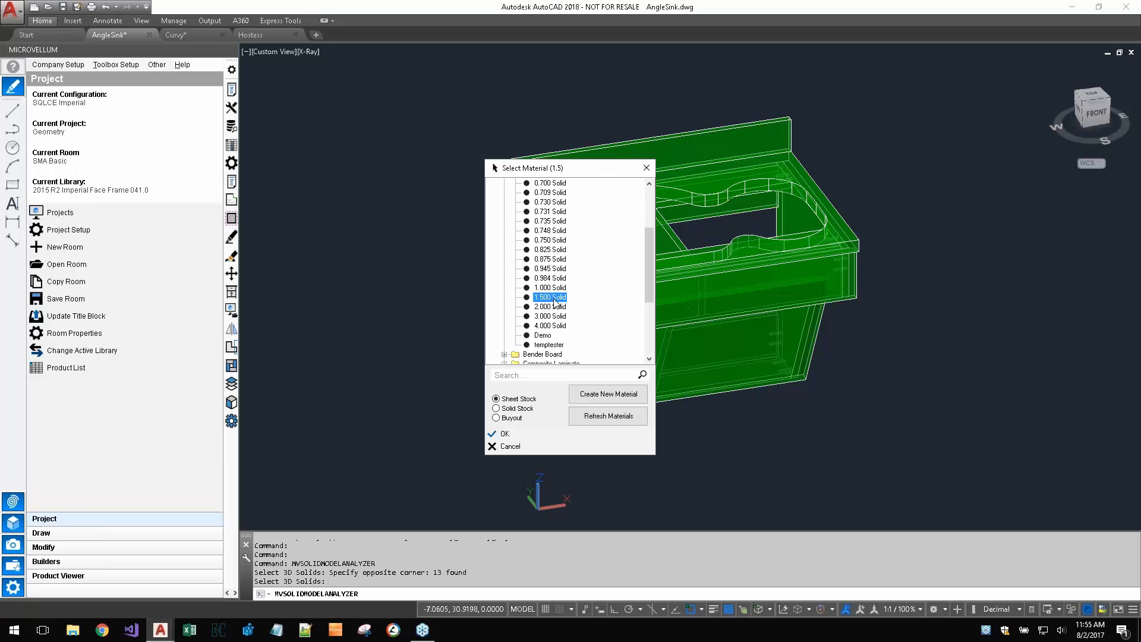
- Save the analyzed product to the current project, draw it in the current drawing, and place it beside the original sink
click(605, 259)
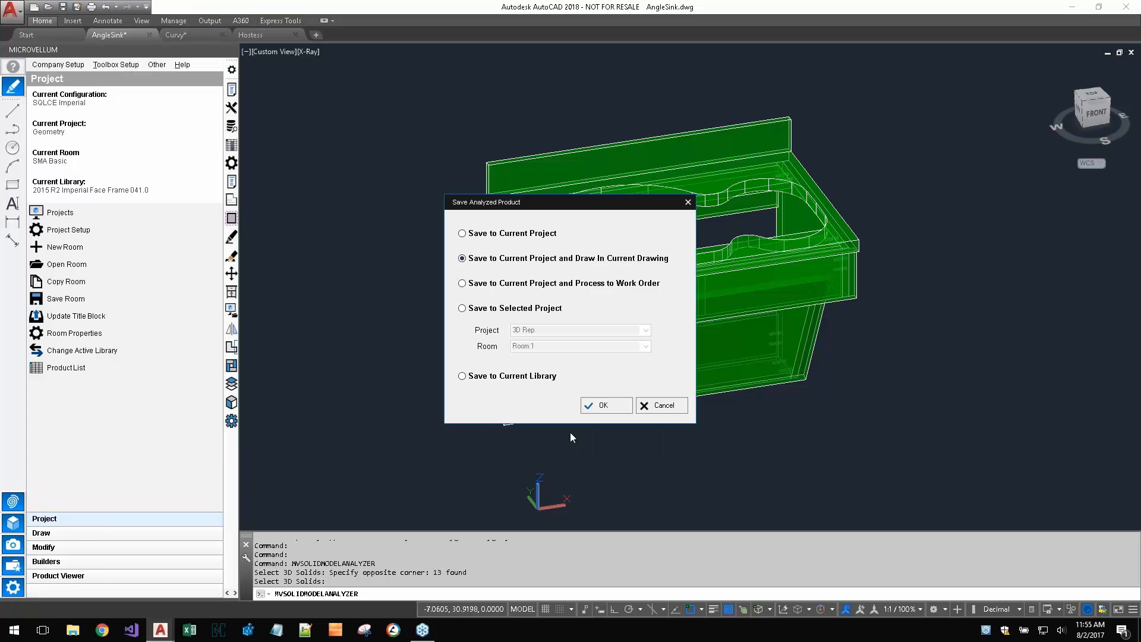
click(599, 404)
scroll(423, 449, down, 6)
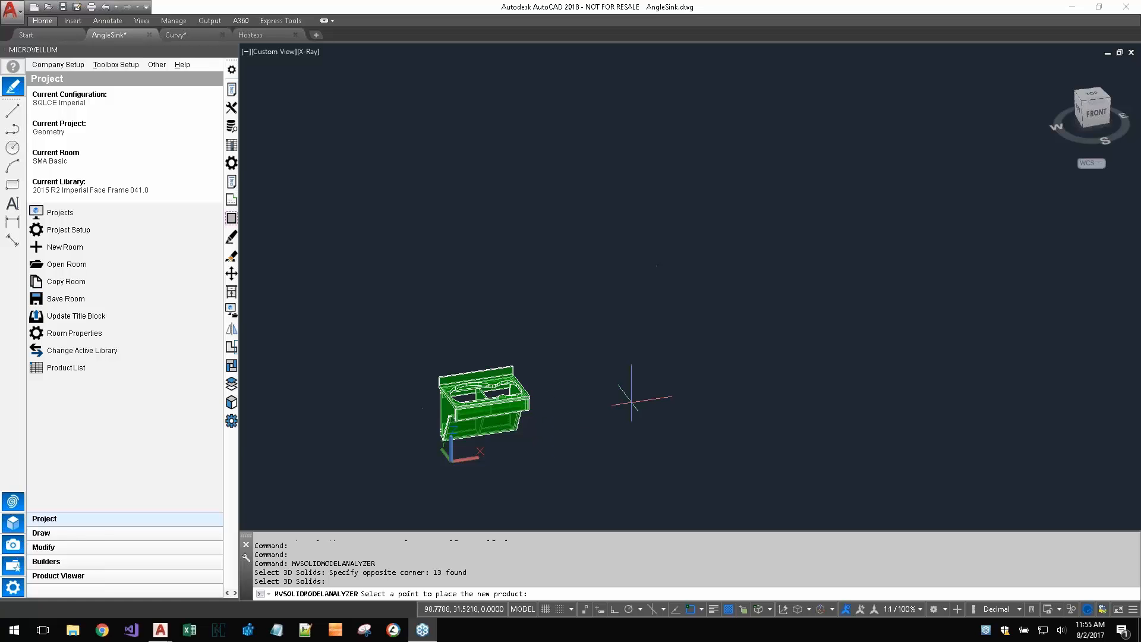
click(631, 402)
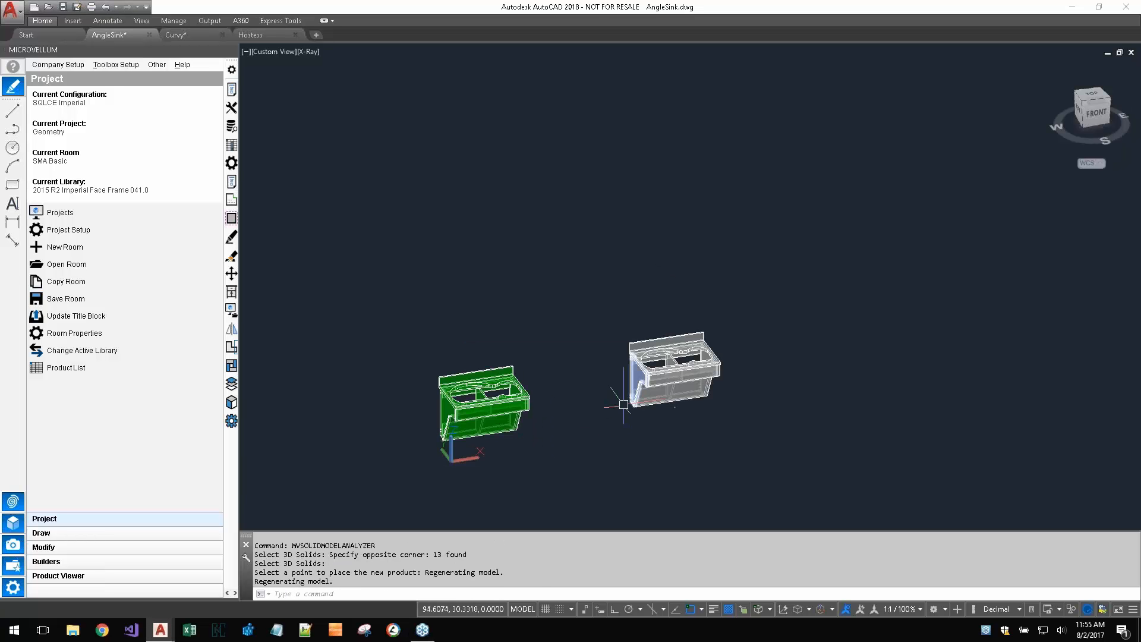
- Compare the newly drawn grey sink product with the original green solid model, including its side panel and dowel holes
scroll(618, 386, up, 6)
scroll(617, 393, down, 5)
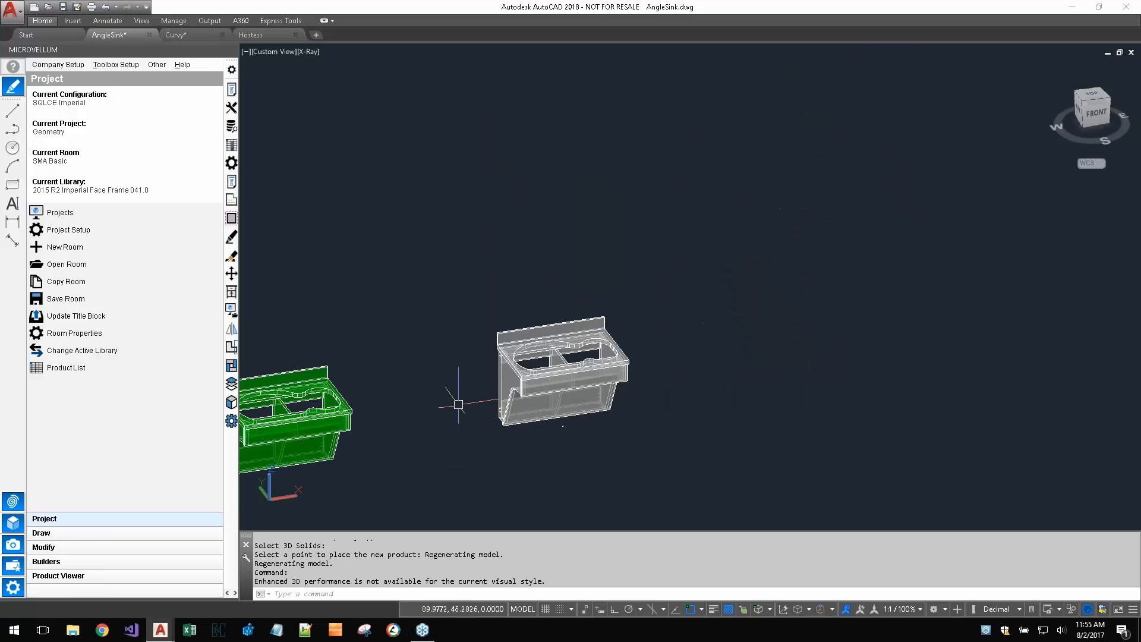
middle_drag(458, 418, 566, 337)
scroll(332, 357, up, 5)
scroll(333, 356, down, 5)
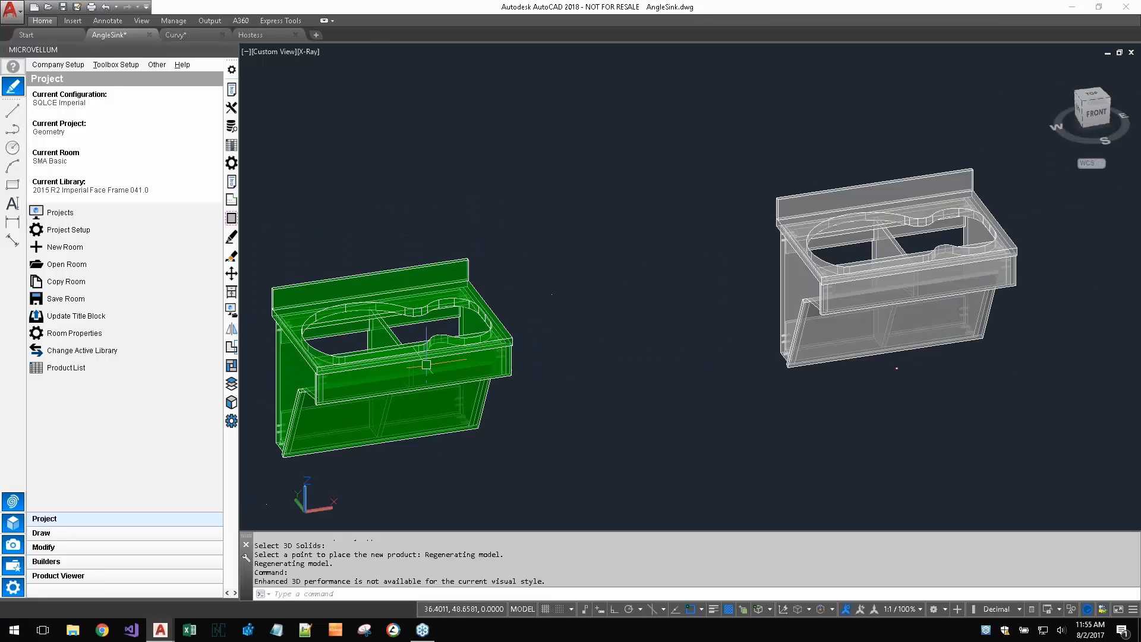
scroll(333, 357, up, 4)
scroll(326, 356, up, 4)
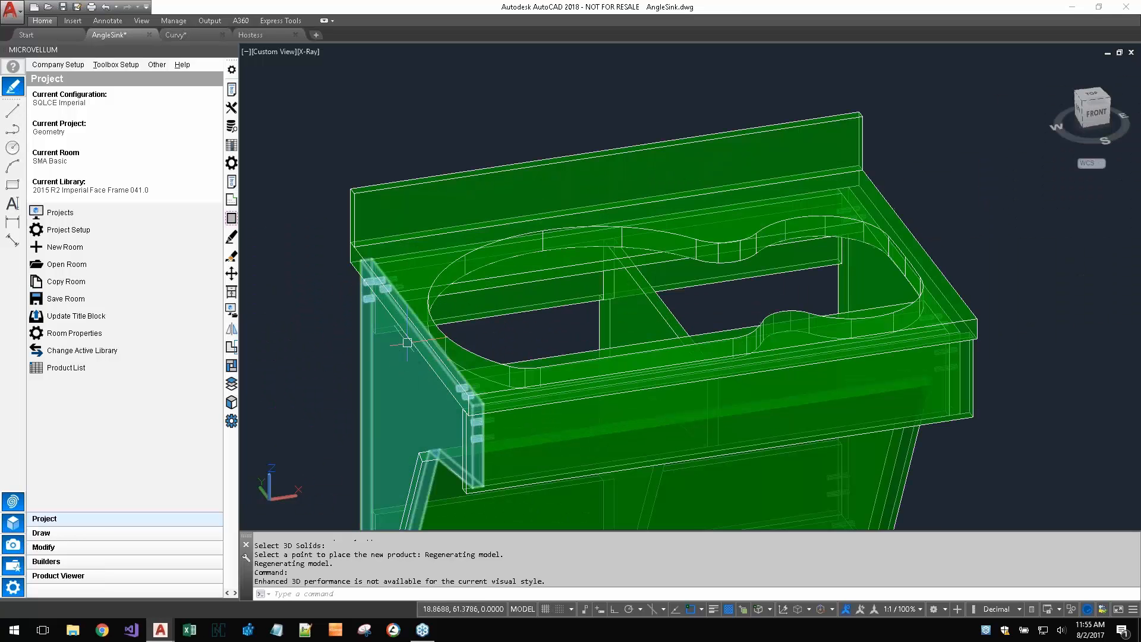
scroll(410, 284, down, 6)
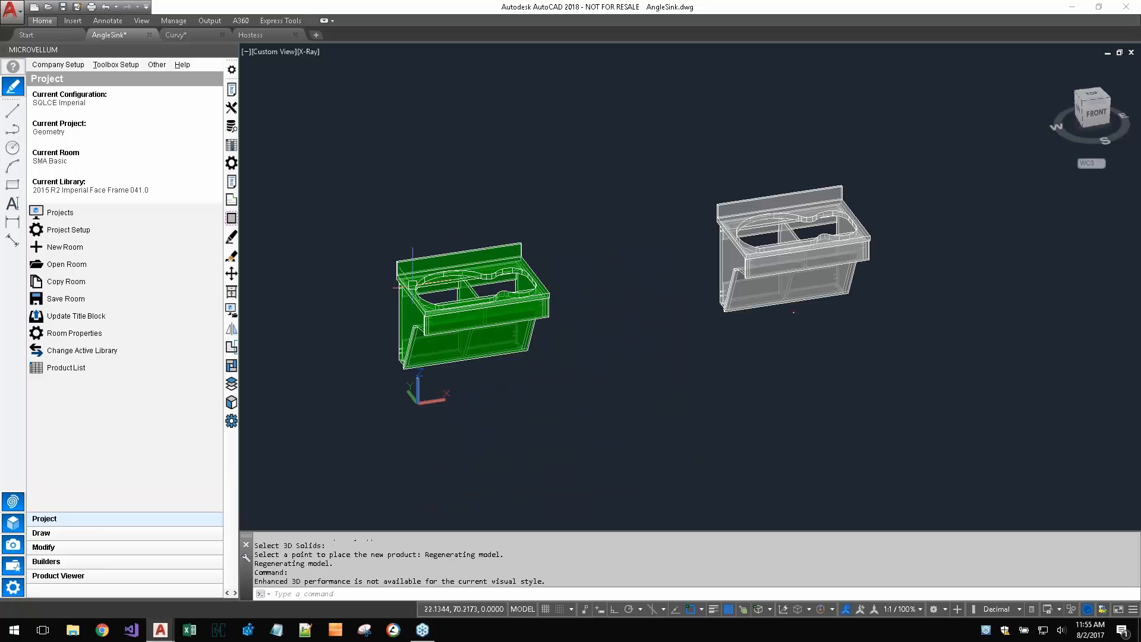
middle_drag(677, 309, 486, 429)
scroll(687, 341, up, 4)
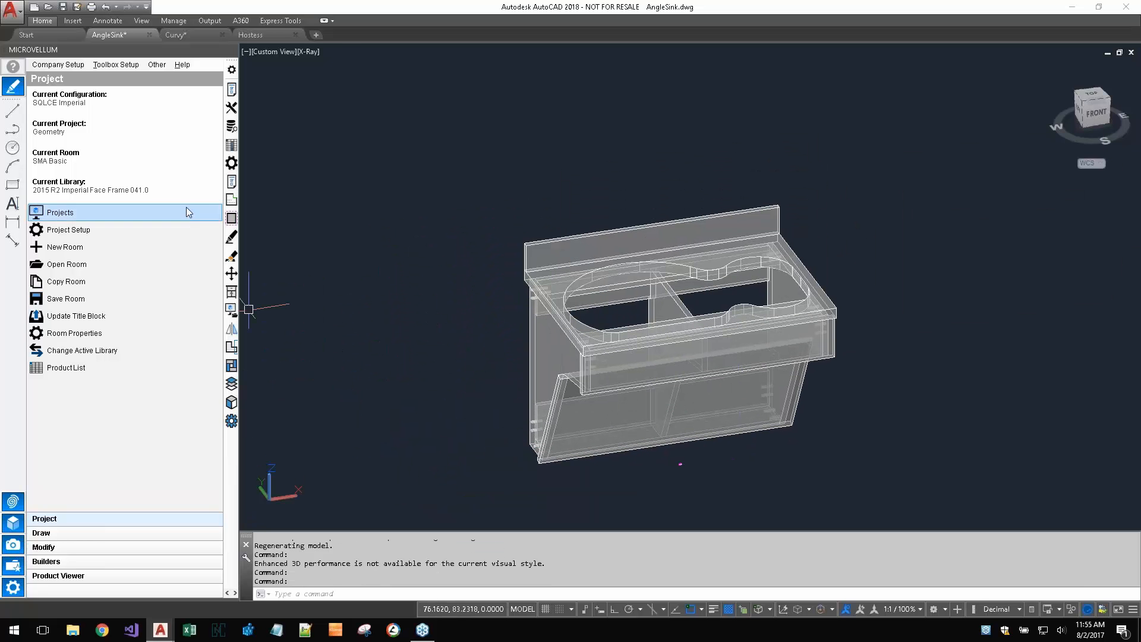
- Inspect the sink countertop's 2D part drawing with its cutout, and return to AngleSink.dwg with the single parts list closed
click(234, 201)
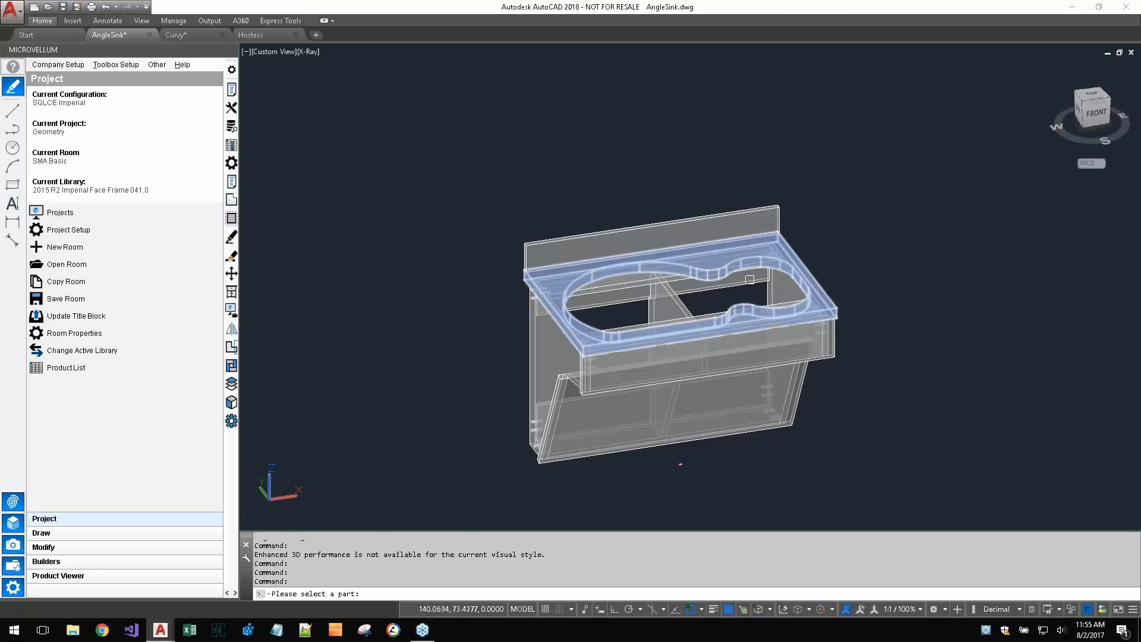
click(774, 253)
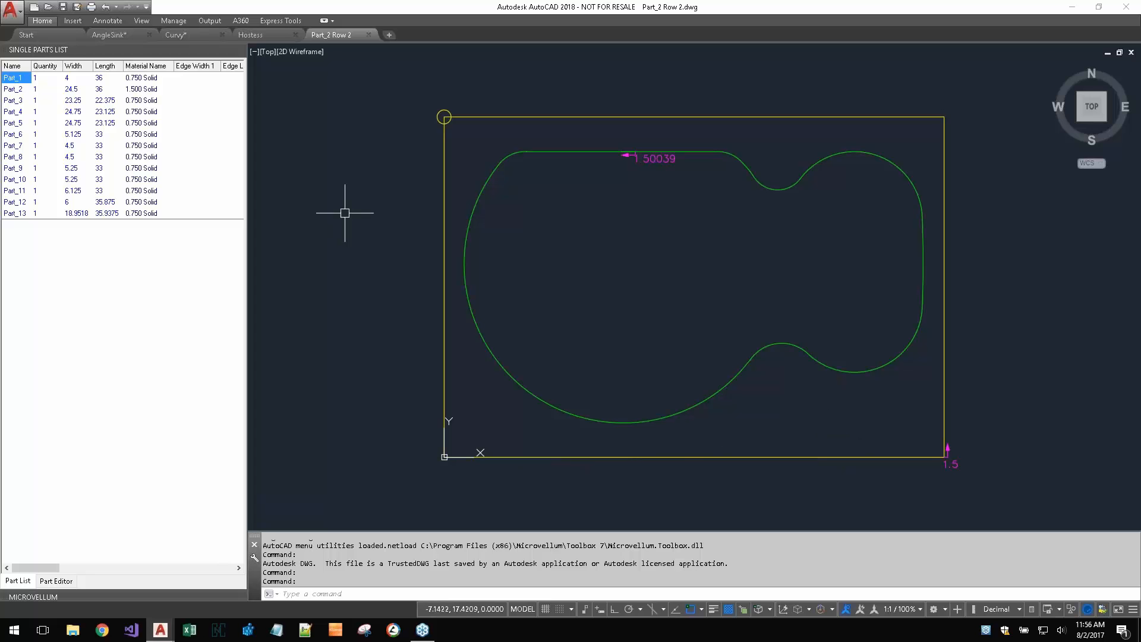
click(259, 35)
click(183, 35)
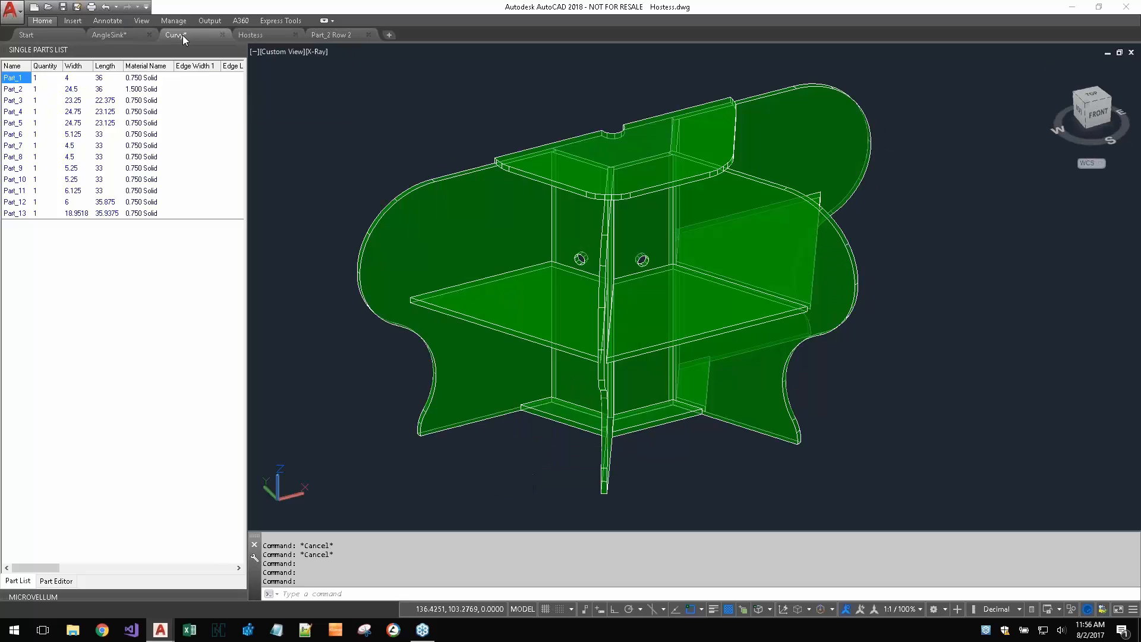
click(133, 34)
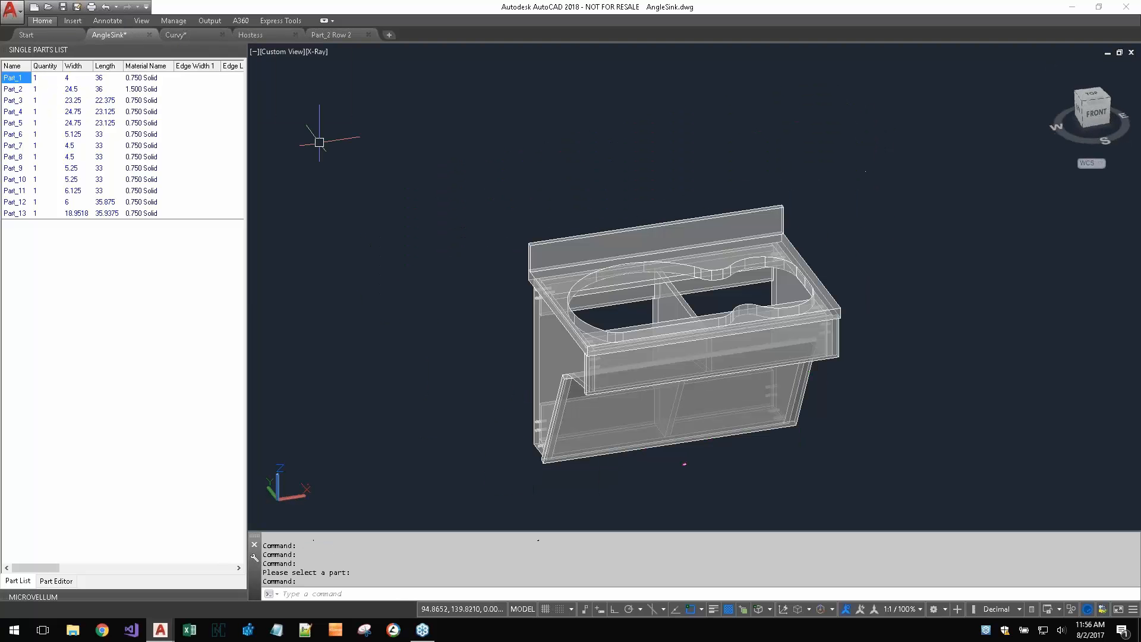
click(239, 49)
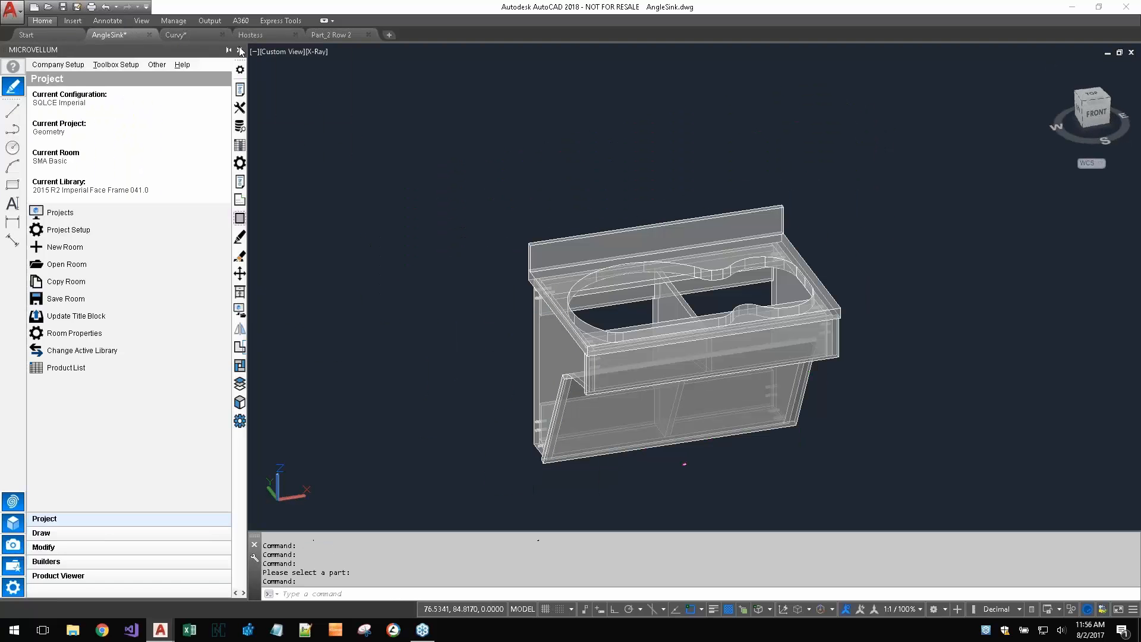
- Inspect the 2D part drawing of the sink's left angled side panel, and close the single parts list
click(240, 218)
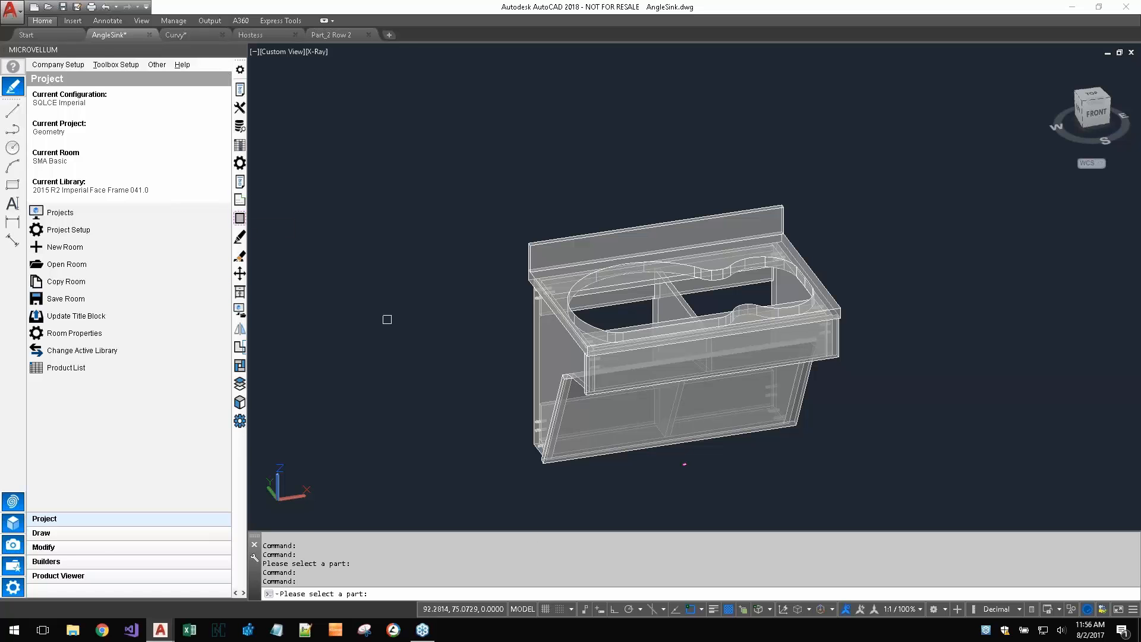
click(544, 355)
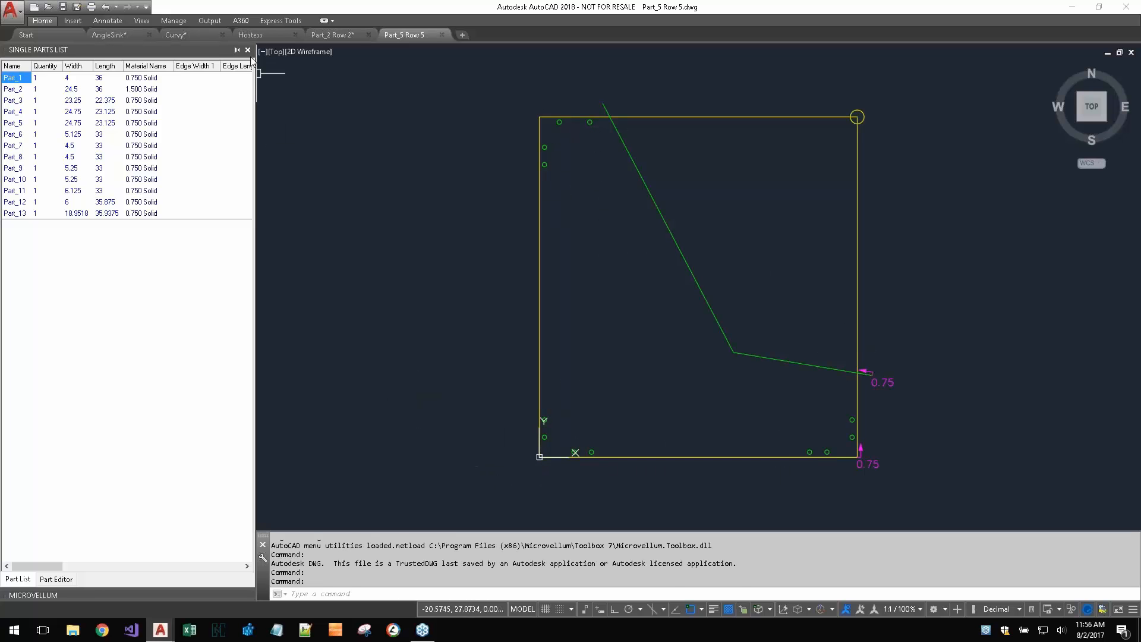
click(248, 50)
- Close the Part_2 Row 2 and Part_5 Row 5 drawings without saving, returning to Curvy.dwg
click(176, 34)
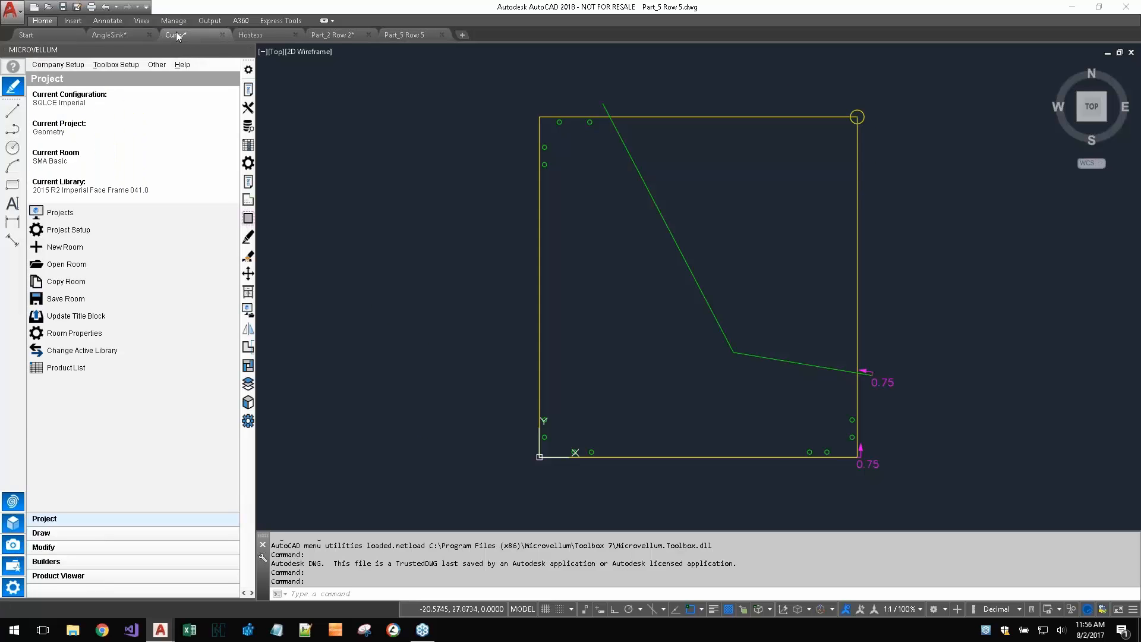
click(369, 35)
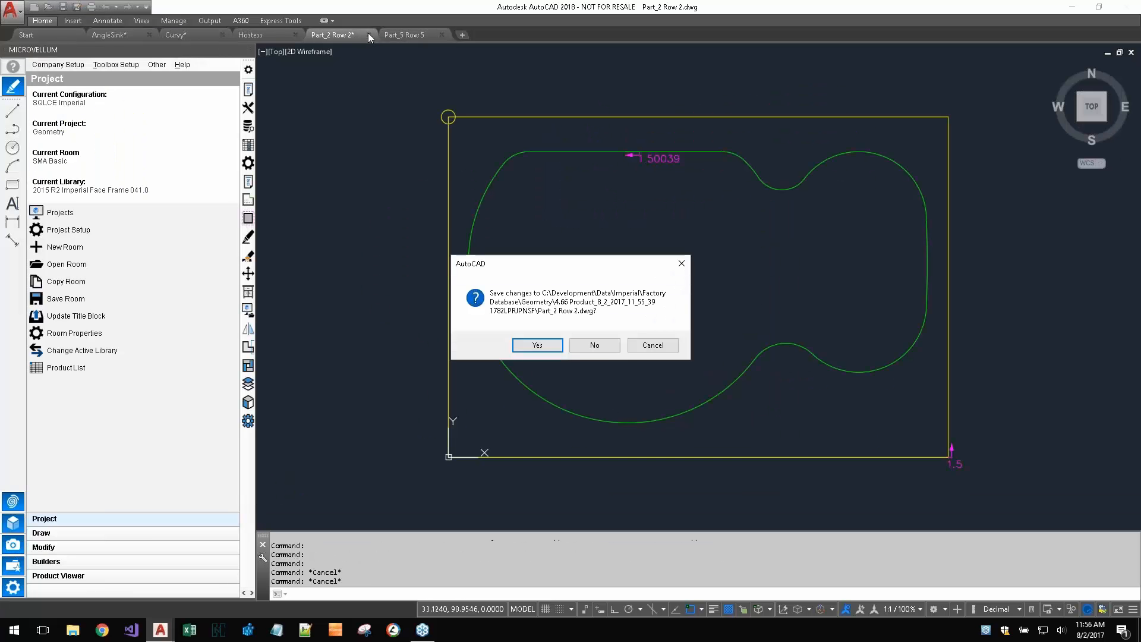
click(605, 350)
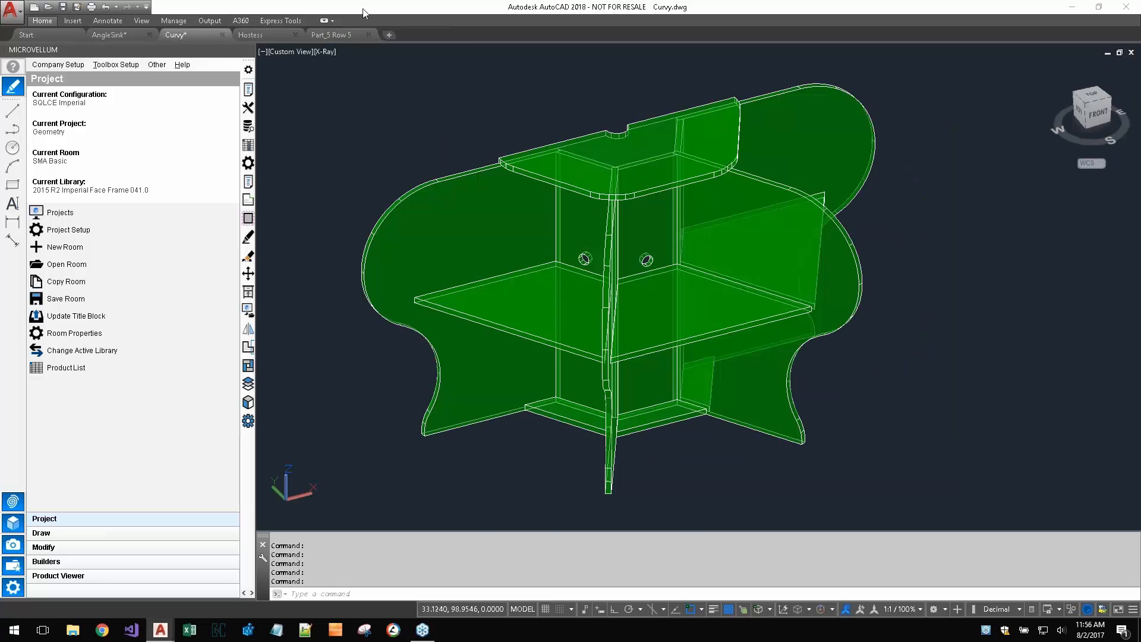
click(368, 35)
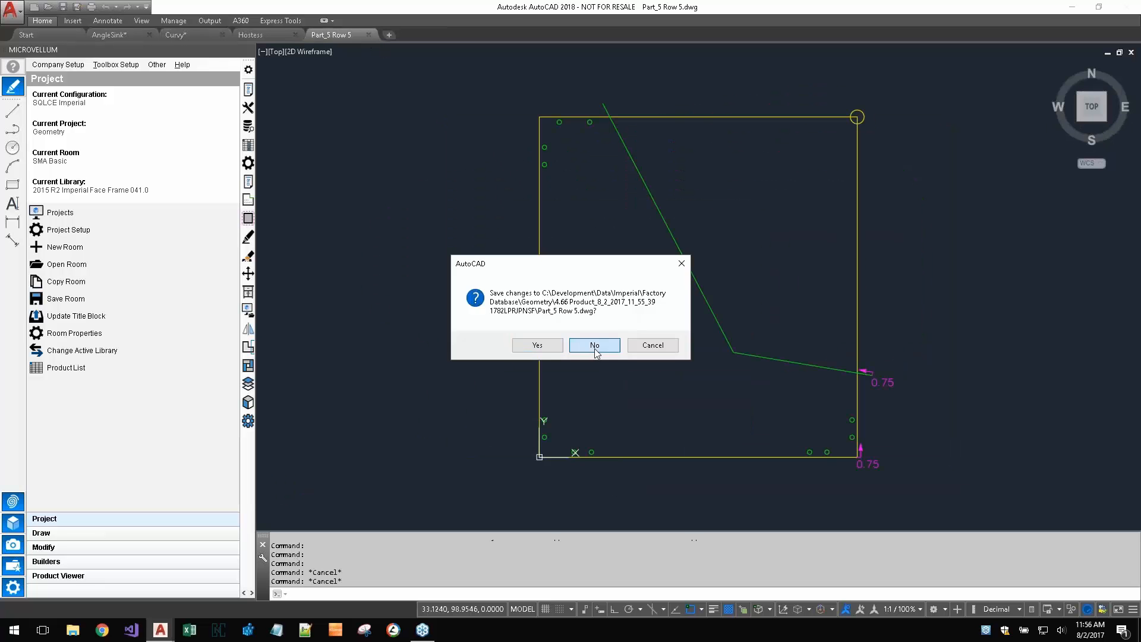
click(595, 345)
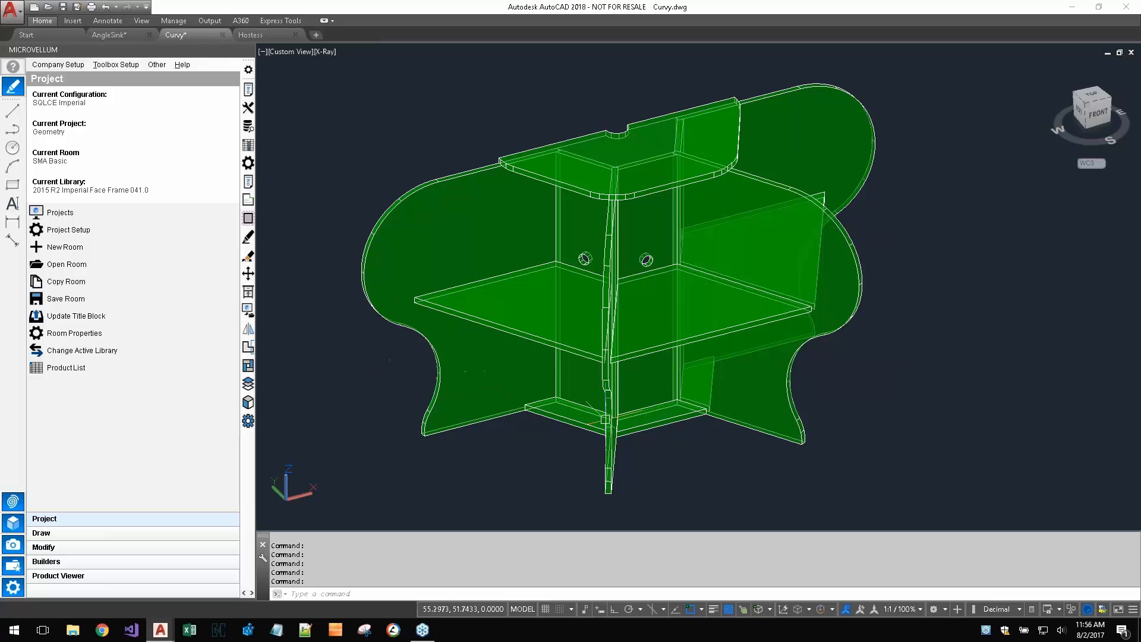
- Run the Solid Model Analyzer on all solids of the Curvy model and assign the 1.000 Solid sheet material
shift+middle_drag(810, 441, 753, 403)
shift+middle_drag(802, 414, 865, 424)
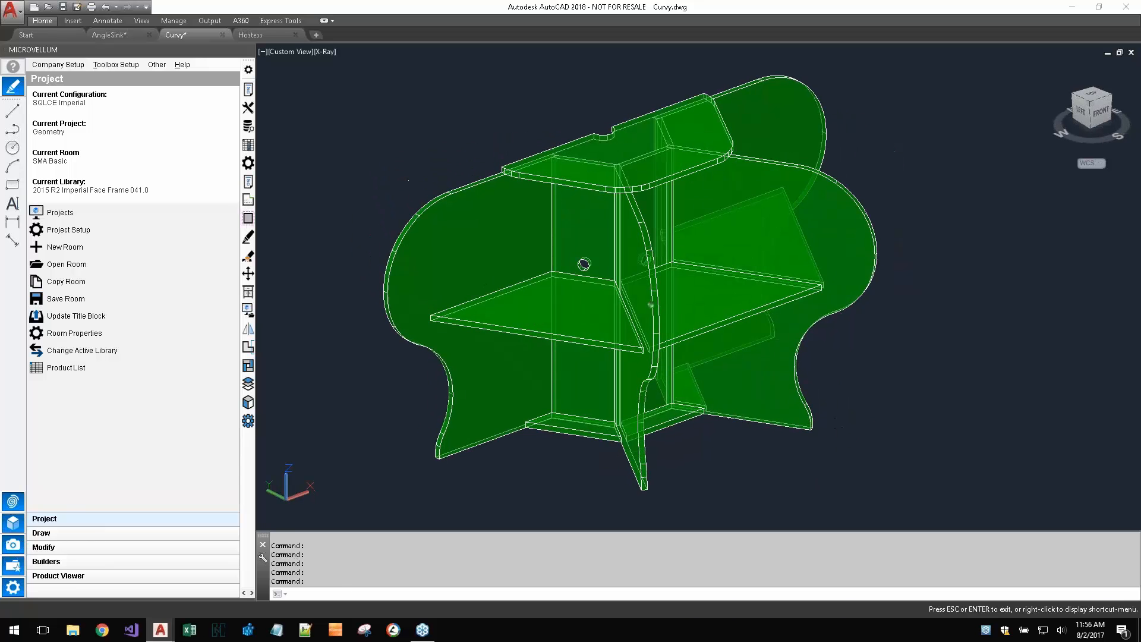
shift+middle_drag(780, 472, 771, 468)
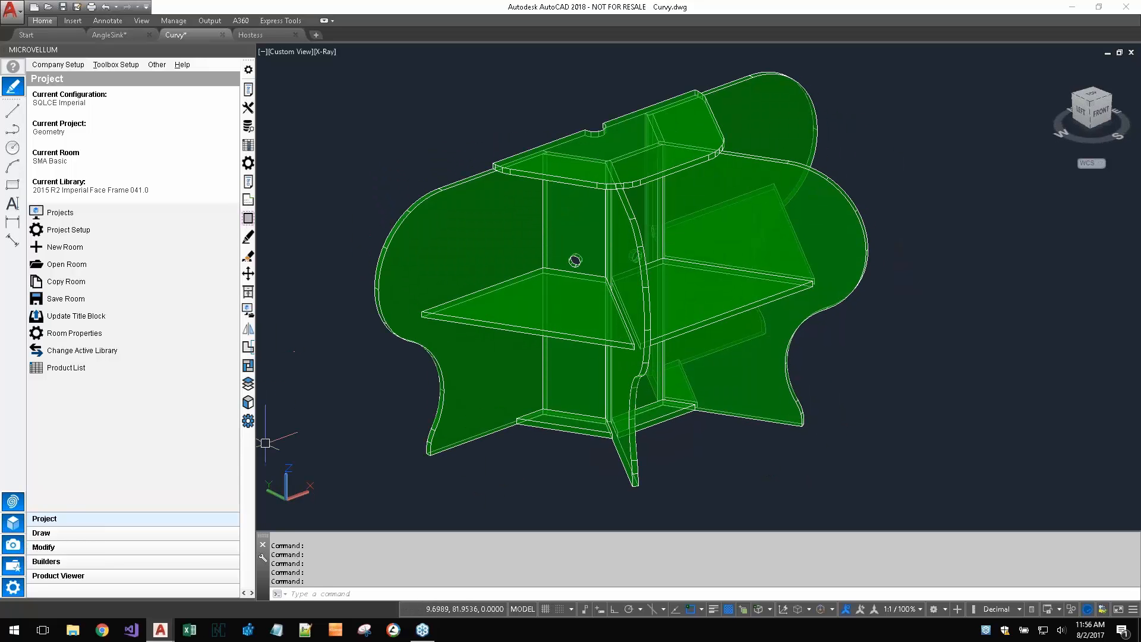
click(248, 421)
click(924, 104)
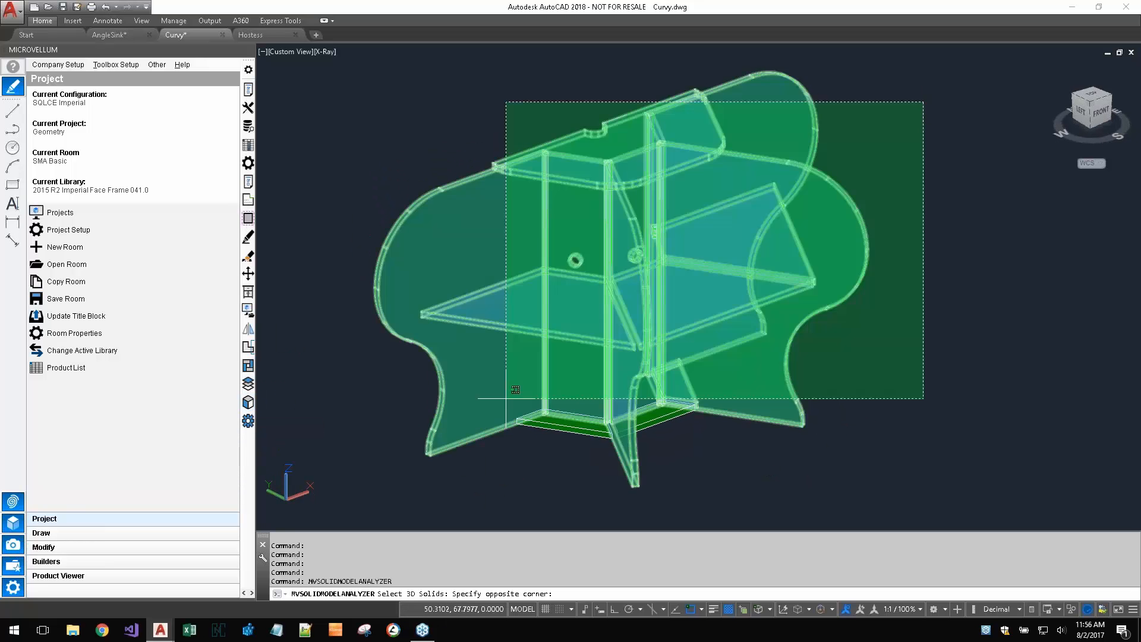
click(369, 510)
key(Return)
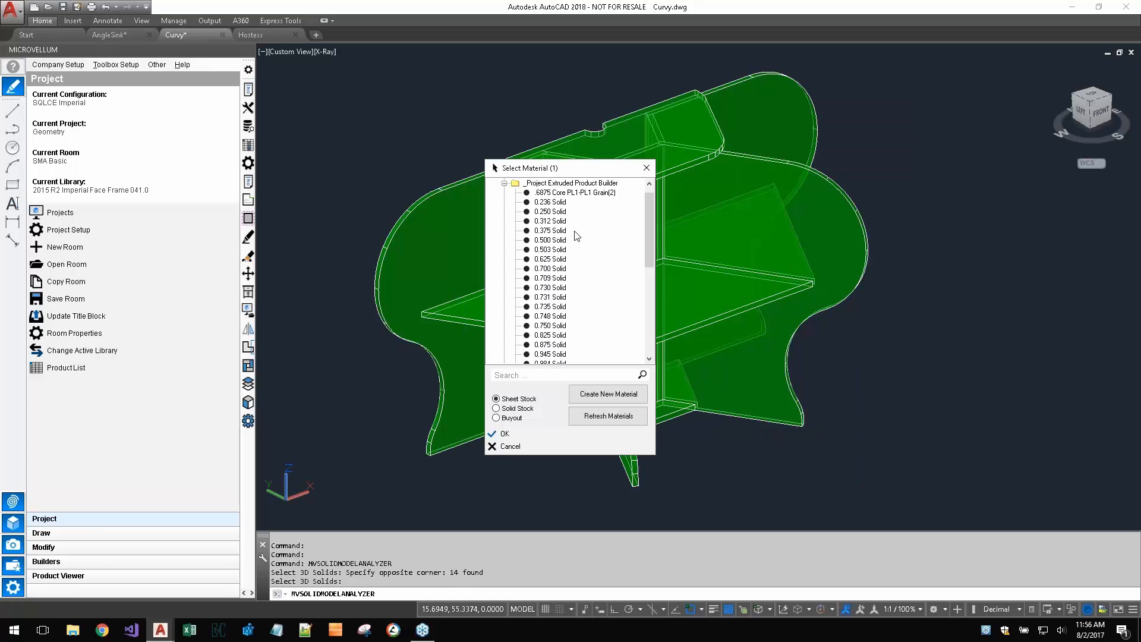
scroll(576, 323, down, 2)
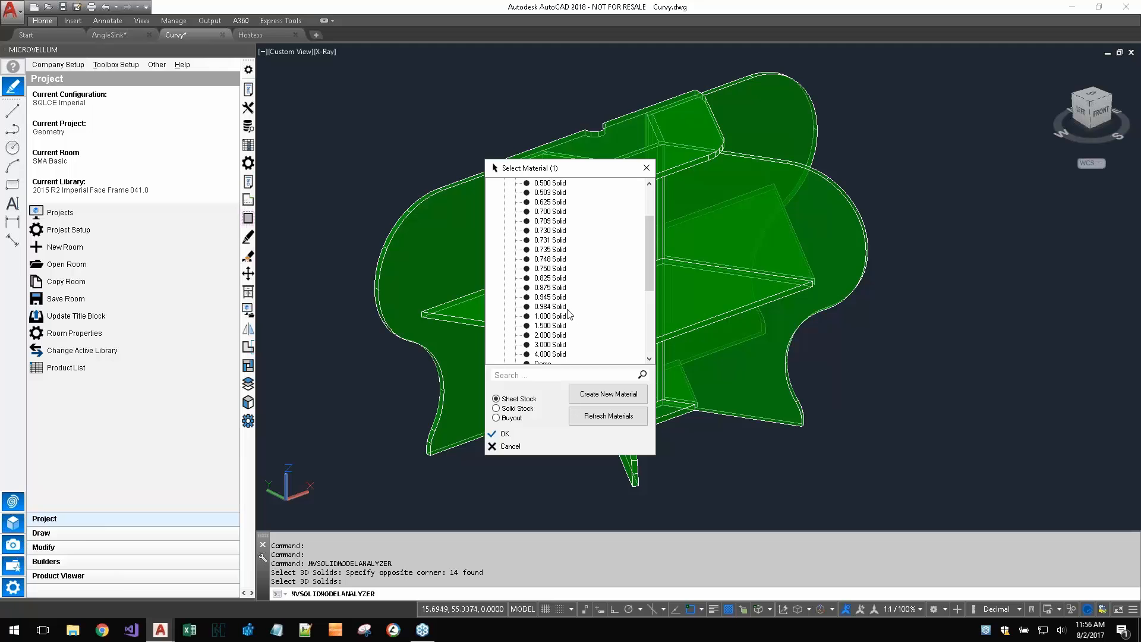
double_click(568, 315)
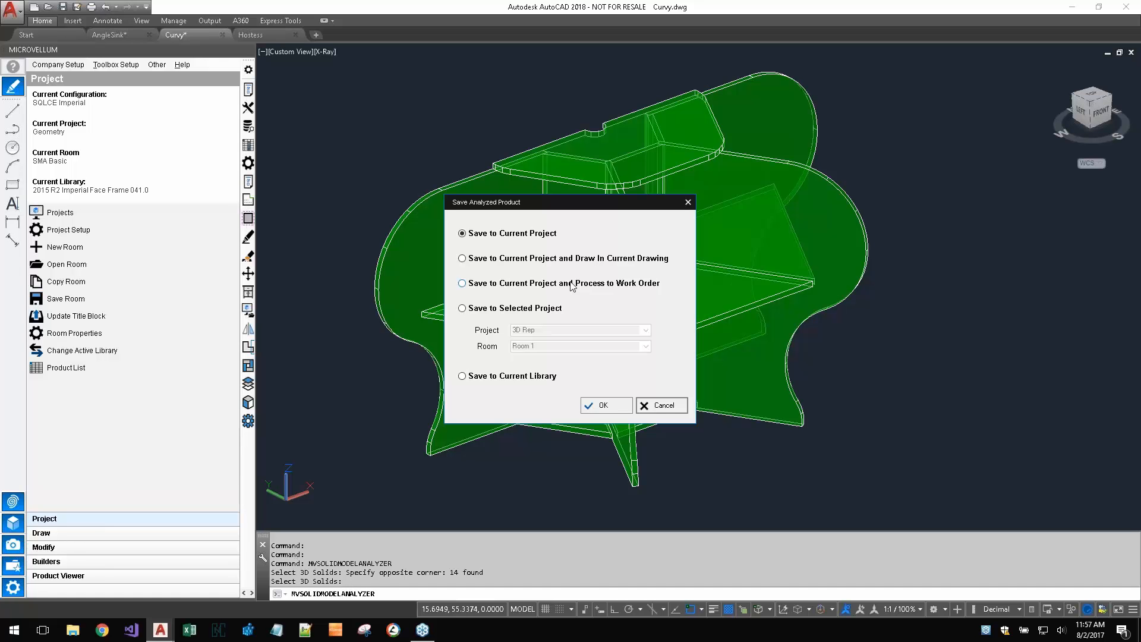
- Save the analyzed Curvy product to the current project, draw it in the current drawing, and place it beside the green model
click(595, 259)
click(612, 406)
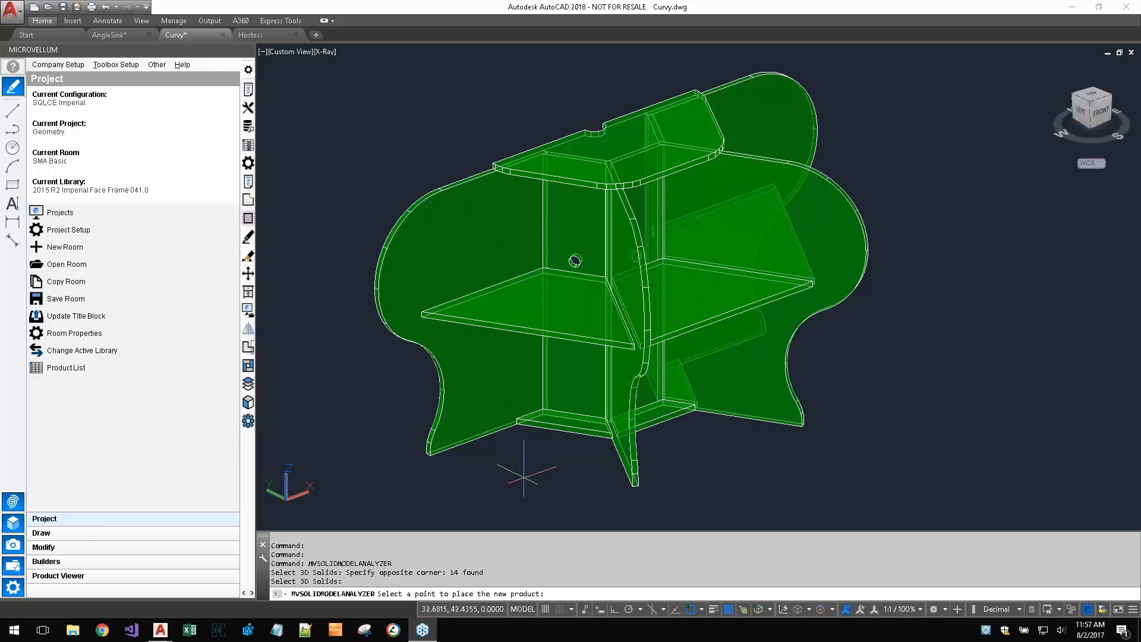
scroll(523, 471, down, 6)
click(707, 414)
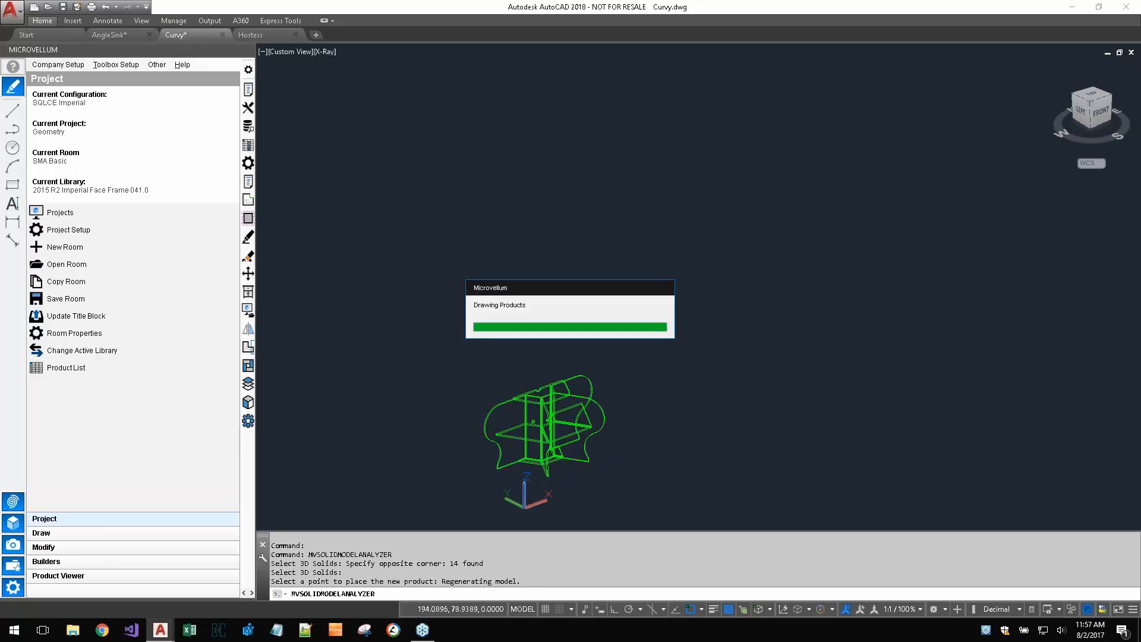
- Inspect the 2D part drawing of the left curved panel of the newly drawn grey product
scroll(692, 315, up, 5)
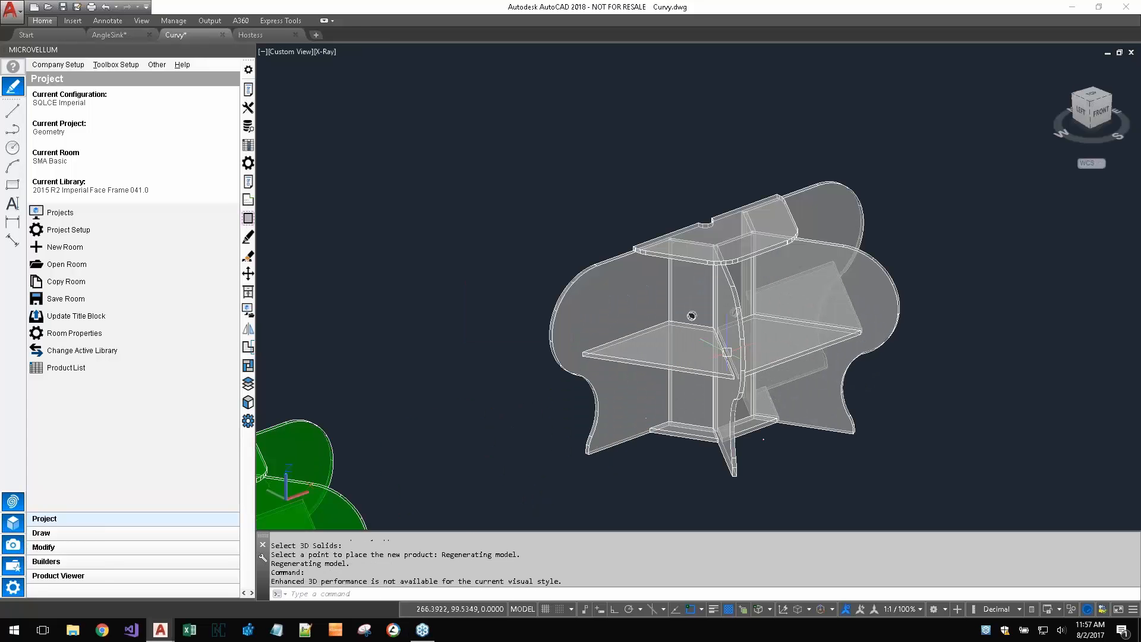
middle_drag(852, 423, 799, 408)
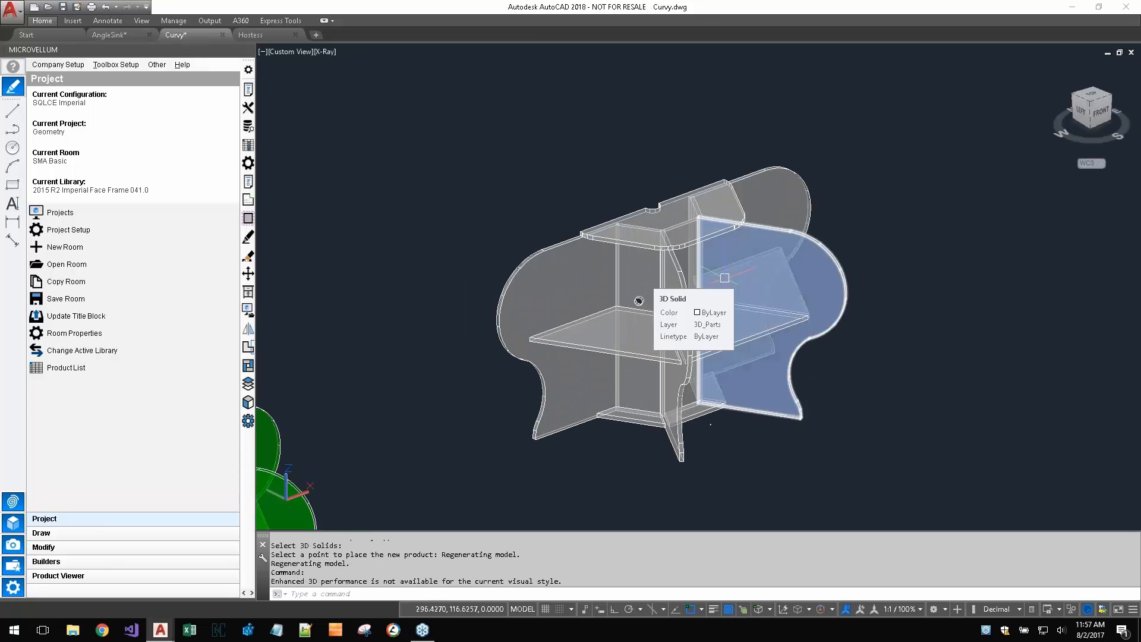
click(247, 200)
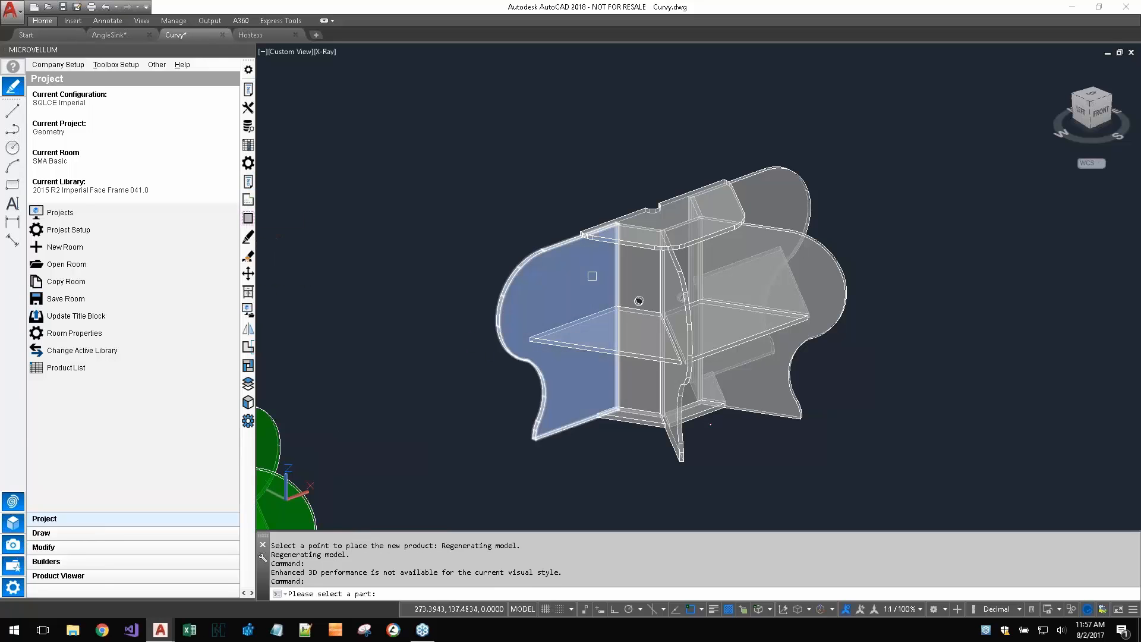
click(591, 276)
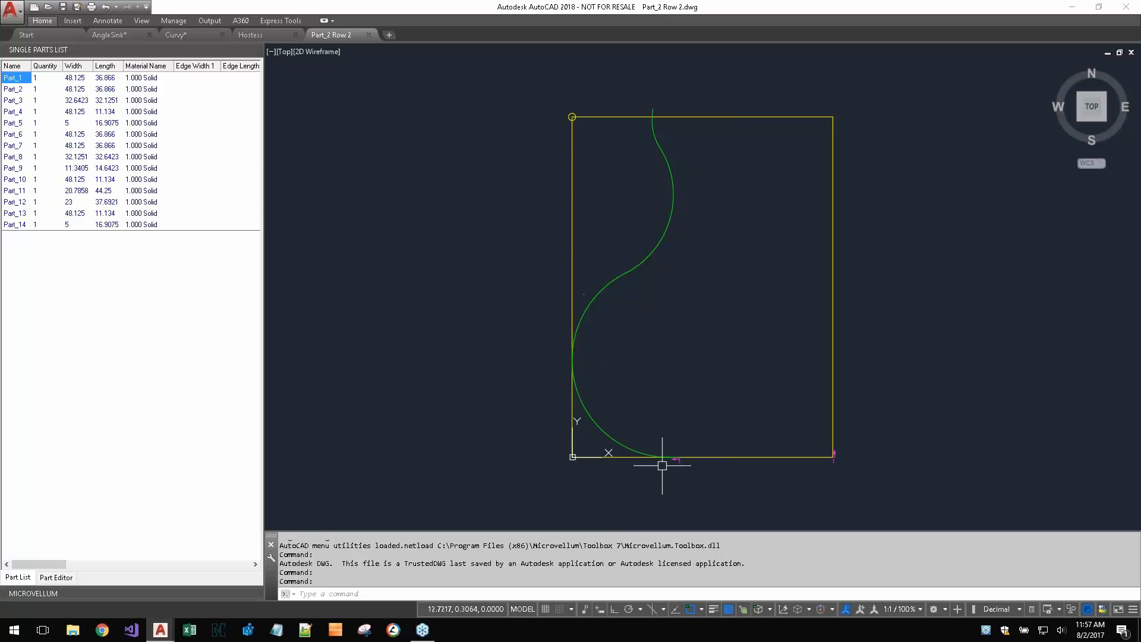
scroll(676, 459, up, 4)
scroll(675, 456, down, 4)
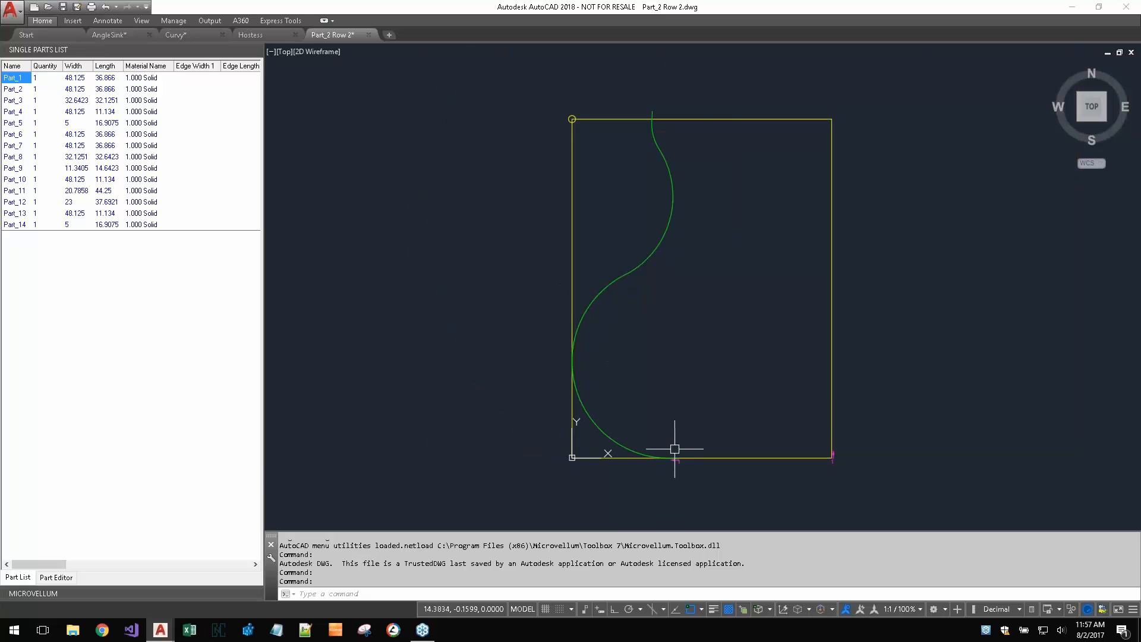
middle_drag(719, 339, 707, 363)
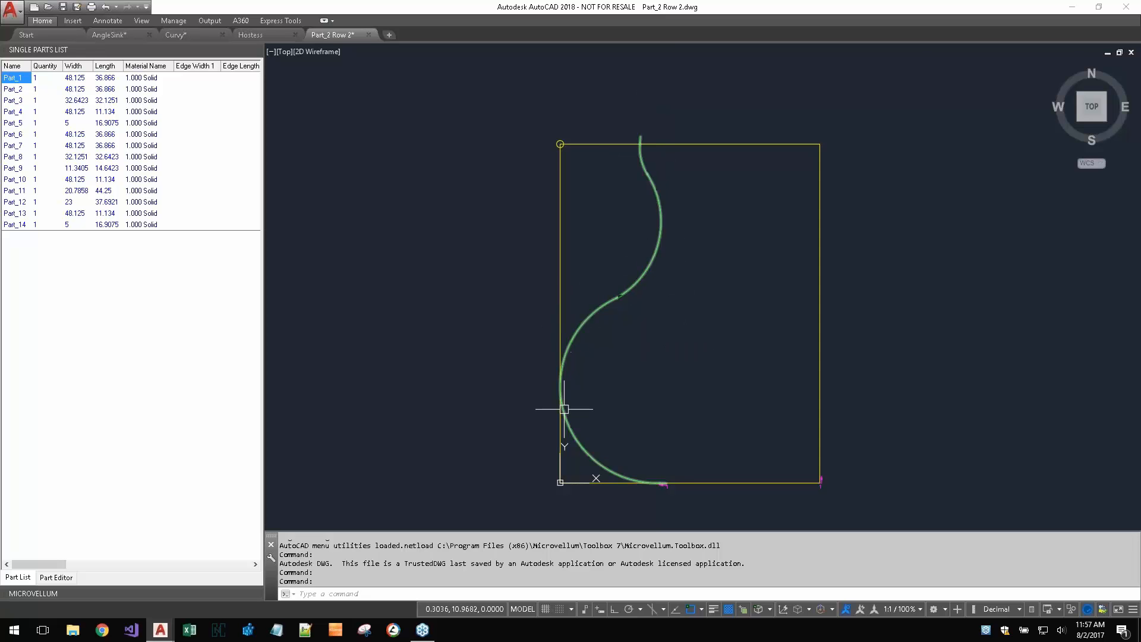
- Switch to Hostess.dwg with the whole hostess station in view, and close the single parts list
click(255, 34)
click(188, 36)
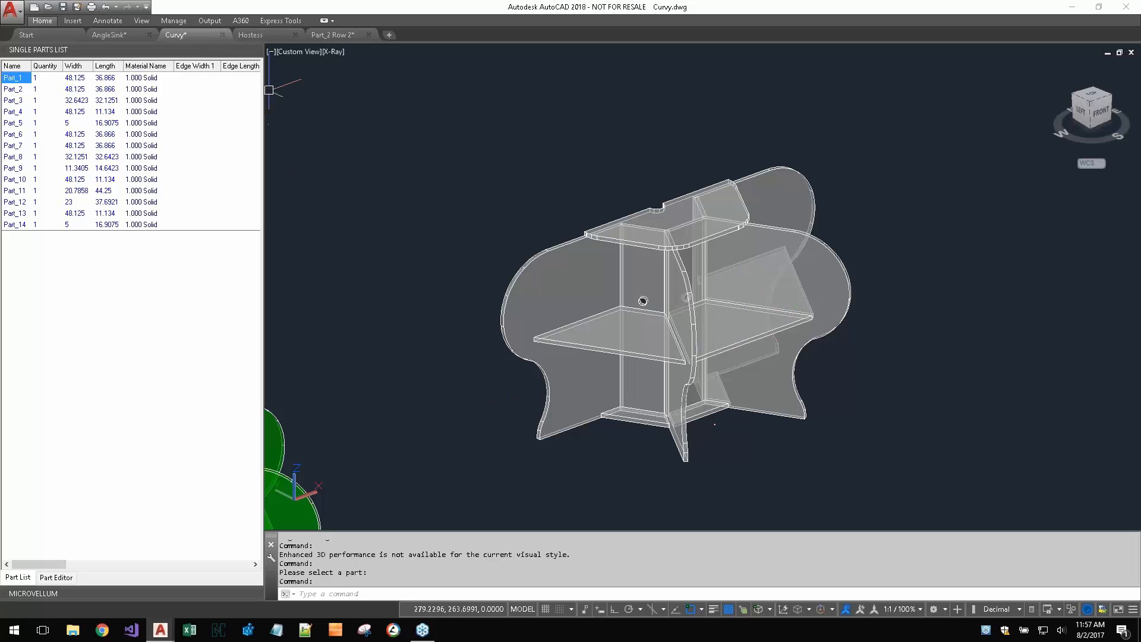
click(259, 35)
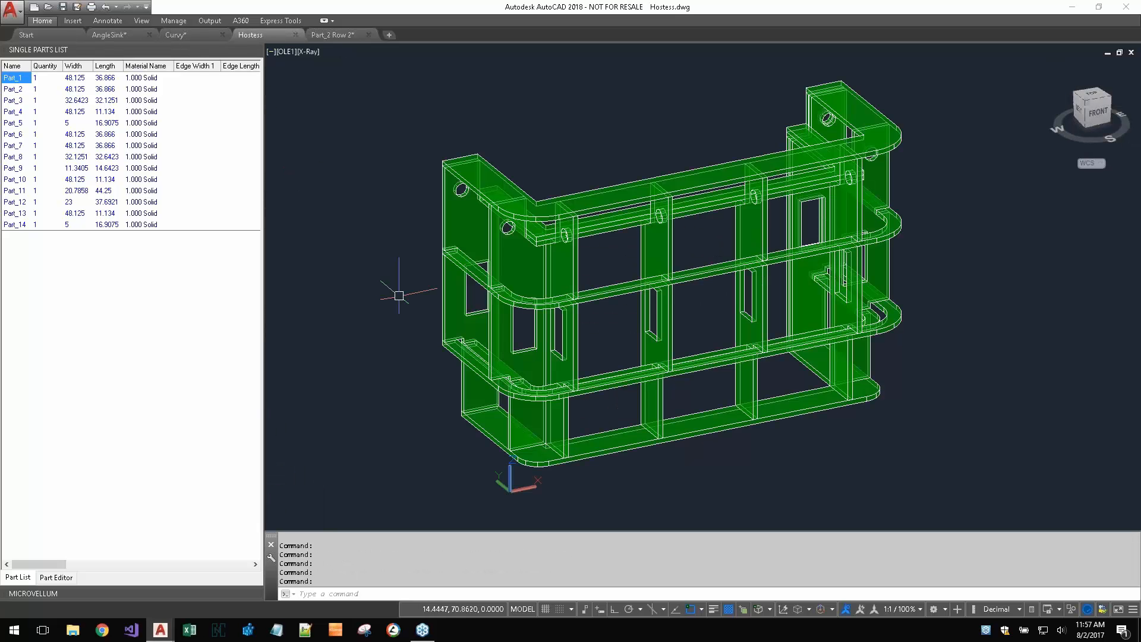
scroll(385, 289, down, 2)
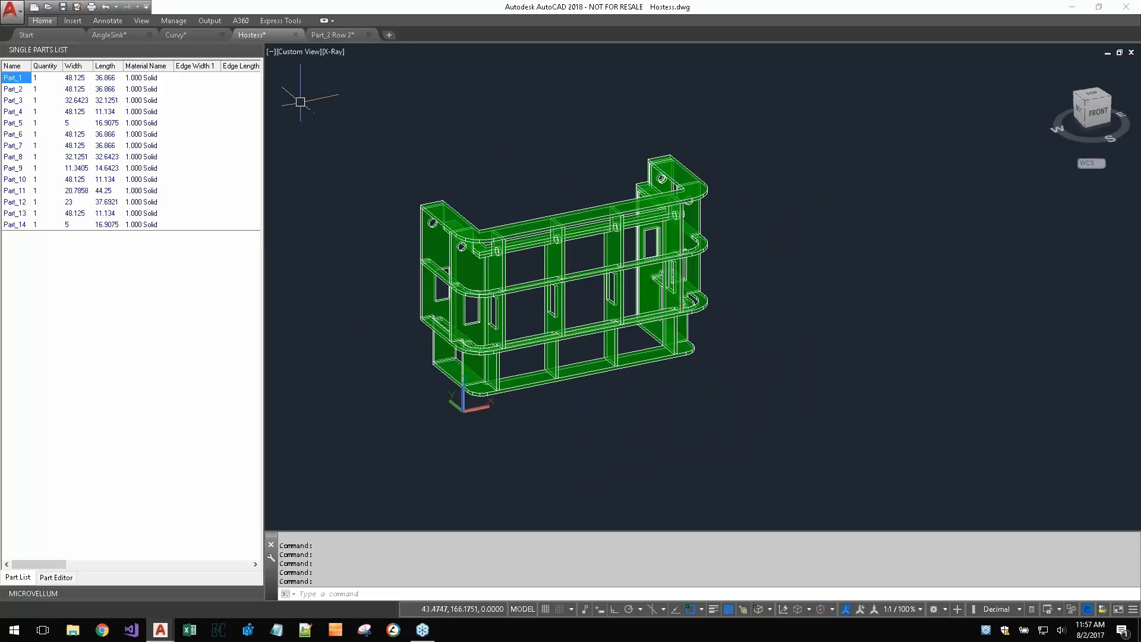
click(257, 51)
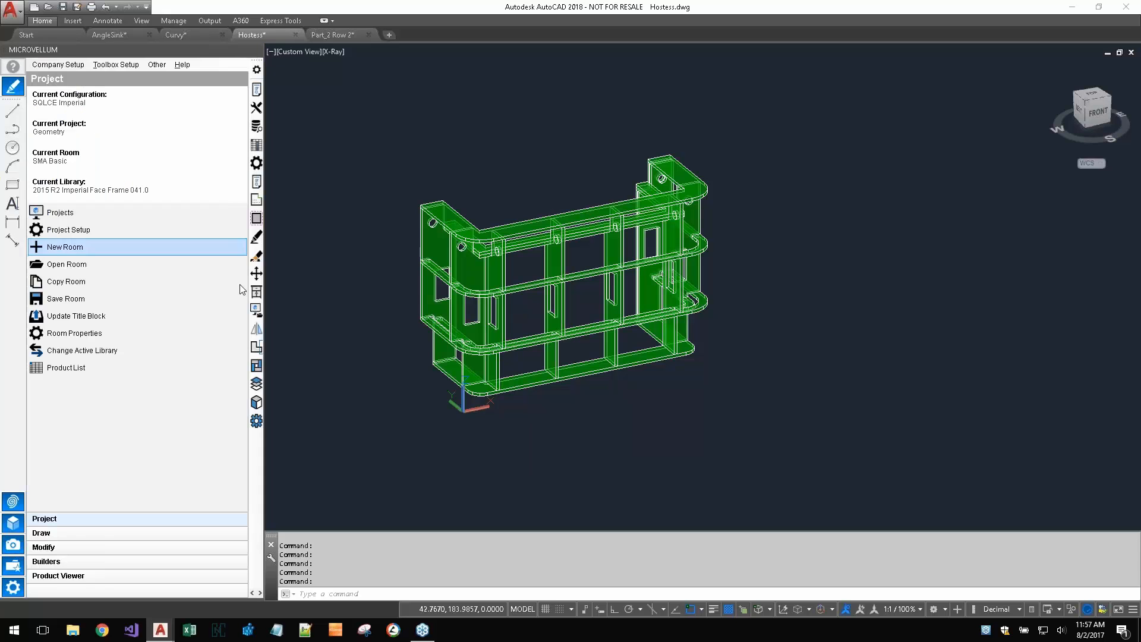
click(258, 238)
click(758, 137)
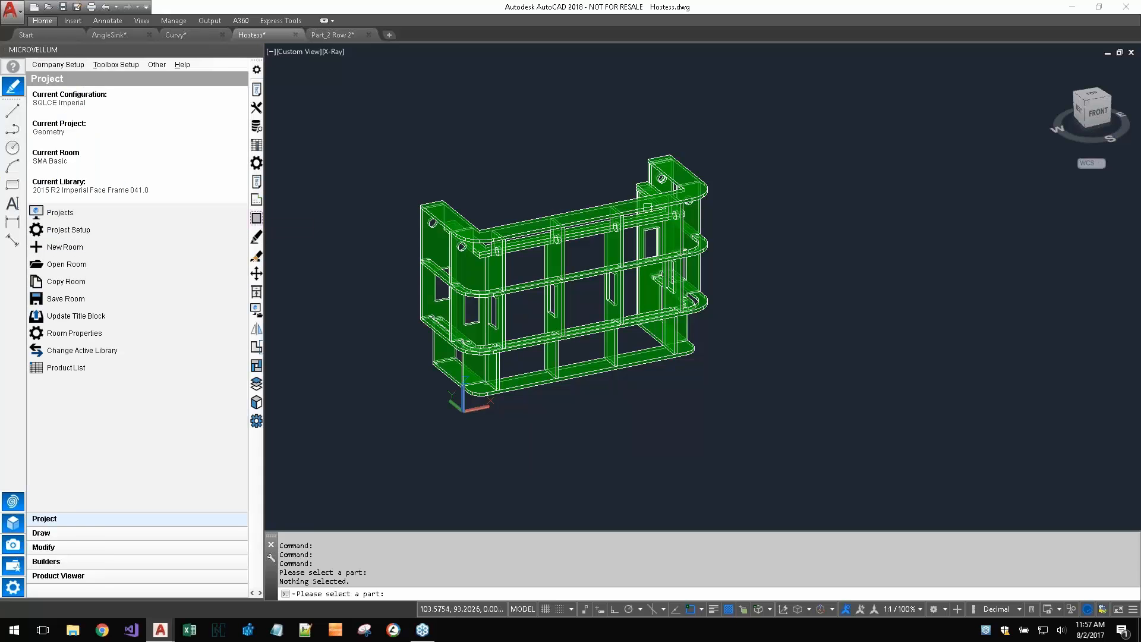
key(Escape)
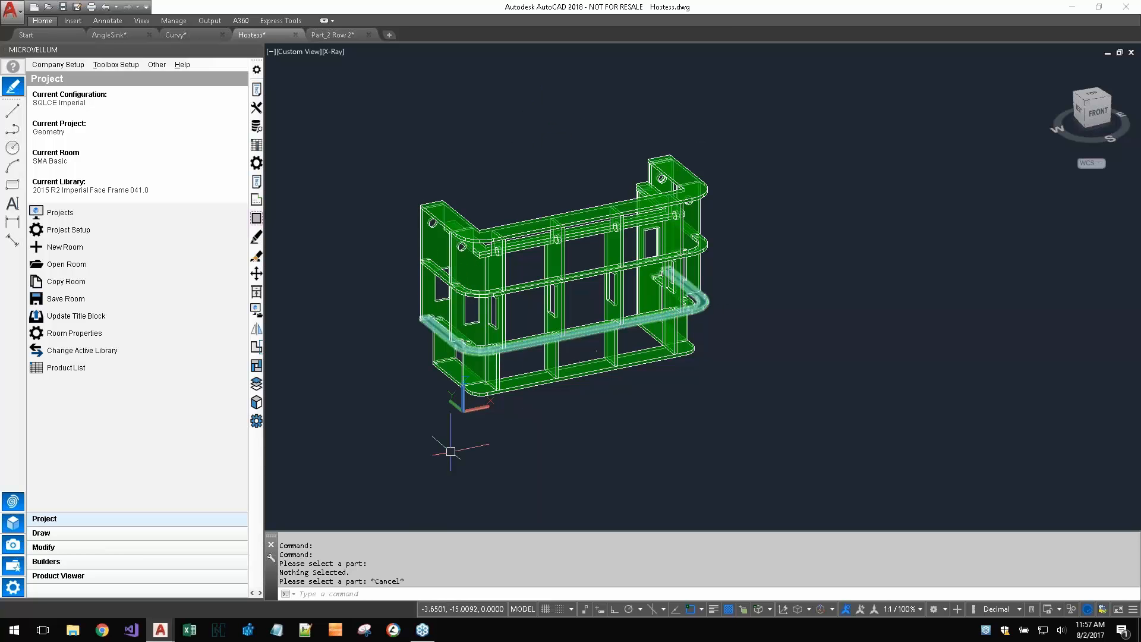
- Run the Solid Model Analyzer on all solids of the hostess station and assign the 0.709 Solid sheet material
click(256, 403)
click(731, 127)
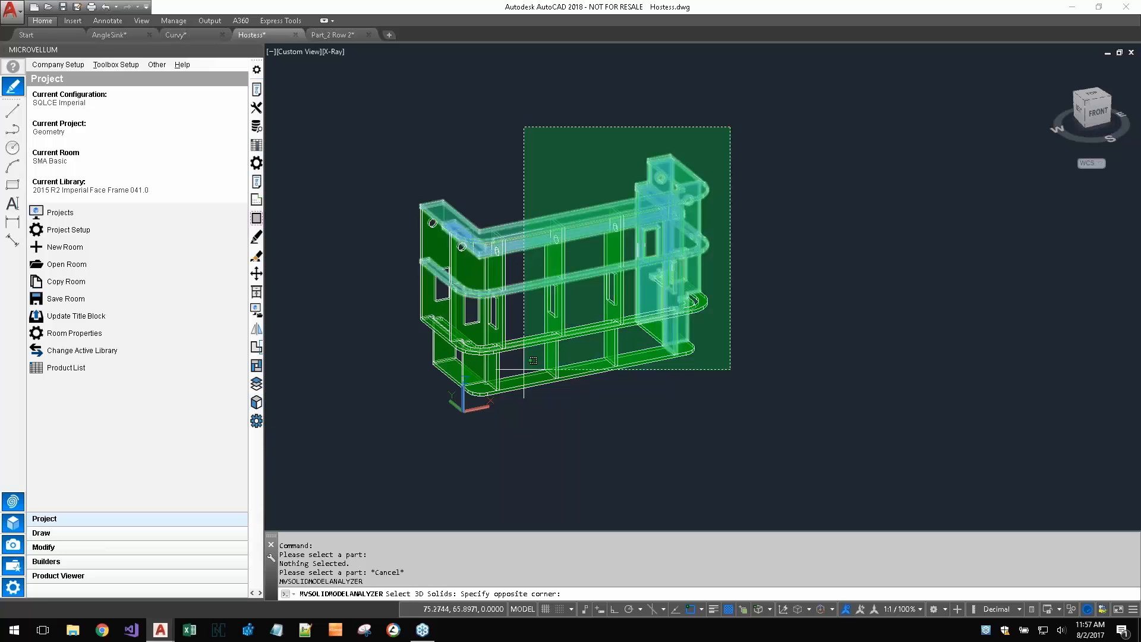
click(405, 417)
key(Return)
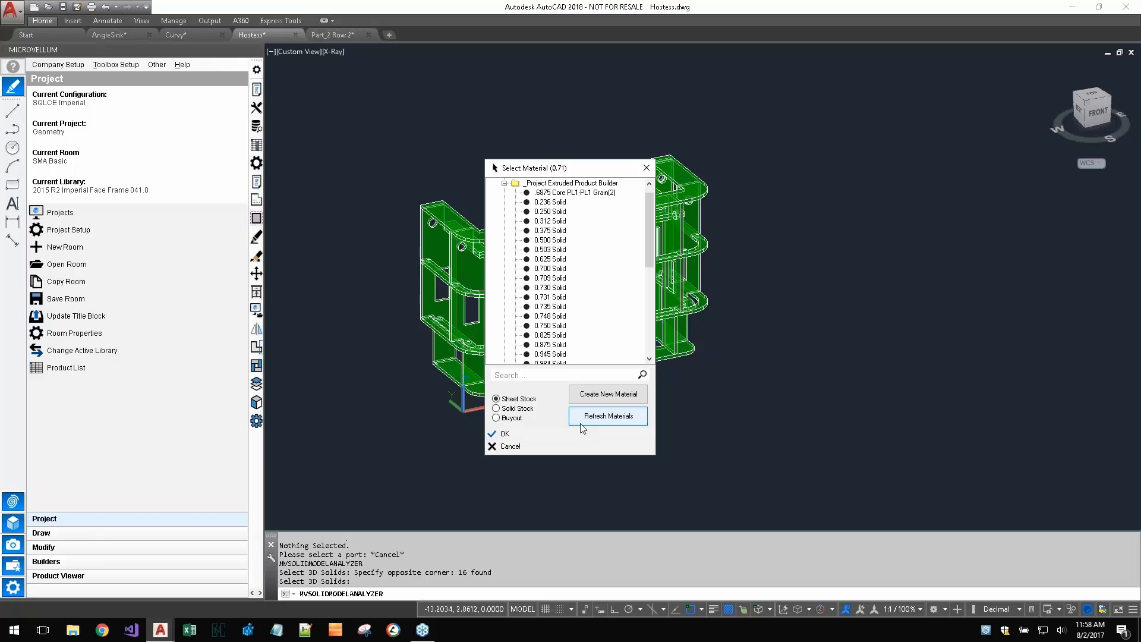
double_click(554, 277)
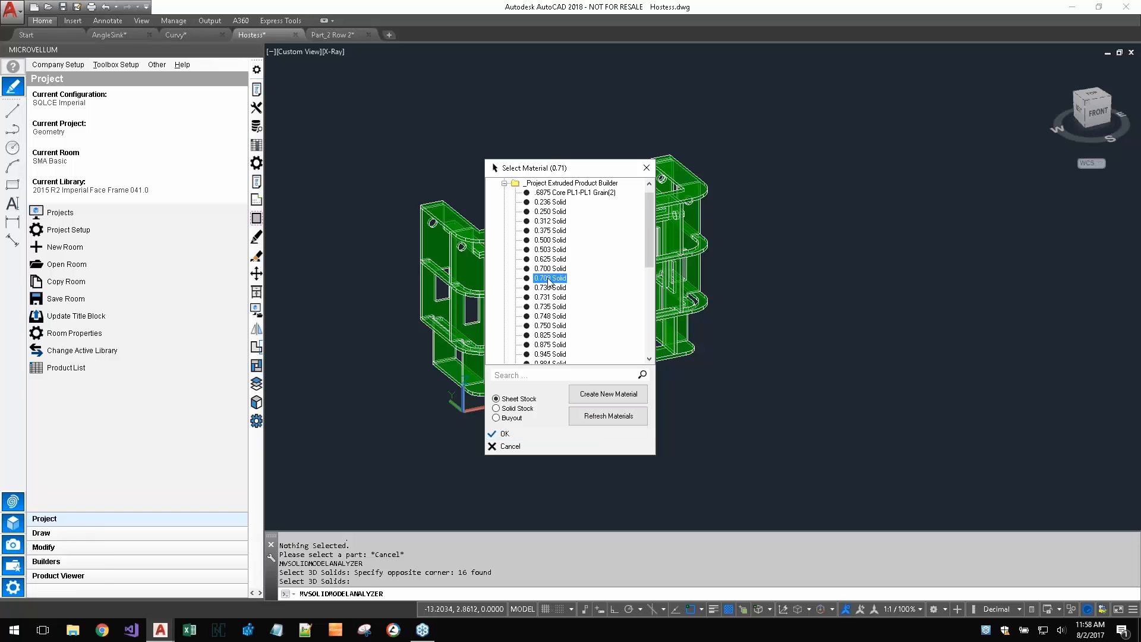
- Save the analyzed hostess station to the current project, draw it in the current drawing, and place it beside the original
click(654, 261)
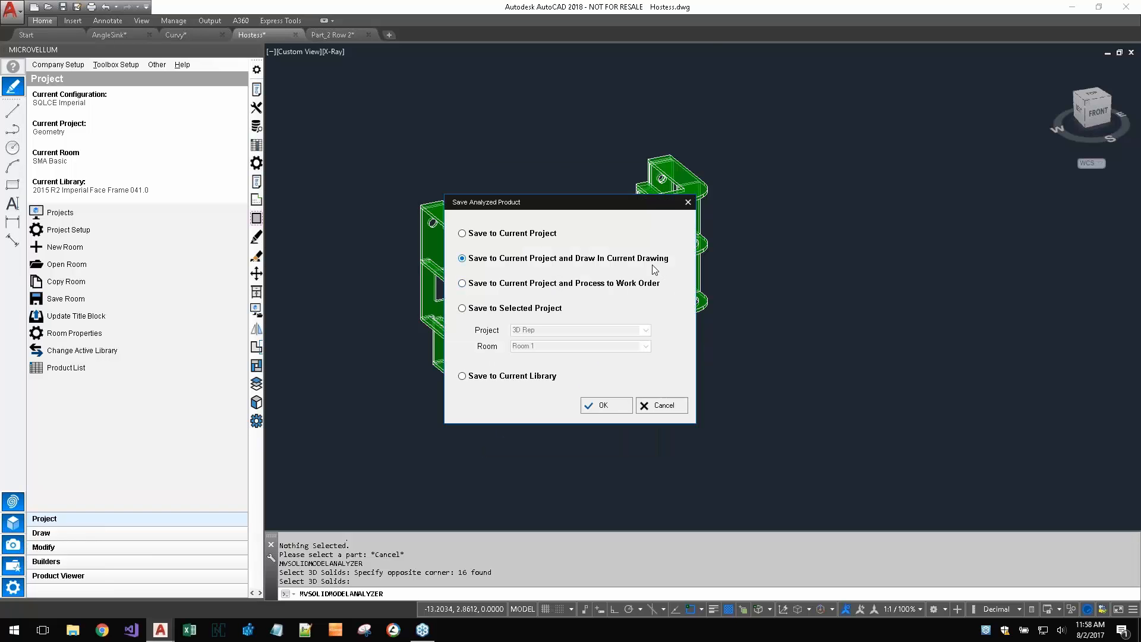
click(613, 406)
click(839, 313)
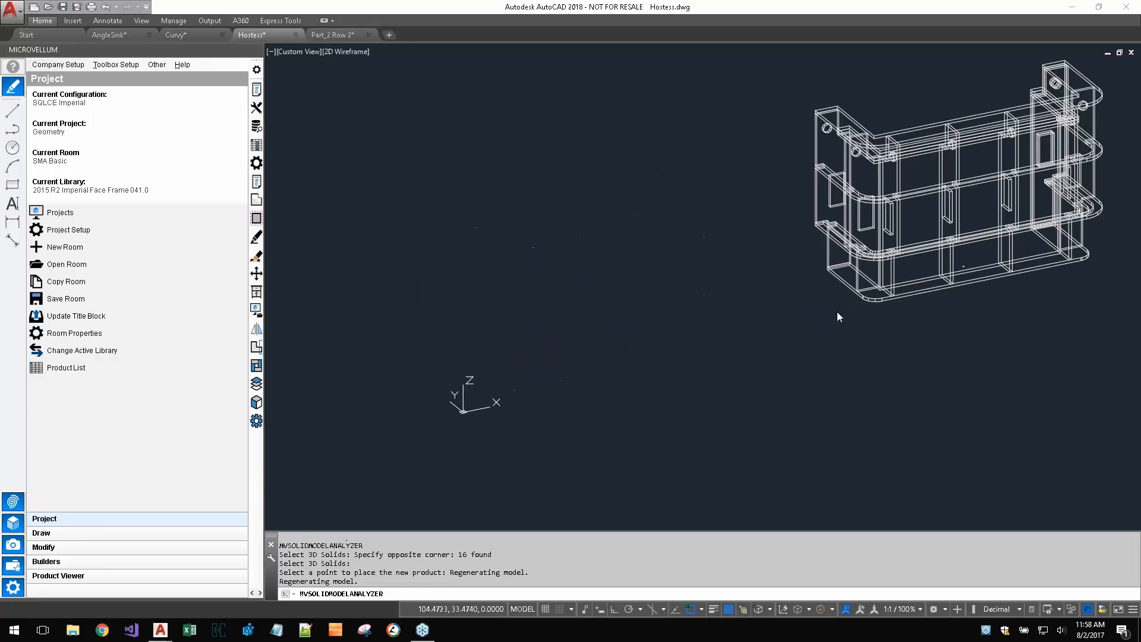
- Examine the cut parts and their machining tokens in the new grey hostess product's design data, and close the data without saving
middle_drag(906, 316, 694, 388)
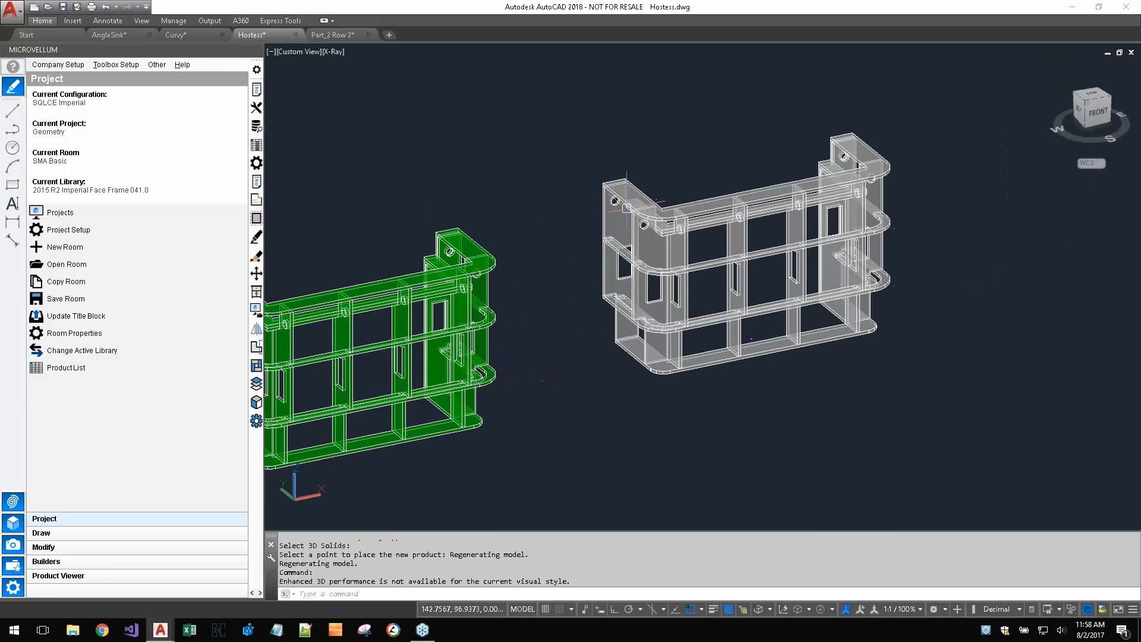
scroll(625, 208, up, 4)
scroll(930, 289, down, 5)
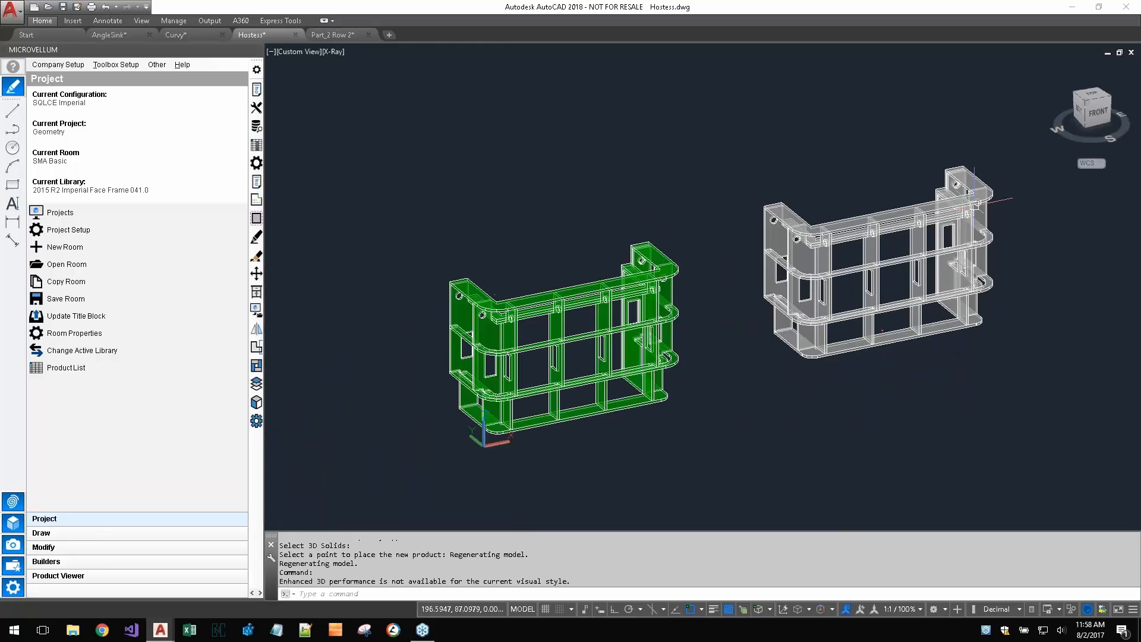
scroll(931, 290, up, 2)
click(256, 146)
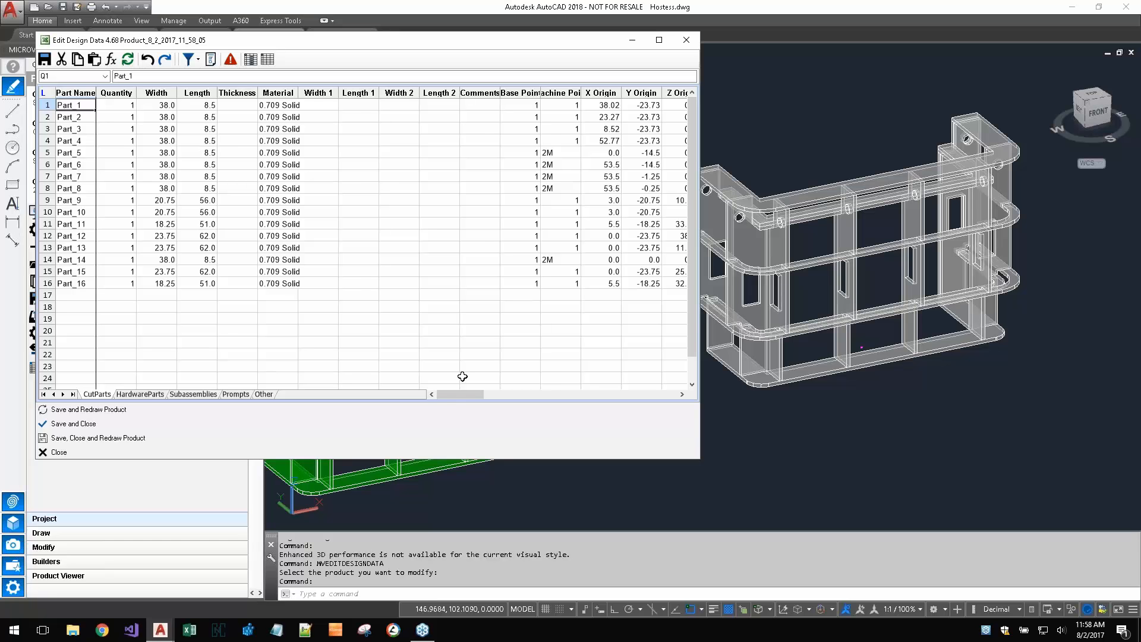
drag(462, 393, 598, 389)
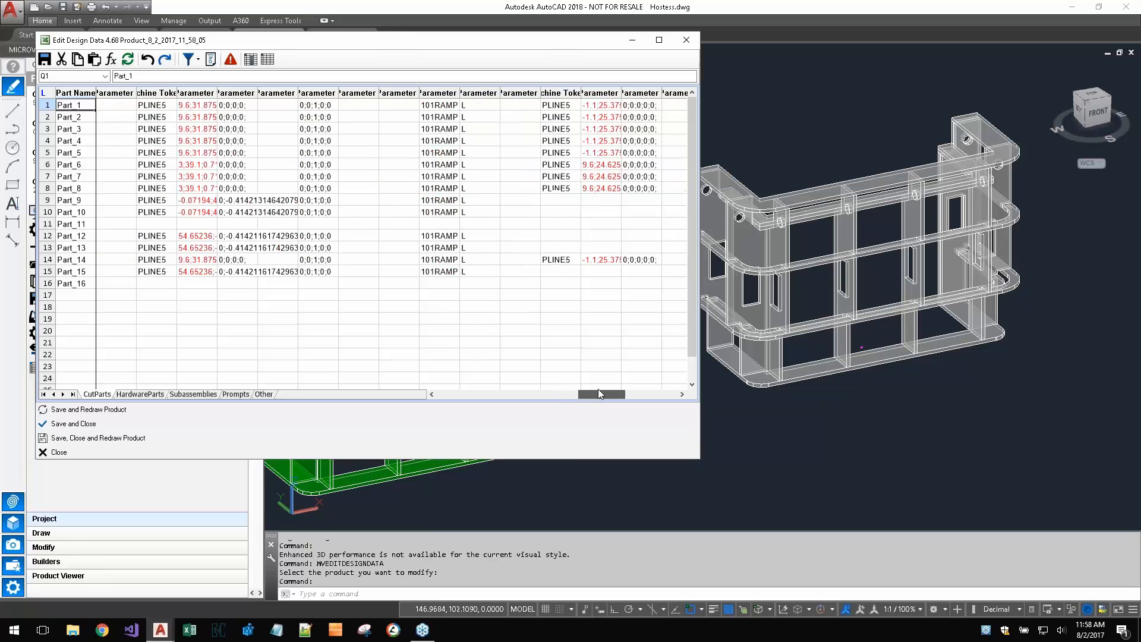
click(686, 40)
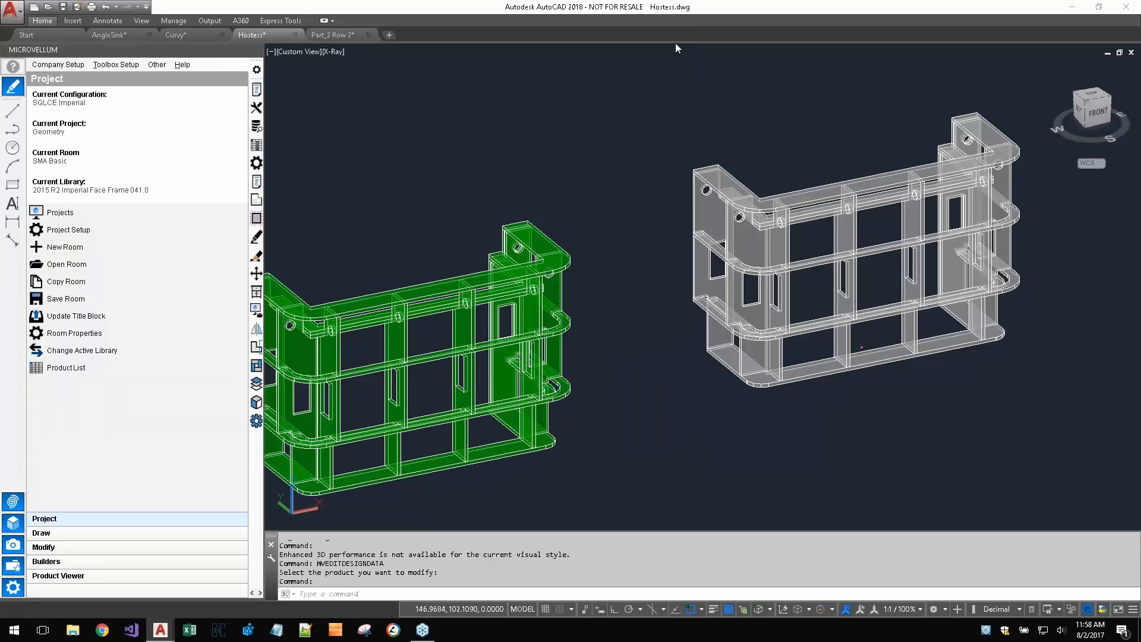
- Open the grey hostess product's outer end panel as a single part drawing, return to Hostess.dwg and close the single parts list
click(257, 202)
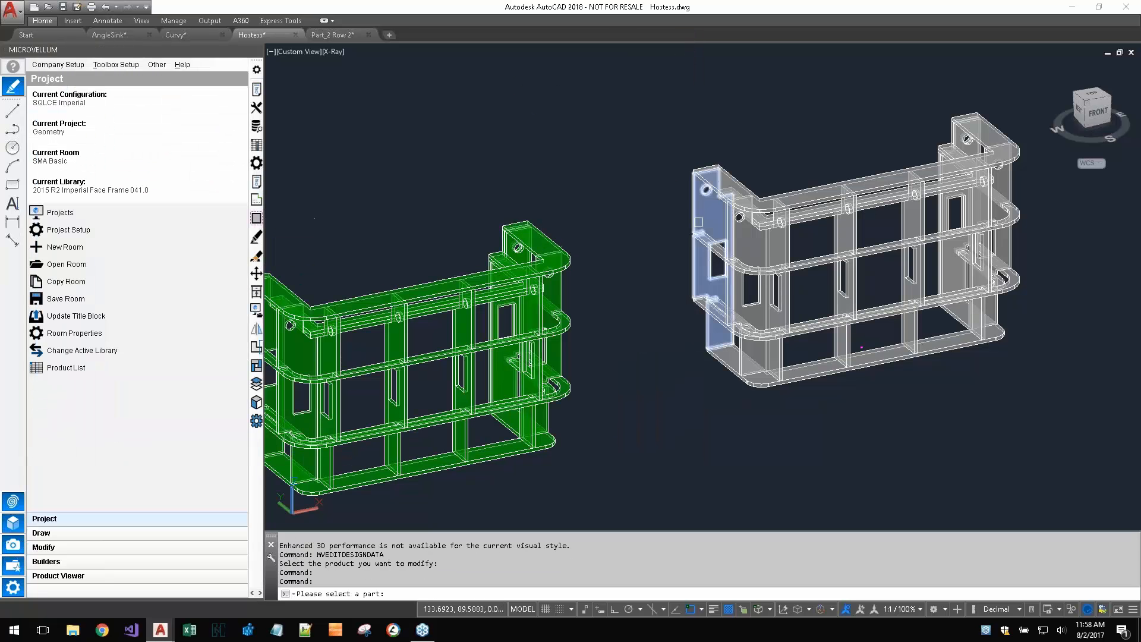
click(699, 219)
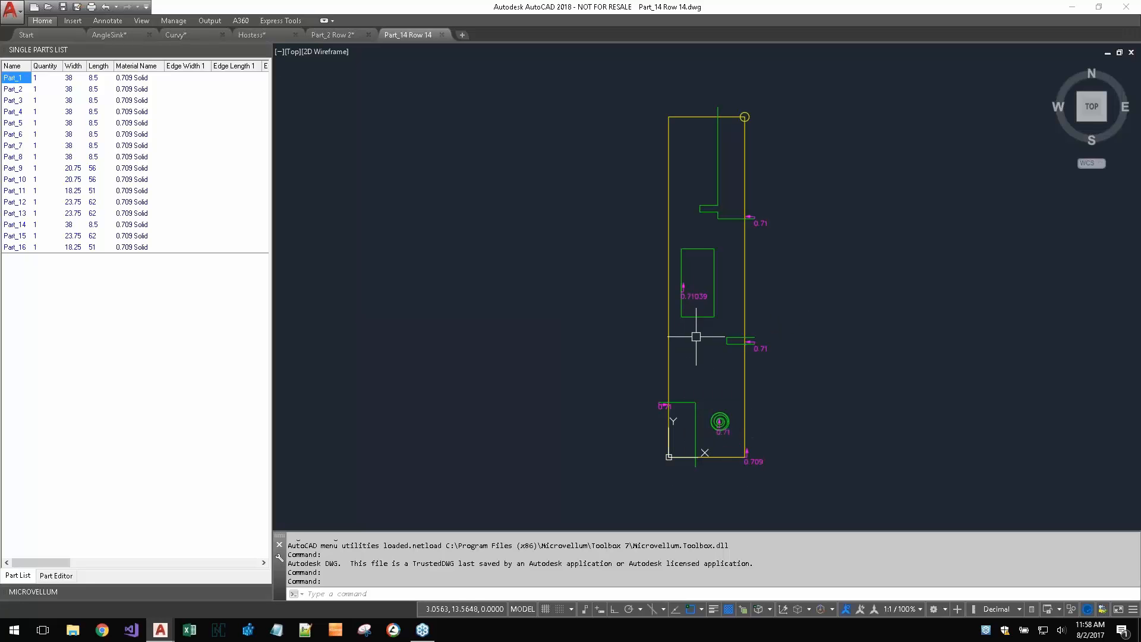
click(253, 34)
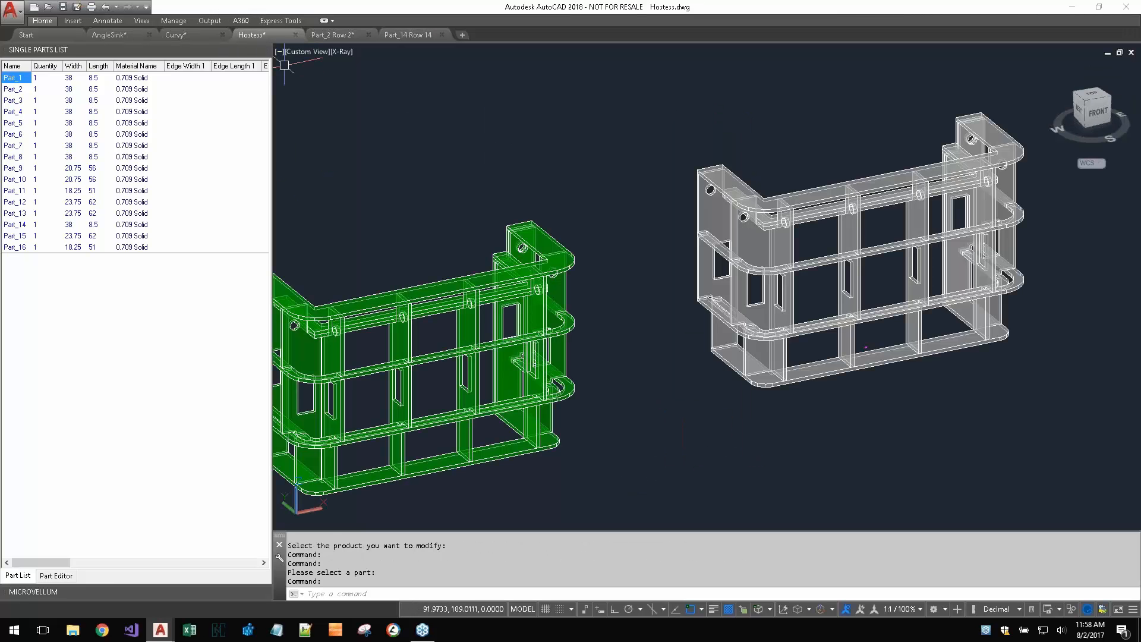
click(264, 50)
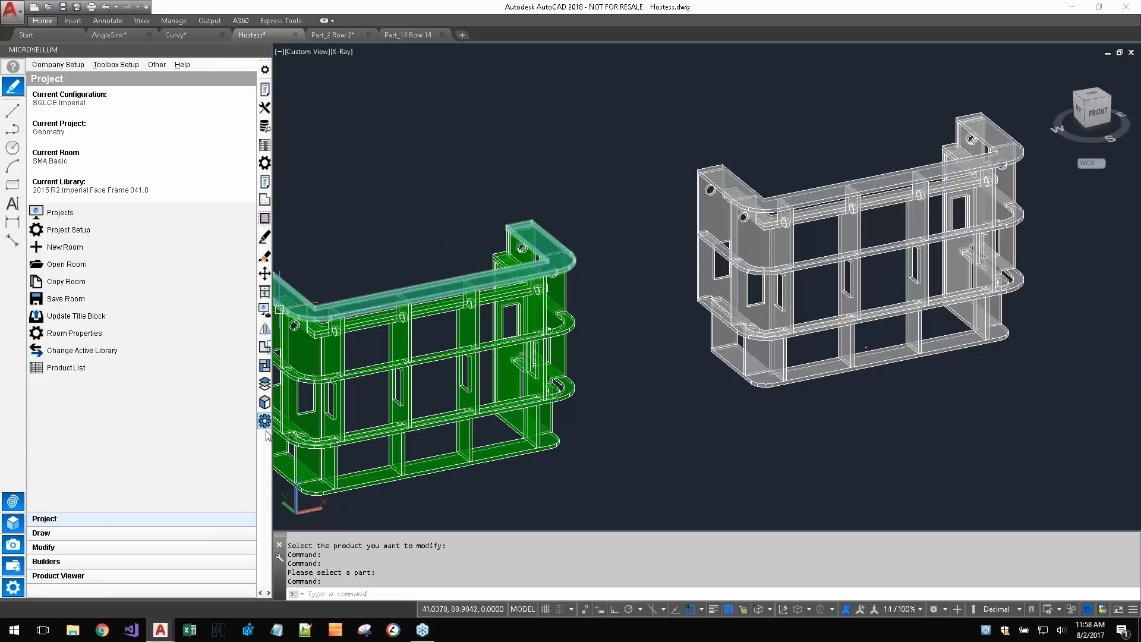
click(264, 404)
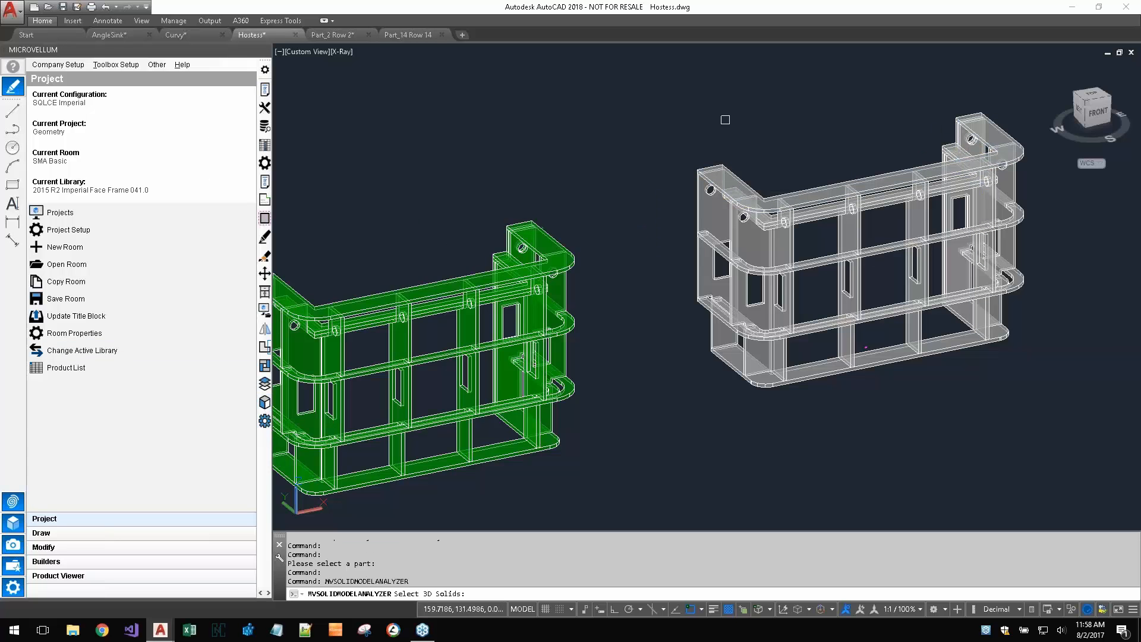
click(710, 170)
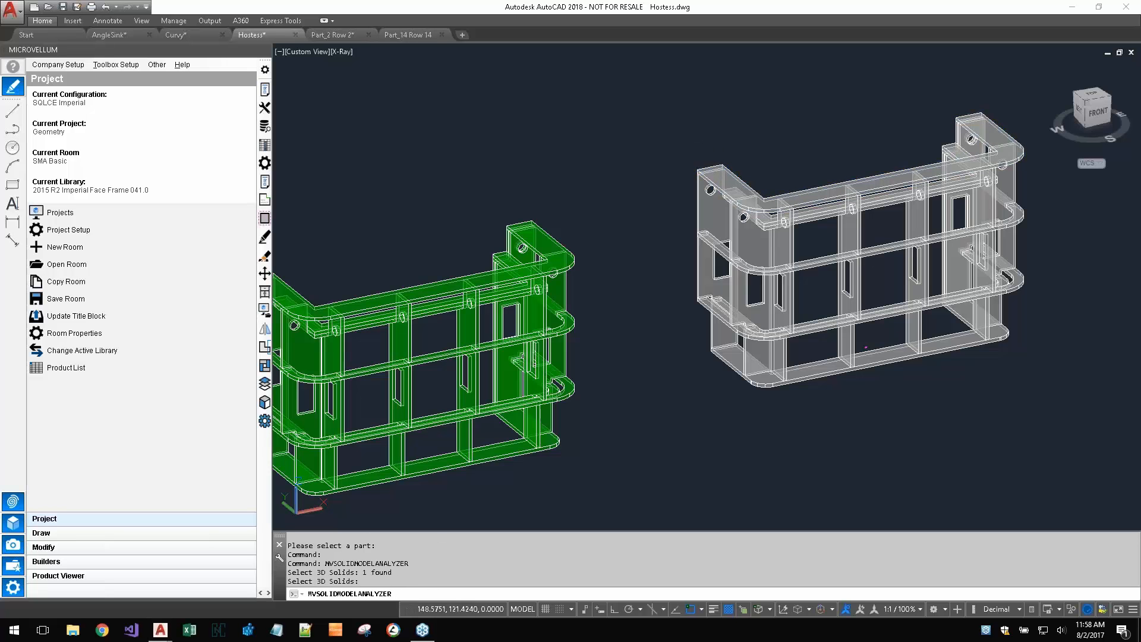
key(Return)
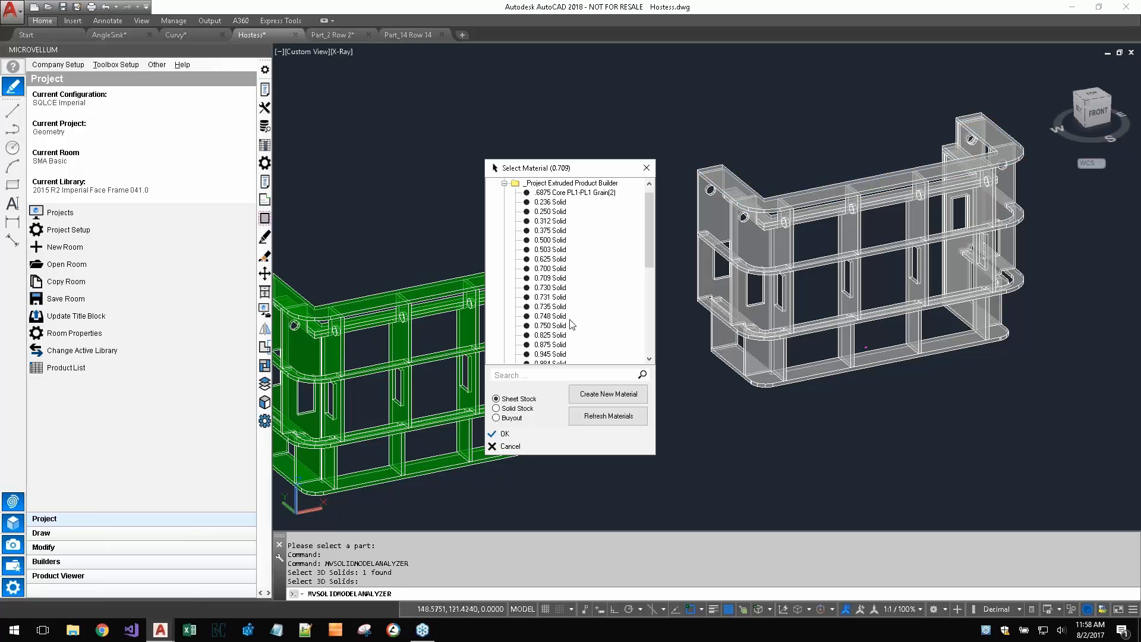
click(510, 446)
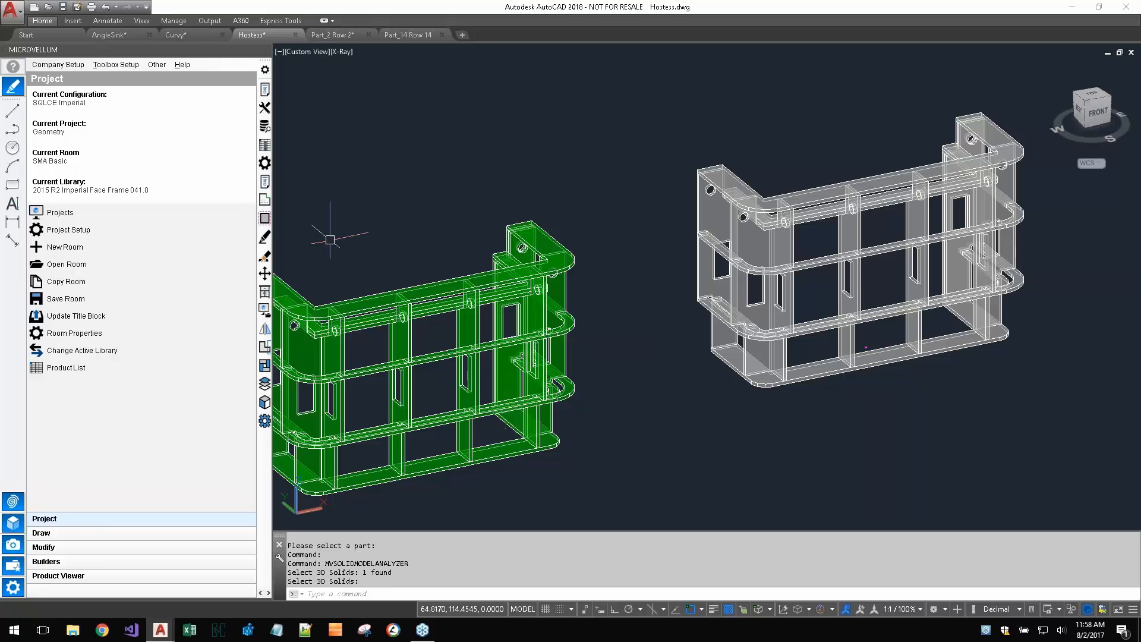
- Examine the machining outline and corners of the grey hostess product's U-shaped top in its single part drawing, and return to Hostess.dwg
click(264, 218)
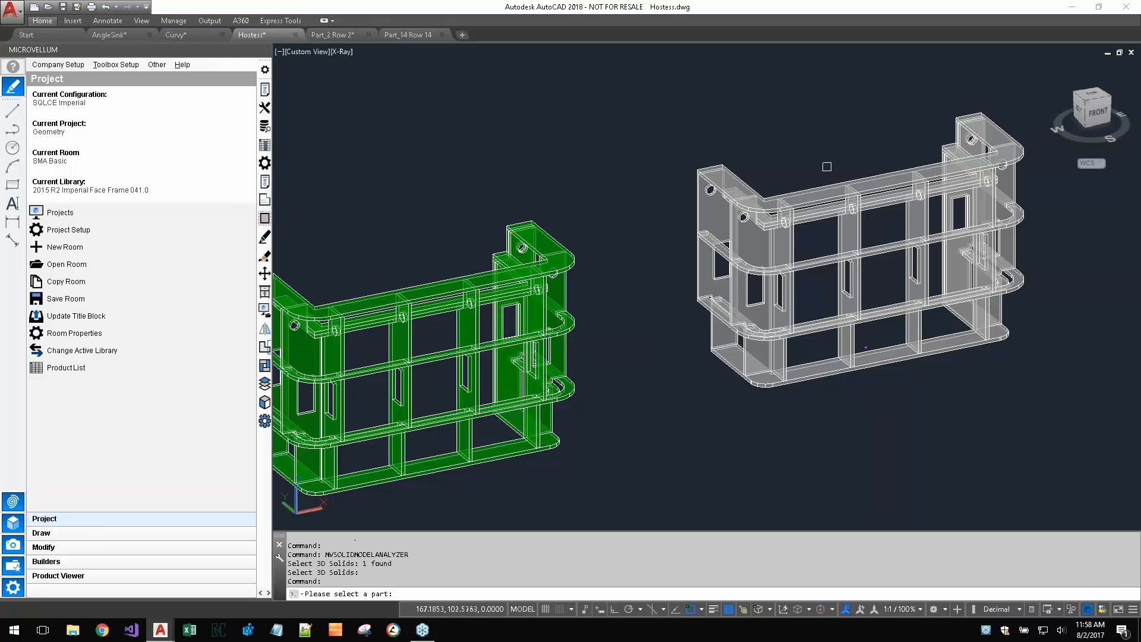
click(732, 160)
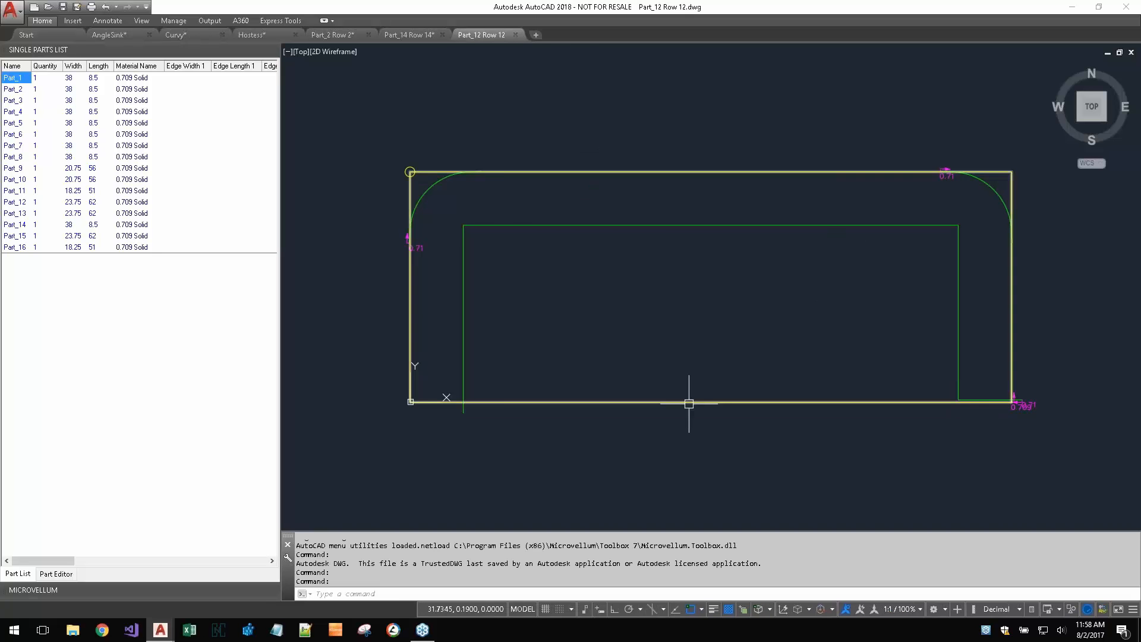
scroll(410, 397, up, 5)
scroll(439, 410, down, 5)
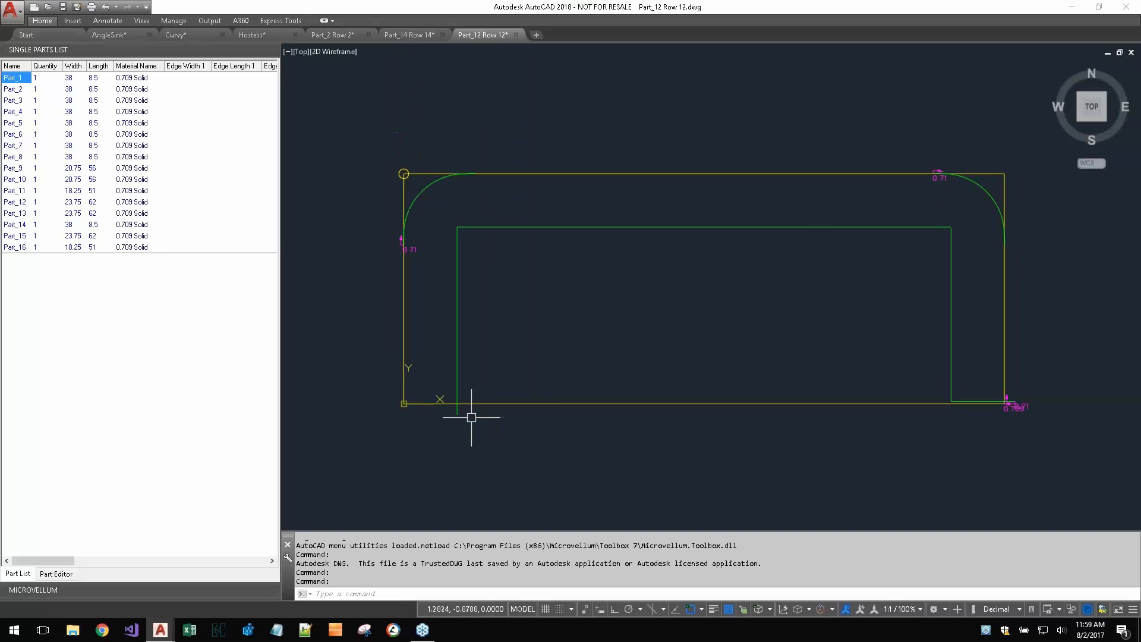
scroll(976, 406, up, 4)
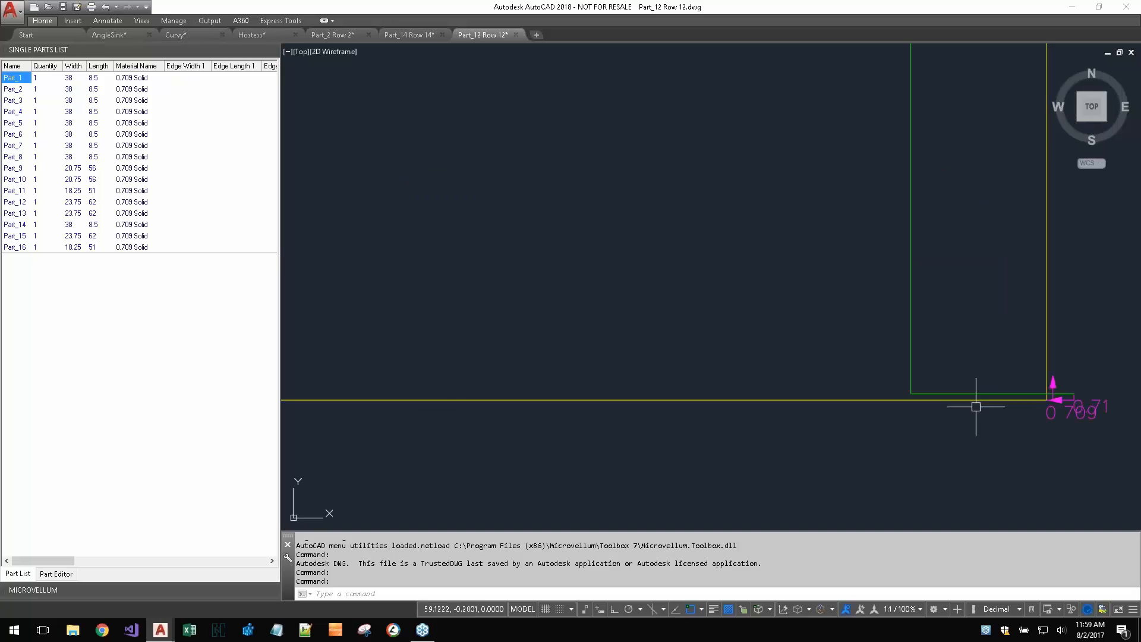
scroll(976, 407, up, 2)
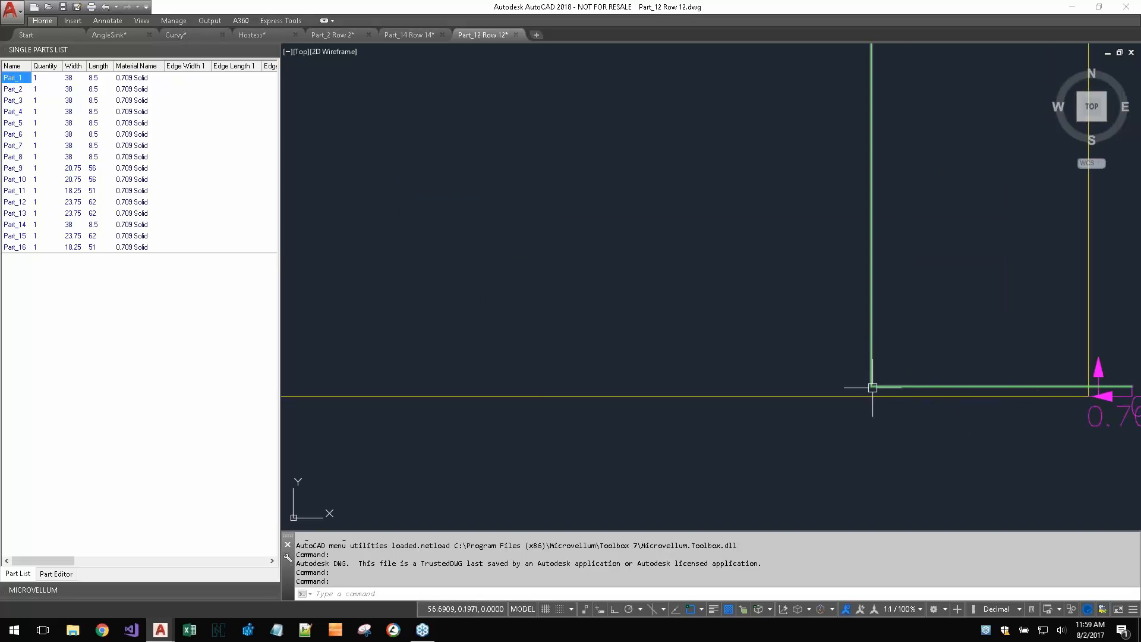
scroll(915, 389, down, 6)
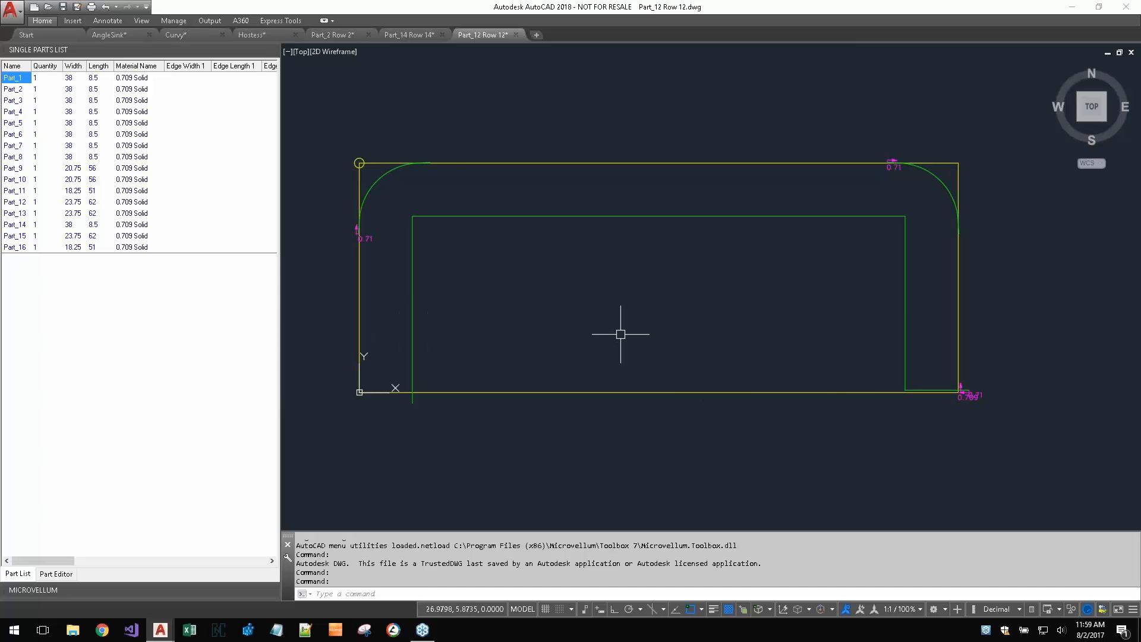
scroll(754, 295, down, 2)
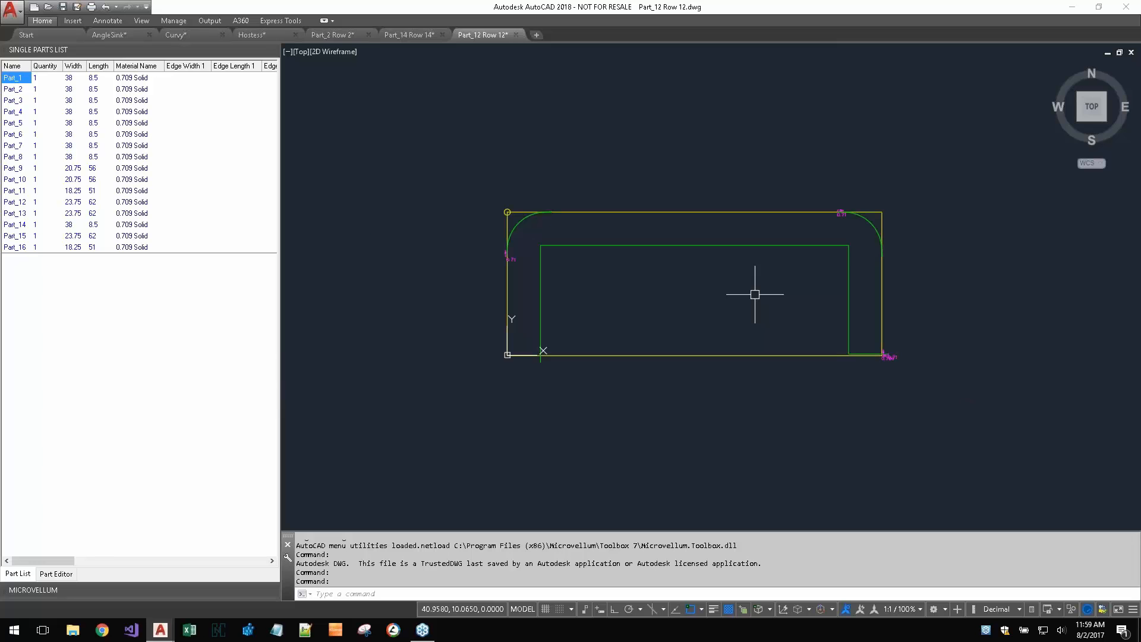
click(404, 35)
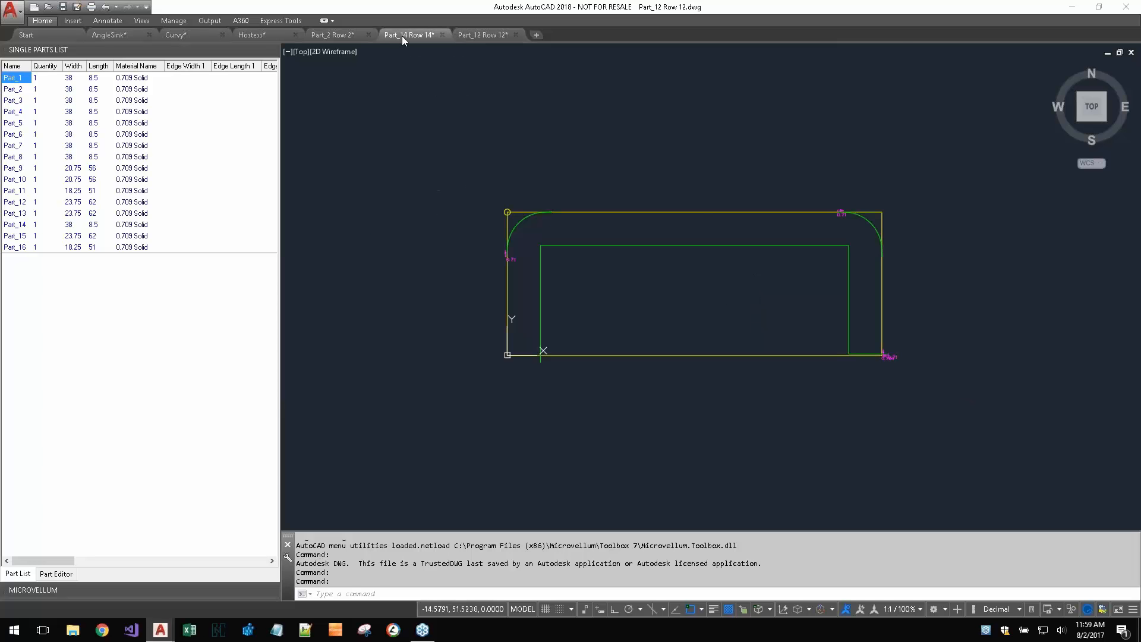
click(331, 35)
click(252, 35)
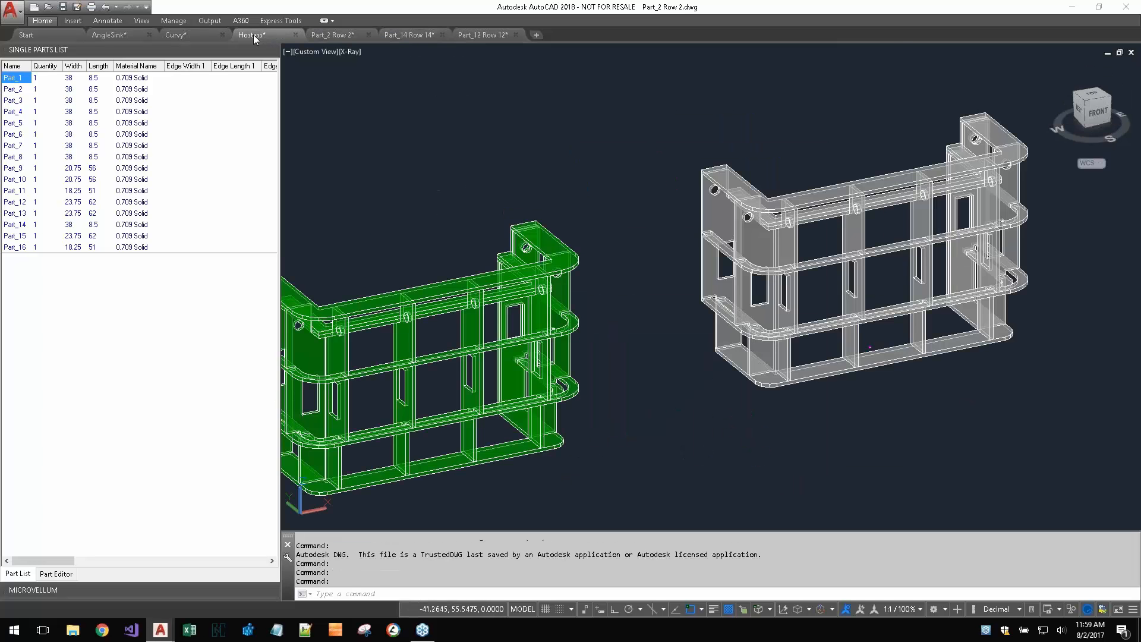